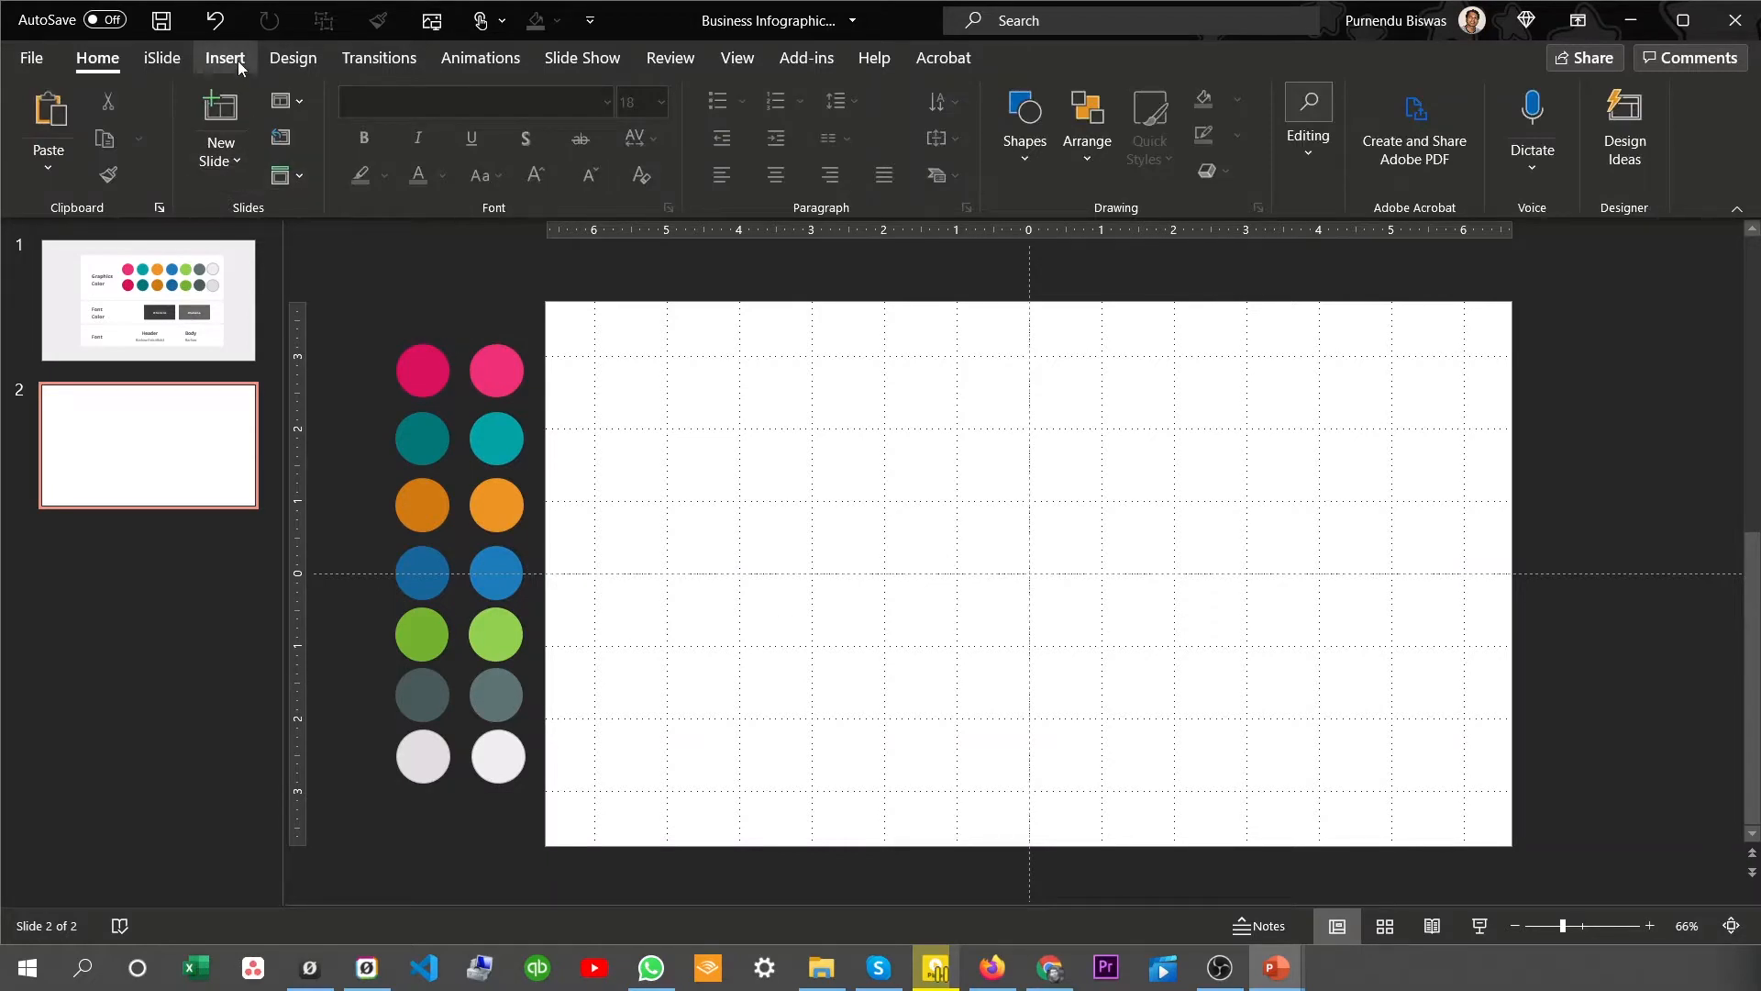
Draw a circle about 2.76" across and move it to the left part of the slide
{"action": "left_click", "coordinate": [225, 57]}
{"action": "left_click", "coordinate": [487, 137]}
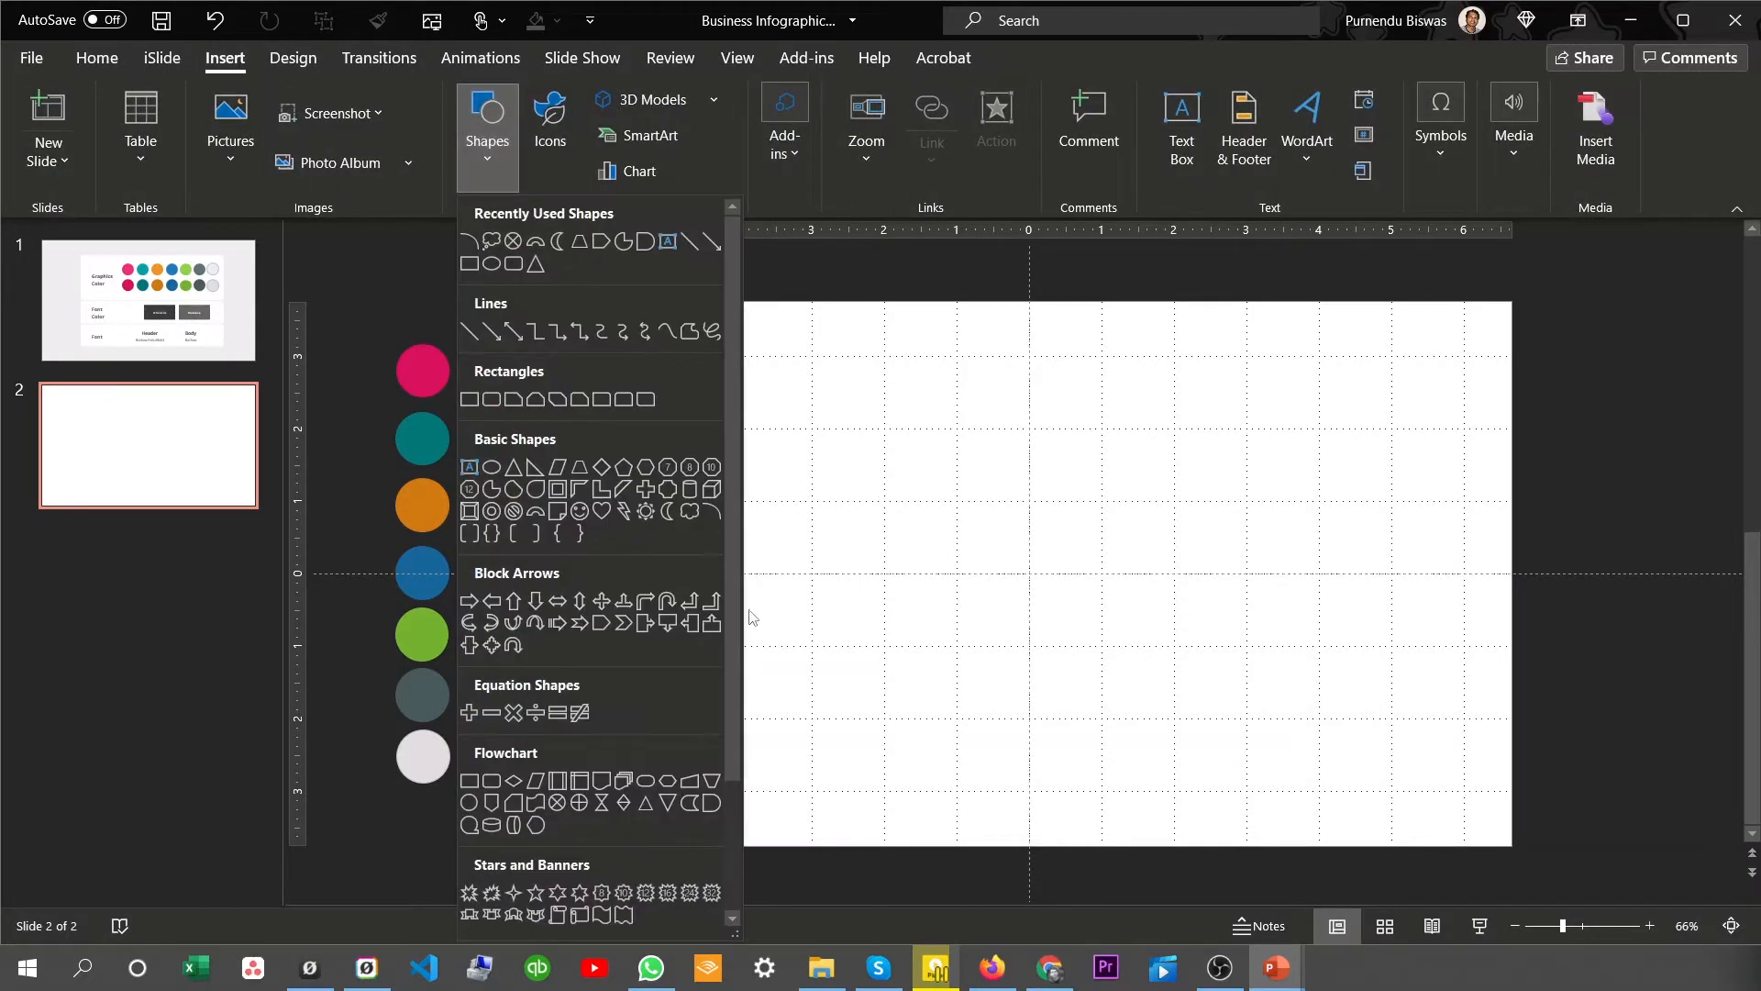
{"action": "left_click", "coordinate": [498, 262]}
{"action": "left_click_drag", "start_coordinate": [774, 476], "coordinate": [927, 678]}
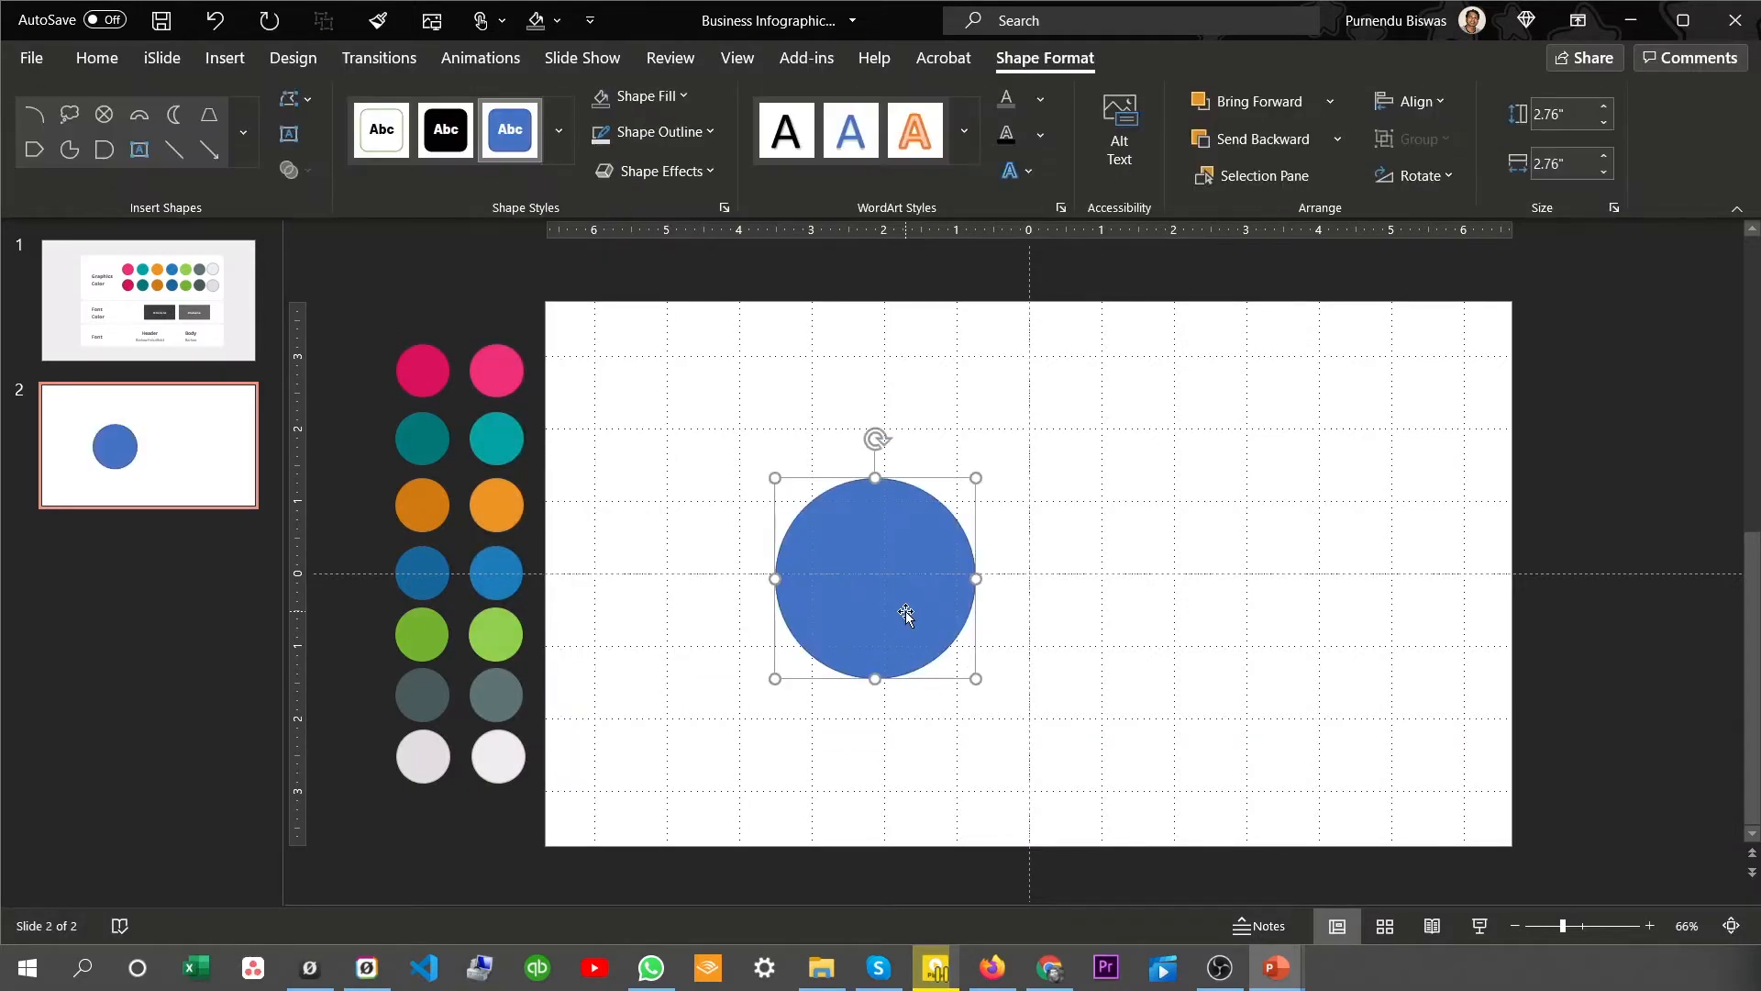
{"action": "left_click_drag", "start_coordinate": [905, 611], "coordinate": [728, 624]}
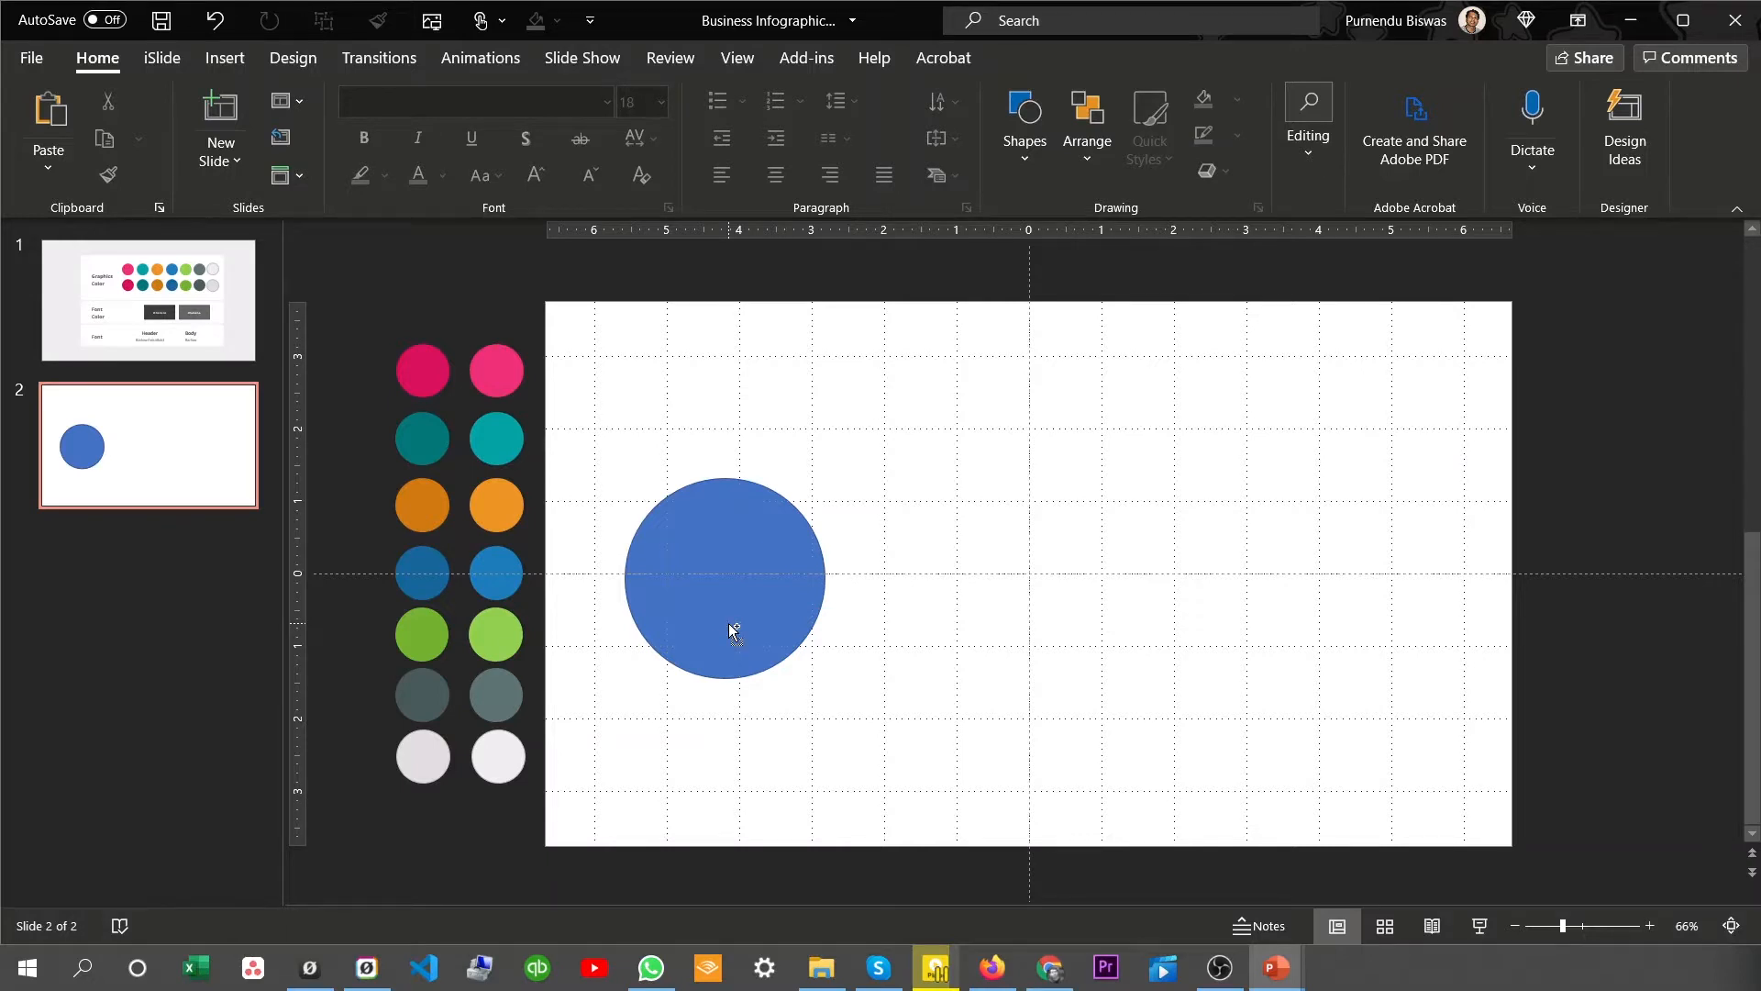
Duplicate the circle twice to form a horizontal row of three circles across the slide
{"action": "left_click_drag", "start_coordinate": [734, 631], "coordinate": [1338, 669]}
{"action": "left_click_drag", "start_coordinate": [946, 629], "coordinate": [1016, 631]}
Lock the aspect ratio of all three circles
{"action": "left_click", "coordinate": [747, 639]}
{"action": "left_click_drag", "start_coordinate": [1461, 751], "coordinate": [564, 396]}
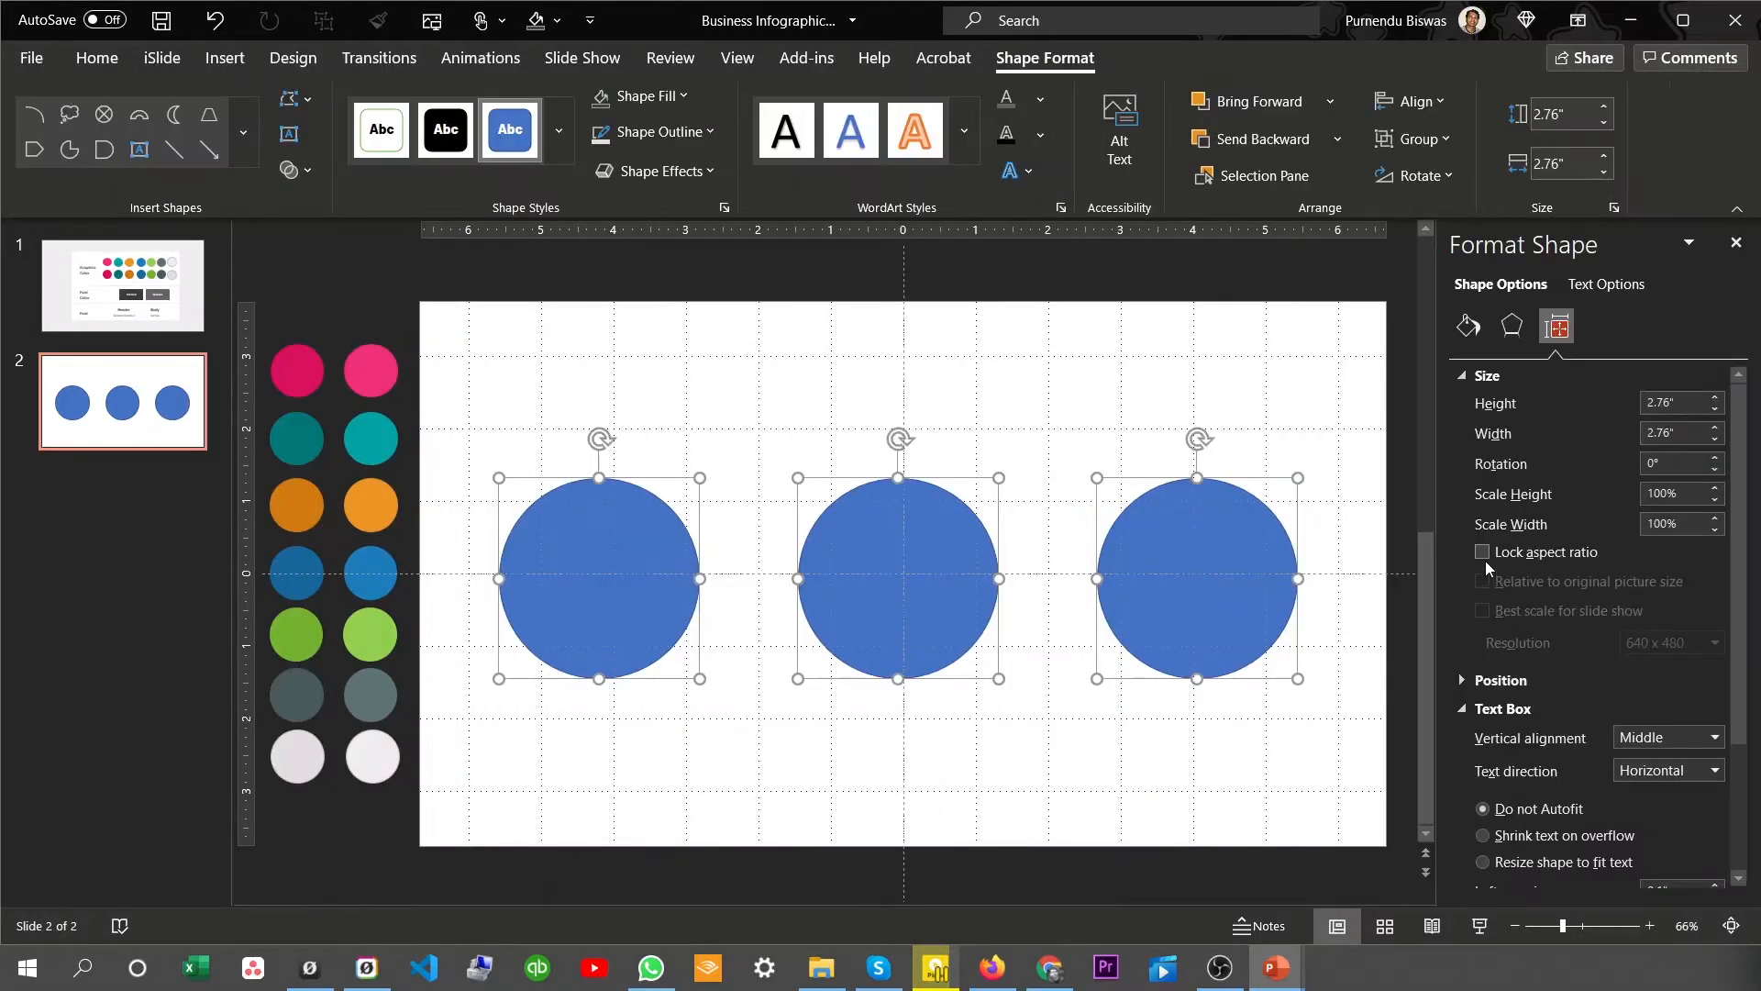
{"action": "left_click", "coordinate": [1482, 551]}
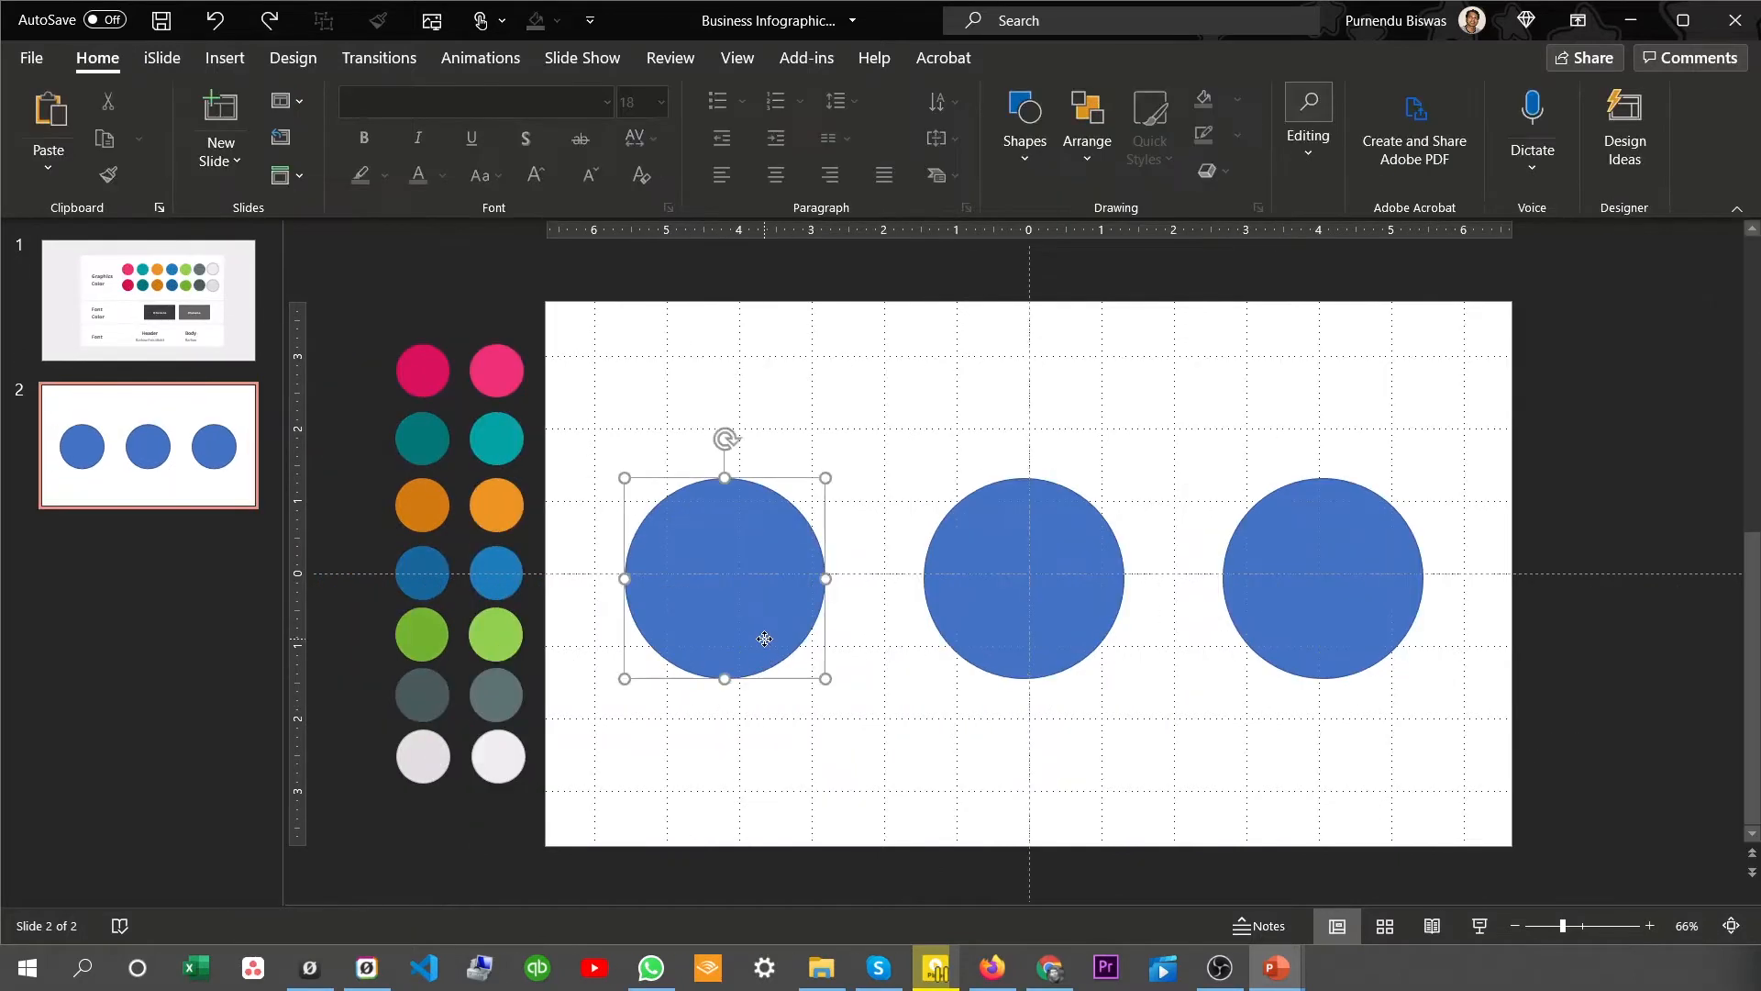
Set the left circle's height to 2.29"
{"action": "left_click", "coordinate": [1045, 57]}
{"action": "left_click", "coordinate": [1584, 118]}
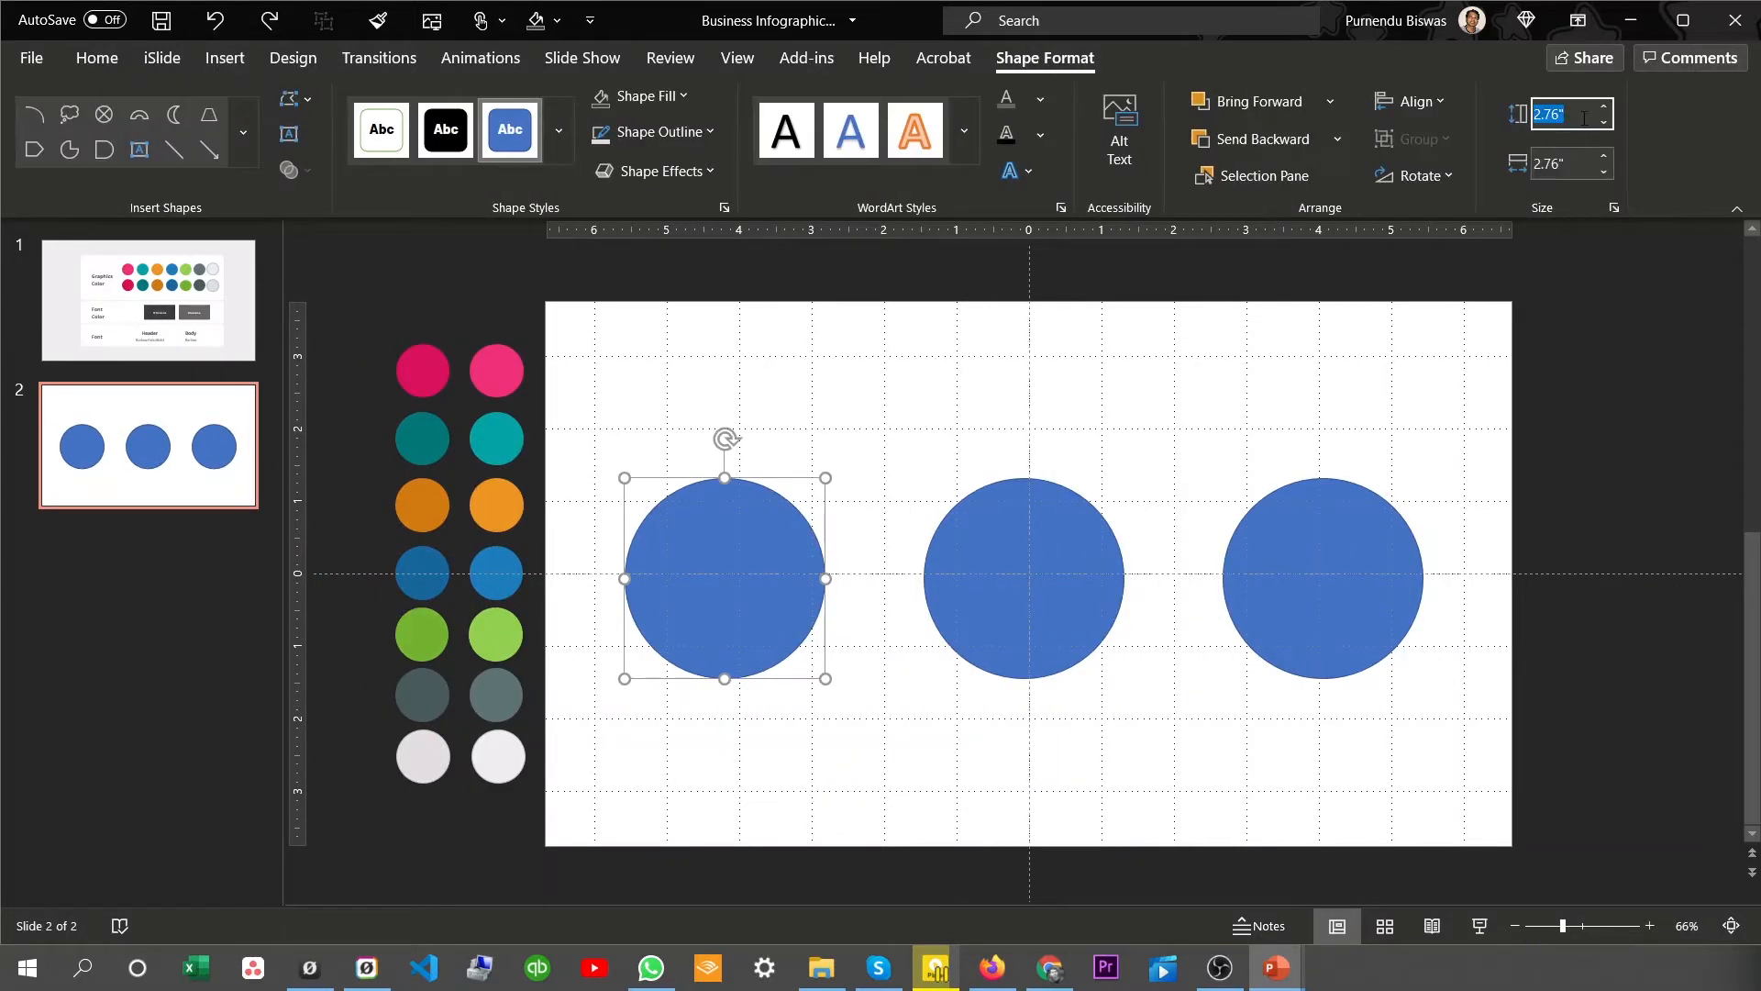
{"action": "type", "text": "2.29"}
{"action": "key", "text": "Return"}
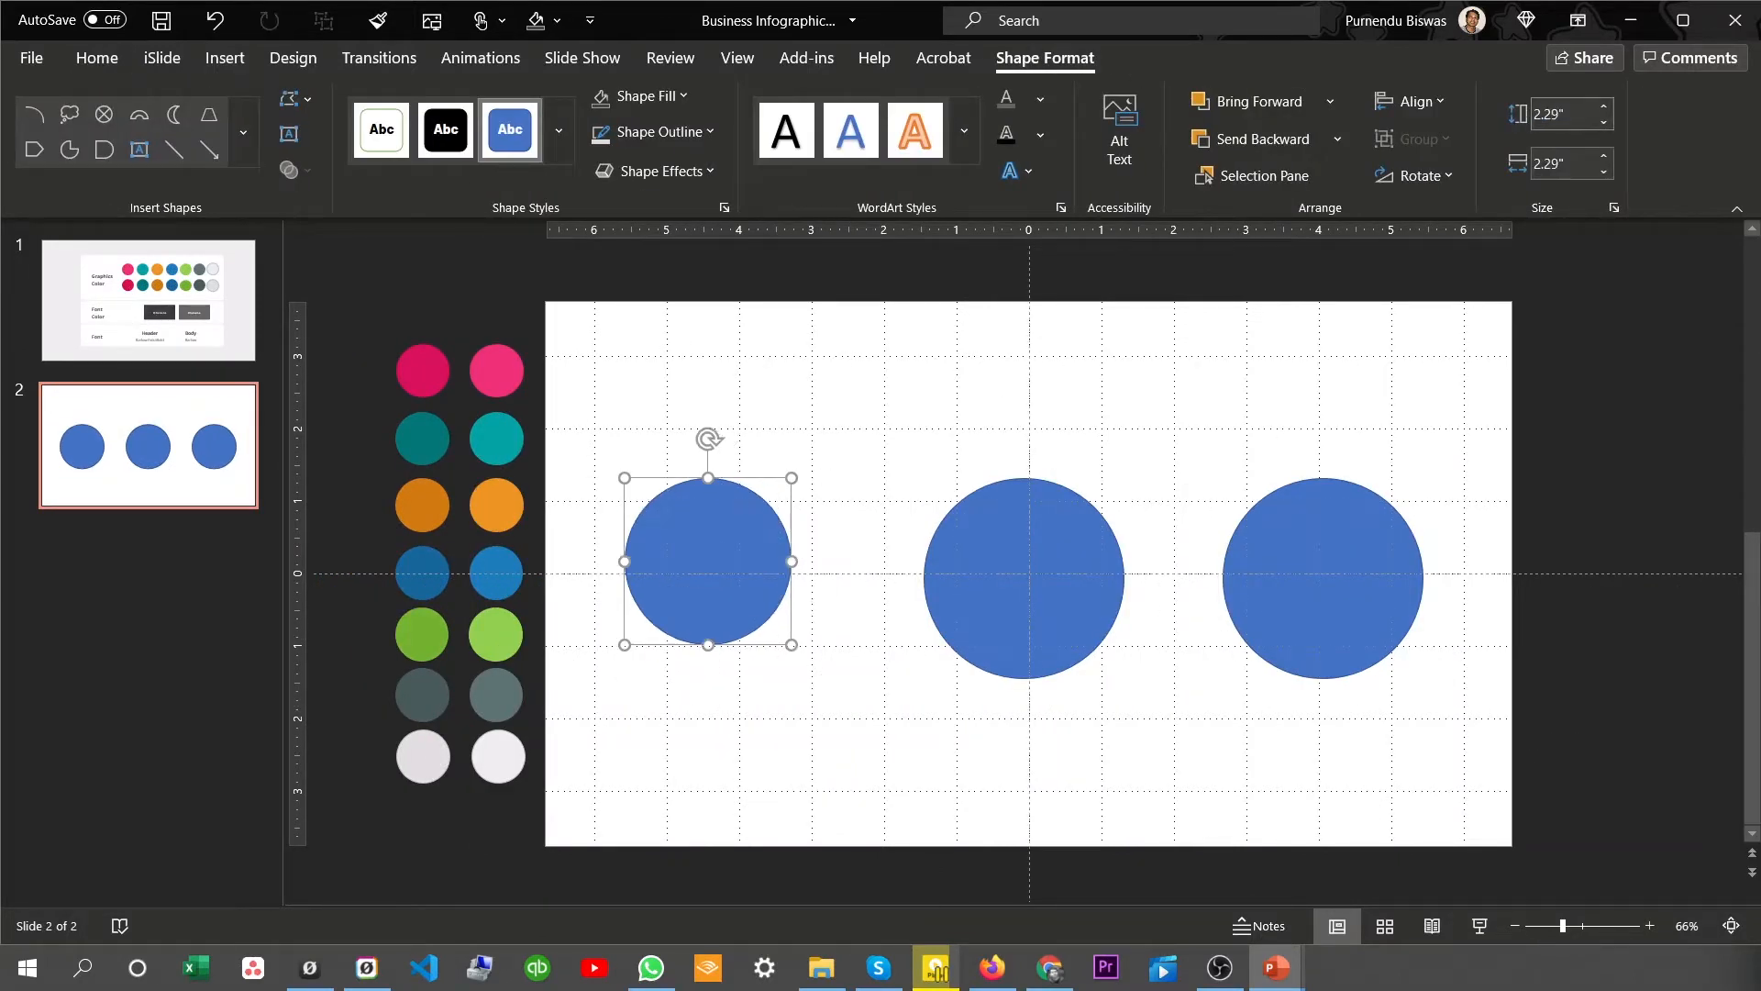
Set the middle circle's height to 2.95"
{"action": "left_click", "coordinate": [1063, 639]}
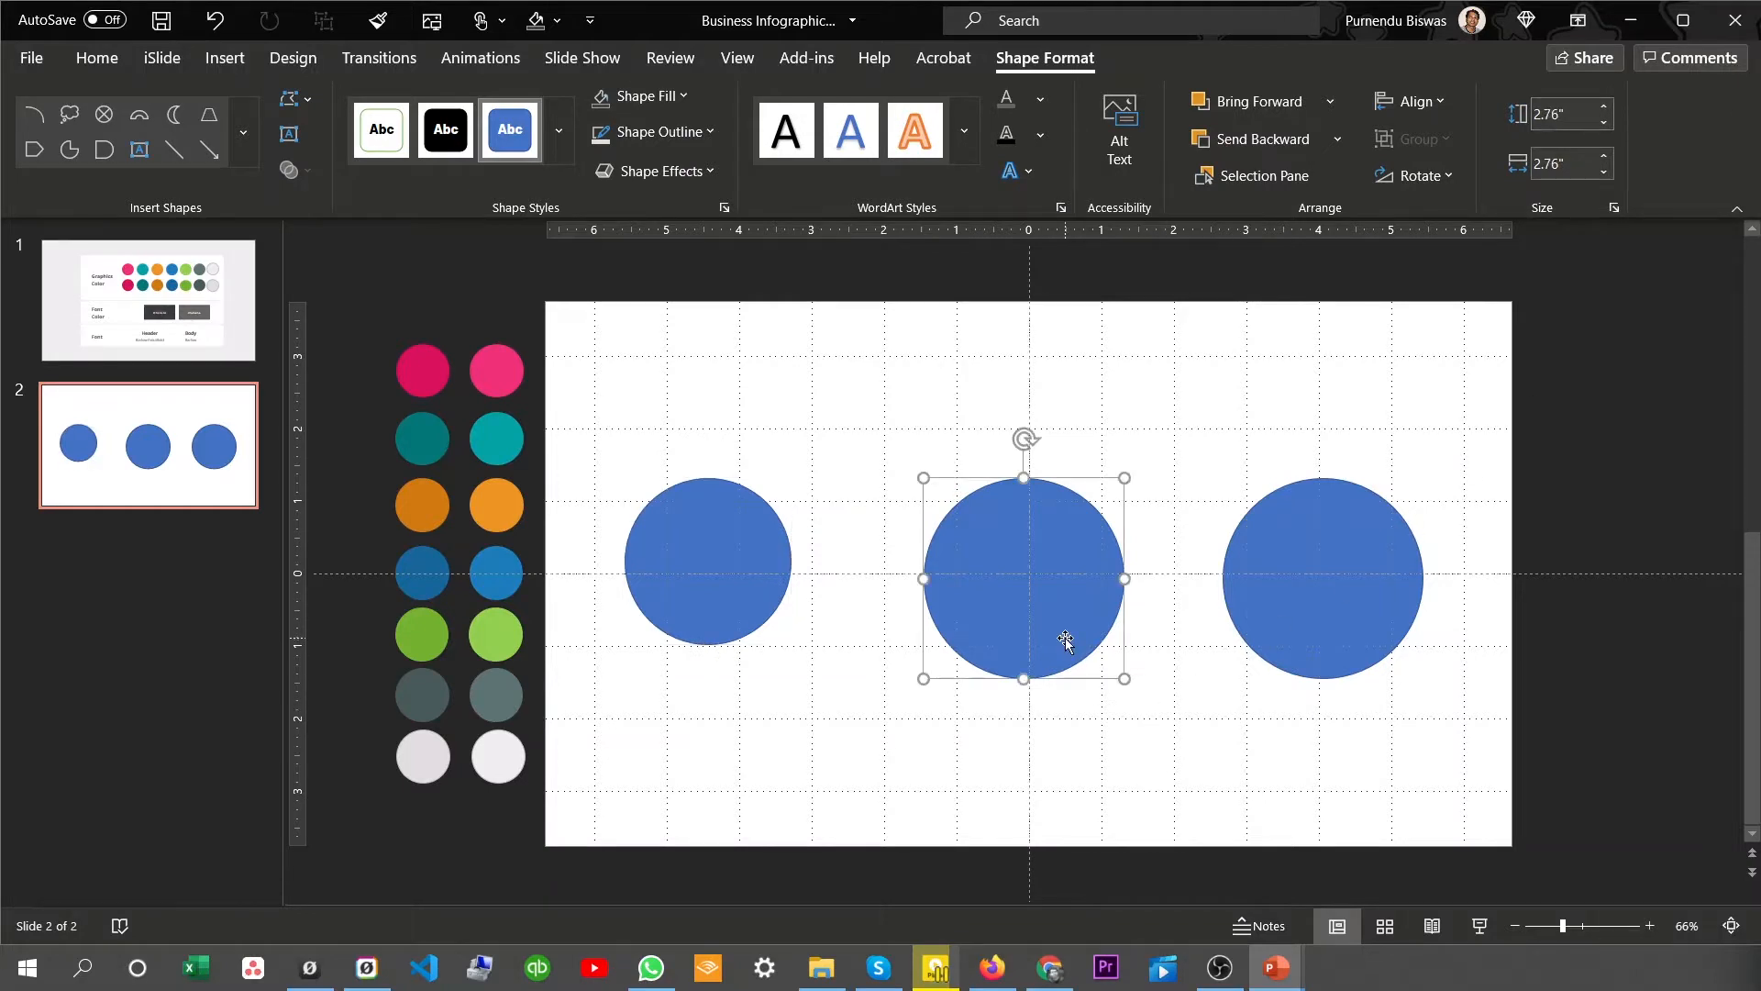
{"action": "left_click", "coordinate": [1579, 116]}
{"action": "type", "text": "2.95"}
{"action": "key", "text": "Return"}
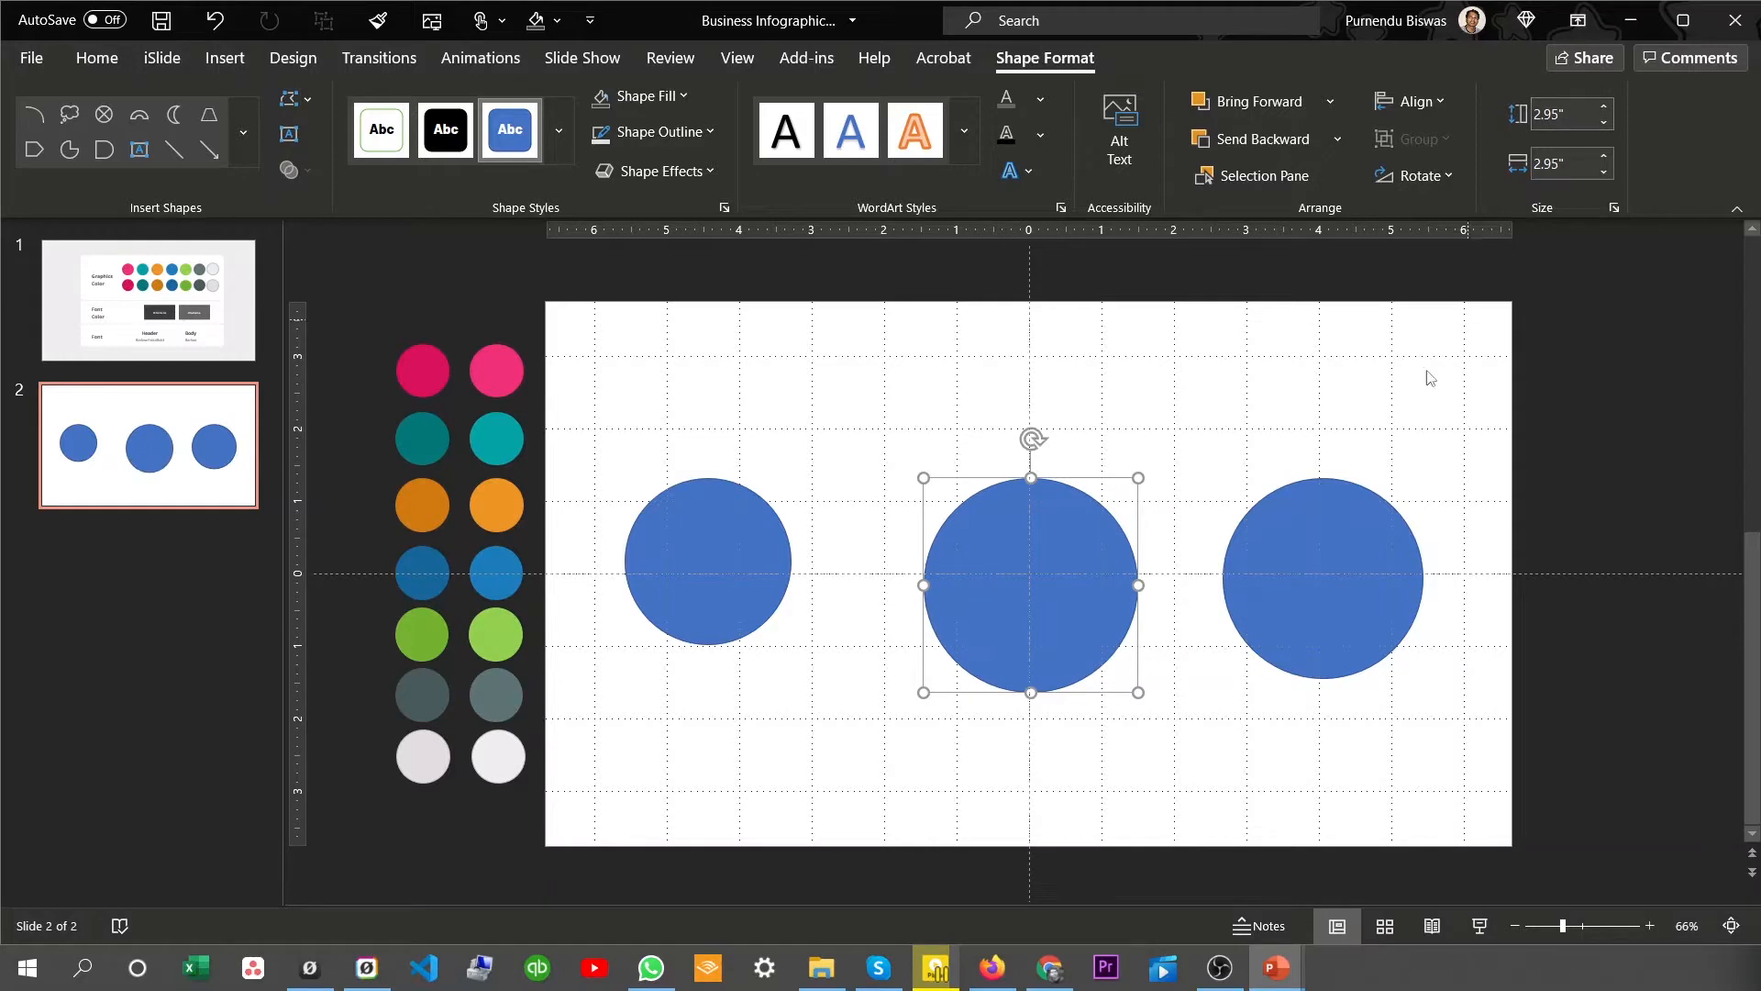
Set the right circle's height to 3.74"
{"action": "left_click", "coordinate": [1332, 622]}
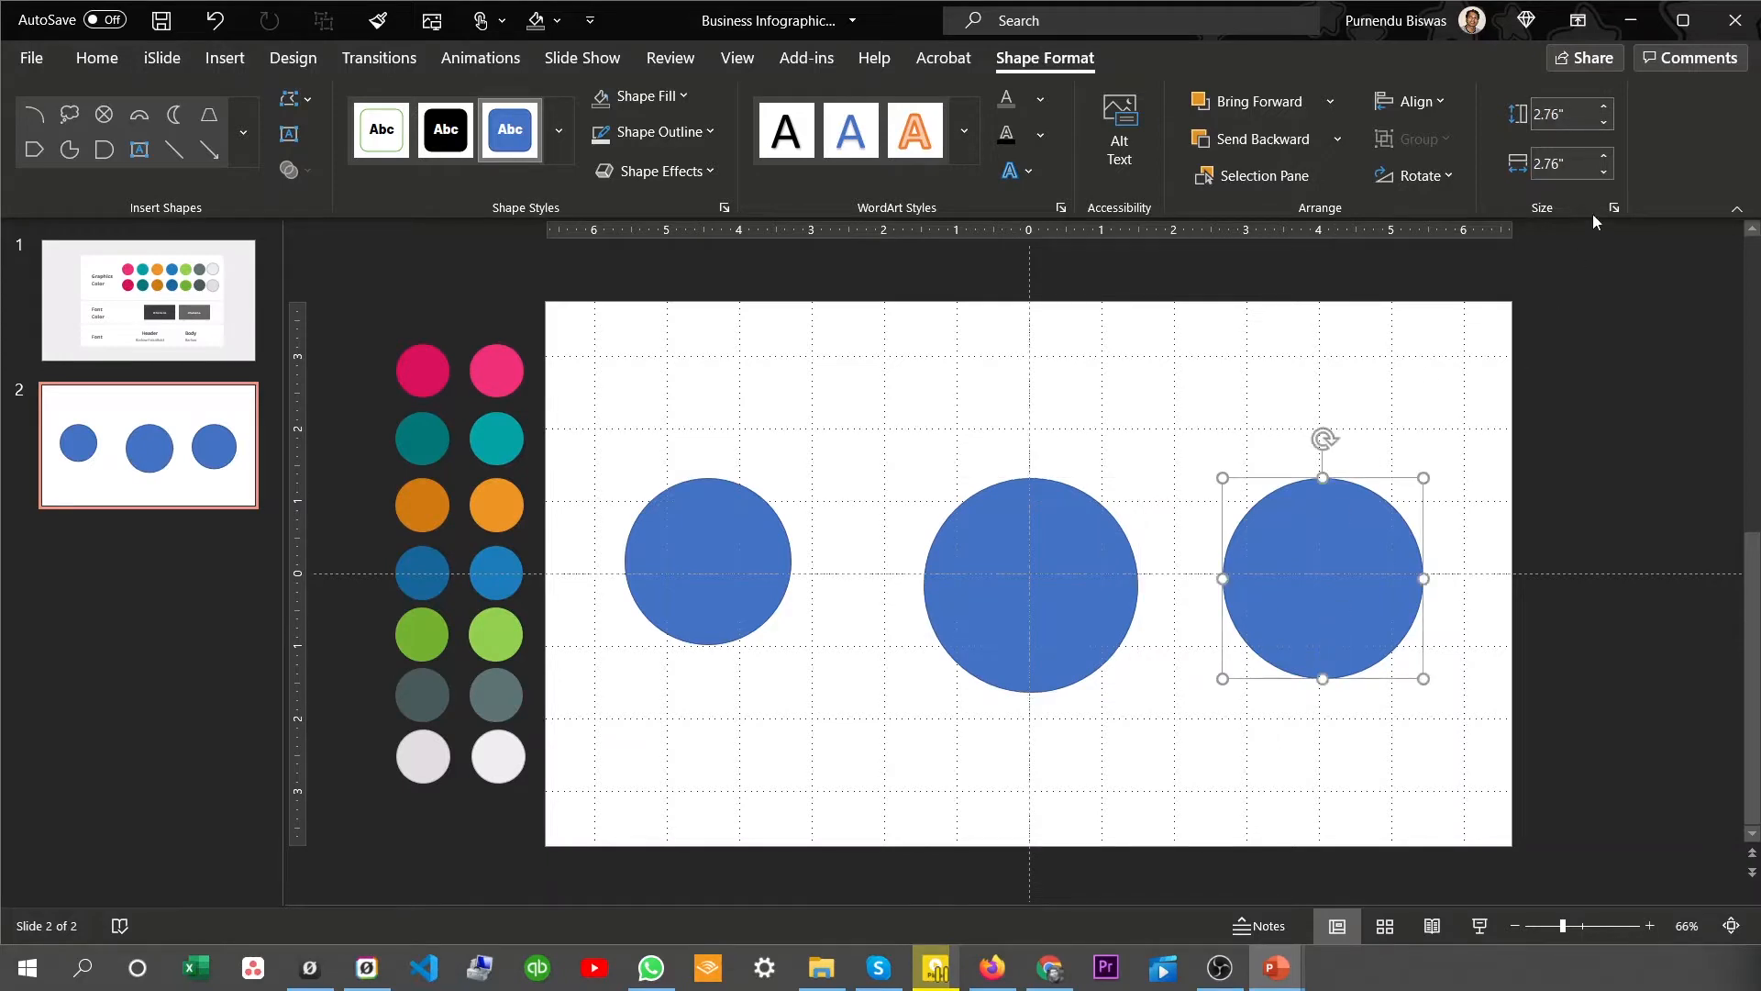
{"action": "left_click", "coordinate": [1564, 114]}
{"action": "type", "text": "3.74"}
{"action": "key", "text": "Return"}
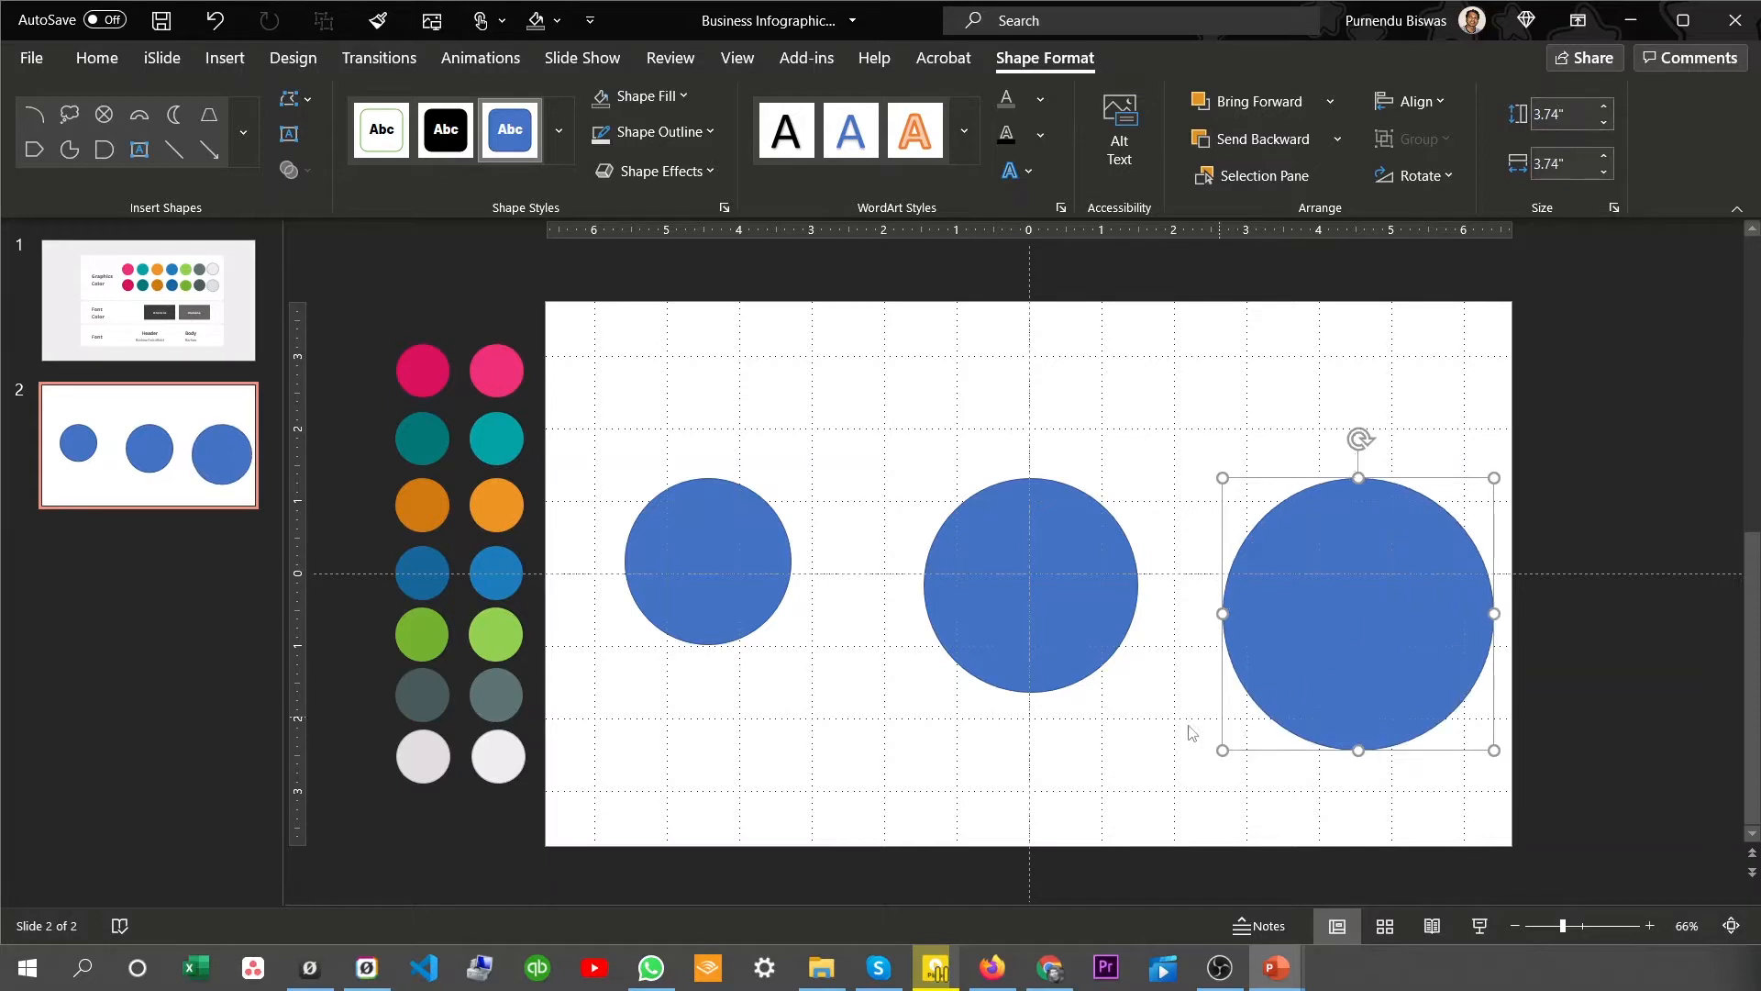
{"action": "left_click", "coordinate": [1251, 731]}
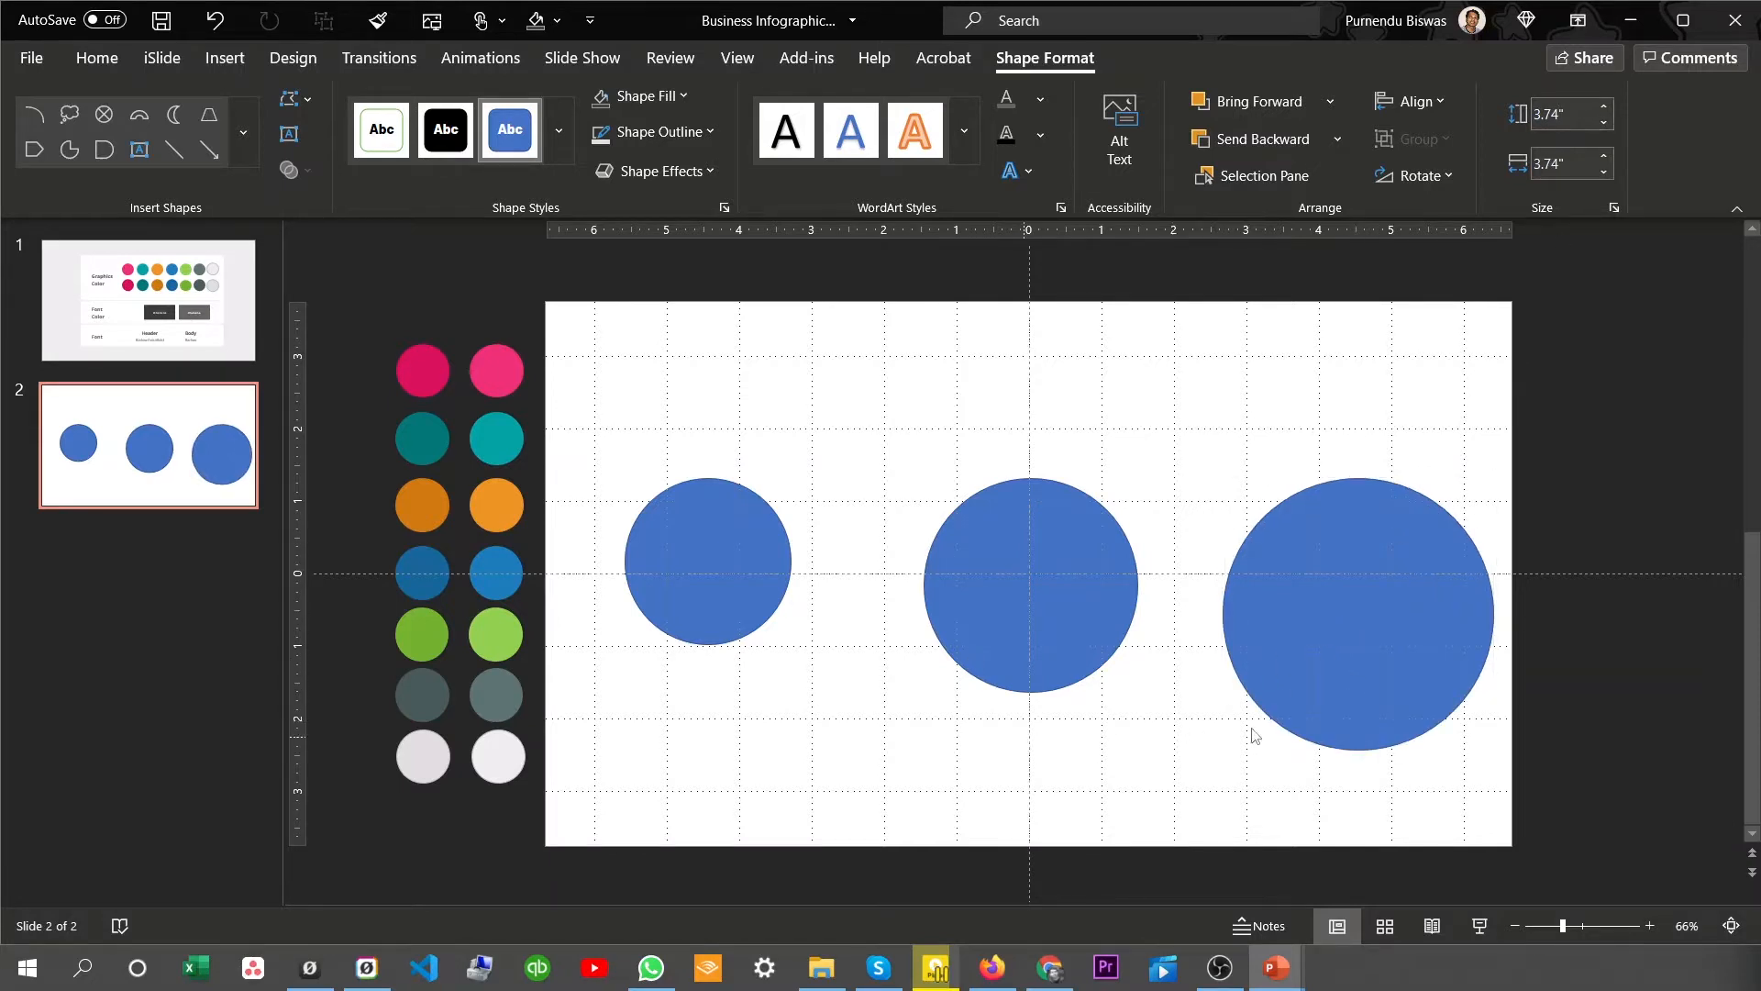
Fill the largest circle with medium grey and the middle circle with near-black
{"action": "left_click", "coordinate": [1383, 659]}
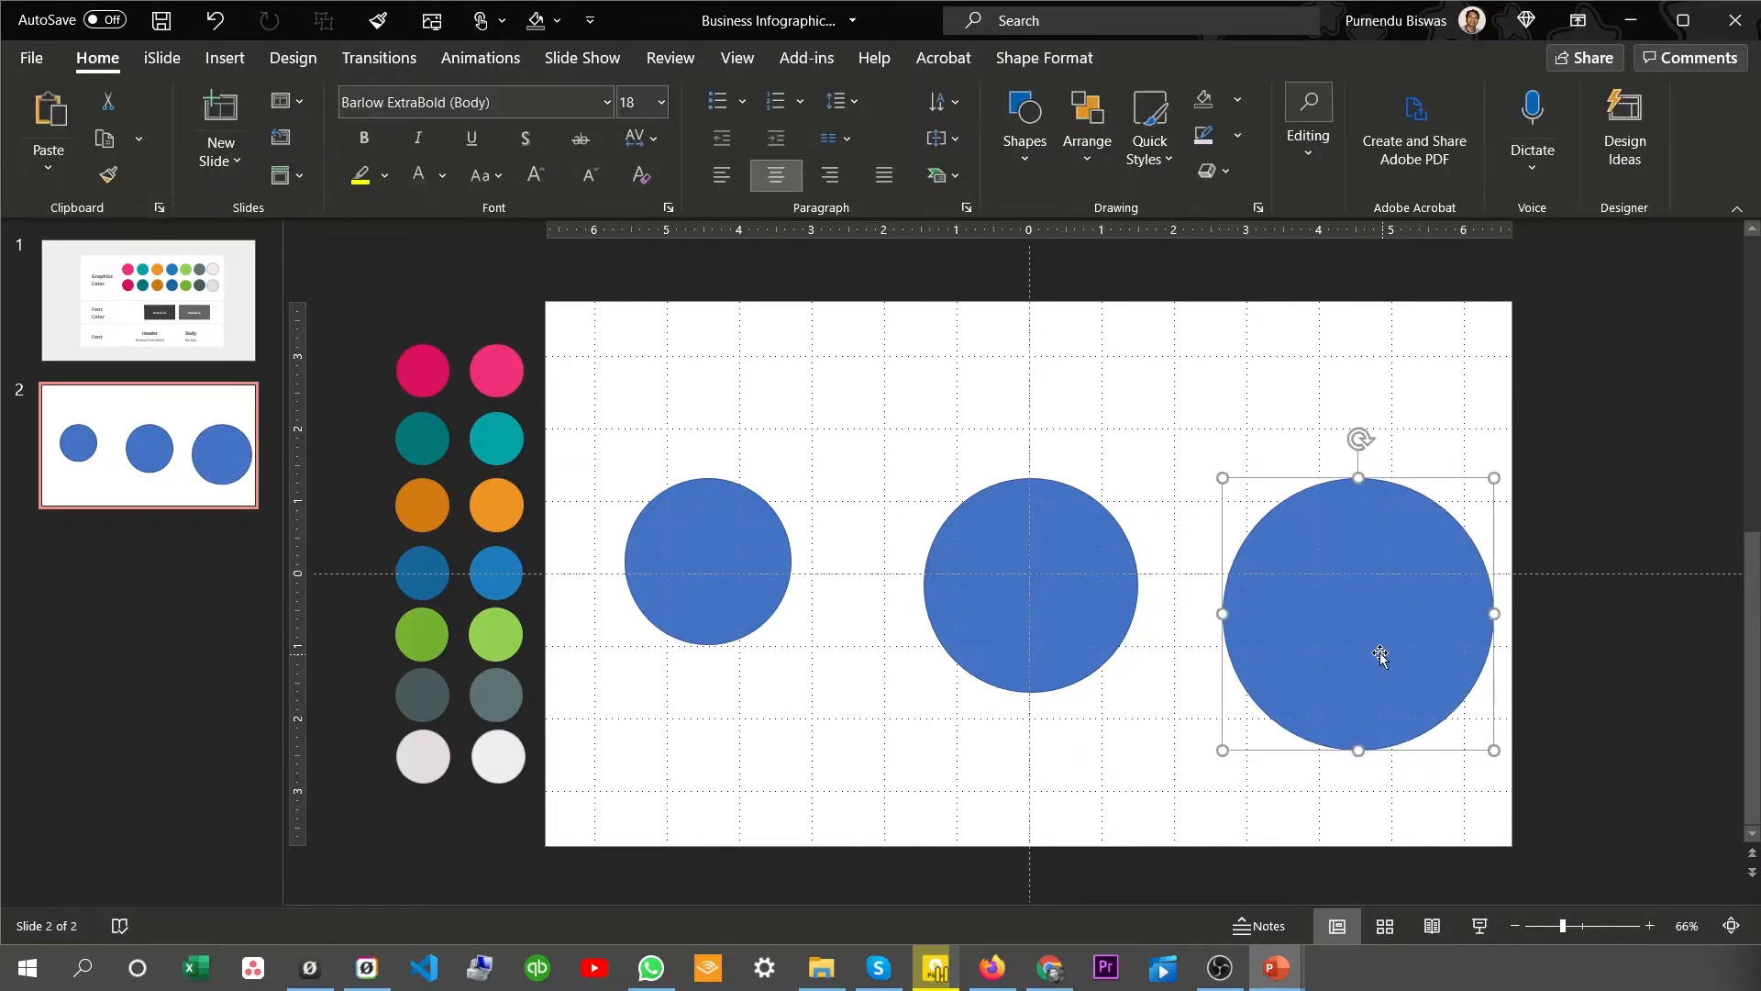
{"action": "left_click", "coordinate": [1045, 58]}
{"action": "left_click", "coordinate": [636, 97]}
{"action": "left_click", "coordinate": [614, 204]}
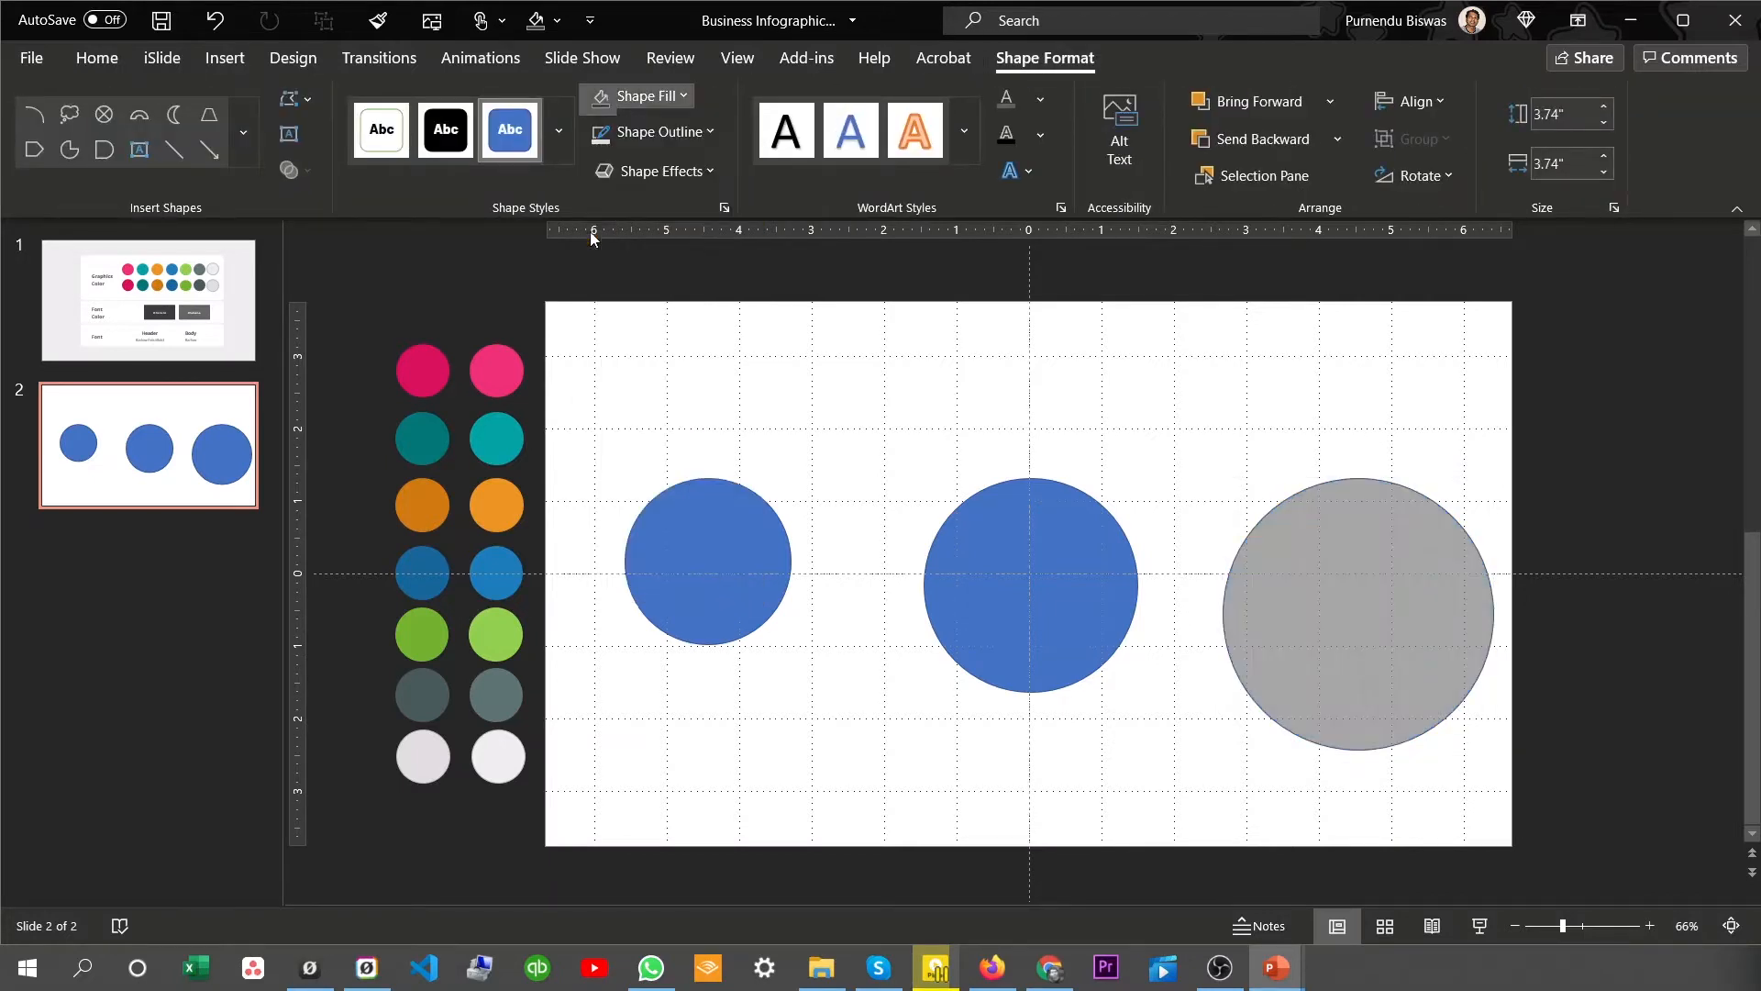
{"action": "left_click", "coordinate": [991, 550]}
{"action": "left_click", "coordinate": [636, 96]}
{"action": "left_click", "coordinate": [608, 241]}
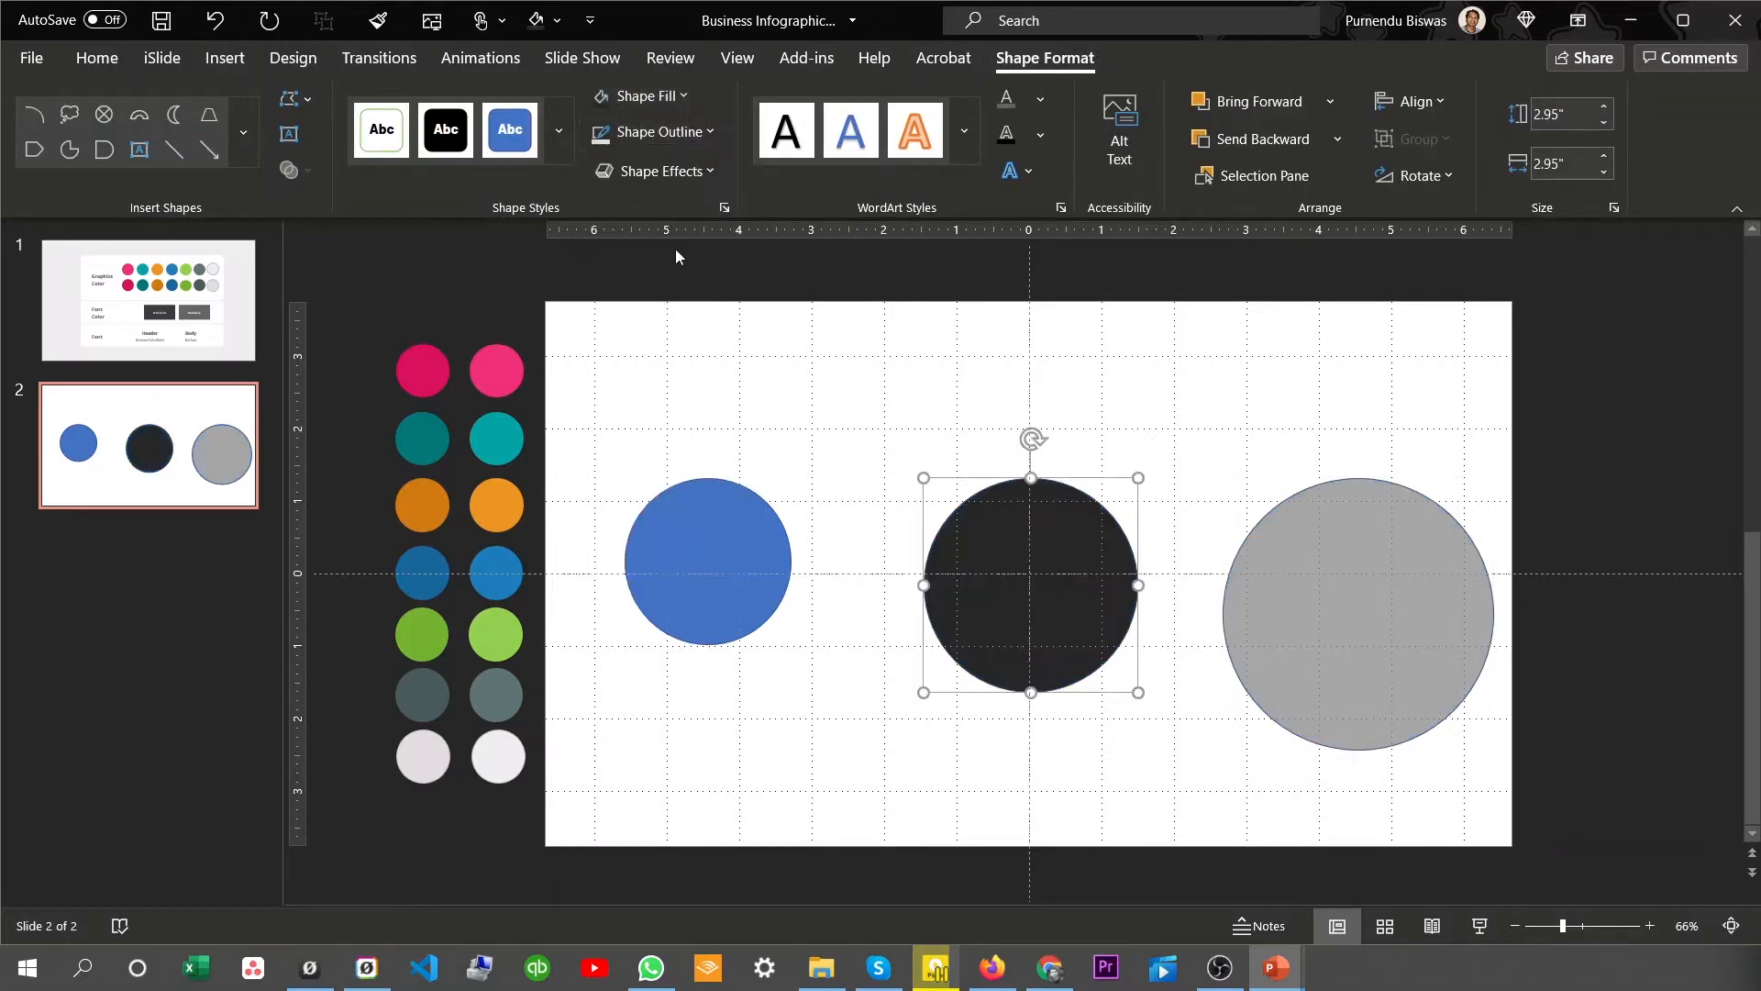
{"action": "left_click", "coordinate": [708, 561]}
{"action": "left_click", "coordinate": [637, 96]}
{"action": "left_click", "coordinate": [942, 488]}
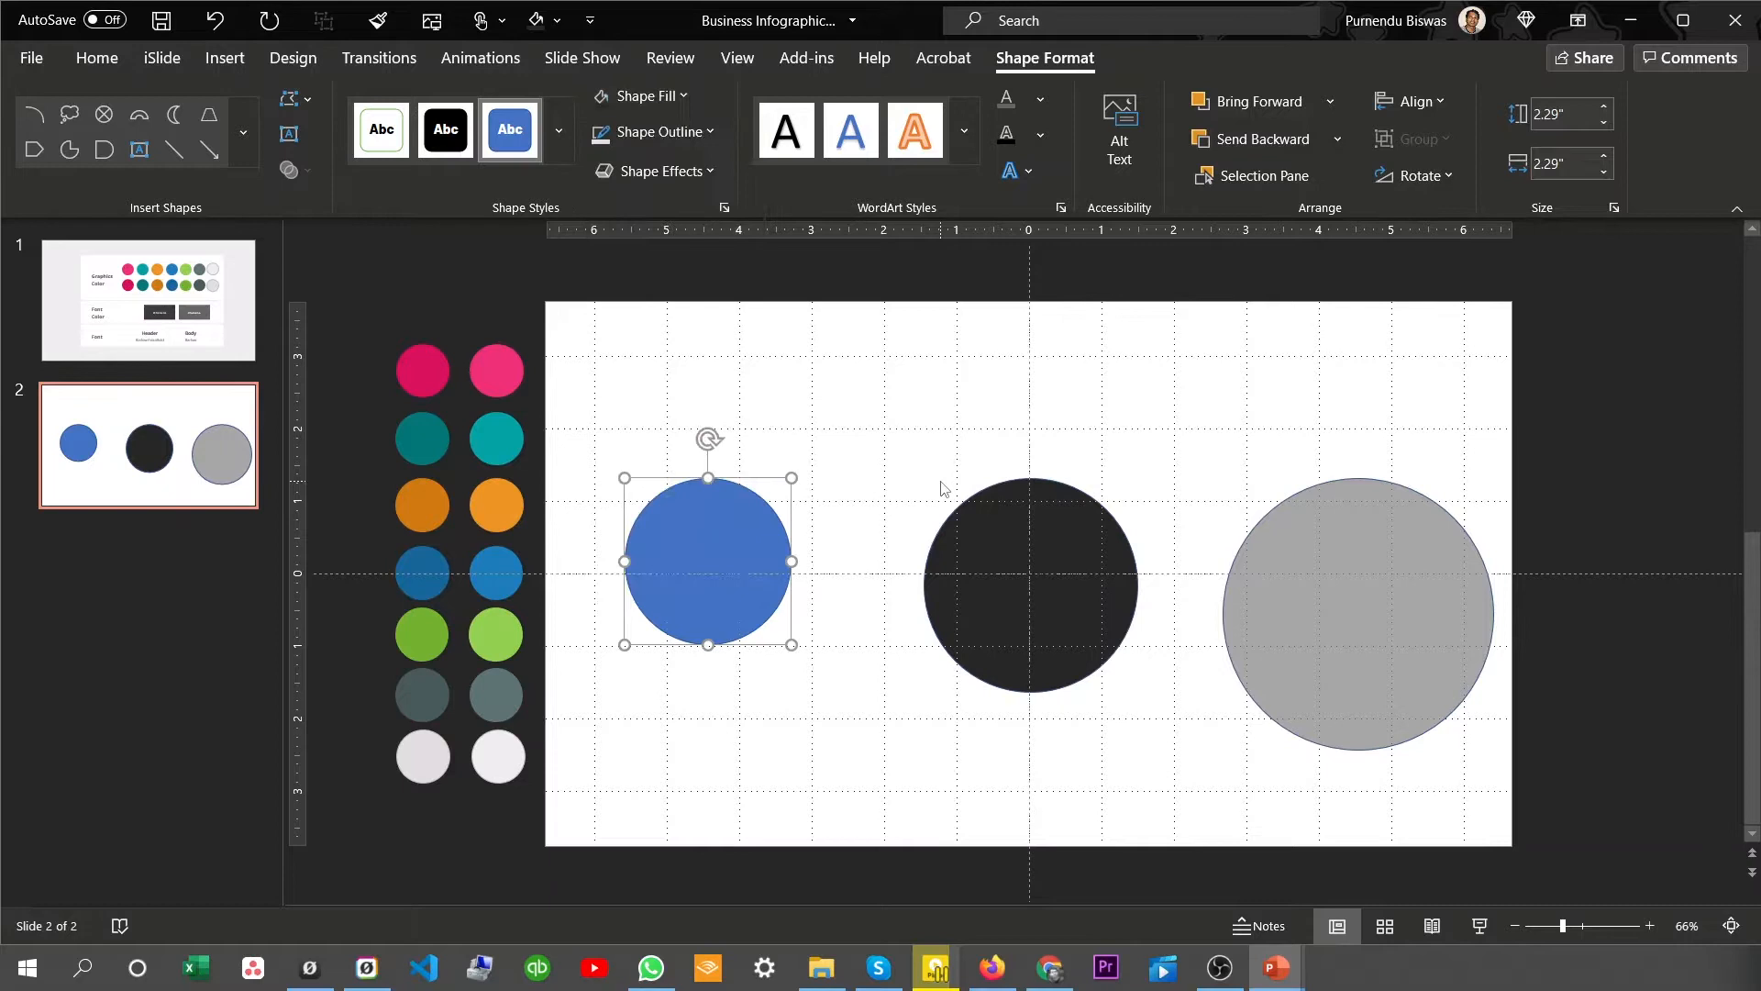
{"action": "left_click", "coordinate": [919, 728]}
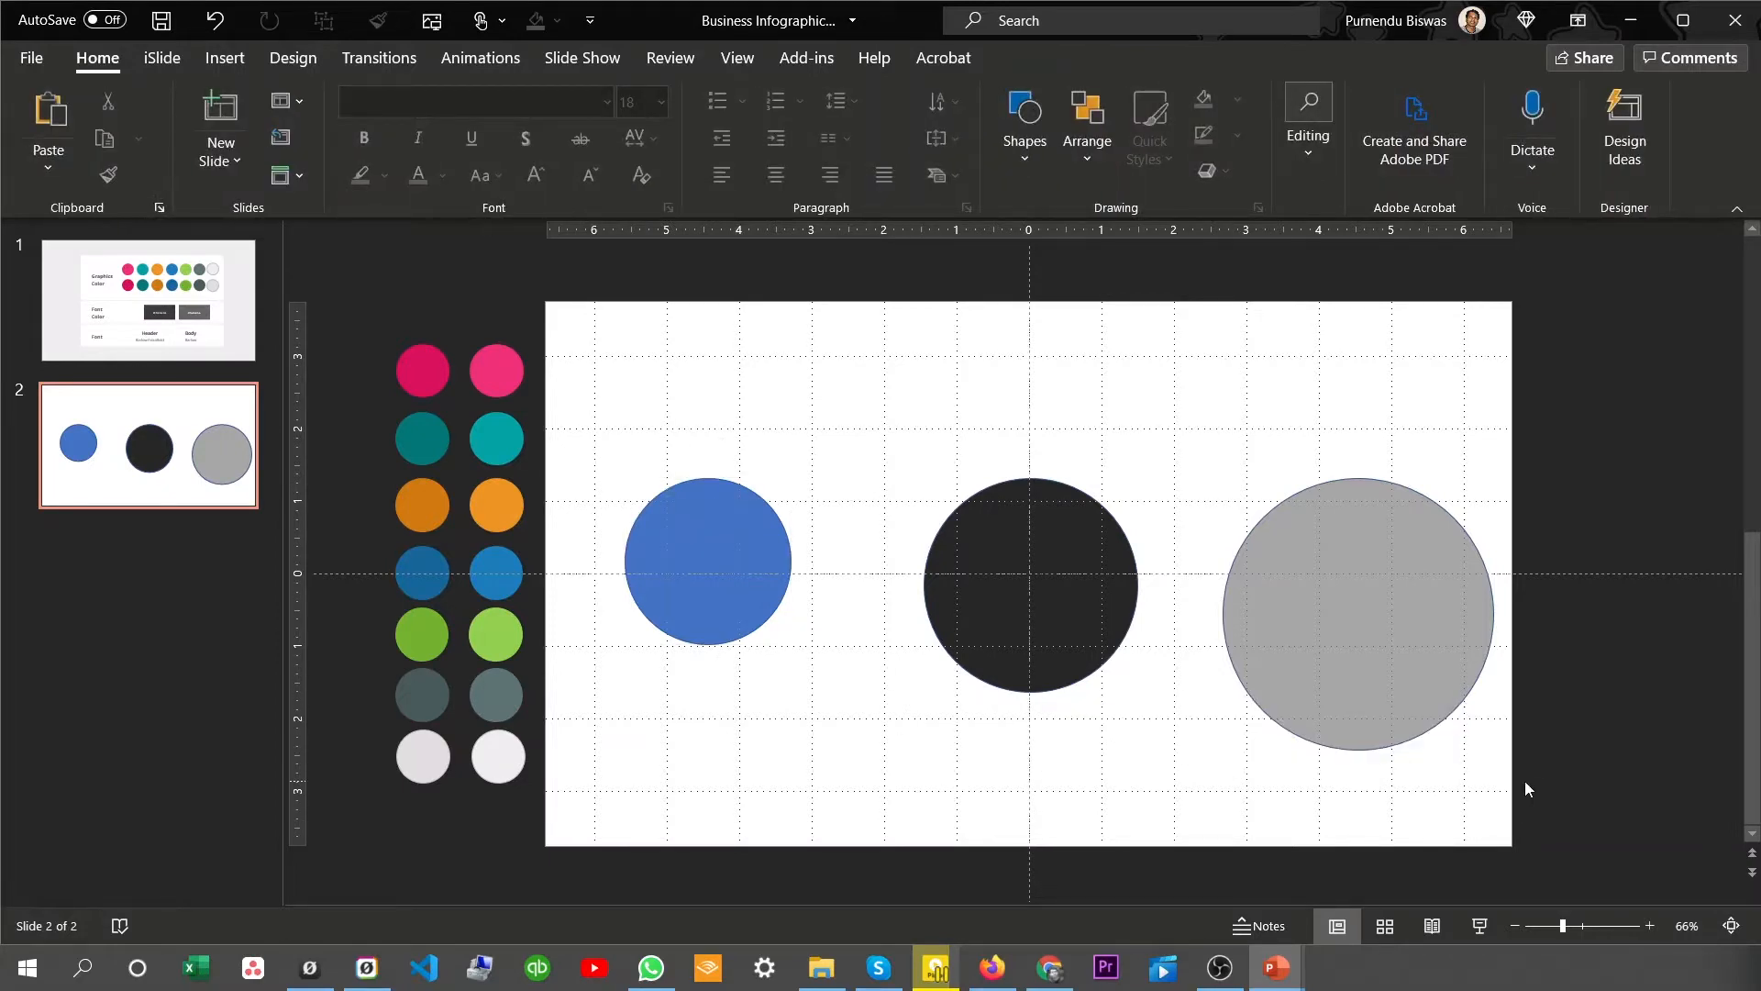
Align all three circles to each other by center and middle so they are concentric
{"action": "left_click_drag", "start_coordinate": [1526, 780], "coordinate": [584, 387]}
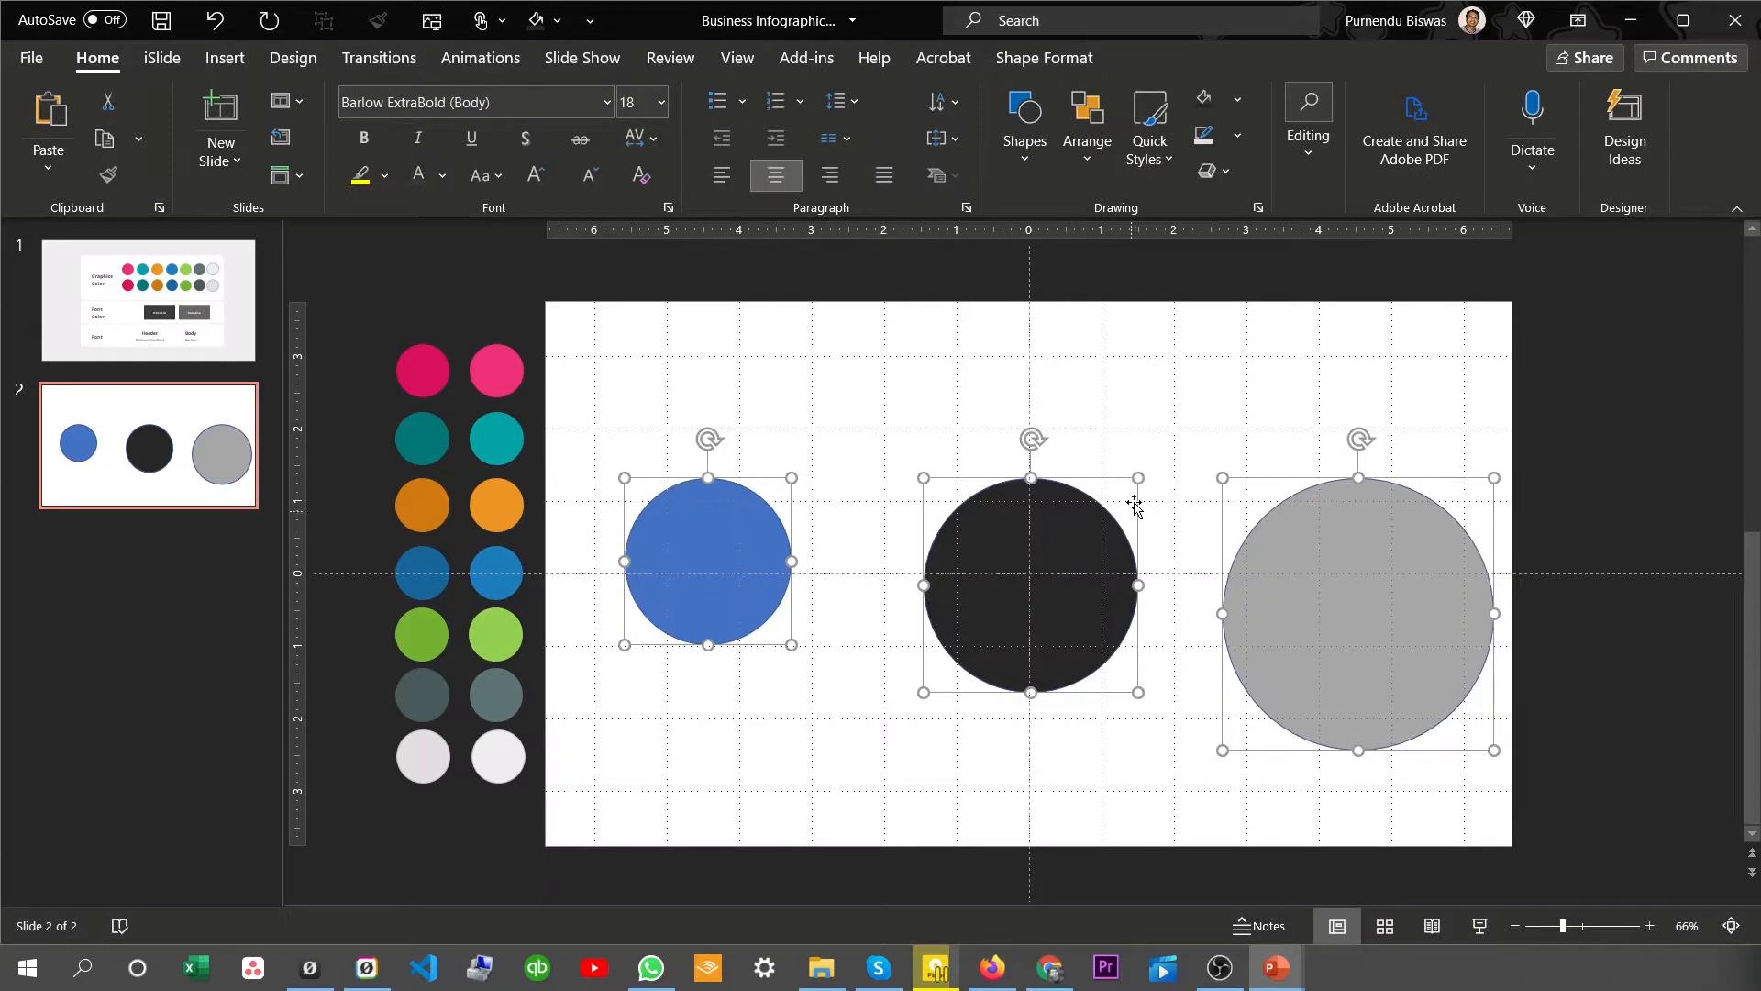
{"action": "left_click", "coordinate": [1056, 58]}
{"action": "left_click", "coordinate": [1412, 102]}
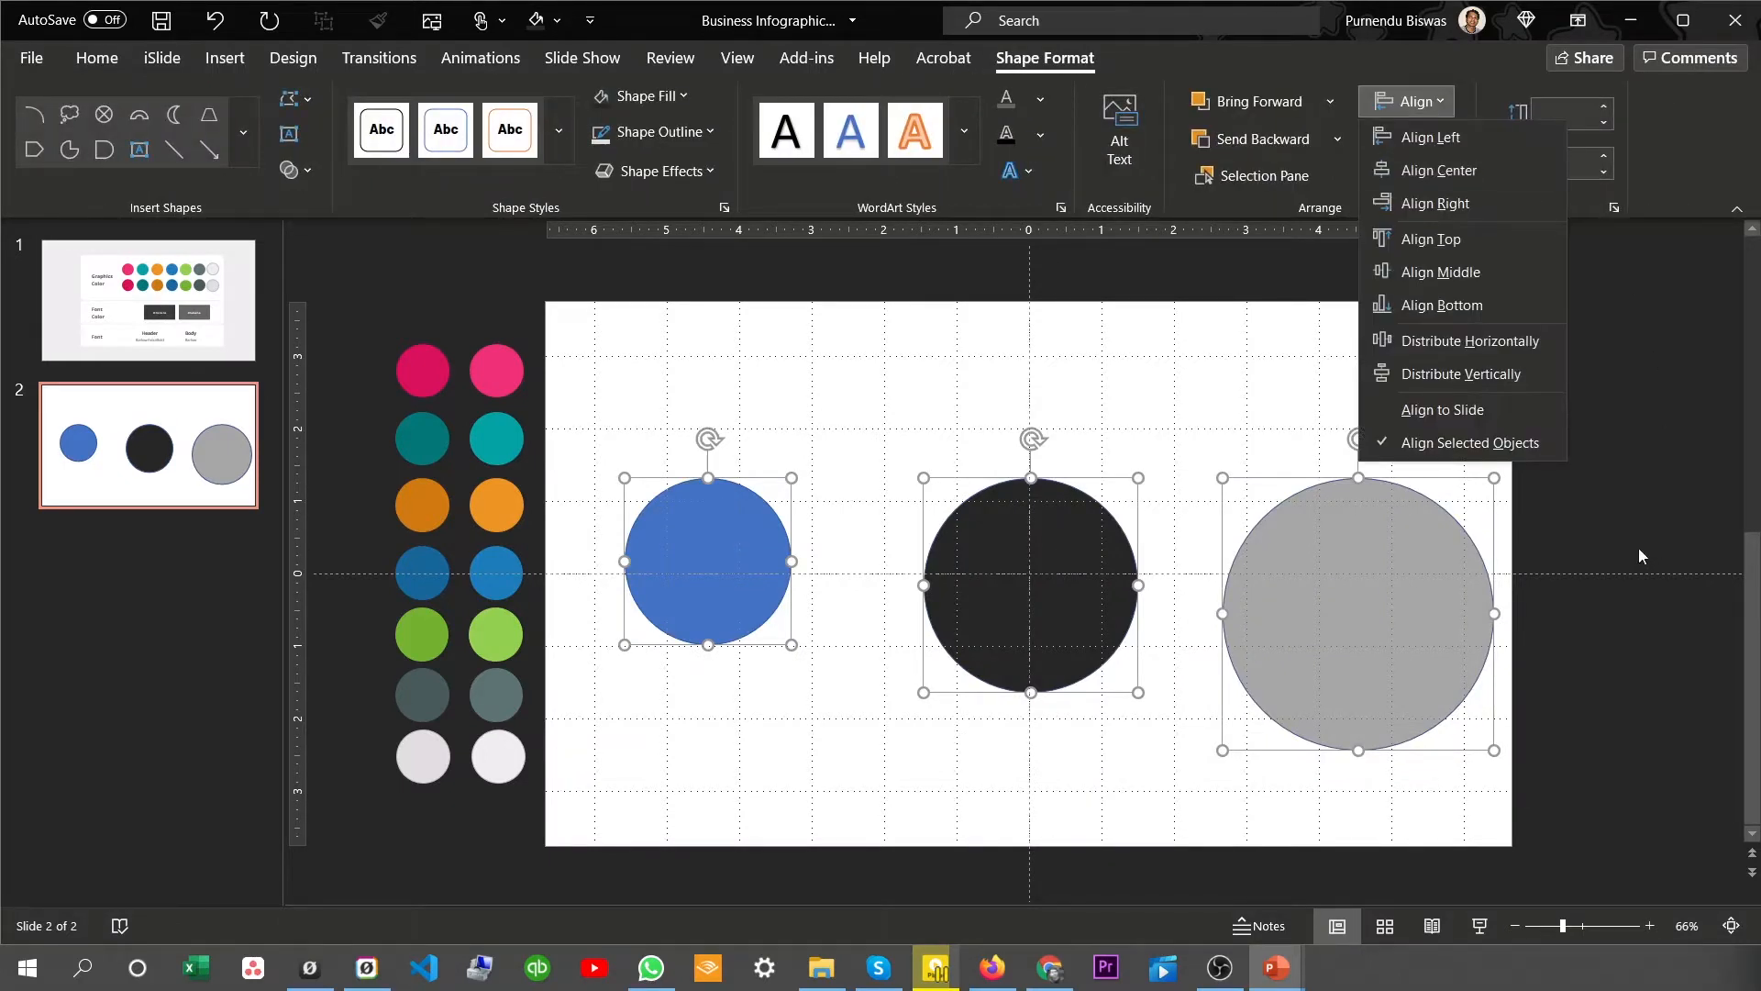
{"action": "left_click", "coordinate": [1439, 169]}
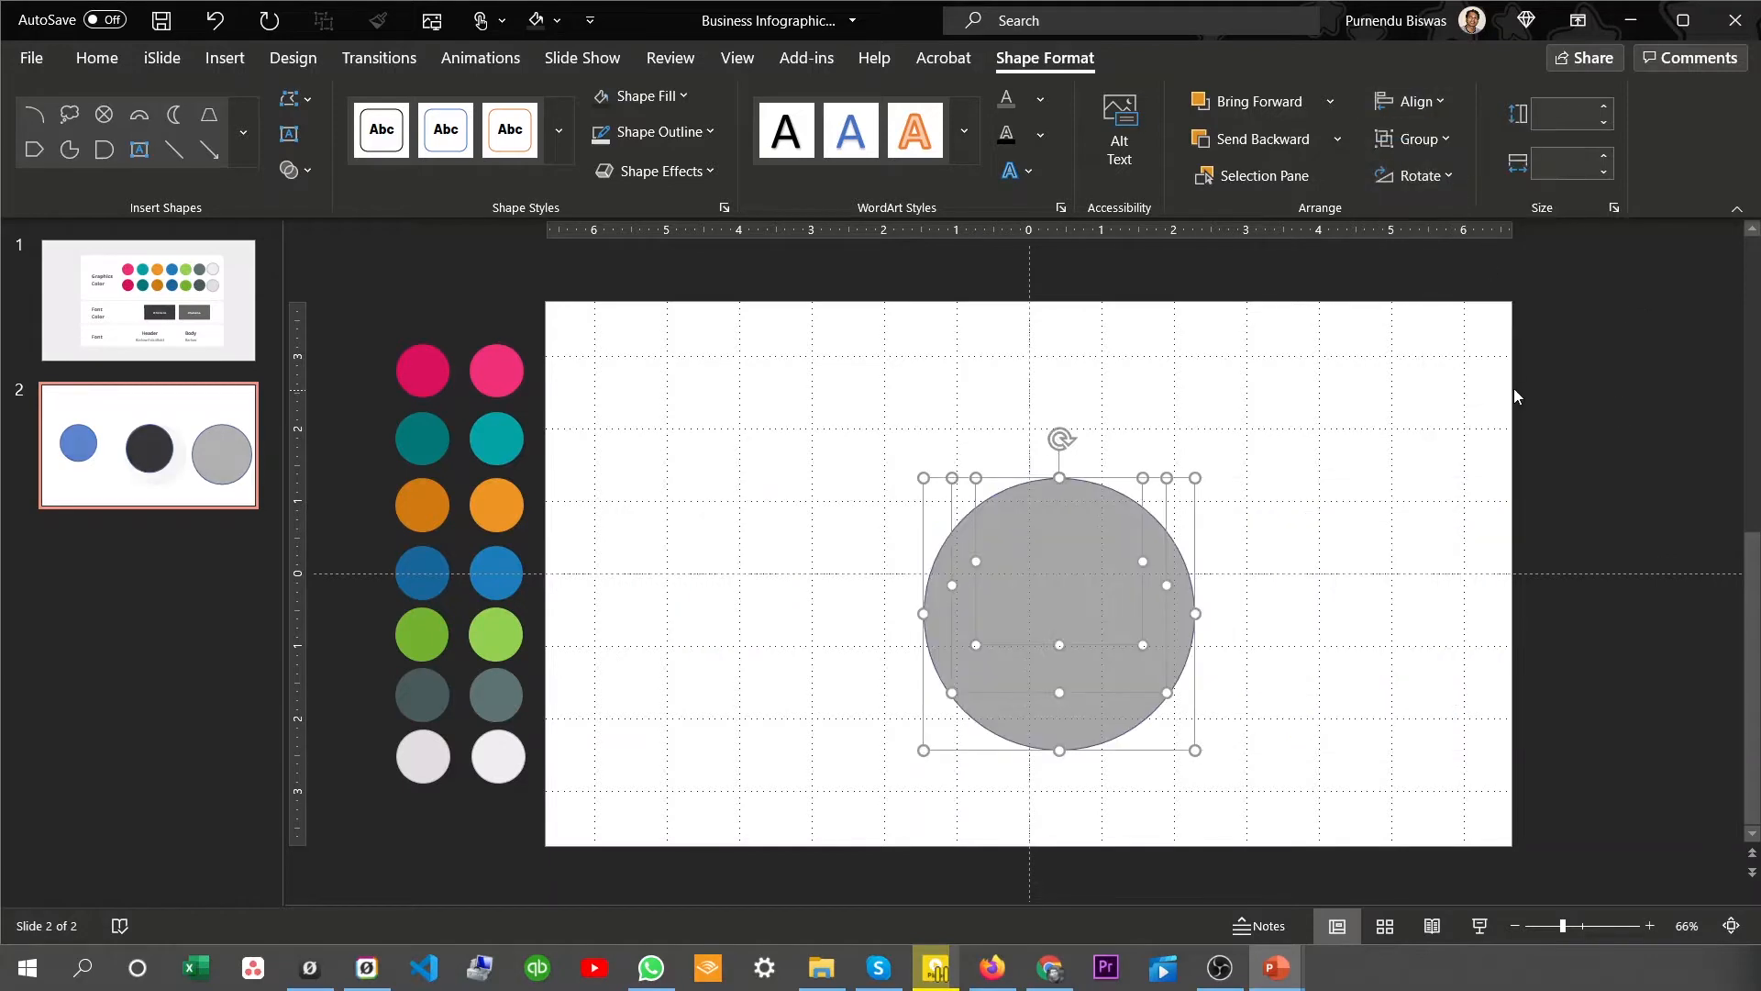
{"action": "left_click", "coordinate": [1430, 102]}
{"action": "left_click", "coordinate": [1459, 271]}
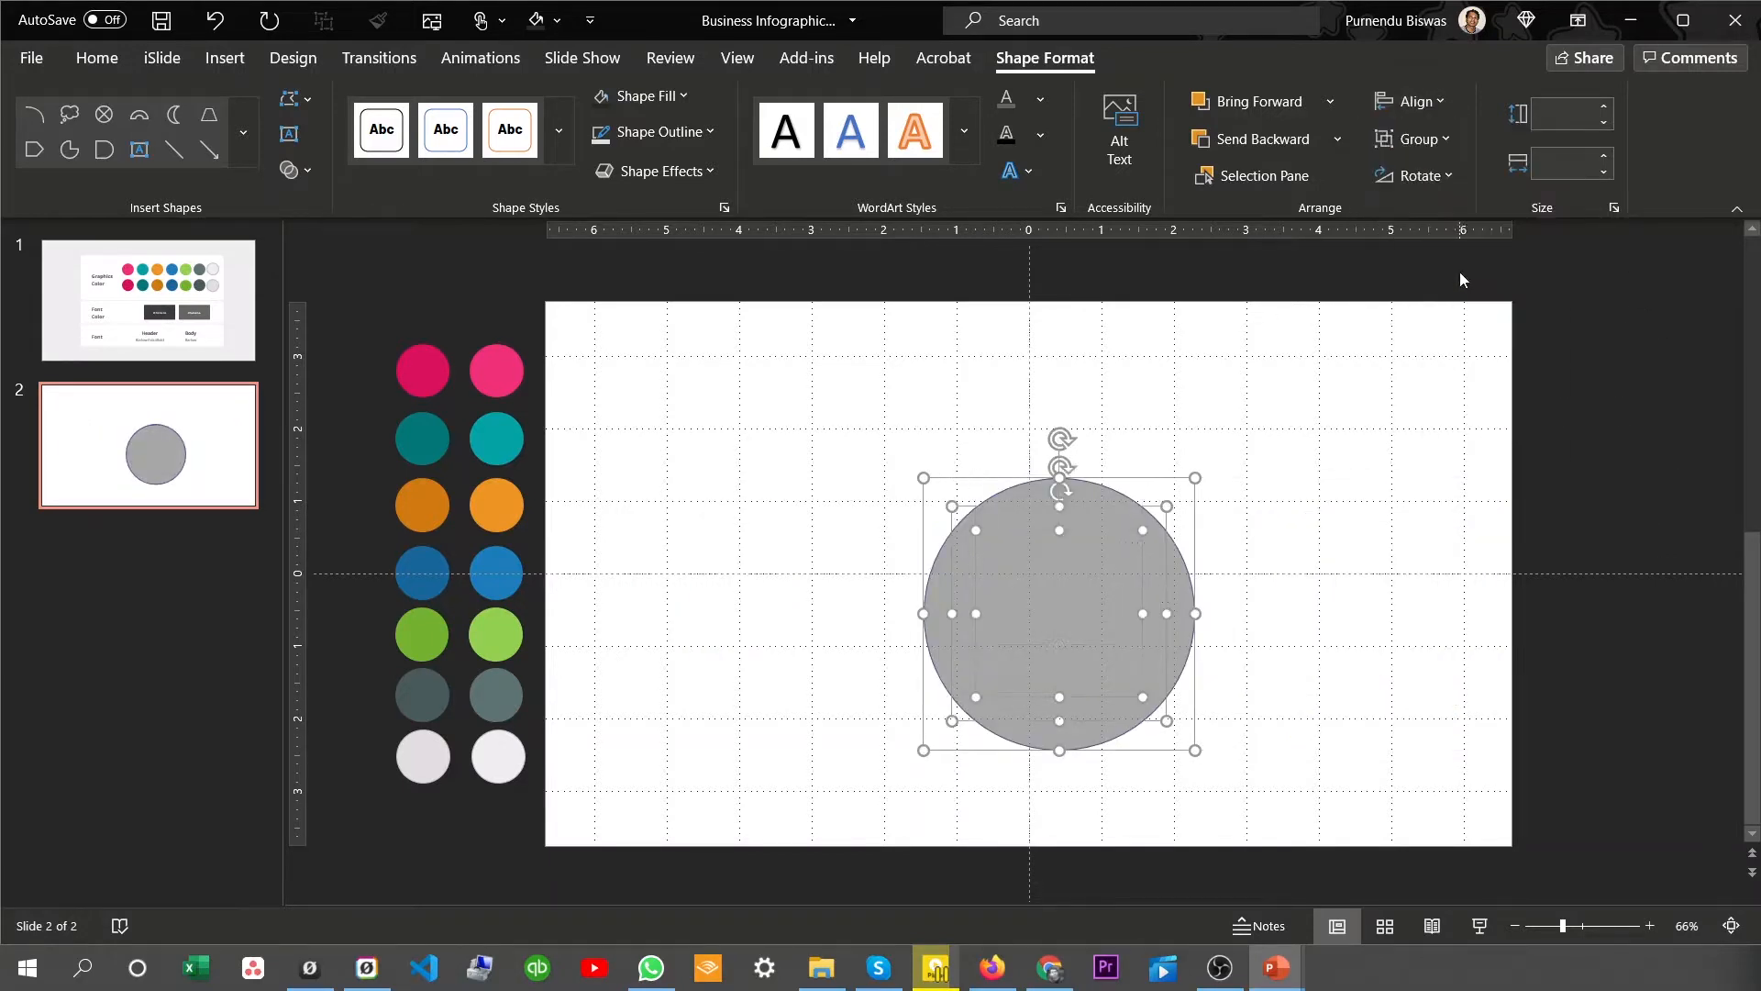
{"action": "left_click", "coordinate": [1321, 775]}
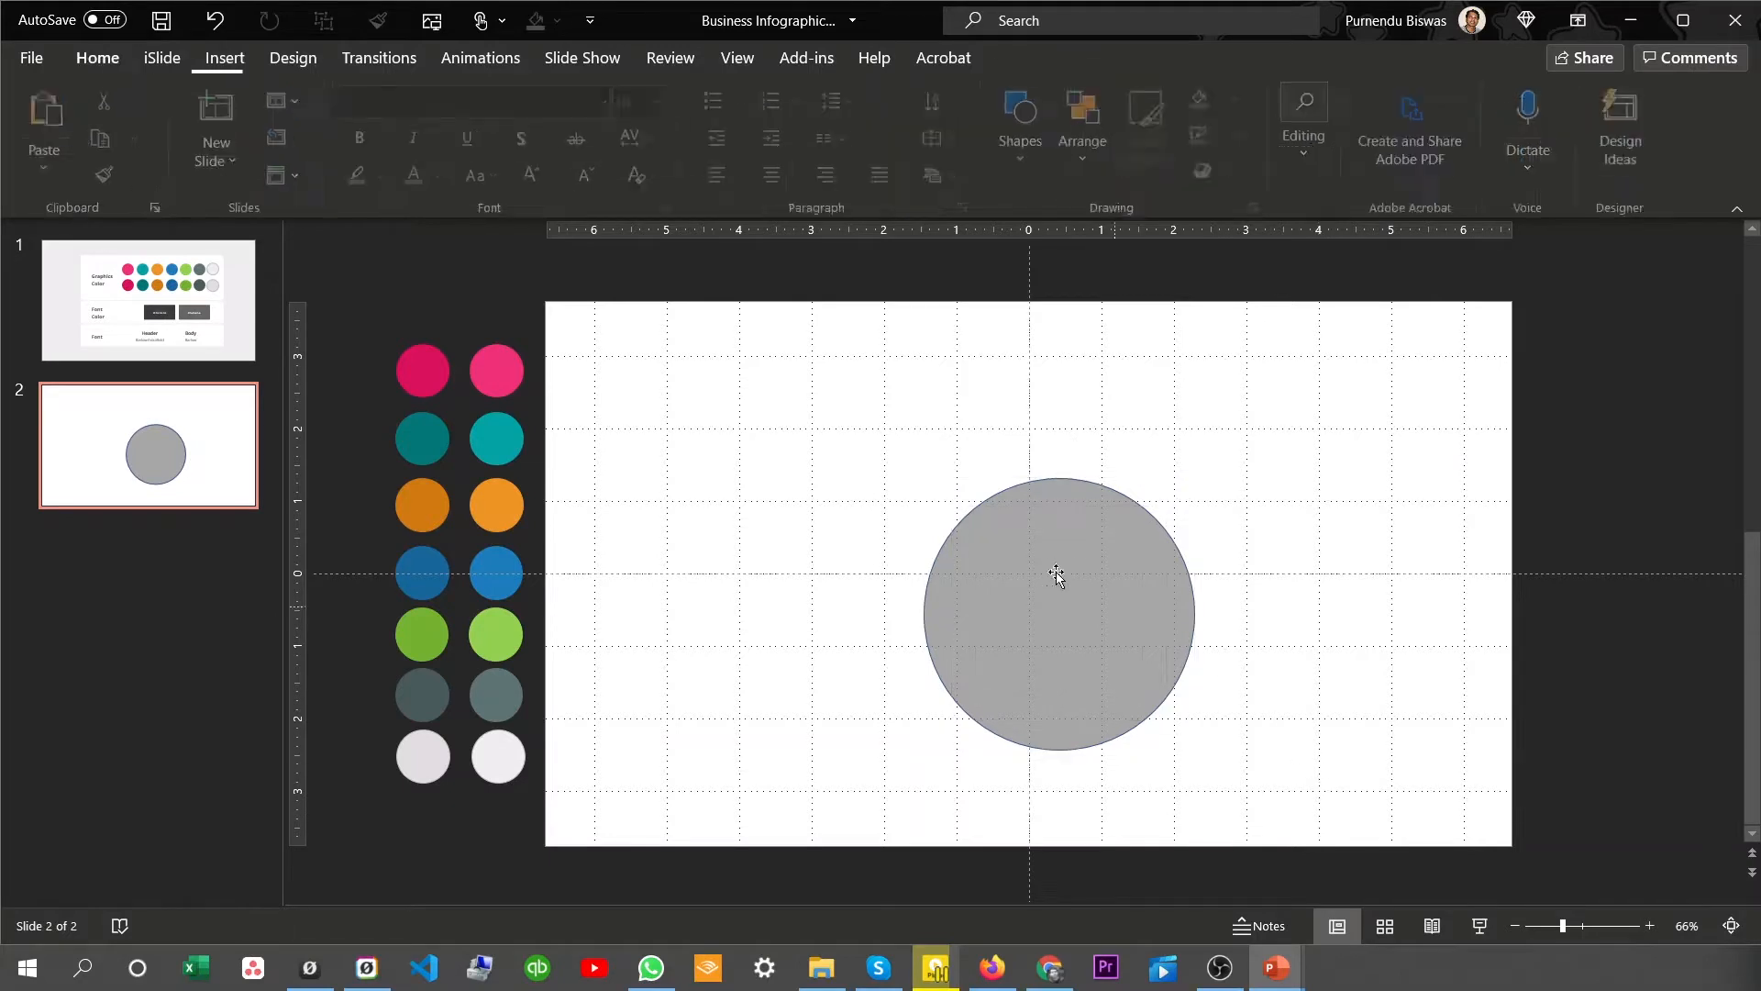
Send the largest grey circle to the back and bring the smallest circle to the front
{"action": "left_click", "coordinate": [1060, 491]}
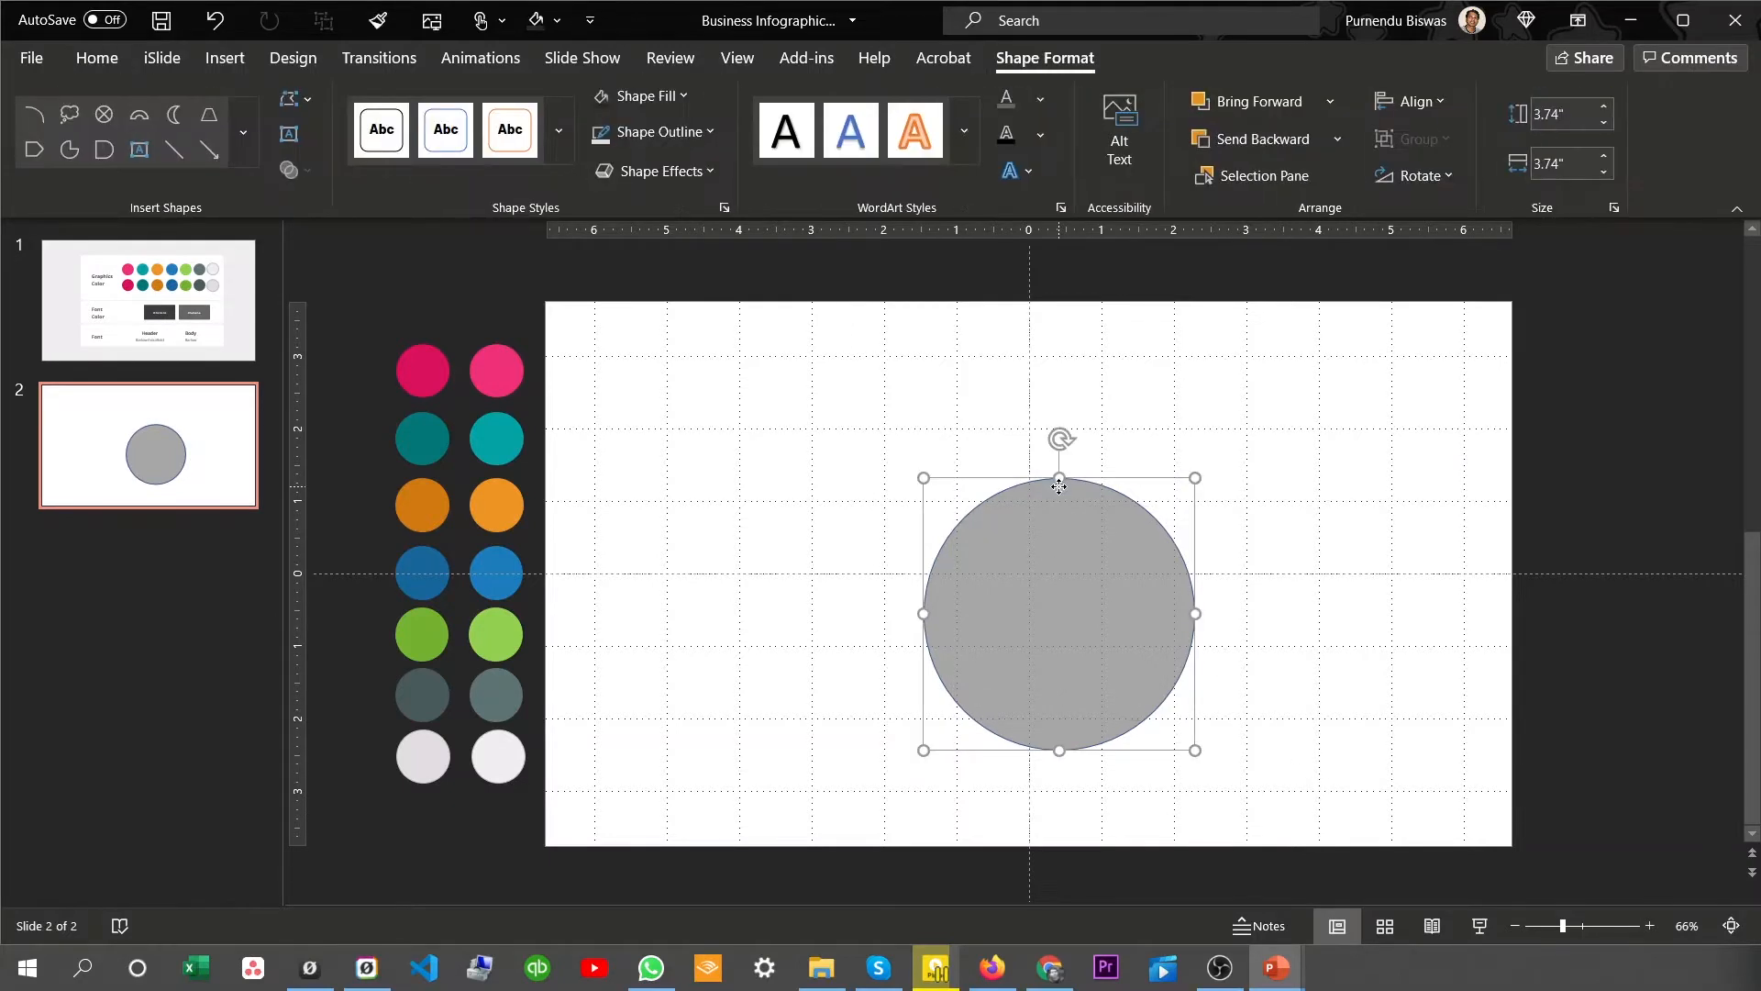
{"action": "right_click", "coordinate": [1060, 490]}
{"action": "left_click", "coordinate": [1167, 613]}
{"action": "left_click_drag", "start_coordinate": [1289, 798], "coordinate": [811, 524]}
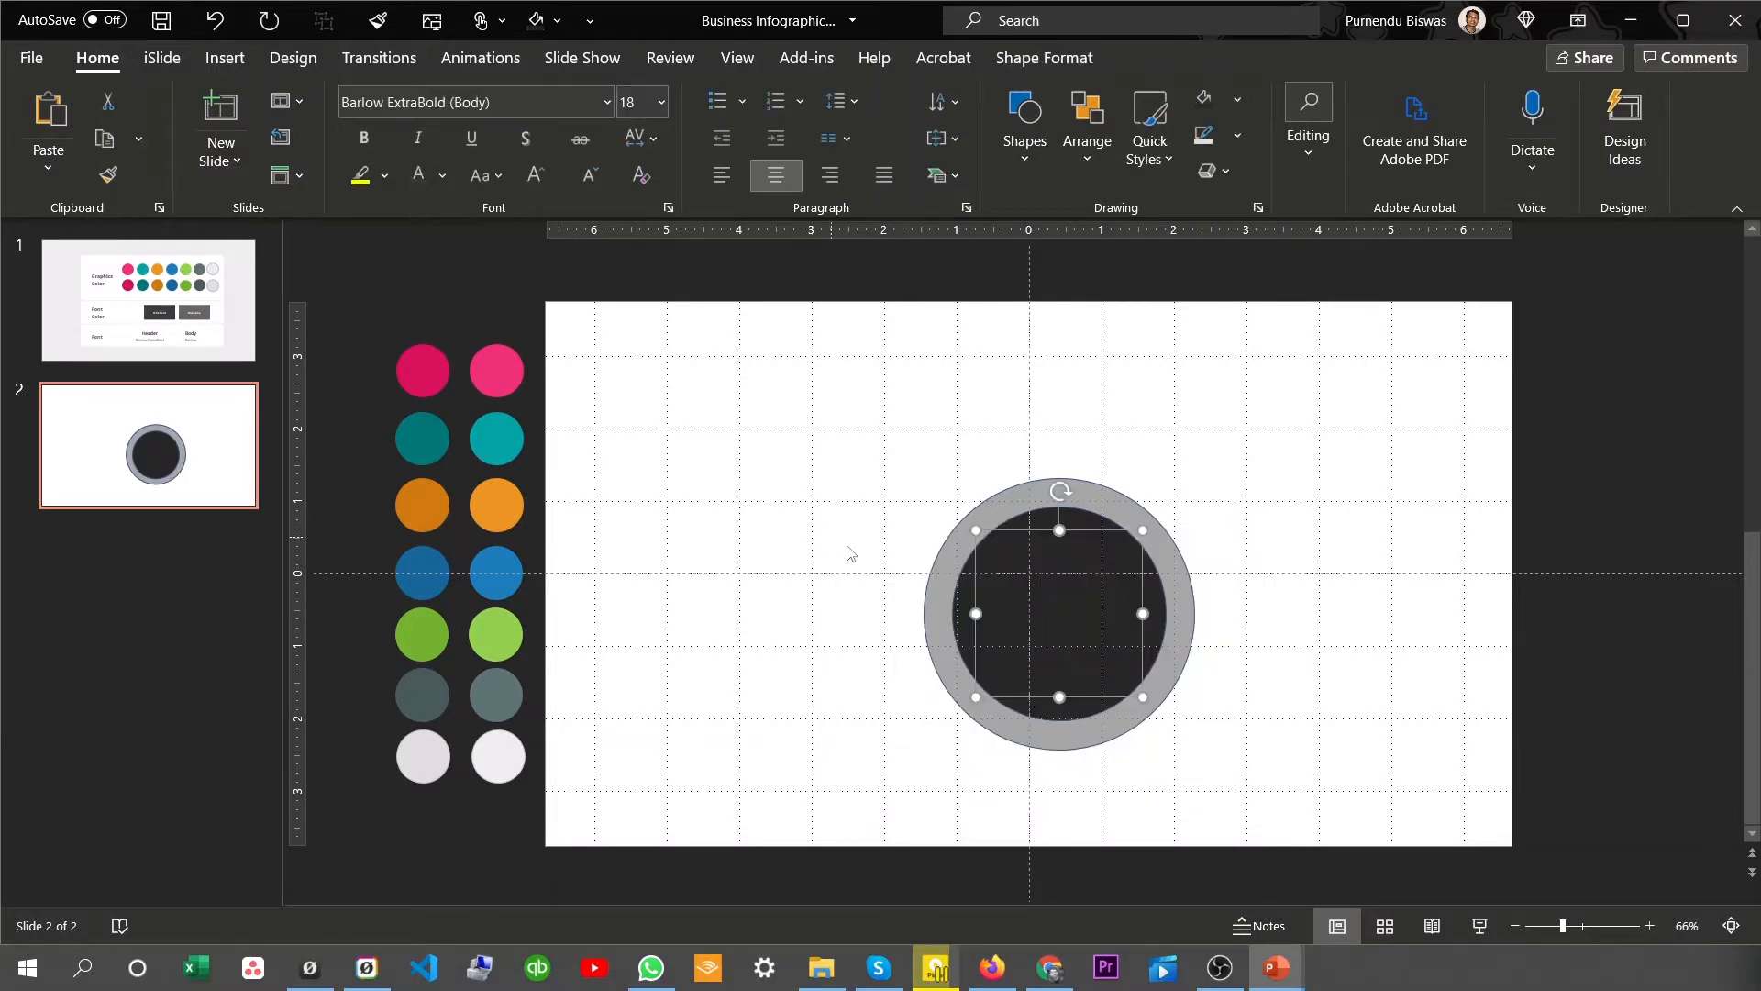
{"action": "right_click", "coordinate": [1143, 529]}
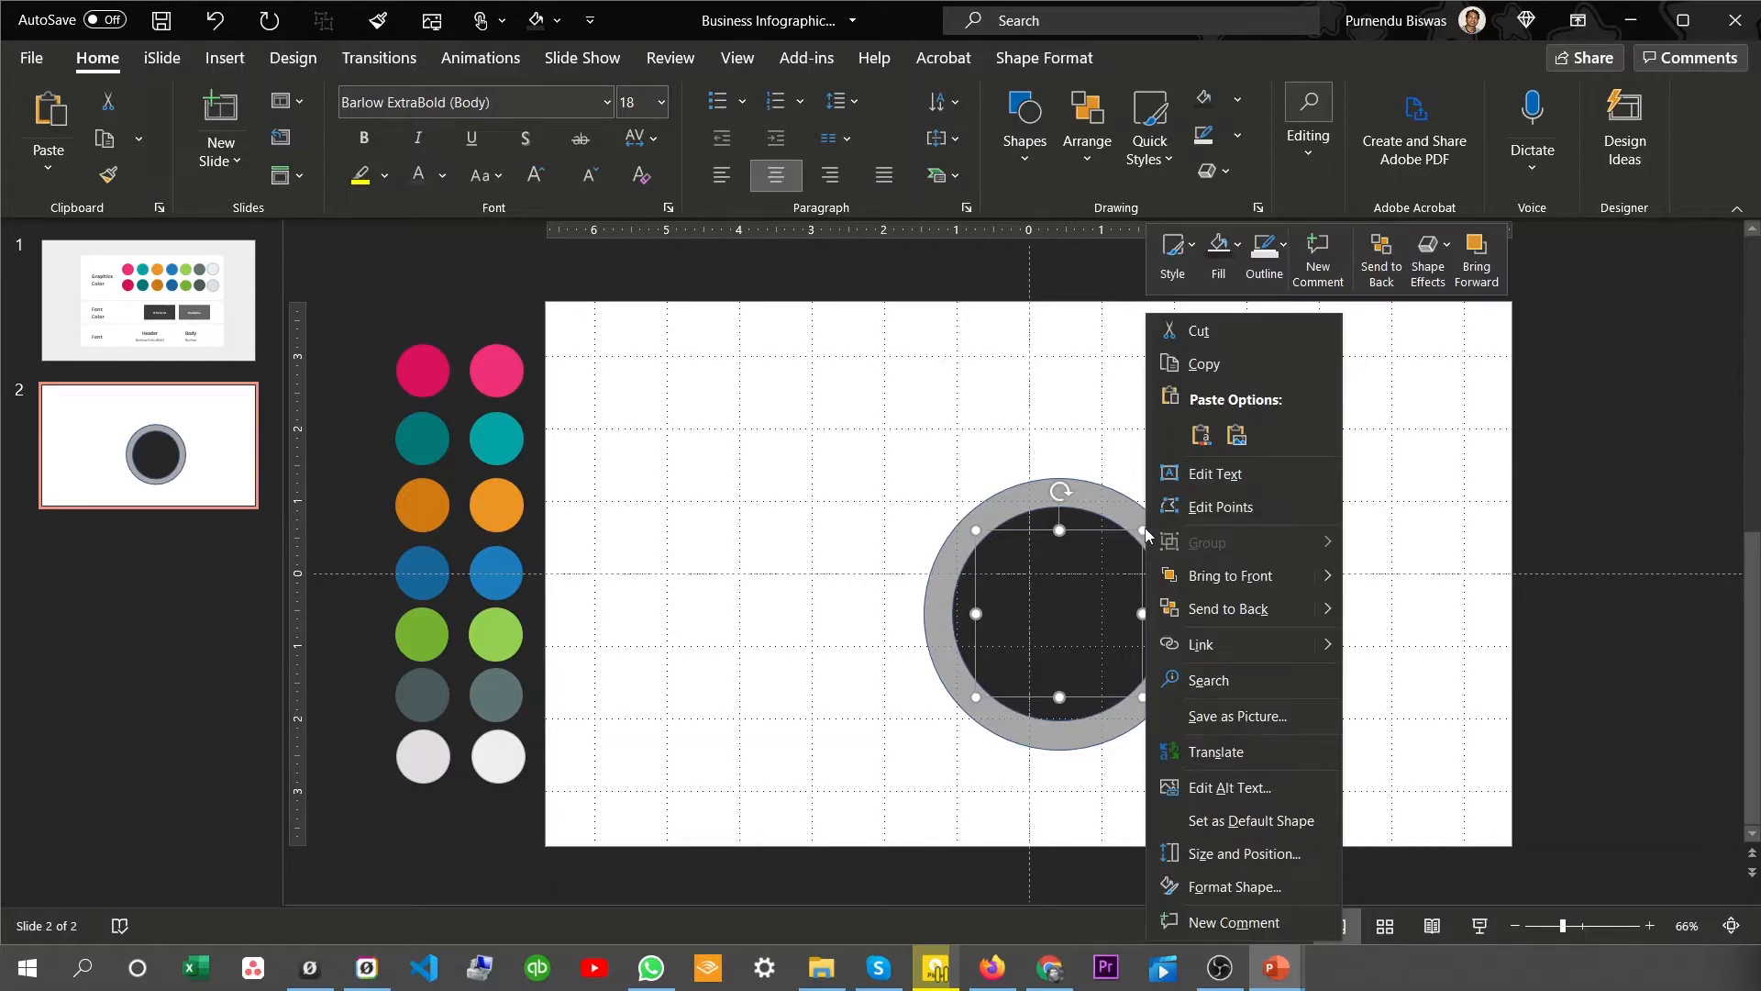
{"action": "left_click", "coordinate": [1259, 584]}
Remove the outermost circle's fill and set its outline weight to 4½ pt
{"action": "double_click", "coordinate": [1160, 711]}
{"action": "left_click", "coordinate": [651, 131]}
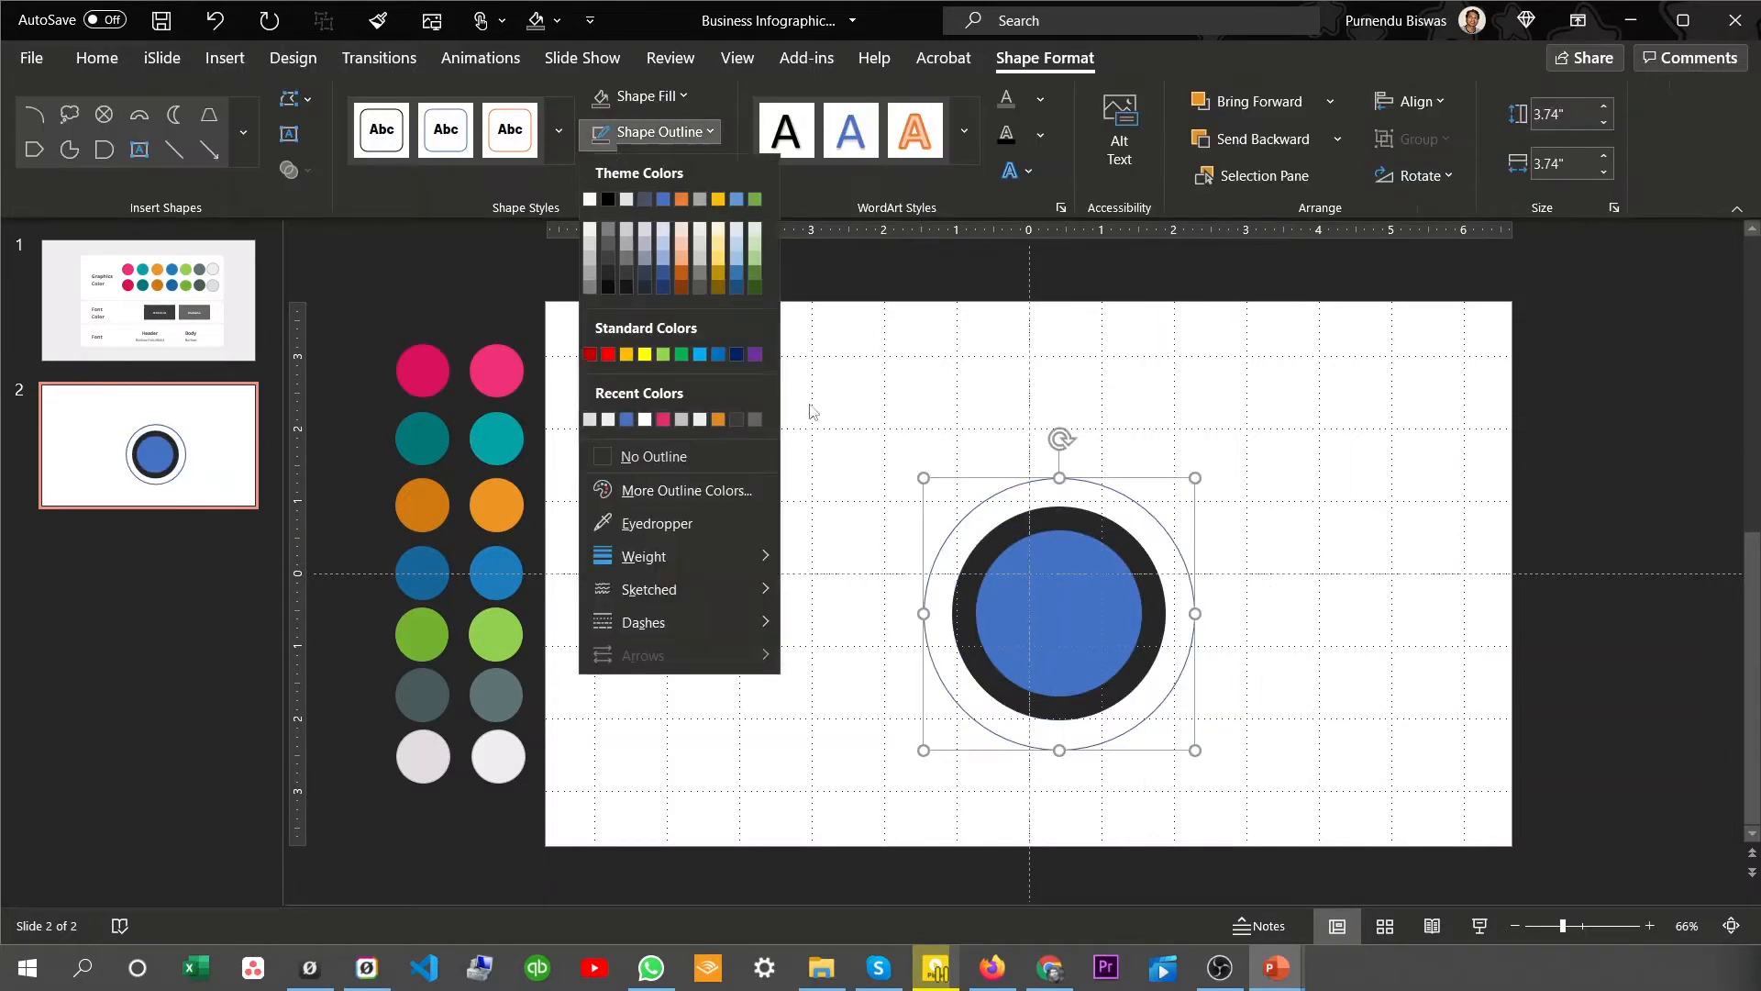
{"action": "mouse_move", "coordinate": [712, 560]}
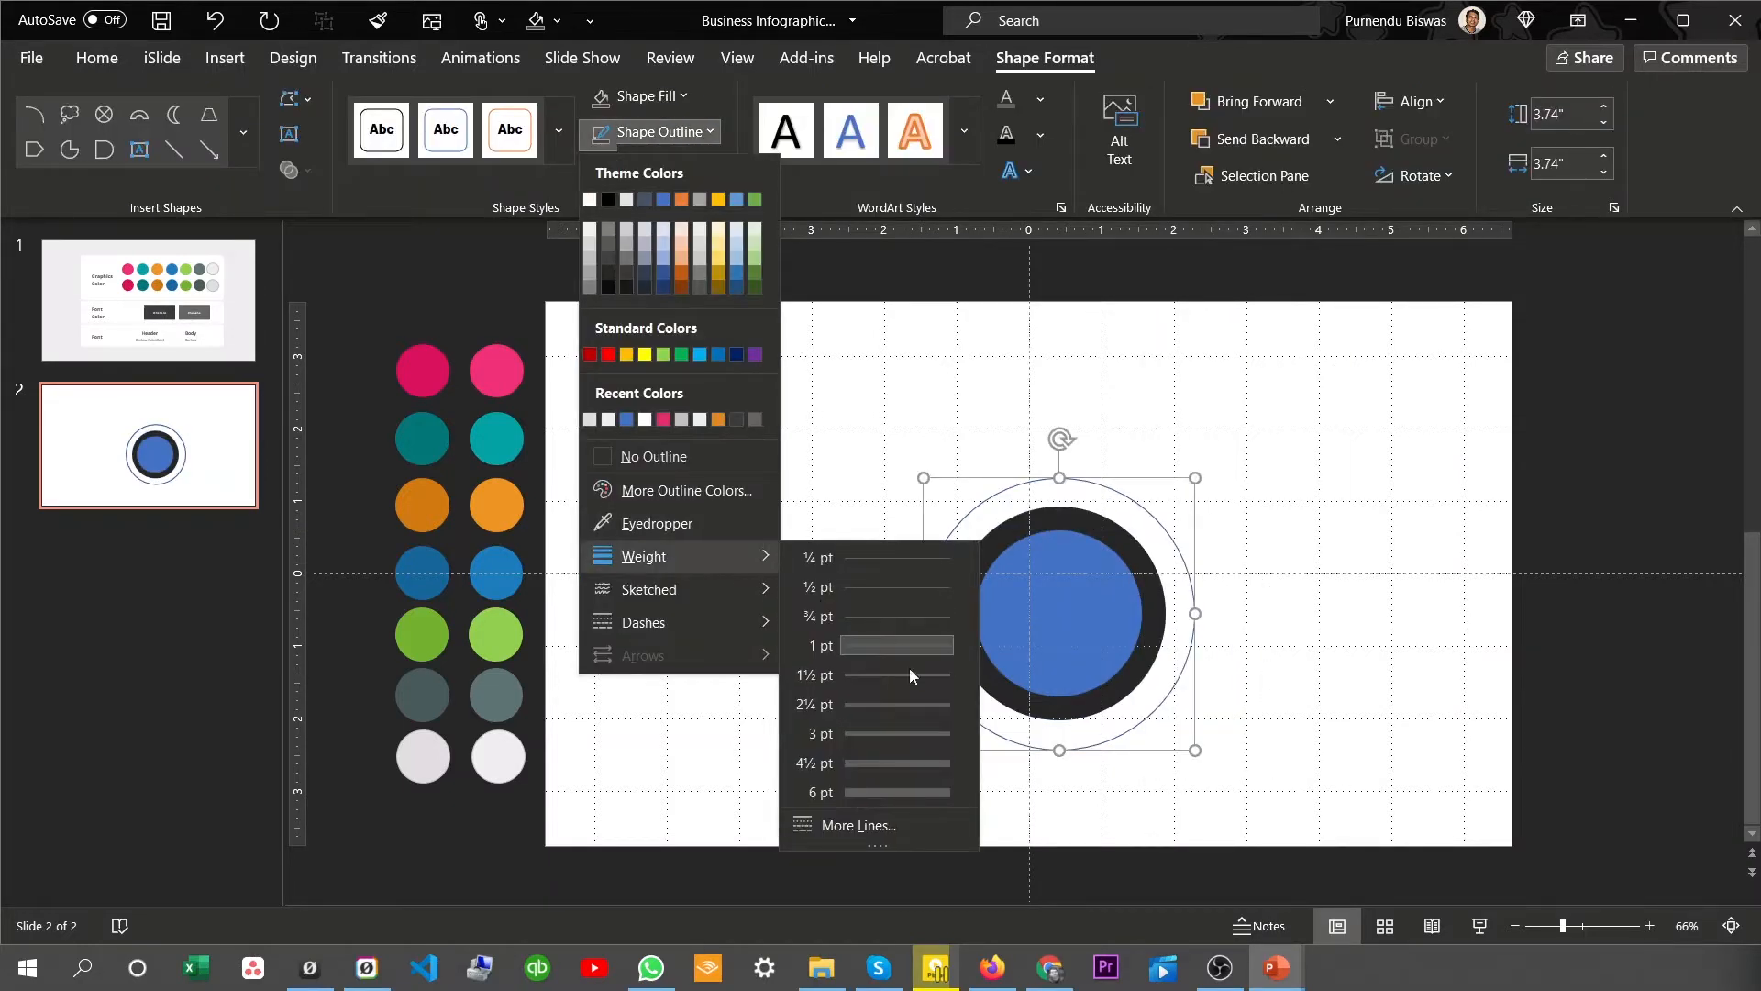
{"action": "left_click", "coordinate": [872, 762]}
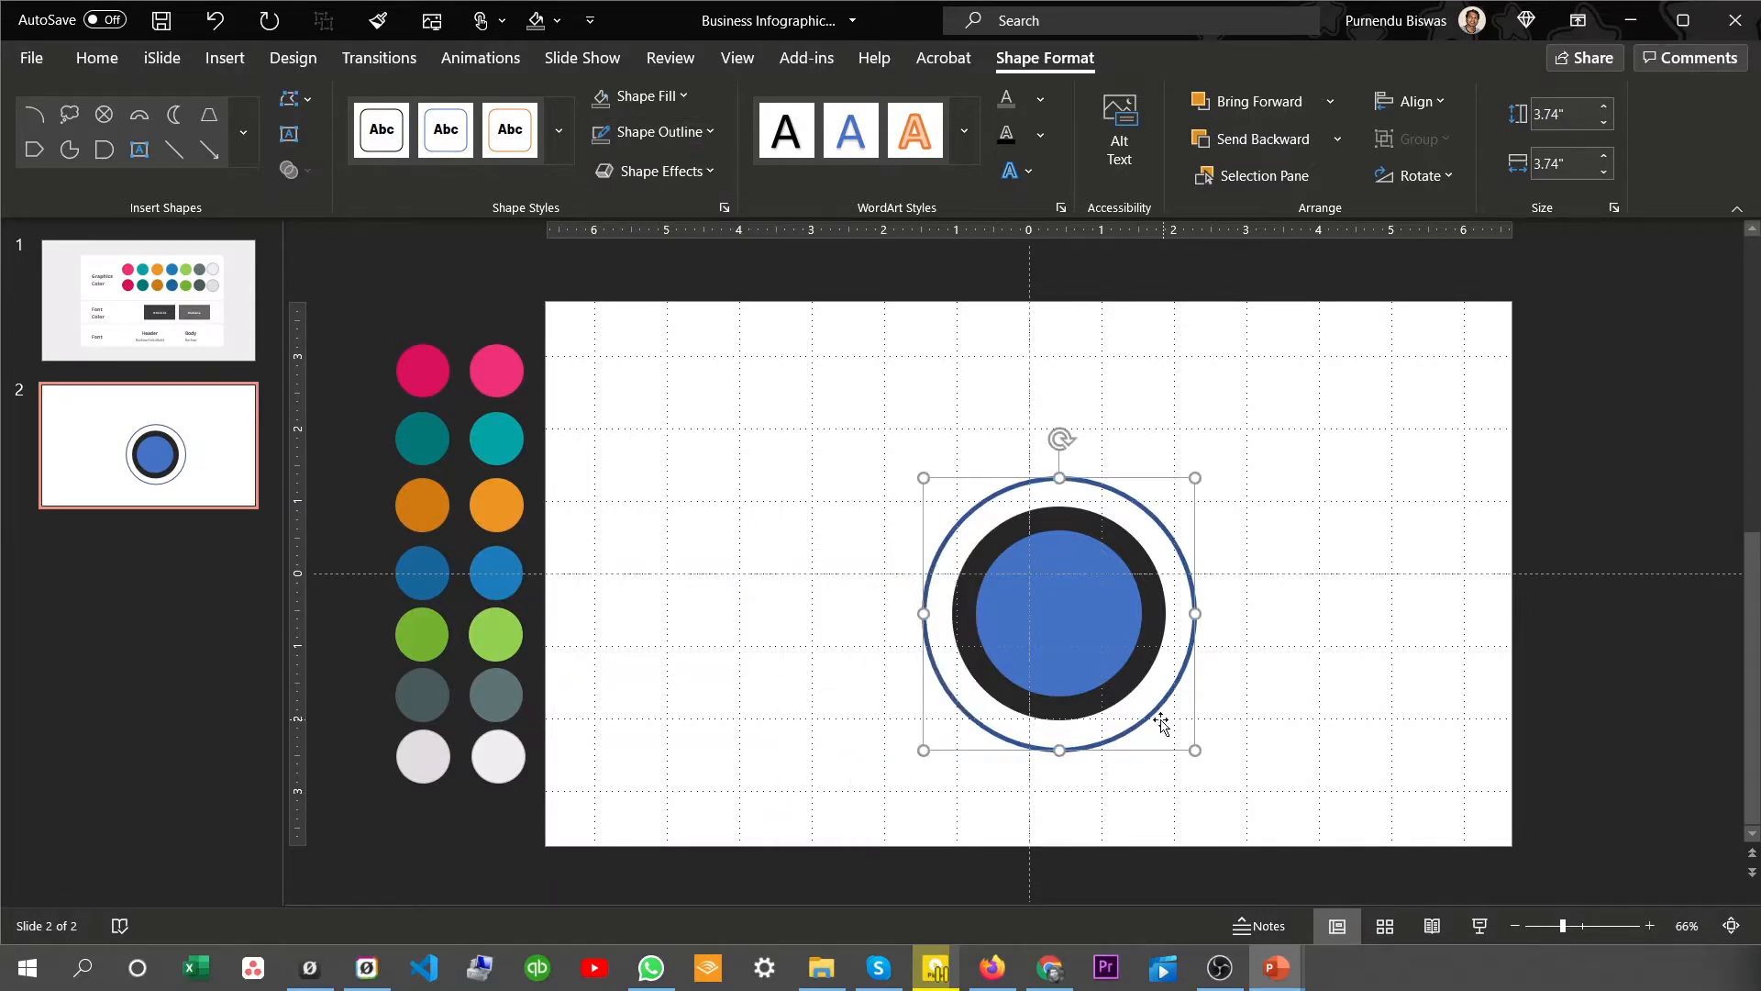
Fill the innermost blue circle with a very light grey sampled with the Eyedropper
{"action": "left_click", "coordinate": [1051, 629]}
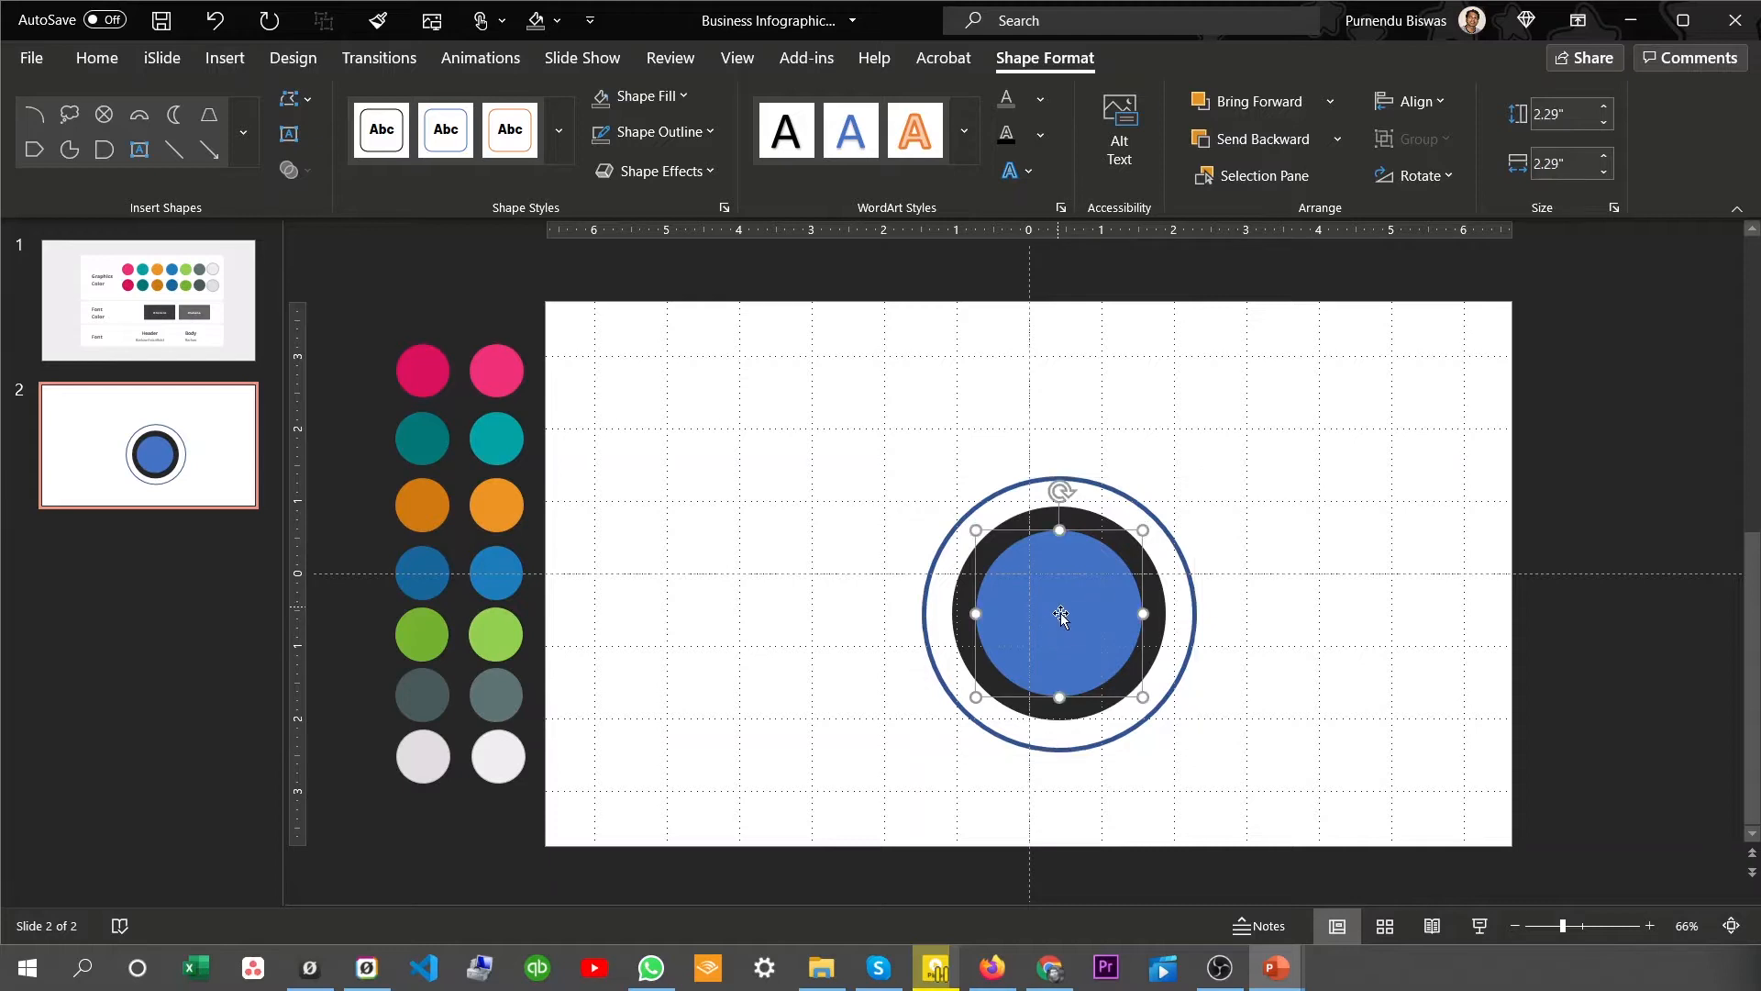
{"action": "left_click", "coordinate": [1008, 60]}
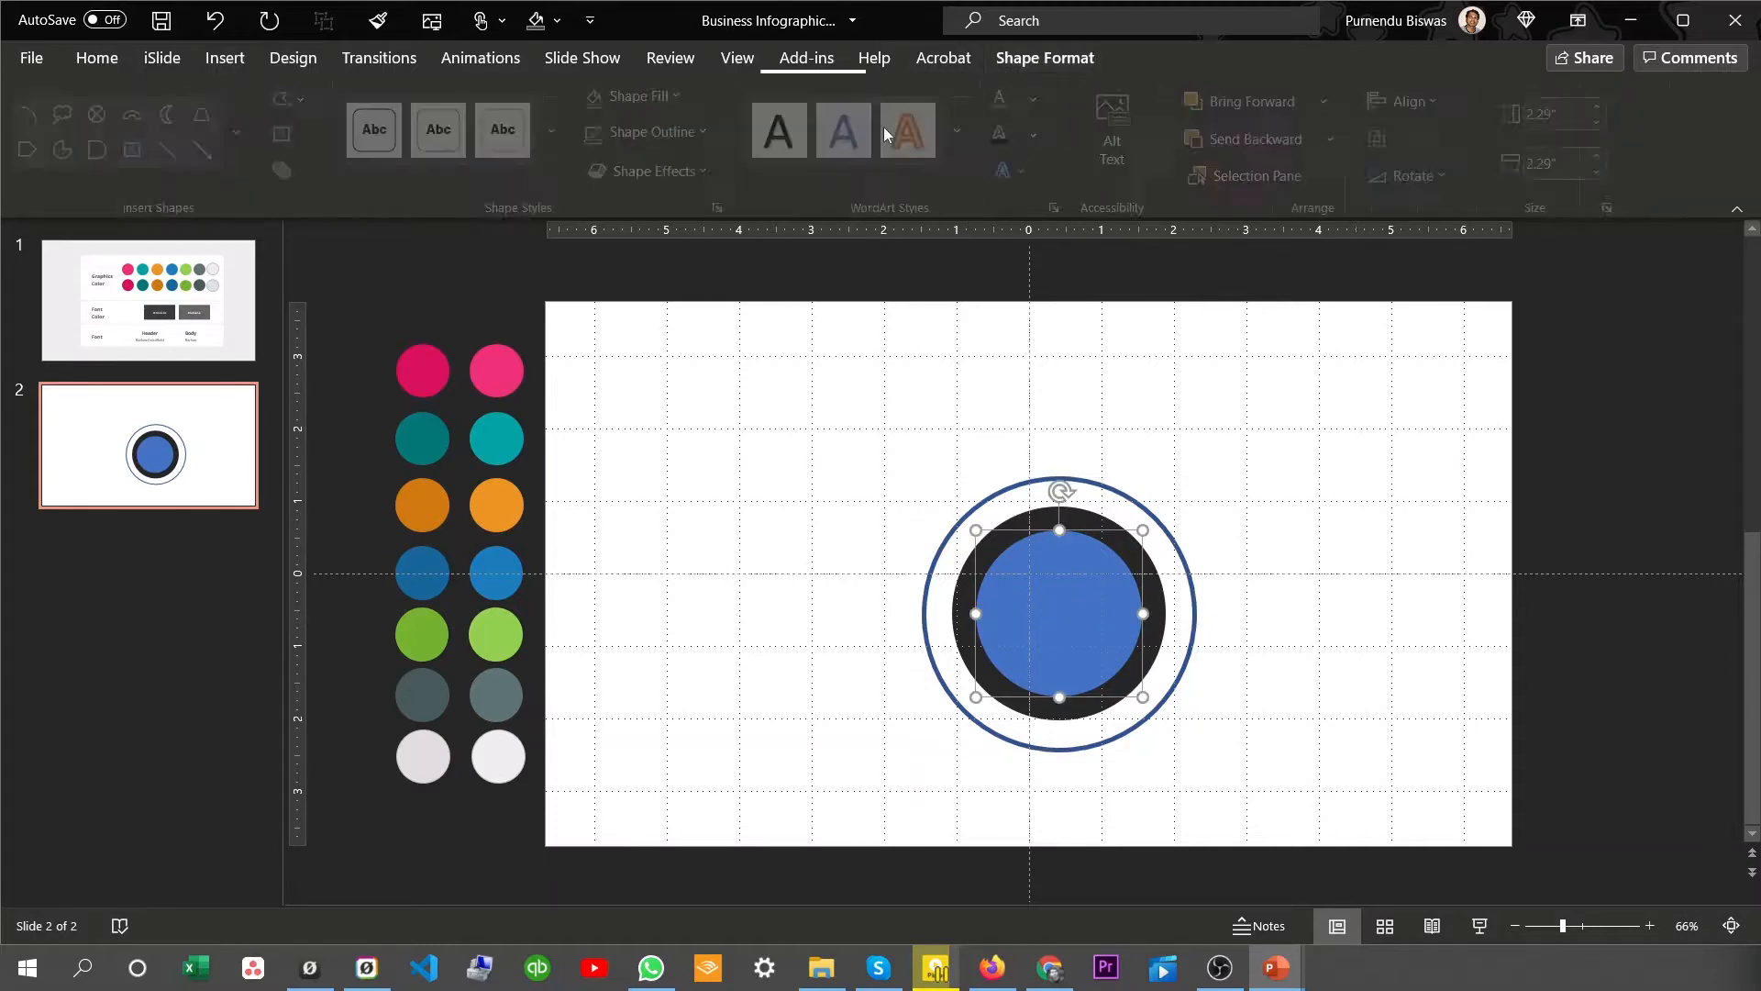
{"action": "left_click", "coordinate": [642, 96]}
{"action": "left_click", "coordinate": [658, 489]}
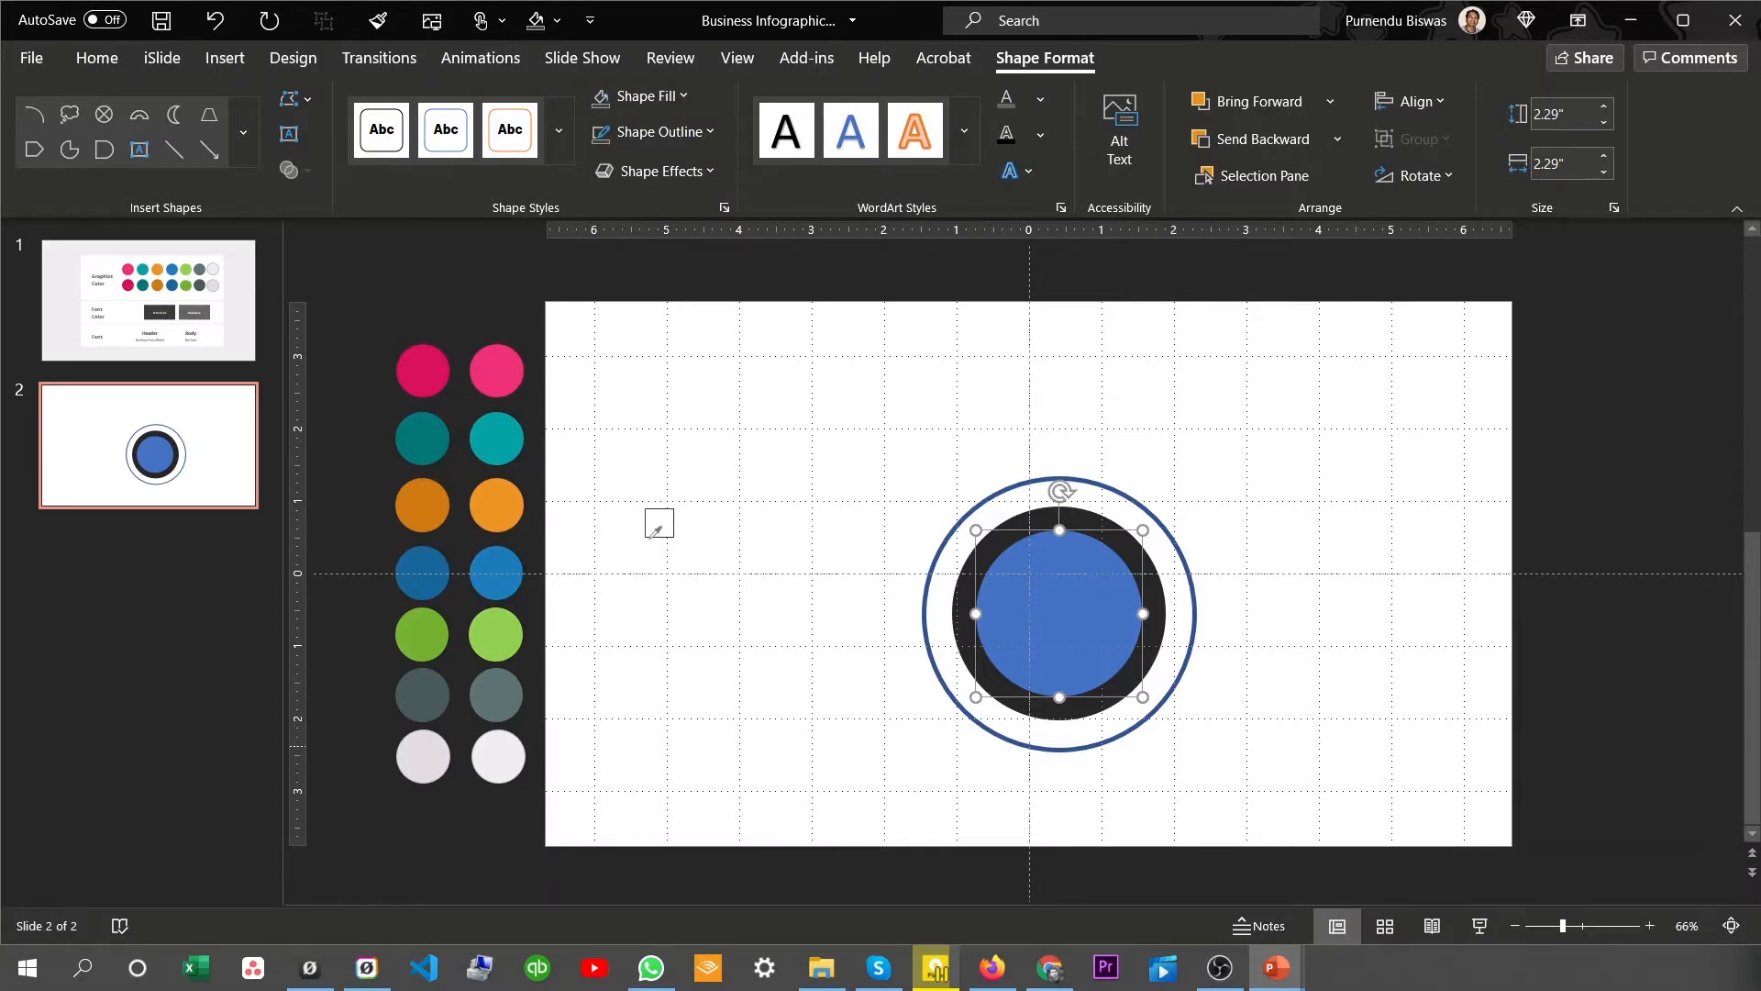
{"action": "left_click", "coordinate": [703, 461]}
Fill the near-black circle with the darker of the two light grey palette swatches using the Eyedropper
{"action": "left_click", "coordinate": [1007, 479]}
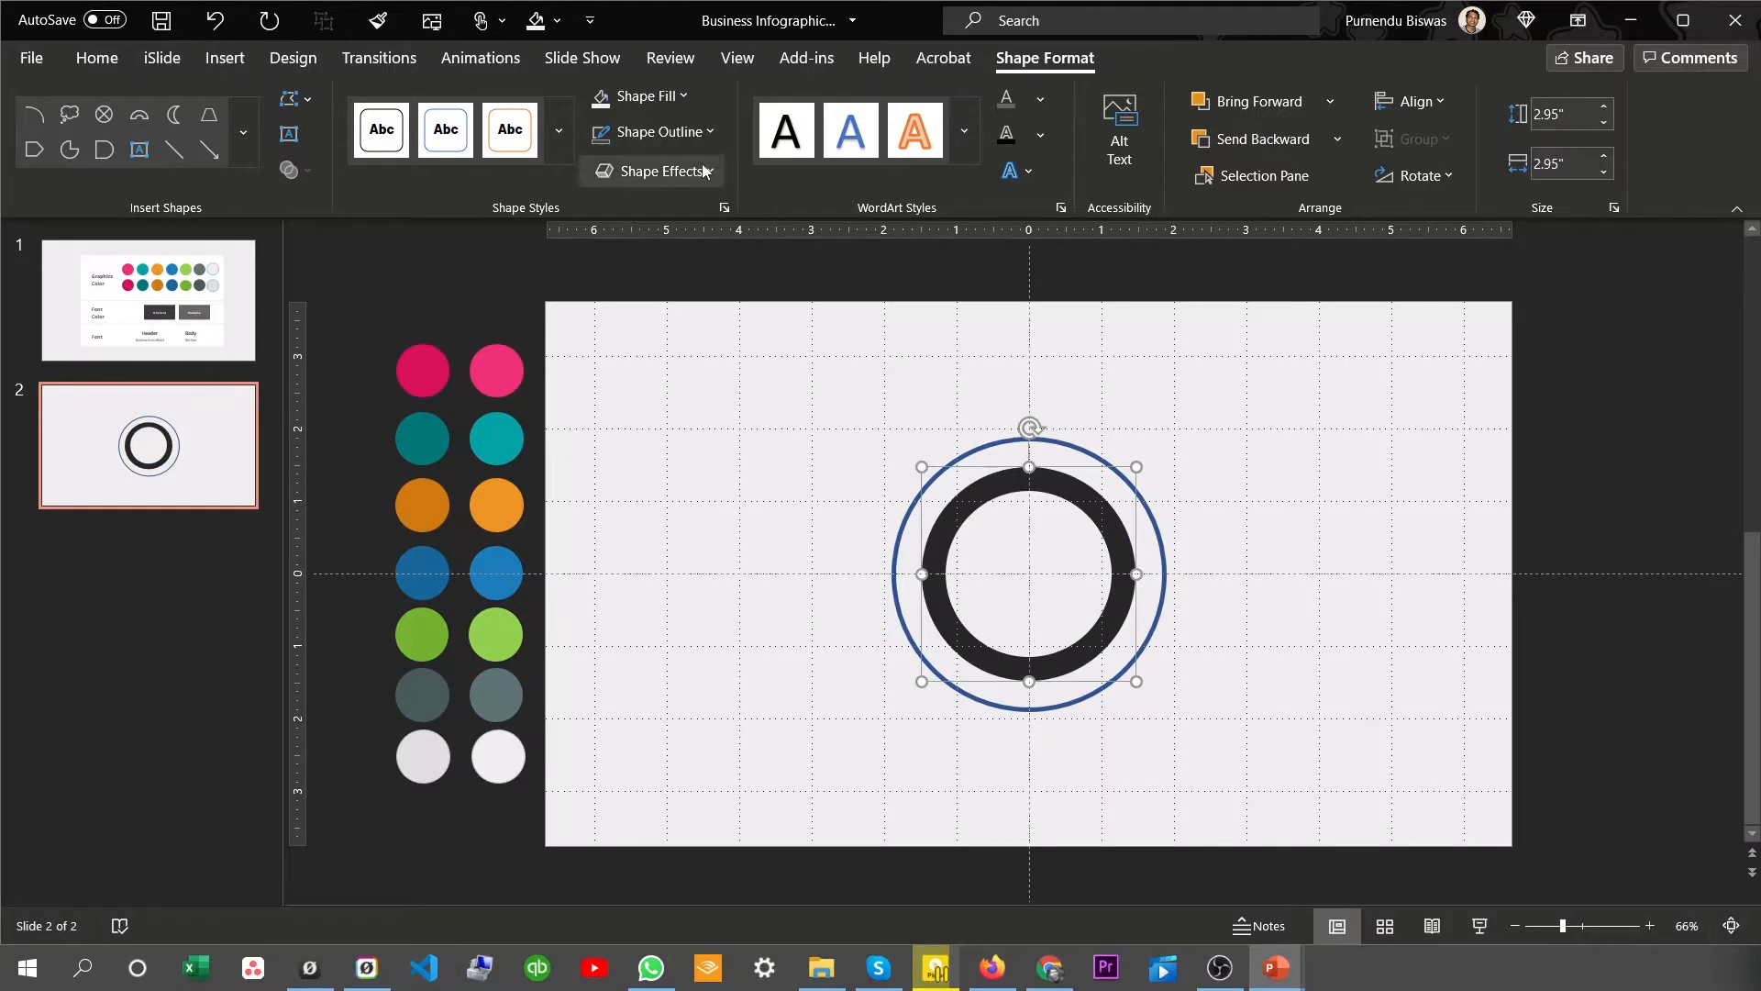
{"action": "left_click", "coordinate": [664, 93]}
{"action": "left_click", "coordinate": [657, 487]}
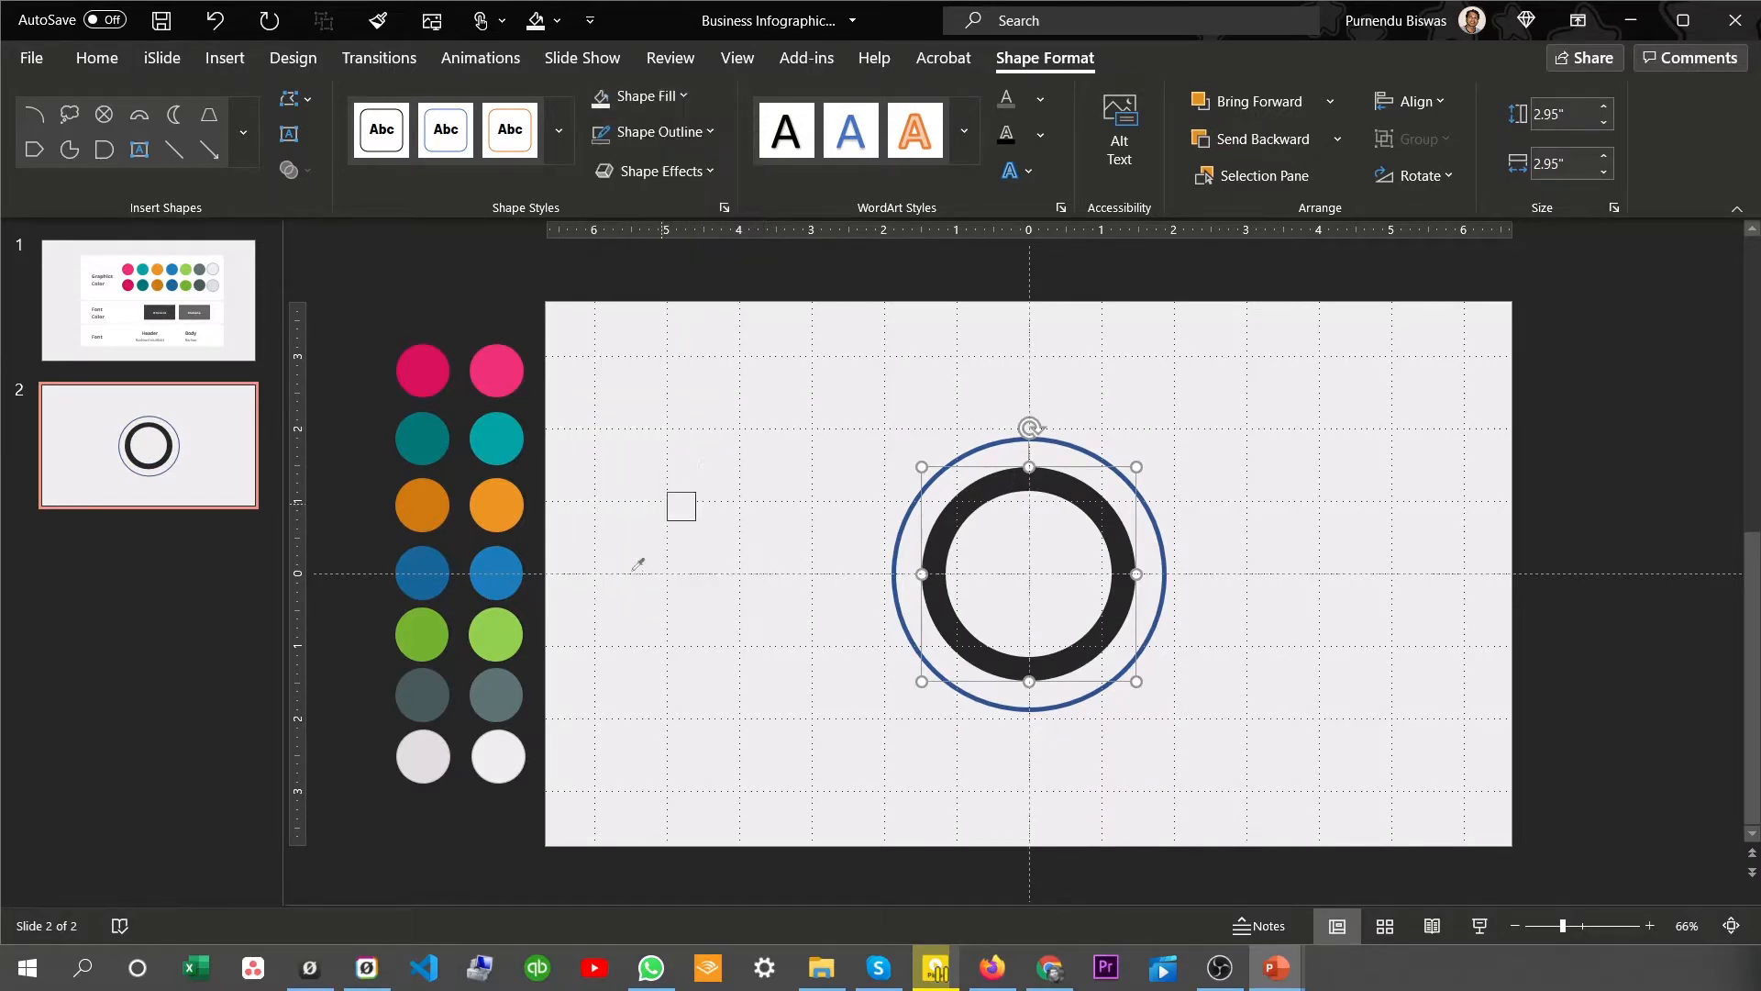
{"action": "left_click", "coordinate": [423, 753]}
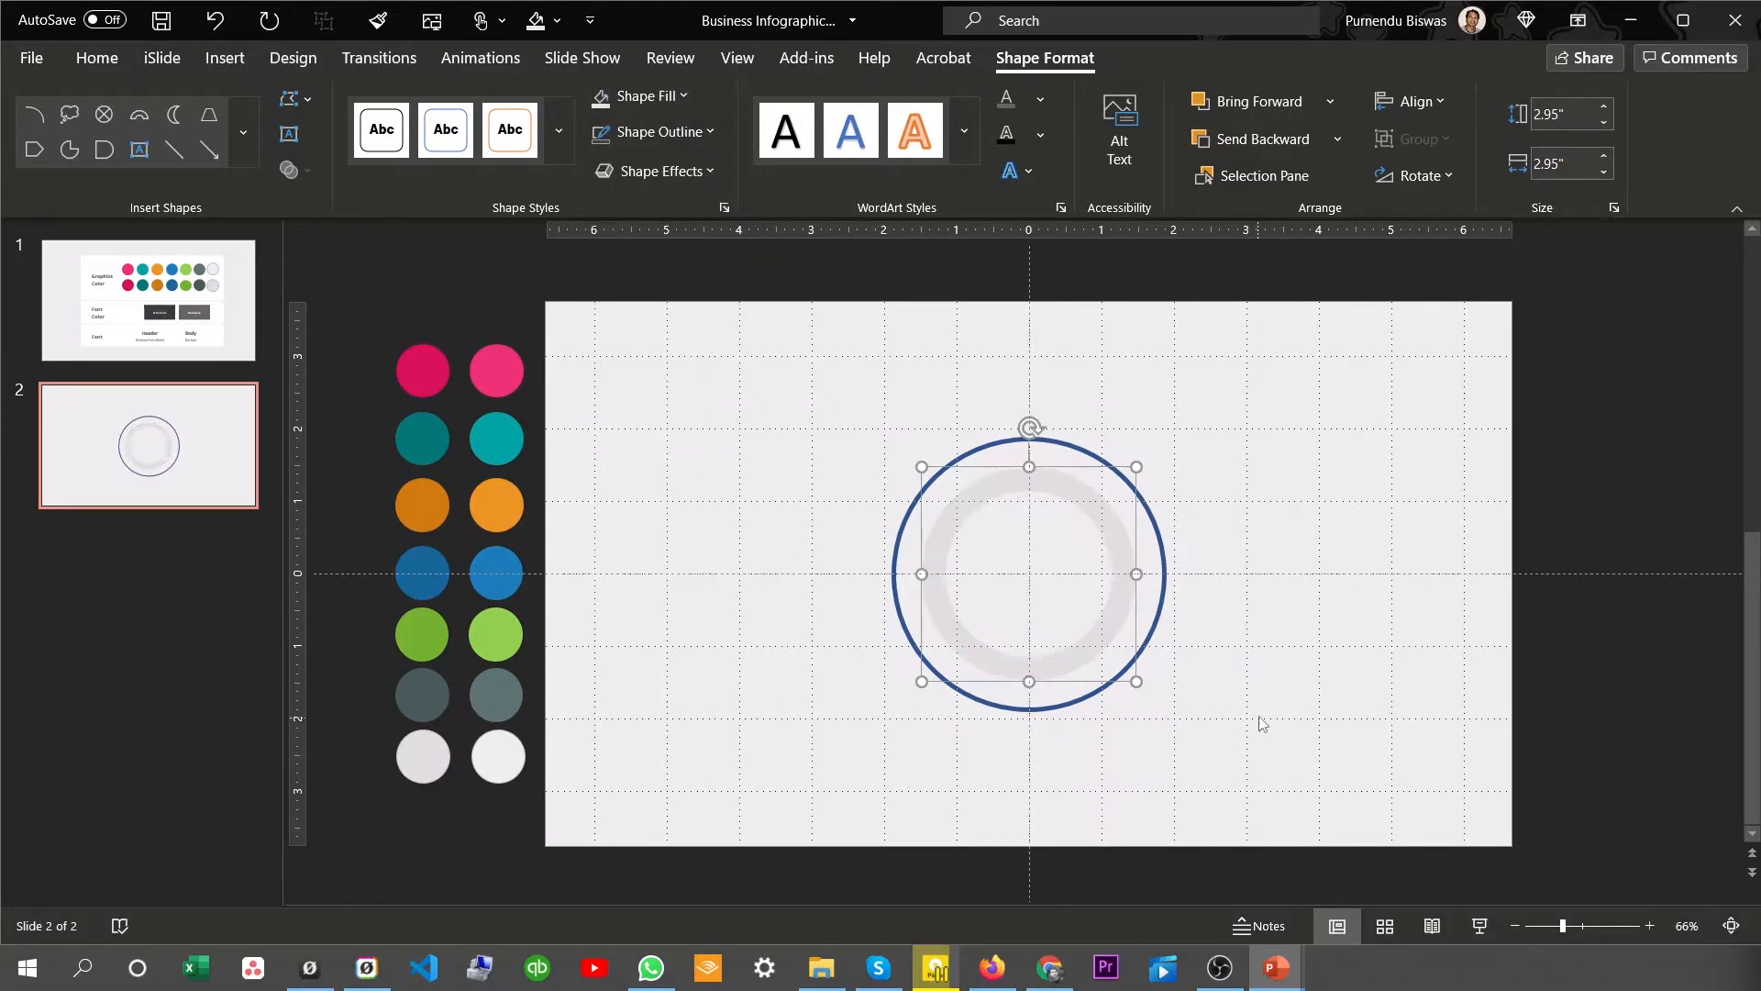
{"action": "left_click", "coordinate": [645, 746]}
Colour the outermost circle's outline with the darker of the two light grey palette swatches using the Eyedropper
{"action": "left_click", "coordinate": [987, 444]}
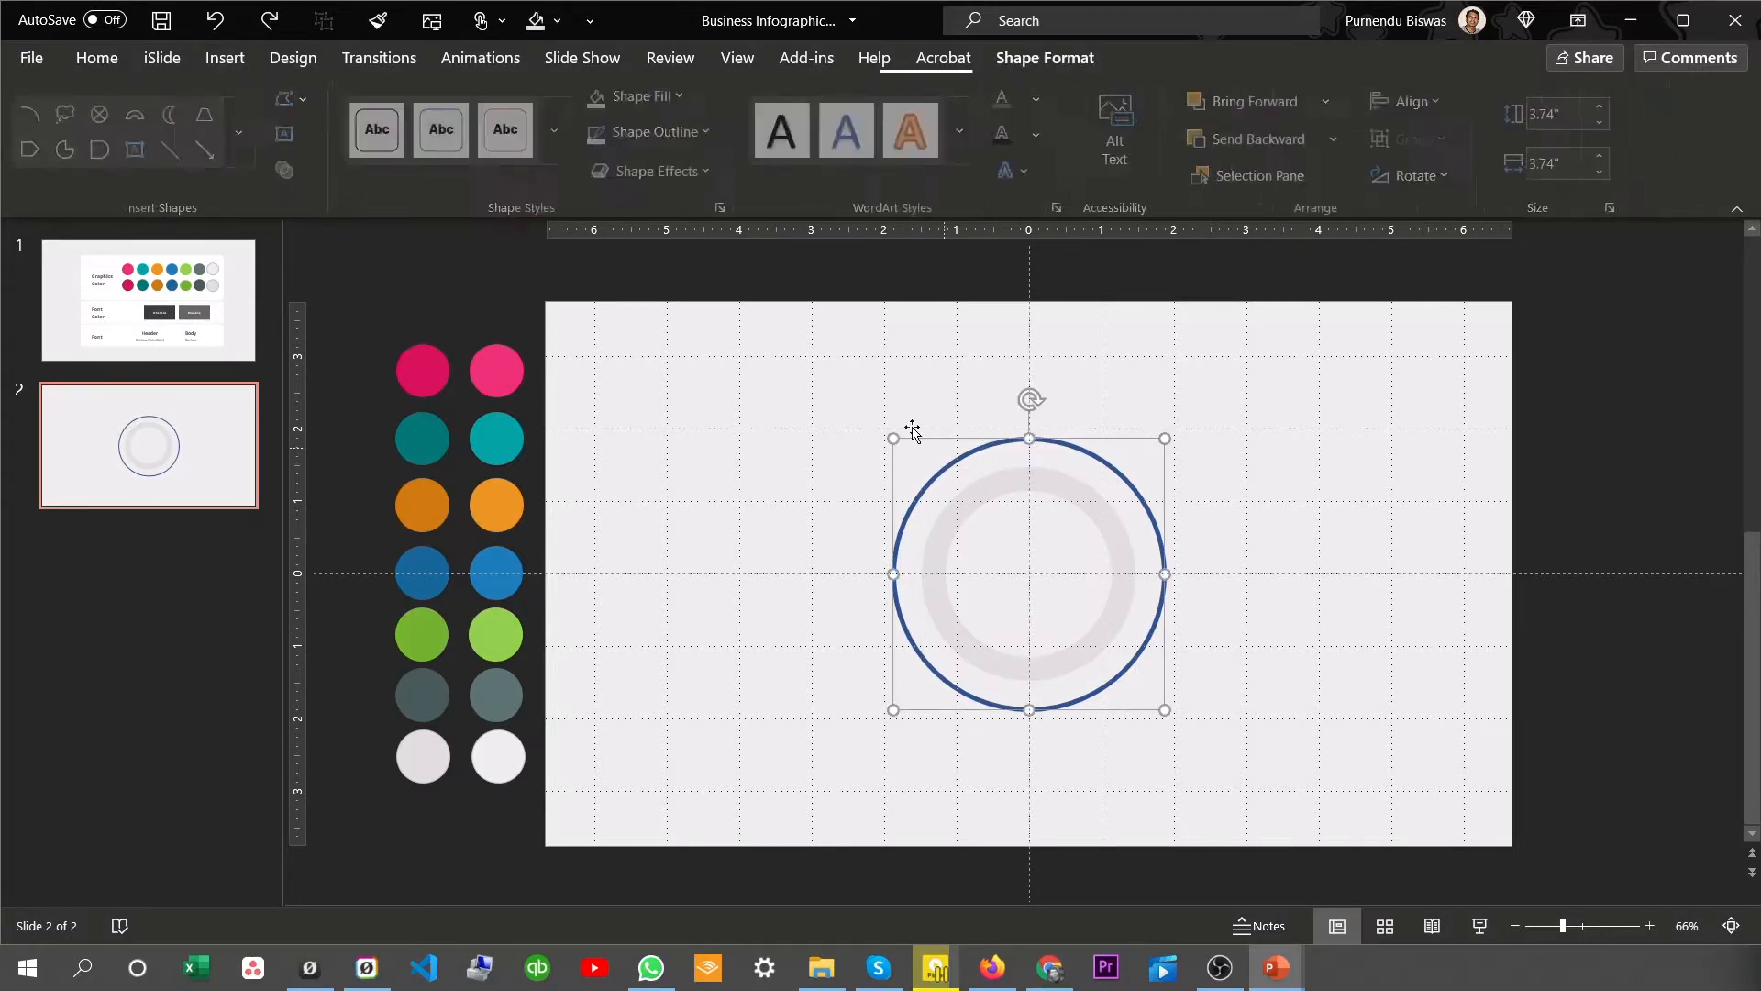
{"action": "left_click", "coordinate": [661, 131]}
{"action": "left_click", "coordinate": [664, 520]}
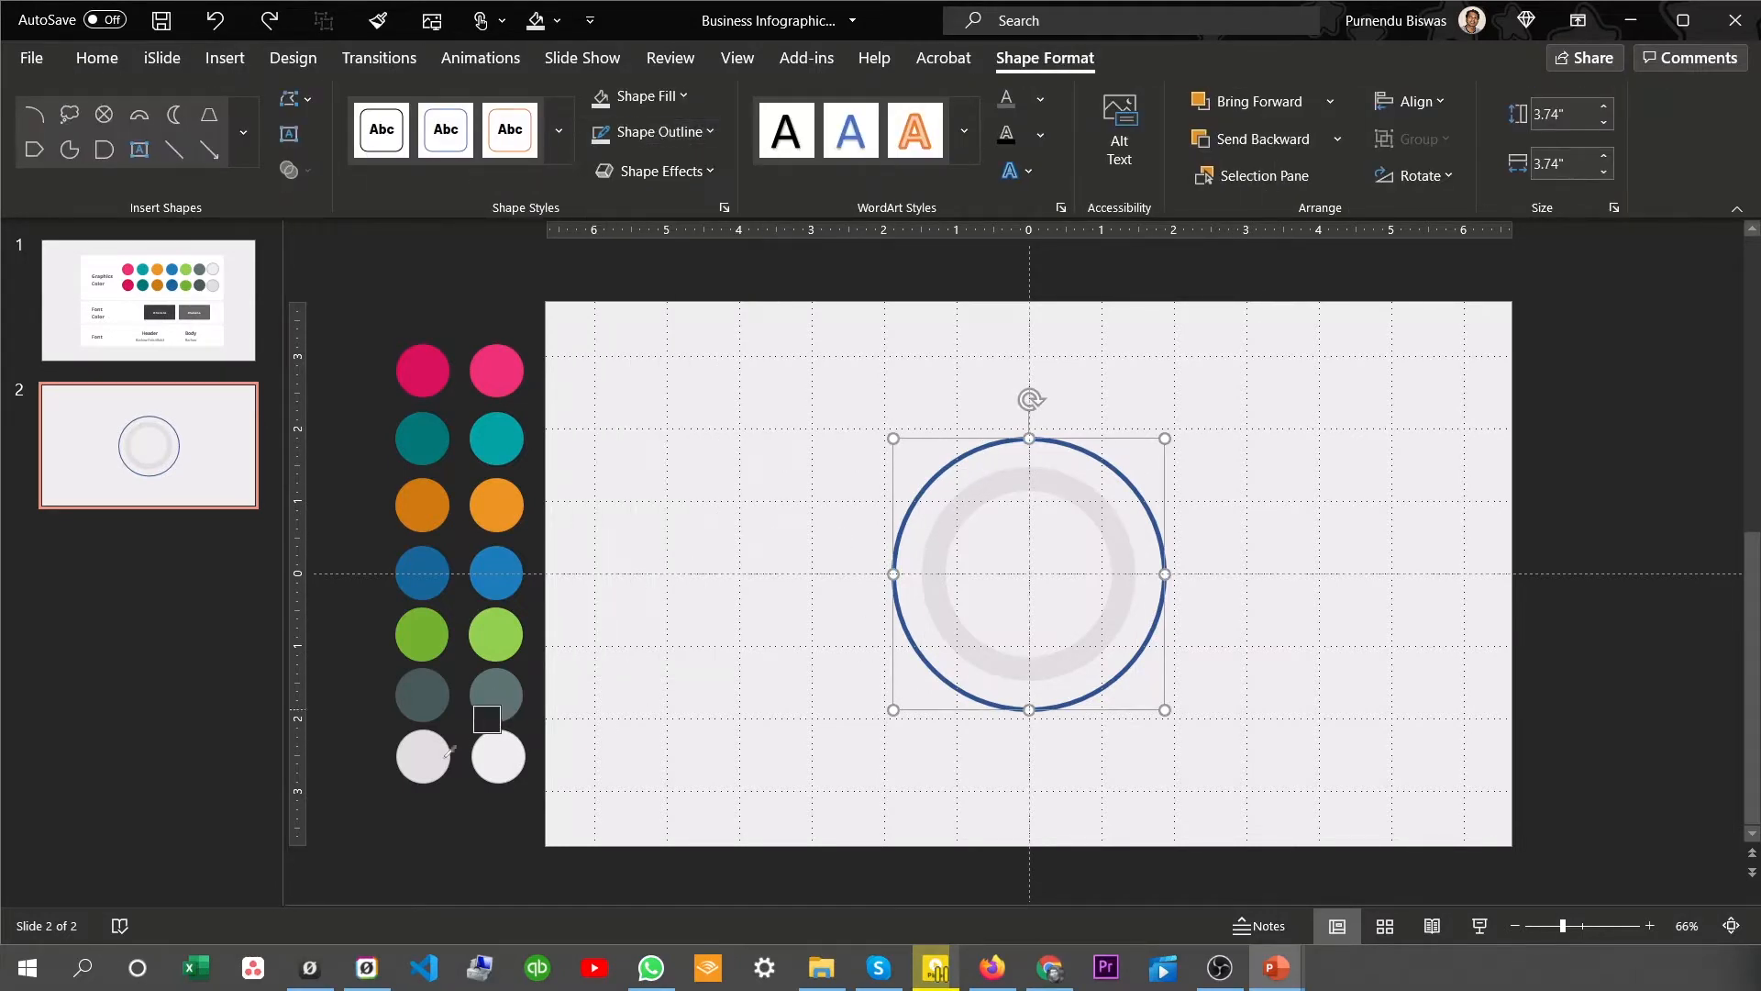
{"action": "left_click", "coordinate": [420, 756]}
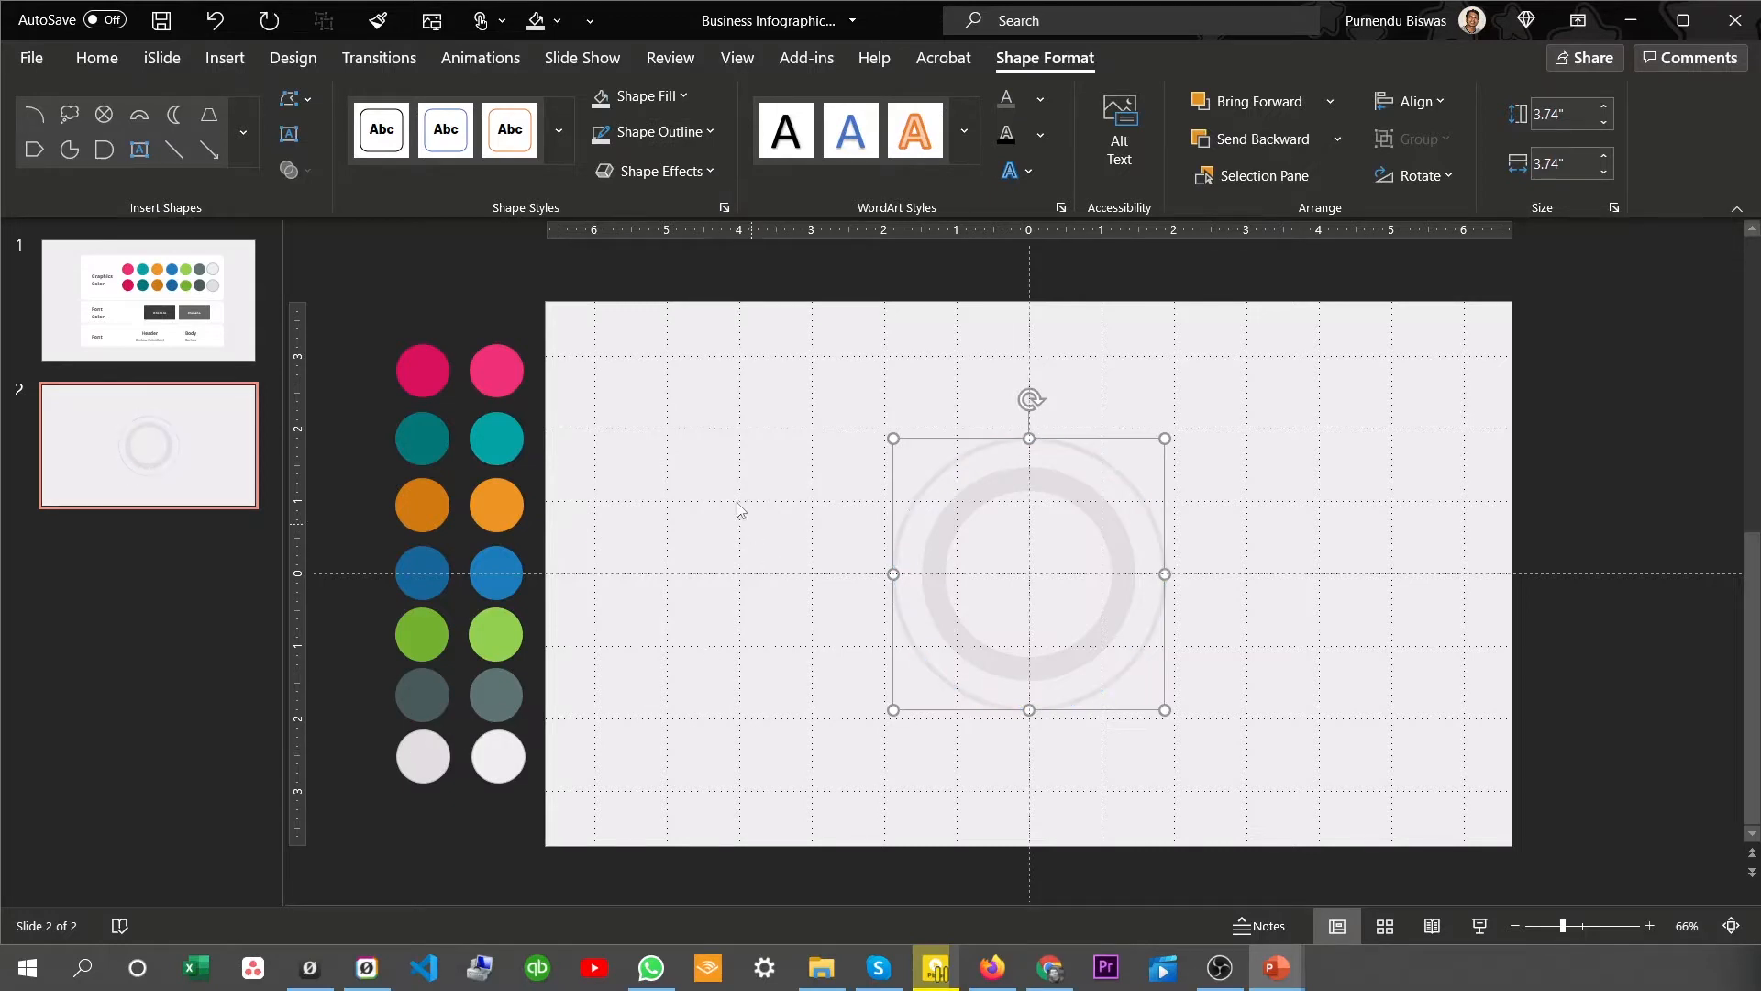
{"action": "left_click", "coordinate": [722, 482]}
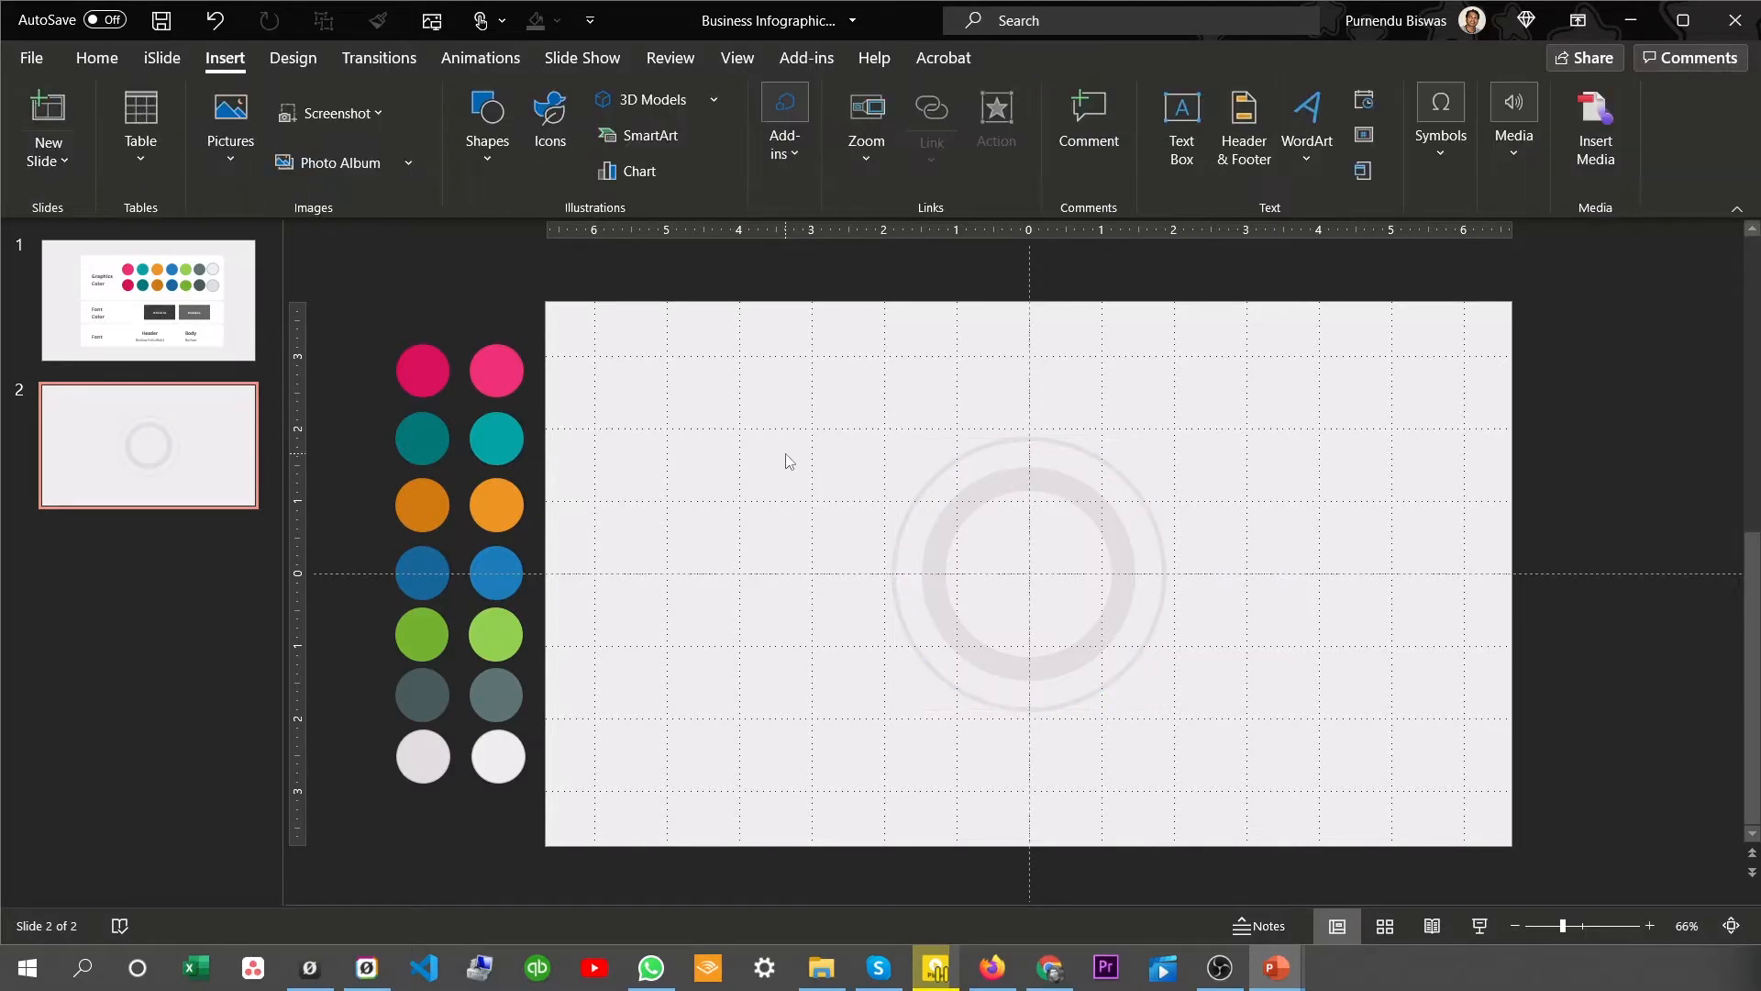
Draw an arc about 2.42" wide and high on the slide, left of the concentric circles
{"action": "left_click", "coordinate": [490, 168]}
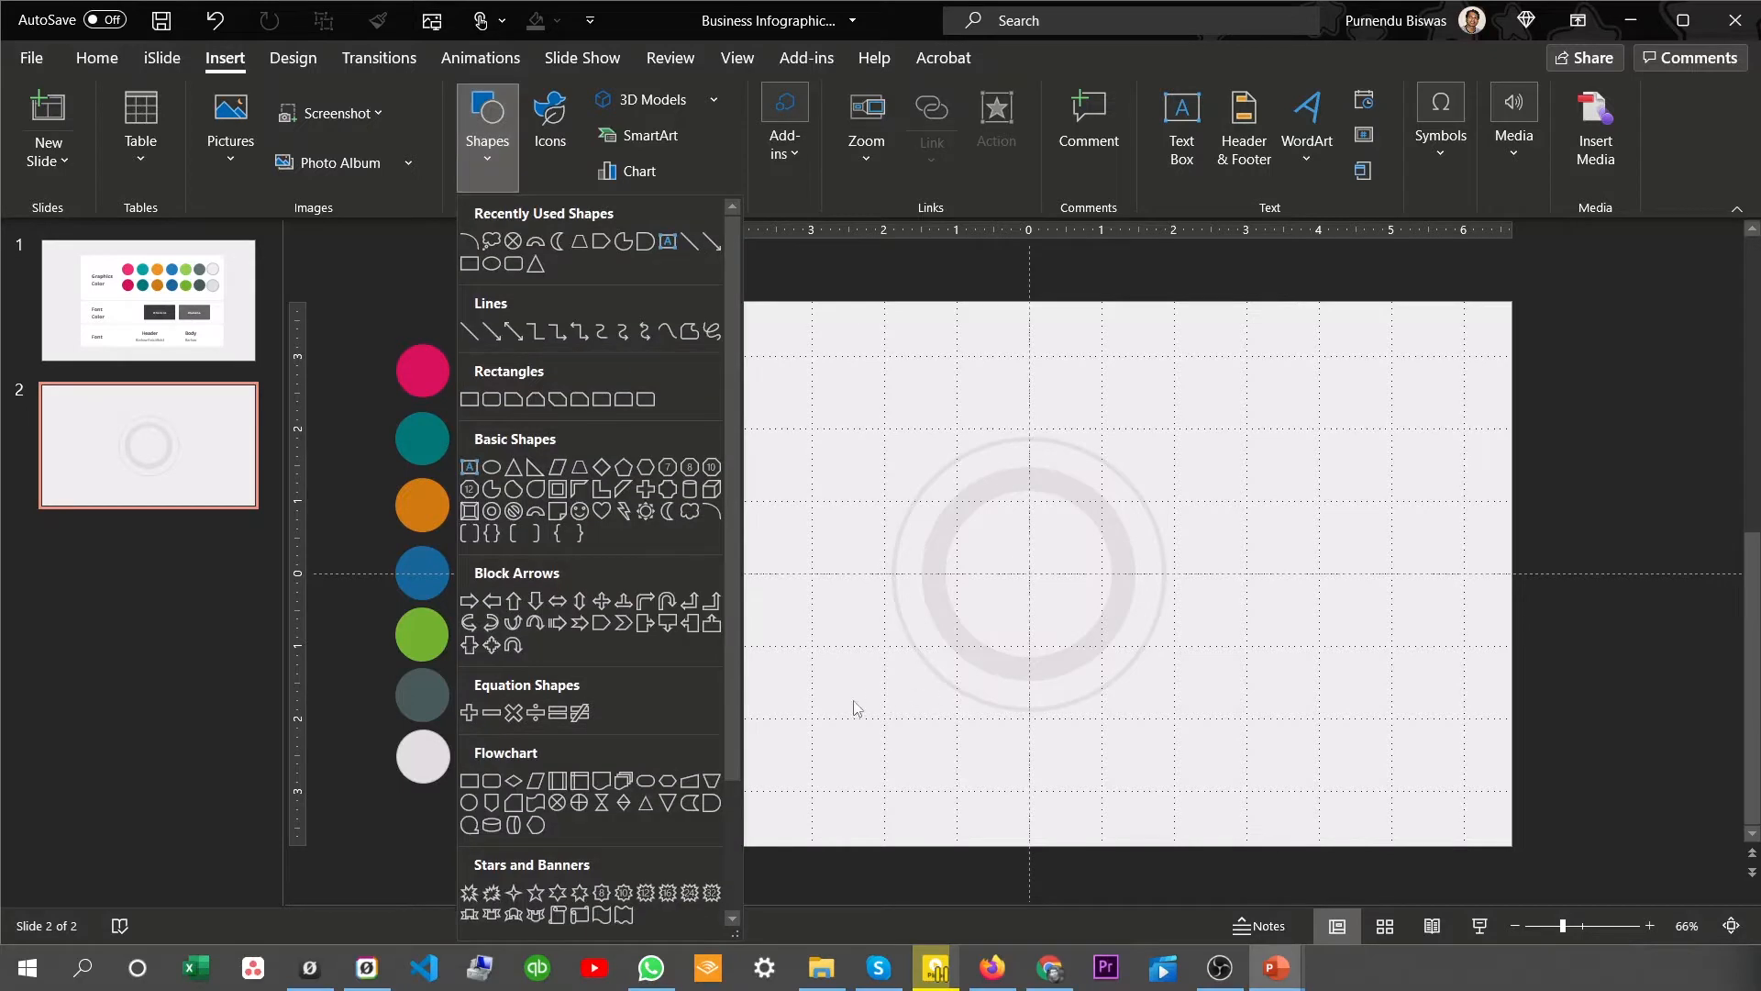
{"action": "left_click", "coordinate": [711, 510]}
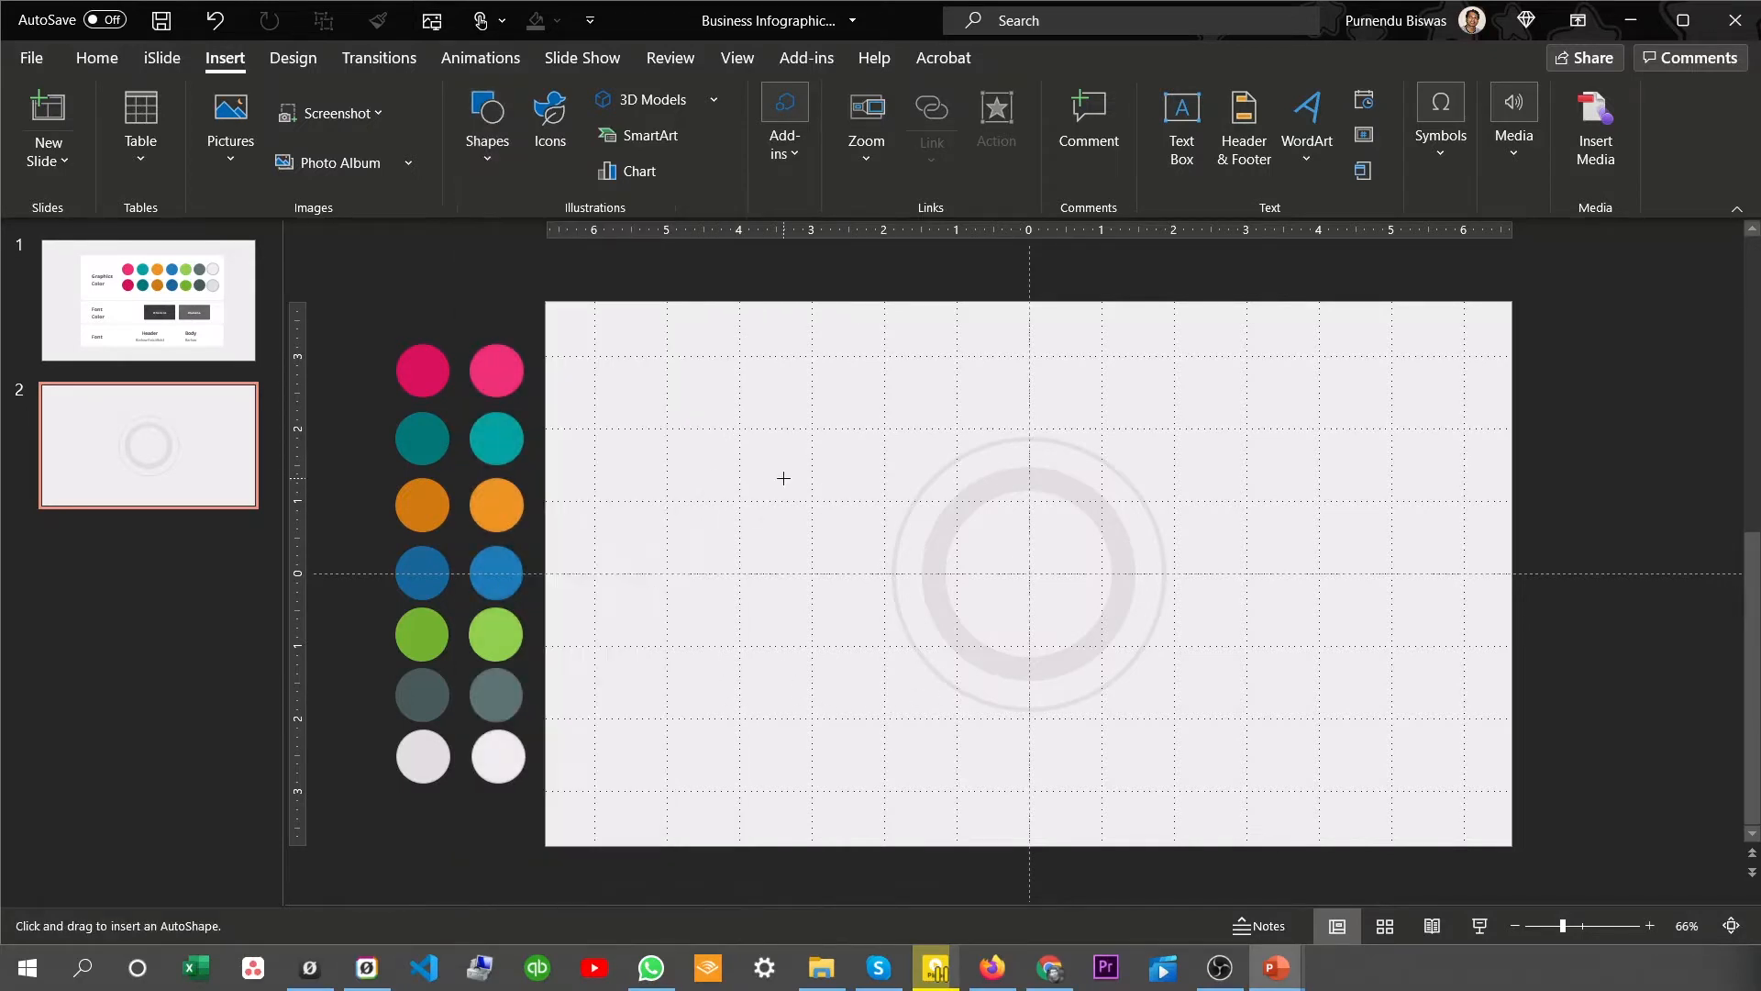
{"action": "mouse_move", "coordinate": [740, 468]}
{"action": "left_mouse_down"}
{"action": "mouse_move", "coordinate": [869, 629]}
{"action": "mouse_move", "coordinate": [906, 628]}
{"action": "left_mouse_up"}
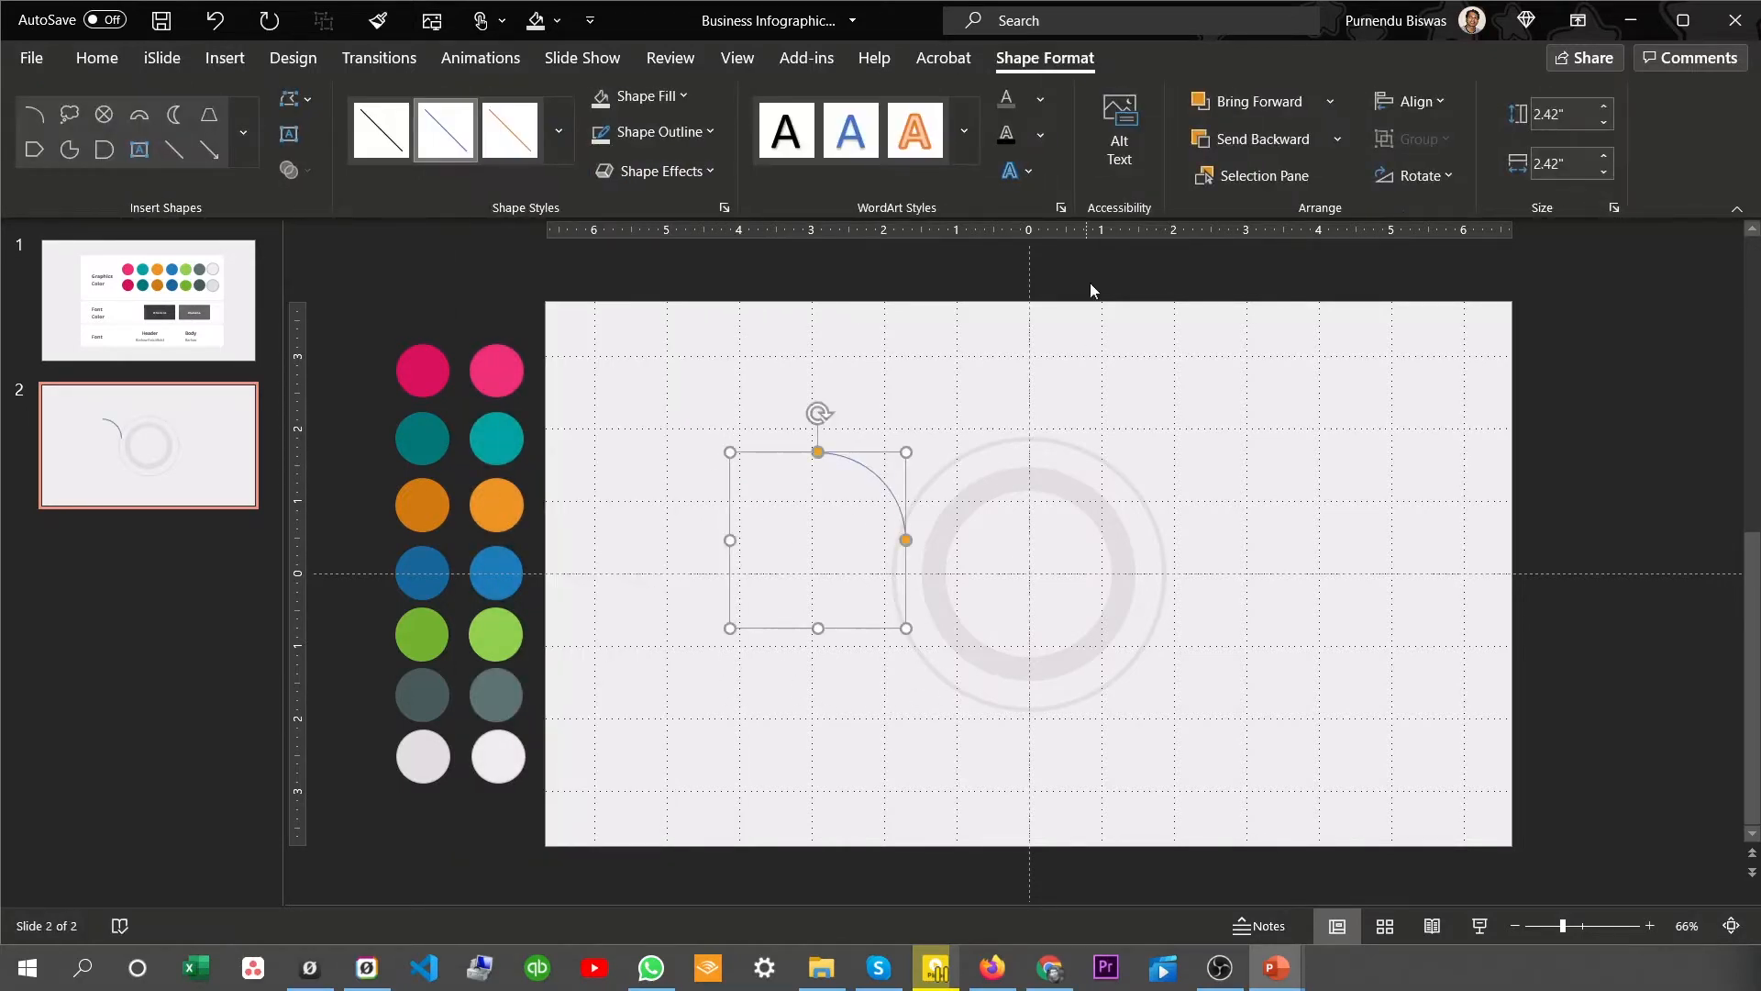
Lock the arc's aspect ratio and set its height and width to 3.74"
{"action": "left_click", "coordinate": [1613, 208]}
{"action": "left_click", "coordinate": [1541, 551]}
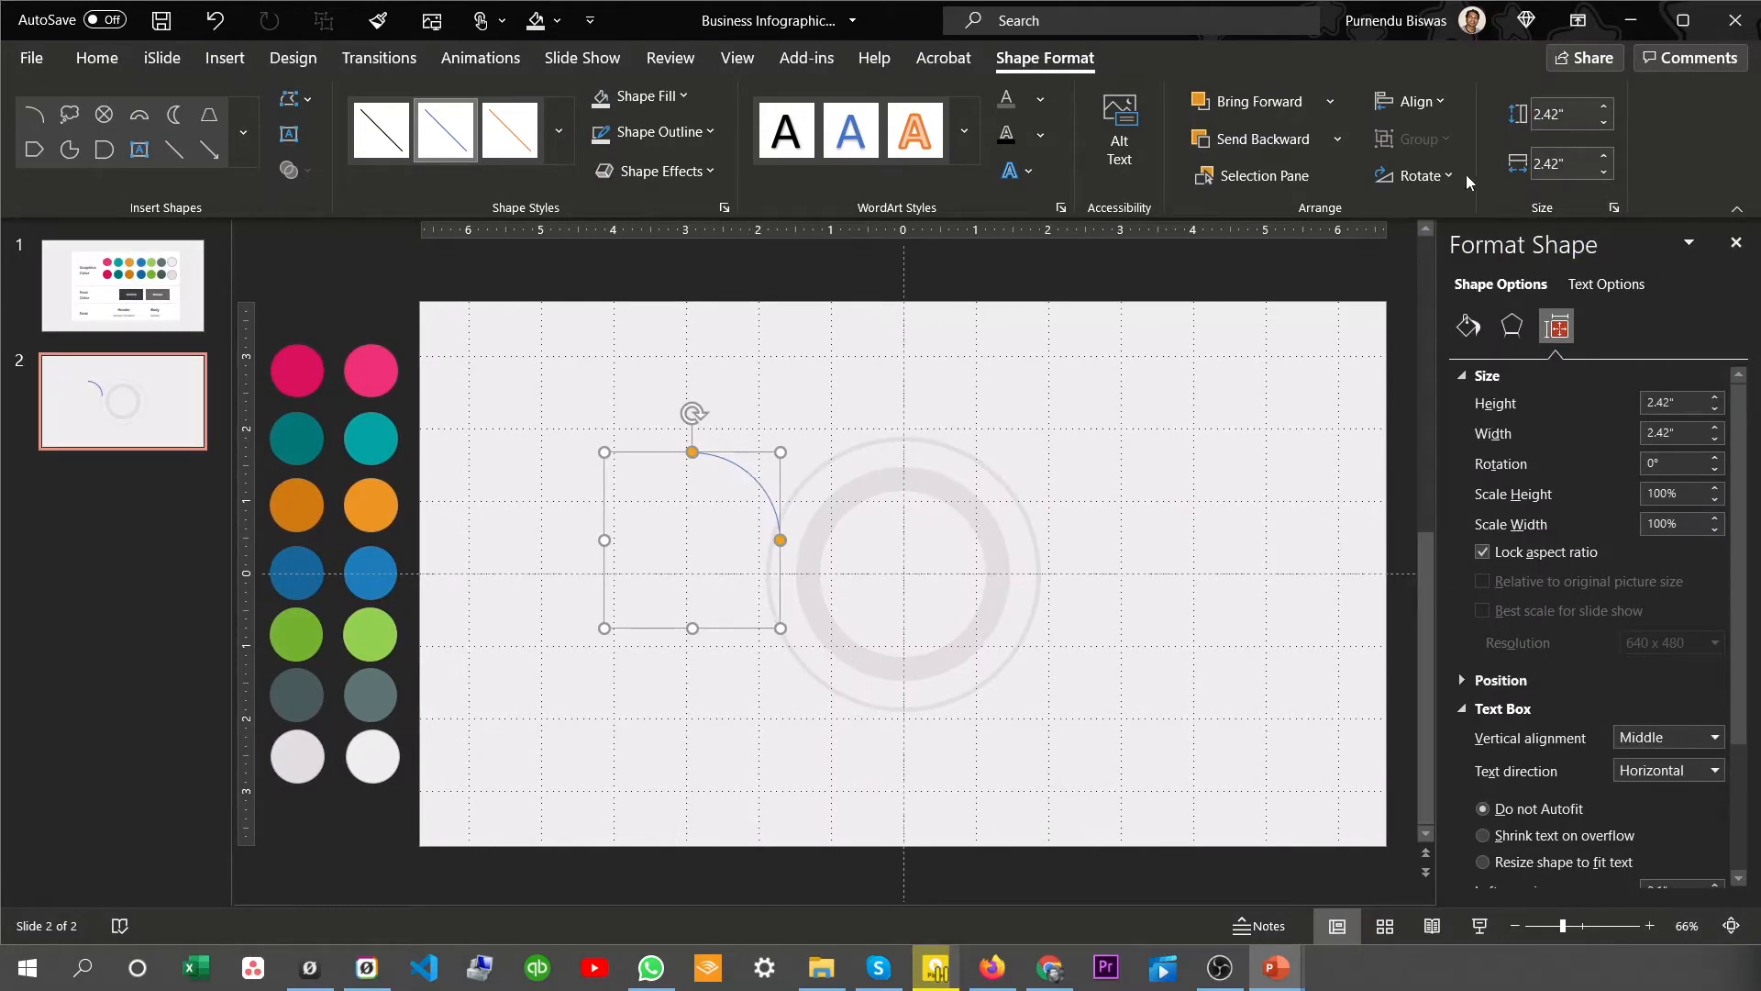
{"action": "left_click", "coordinate": [1577, 113]}
{"action": "type", "text": "3.74"}
{"action": "key", "text": "Return"}
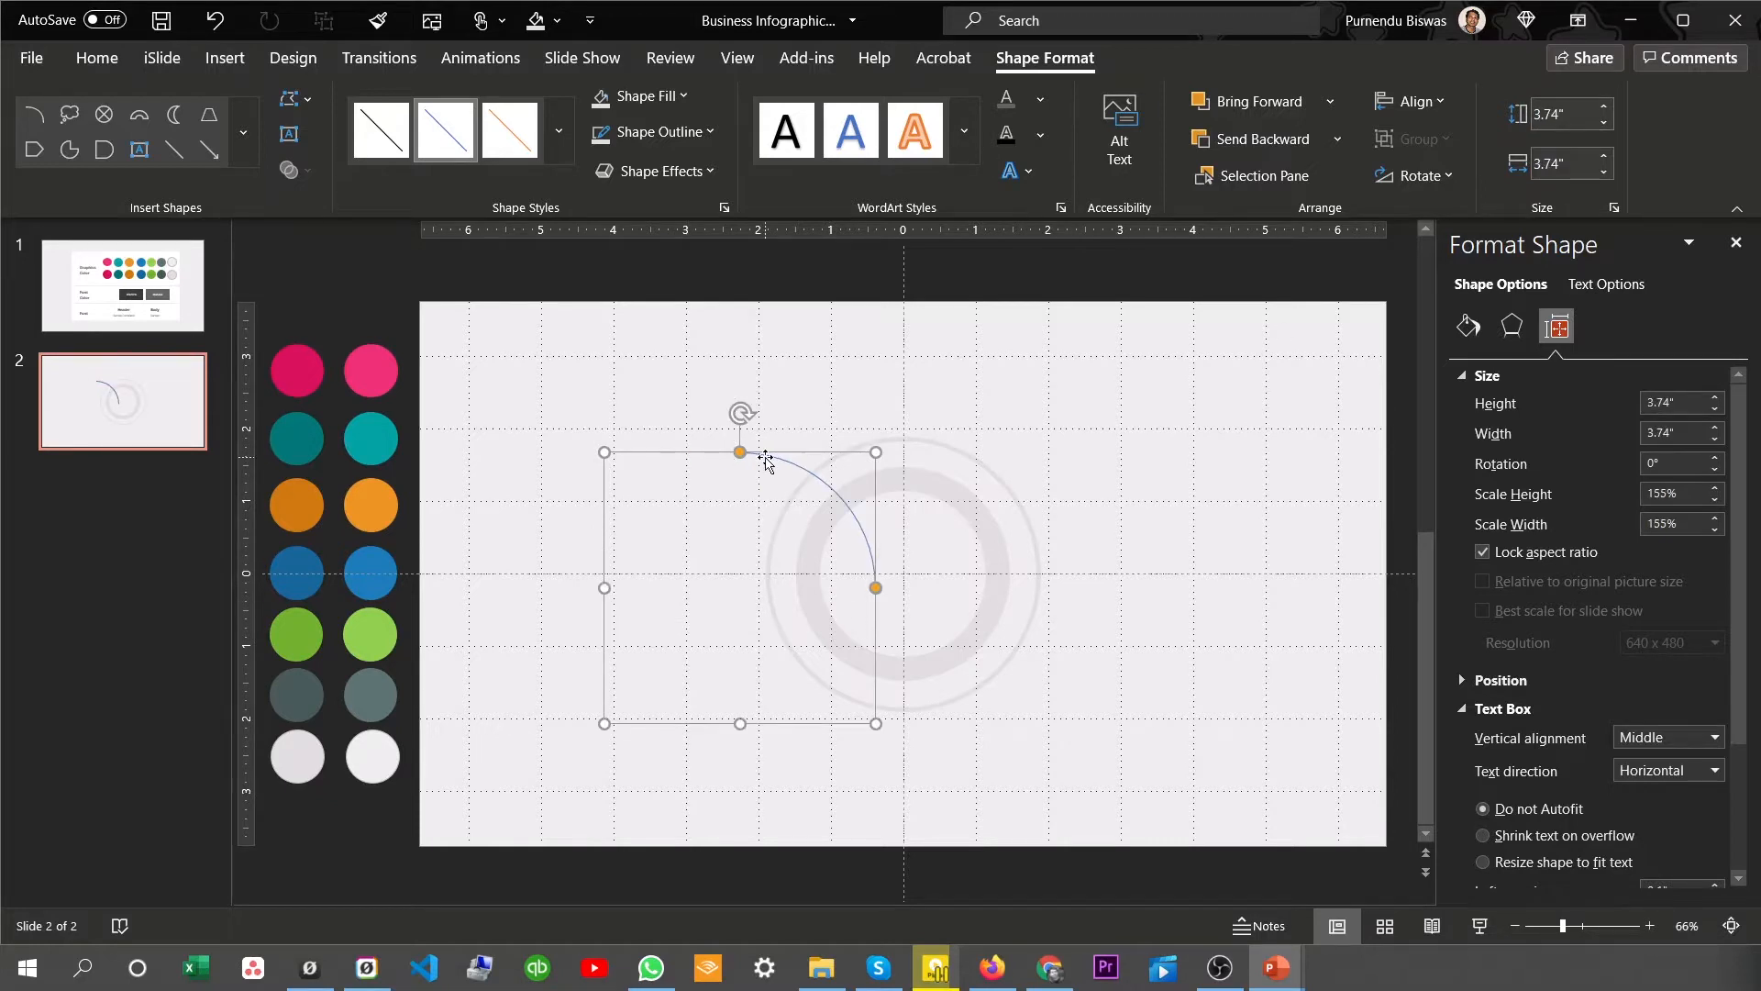
Set the arc's outline weight to 4½ pt and fit it along the left side of the outermost circle
{"action": "left_click", "coordinate": [659, 132]}
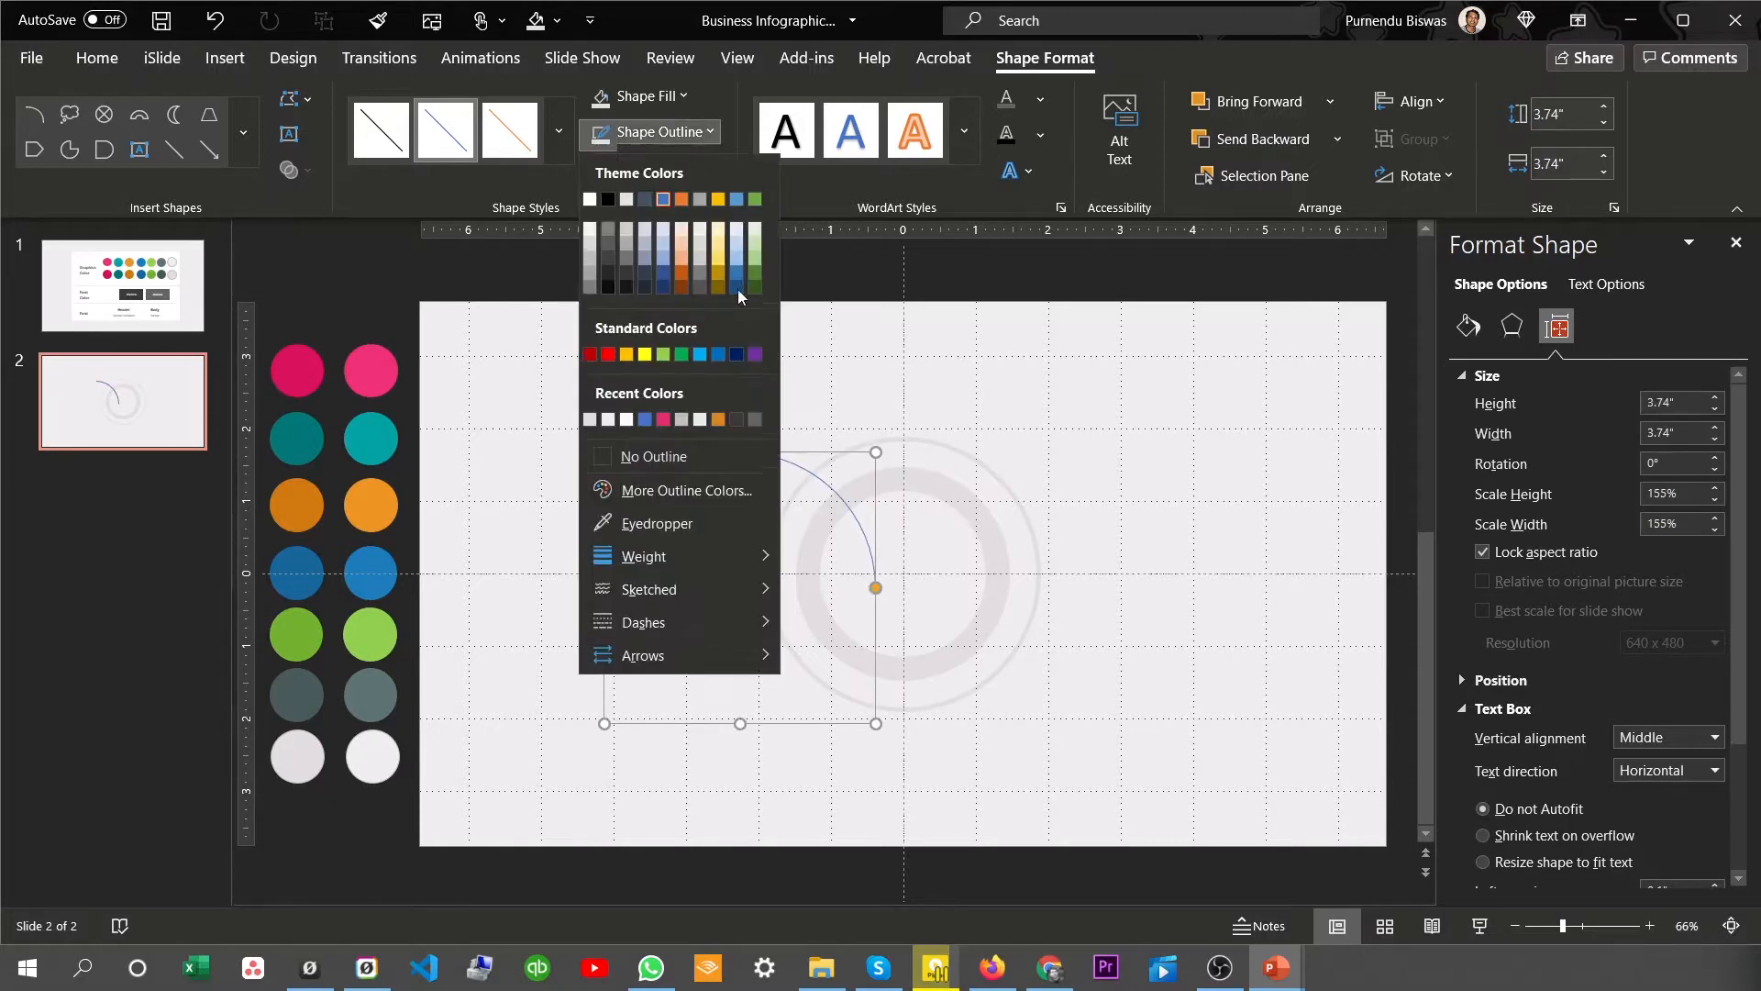
{"action": "mouse_move", "coordinate": [699, 561]}
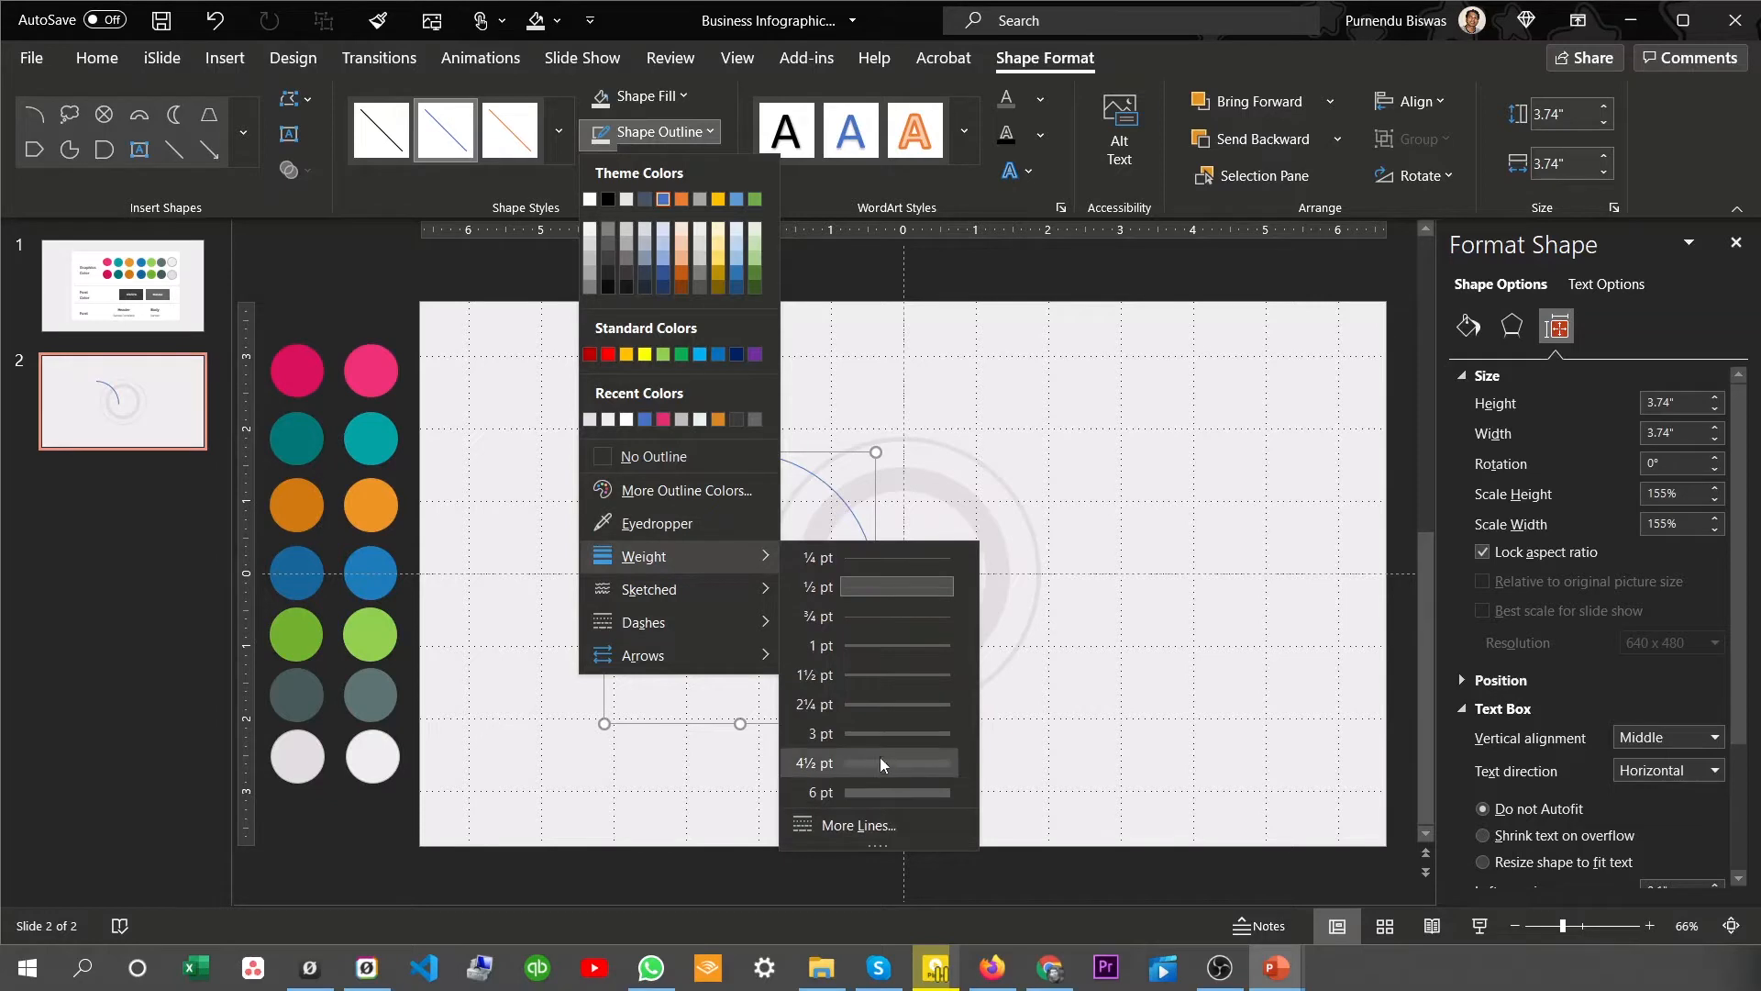
{"action": "left_click", "coordinate": [883, 763]}
{"action": "left_click_drag", "start_coordinate": [876, 587], "coordinate": [792, 690]}
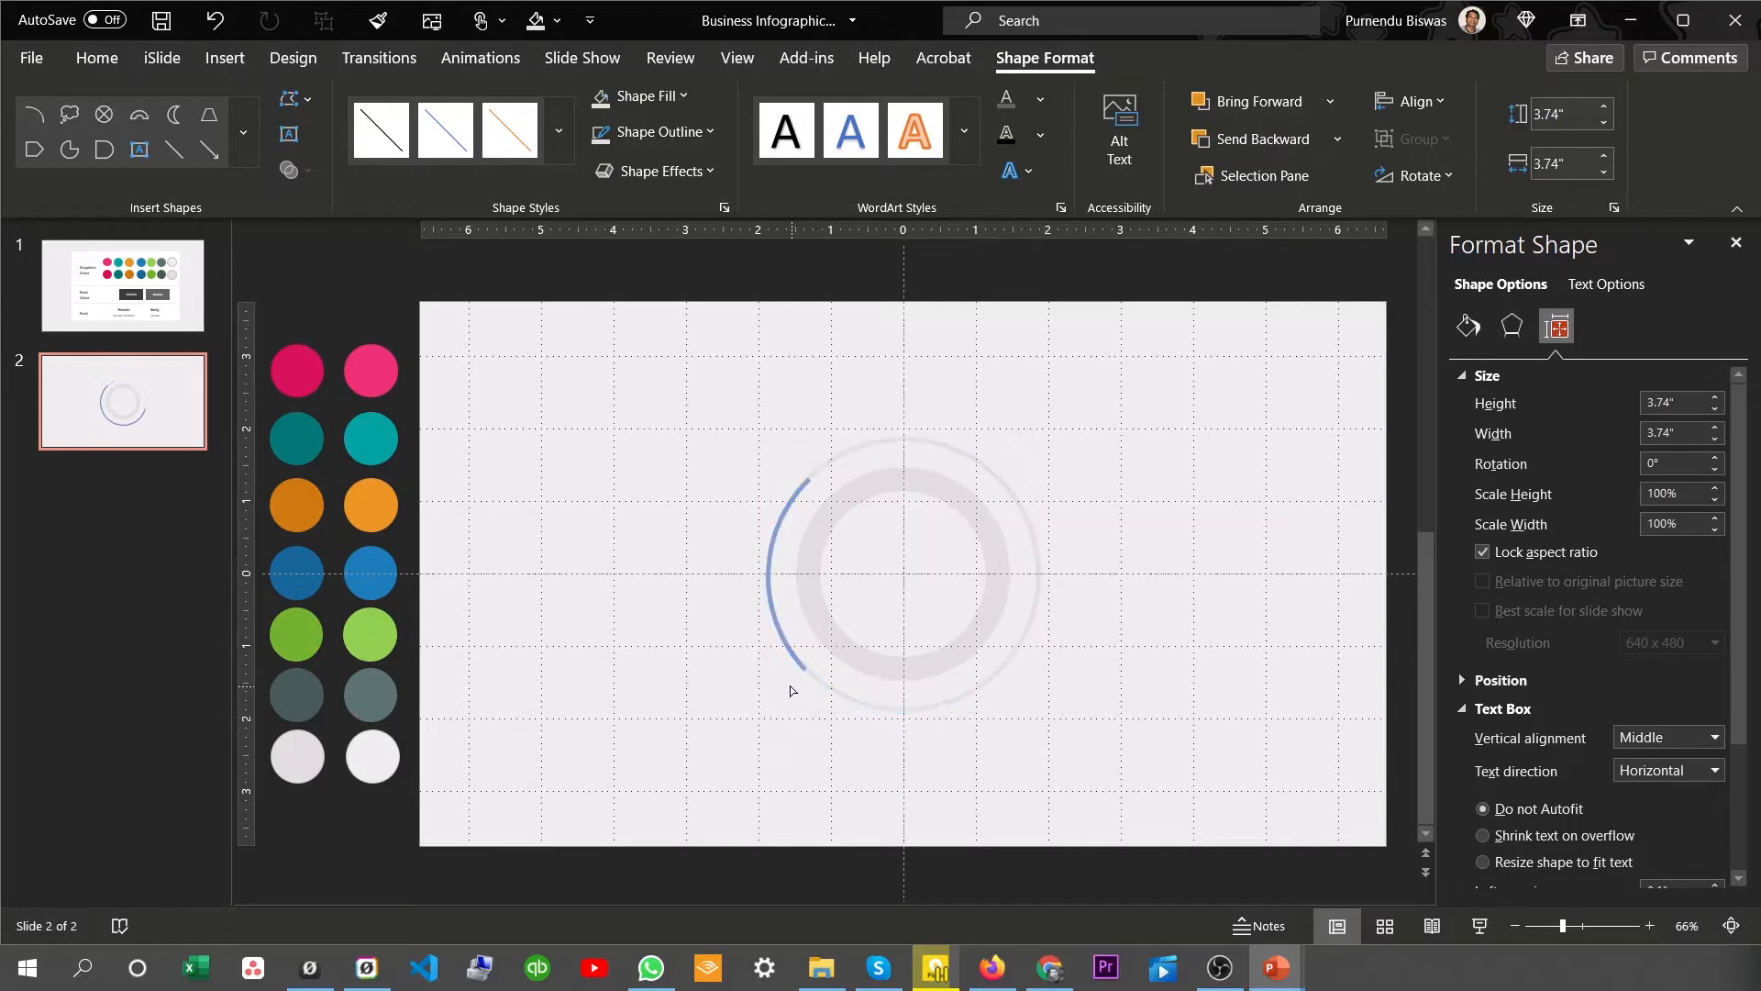
Duplicate the left arc and wrap the copy around the right side of the outermost circle
{"action": "left_click", "coordinate": [775, 533]}
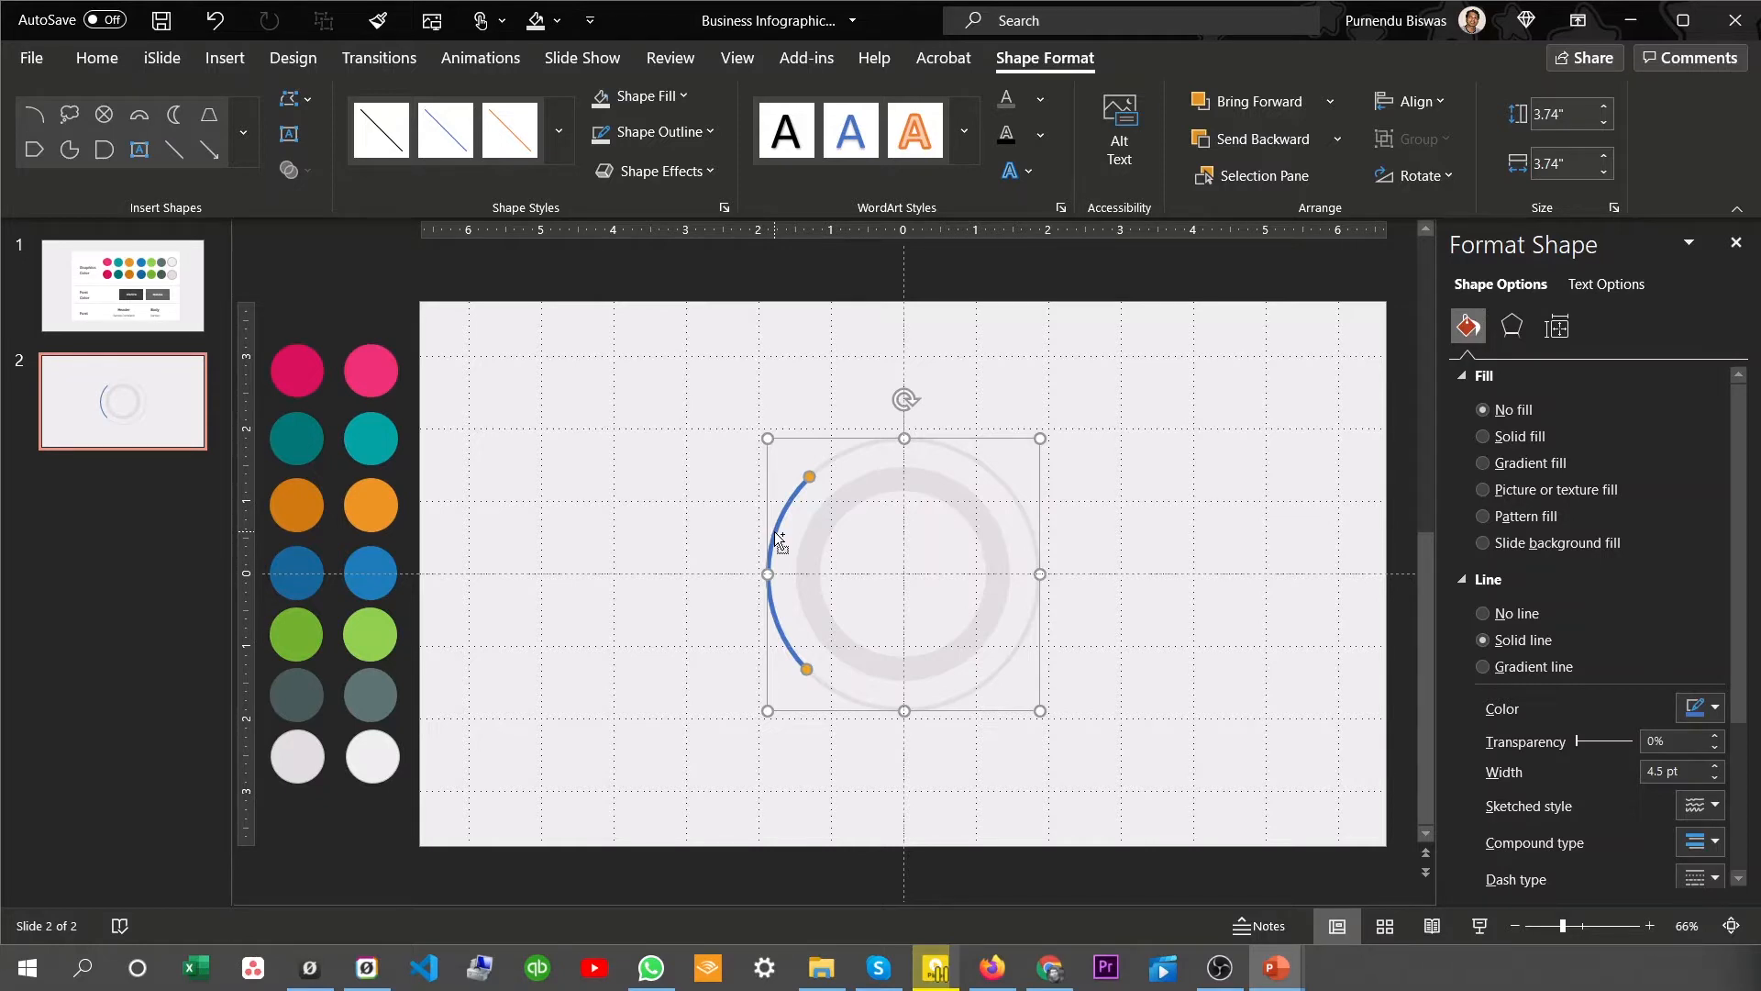
{"action": "left_click_drag", "start_coordinate": [778, 541], "coordinate": [874, 550]}
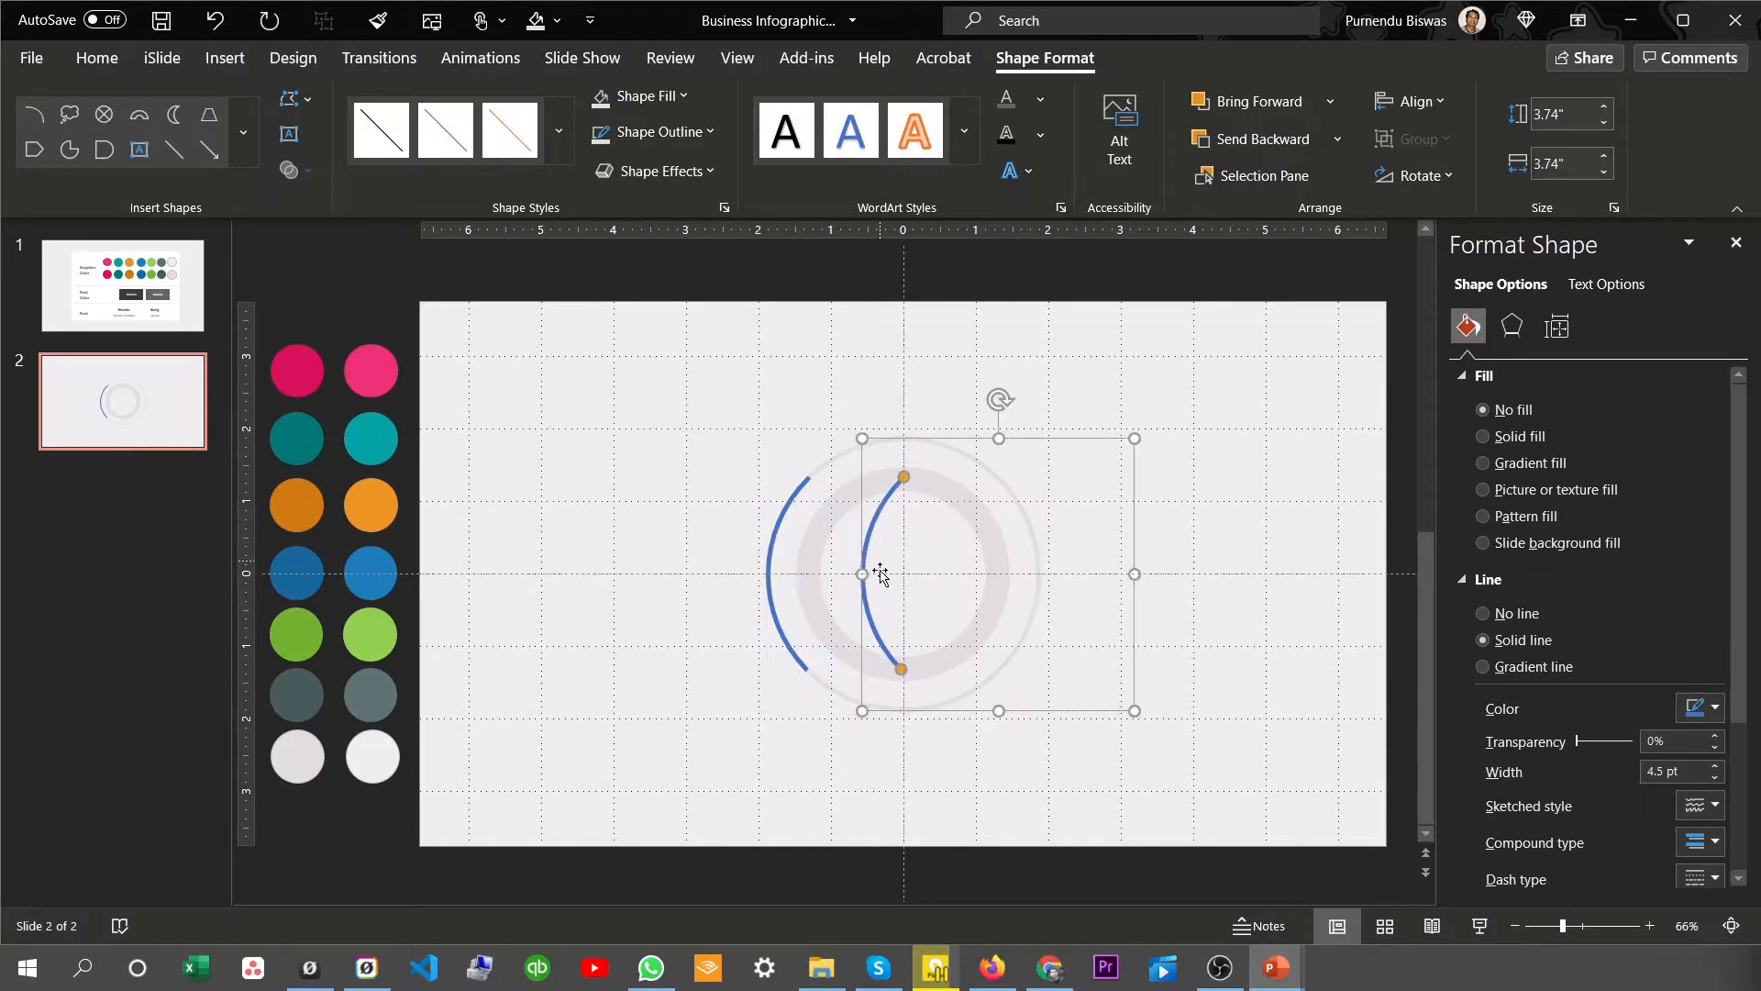
{"action": "left_click_drag", "start_coordinate": [905, 479], "coordinate": [1001, 505]}
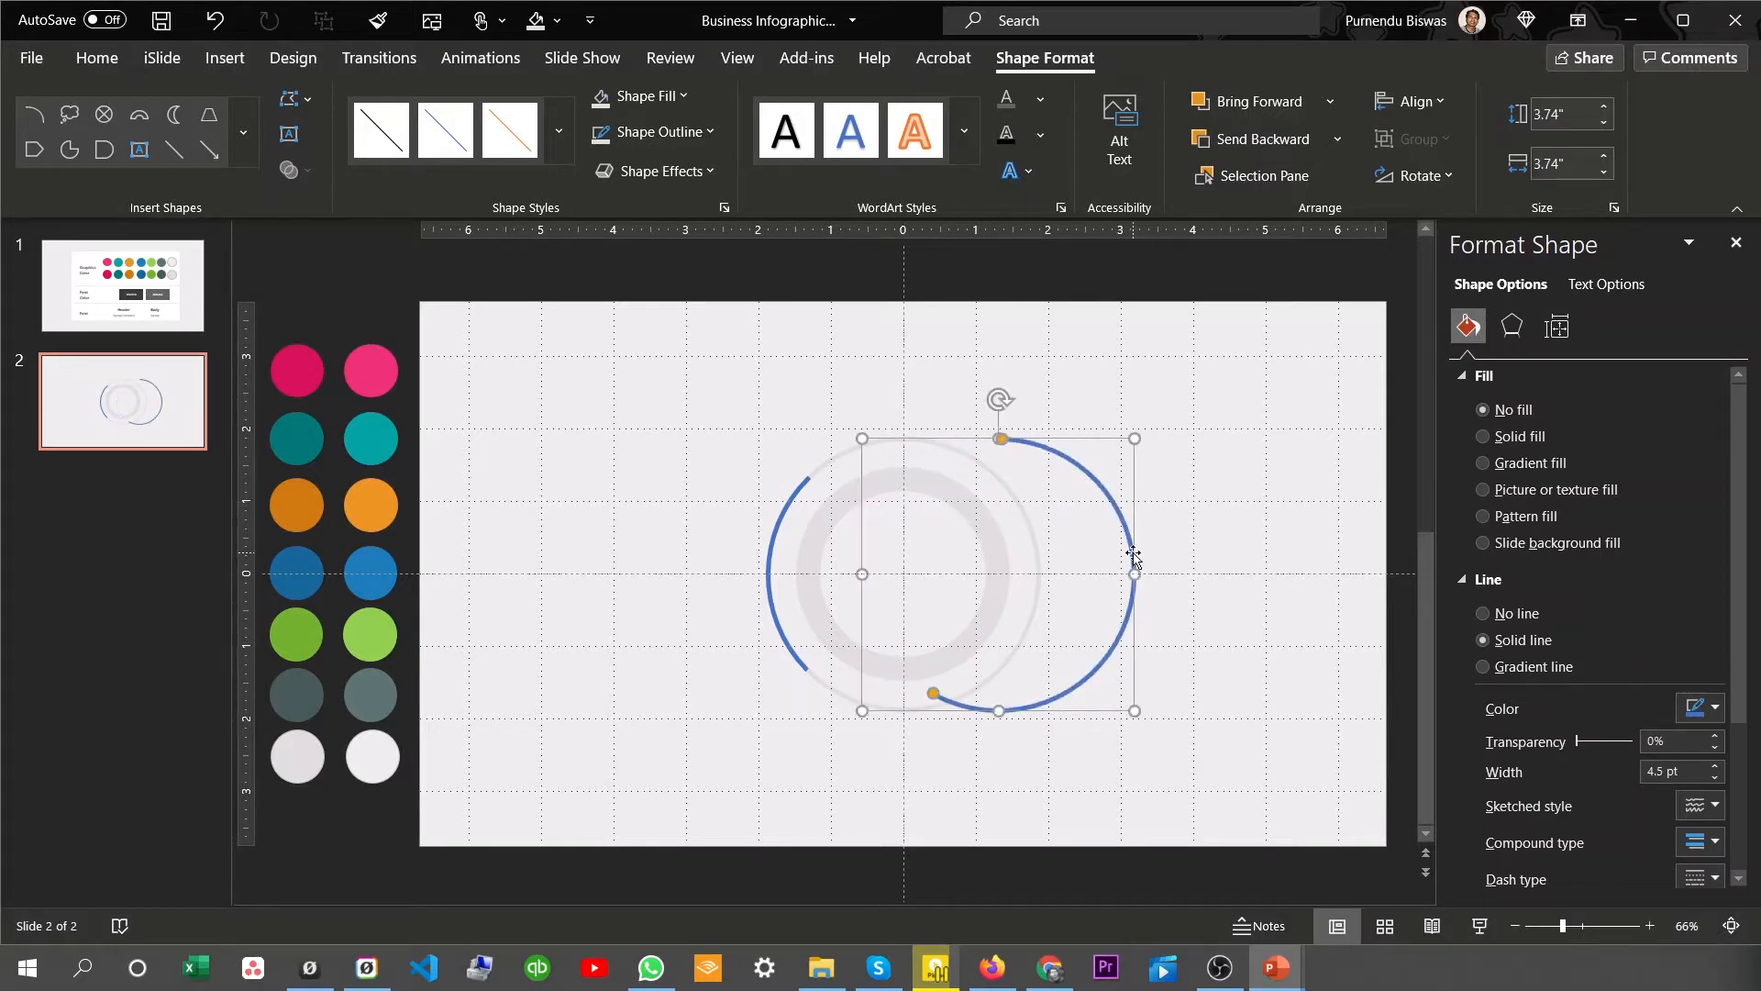
{"action": "left_click_drag", "start_coordinate": [1136, 554], "coordinate": [1042, 532]}
{"action": "key", "text": "ctrl+z"}
{"action": "left_click", "coordinate": [714, 690]}
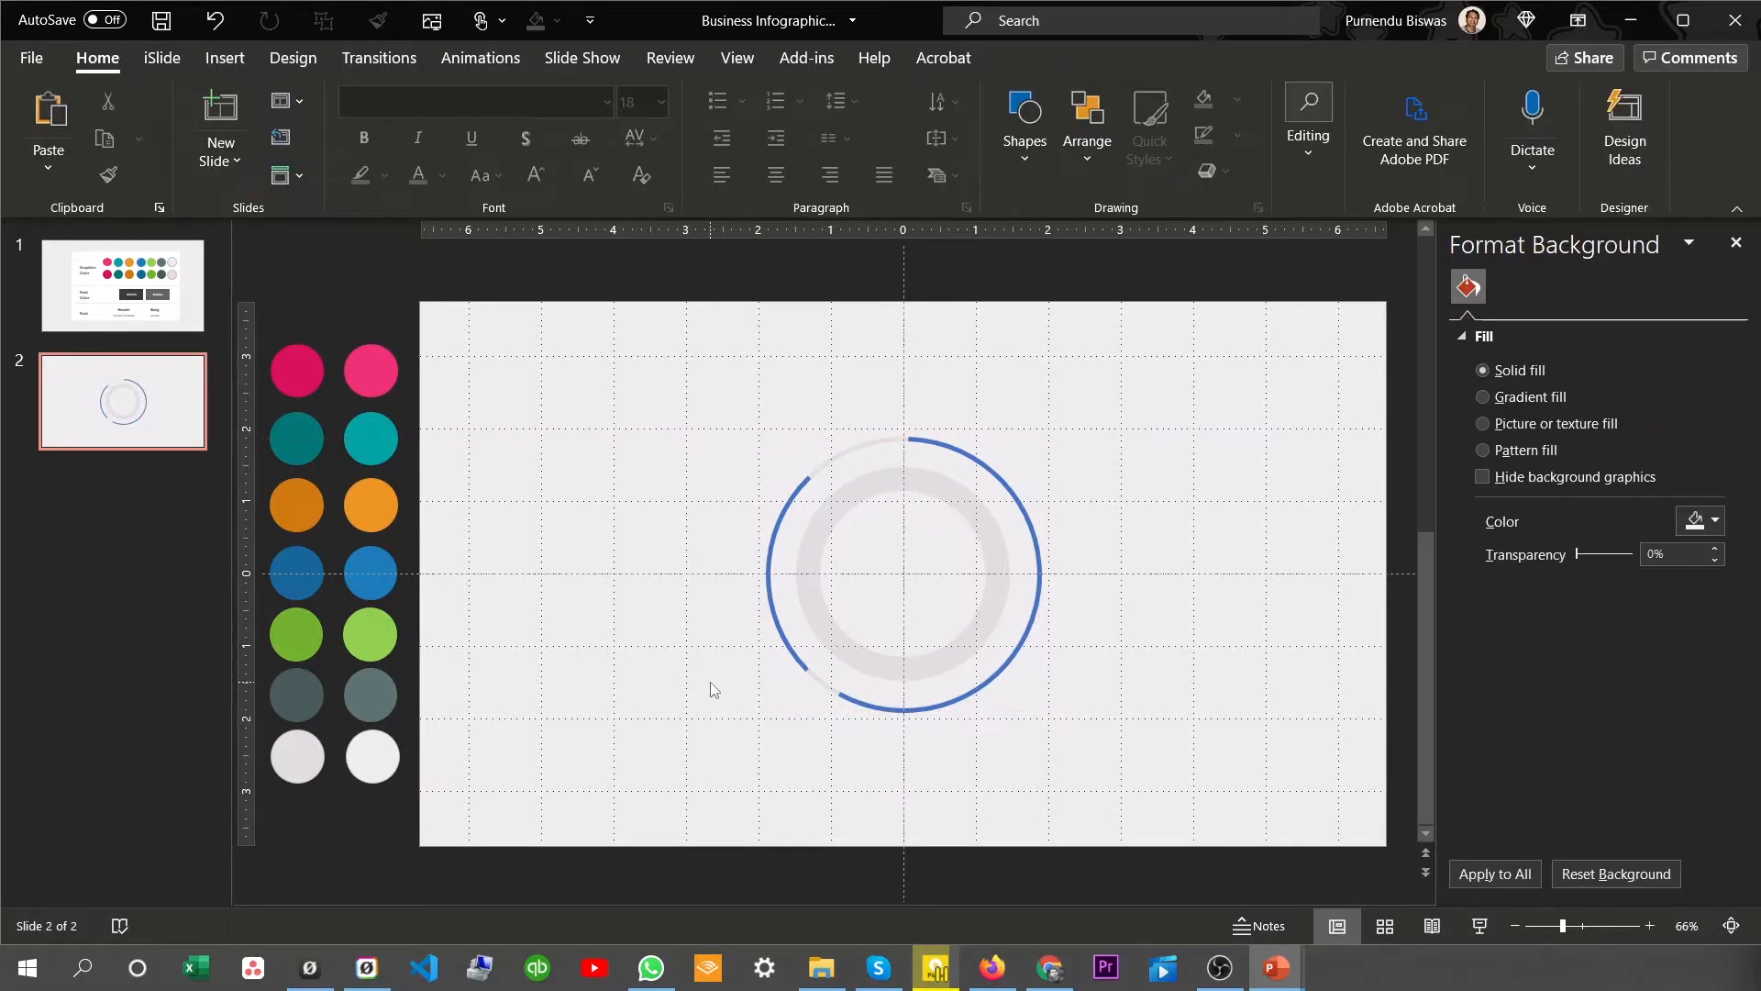
Draw a horizontal line about 11.3" long at the left arc's upper end and duplicate it at the lower end
{"action": "left_click", "coordinate": [229, 60]}
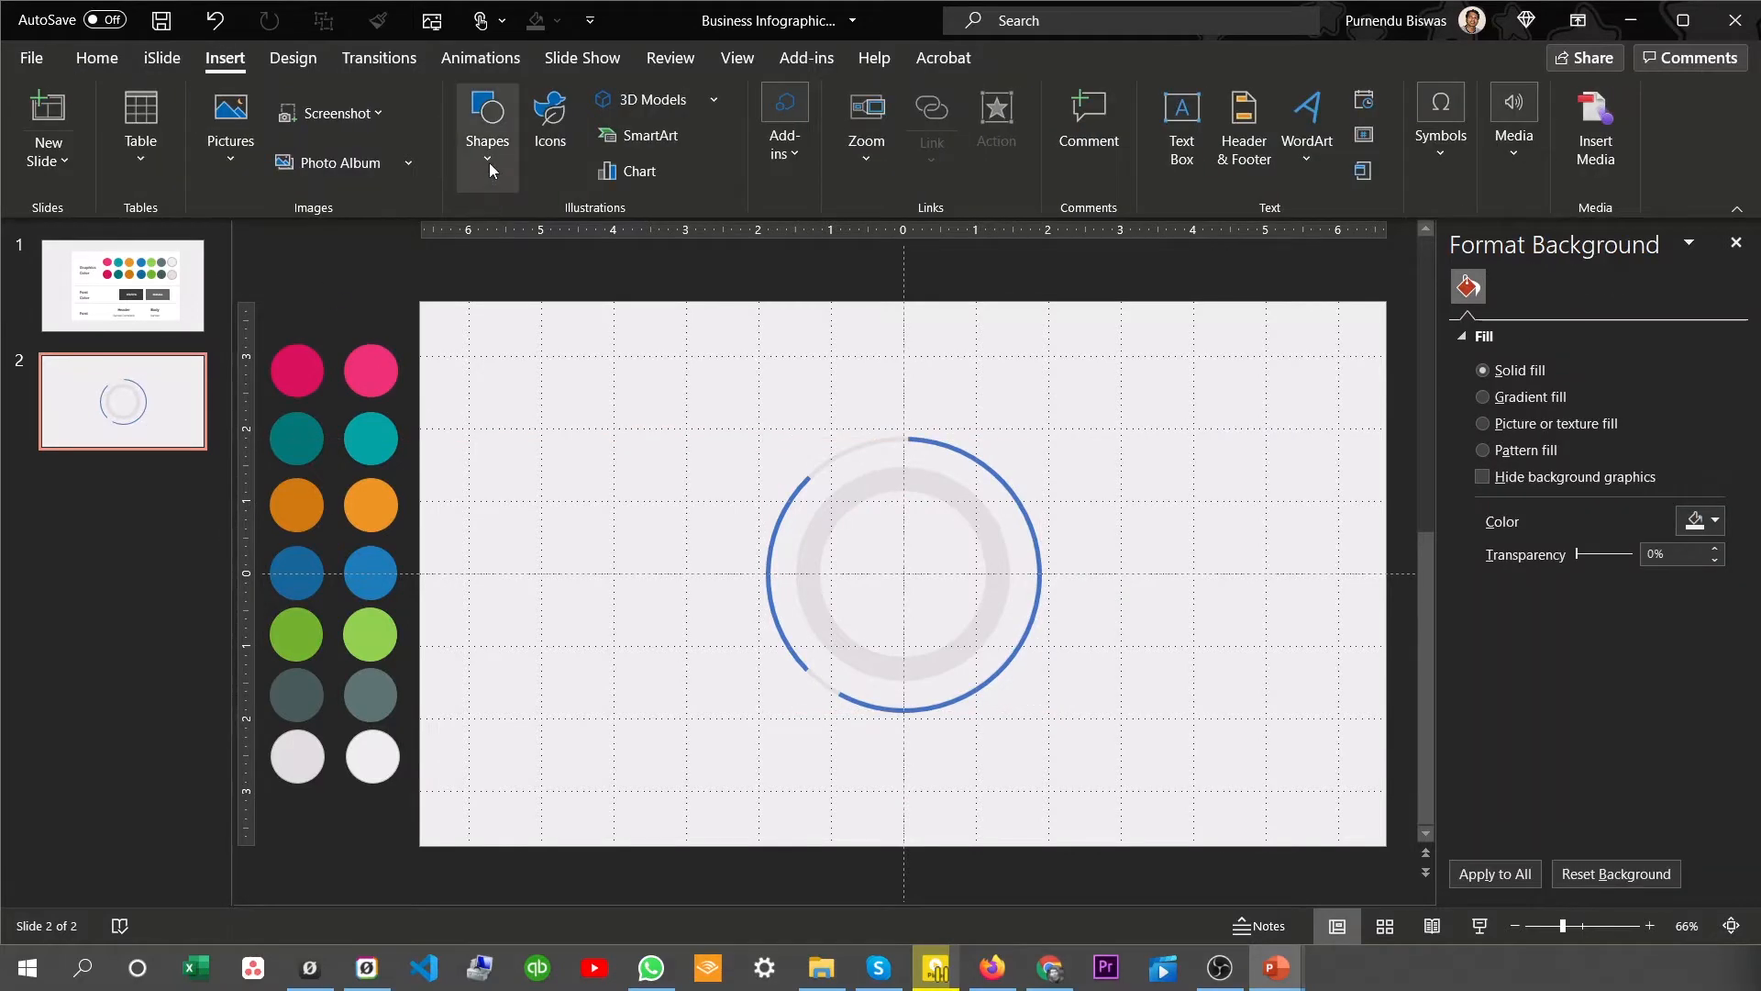
{"action": "left_click", "coordinate": [487, 326]}
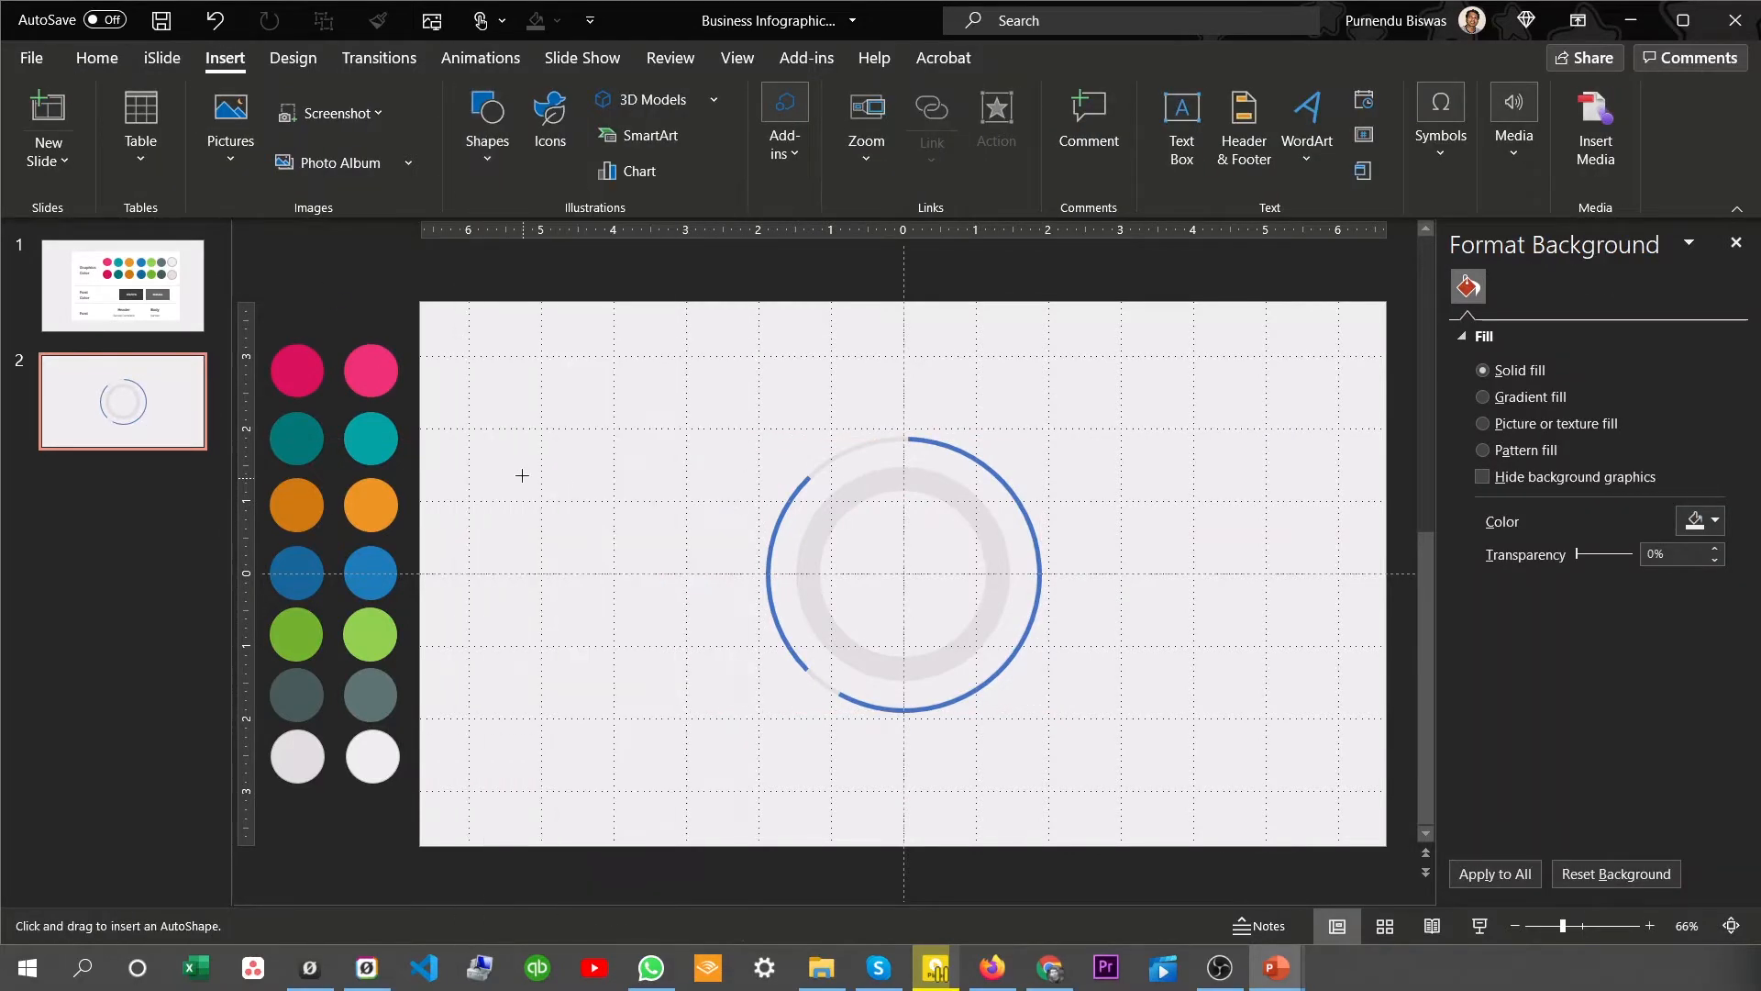
{"action": "left_click_drag", "start_coordinate": [522, 478], "coordinate": [1341, 478]}
{"action": "left_click_drag", "start_coordinate": [1104, 477], "coordinate": [1042, 700]}
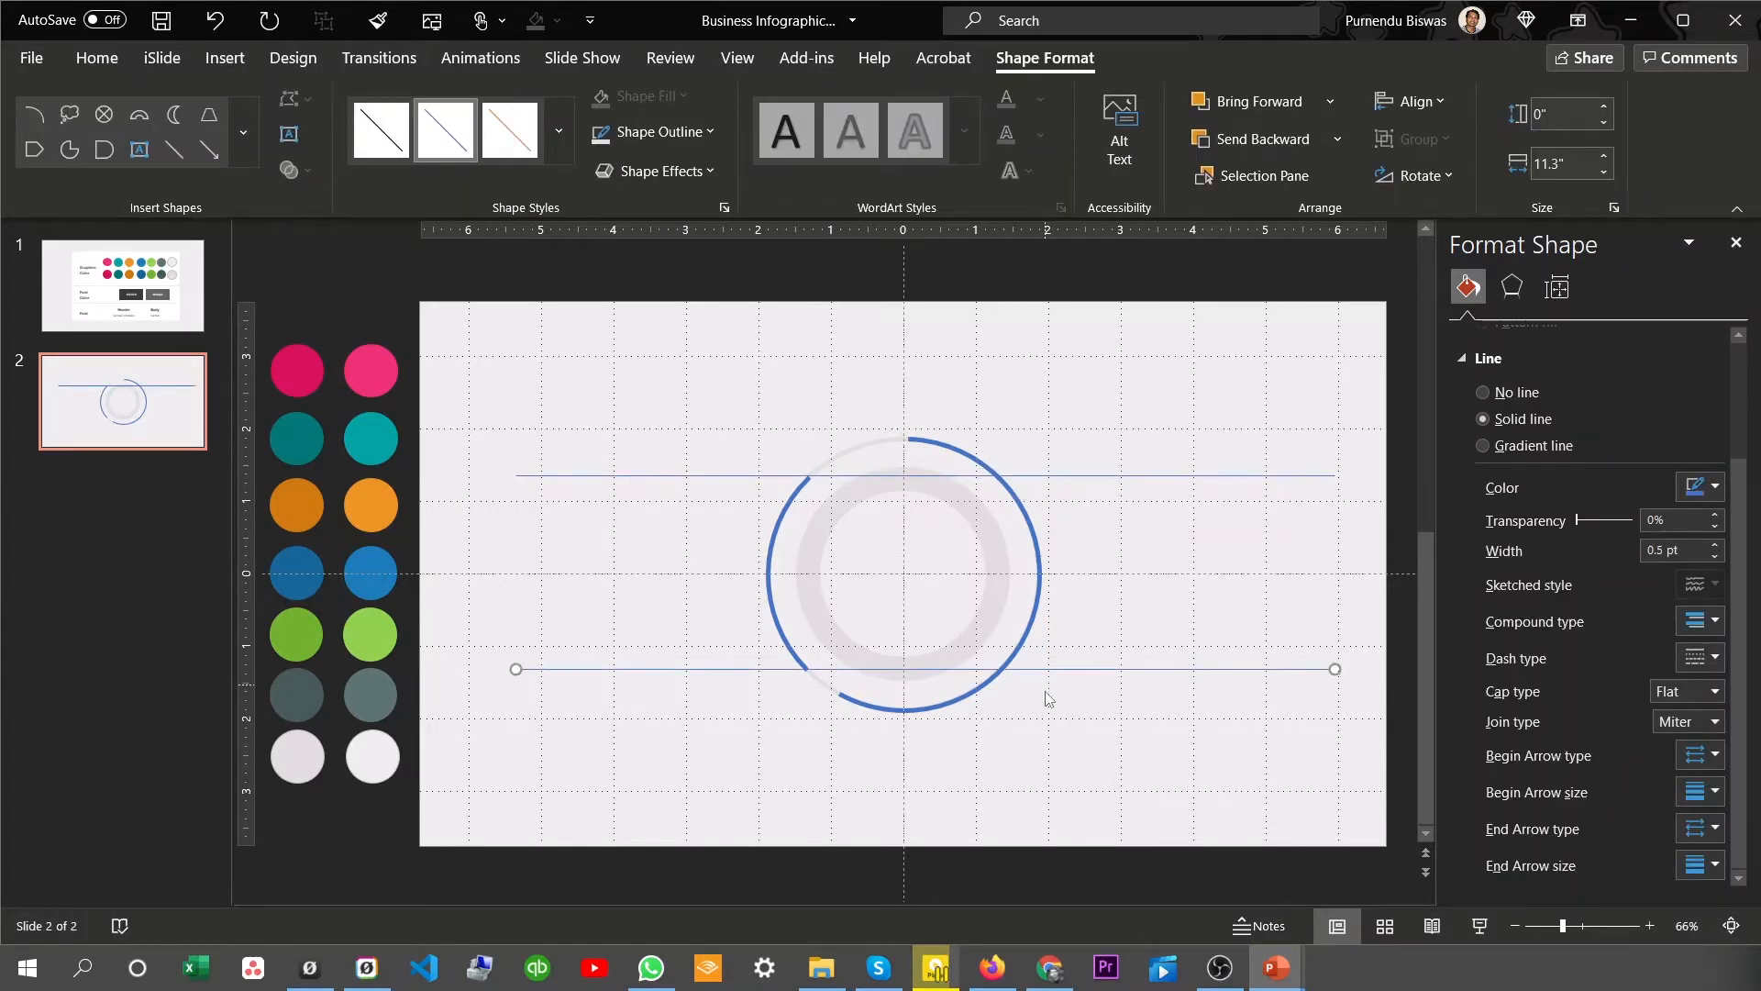
Shorten the right arc so both ends meet the two horizontal guide lines, and delete the lines
{"action": "left_click", "coordinate": [937, 446]}
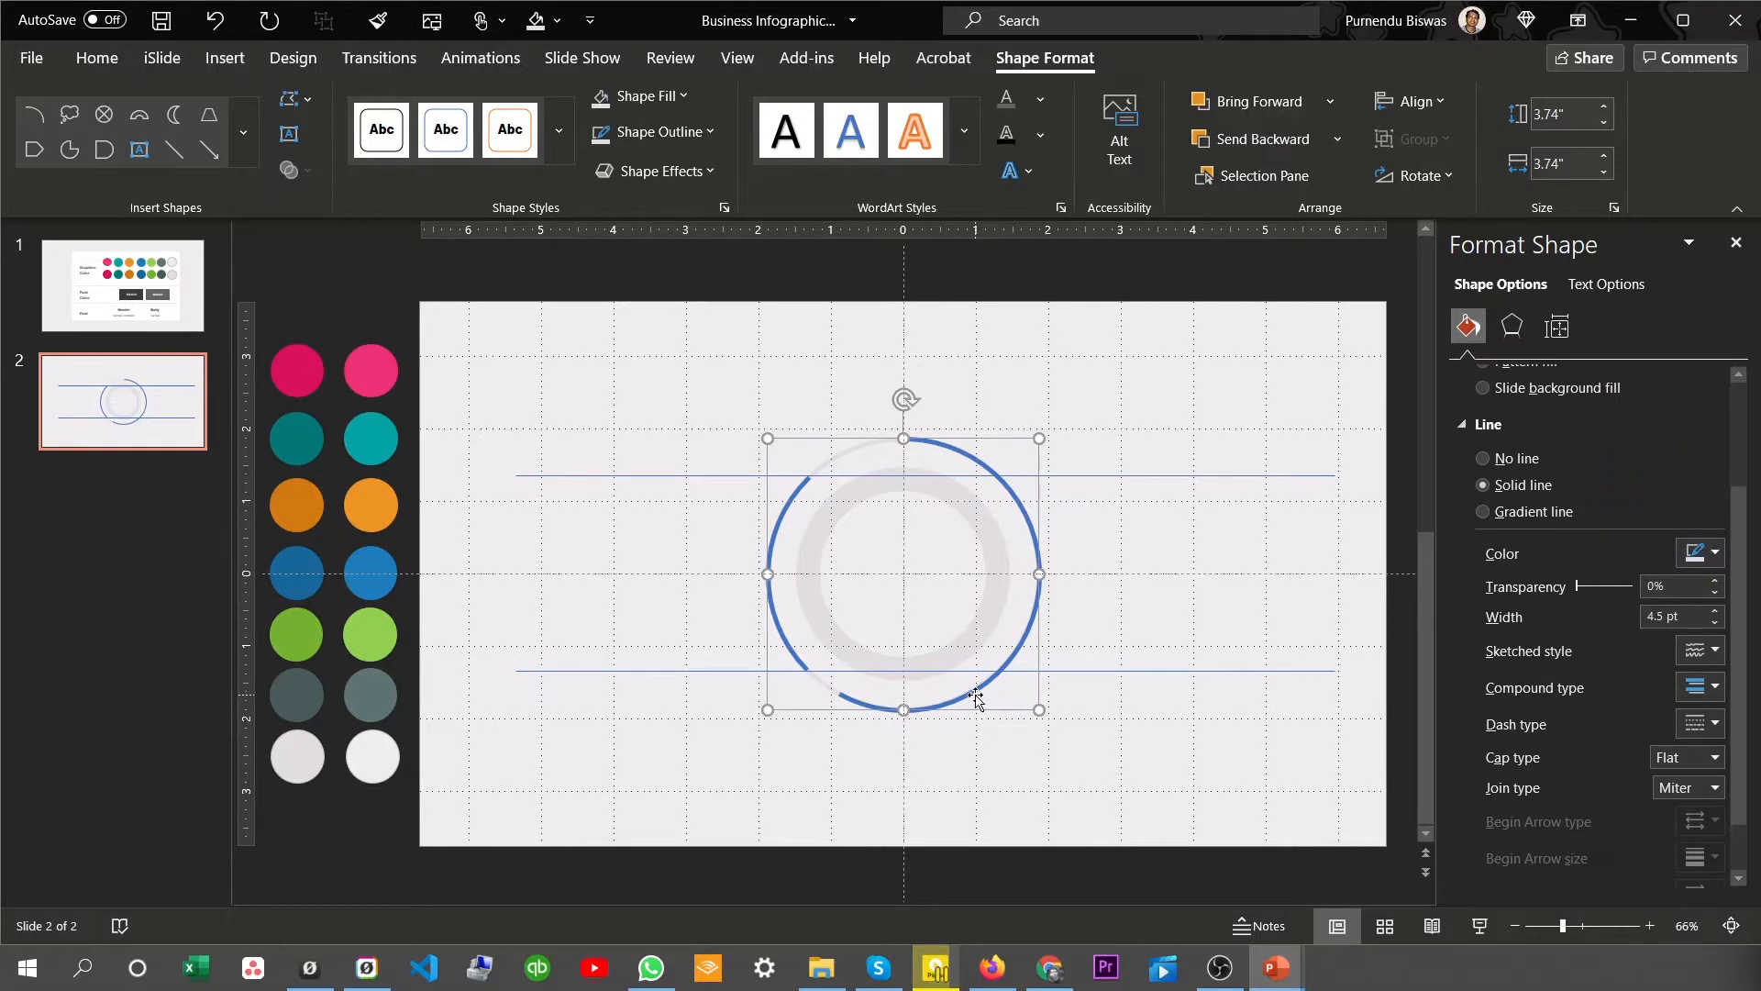
{"action": "left_click_drag", "start_coordinate": [906, 439], "coordinate": [994, 481]}
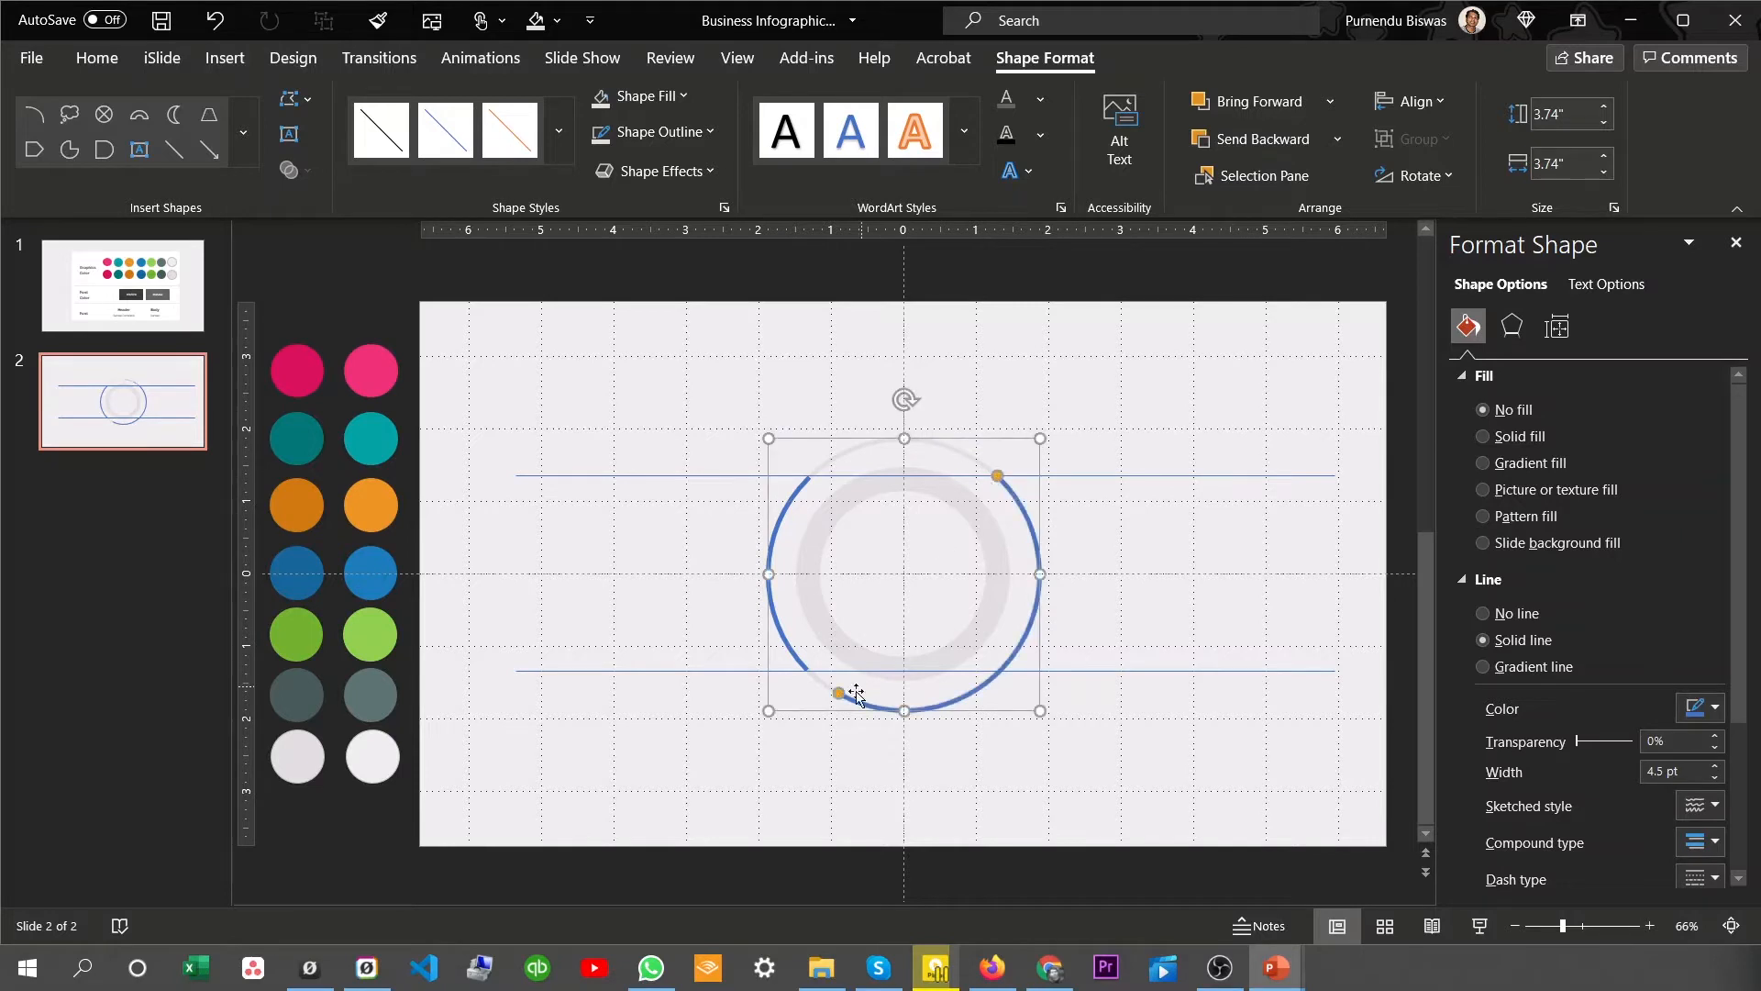
{"action": "left_click_drag", "start_coordinate": [840, 699], "coordinate": [1010, 731]}
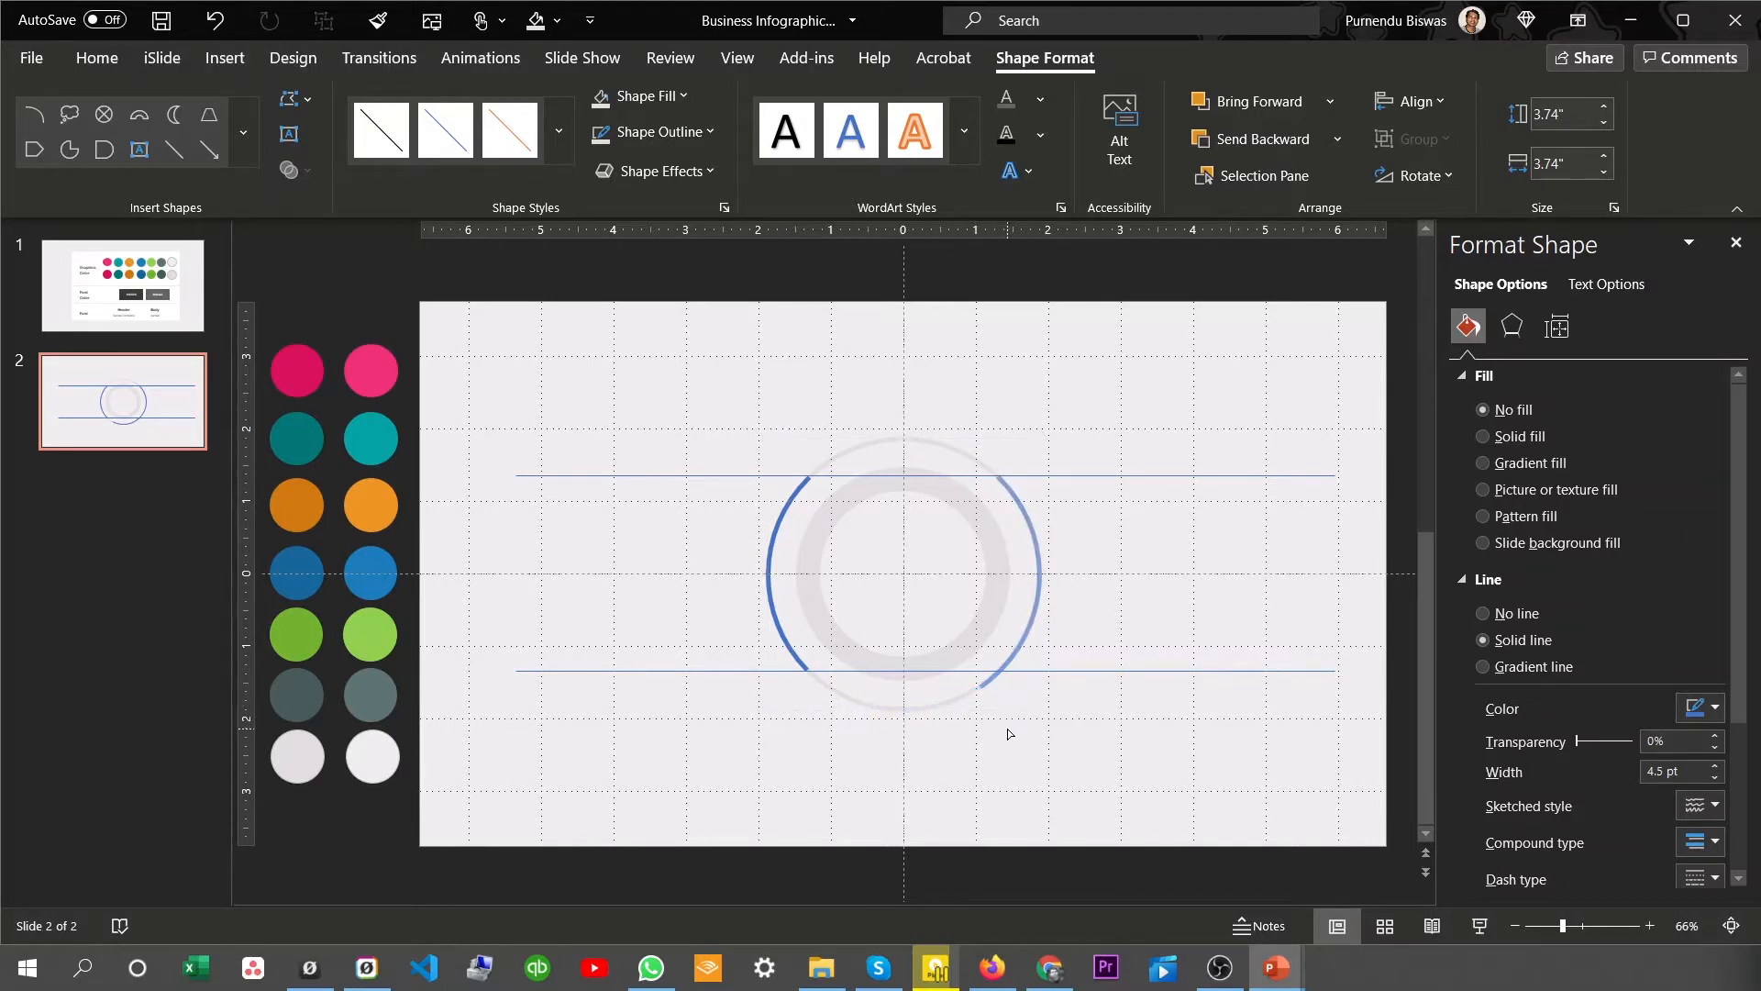
{"action": "left_click", "coordinate": [1082, 477]}
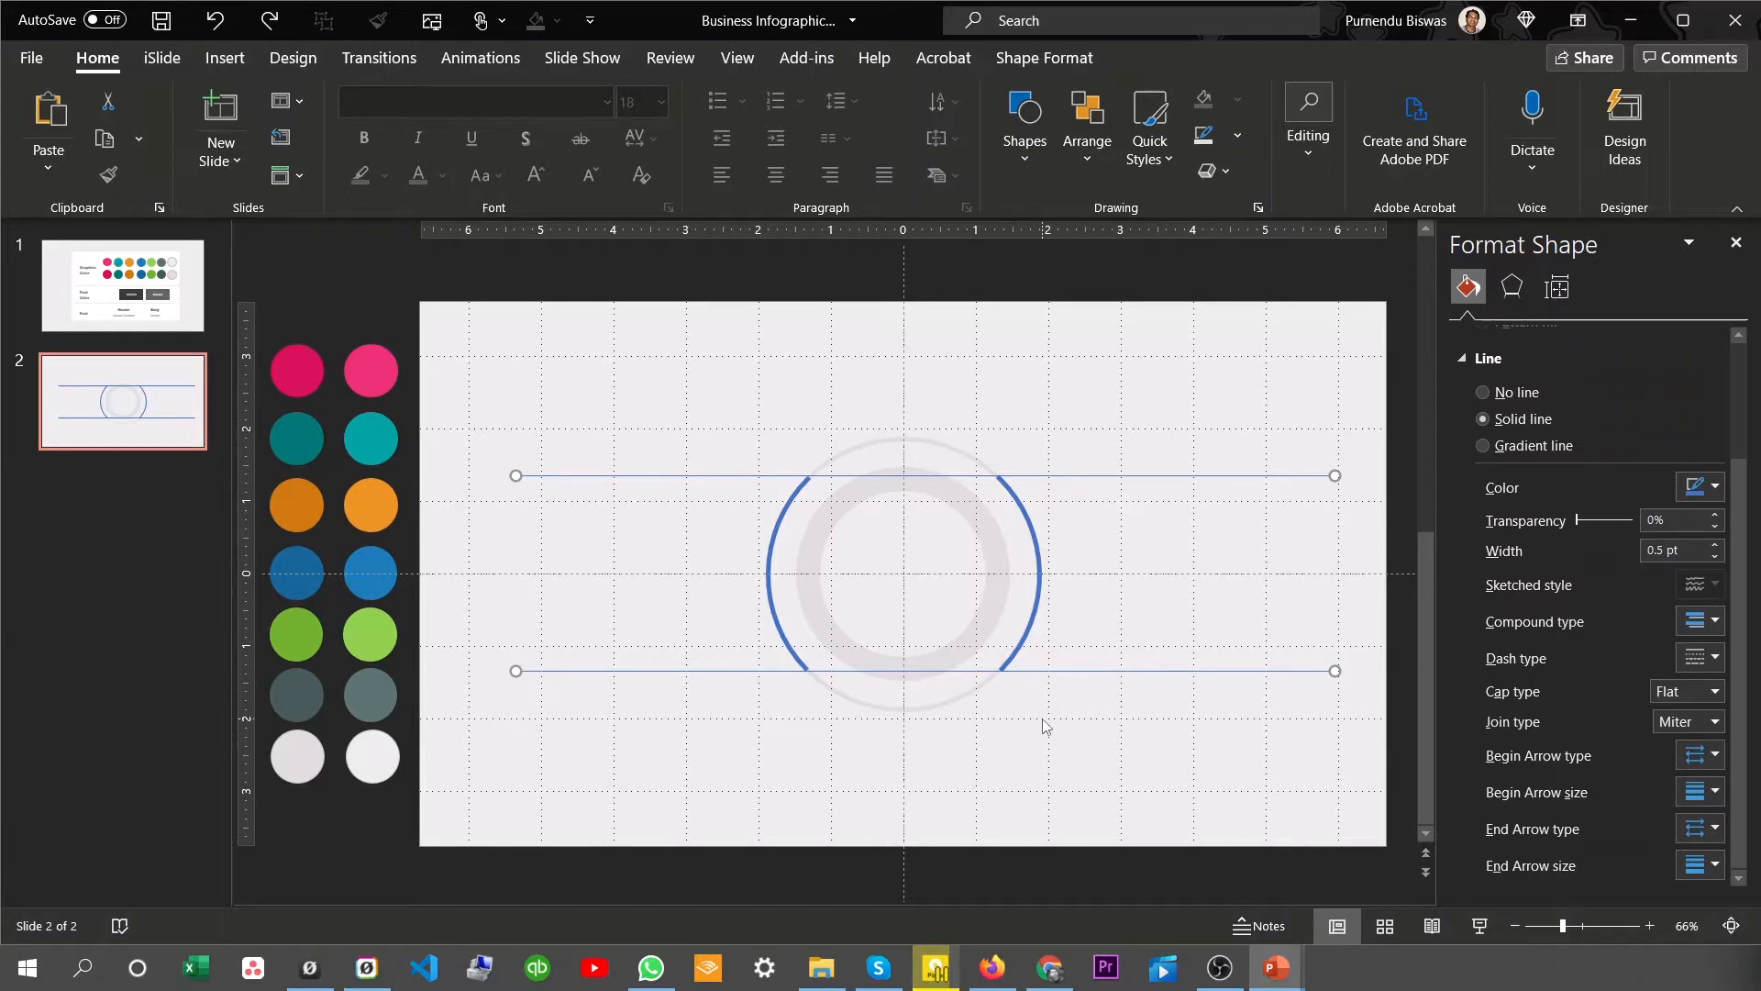
{"action": "key", "text": "Delete"}
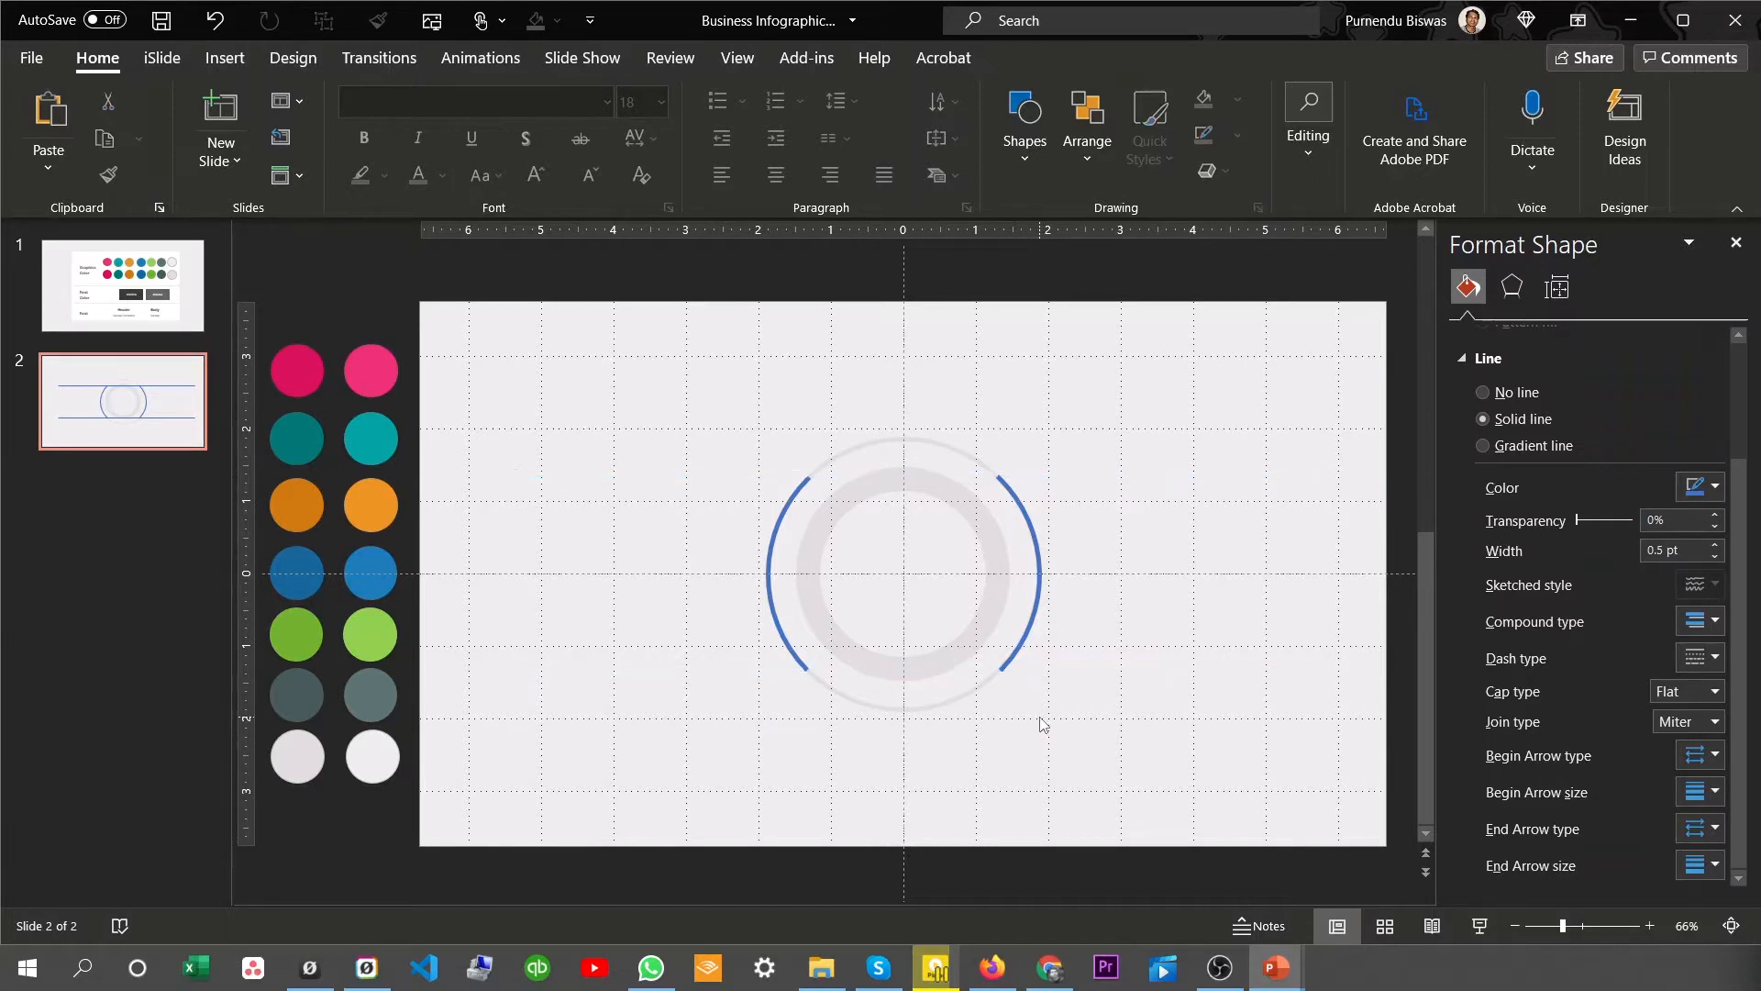
Duplicate the darker grey 2.95" circle to the left of the rings and set the copy's size to 1.1"
{"action": "left_click", "coordinate": [885, 487]}
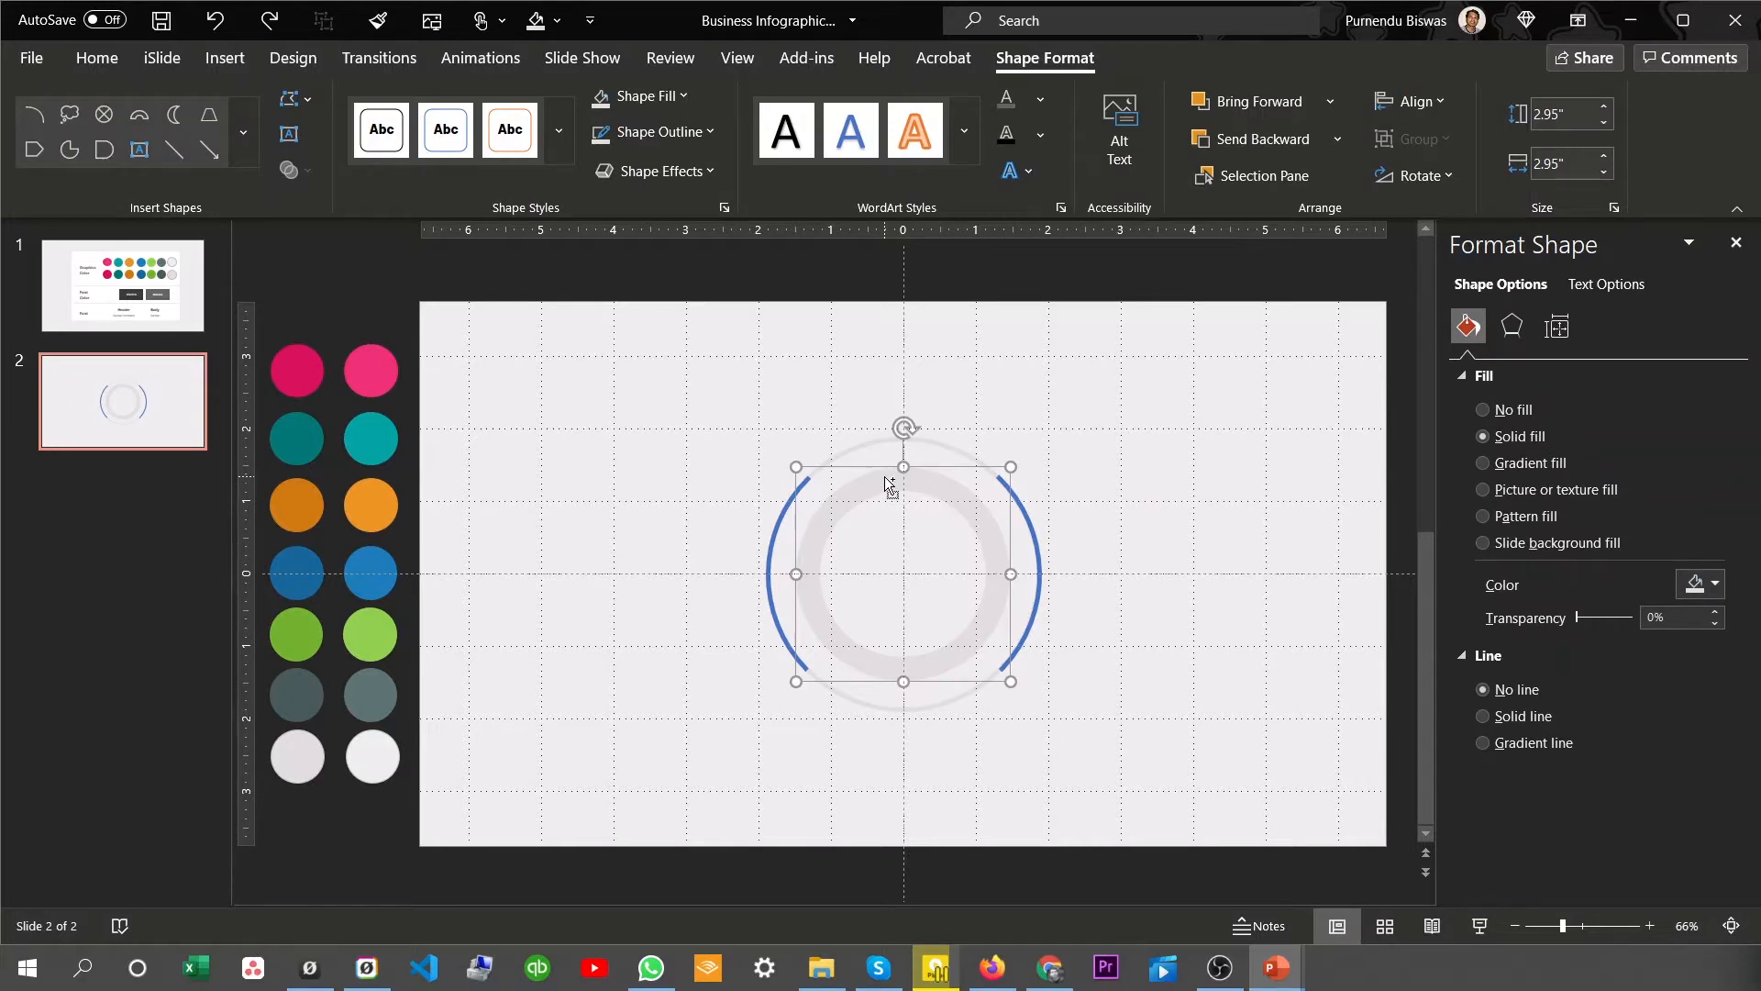
{"action": "left_click_drag", "start_coordinate": [889, 484], "coordinate": [590, 516]}
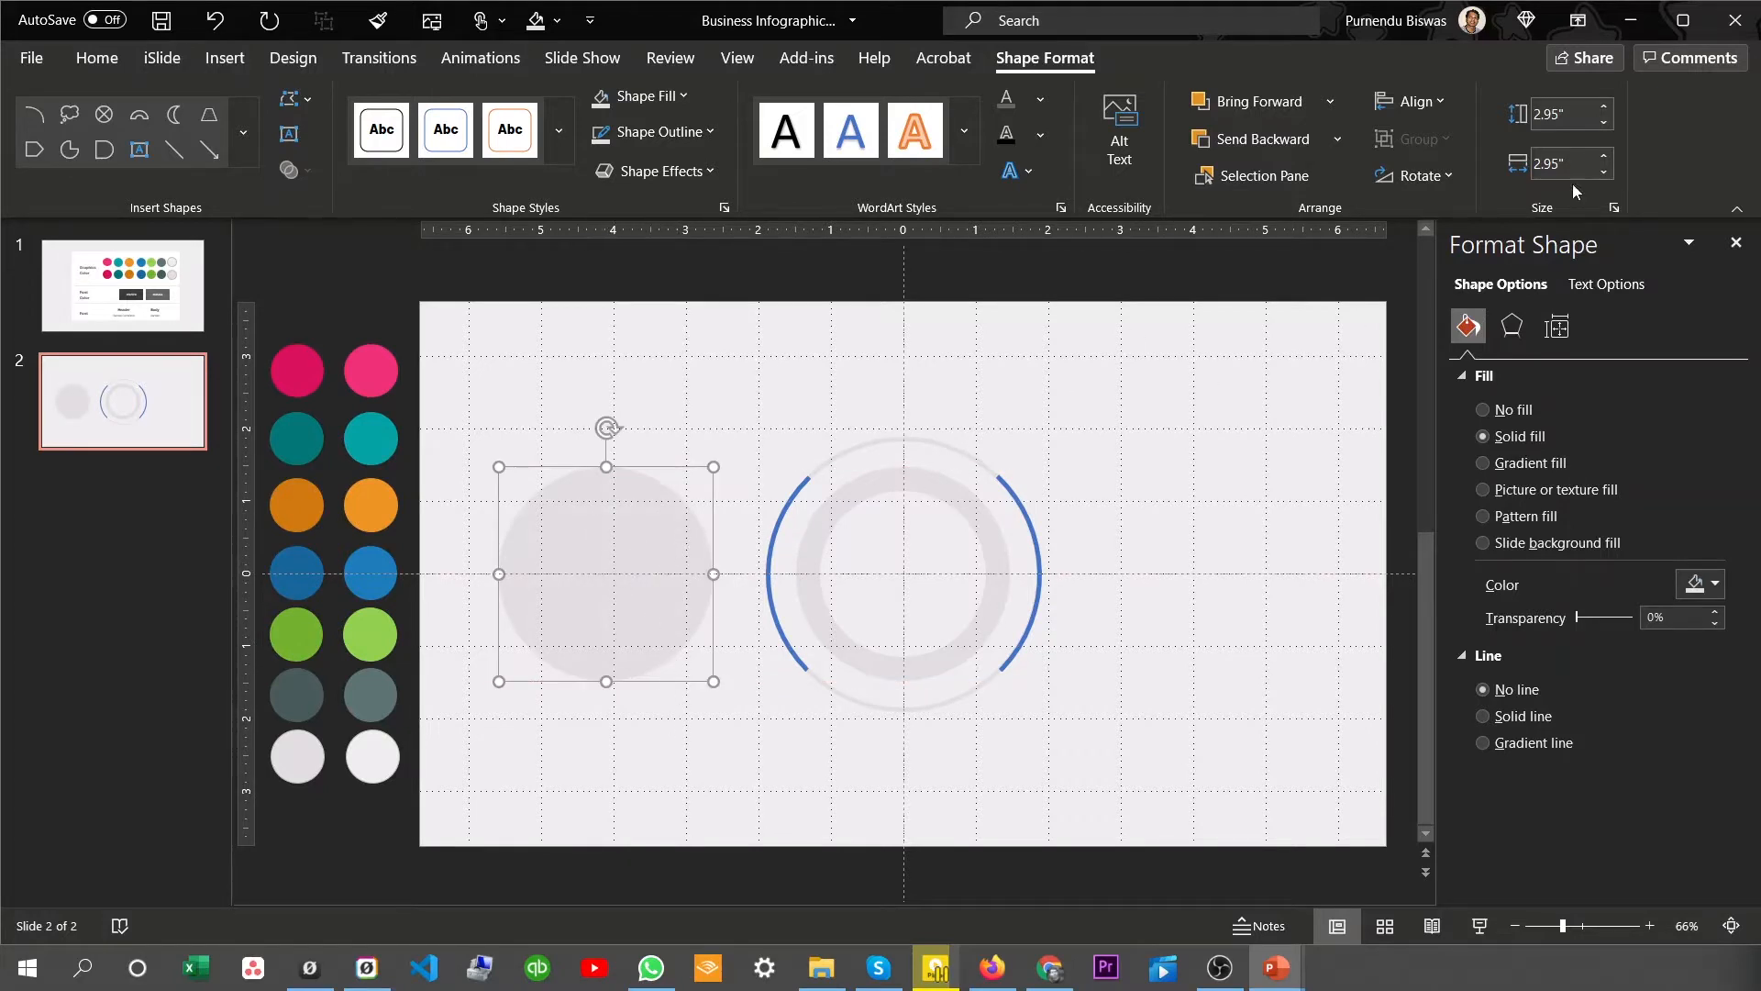
{"action": "left_click", "coordinate": [1582, 121]}
{"action": "type", "text": "1.1"}
{"action": "key", "text": "Return"}
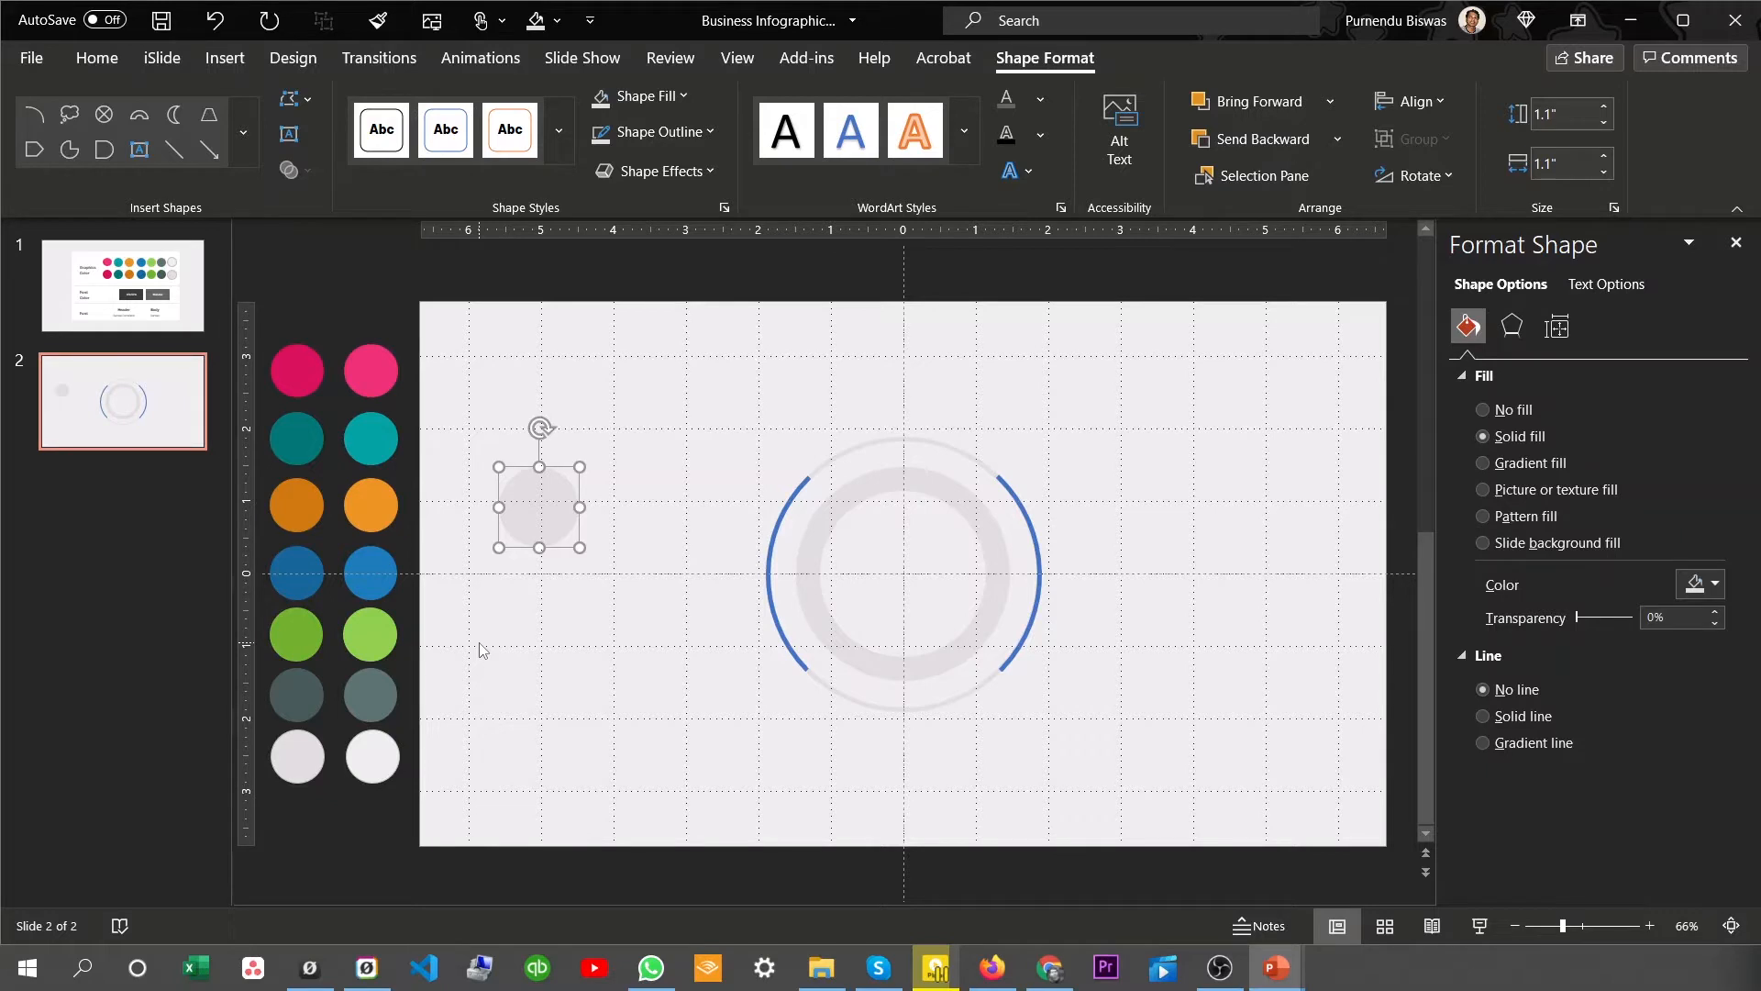
Duplicate the 1.1" grey circle beside itself and set one circle's size to 1.43"
{"action": "left_click_drag", "start_coordinate": [549, 534], "coordinate": [651, 537]}
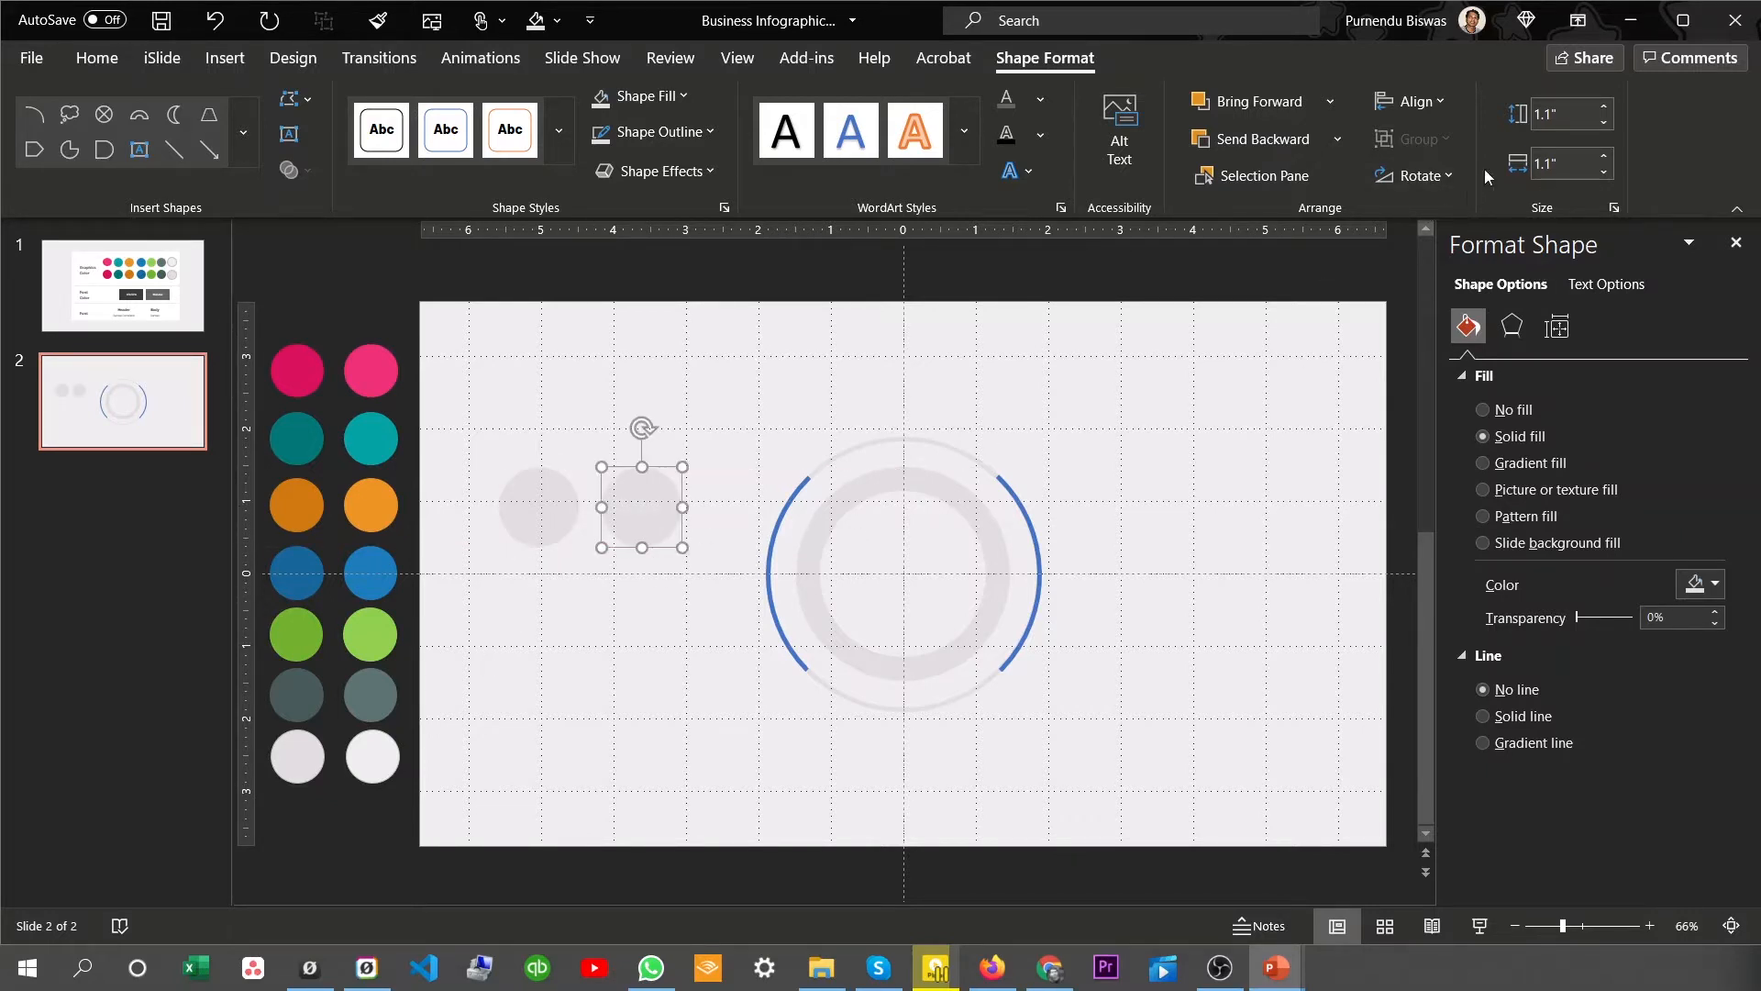
{"action": "type", "text": "1"}
{"action": "left_click", "coordinate": [692, 572]}
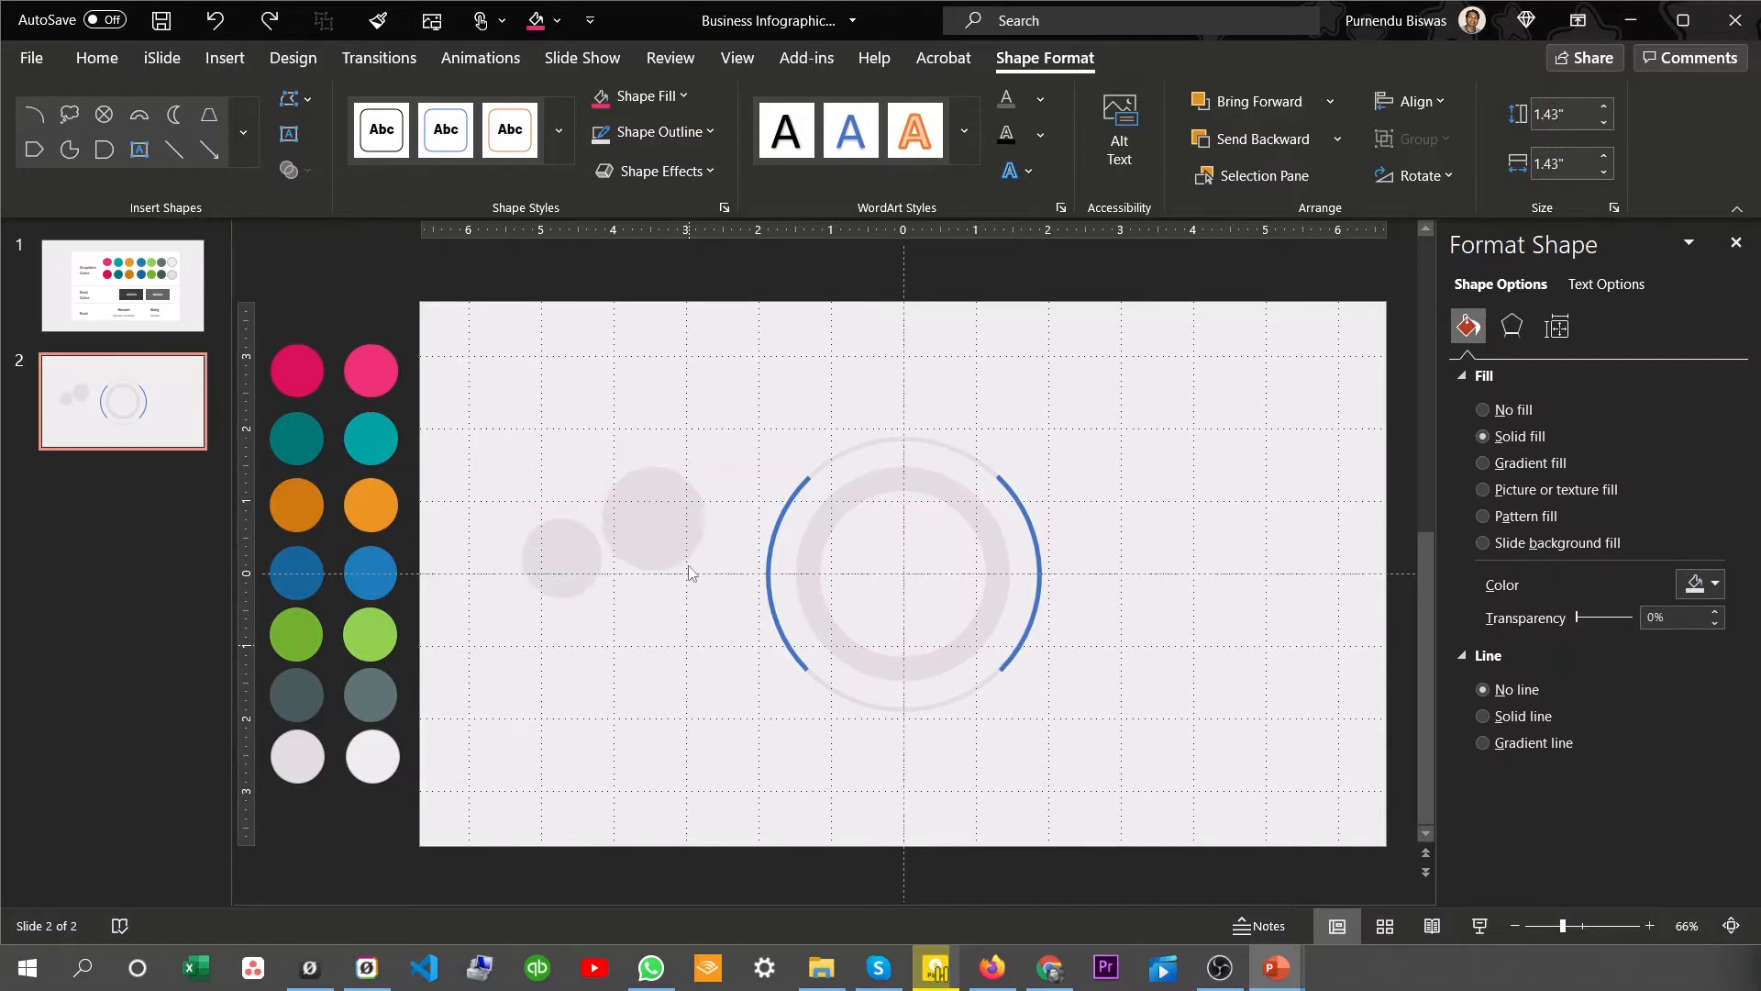
Fill the 1.43" circle with the brighter pink palette swatch using the Eyedropper
{"action": "left_click", "coordinate": [676, 540]}
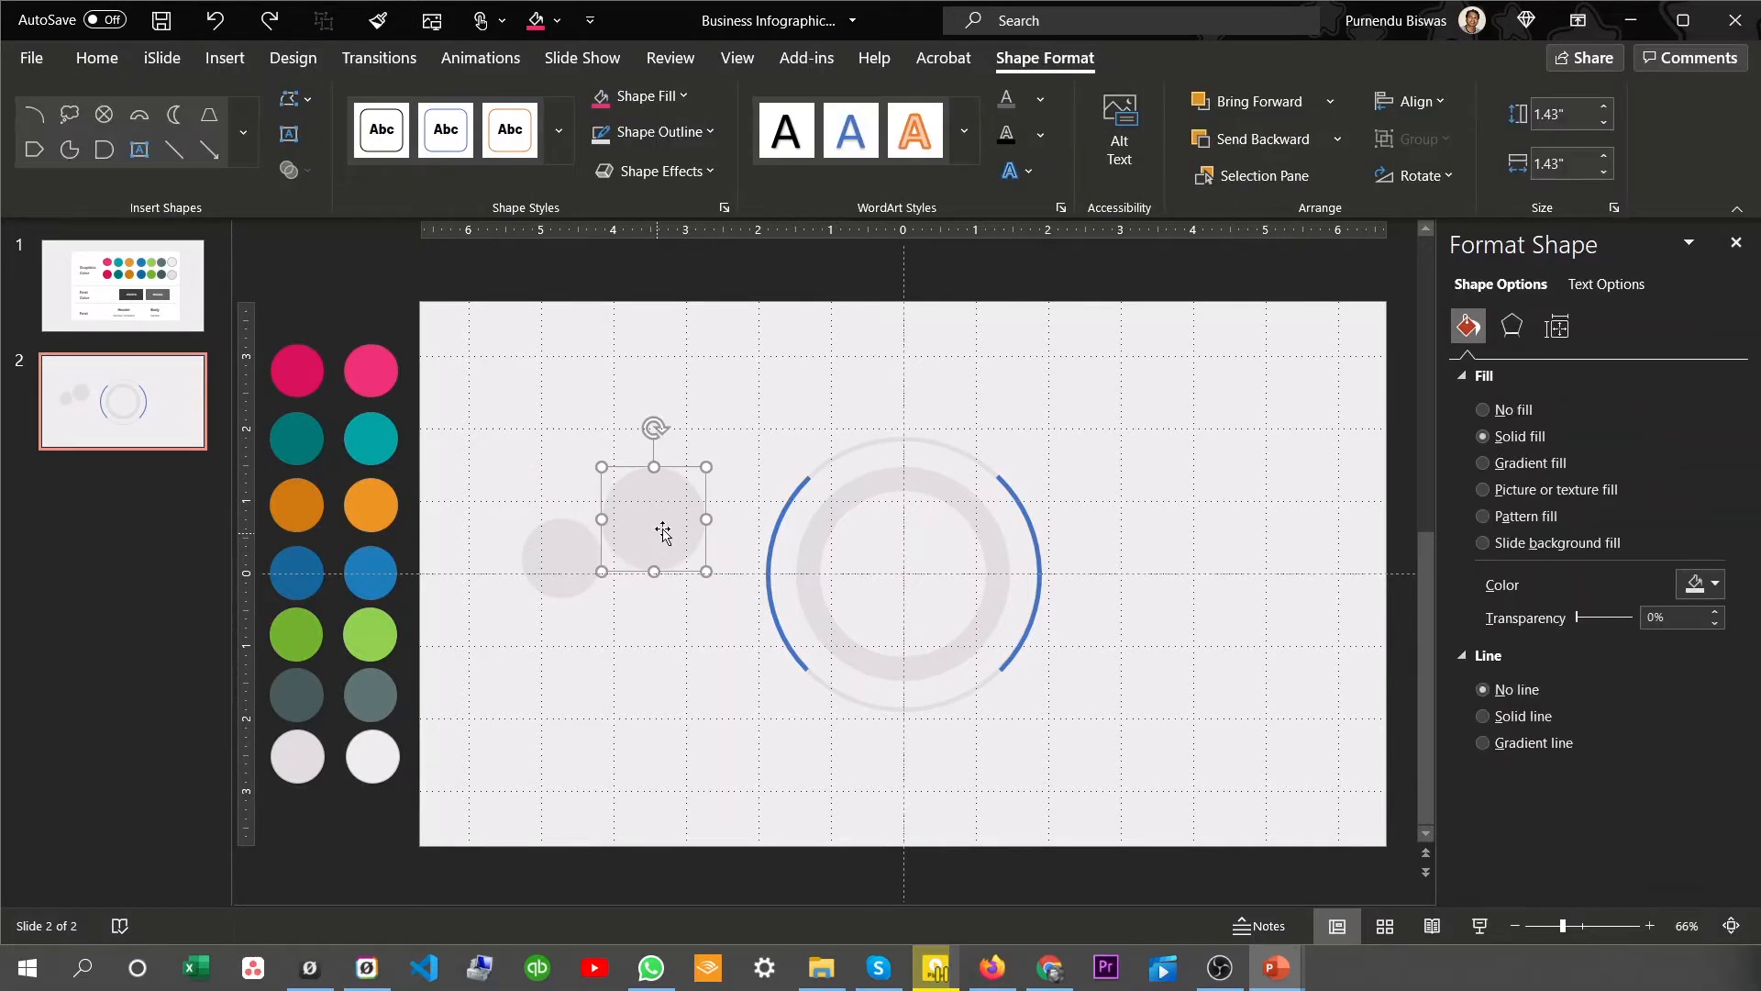
{"action": "left_click", "coordinate": [674, 107]}
{"action": "left_click", "coordinate": [678, 485]}
{"action": "left_click", "coordinate": [375, 360]}
{"action": "left_click", "coordinate": [661, 735]}
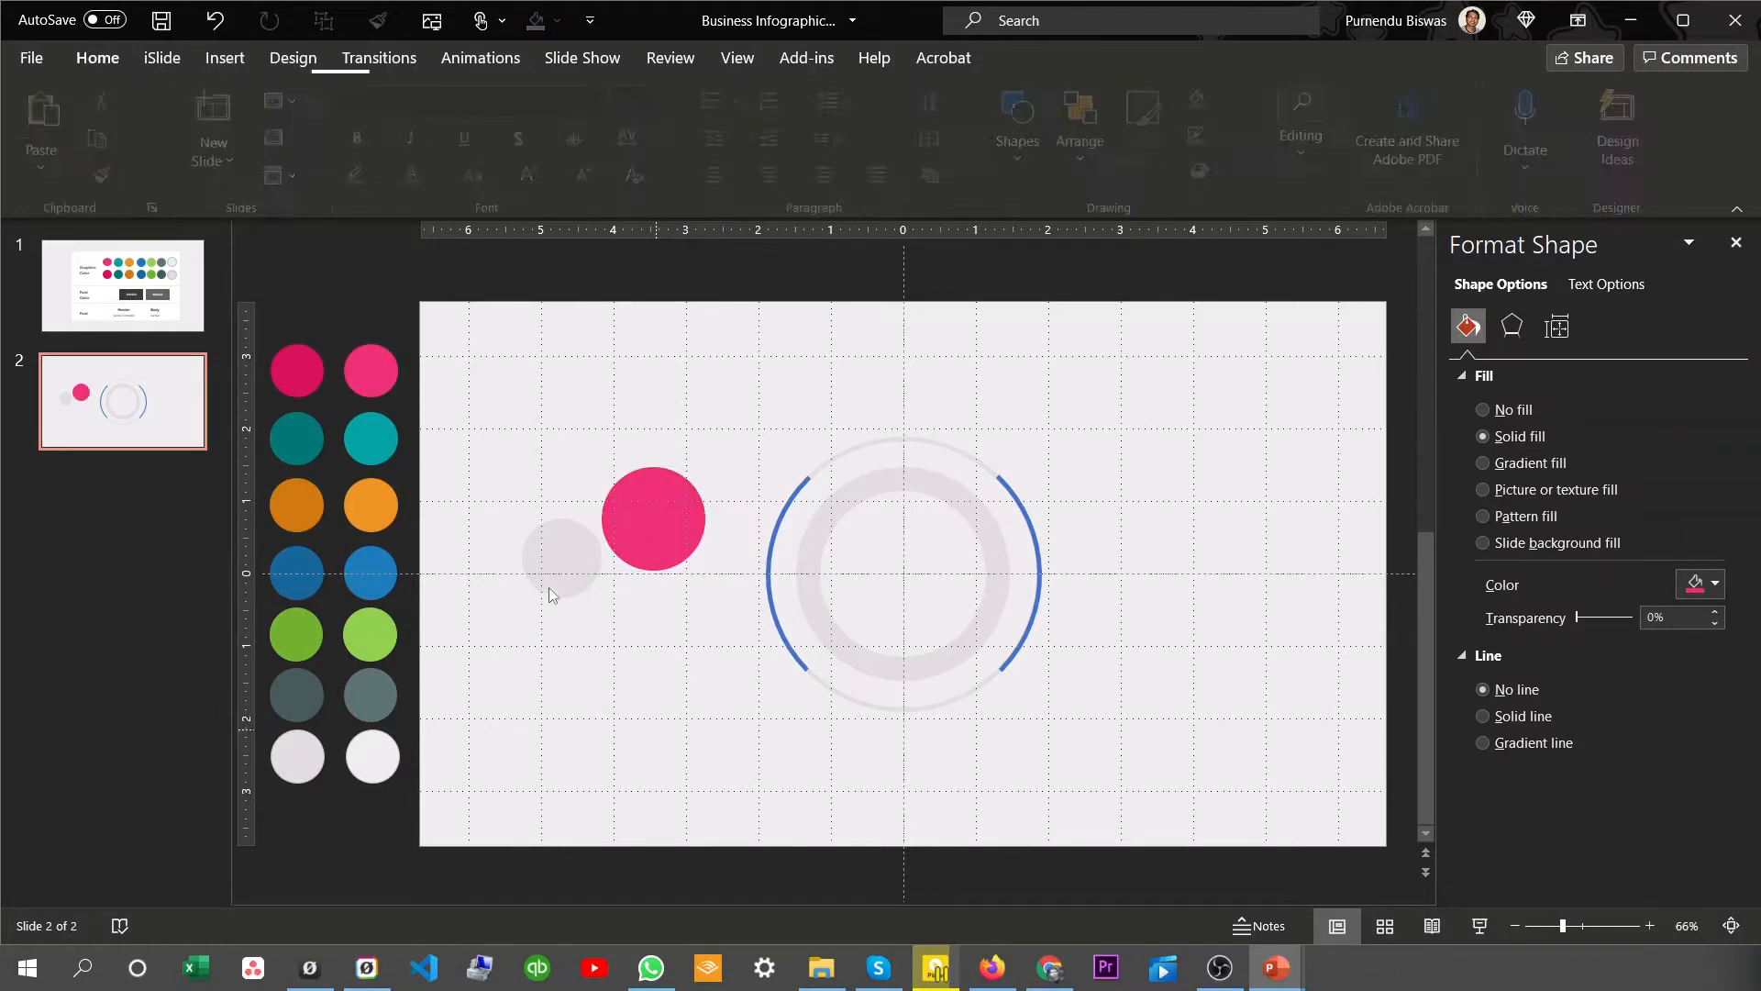
Centre the 1.1" grey circle on top of the pink circle
{"action": "left_click", "coordinate": [569, 541]}
{"action": "left_click_drag", "start_coordinate": [570, 541], "coordinate": [660, 499]}
{"action": "left_click", "coordinate": [692, 672]}
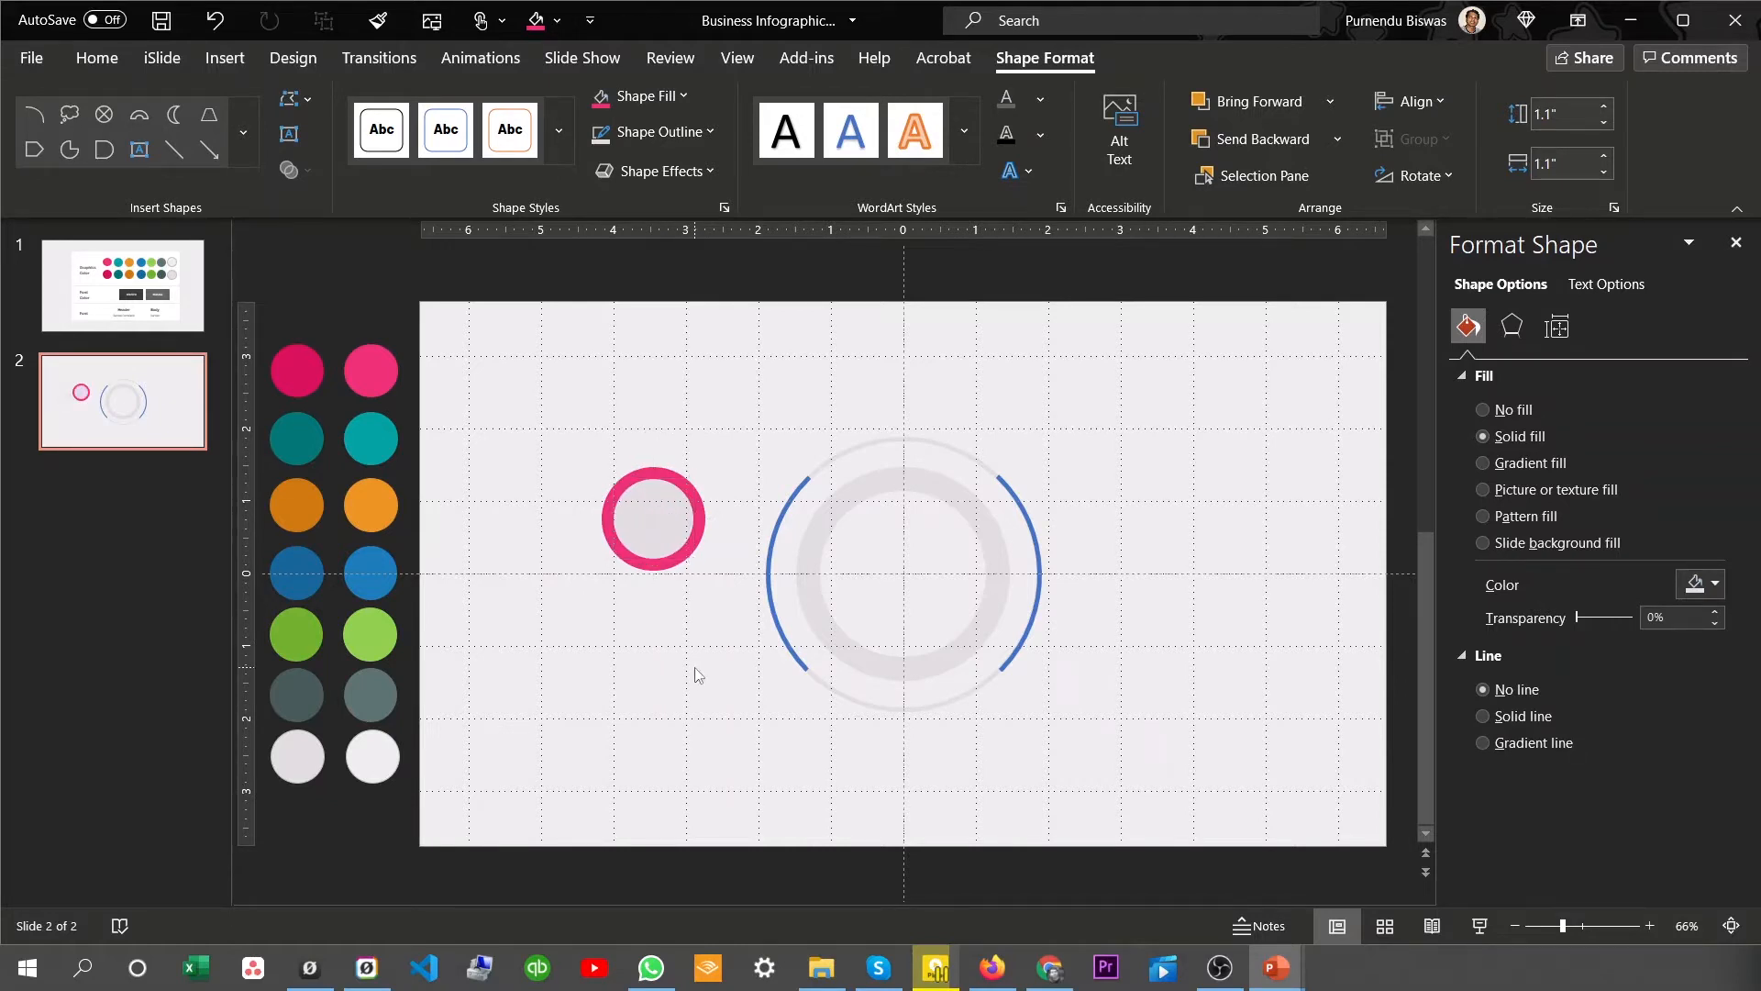
Give the grey 1.1" circle inside the pink circle a radial gradient fill that spreads from the centre
{"action": "left_click", "coordinate": [782, 535]}
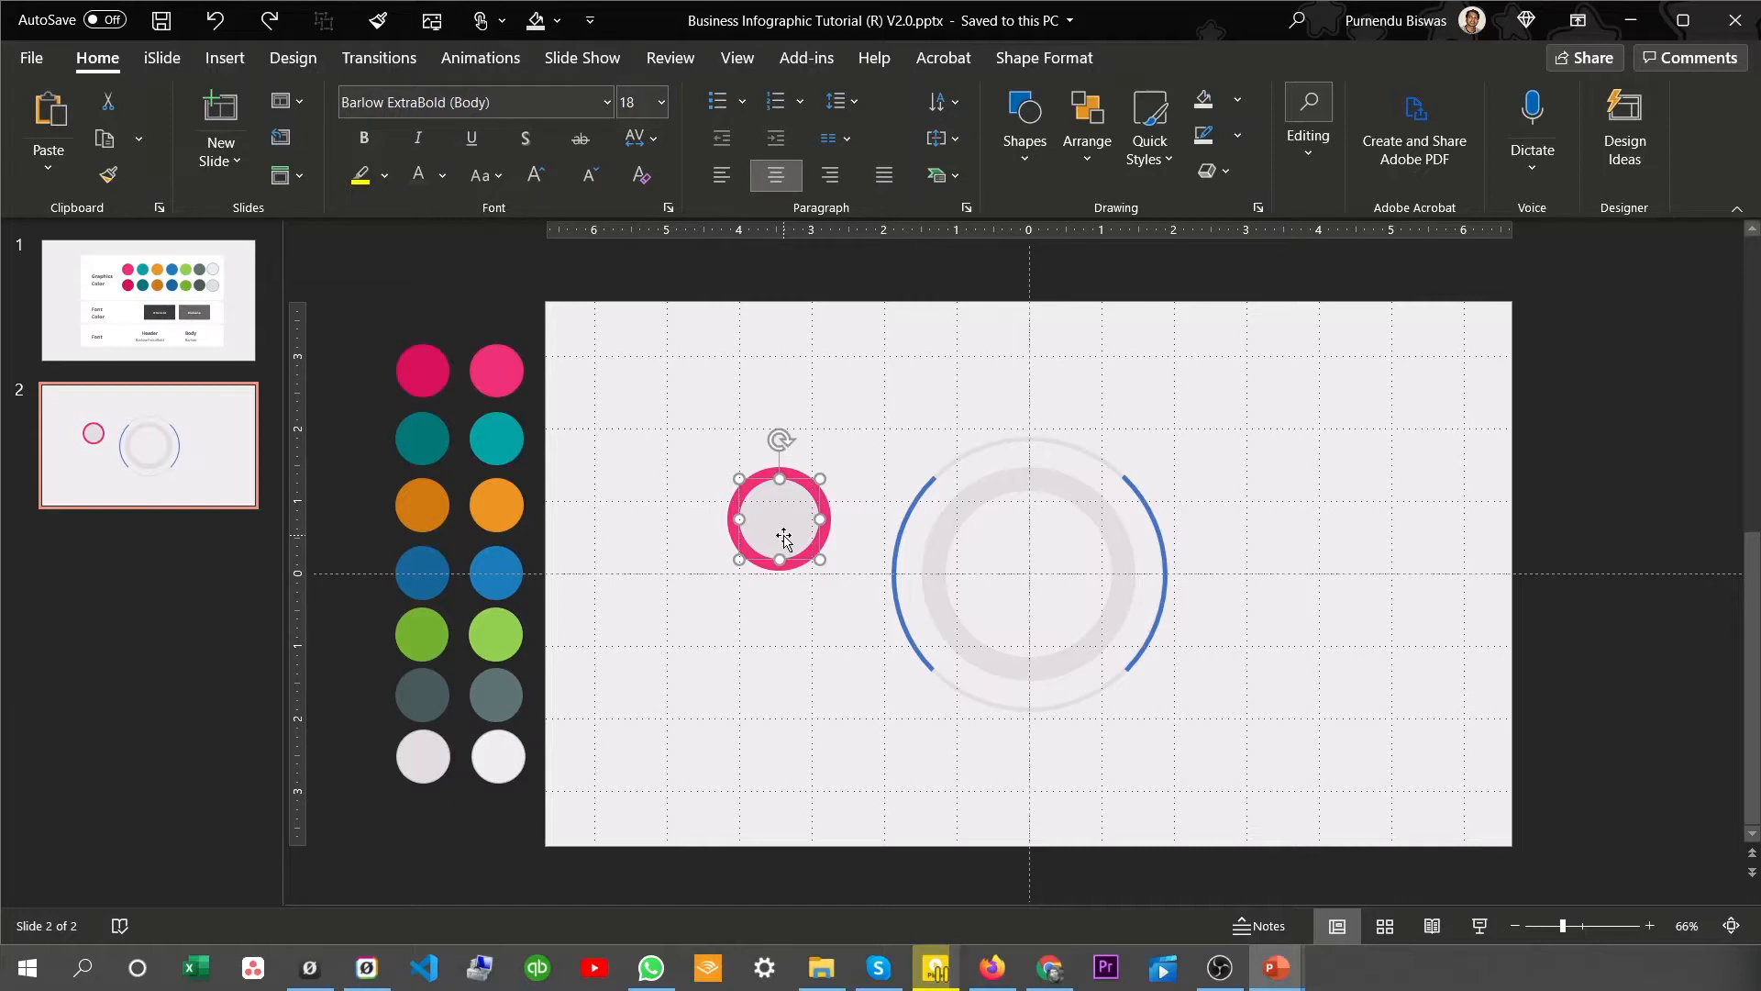
{"action": "right_click", "coordinate": [784, 539]}
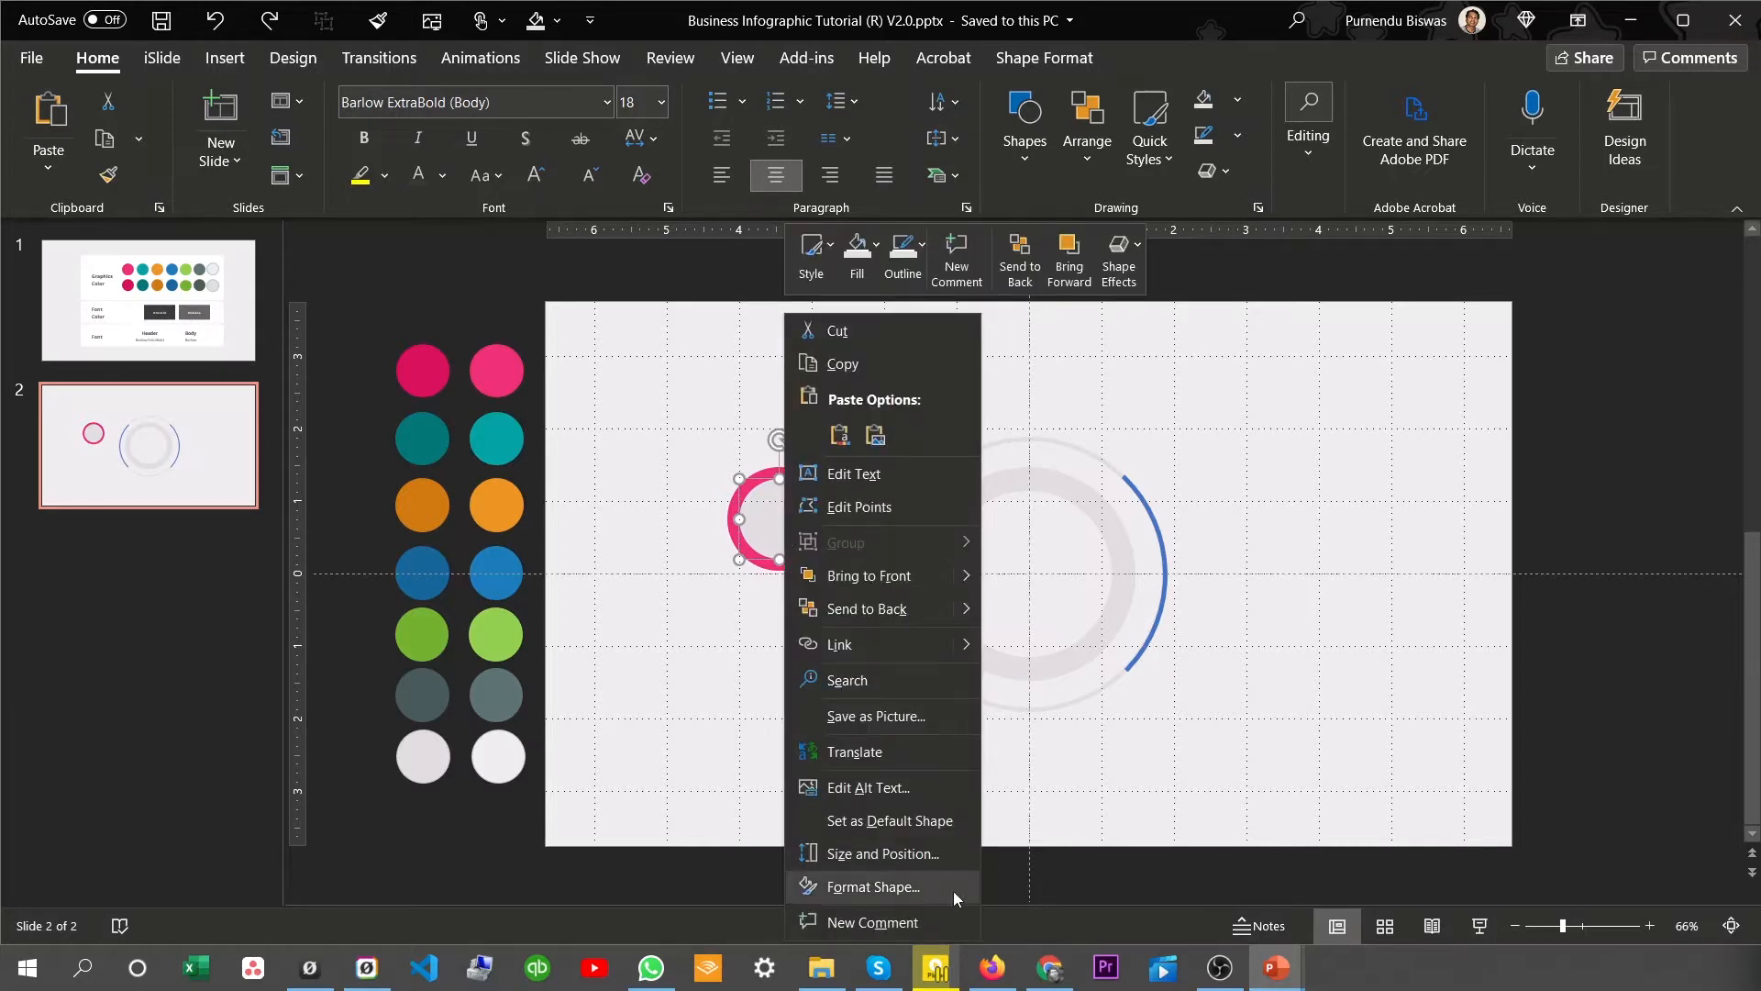
{"action": "left_click", "coordinate": [921, 886]}
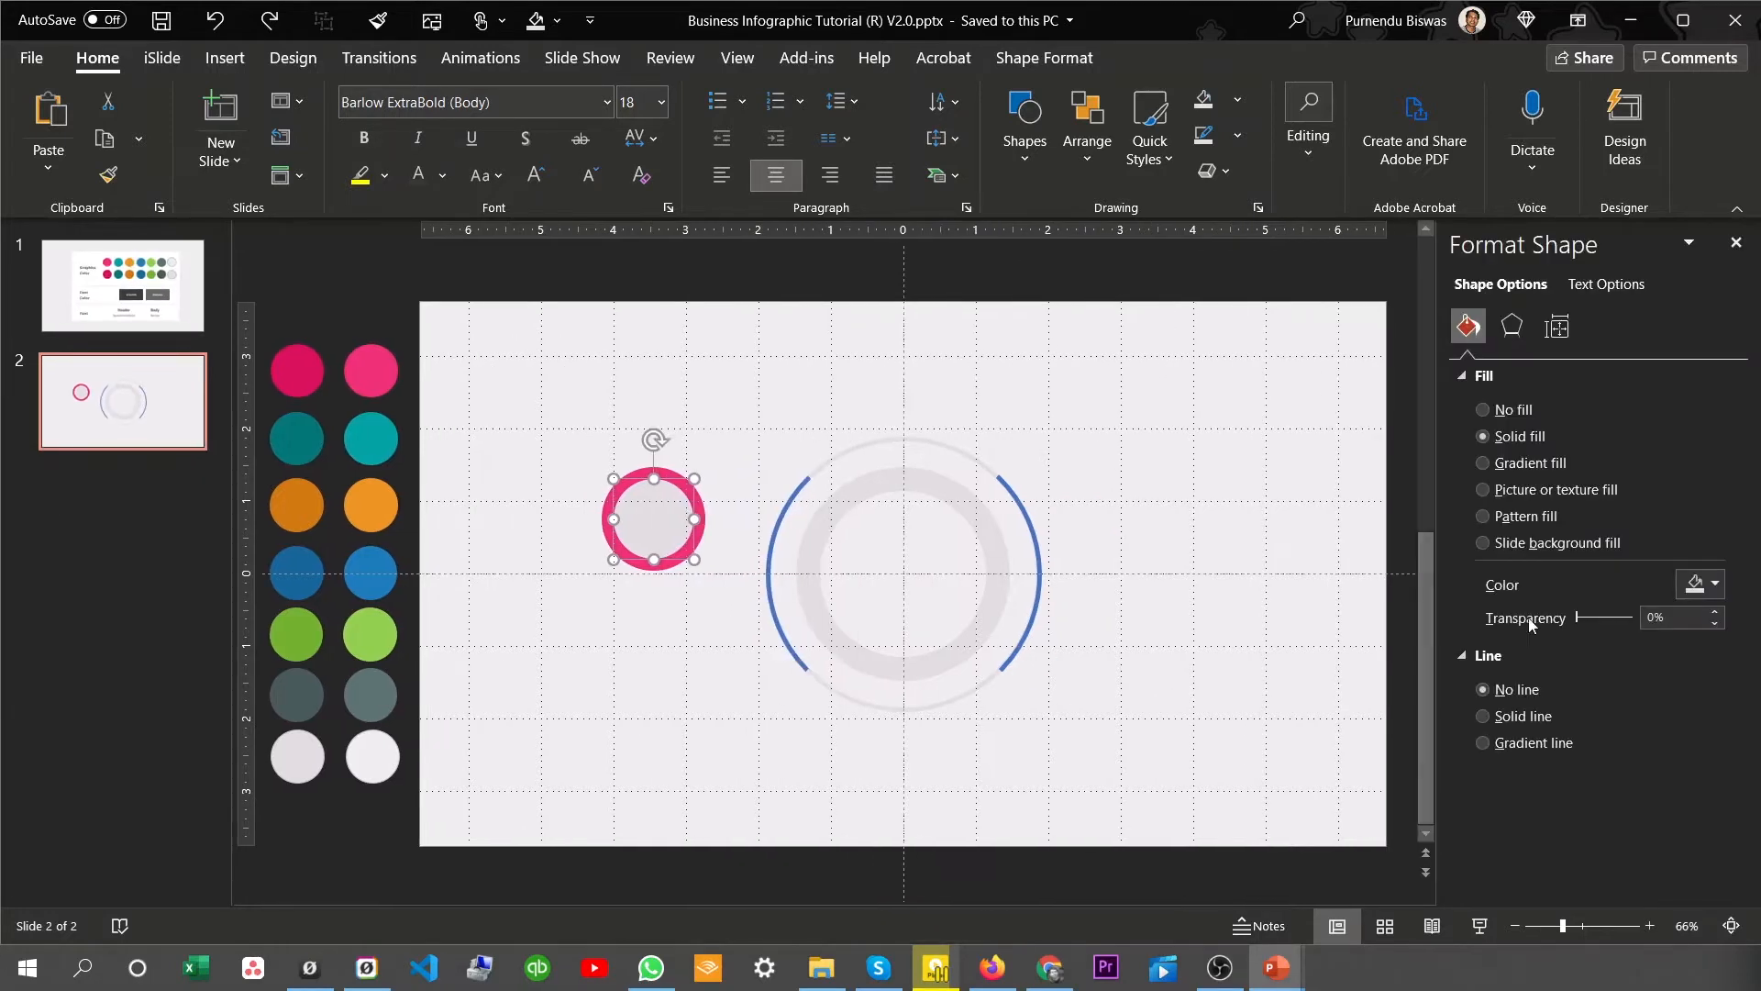
{"action": "left_click", "coordinate": [1484, 464]}
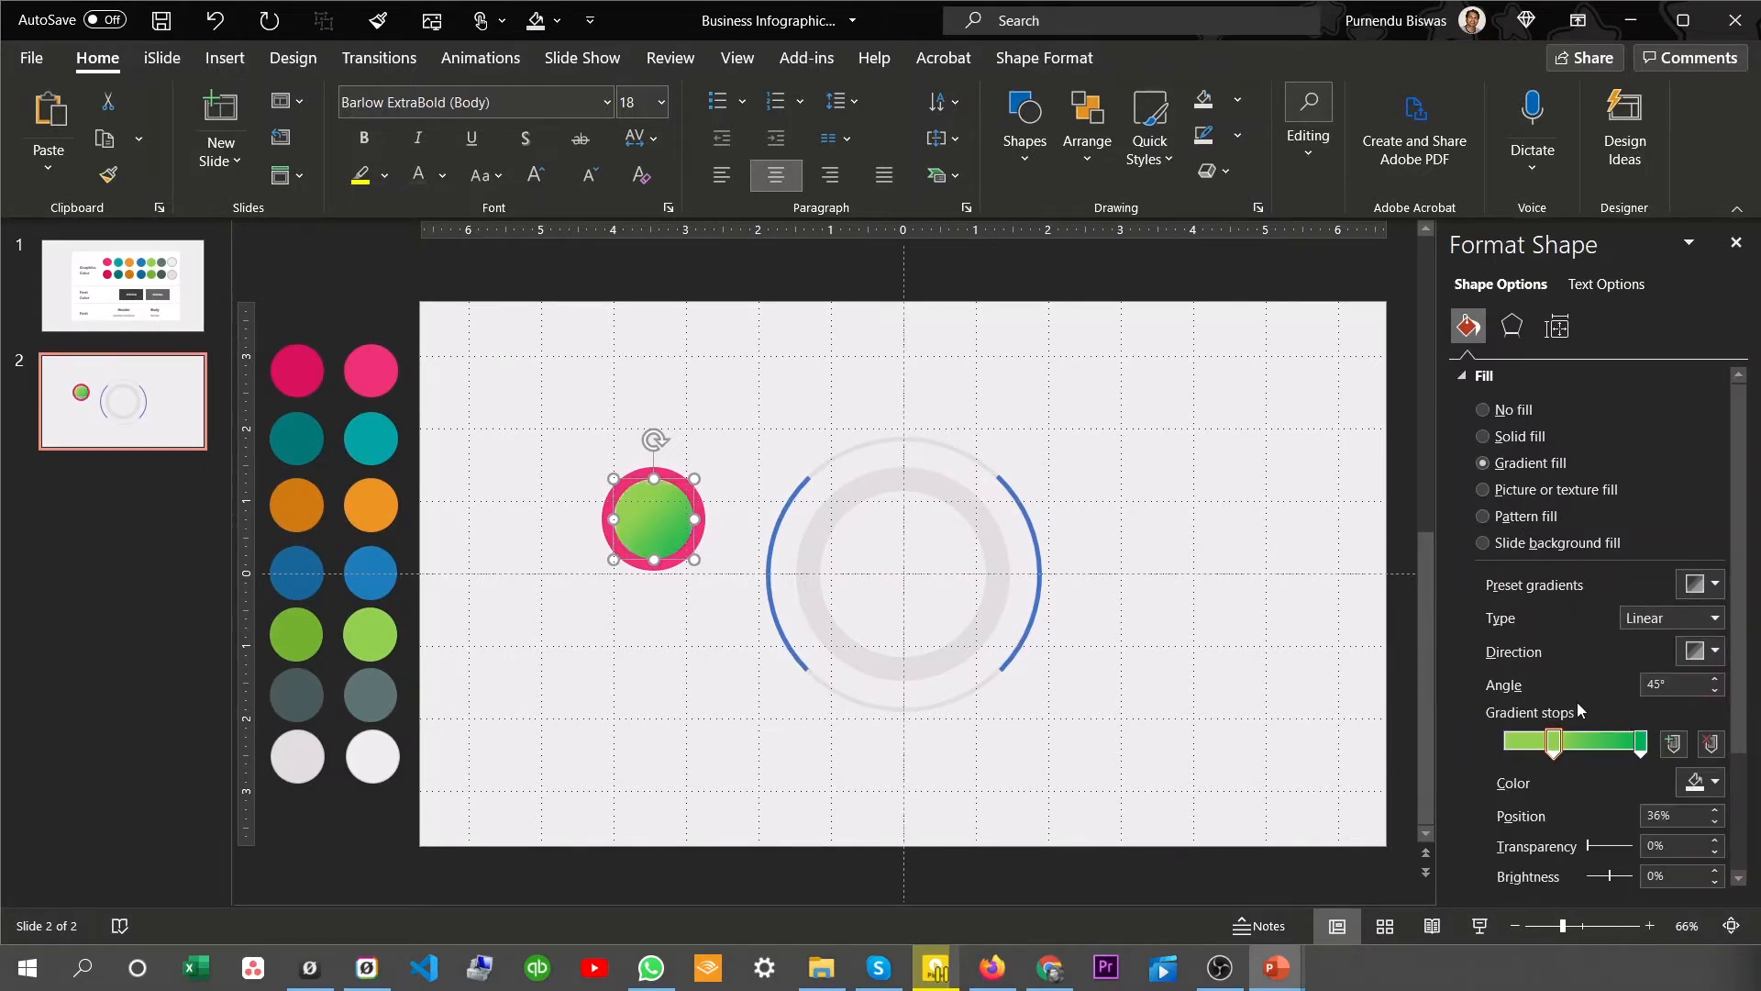
{"action": "left_click", "coordinate": [1714, 617]}
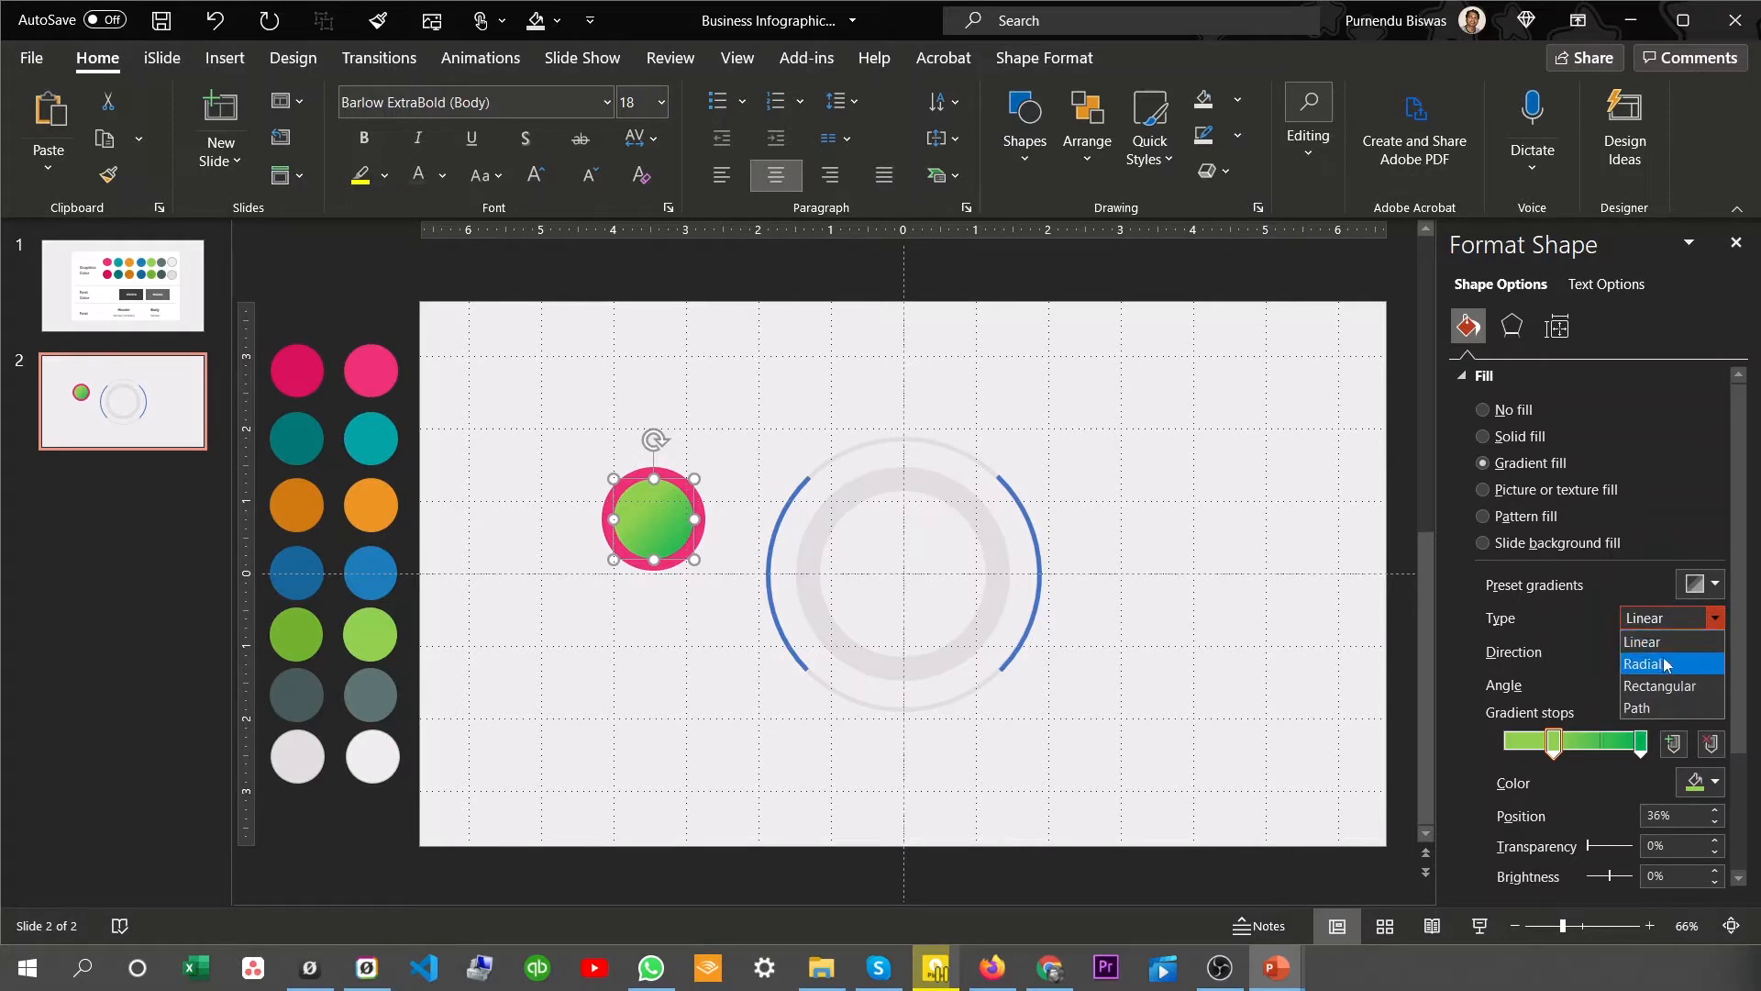
{"action": "left_click", "coordinate": [1667, 665]}
{"action": "left_click", "coordinate": [1706, 651]}
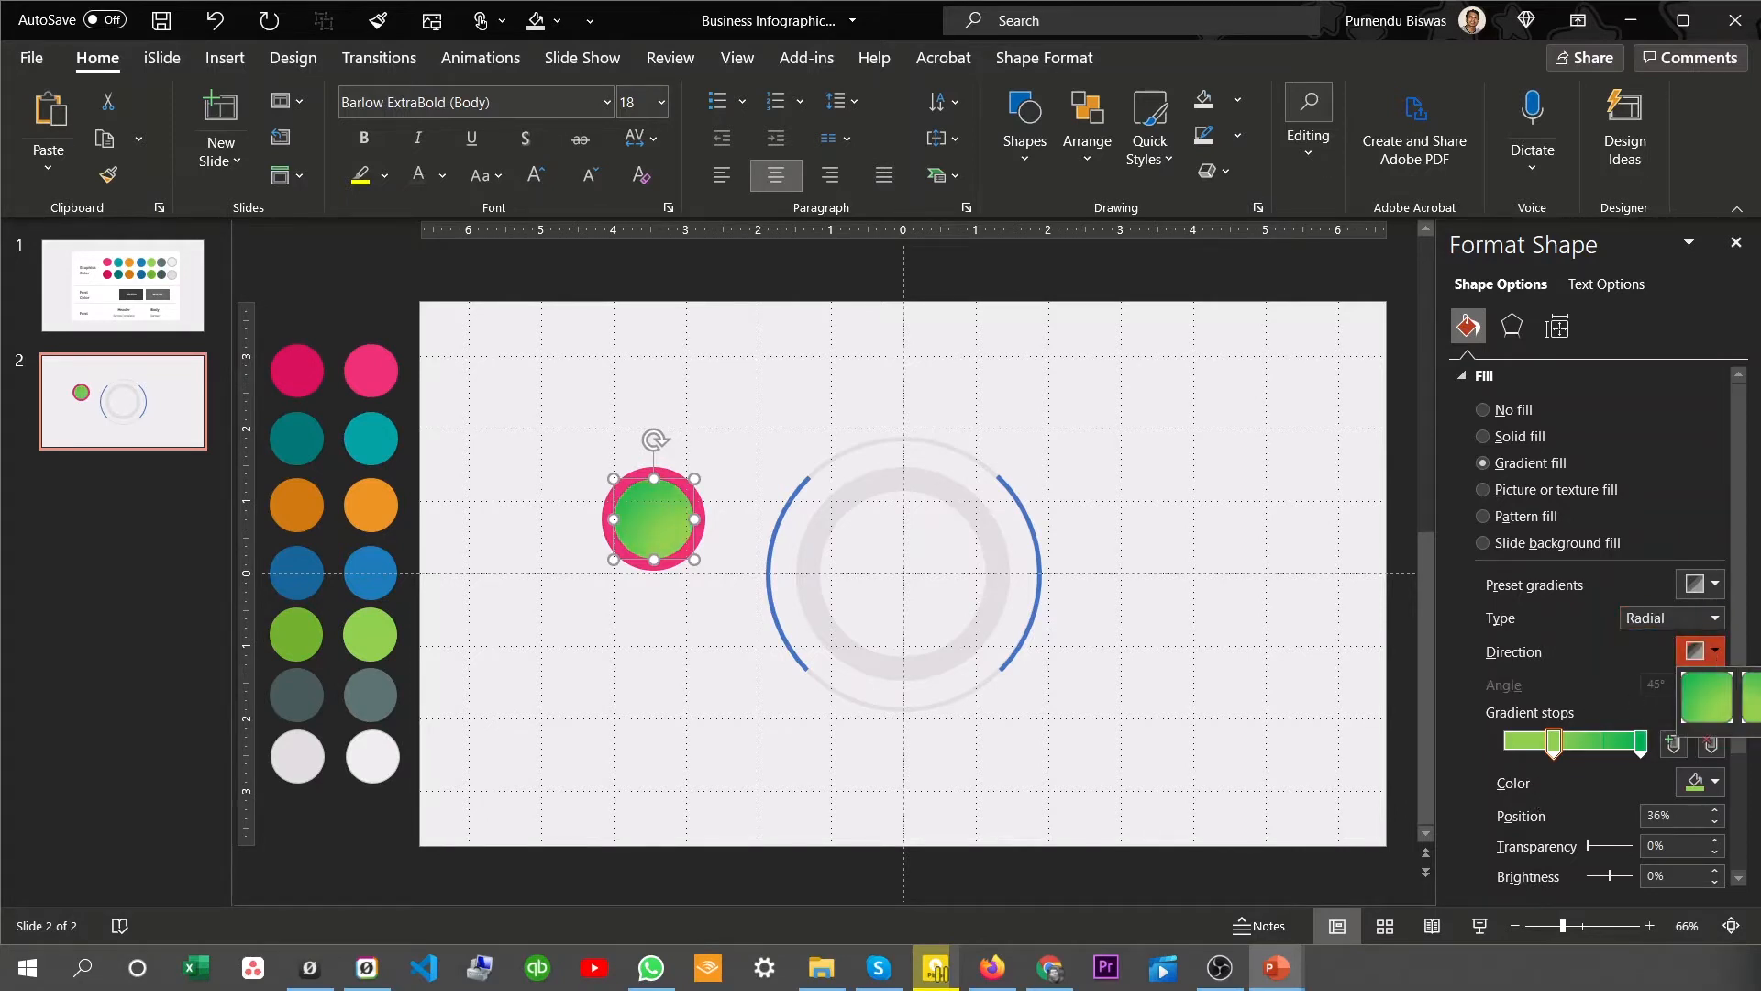
{"action": "left_click", "coordinate": [1760, 697]}
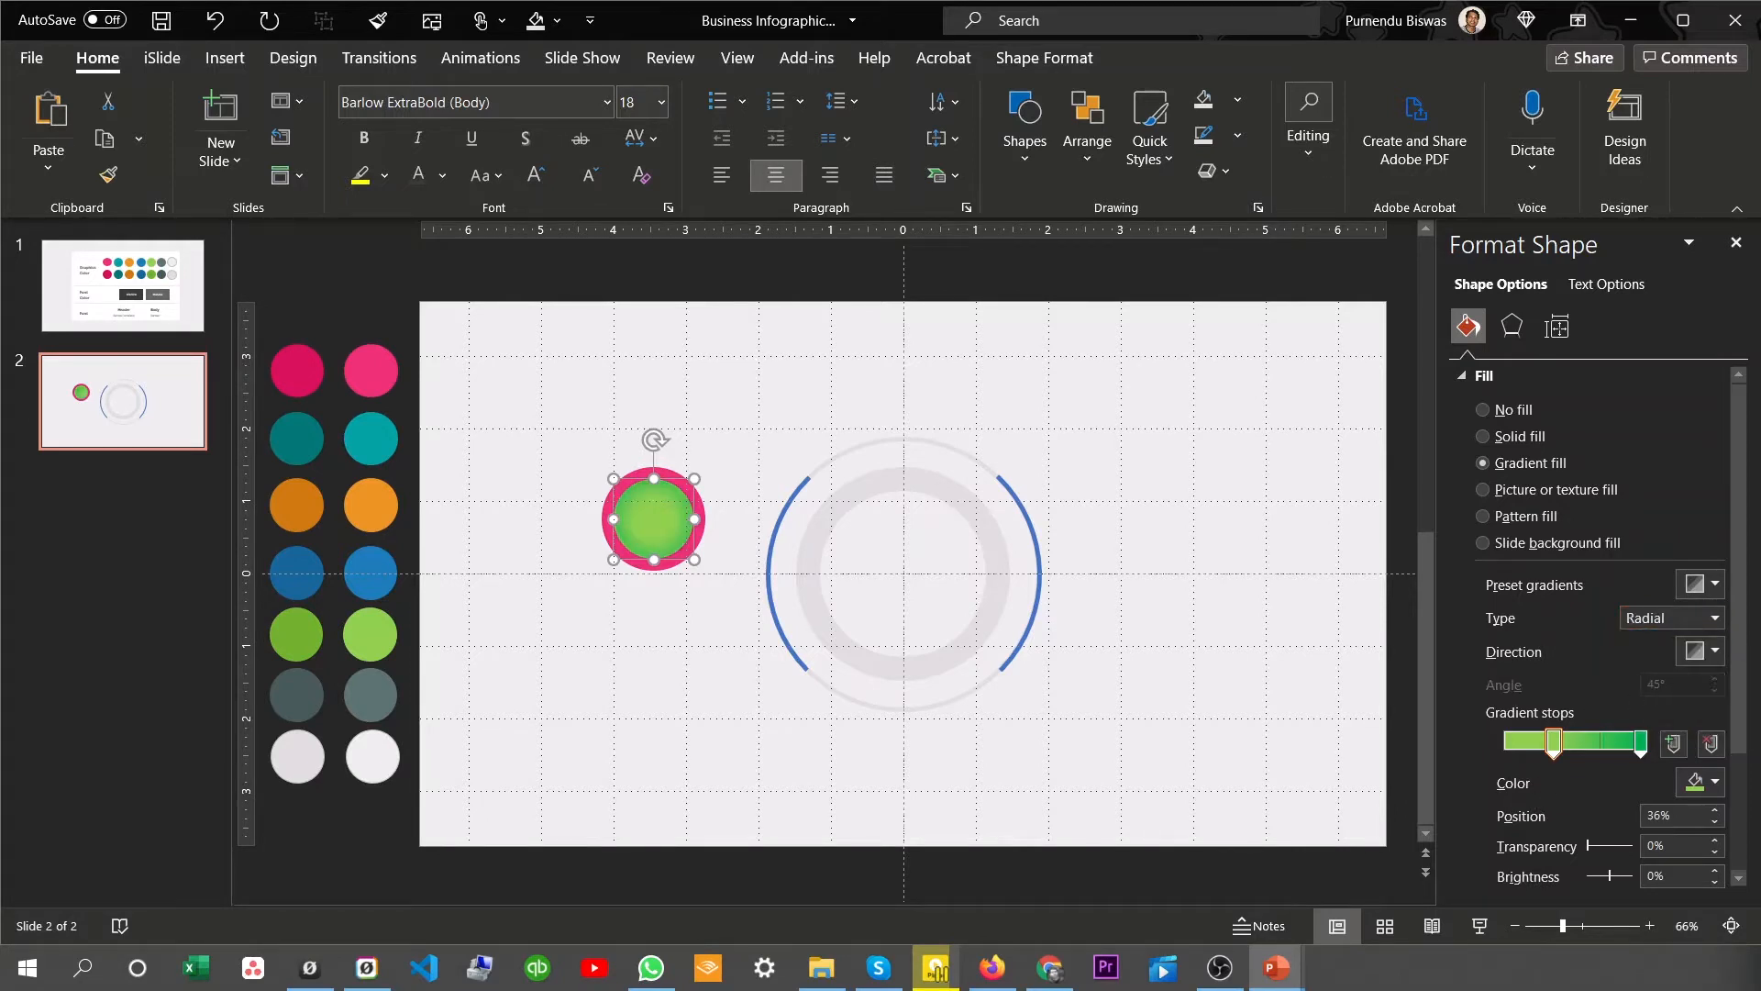
Colour the 36% gradient stop with the light slide background colour using the Eyedropper
{"action": "left_click", "coordinate": [1555, 742]}
{"action": "left_click", "coordinate": [1701, 781]}
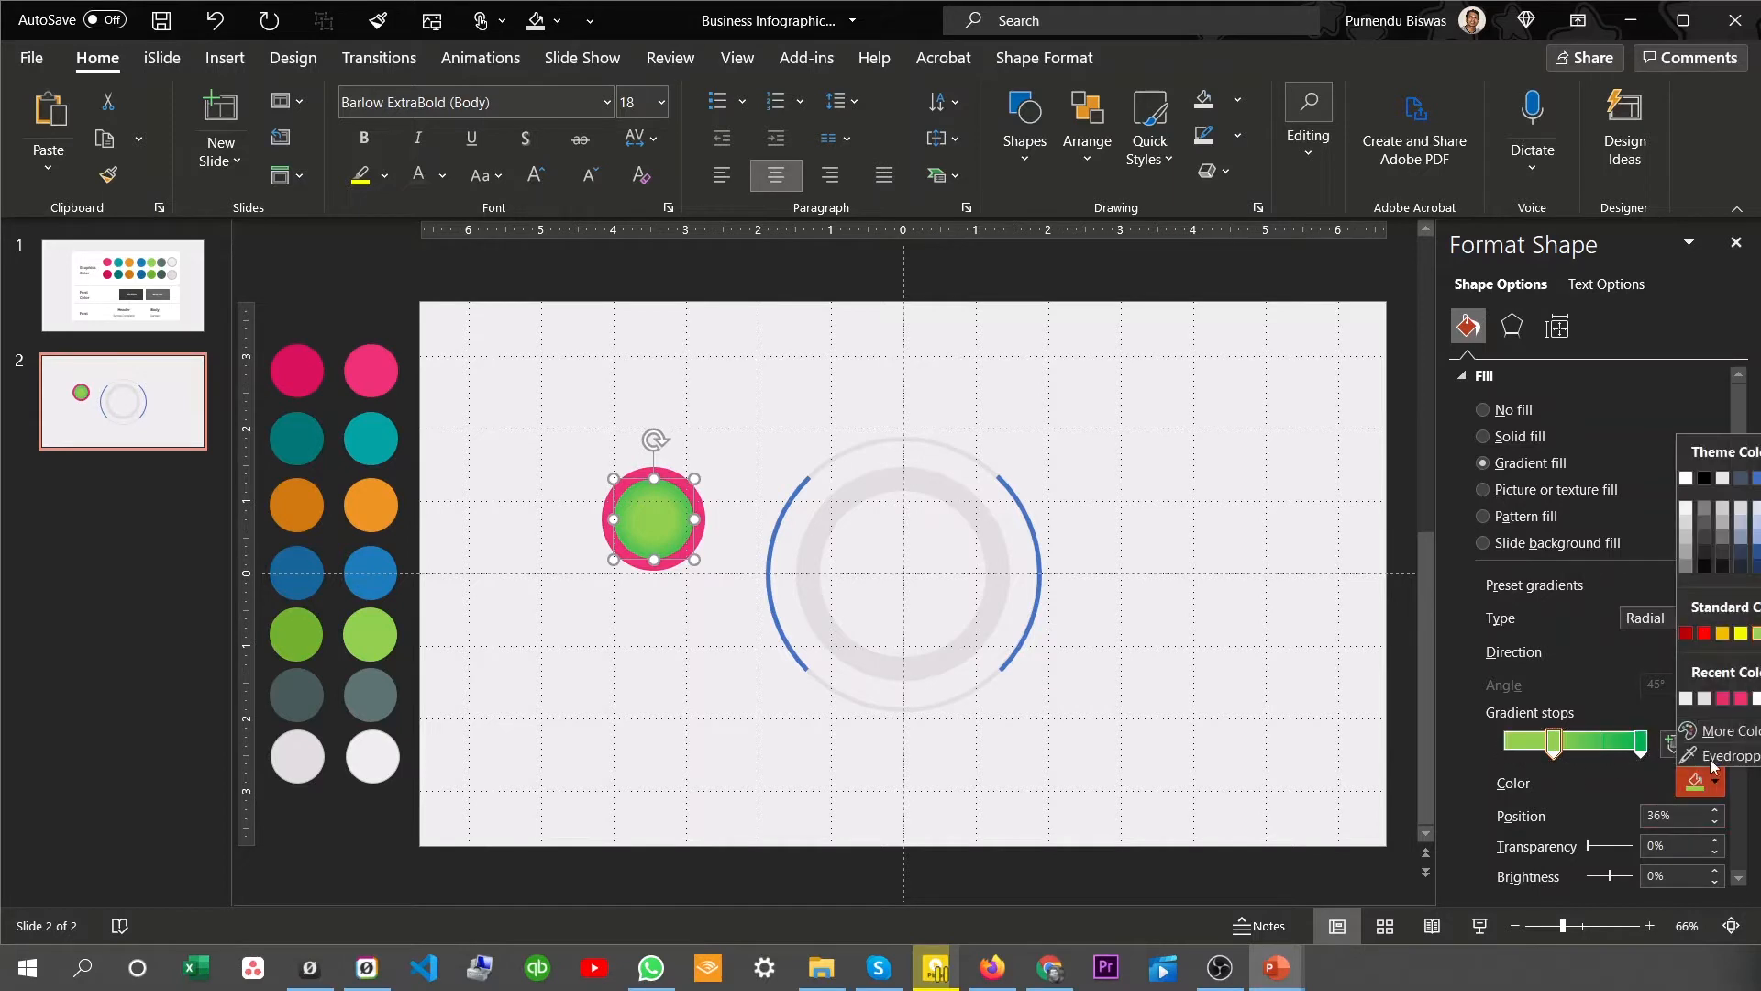
{"action": "left_click", "coordinate": [1706, 759]}
{"action": "left_click", "coordinate": [1088, 455]}
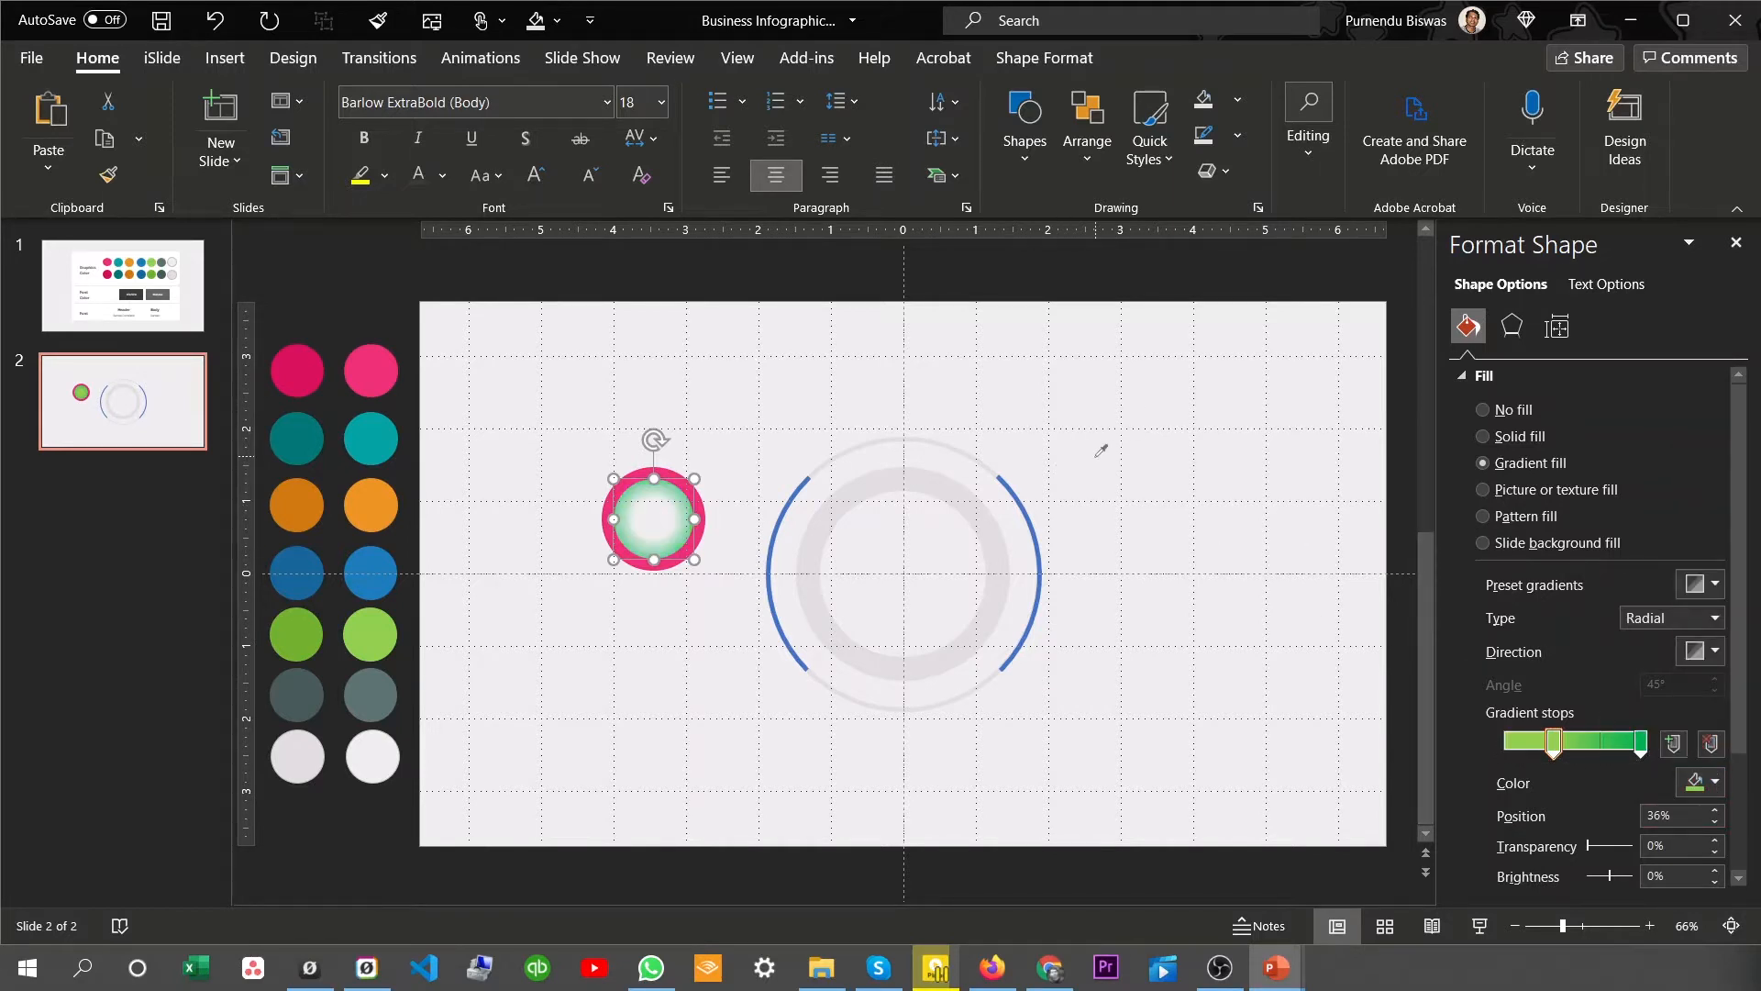
Set the 100% gradient stop to the custom grey RGB 217, 217, 217
{"action": "left_click", "coordinate": [1641, 741]}
{"action": "left_click", "coordinate": [1708, 783]}
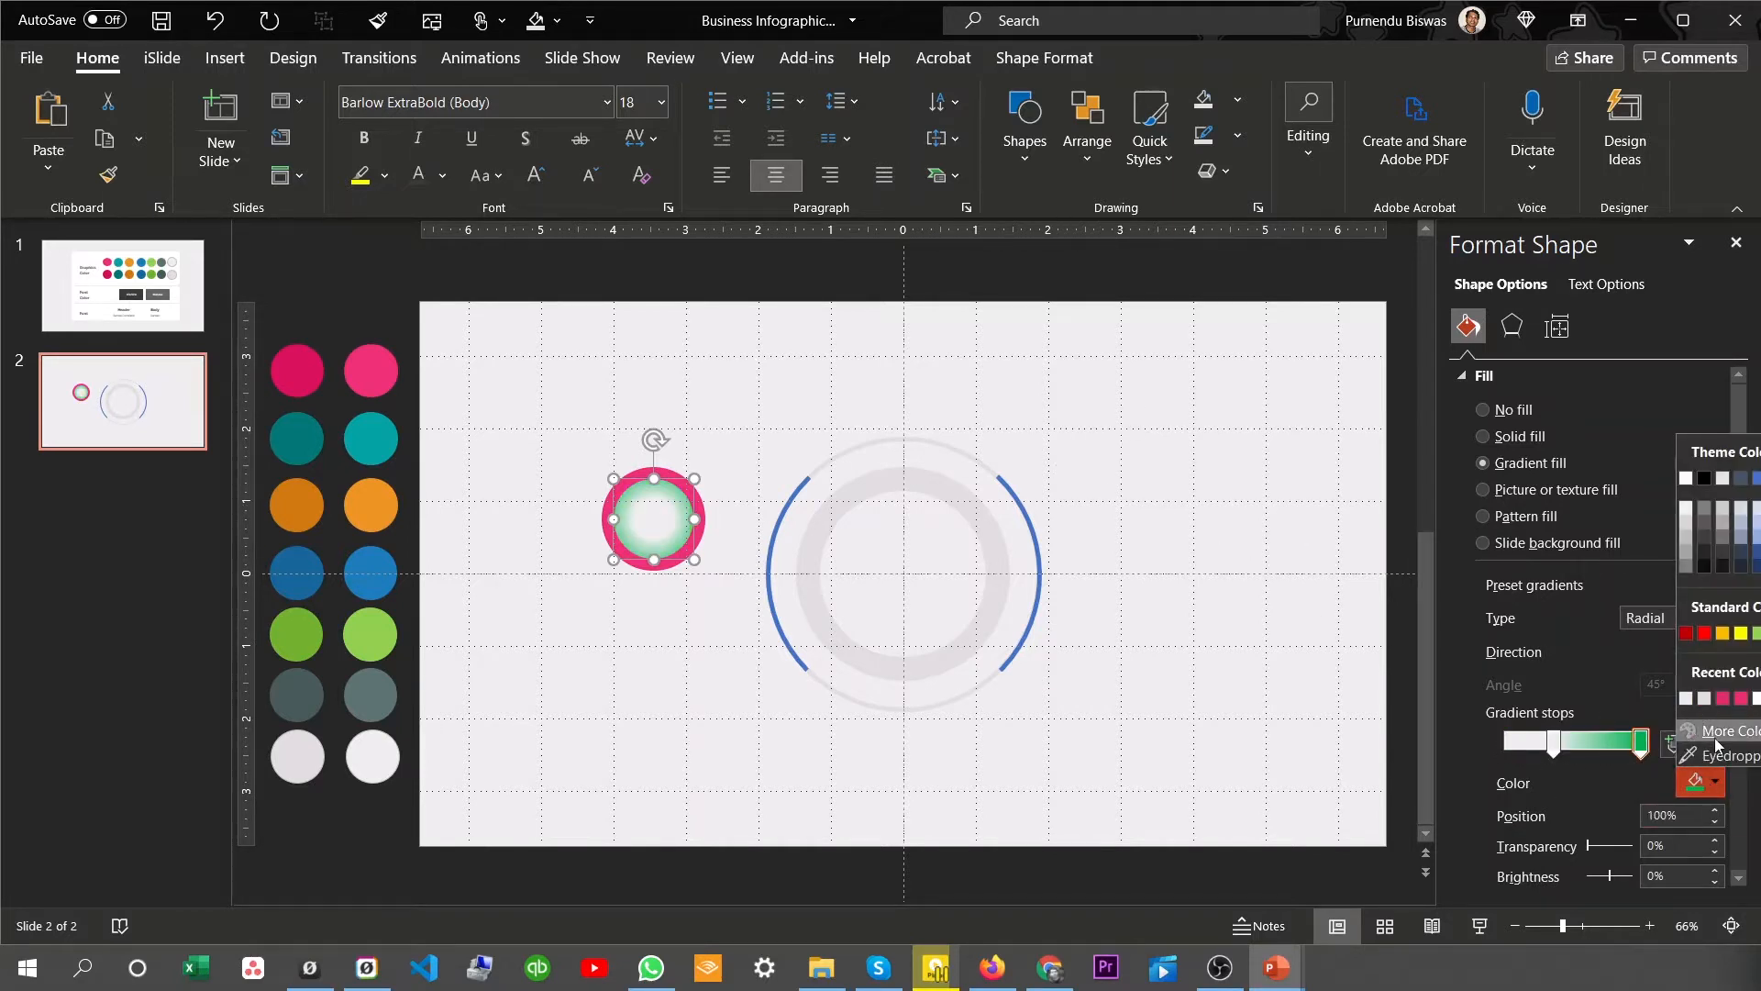
{"action": "left_click", "coordinate": [1696, 730]}
{"action": "left_click", "coordinate": [1026, 526]}
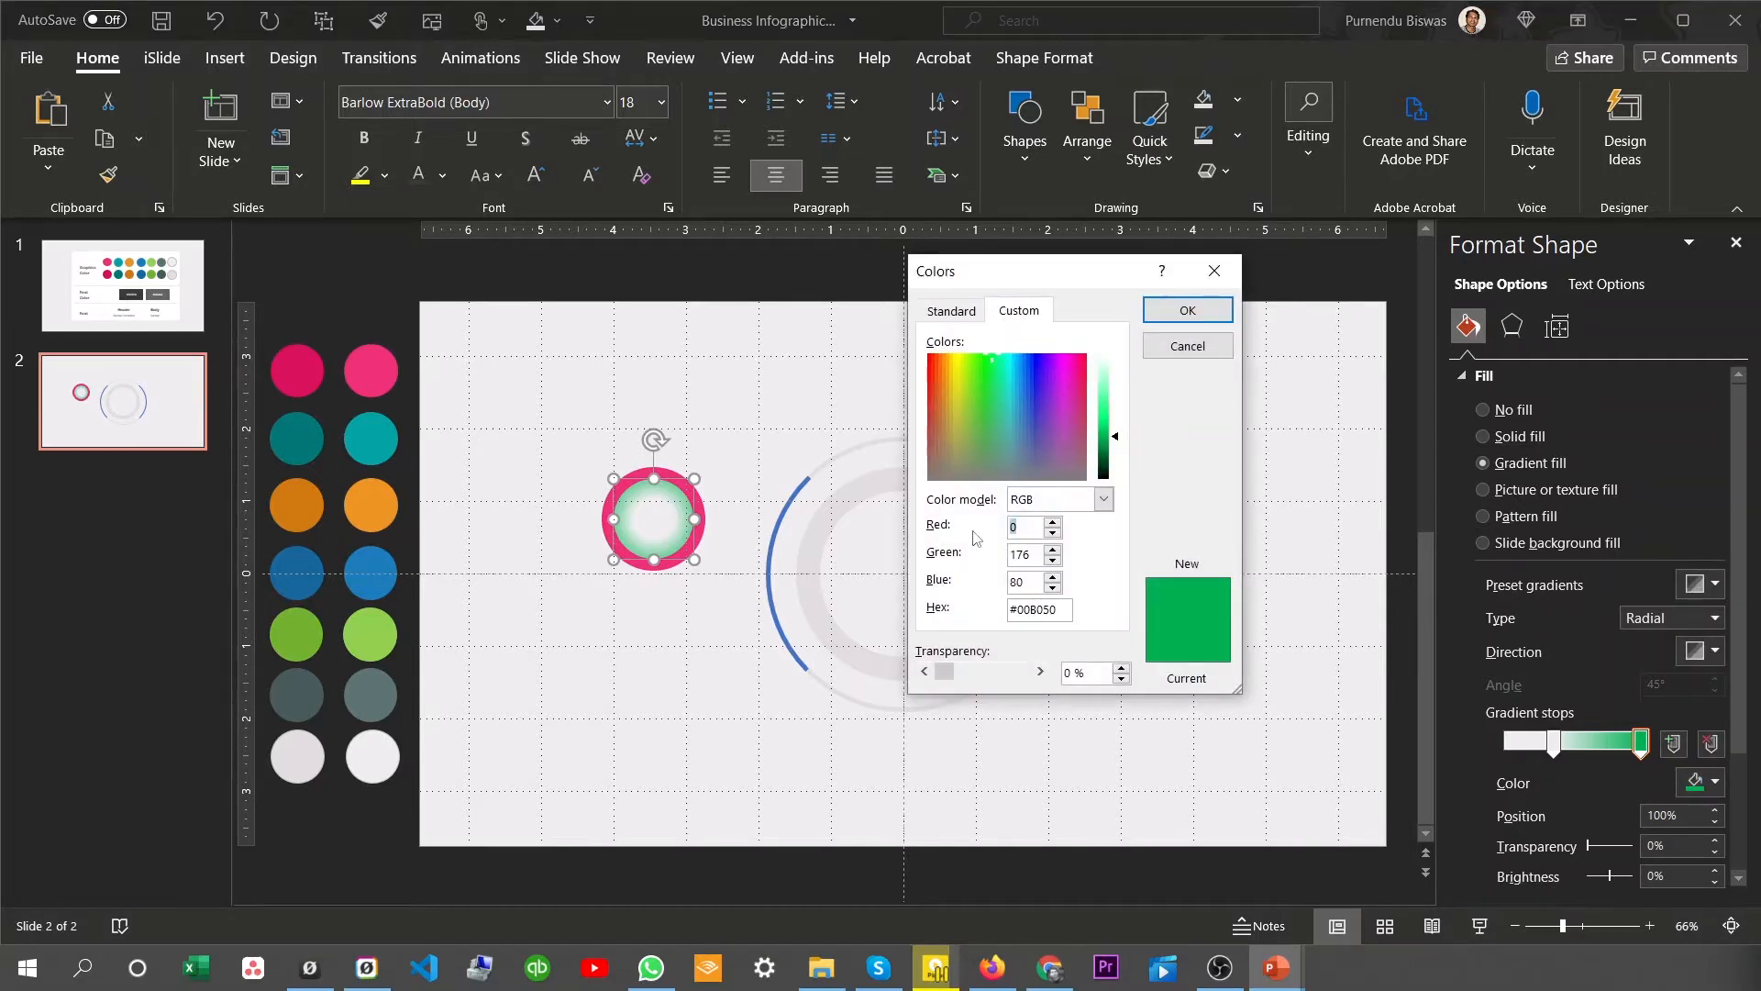
{"action": "type", "text": "217"}
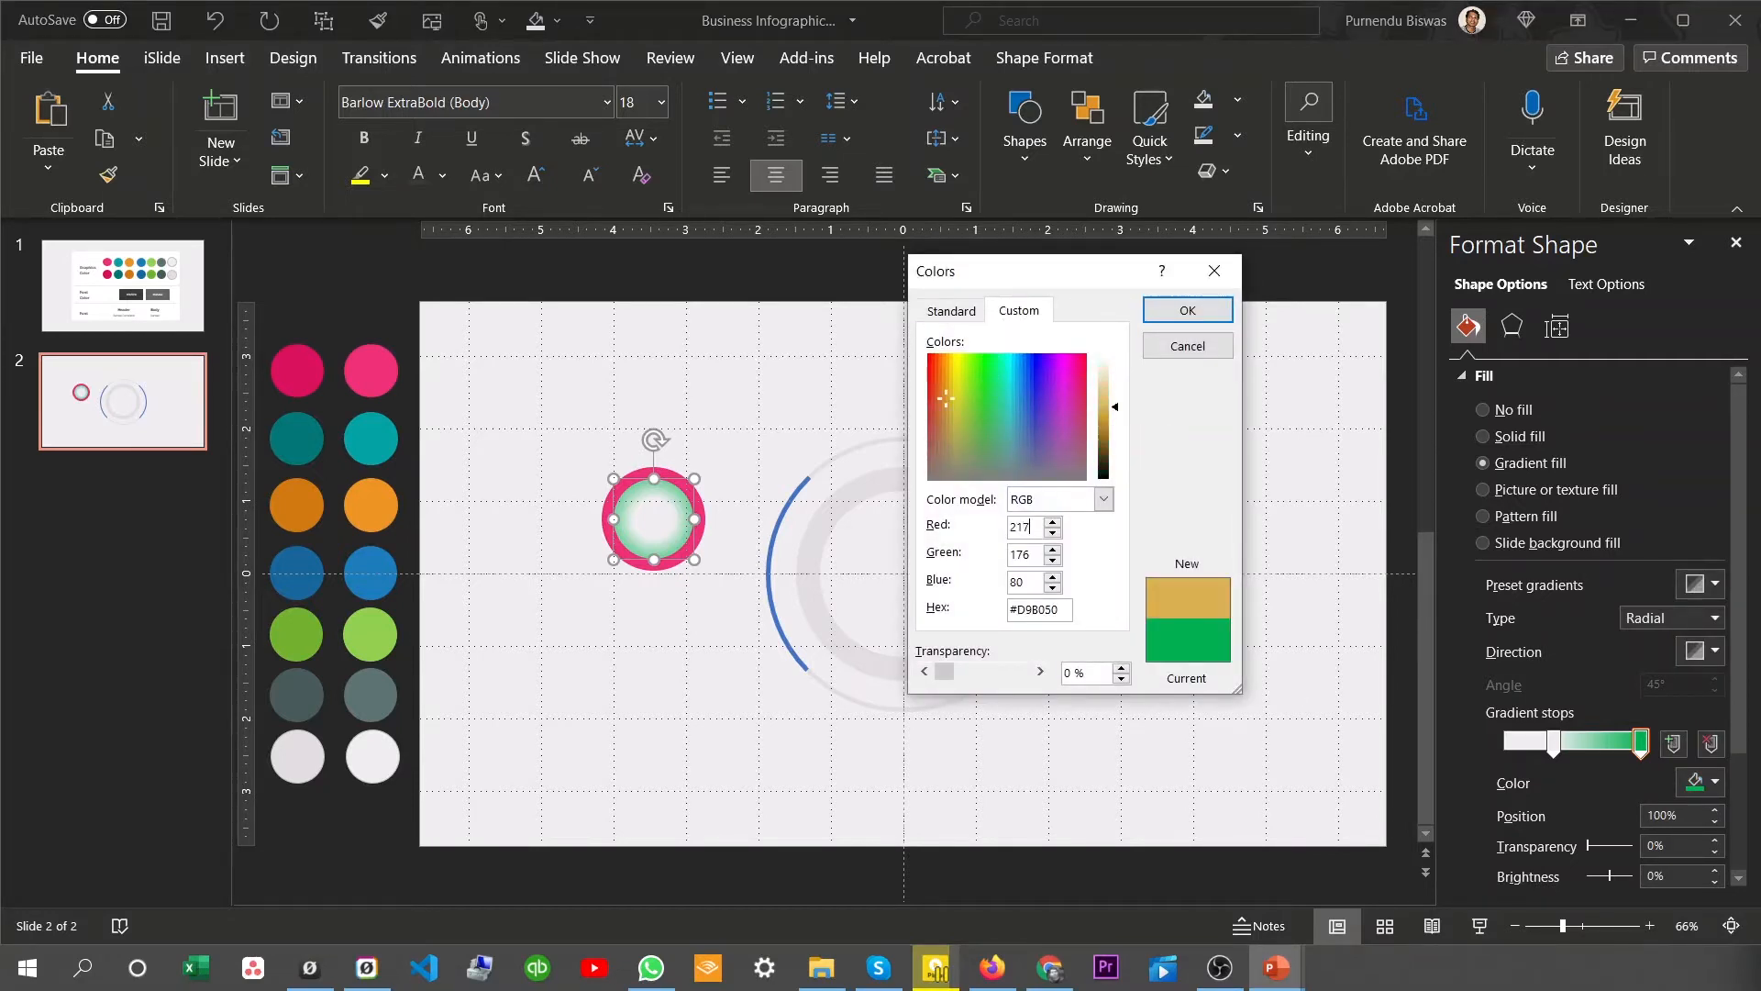
{"action": "key", "text": "Tab"}
{"action": "type", "text": "217"}
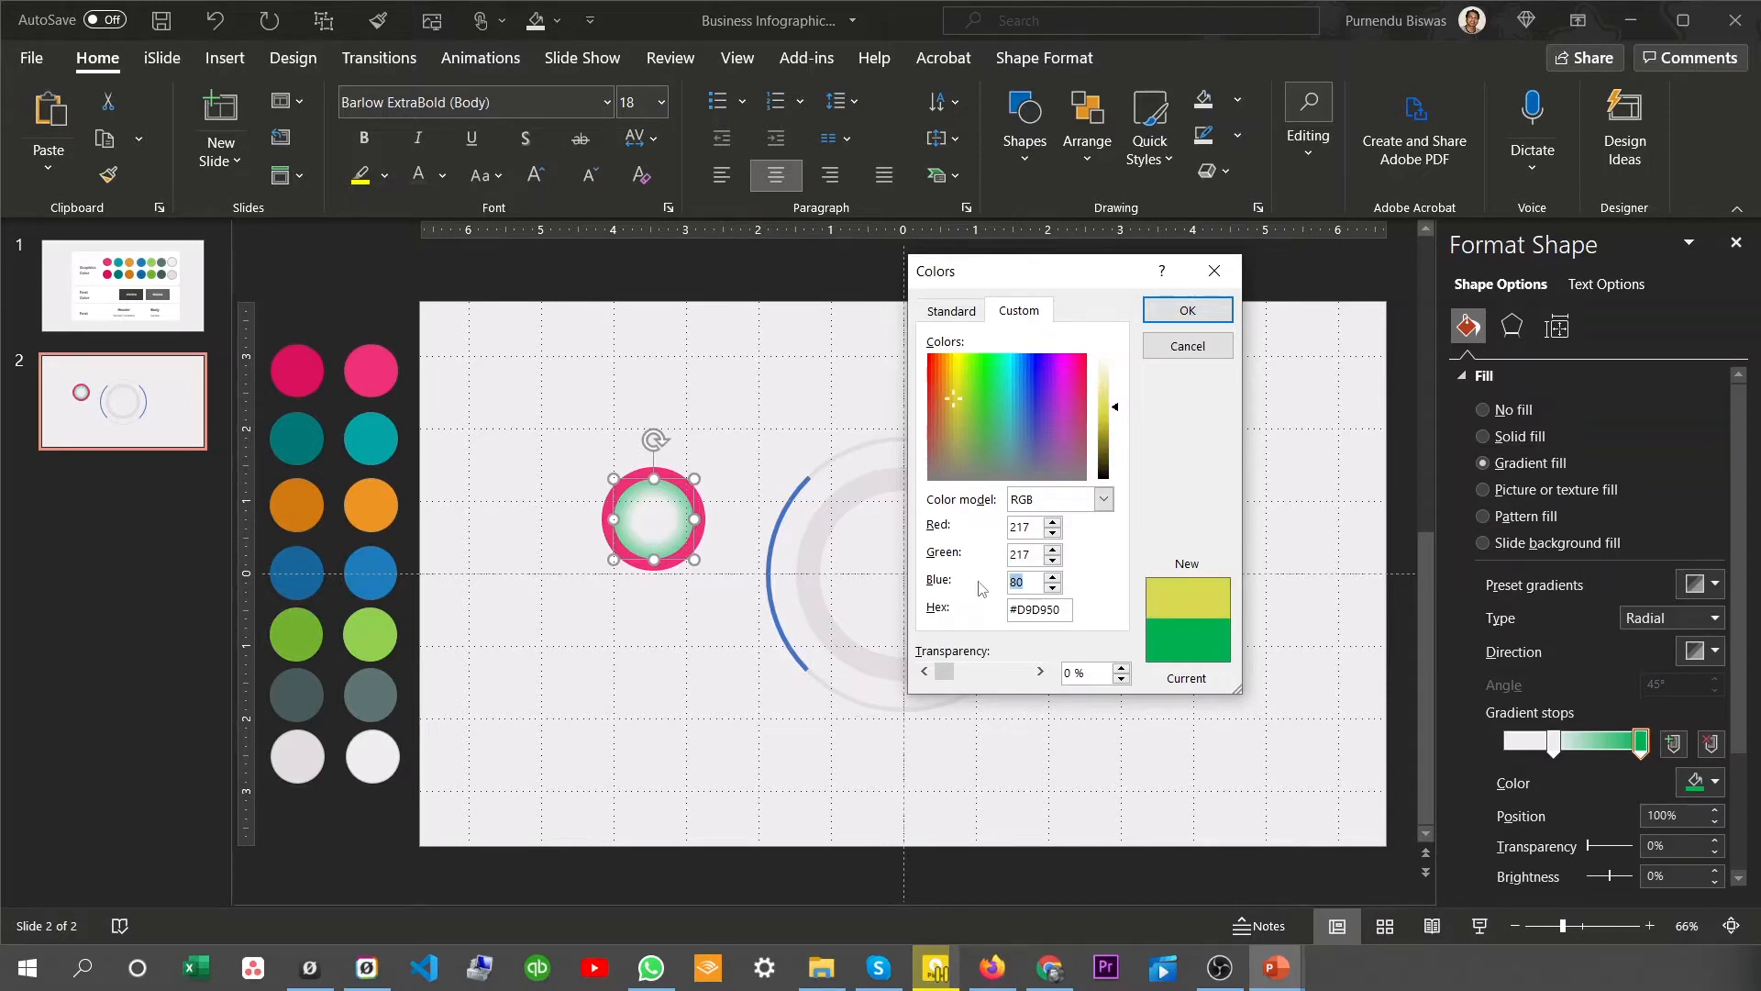
{"action": "type", "text": "217"}
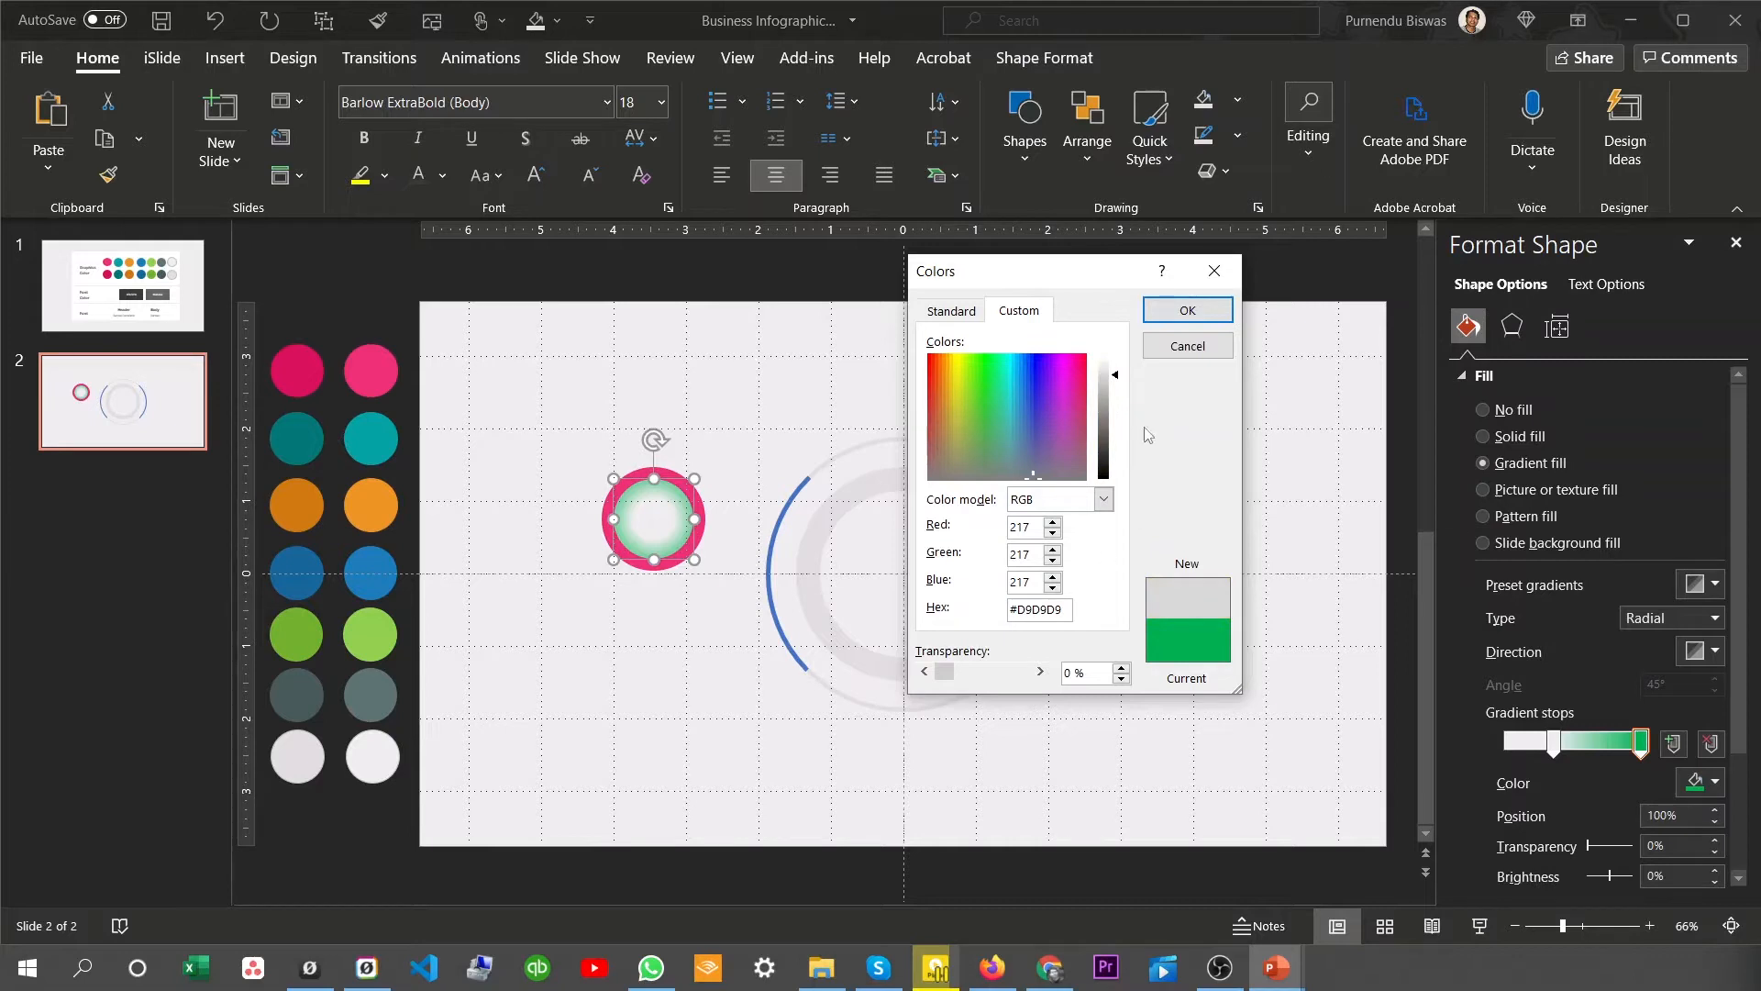
{"action": "left_click", "coordinate": [1187, 310]}
{"action": "left_click", "coordinate": [1040, 769]}
Add a solid outline to the inner gradient circle in the custom grey RGB 191, 191, 191
{"action": "left_click", "coordinate": [649, 537]}
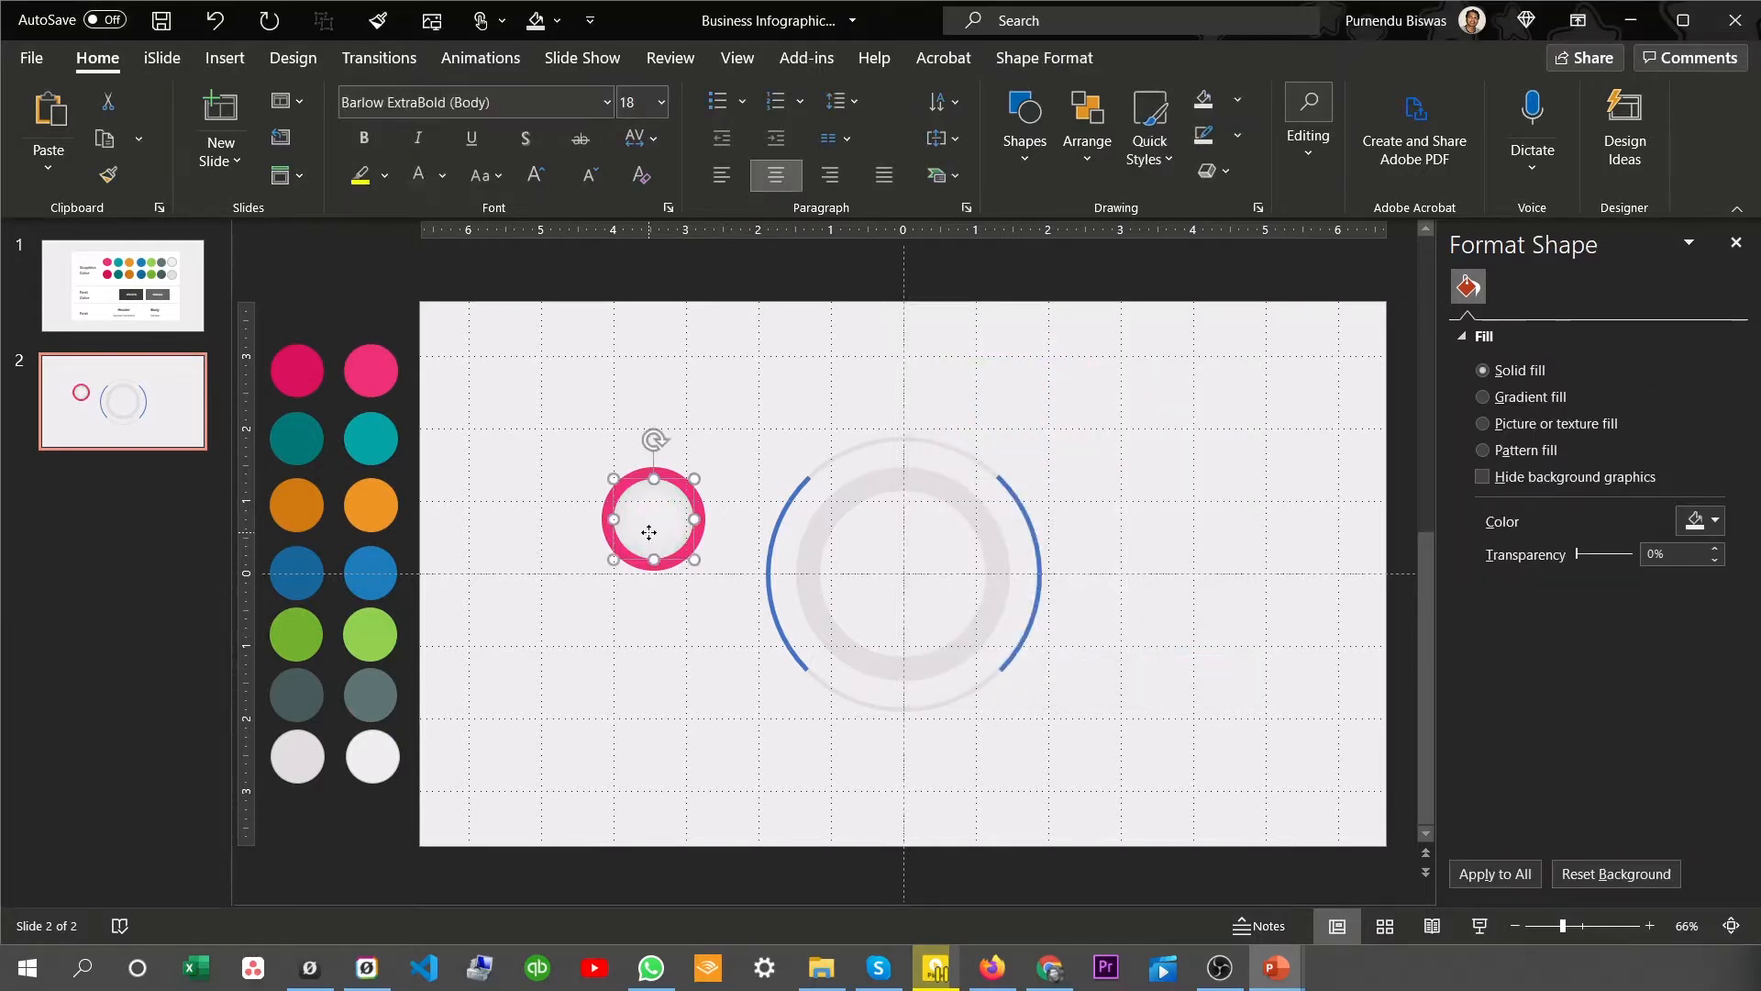
{"action": "scroll", "coordinate": [1740, 648], "scroll_direction": "down", "scroll_amount": 3}
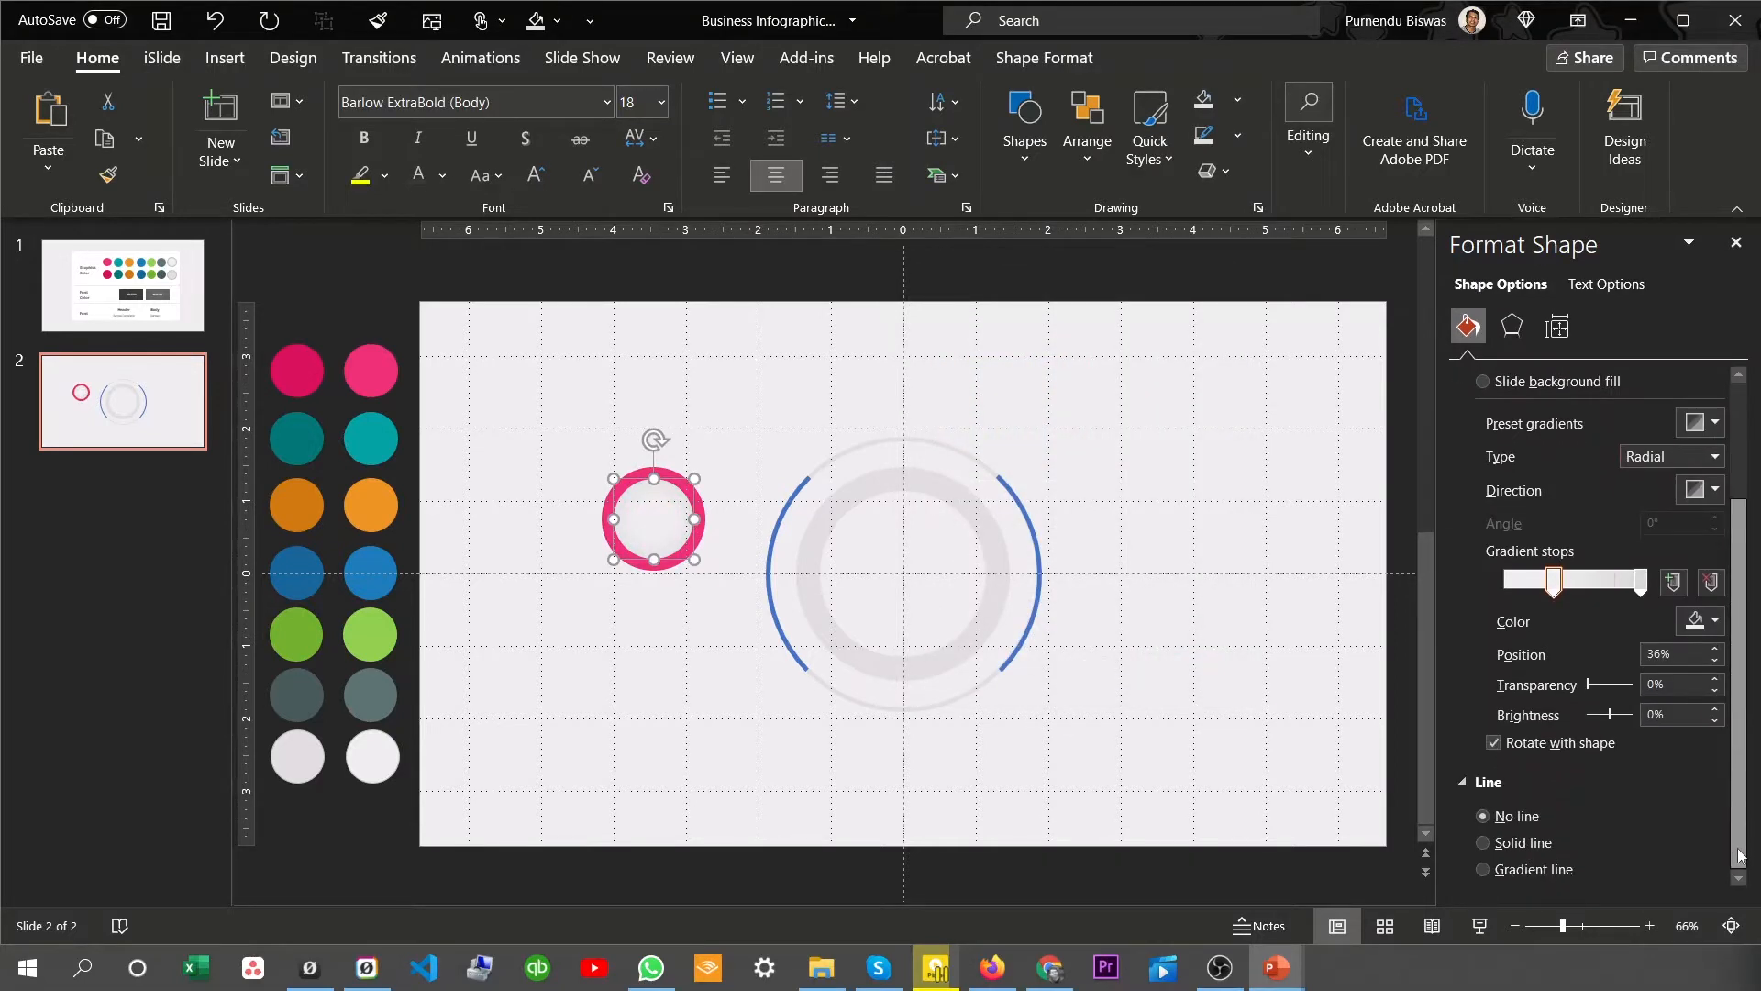
{"action": "left_click_drag", "start_coordinate": [1744, 687], "coordinate": [1745, 806]}
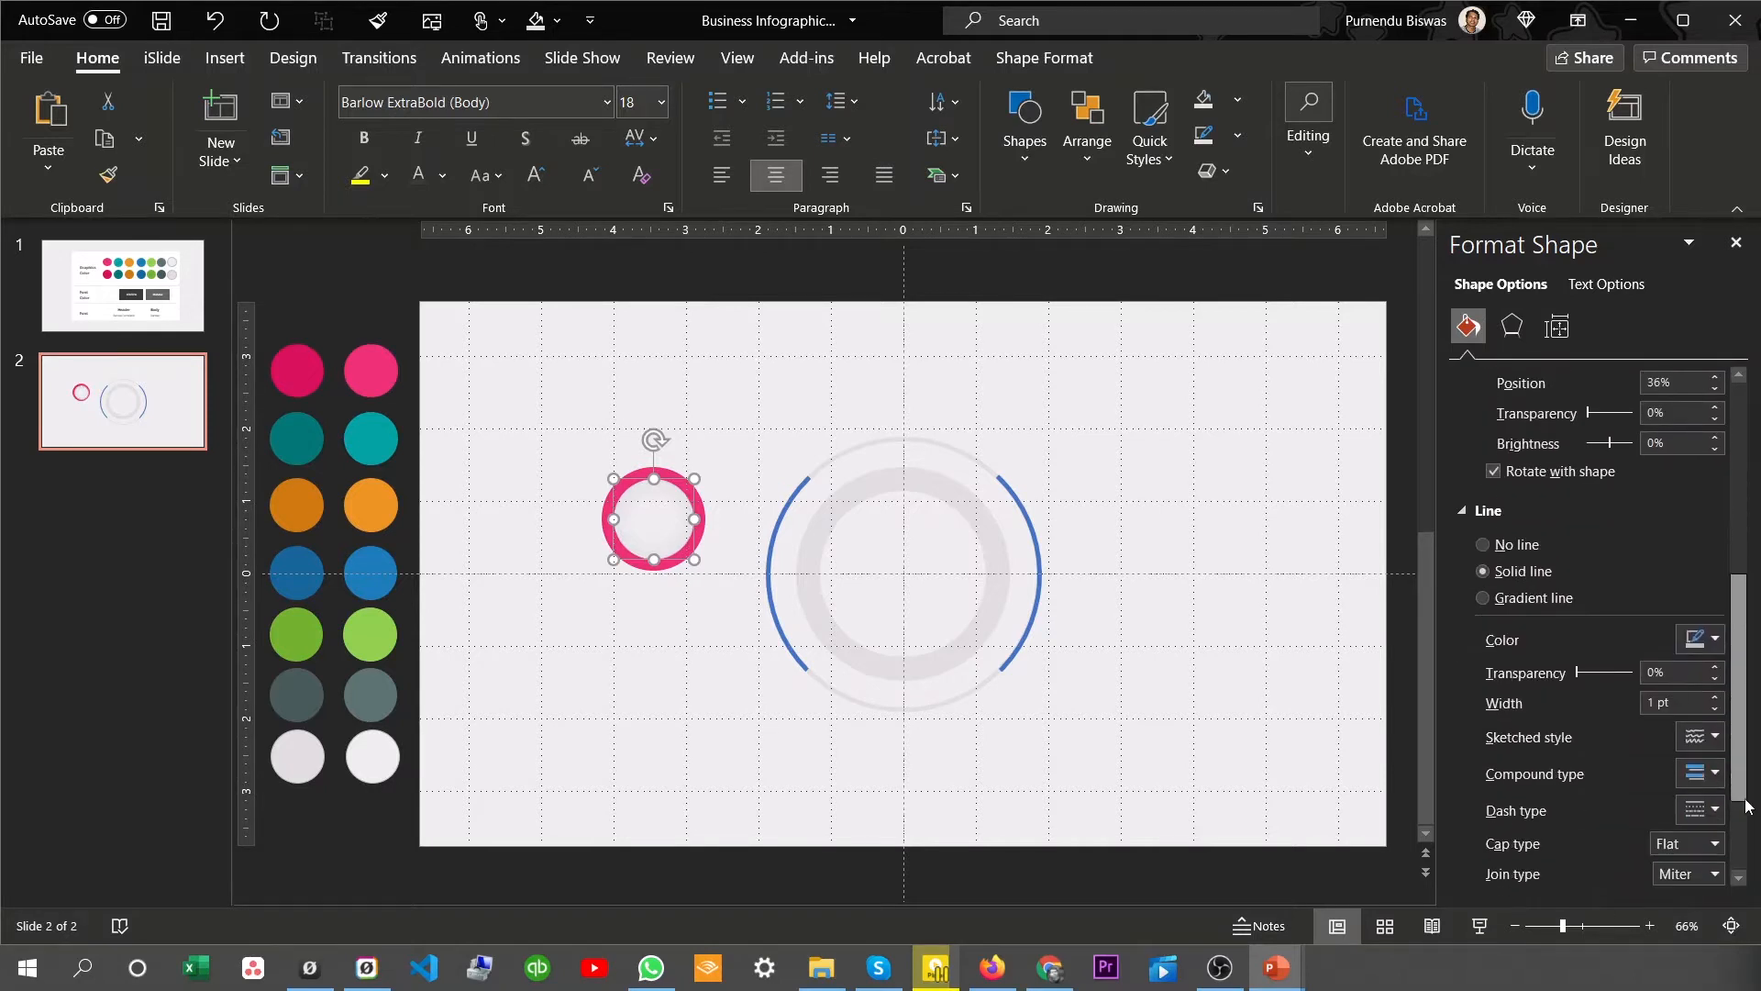
{"action": "left_click", "coordinate": [1711, 639]}
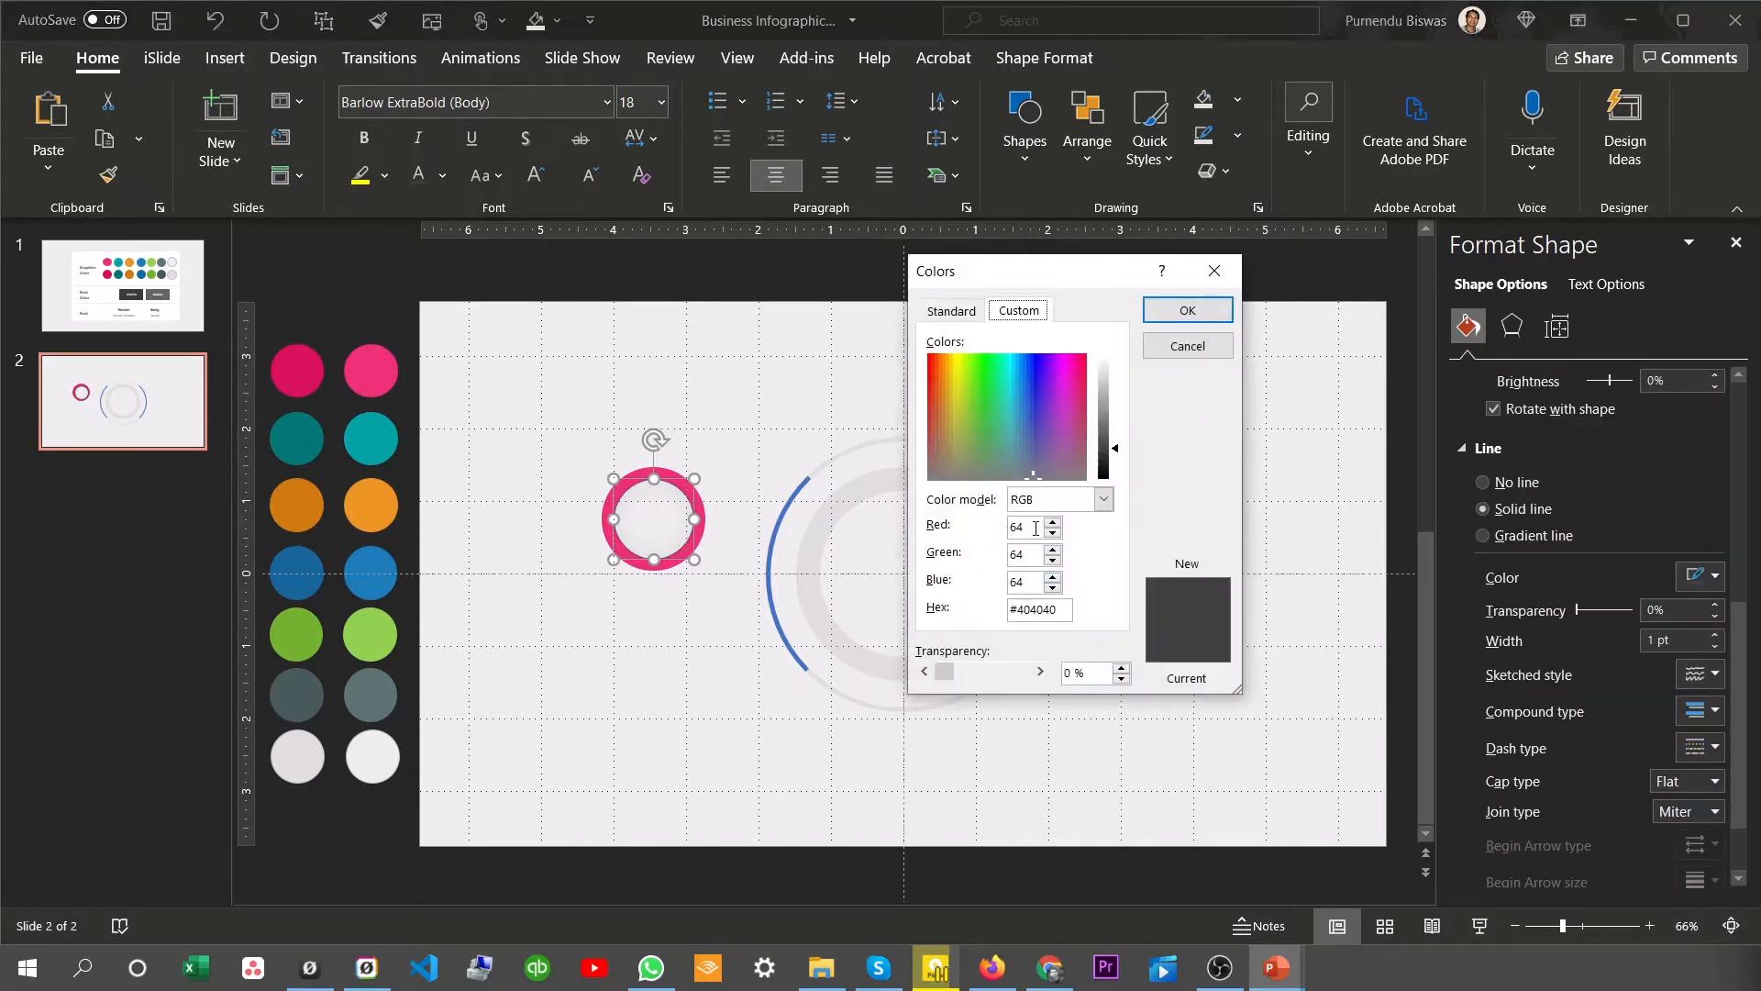
{"action": "double_click", "coordinate": [1036, 528]}
{"action": "type", "text": "191"}
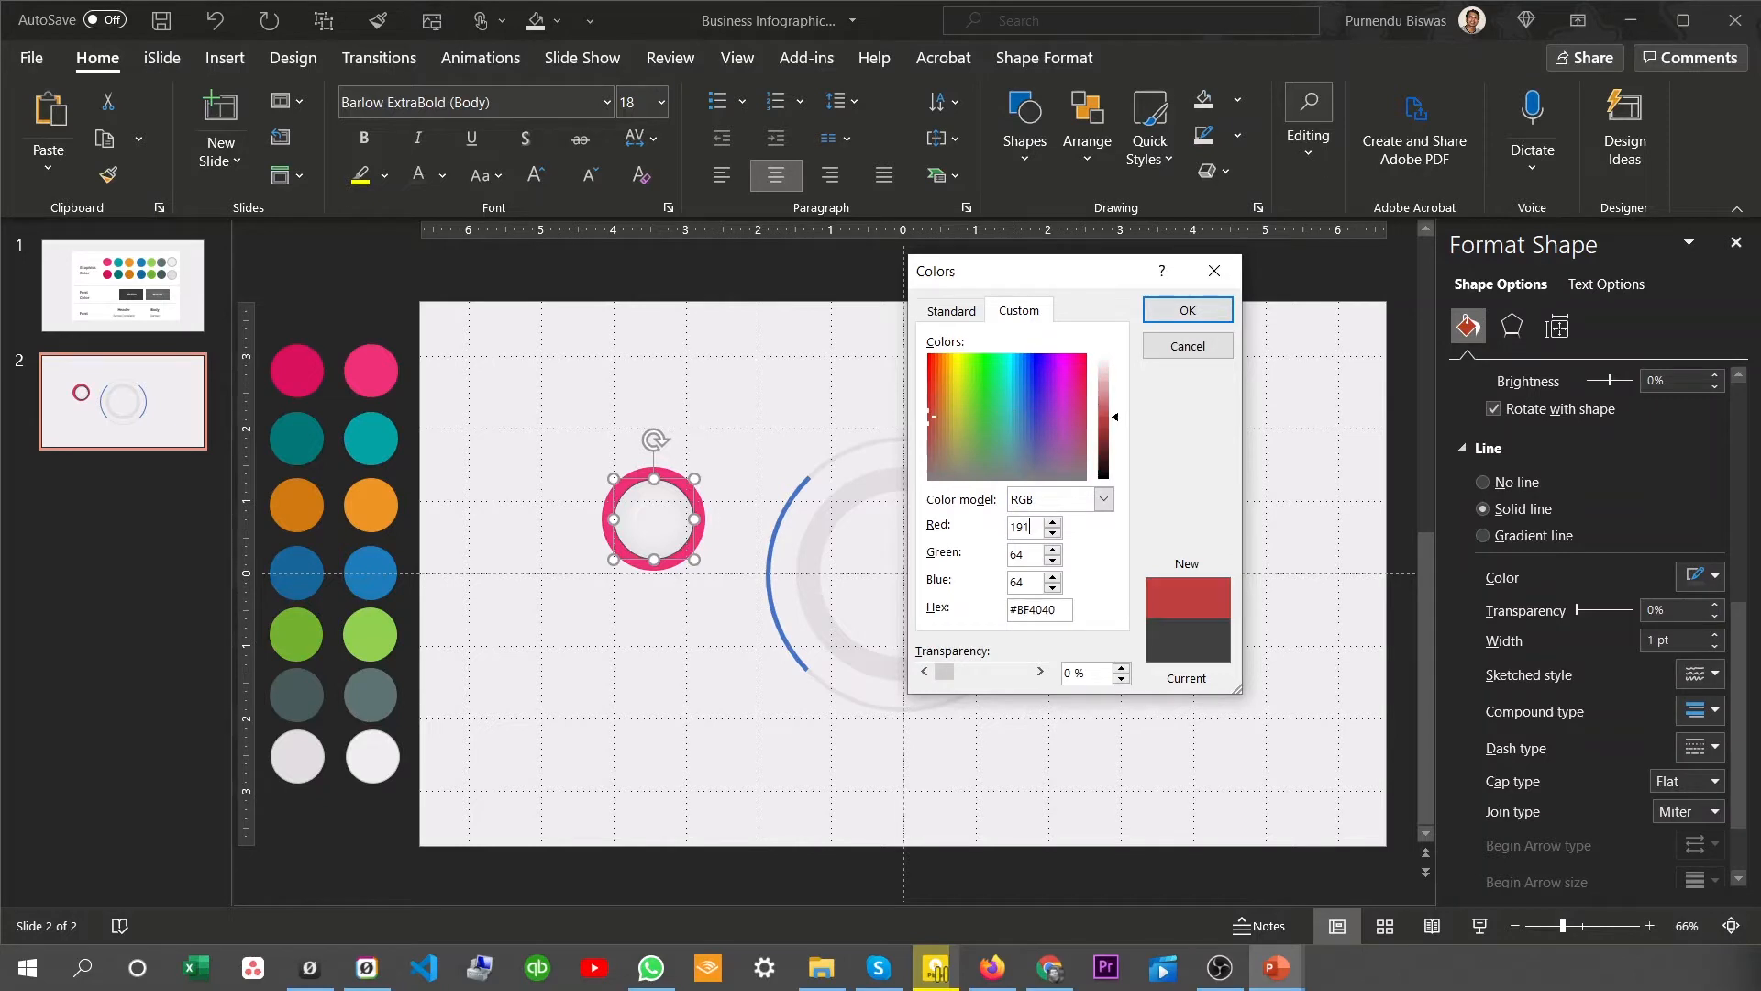
{"action": "type", "text": "191"}
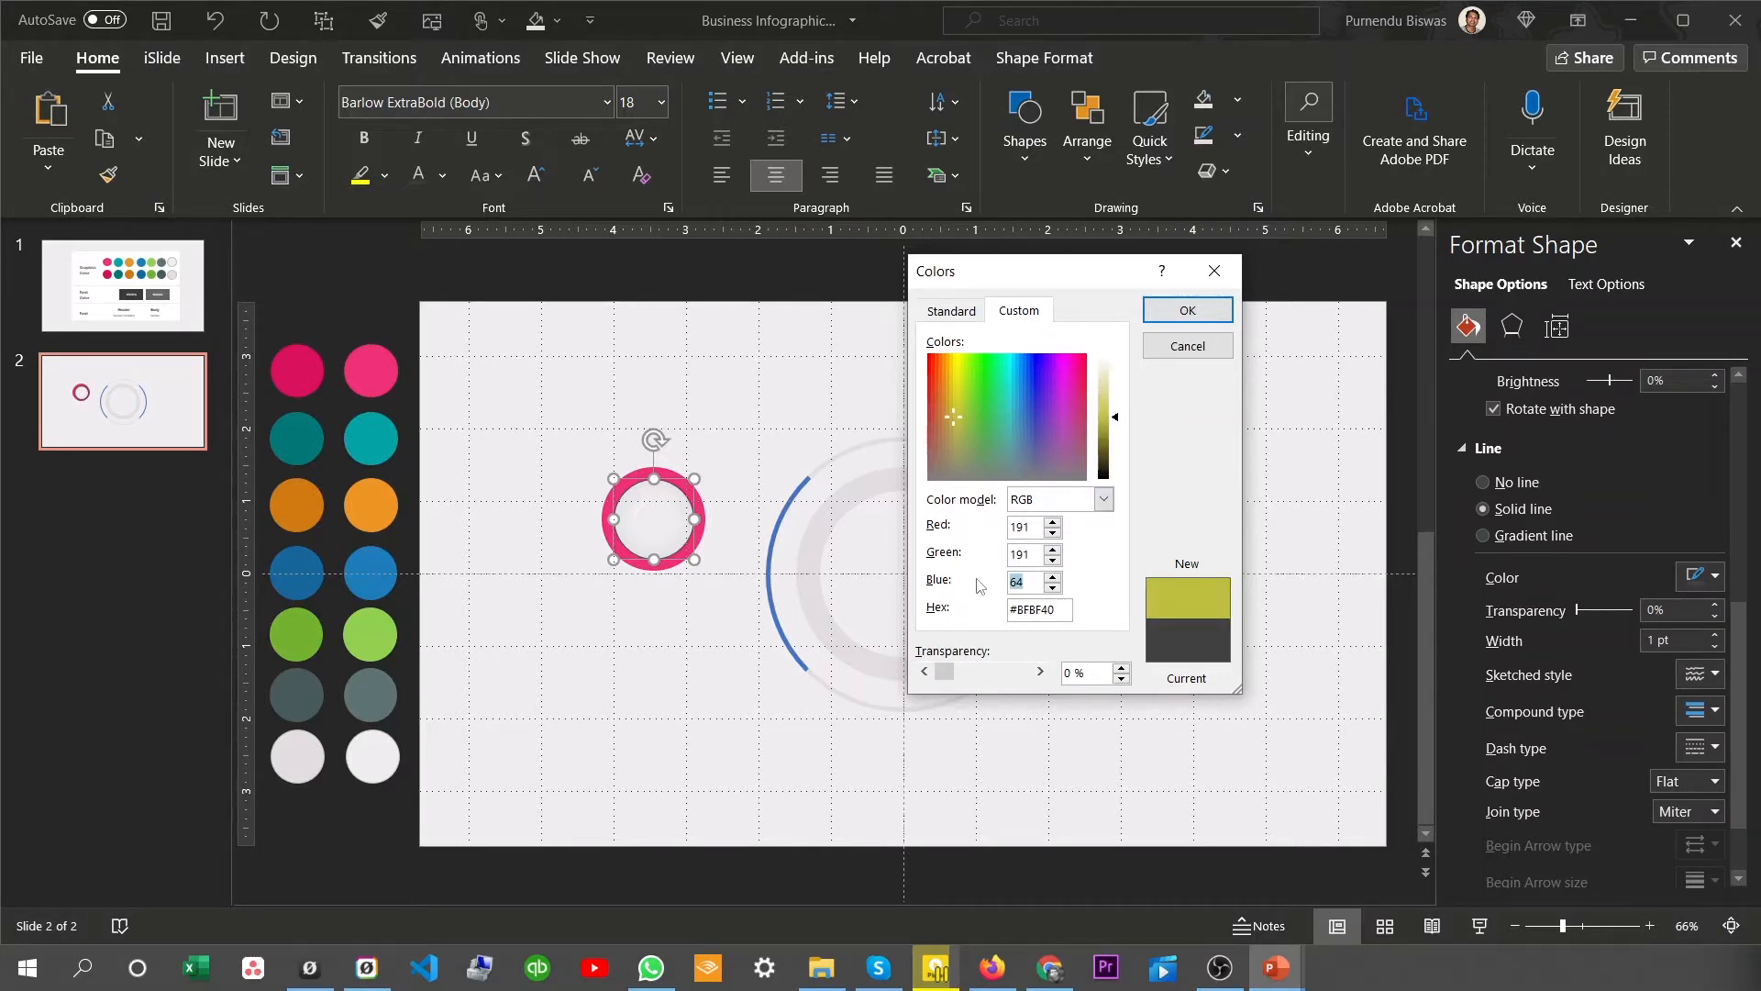
{"action": "type", "text": "191"}
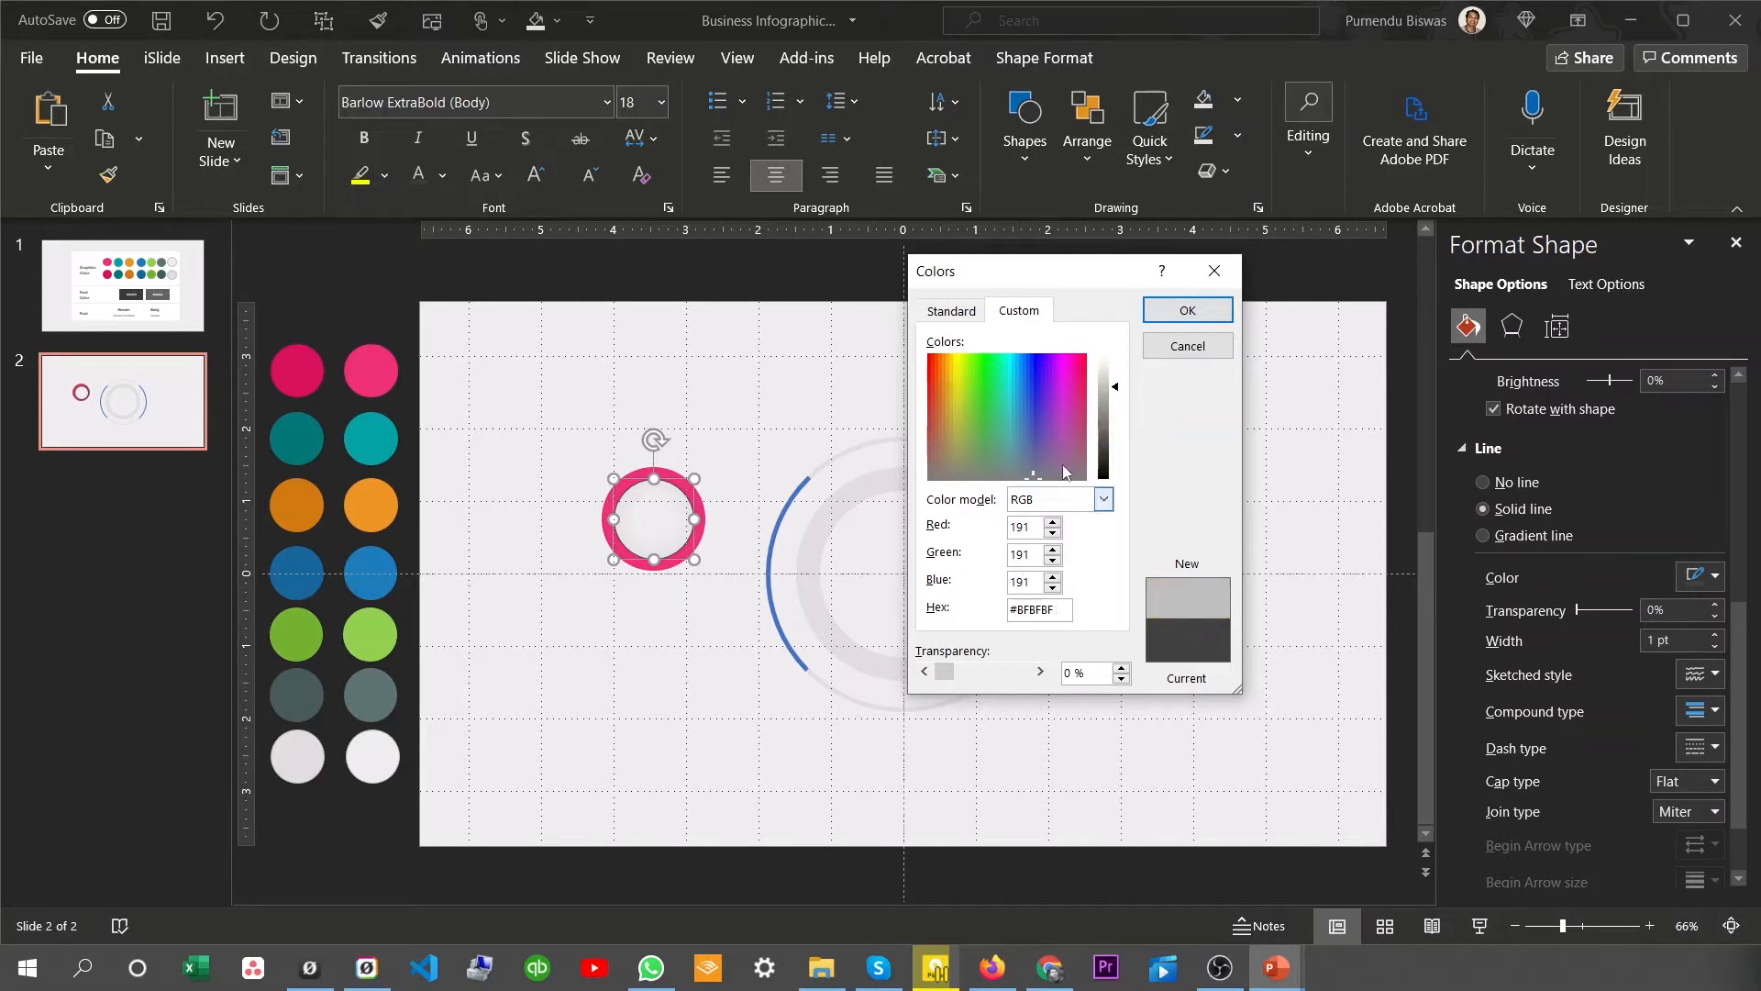
{"action": "left_click", "coordinate": [1187, 310]}
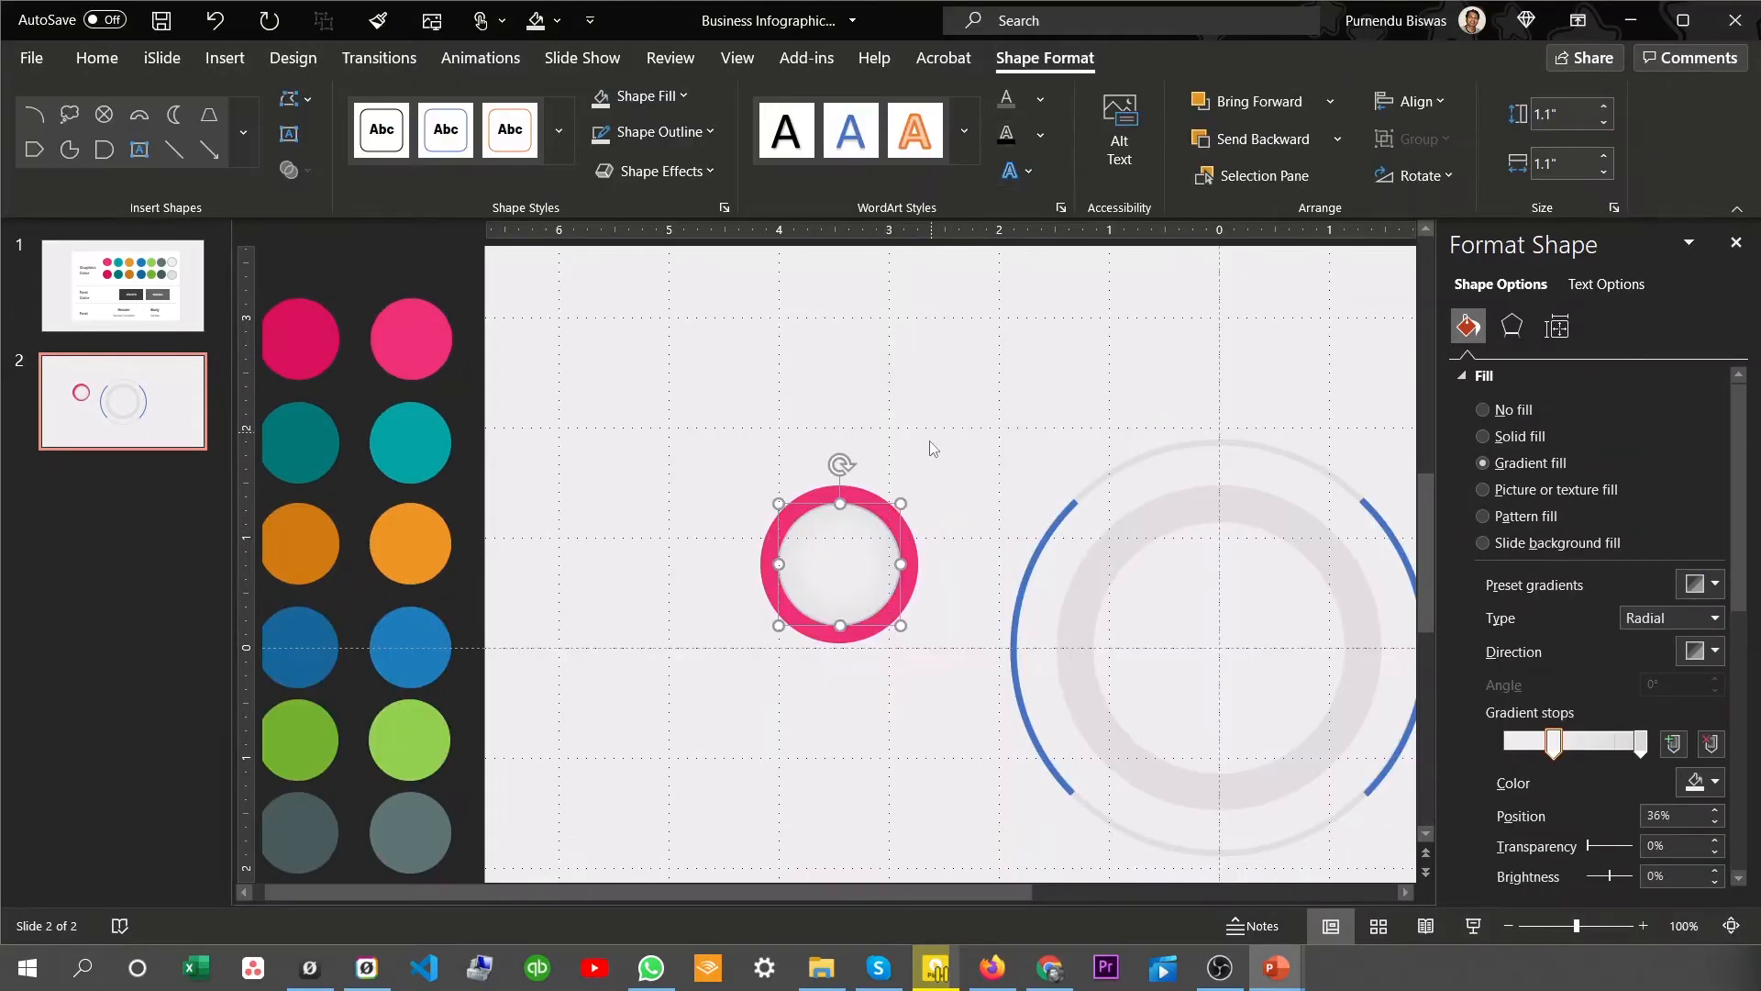
Set the inner circle's outline weight to 1½ pt
{"action": "left_click", "coordinate": [696, 137]}
{"action": "mouse_move", "coordinate": [732, 558]}
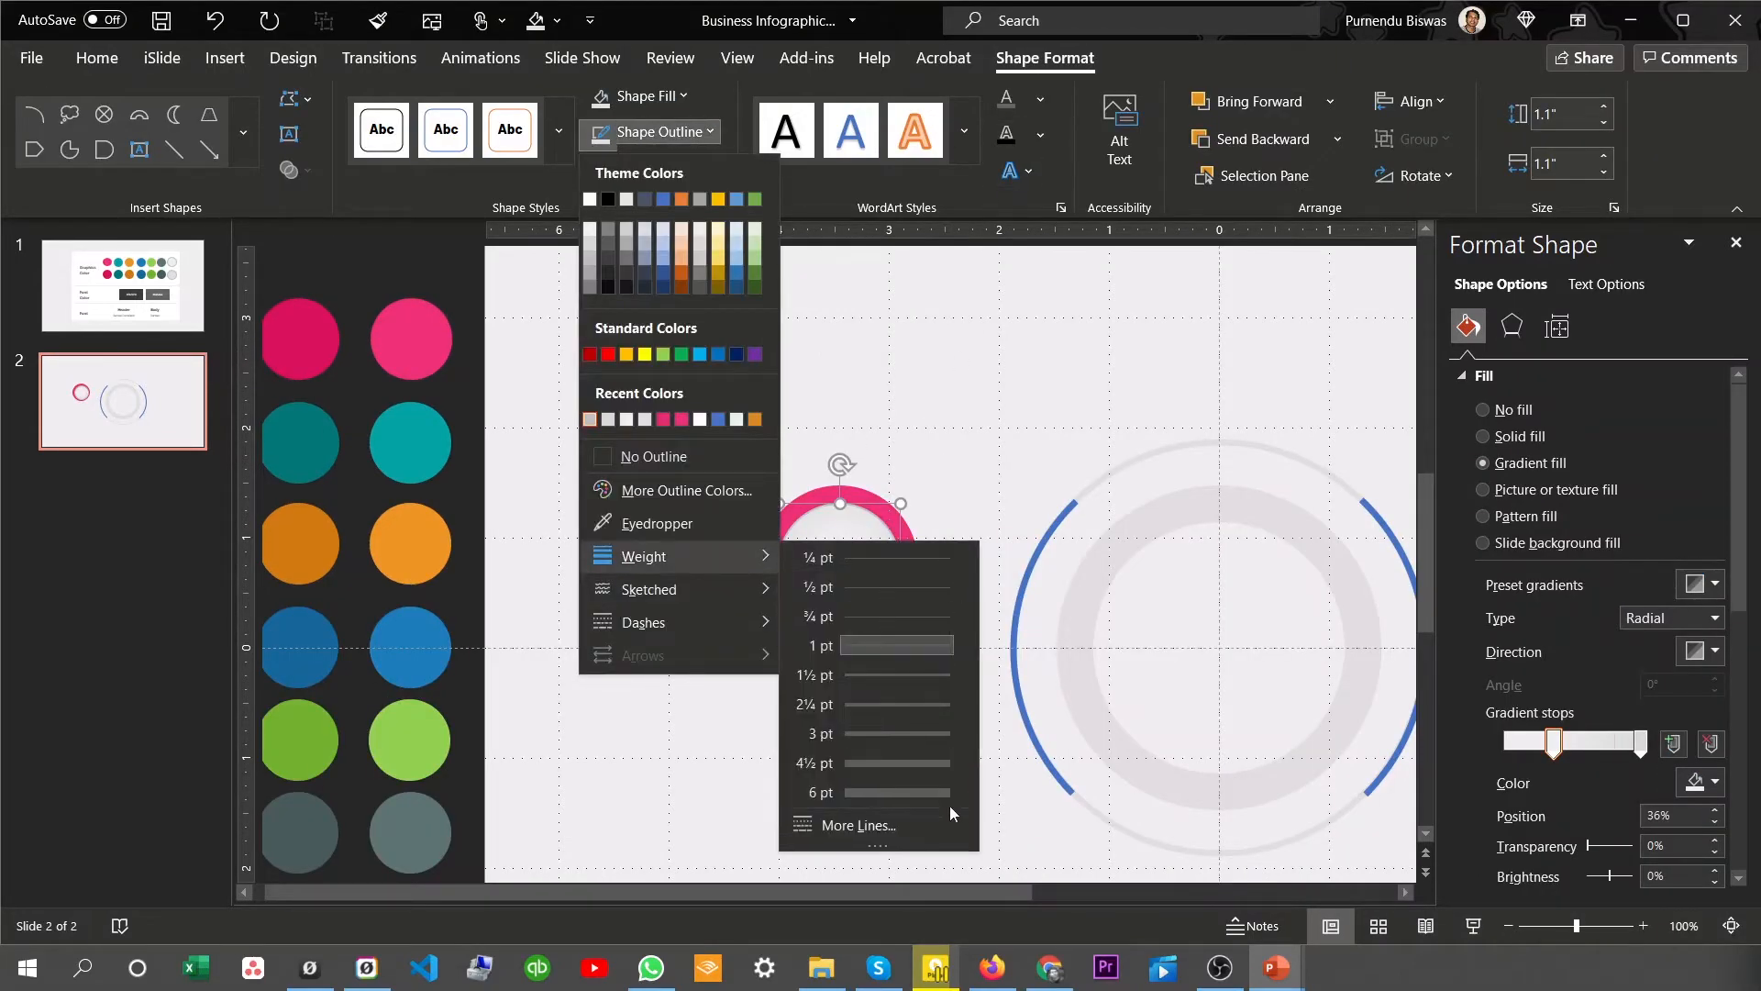
{"action": "left_click", "coordinate": [868, 675]}
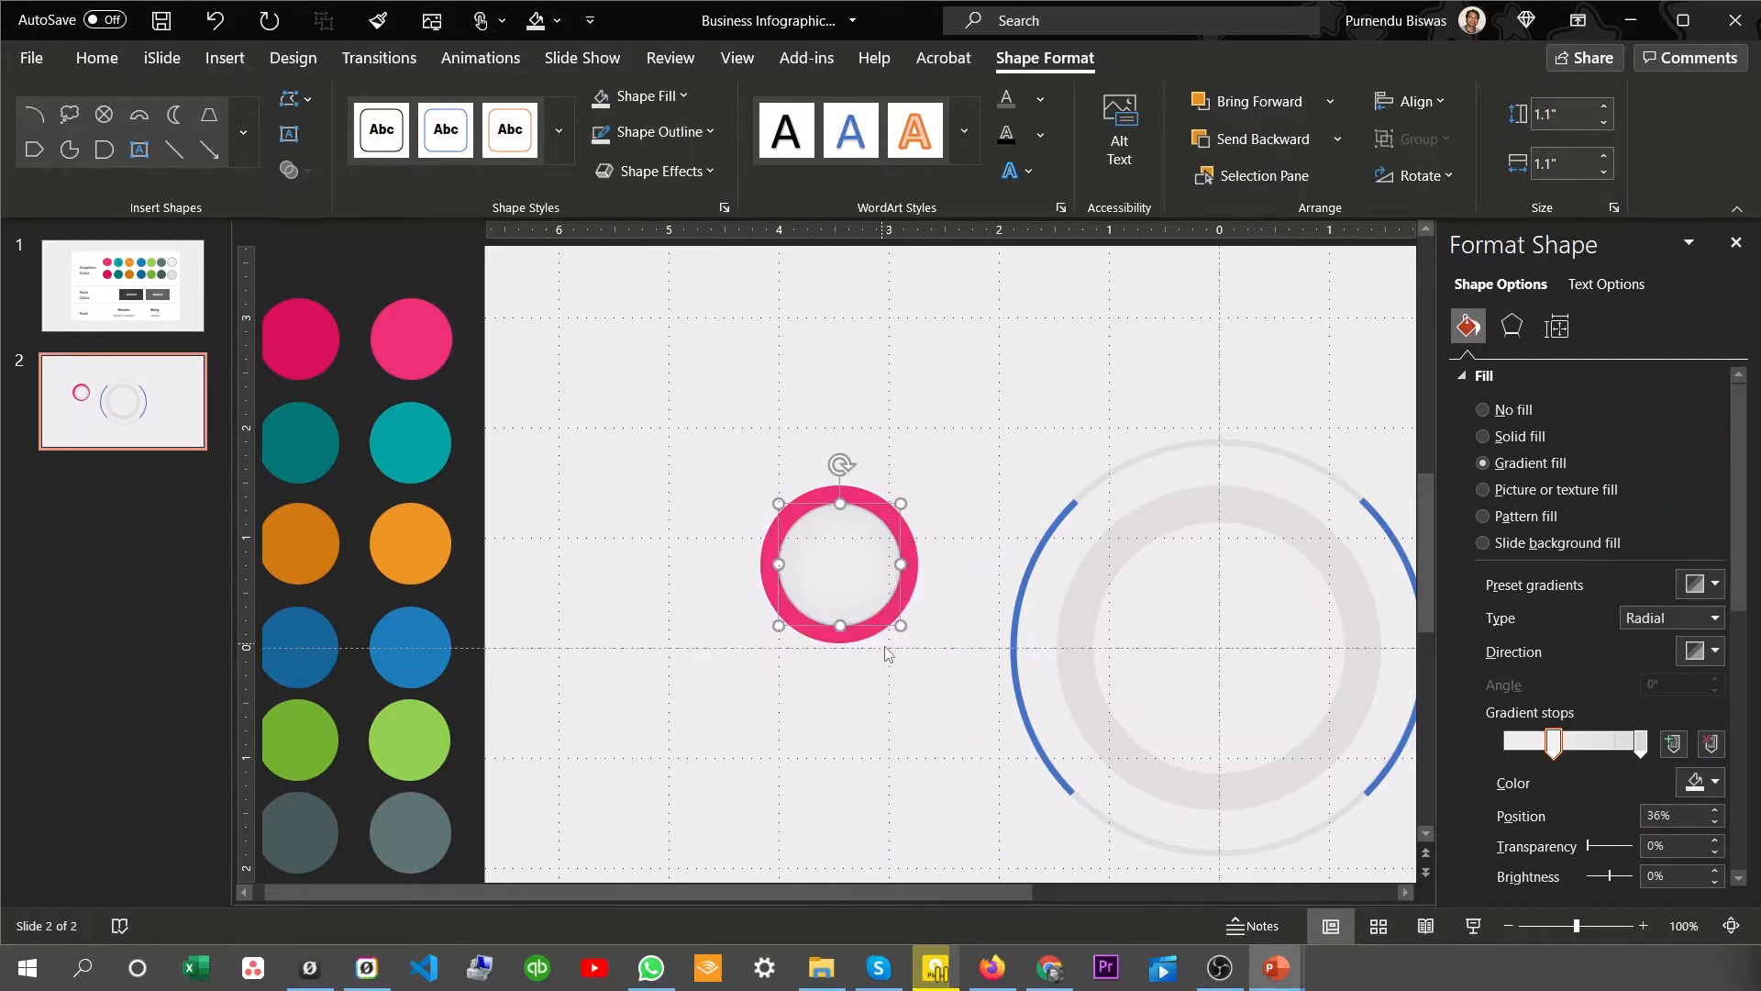
{"action": "left_click", "coordinate": [641, 460]}
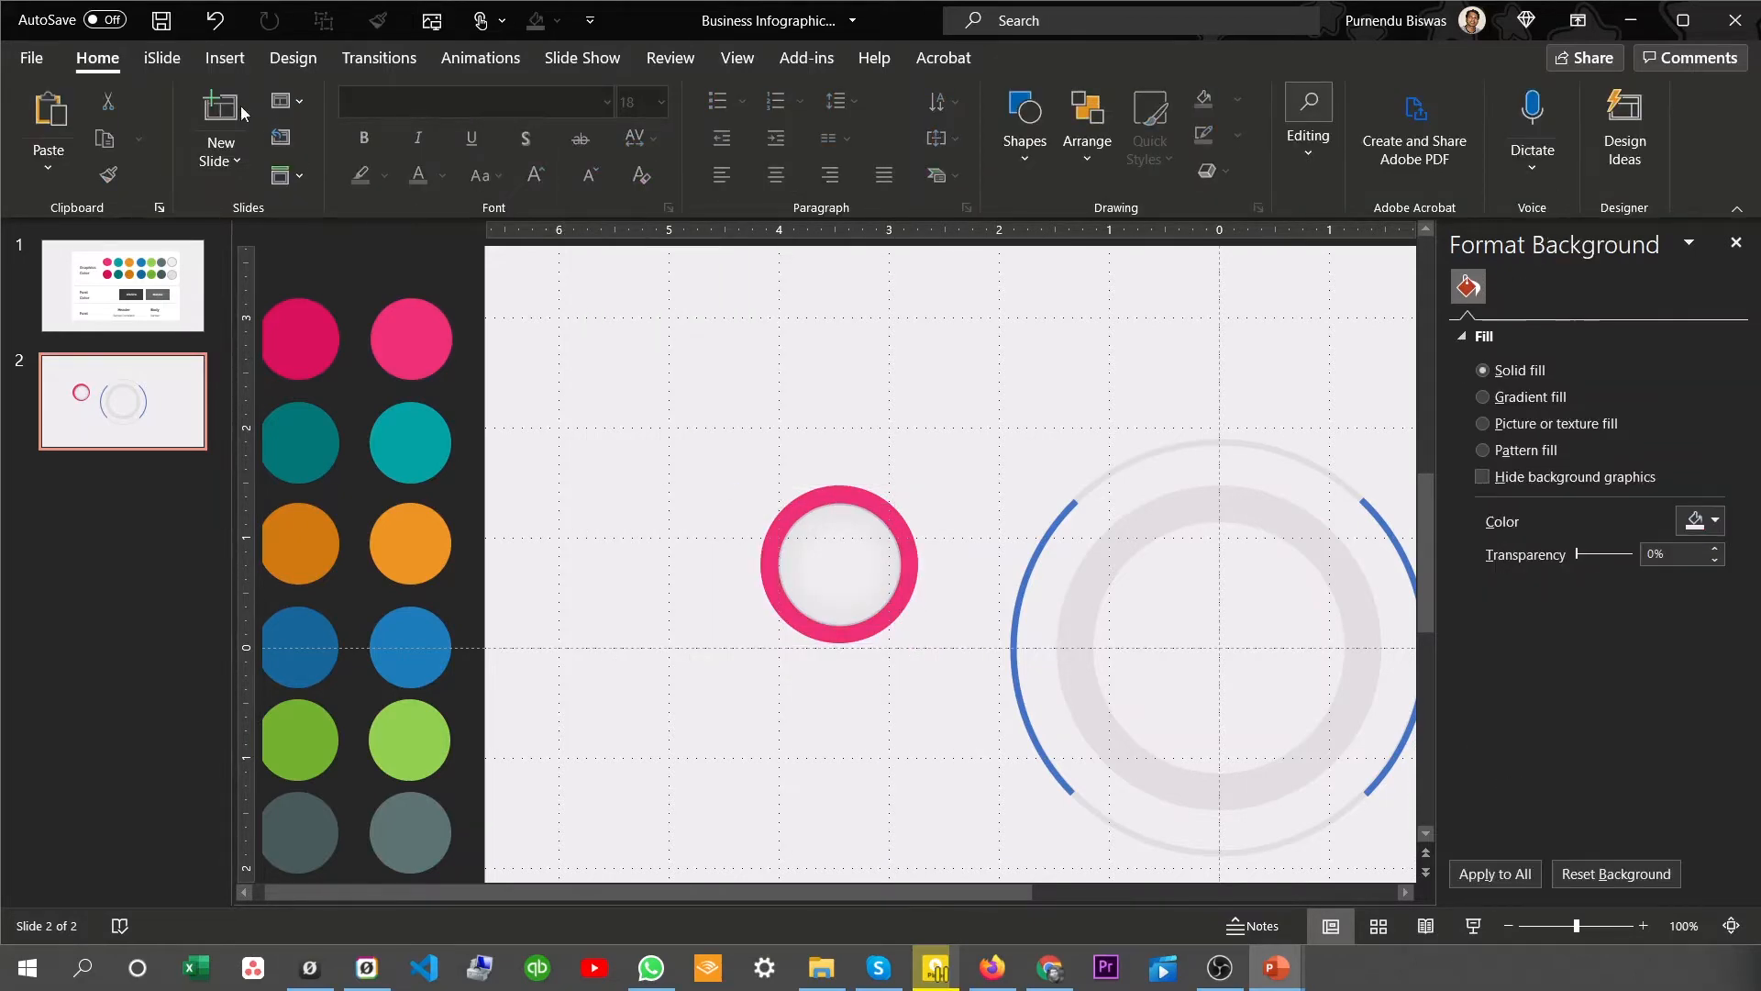
Draw a partial circle (pie) shape about 1.63" wide, overlapping the left side of the pink circle
{"action": "left_click", "coordinate": [225, 58]}
{"action": "left_click", "coordinate": [495, 174]}
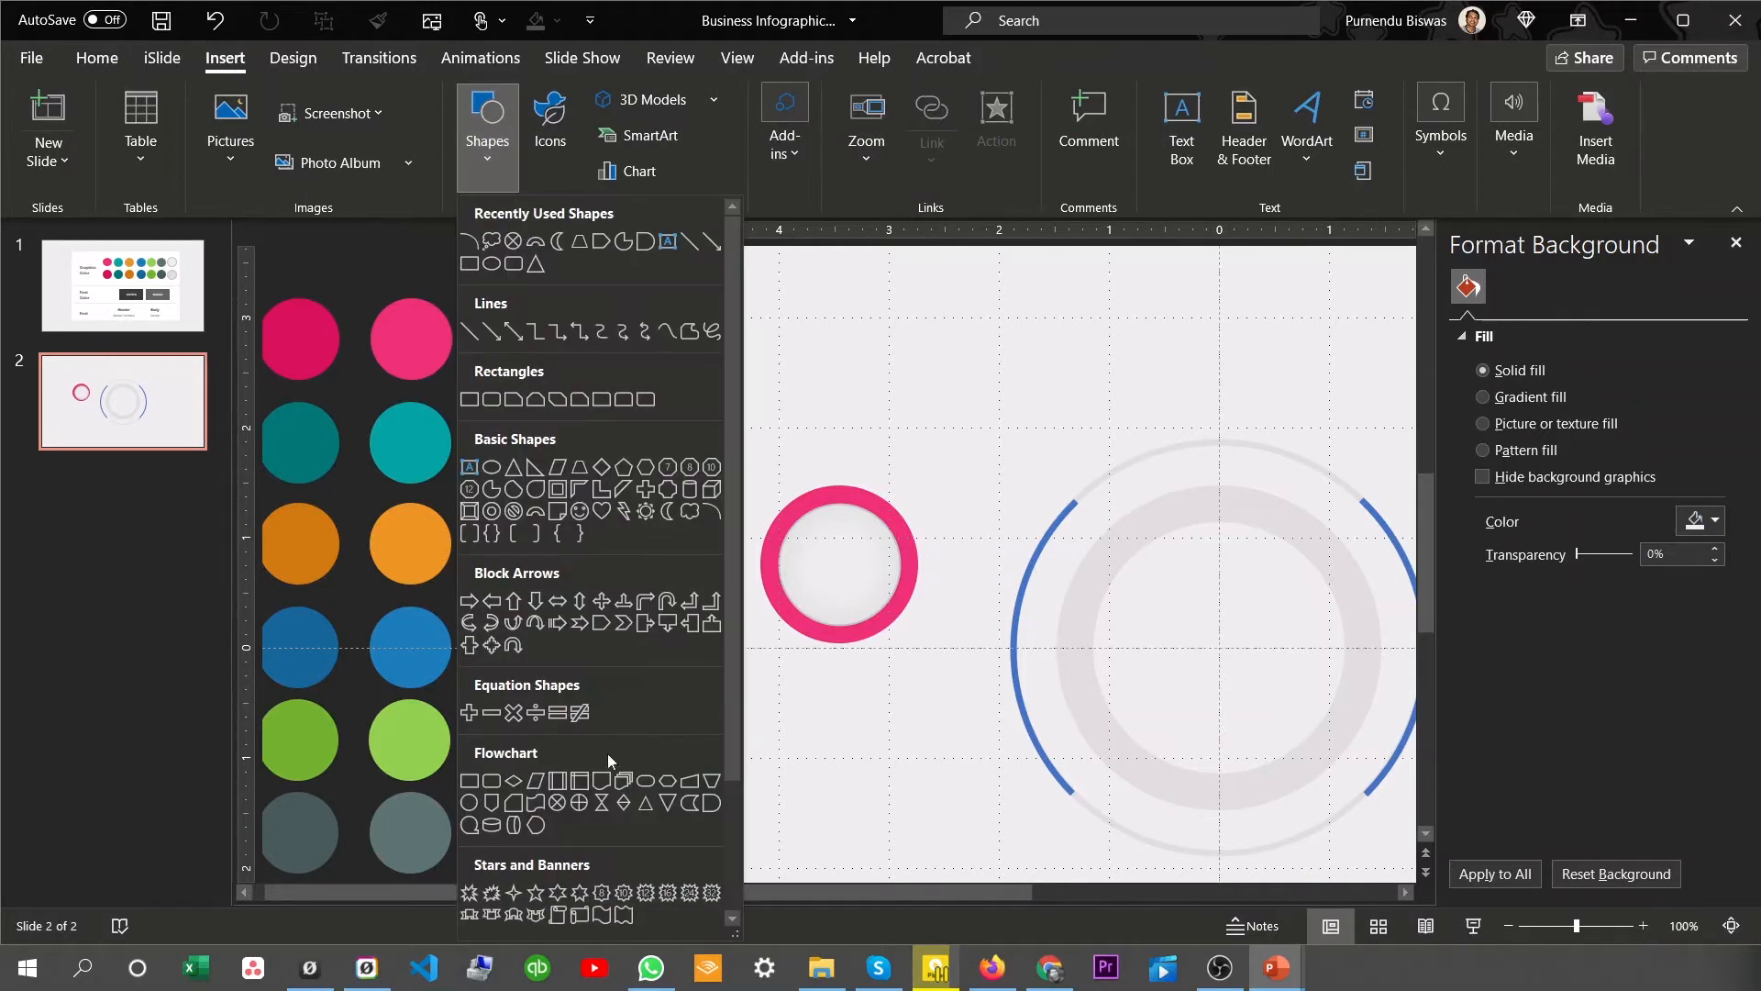
{"action": "left_click", "coordinate": [930, 417]}
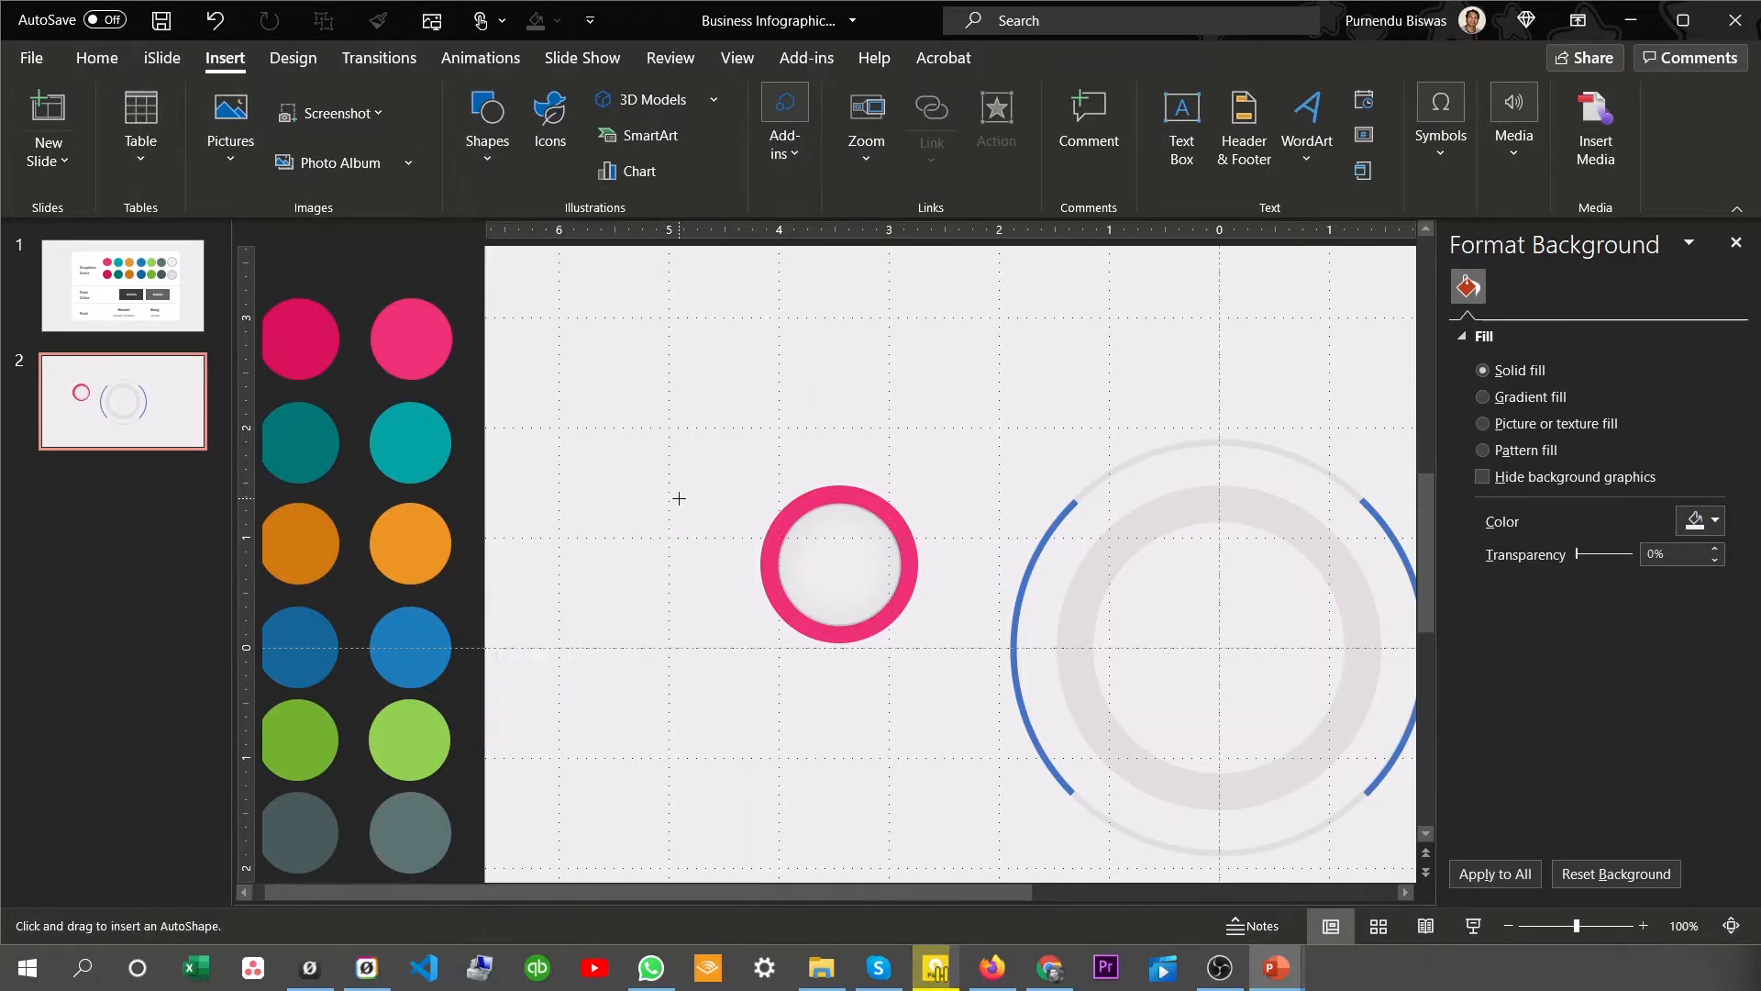
{"action": "mouse_move", "coordinate": [678, 498]}
{"action": "left_mouse_down"}
{"action": "mouse_move", "coordinate": [725, 564]}
{"action": "mouse_move", "coordinate": [854, 672]}
{"action": "left_mouse_up"}
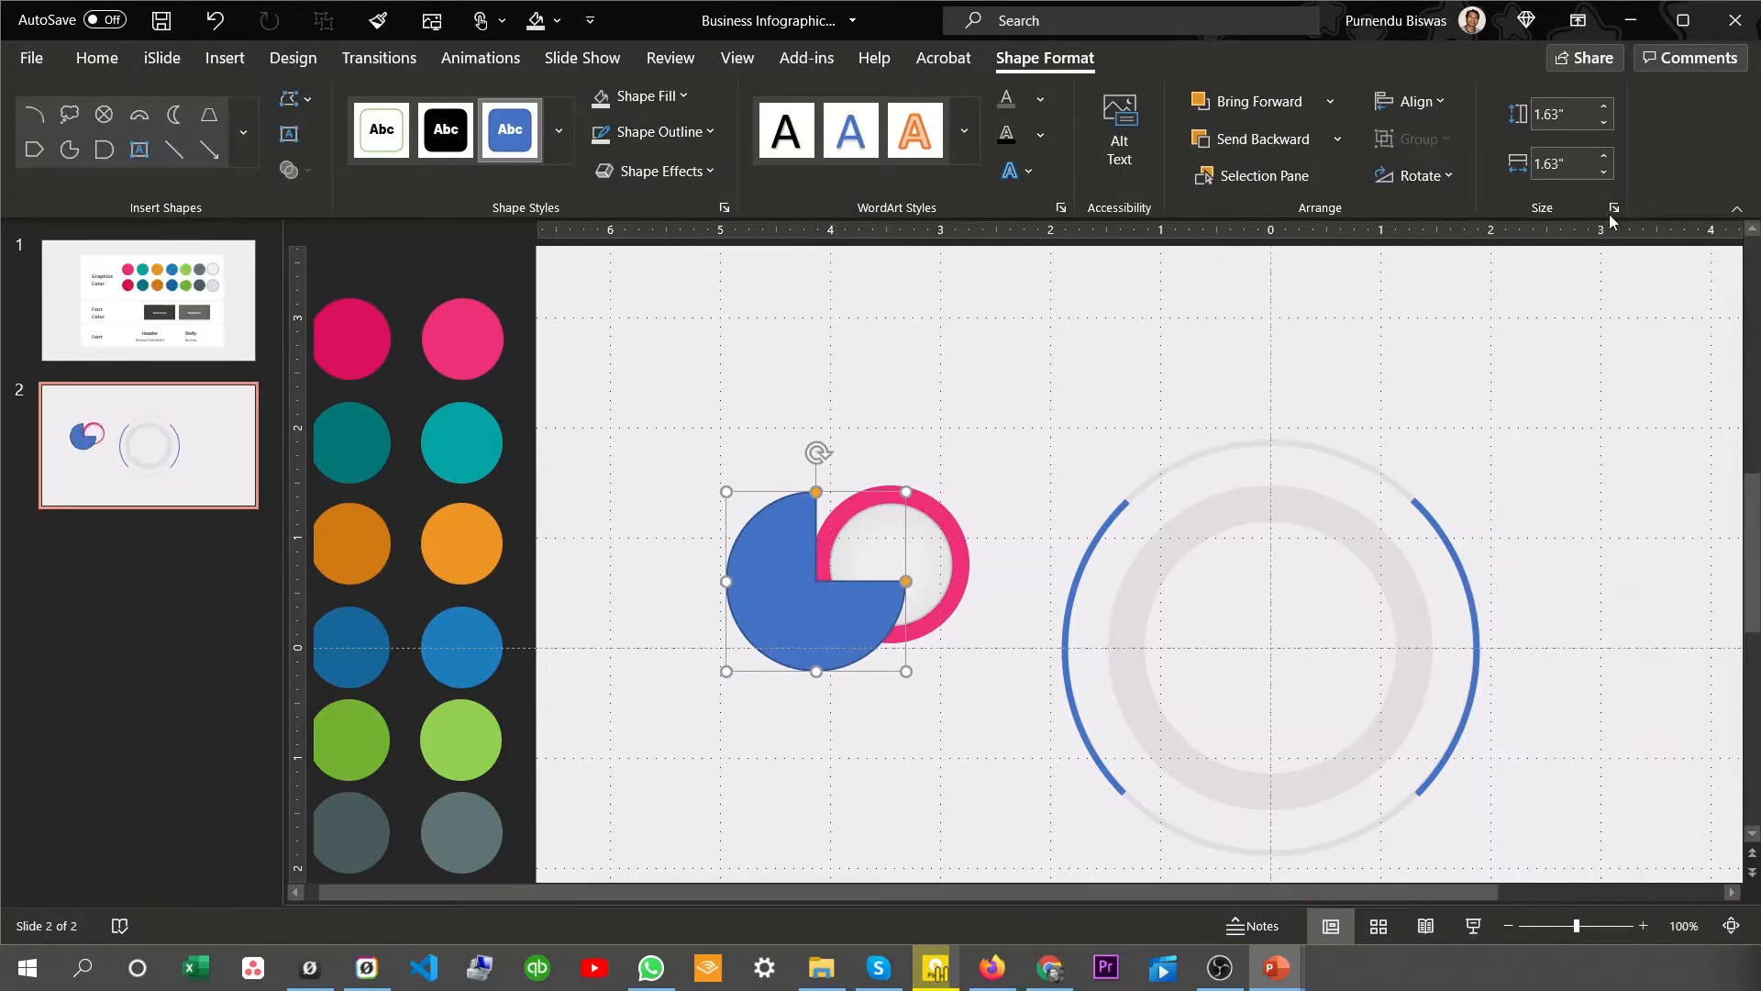
Lock the pie shape's aspect ratio and set its size to 1.43"
{"action": "left_click", "coordinate": [1613, 209]}
{"action": "left_click", "coordinate": [1482, 552]}
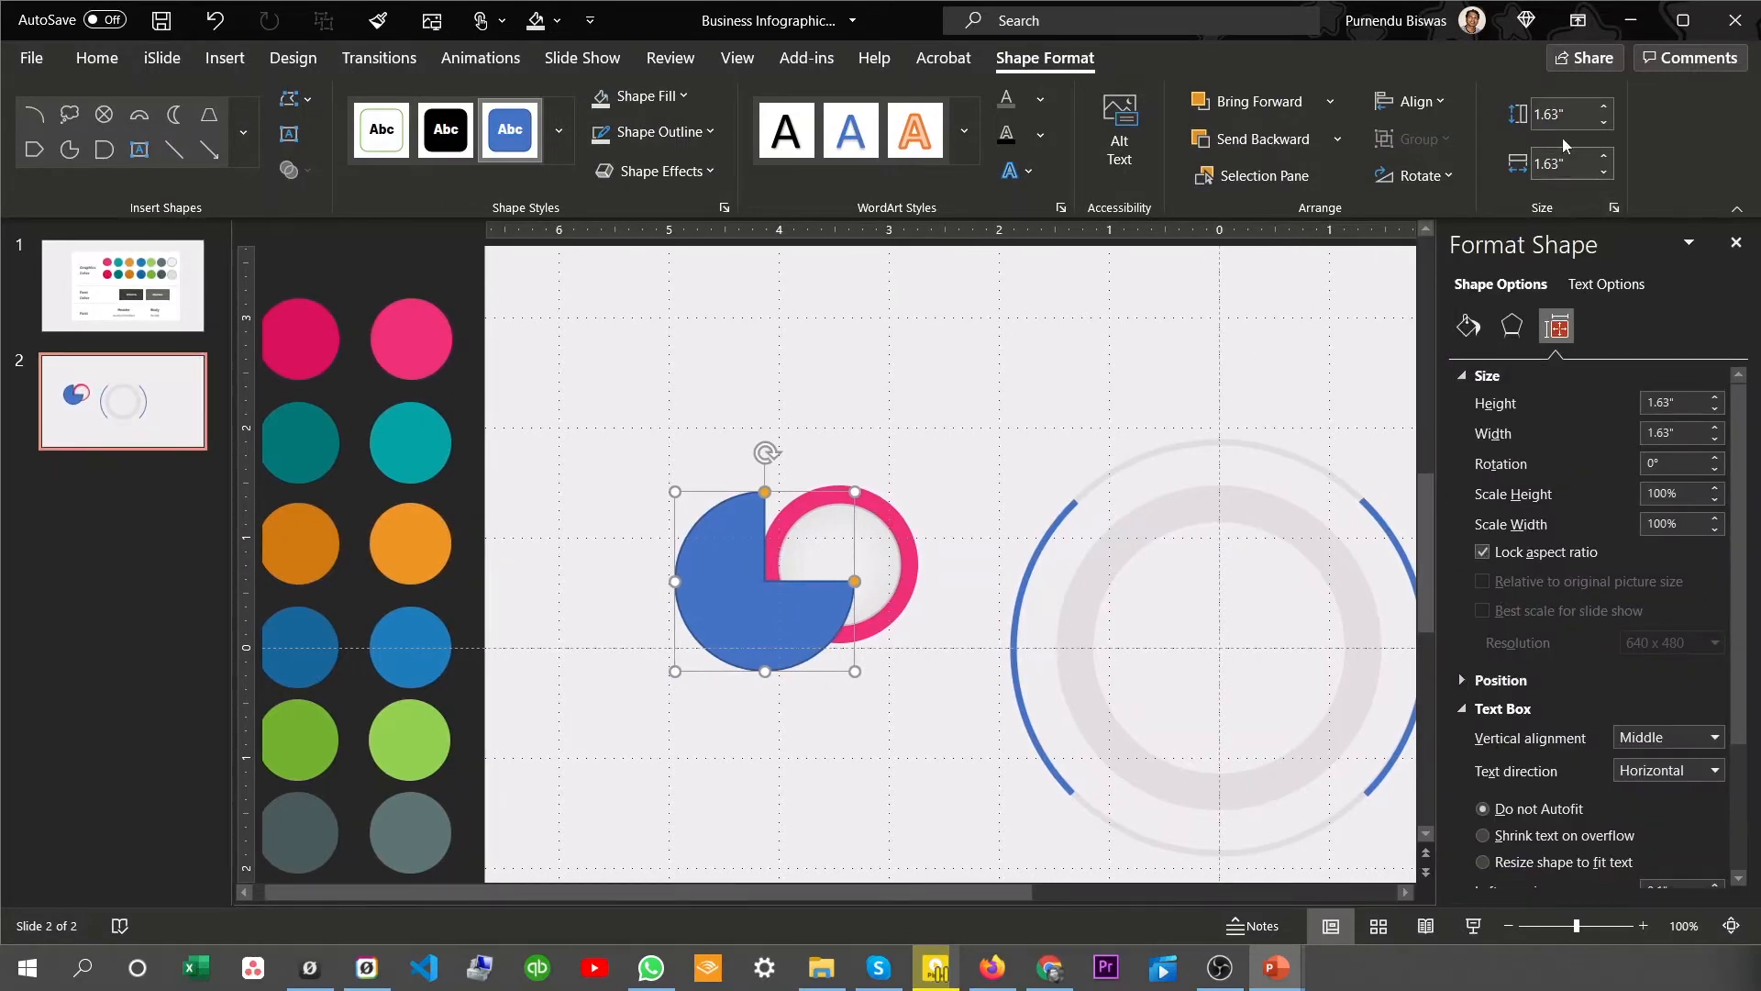
{"action": "left_click", "coordinate": [1581, 116]}
{"action": "type", "text": "1.43"}
{"action": "key", "text": "Return"}
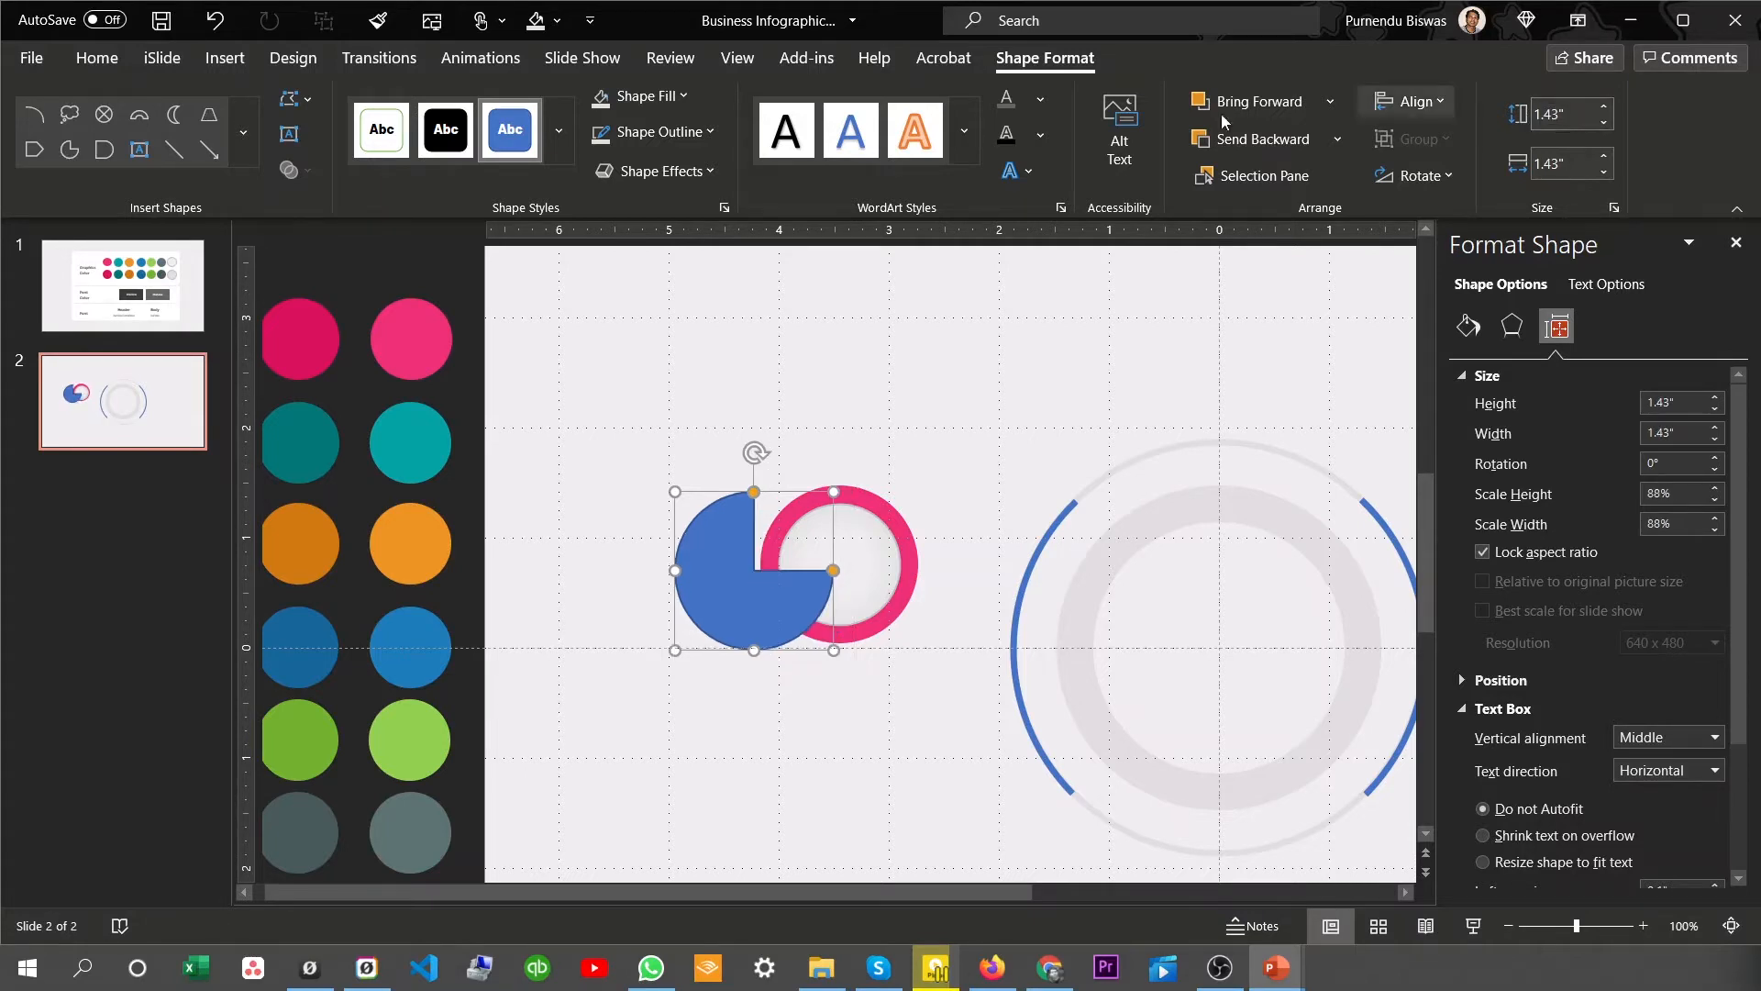
Remove the outline from the blue pie shape and close the shape formatting options
{"action": "left_click", "coordinate": [688, 134]}
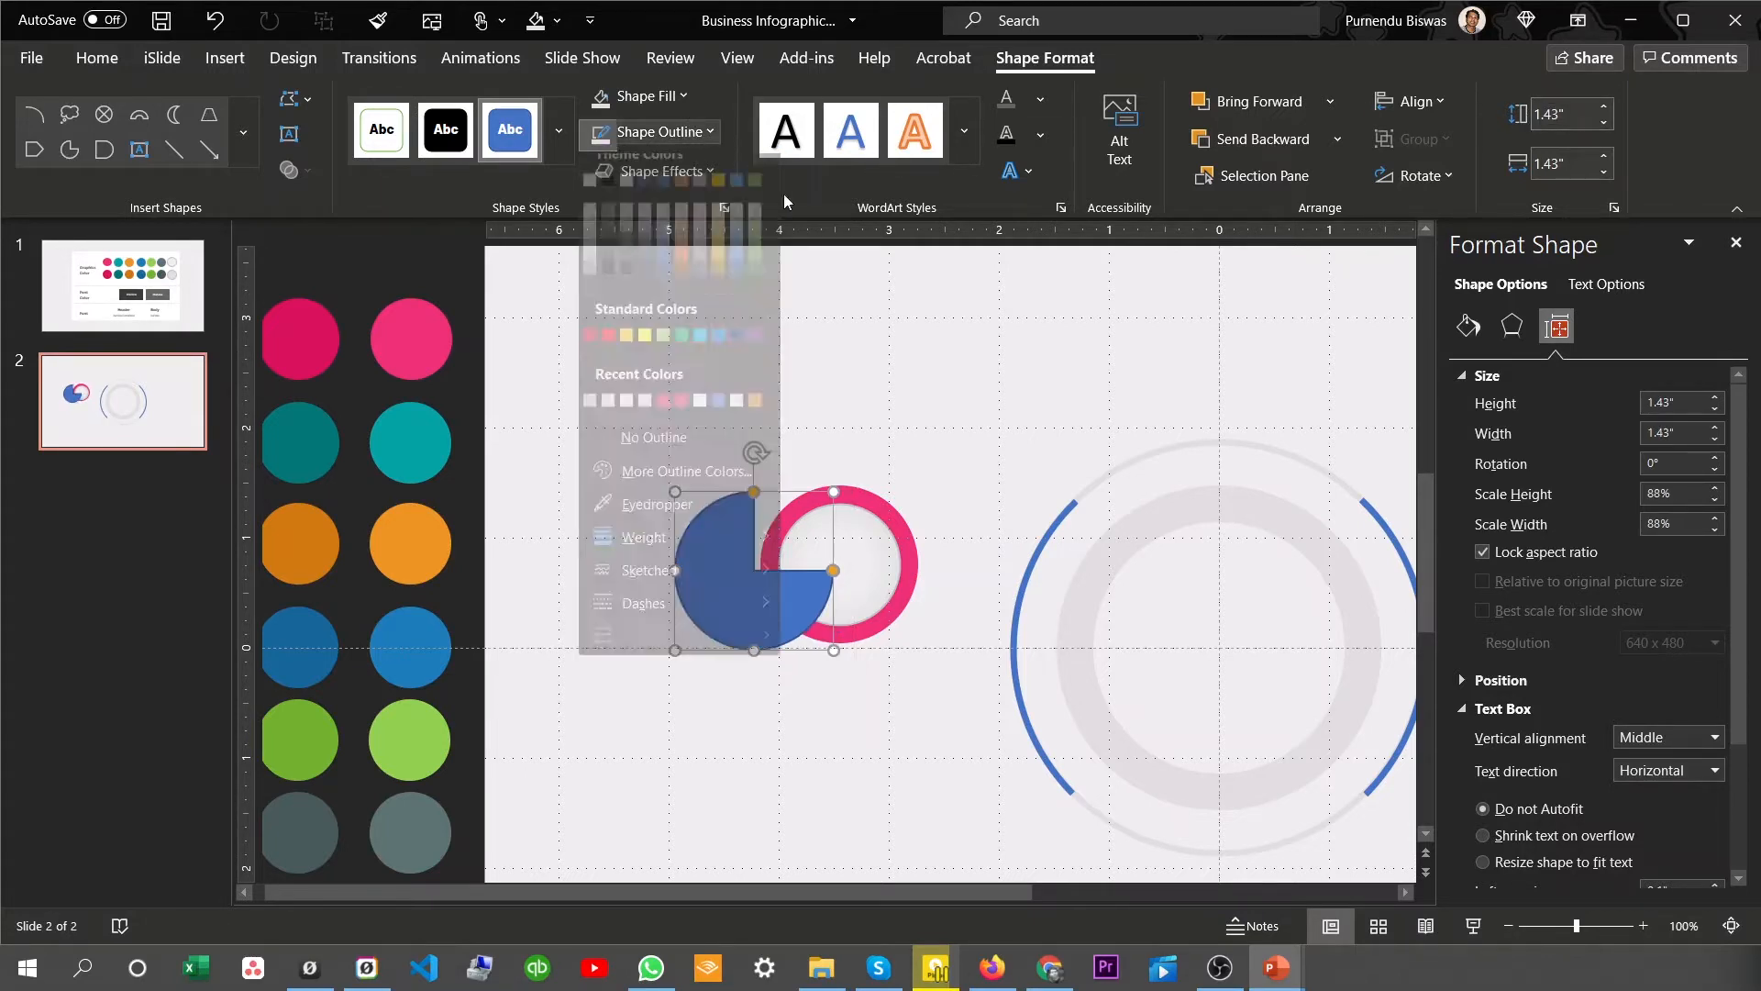
{"action": "left_click", "coordinate": [679, 439]}
{"action": "left_click", "coordinate": [1737, 242]}
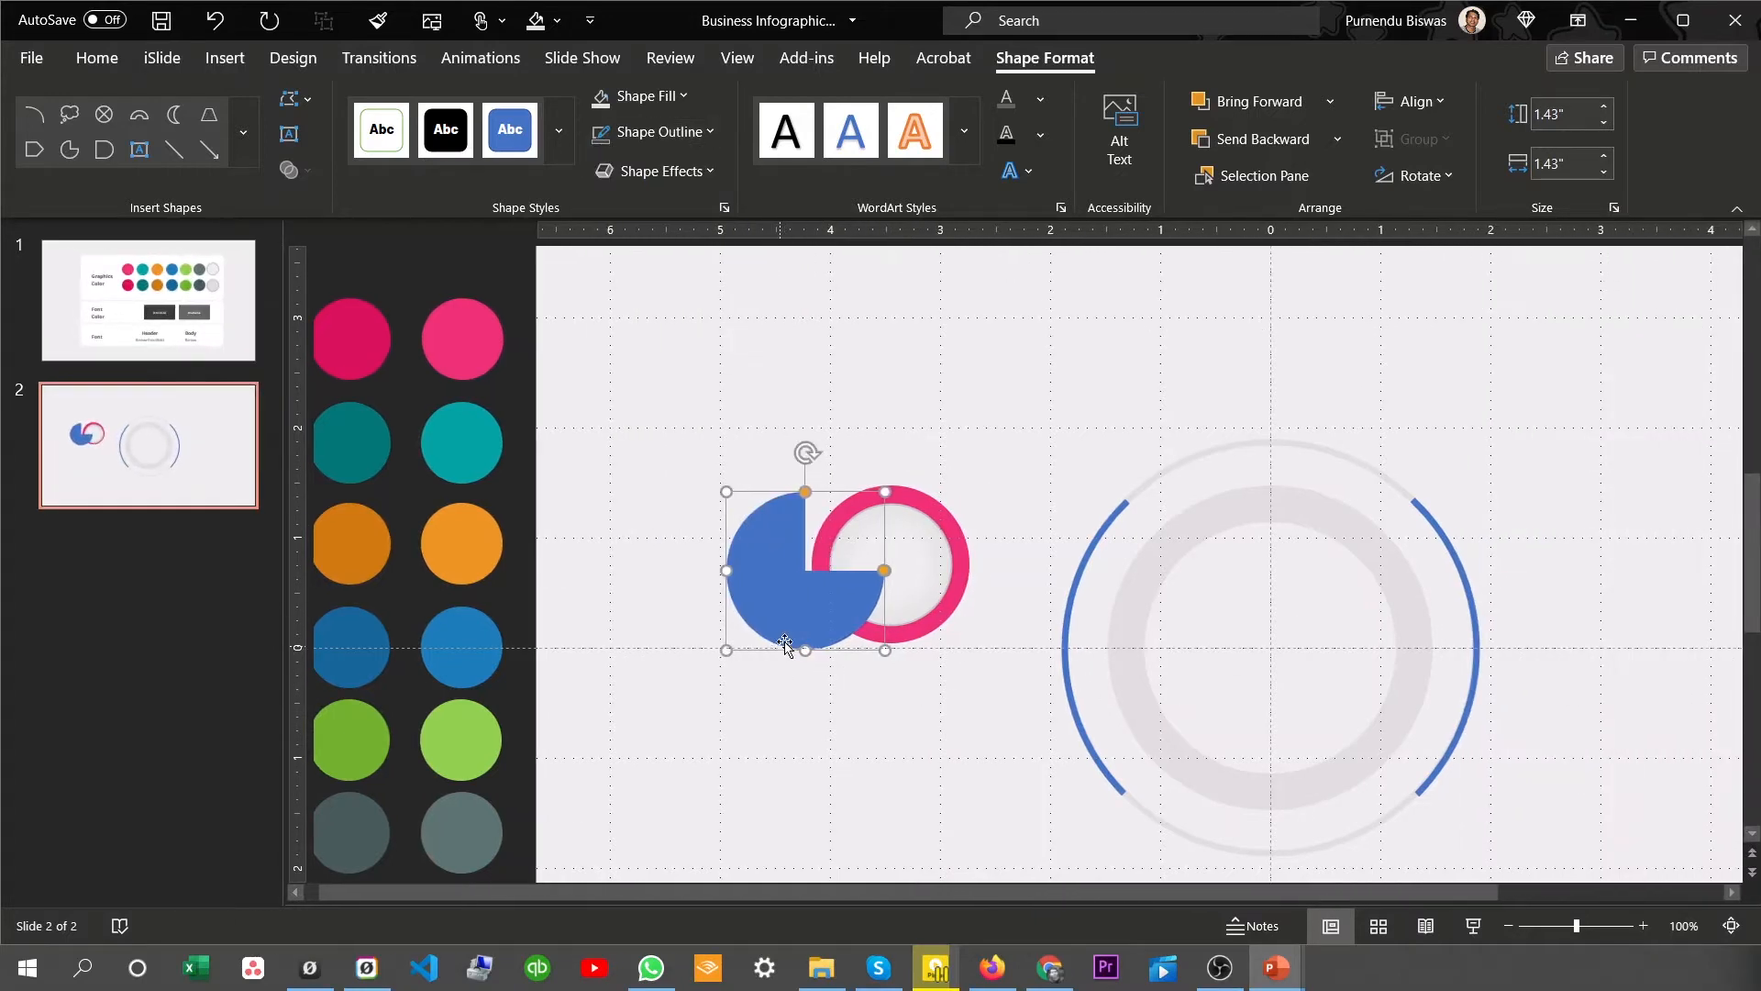
Align the pie shape exactly over the pink circle and adjust its angles so it covers only the lower-right sector
{"action": "left_click_drag", "start_coordinate": [806, 604], "coordinate": [864, 652]}
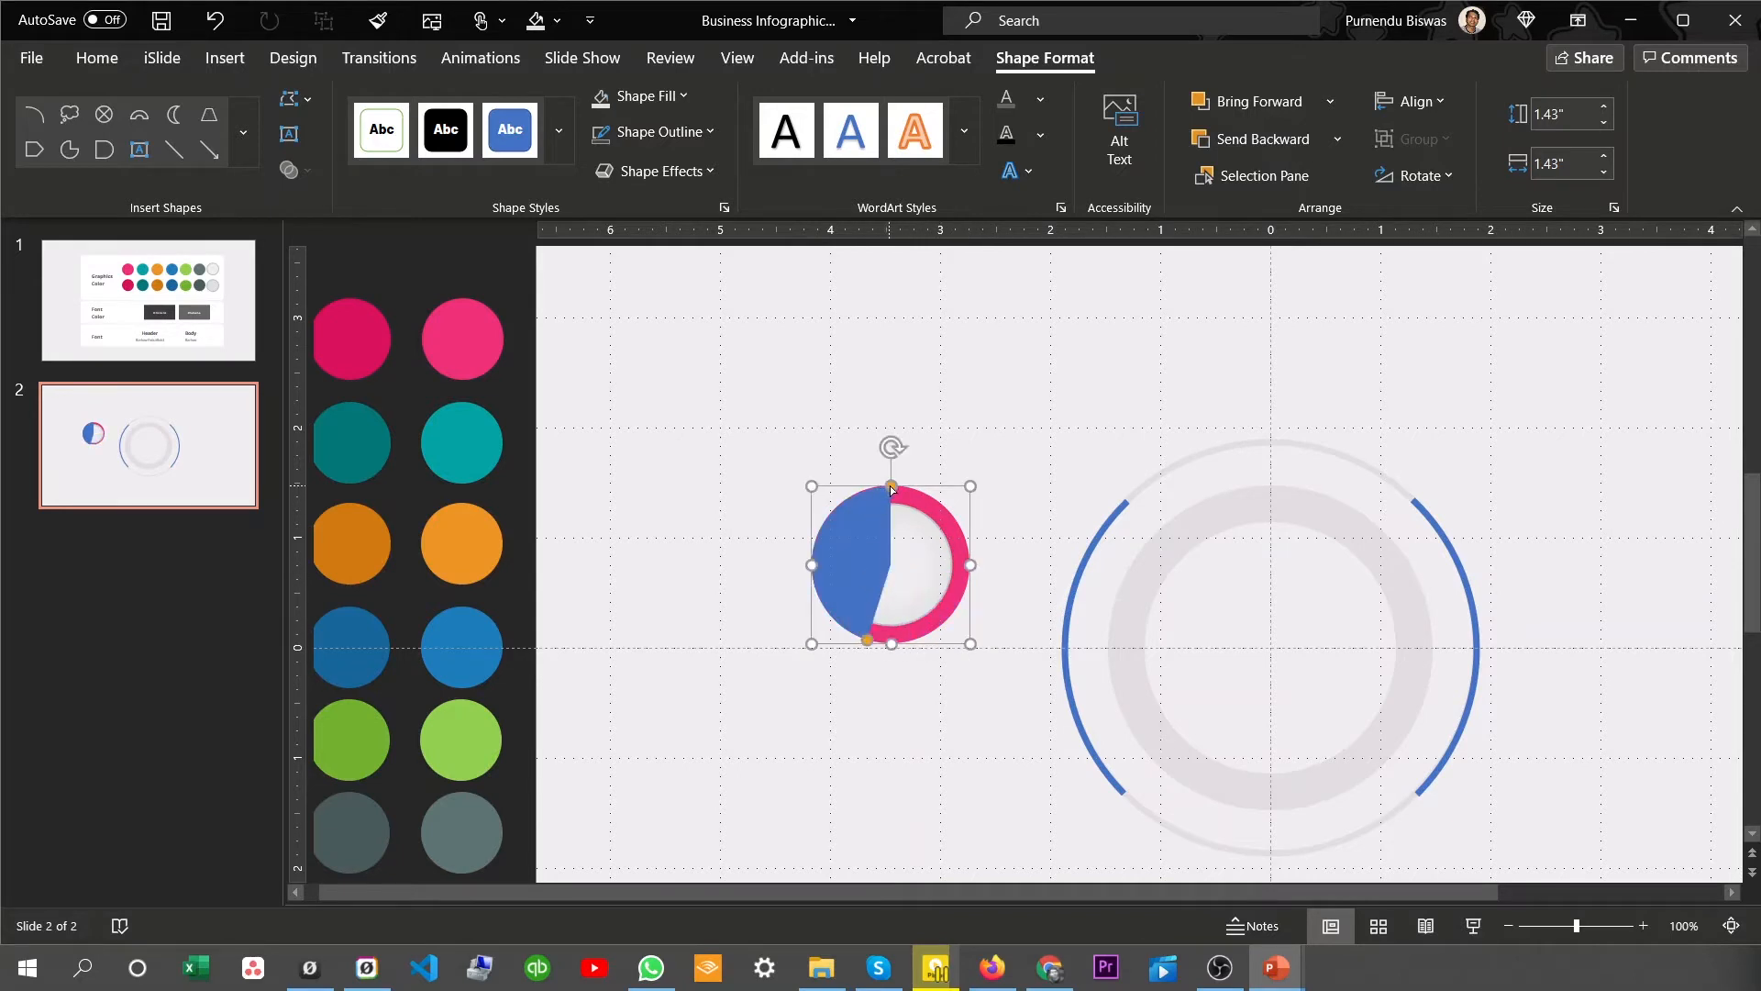
{"action": "left_click_drag", "start_coordinate": [869, 642], "coordinate": [959, 554]}
{"action": "left_click_drag", "start_coordinate": [890, 487], "coordinate": [854, 631]}
{"action": "left_click", "coordinate": [876, 571]}
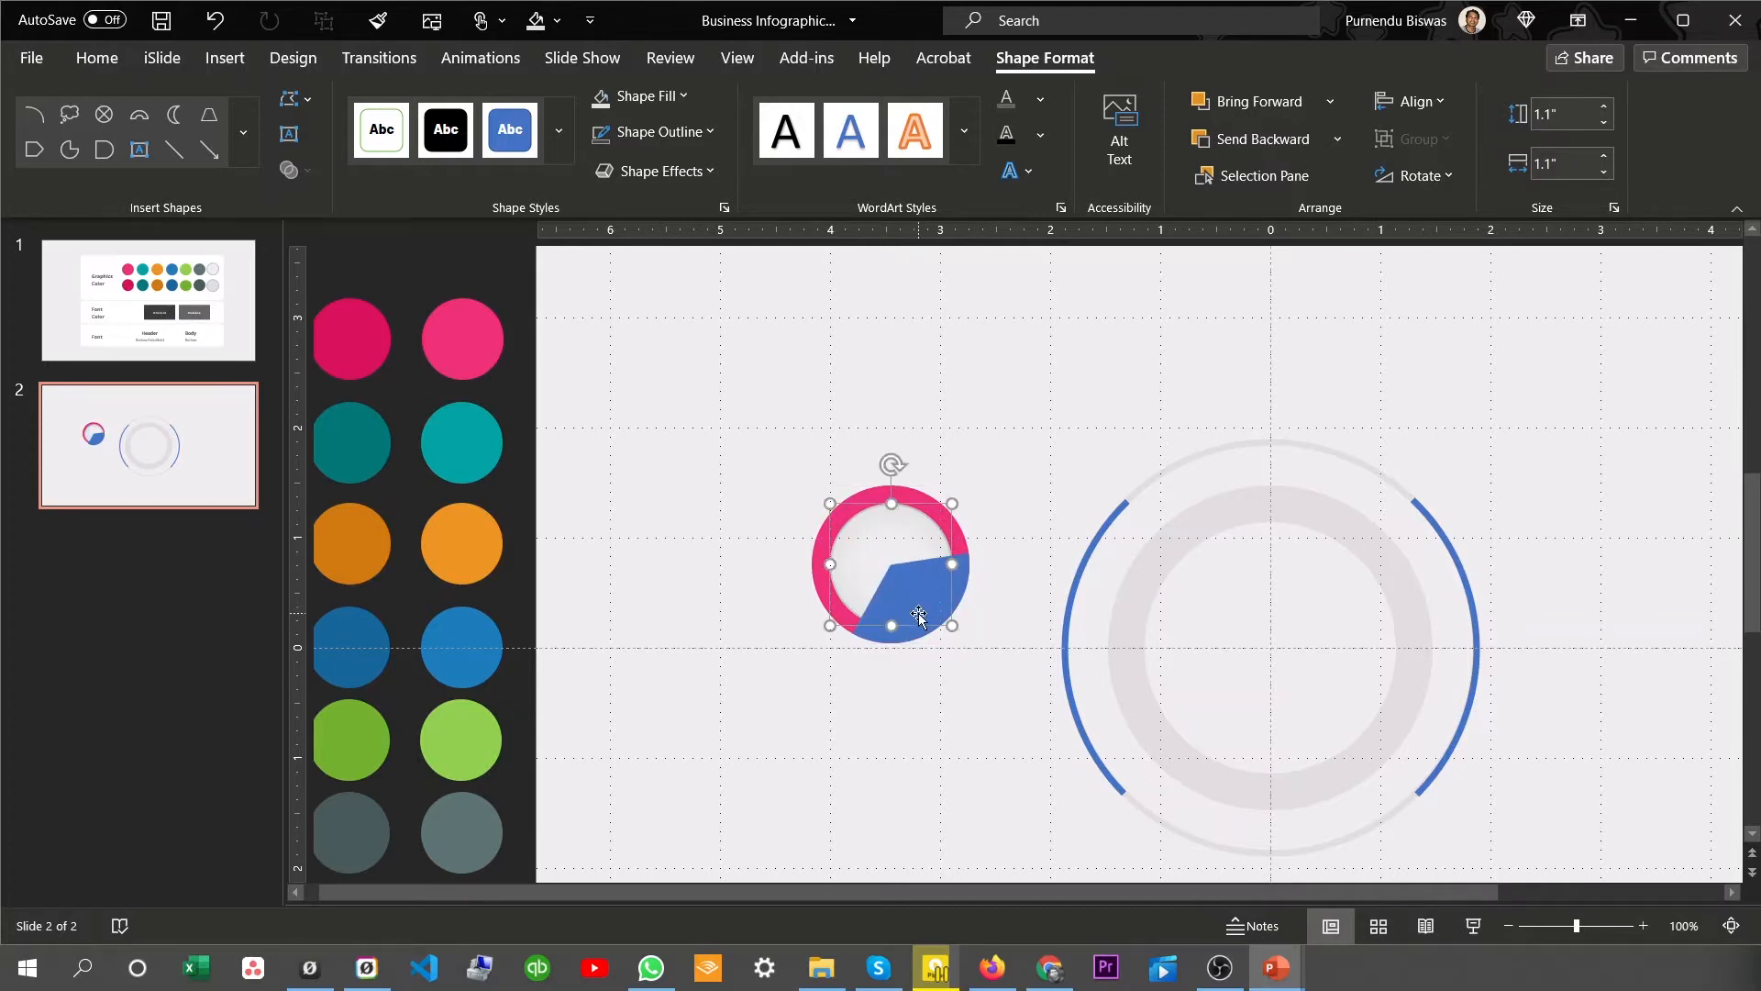
{"action": "left_click", "coordinate": [971, 734]}
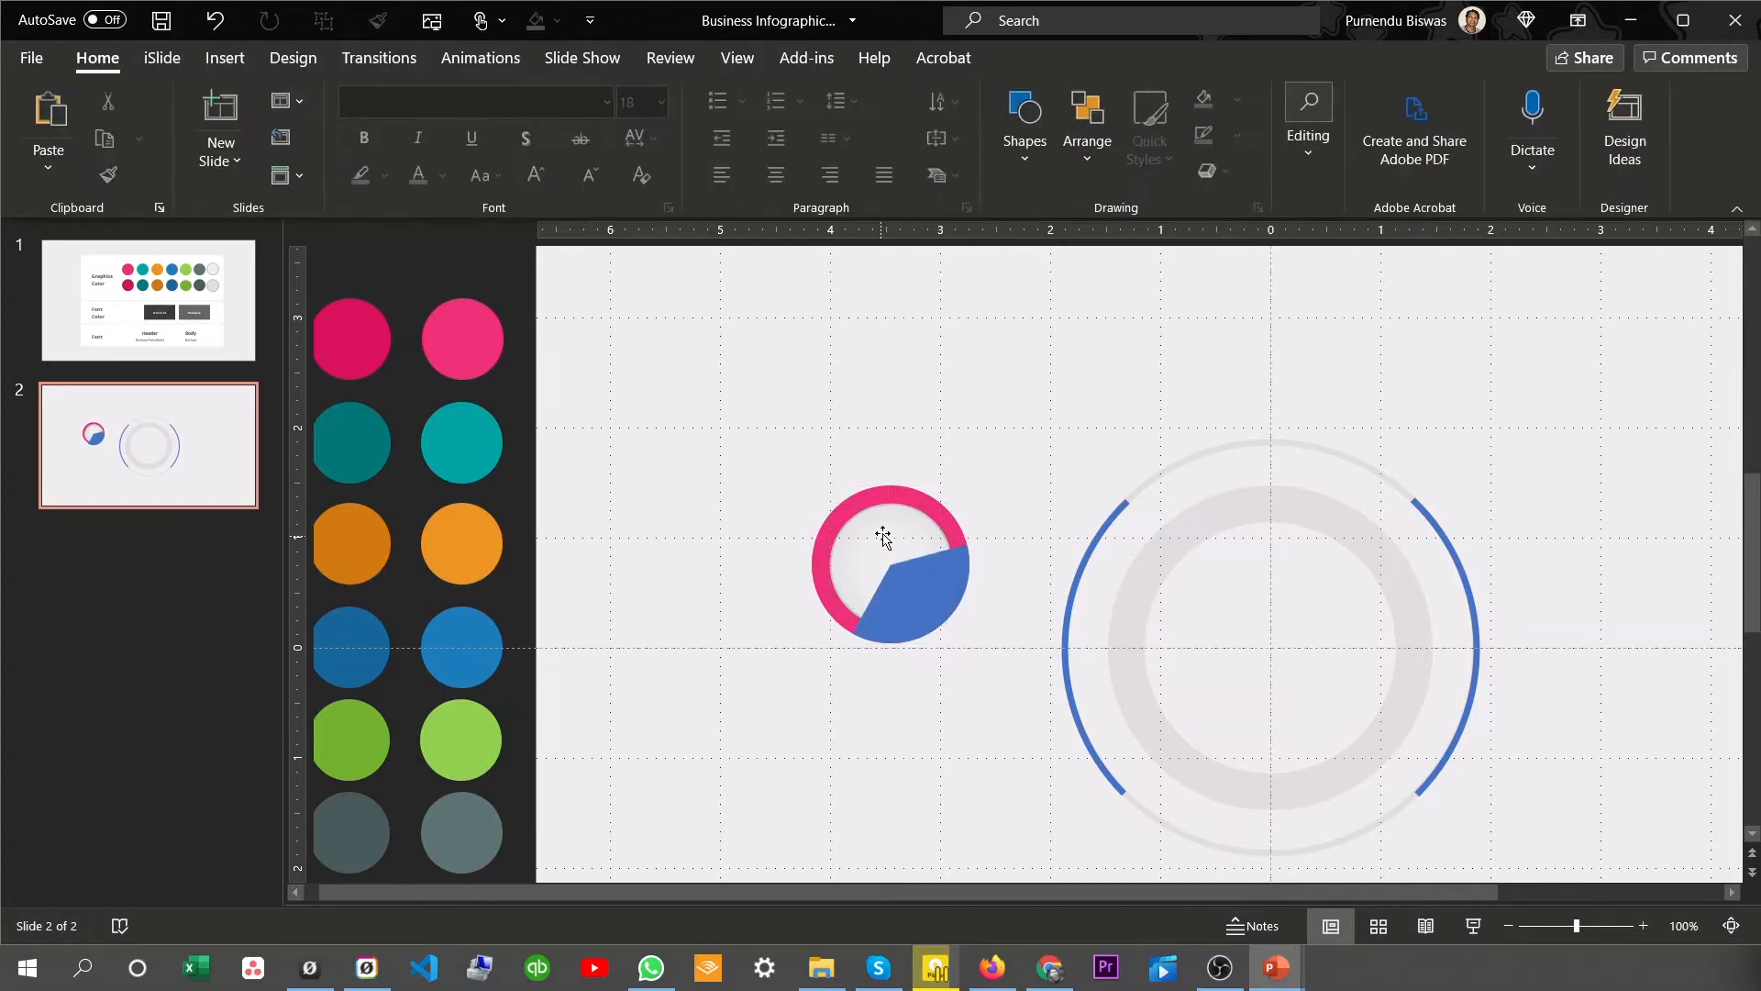
Bring the grey gradient circle to the front so it sits above the blue pie shape
{"action": "left_click", "coordinate": [883, 537]}
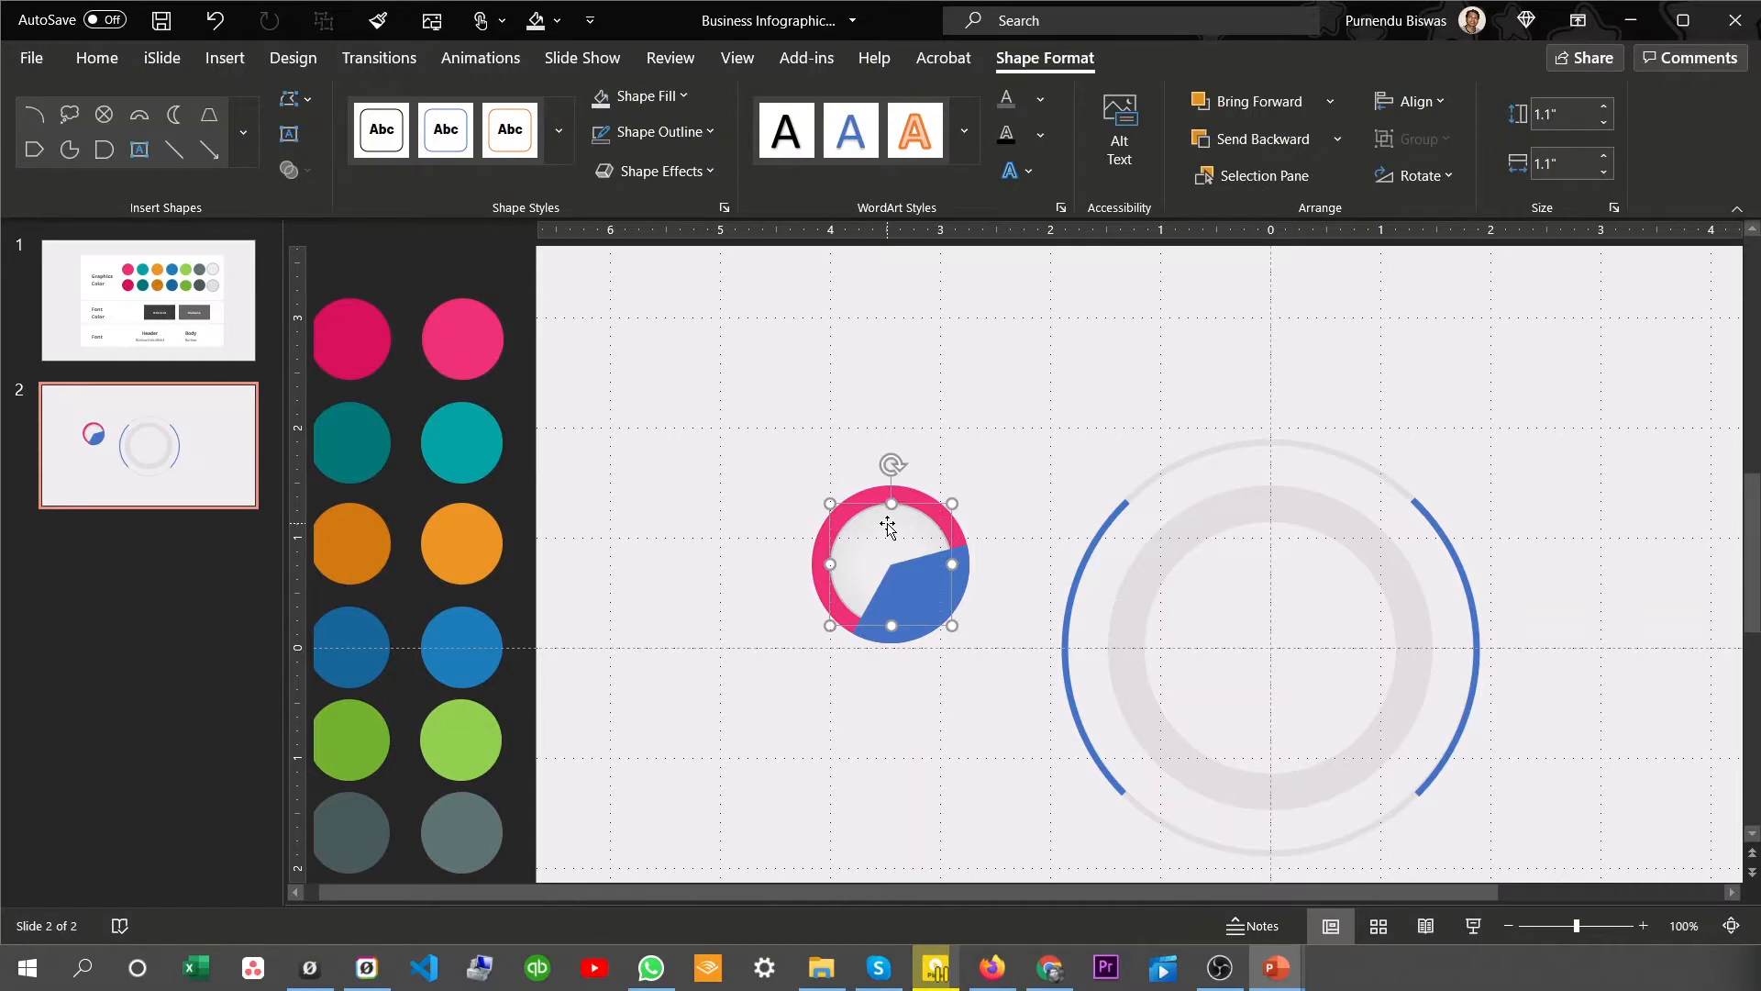
{"action": "right_click", "coordinate": [887, 523]}
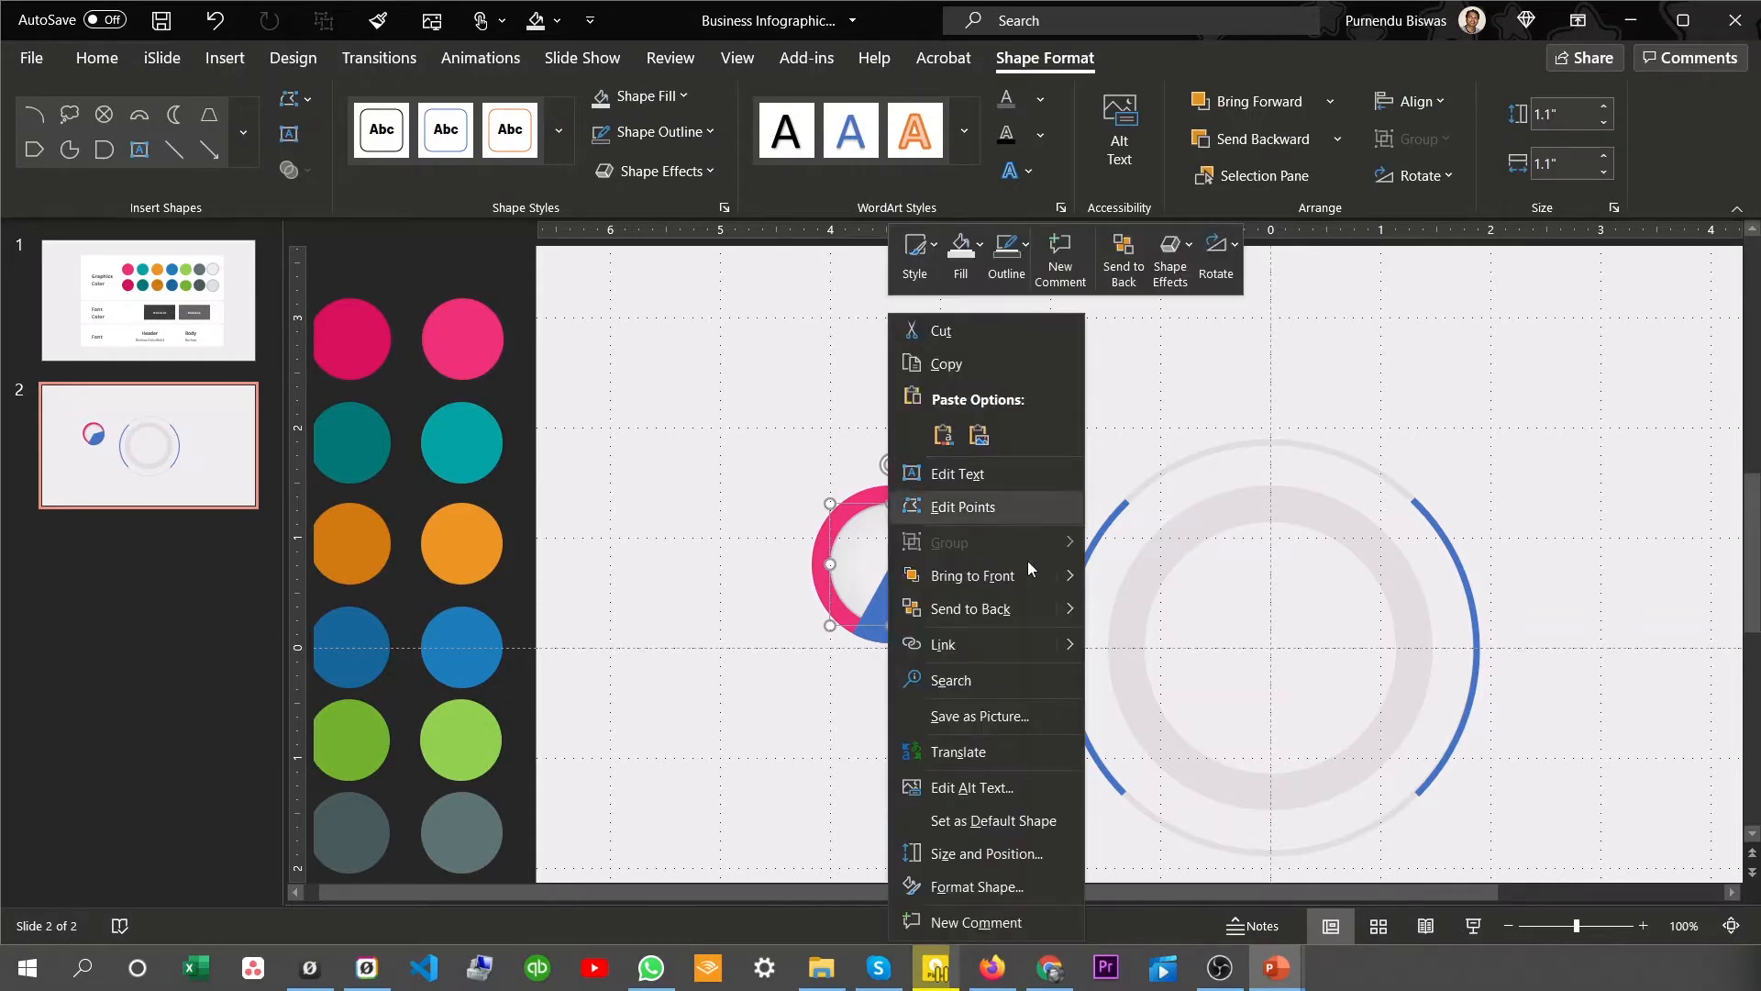
{"action": "left_click", "coordinate": [974, 576]}
{"action": "left_click", "coordinate": [961, 779]}
Fill the blue pie shape with the dark pink sampled from the colour palette
{"action": "left_click", "coordinate": [963, 583]}
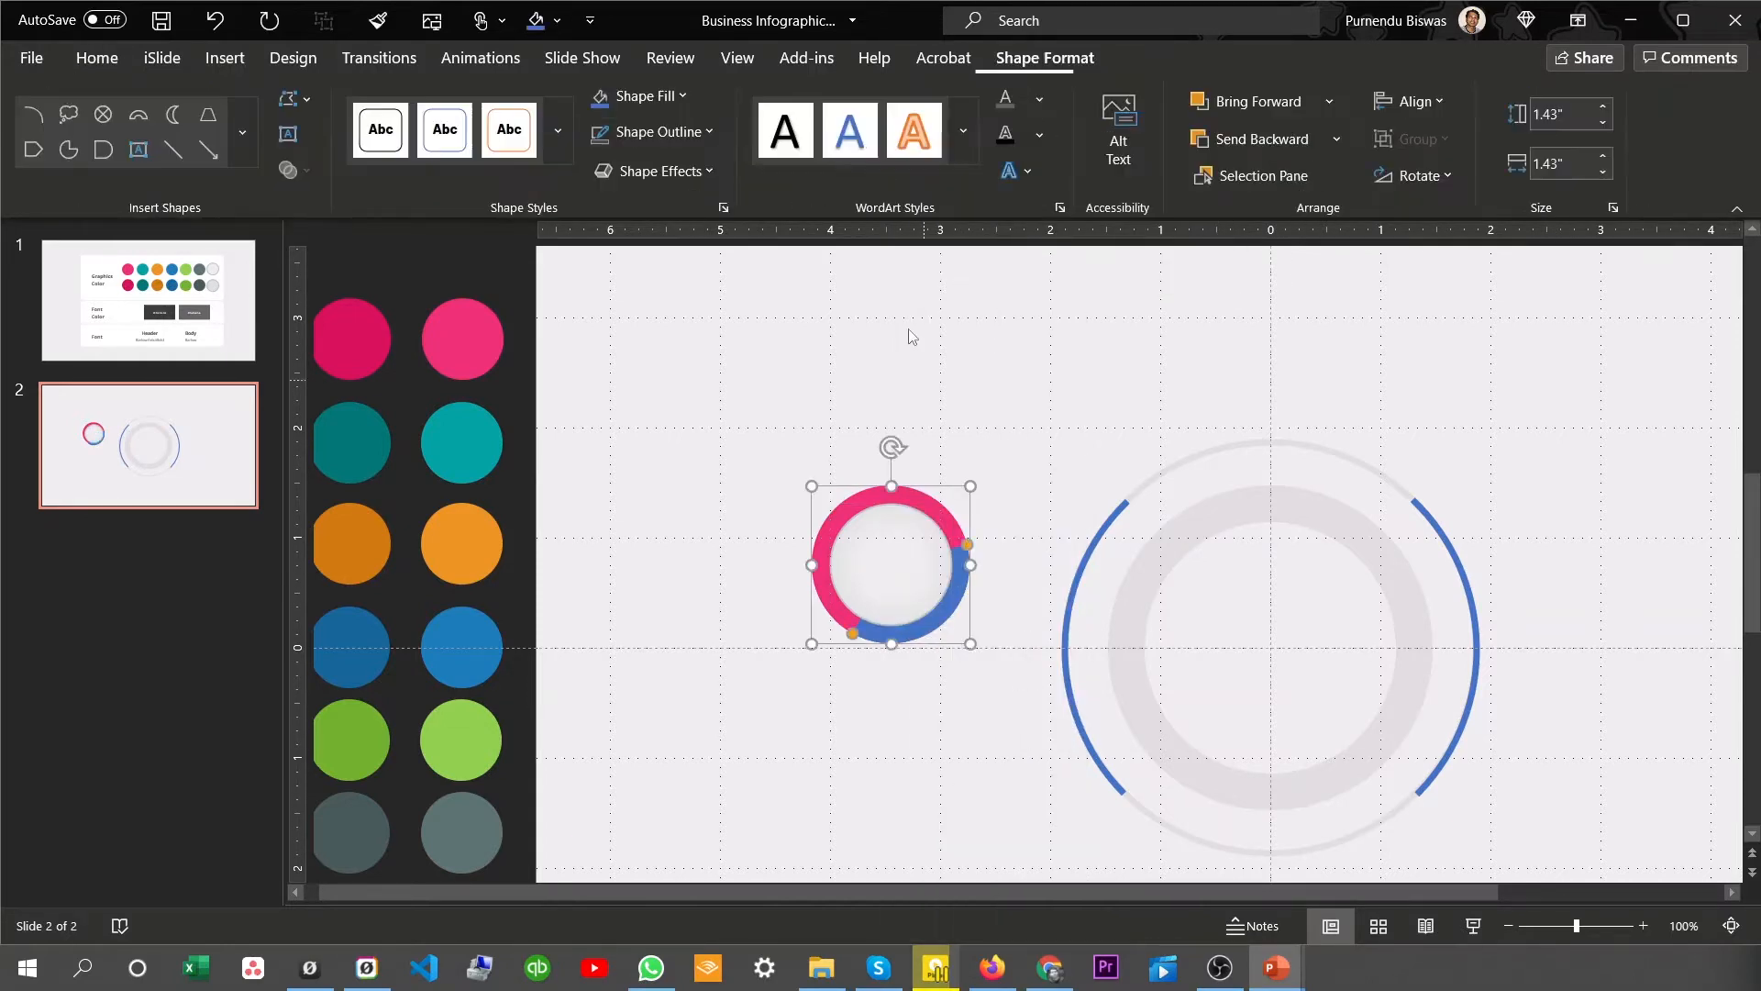
{"action": "left_click", "coordinate": [665, 95]}
{"action": "left_click", "coordinate": [669, 487]}
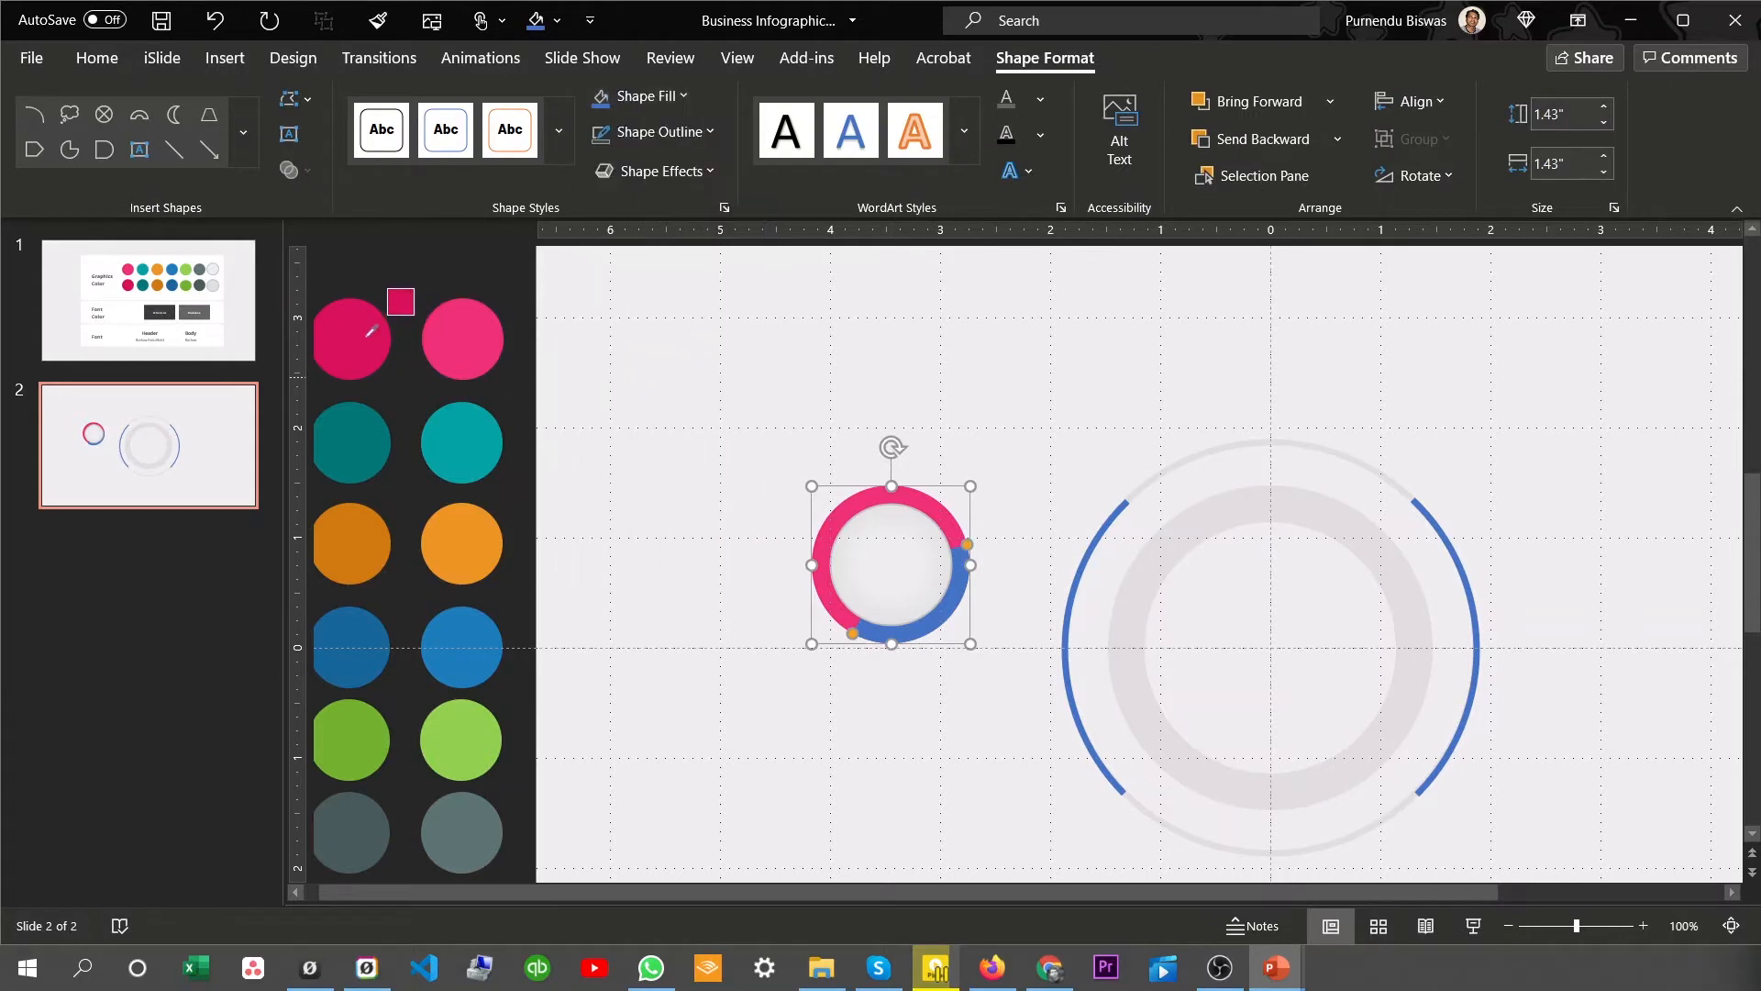
{"action": "left_click", "coordinate": [365, 338]}
Duplicate the large grey circle toward the pink ring and set the copy's size to 0.26"
{"action": "left_click", "coordinate": [1255, 512]}
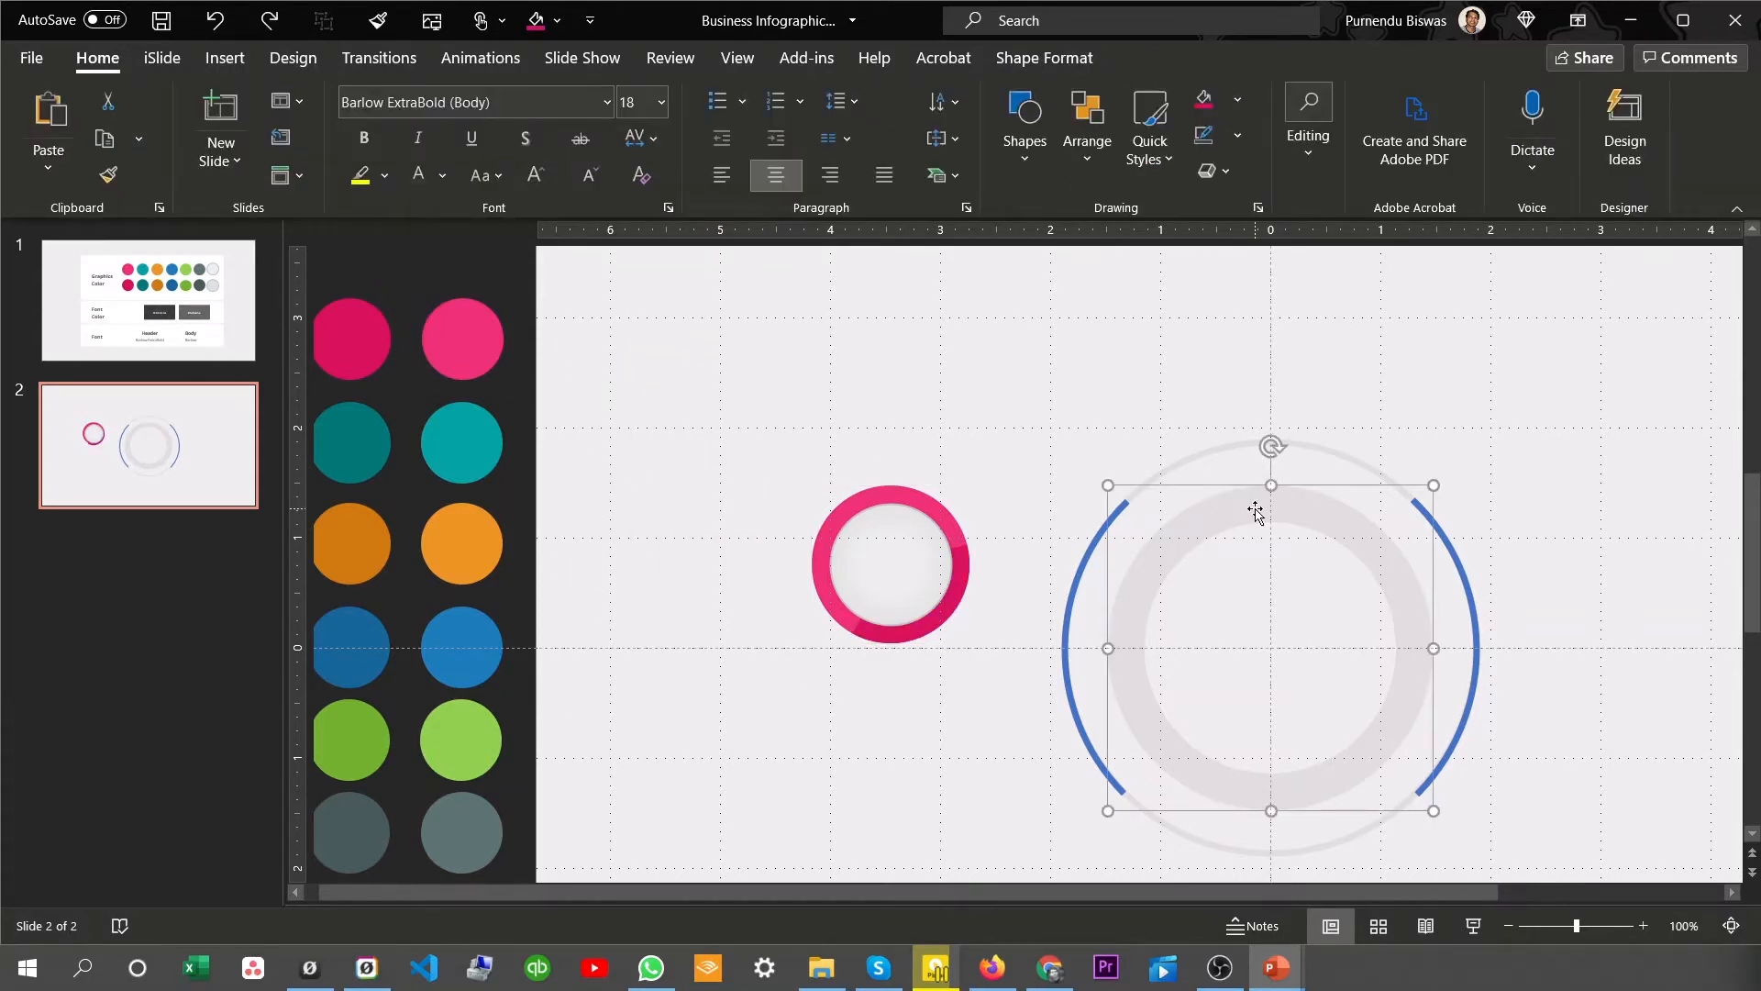
{"action": "left_click_drag", "start_coordinate": [1256, 512], "coordinate": [1029, 516]}
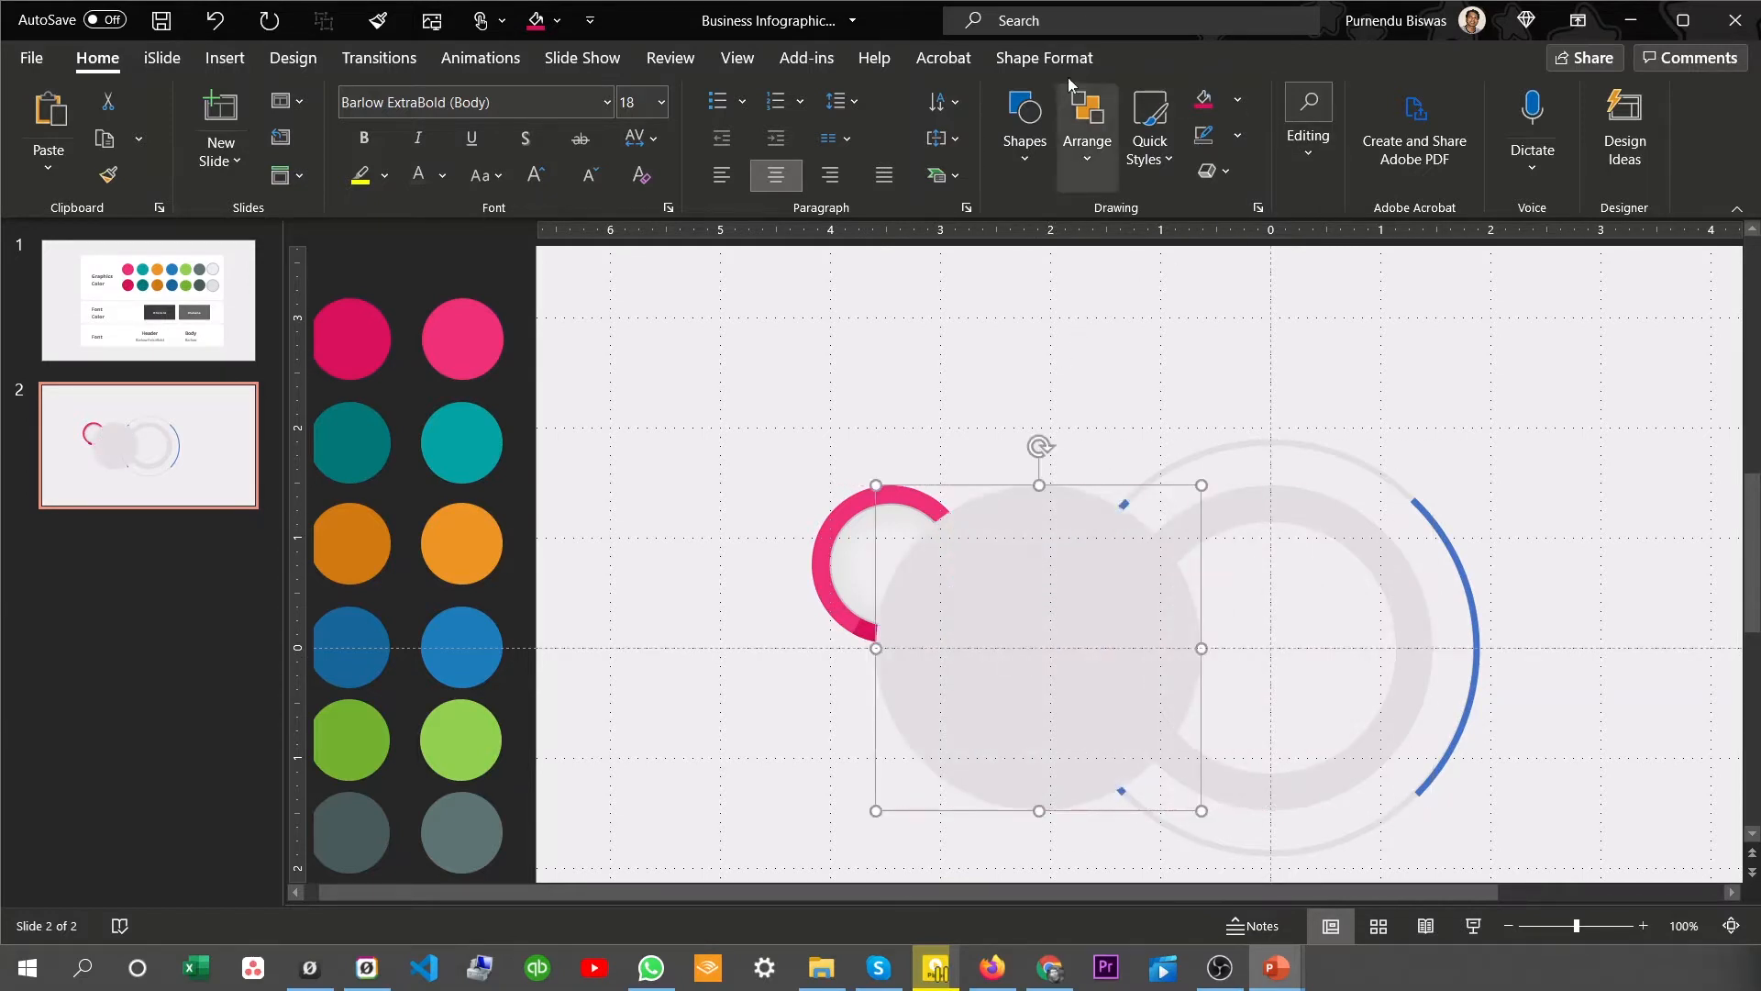
{"action": "left_click", "coordinate": [1066, 58]}
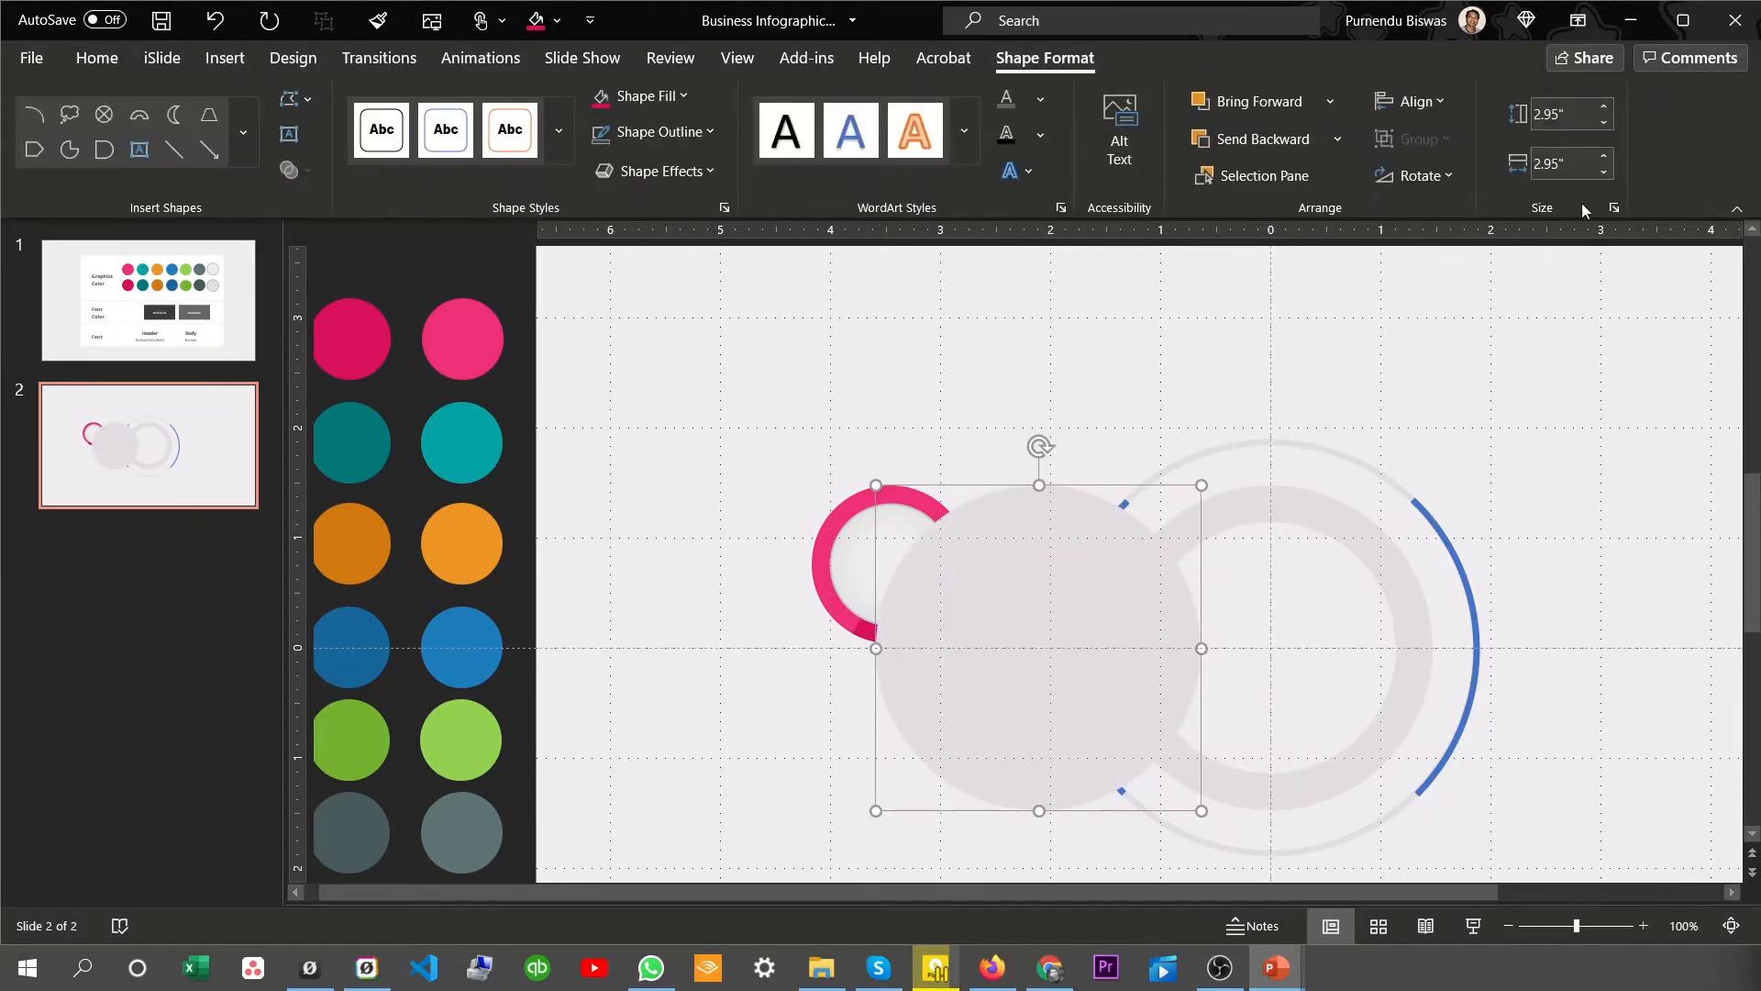
{"action": "left_click", "coordinate": [1578, 114]}
{"action": "type", "text": "0.26"}
{"action": "key", "text": "Return"}
Fill the small circle with the palette's bright pink and place it on the upper end of the left arc
{"action": "left_click", "coordinate": [678, 97]}
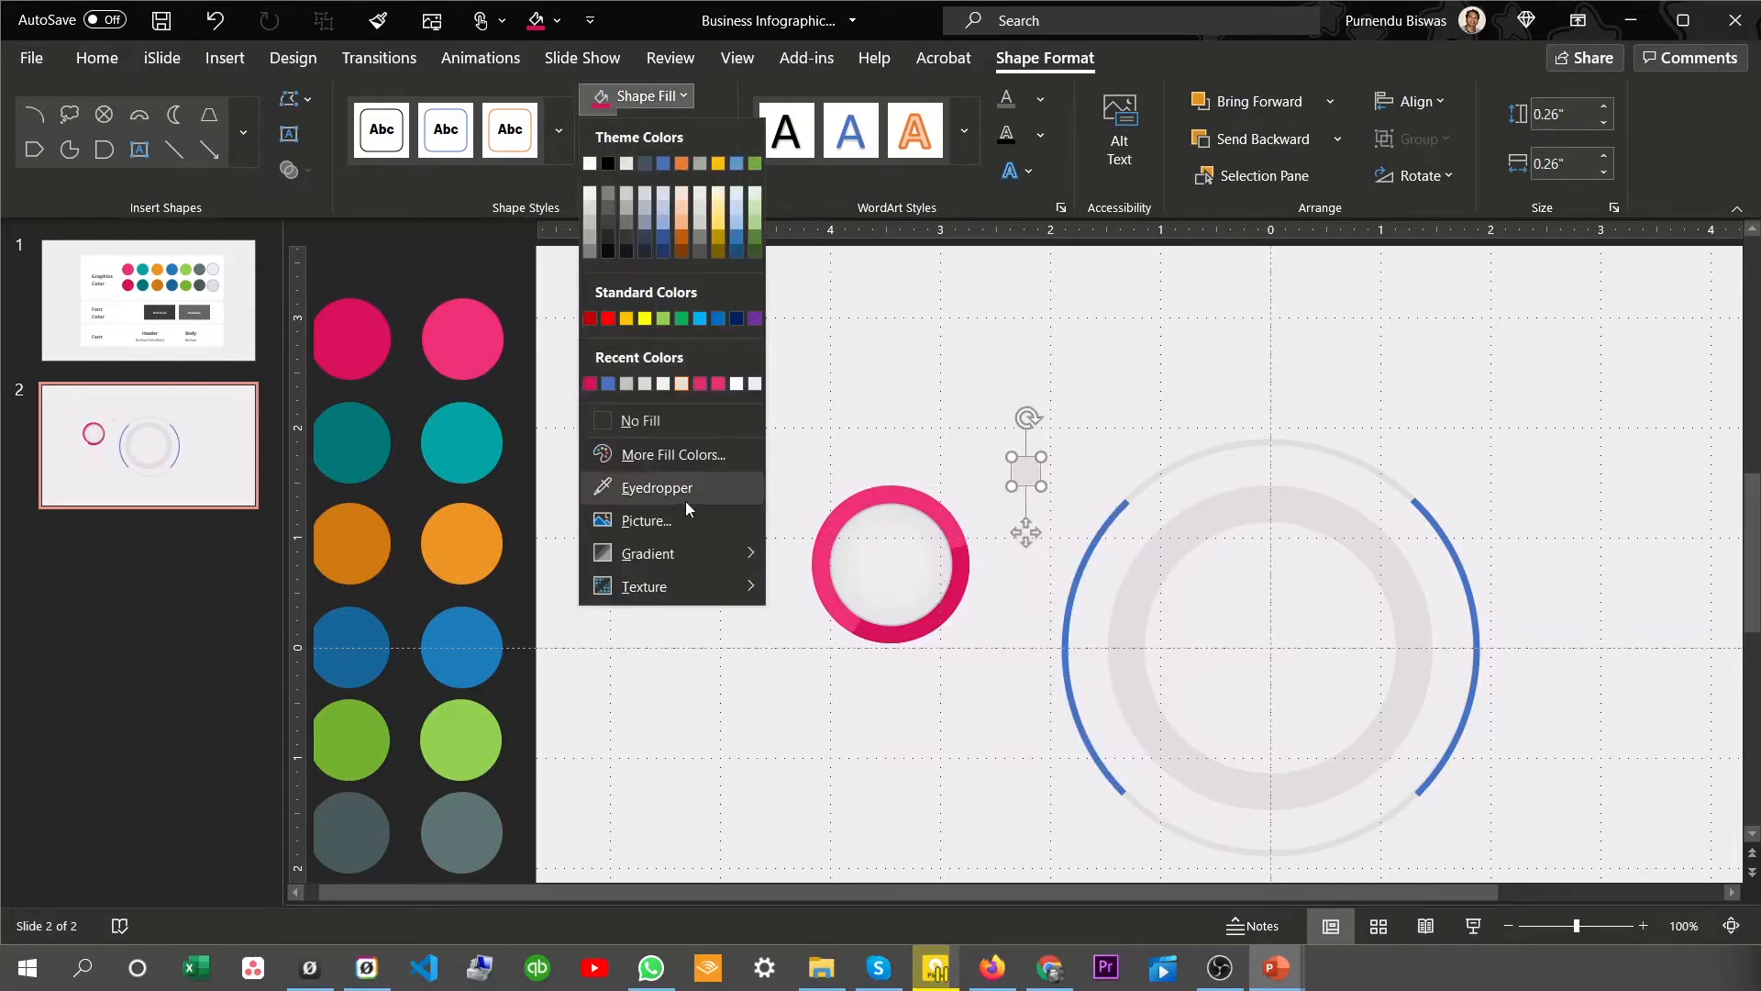
{"action": "left_click", "coordinate": [657, 488]}
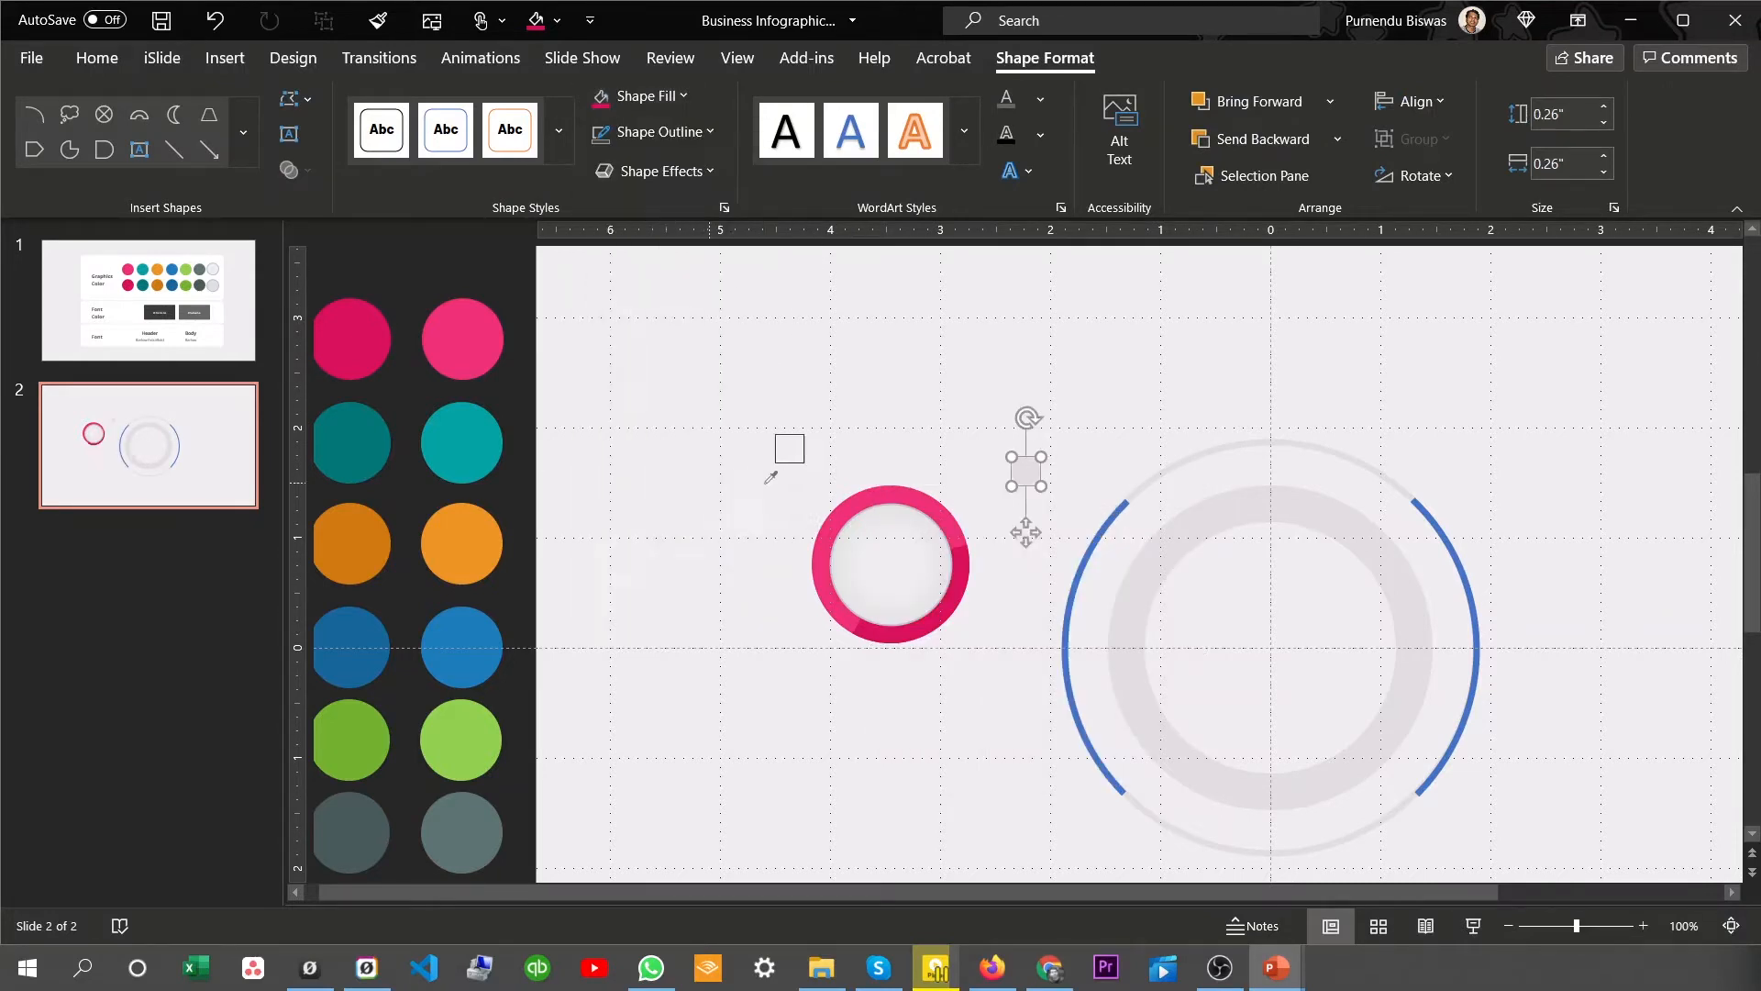
{"action": "left_click", "coordinate": [469, 329]}
{"action": "left_click_drag", "start_coordinate": [1028, 474], "coordinate": [1129, 499]}
Group the shapes of the pink ringed circle and move the group up and to the upper left of the pink dot
{"action": "left_click_drag", "start_coordinate": [742, 420], "coordinate": [1066, 712]}
{"action": "left_click_drag", "start_coordinate": [970, 598], "coordinate": [1106, 446]}
{"action": "scroll", "coordinate": [1176, 728], "scroll_direction": "up", "scroll_amount": 2}
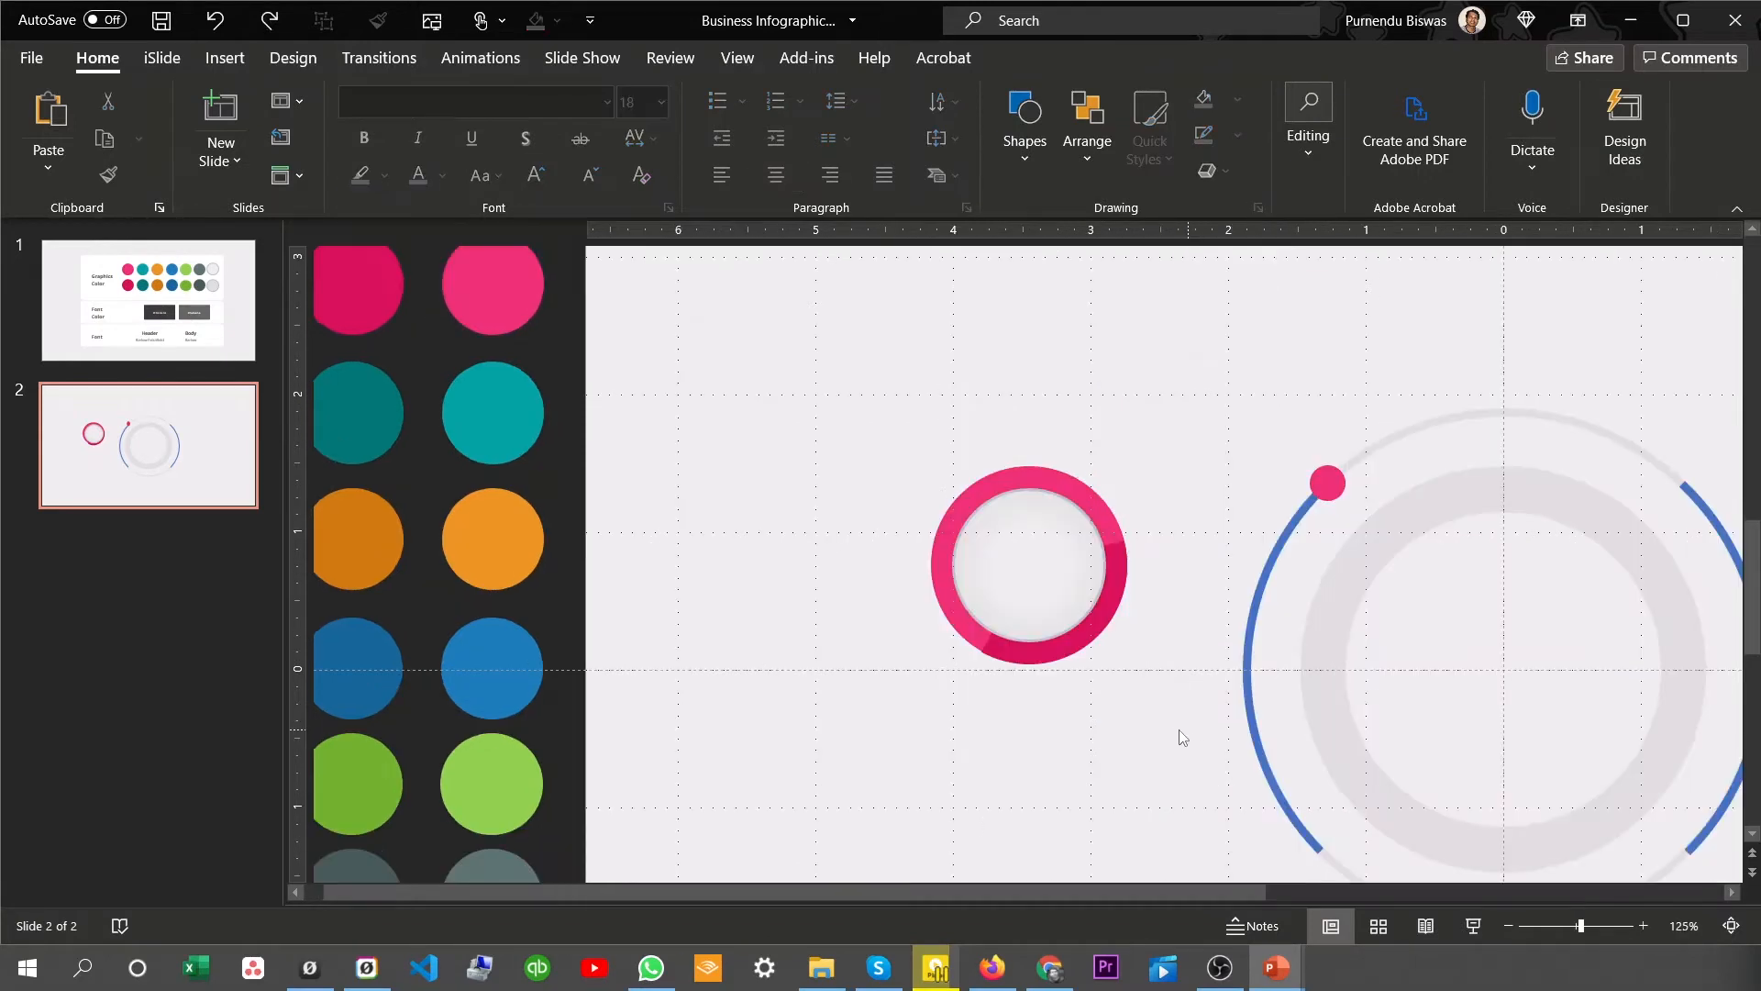
{"action": "left_click_drag", "start_coordinate": [1183, 729], "coordinate": [878, 369]}
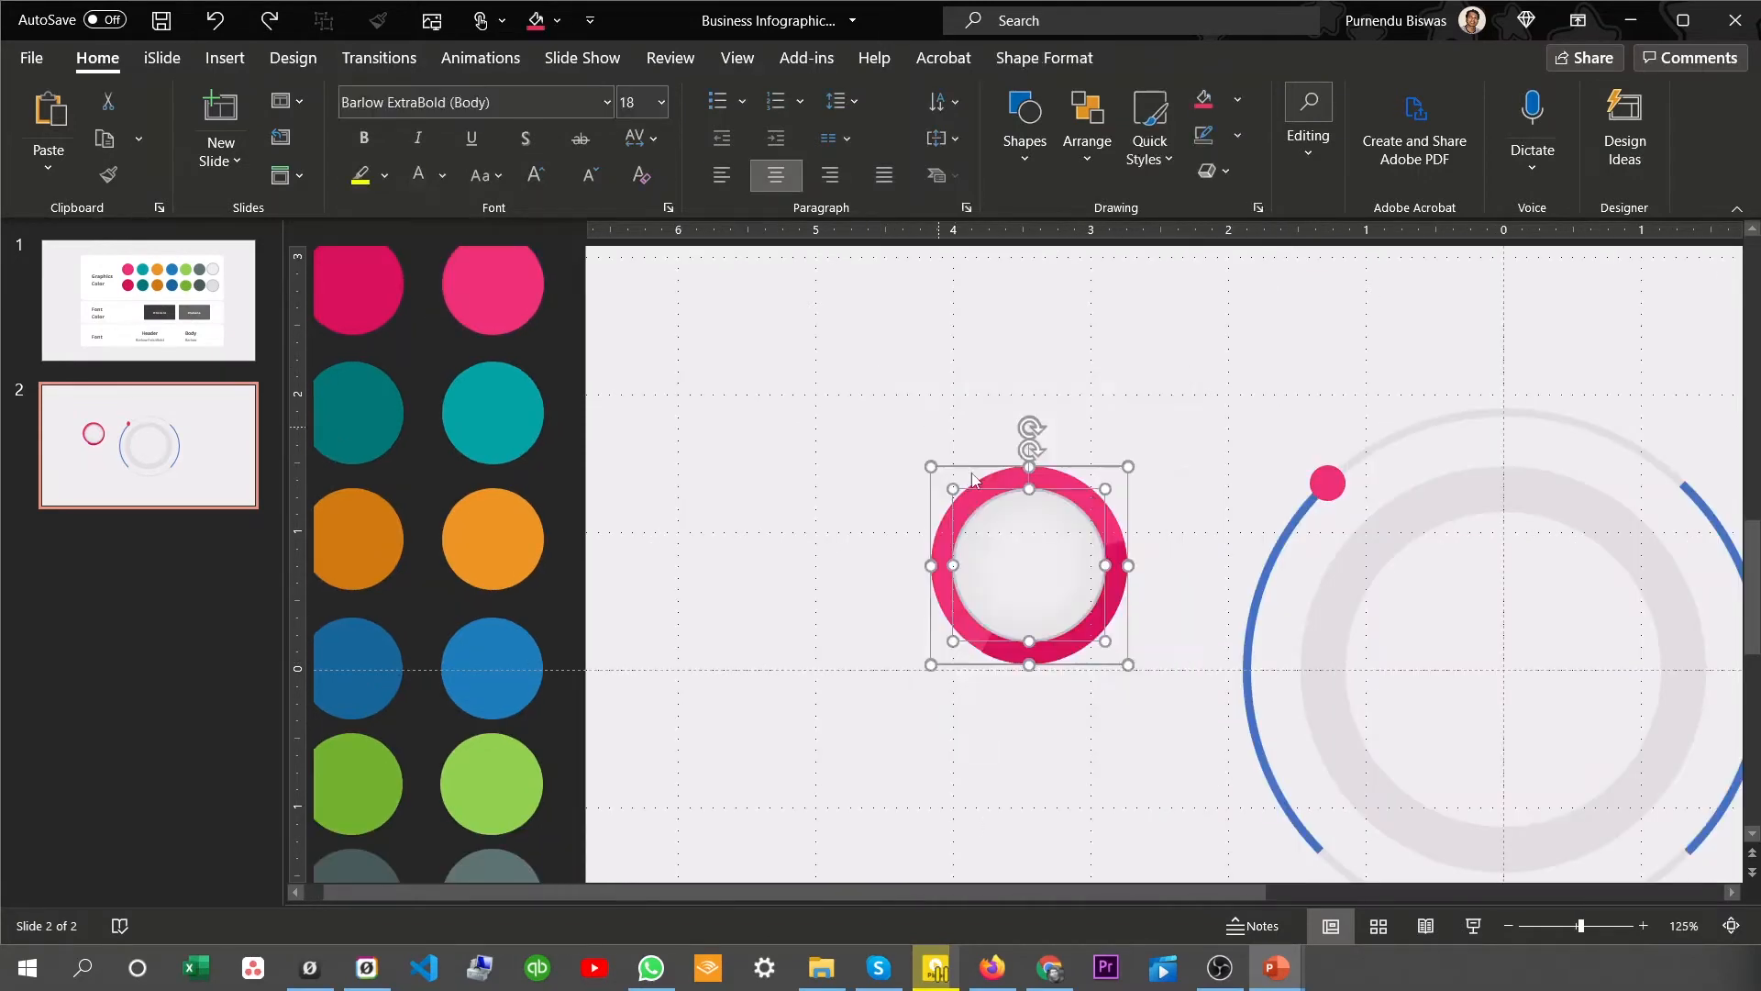
{"action": "right_click", "coordinate": [1050, 557]}
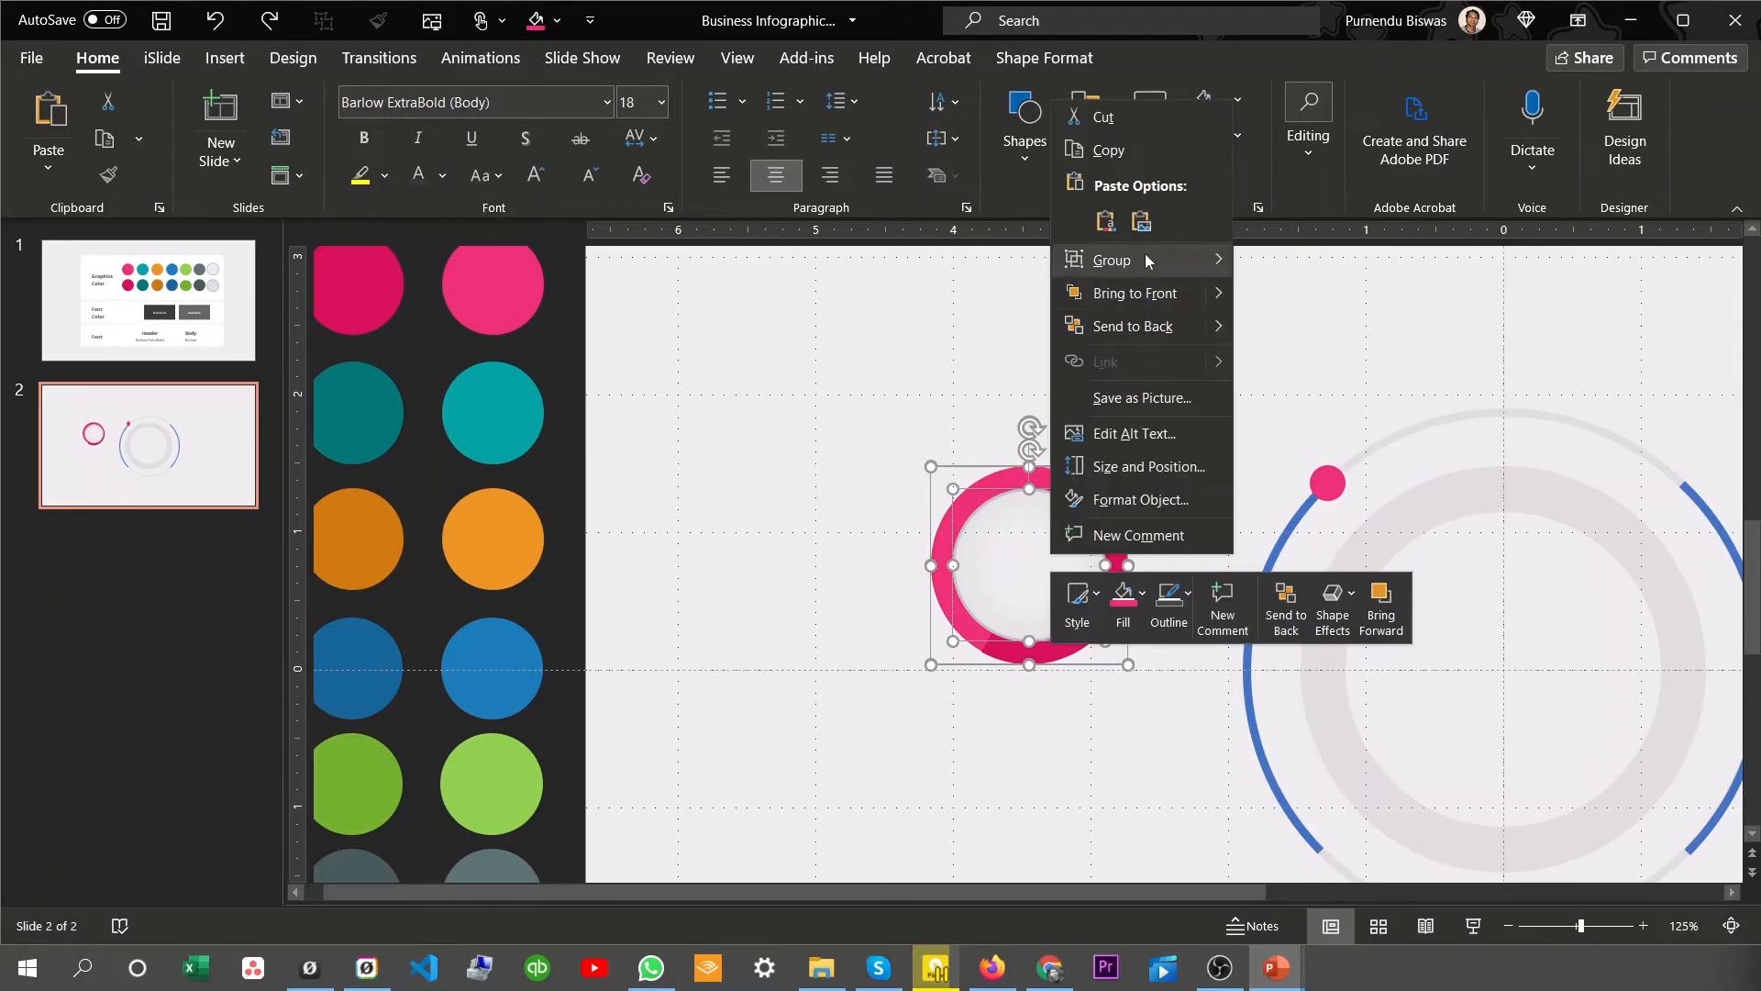
{"action": "mouse_move", "coordinate": [1145, 257]}
{"action": "left_click", "coordinate": [1282, 261]}
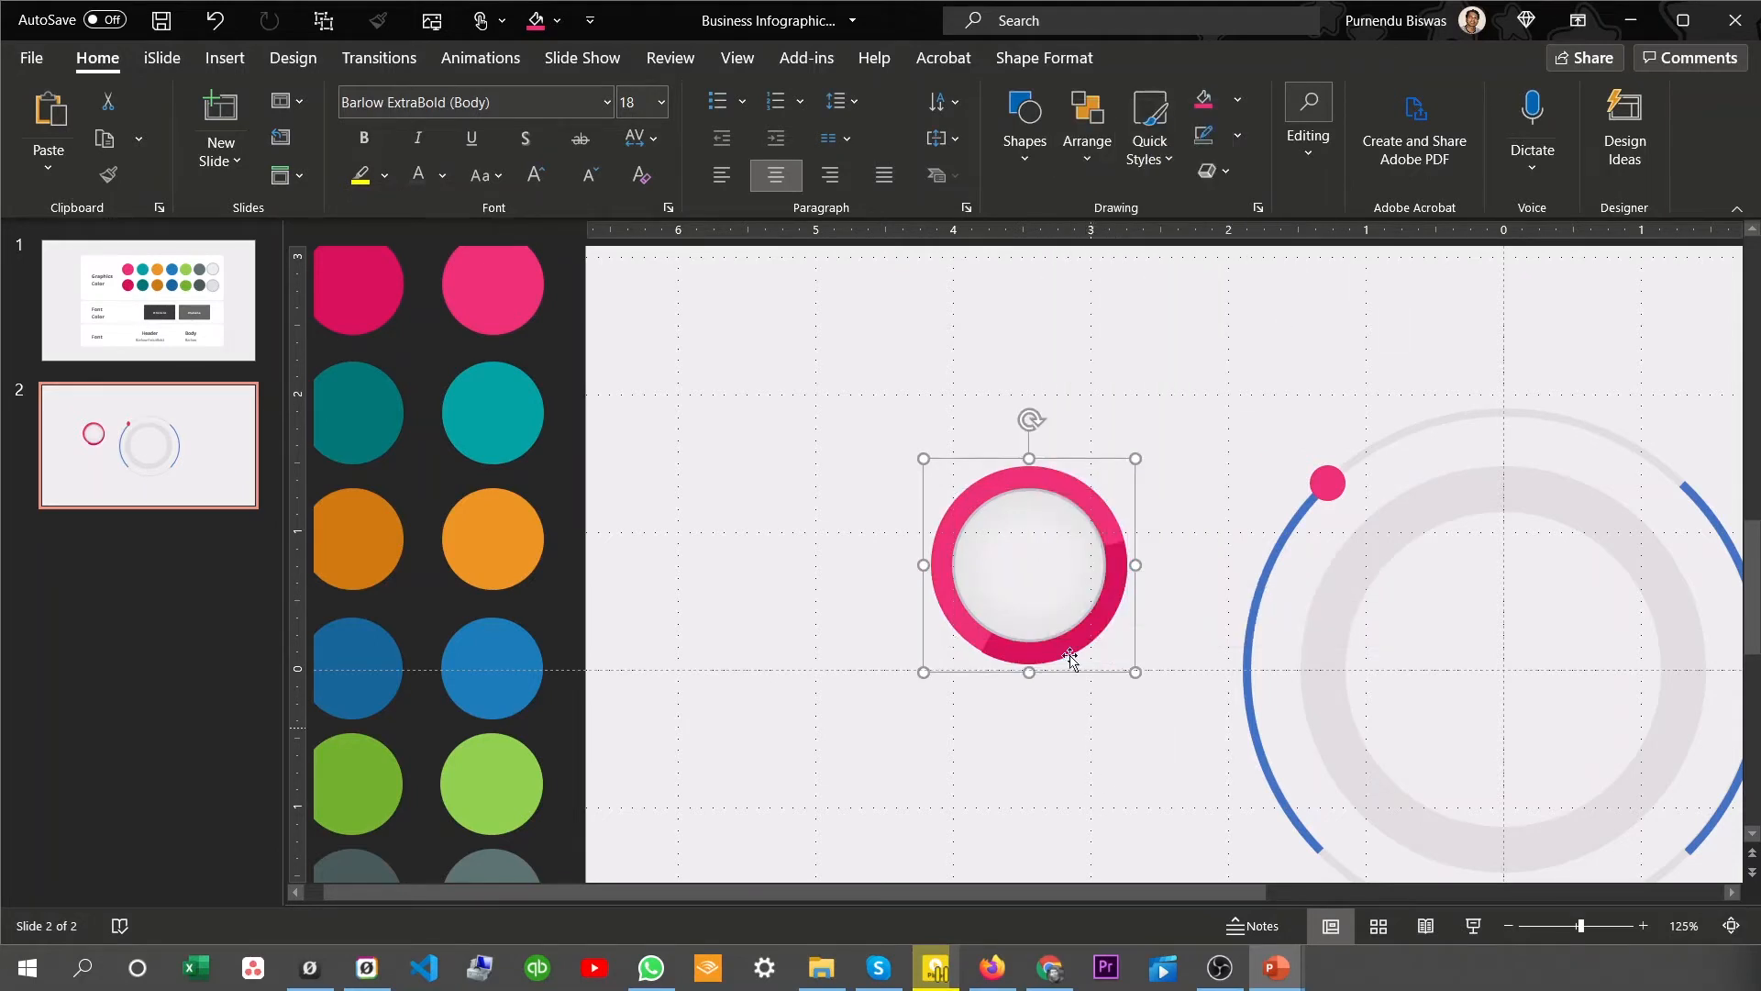
{"action": "left_click_drag", "start_coordinate": [1041, 520], "coordinate": [1185, 351]}
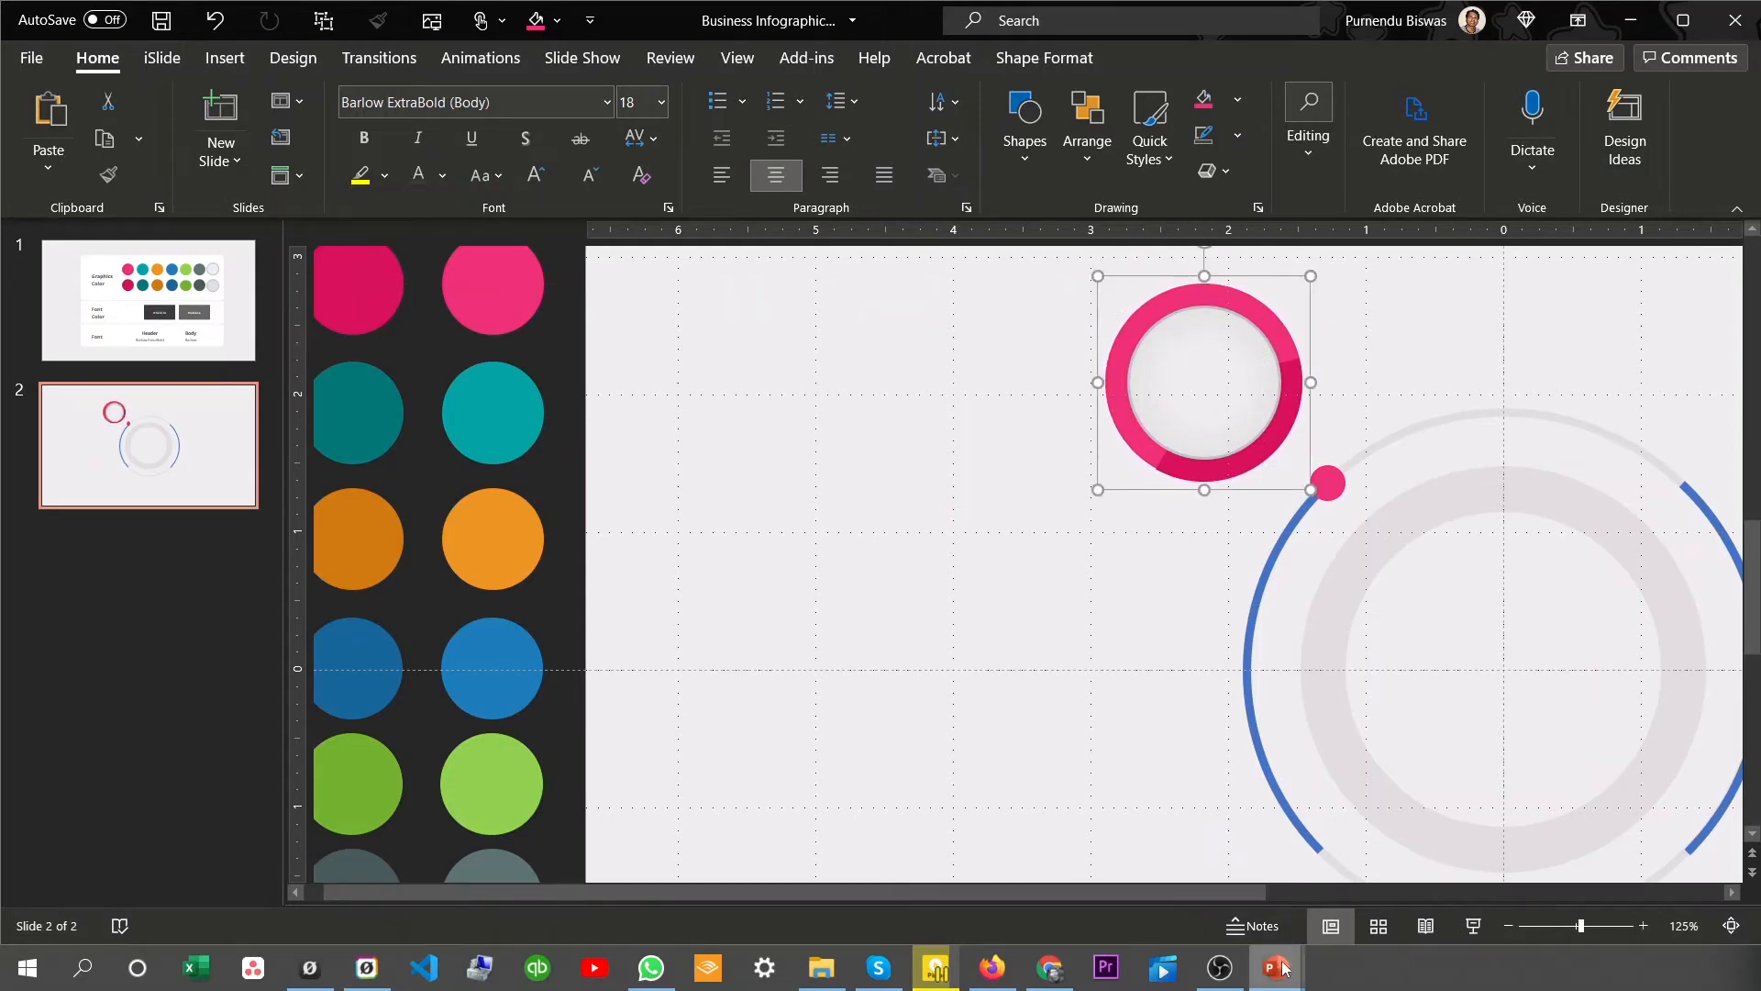
Draw a short diagonal line about 0.35" by 0.35" in the empty area left of the arc and thicken its outline
{"action": "left_click", "coordinate": [225, 58]}
{"action": "left_click", "coordinate": [487, 123]}
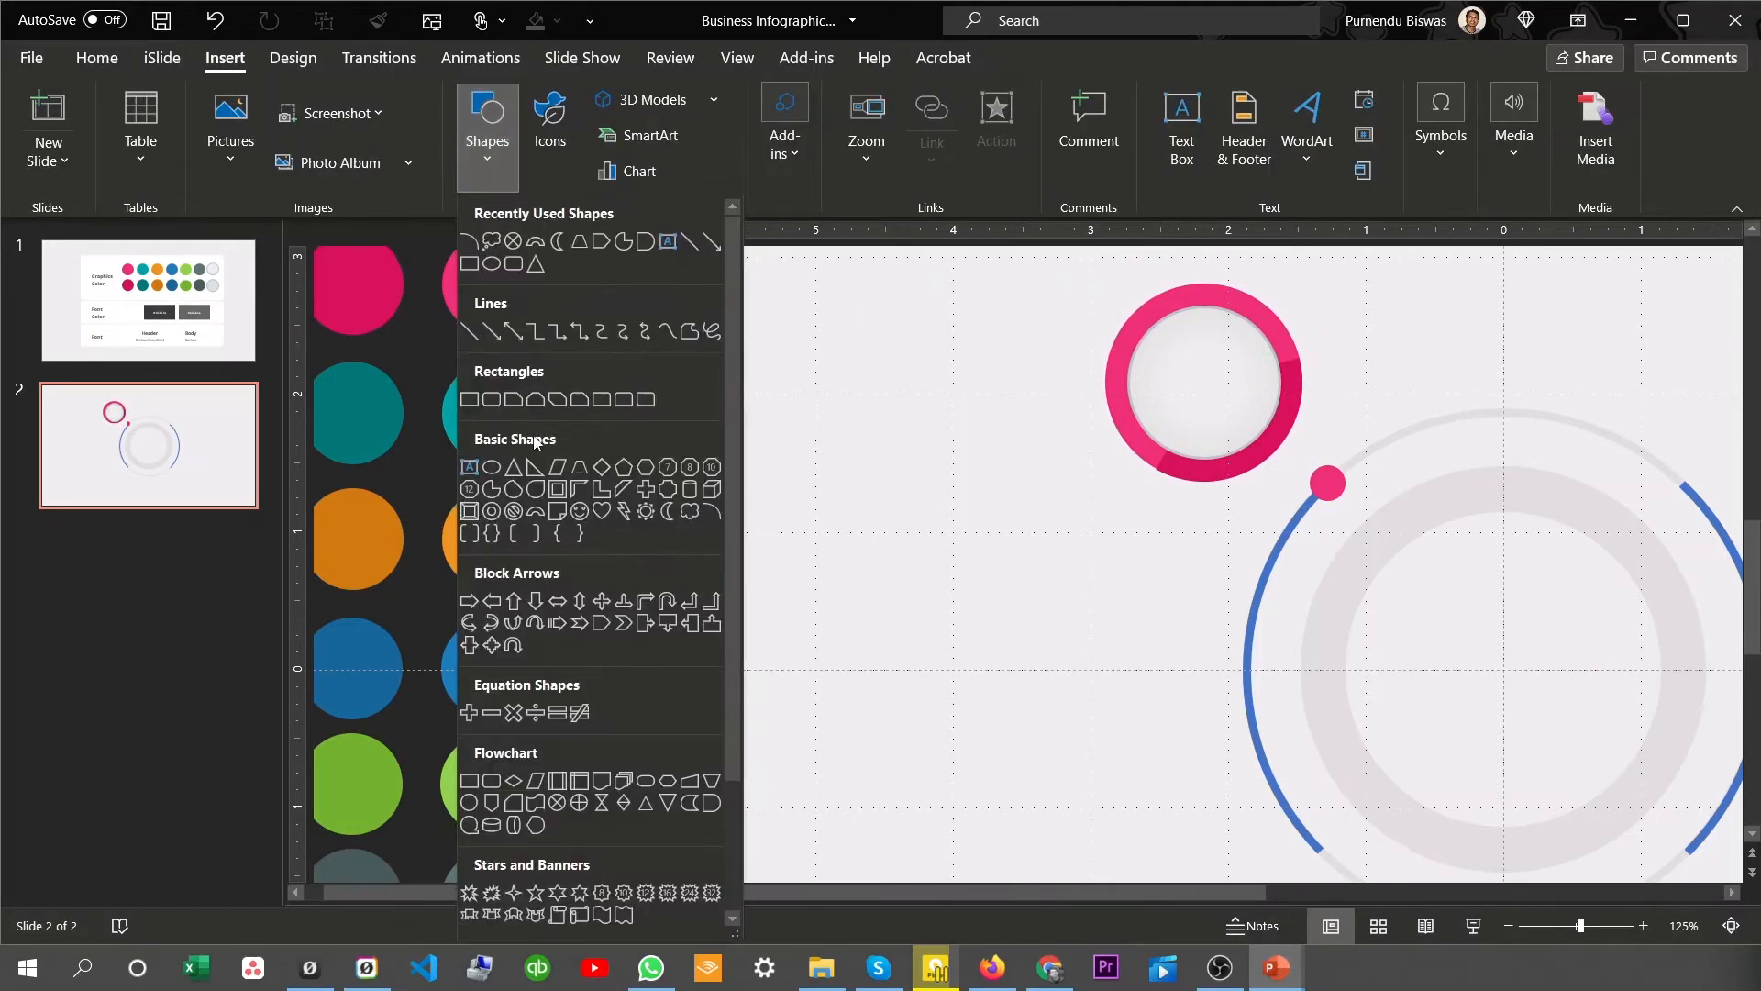
{"action": "left_click", "coordinate": [697, 250]}
{"action": "left_click_drag", "start_coordinate": [954, 464], "coordinate": [1002, 512]}
{"action": "left_click", "coordinate": [659, 131]}
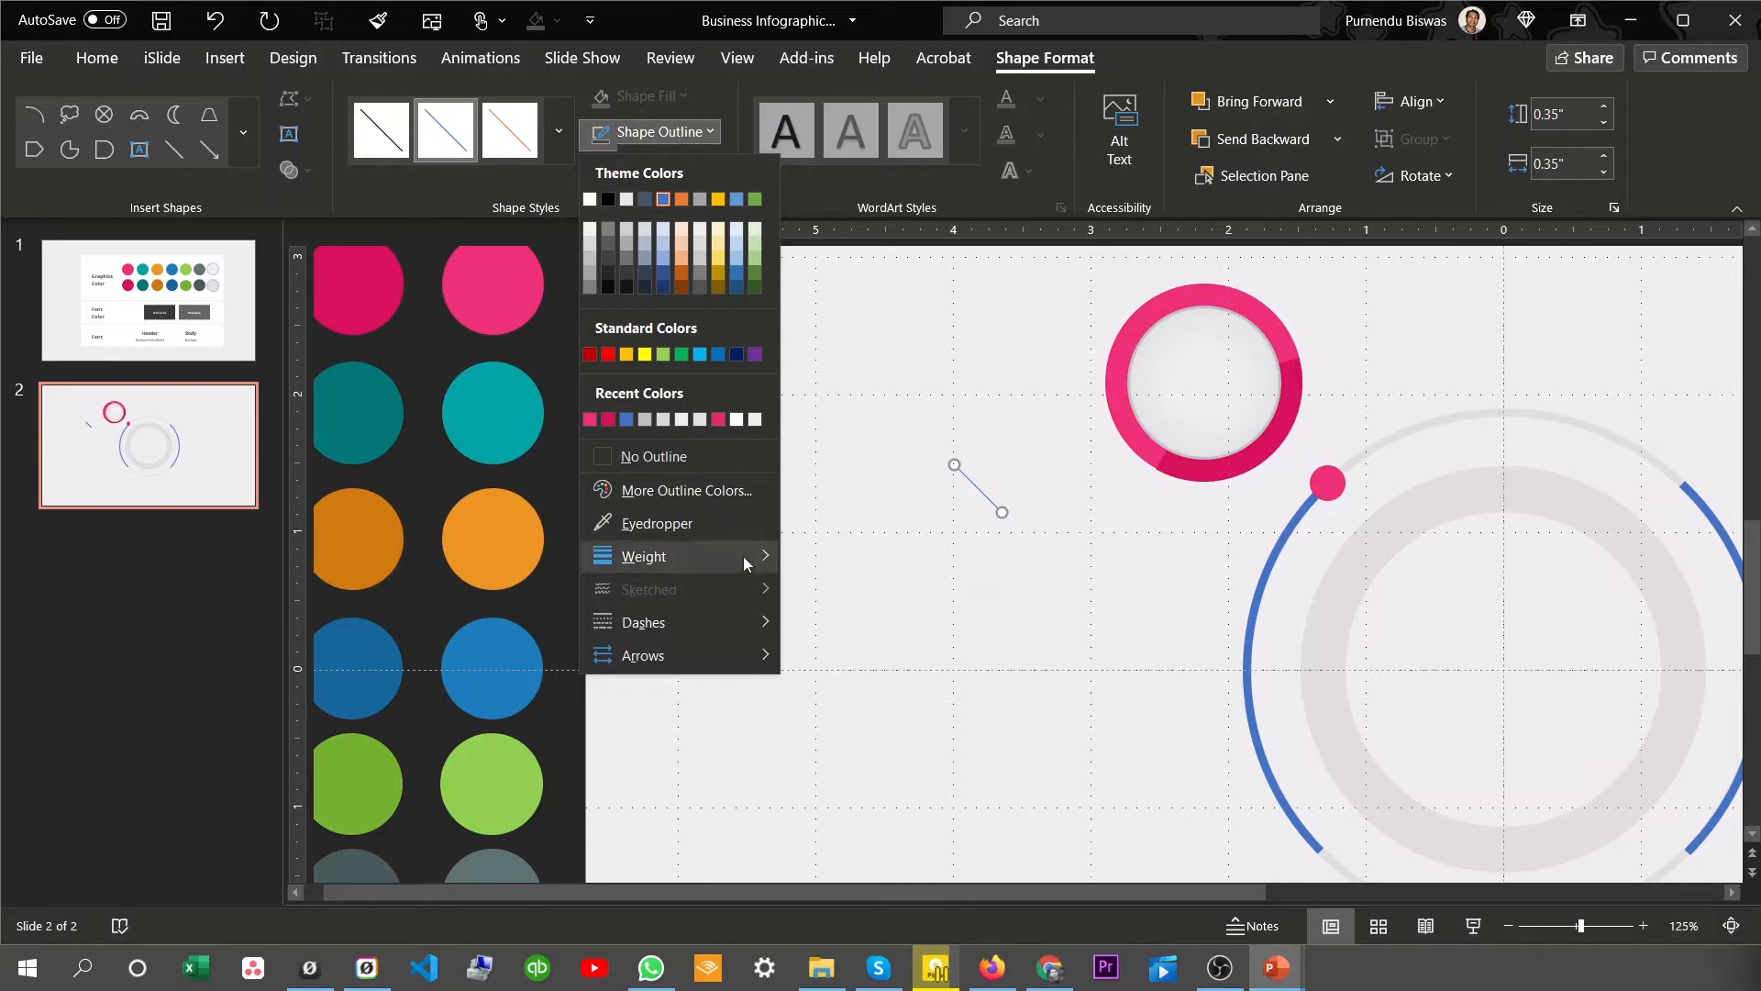
{"action": "mouse_move", "coordinate": [642, 556]}
{"action": "left_click", "coordinate": [936, 764]}
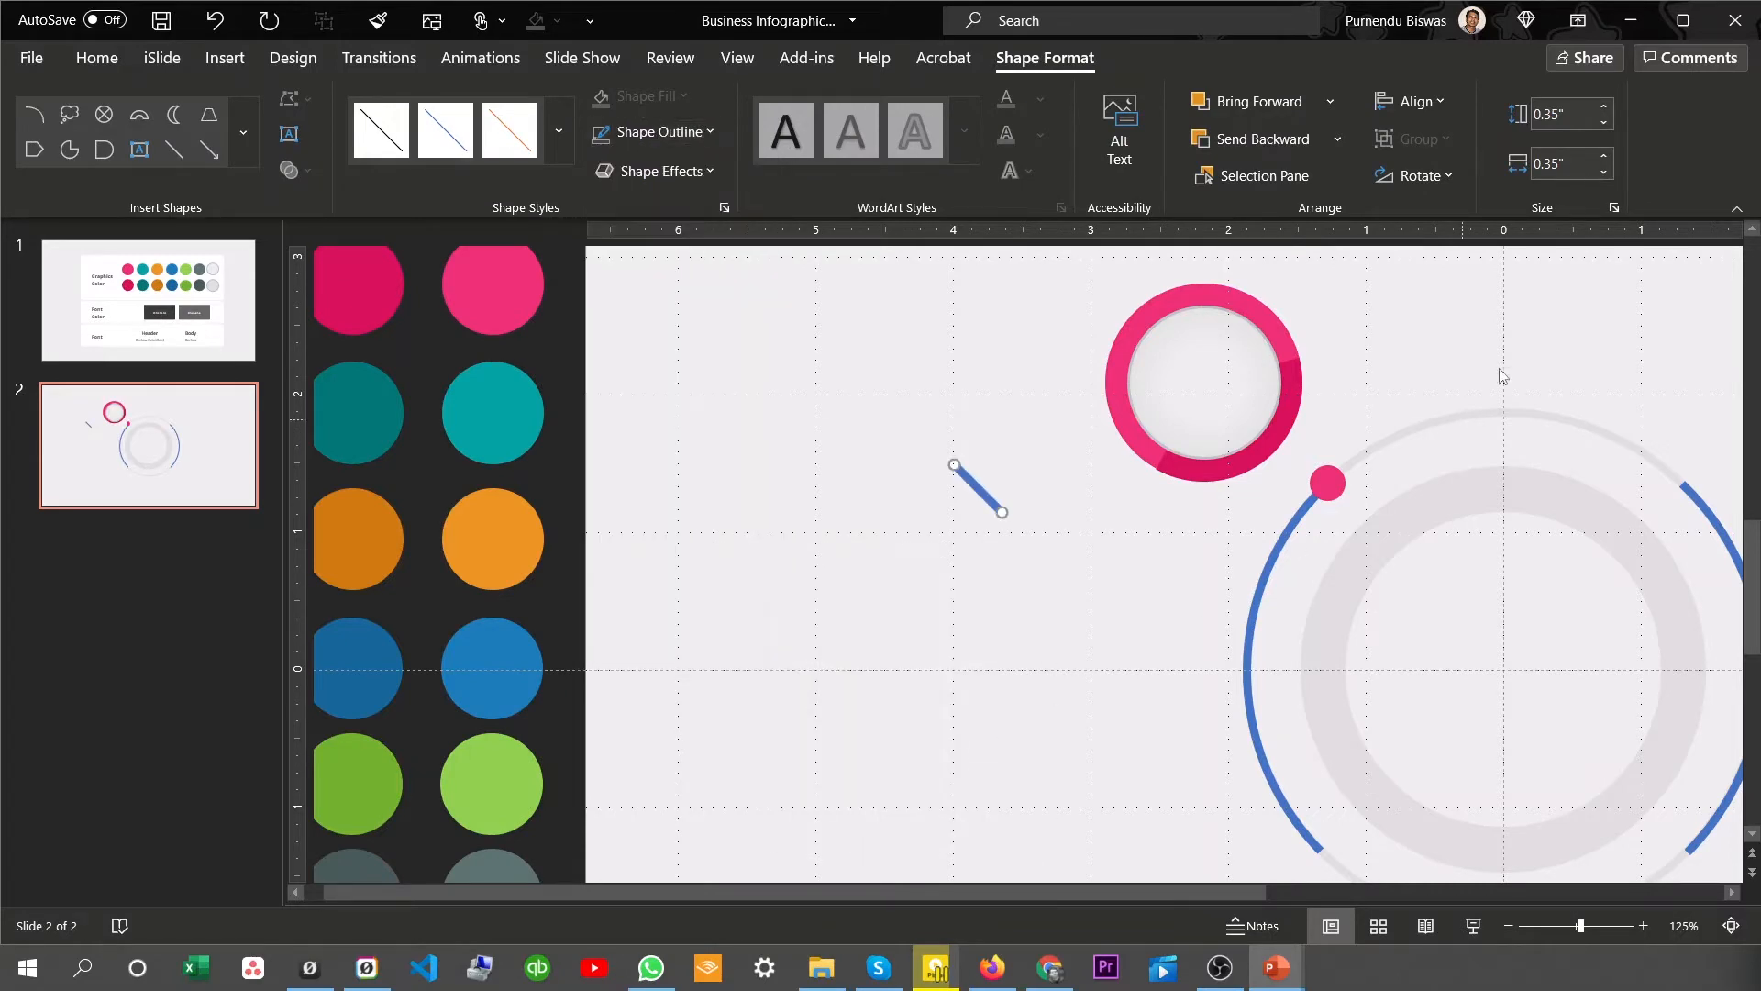
{"action": "left_click", "coordinate": [1574, 109]}
{"action": "key", "text": "BackSpace"}
{"action": "key", "text": "Return"}
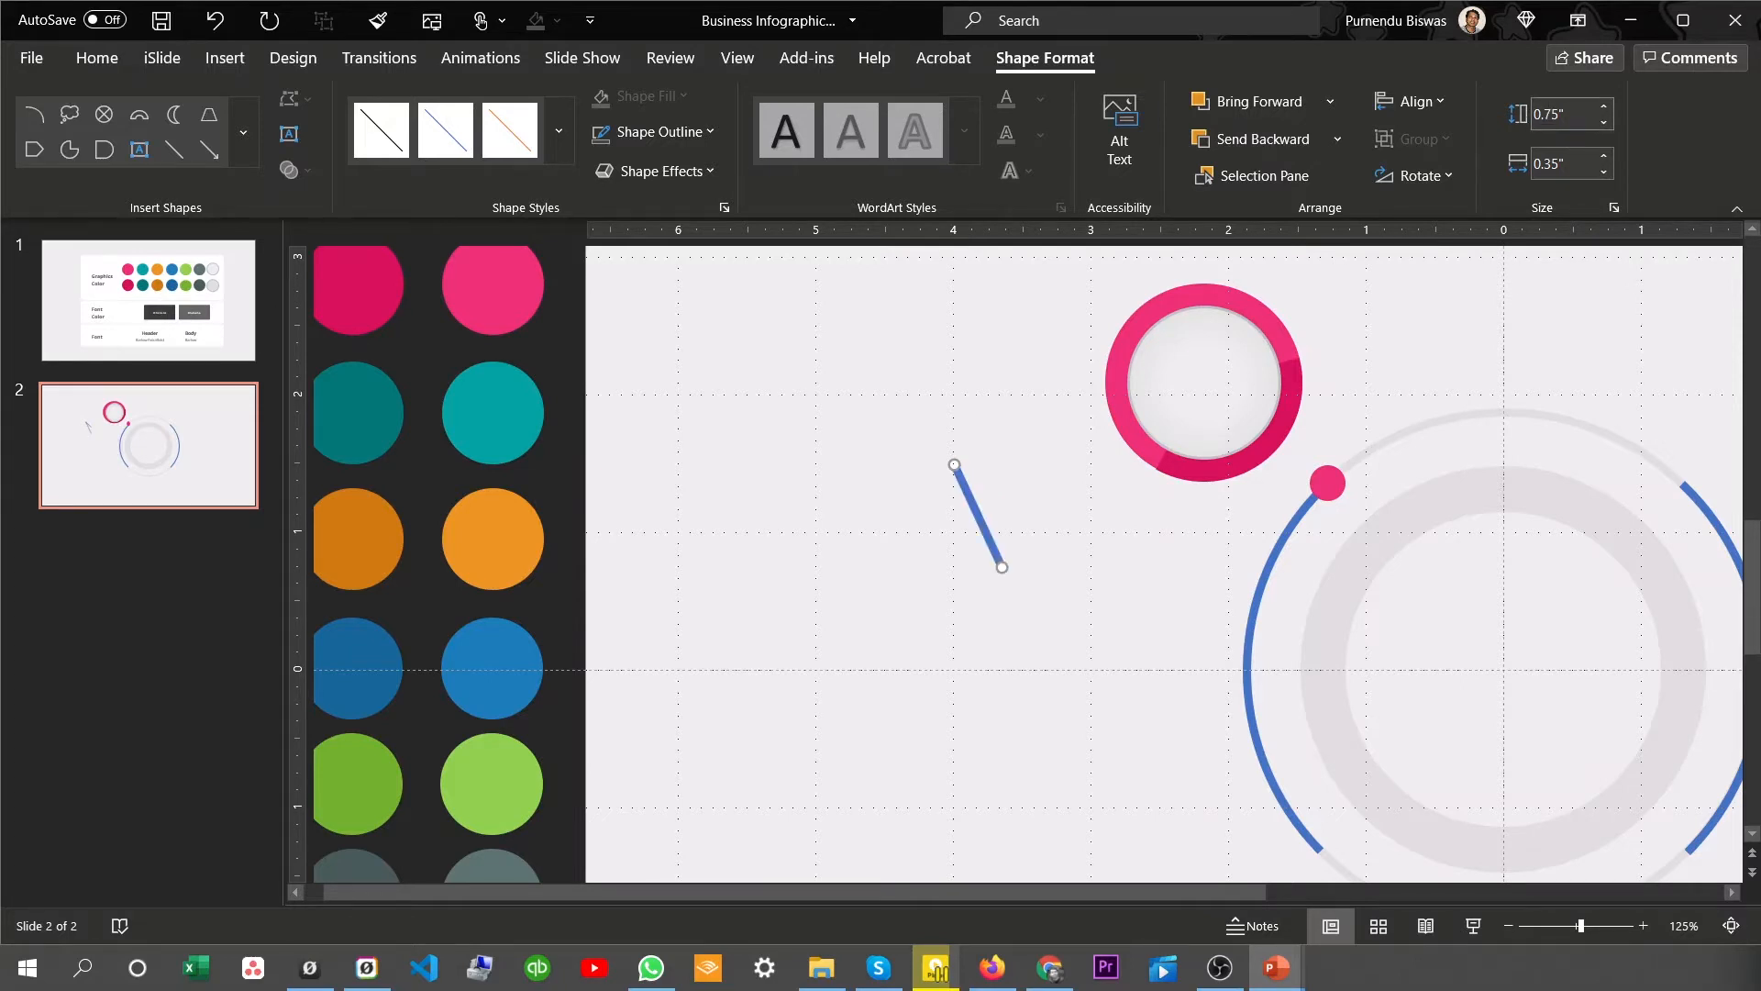
{"action": "key", "text": "ctrl+z"}
Set the diagonal line's height to 0.2"
{"action": "left_click", "coordinate": [1570, 112]}
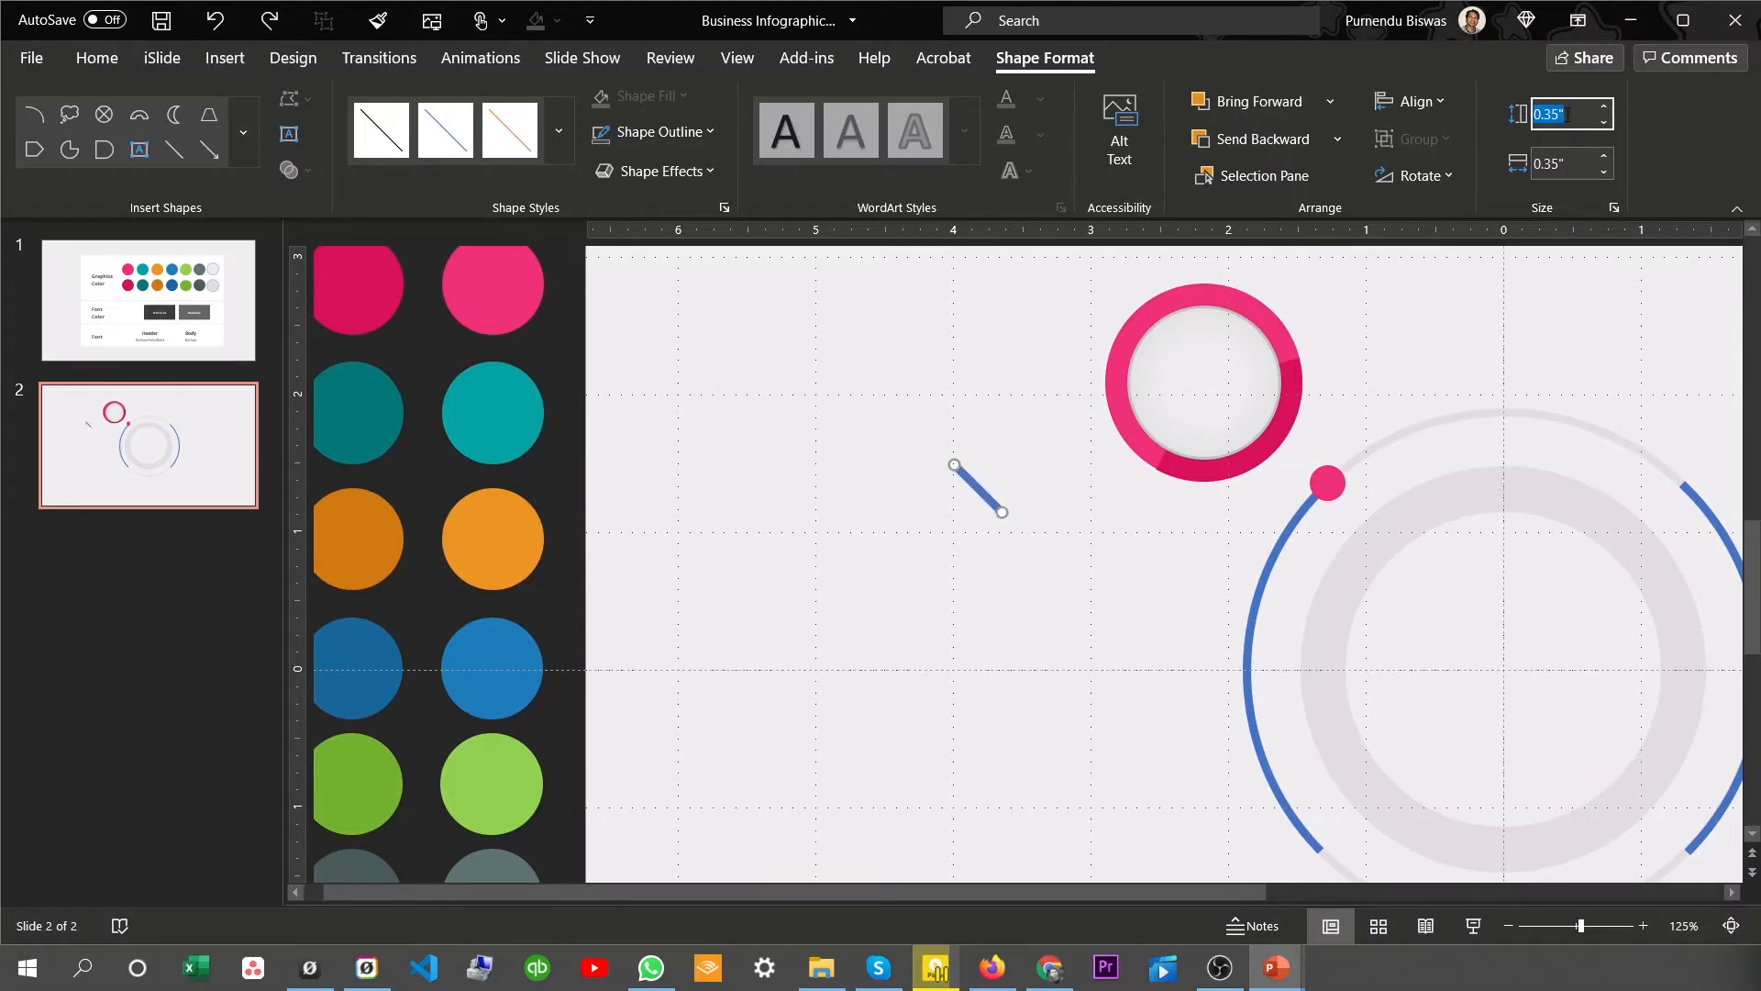
{"action": "type", "text": ".2"}
{"action": "key", "text": "Return"}
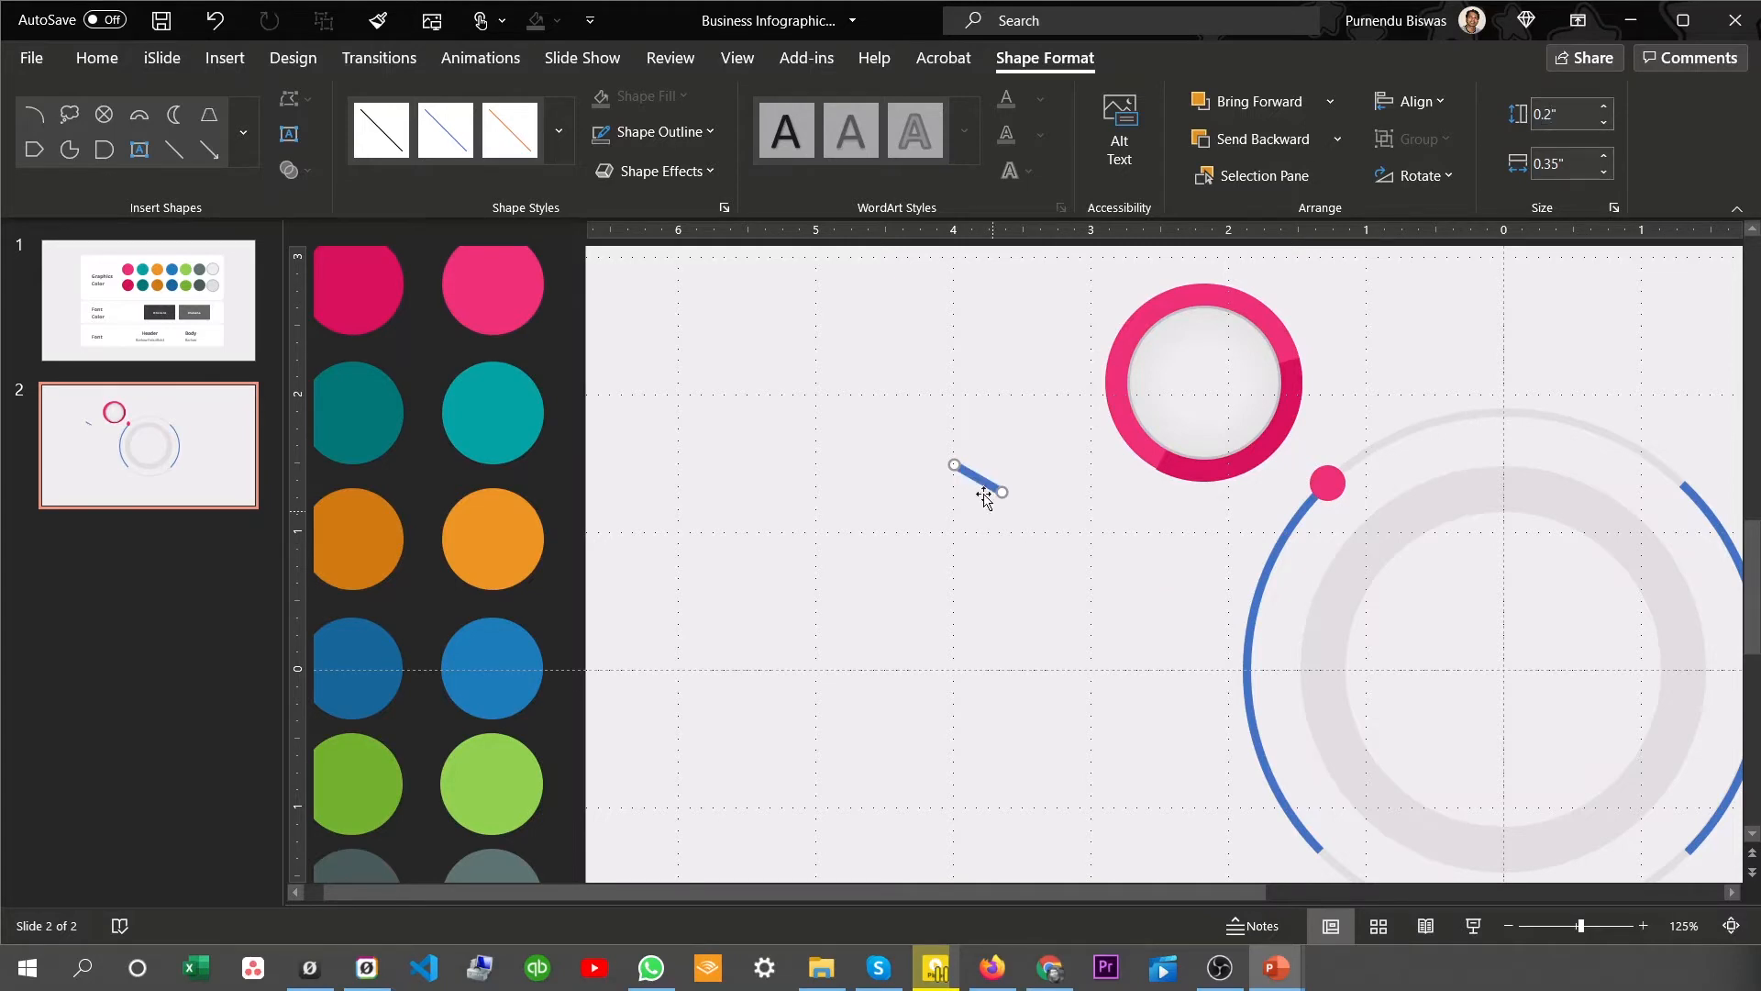
Fit the line between the pink ringed circle and the pink dot as a connector, and recolour it bright pink
{"action": "left_click_drag", "start_coordinate": [978, 478], "coordinate": [1309, 454]}
{"action": "scroll", "coordinate": [1351, 553], "scroll_direction": "up", "scroll_amount": 3}
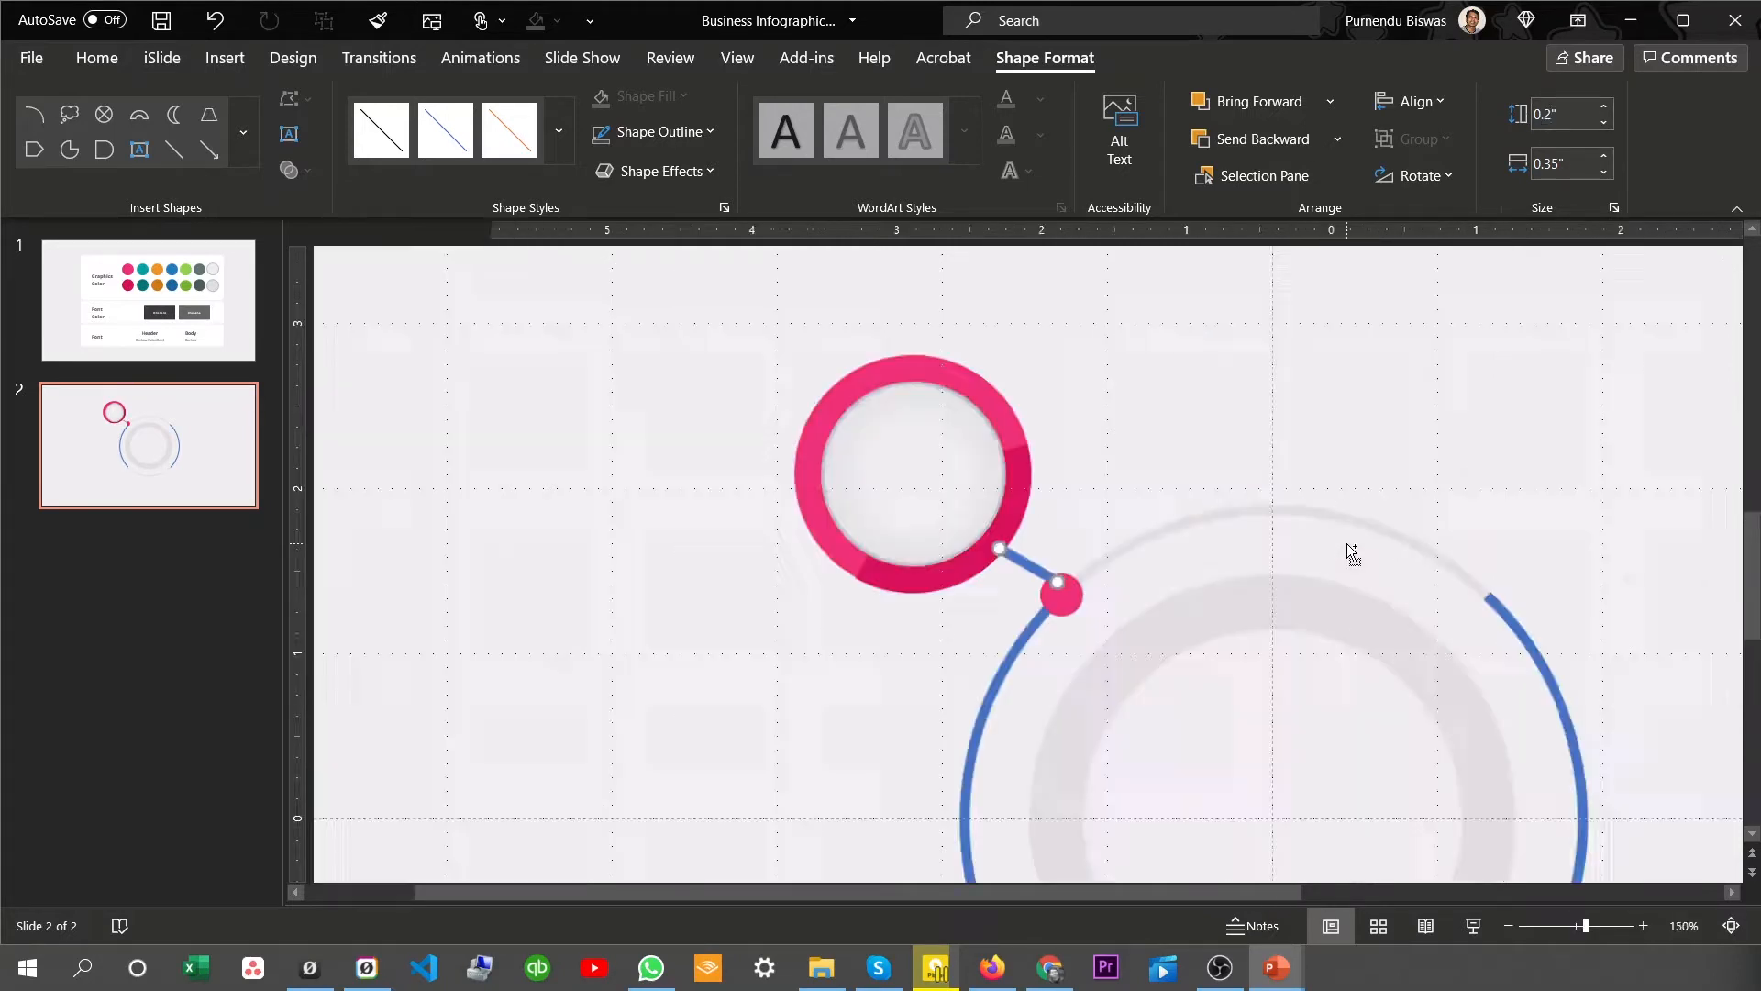
{"action": "mouse_move", "coordinate": [1086, 597]}
{"action": "left_mouse_down"}
{"action": "mouse_move", "coordinate": [1061, 617]}
{"action": "mouse_move", "coordinate": [1079, 602]}
{"action": "left_mouse_up"}
{"action": "left_click_drag", "start_coordinate": [971, 532], "coordinate": [988, 521]}
{"action": "scroll", "coordinate": [986, 525], "scroll_direction": "down", "scroll_amount": 3}
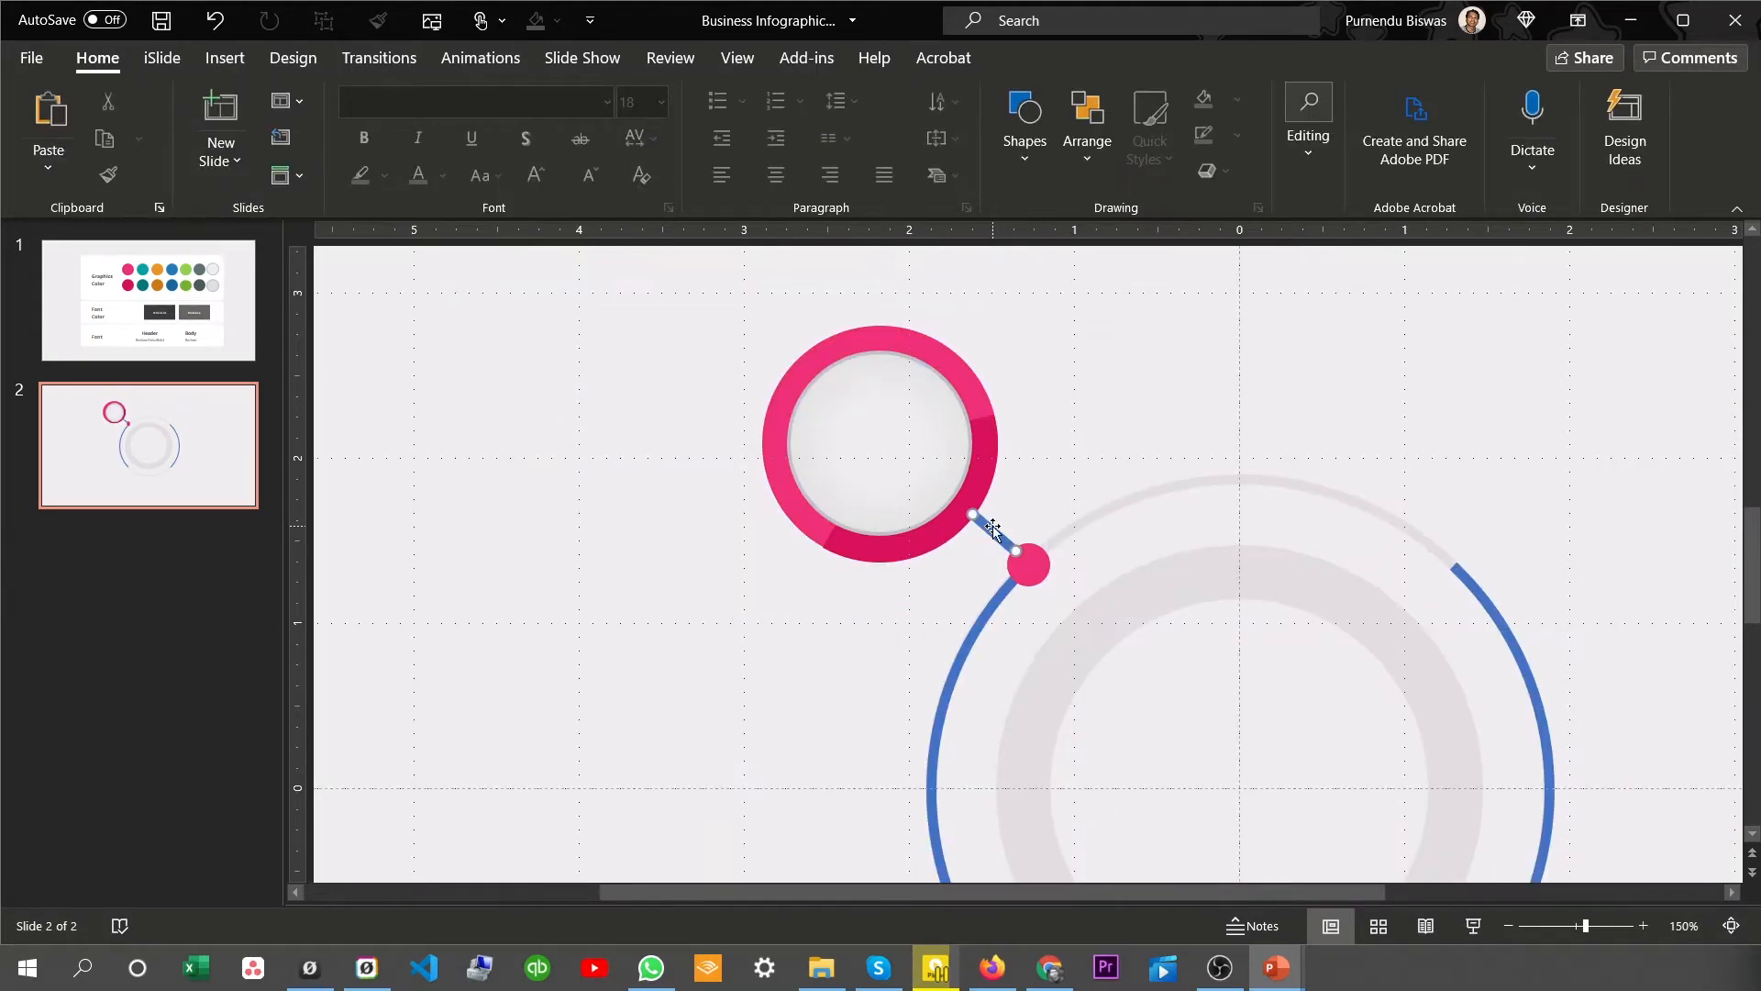
{"action": "left_click", "coordinate": [993, 522]}
{"action": "right_click", "coordinate": [993, 527]}
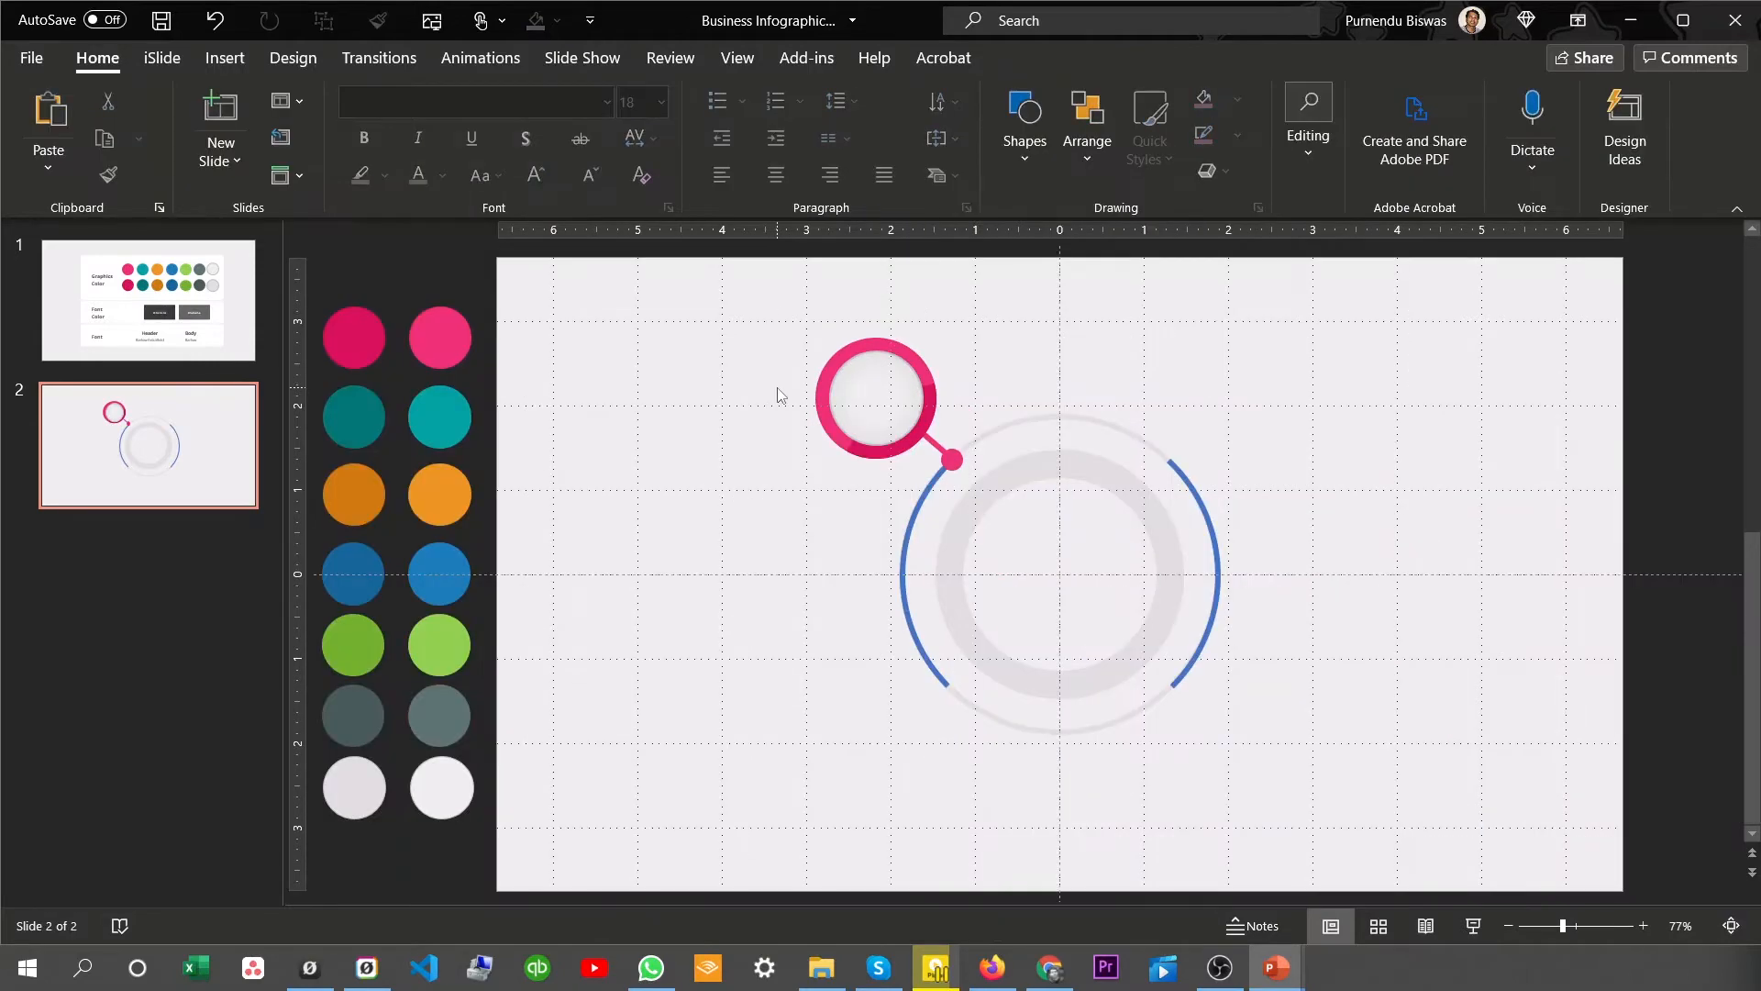
Duplicate the pink dot and its connector line to the middle and the lower end of the left arc
{"action": "left_click_drag", "start_coordinate": [776, 386], "coordinate": [1023, 512]}
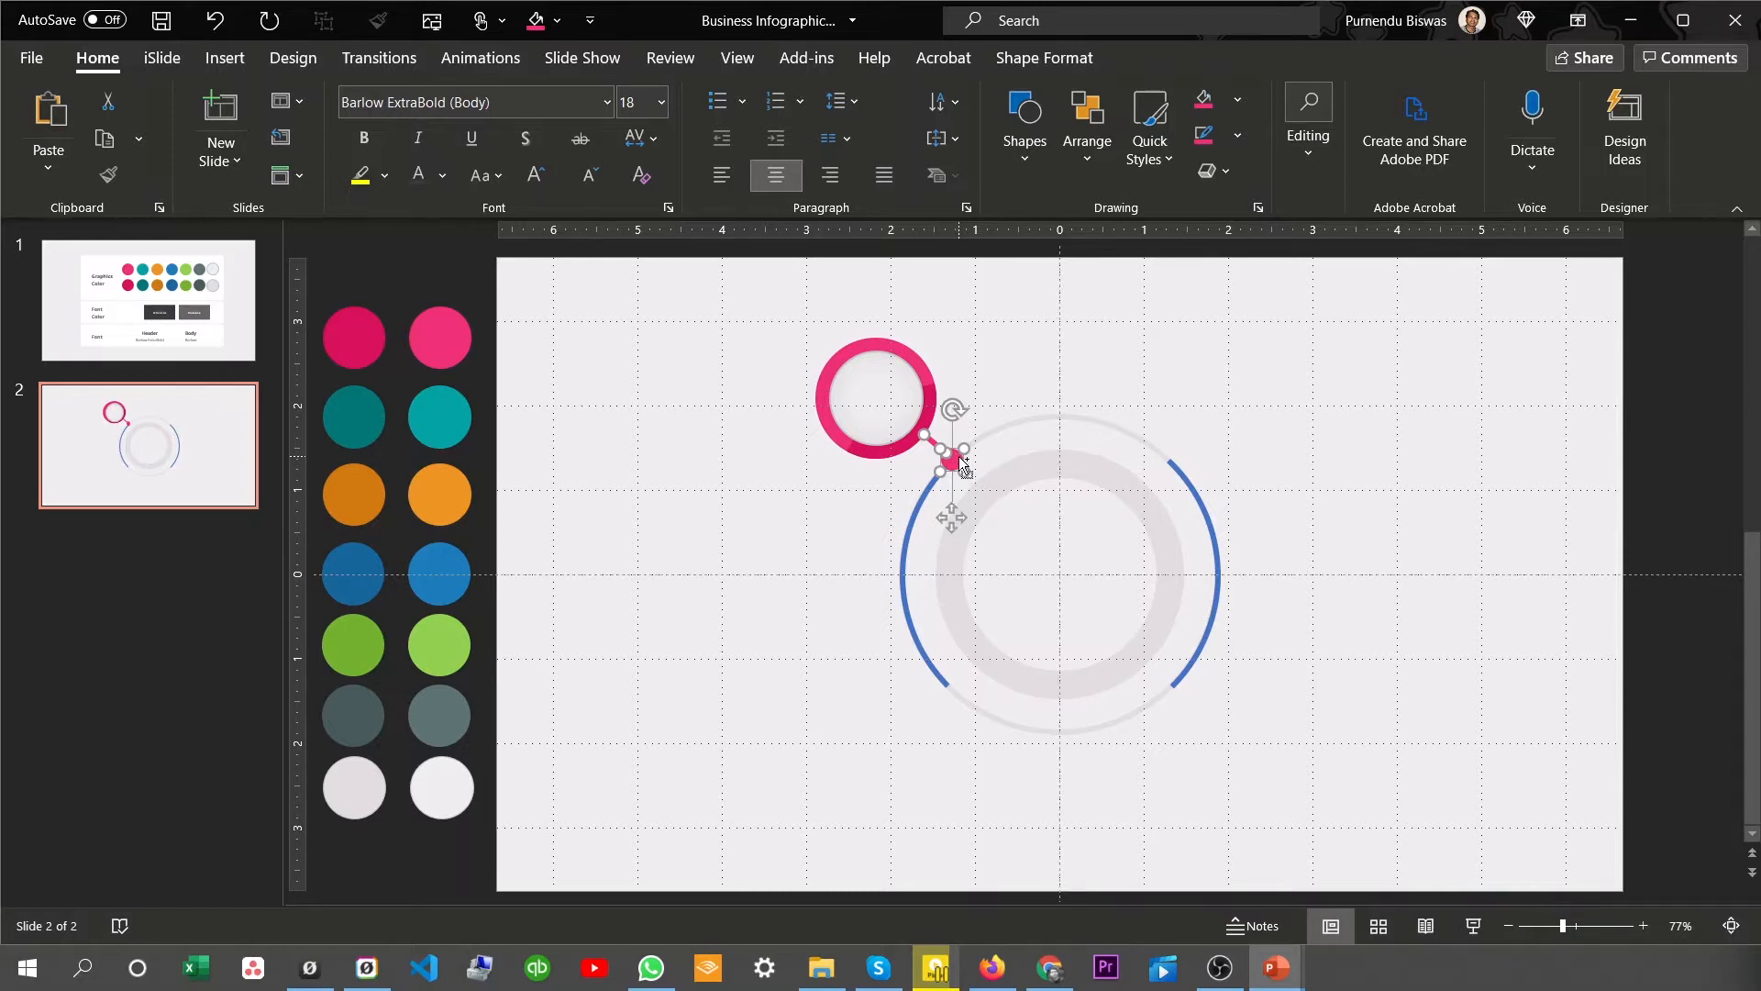
{"action": "left_click_drag", "start_coordinate": [965, 466], "coordinate": [901, 575]}
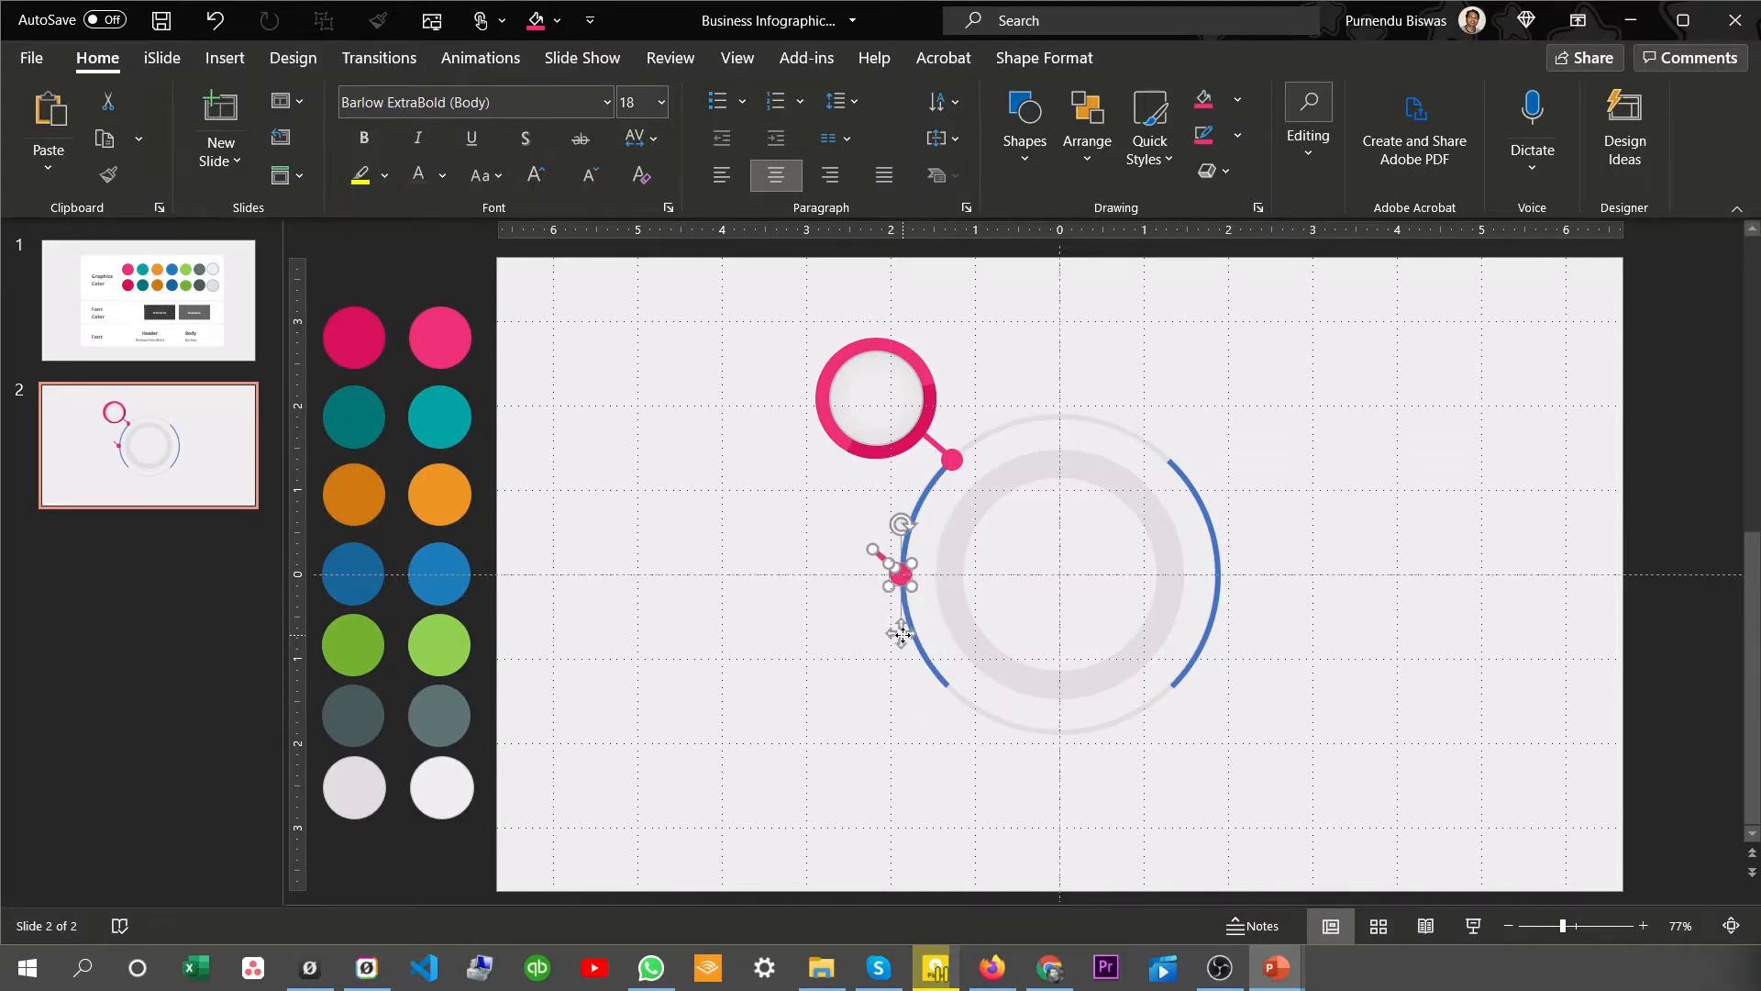
{"action": "left_click_drag", "start_coordinate": [901, 633], "coordinate": [949, 735]}
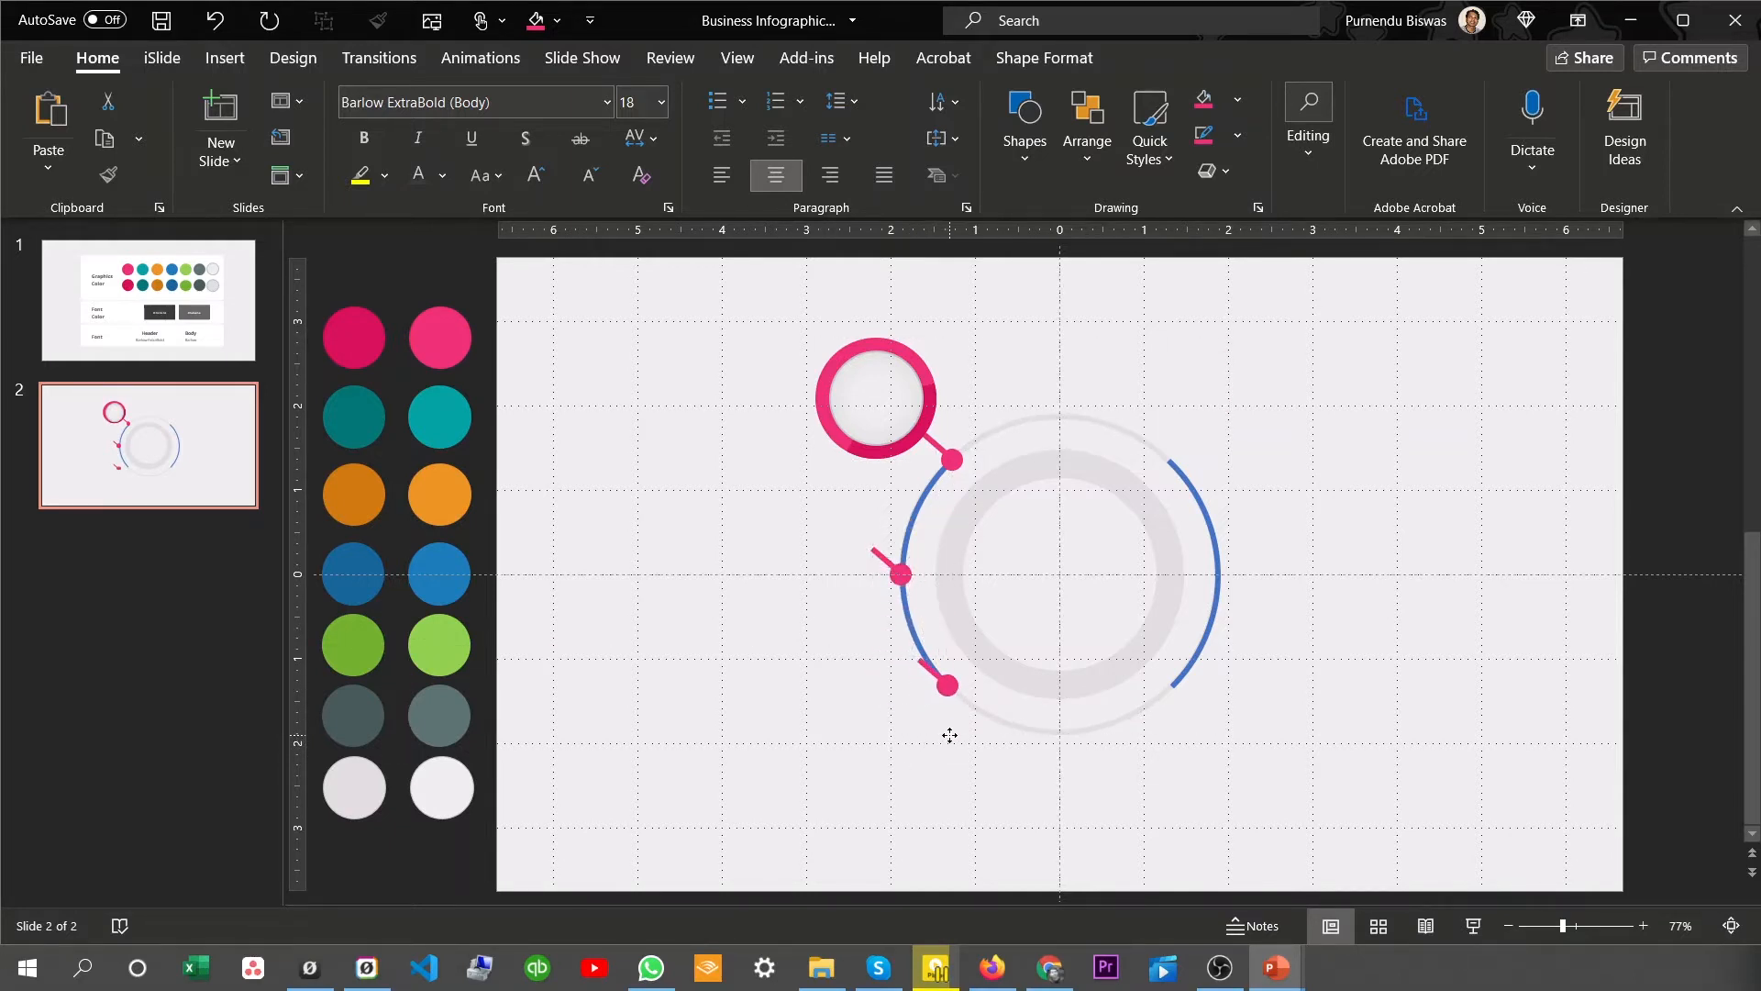
Make the middle connector line horizontal, then flip the lower connector horizontally and attach it pointing down and left from its dot
{"action": "left_click", "coordinate": [1007, 556]}
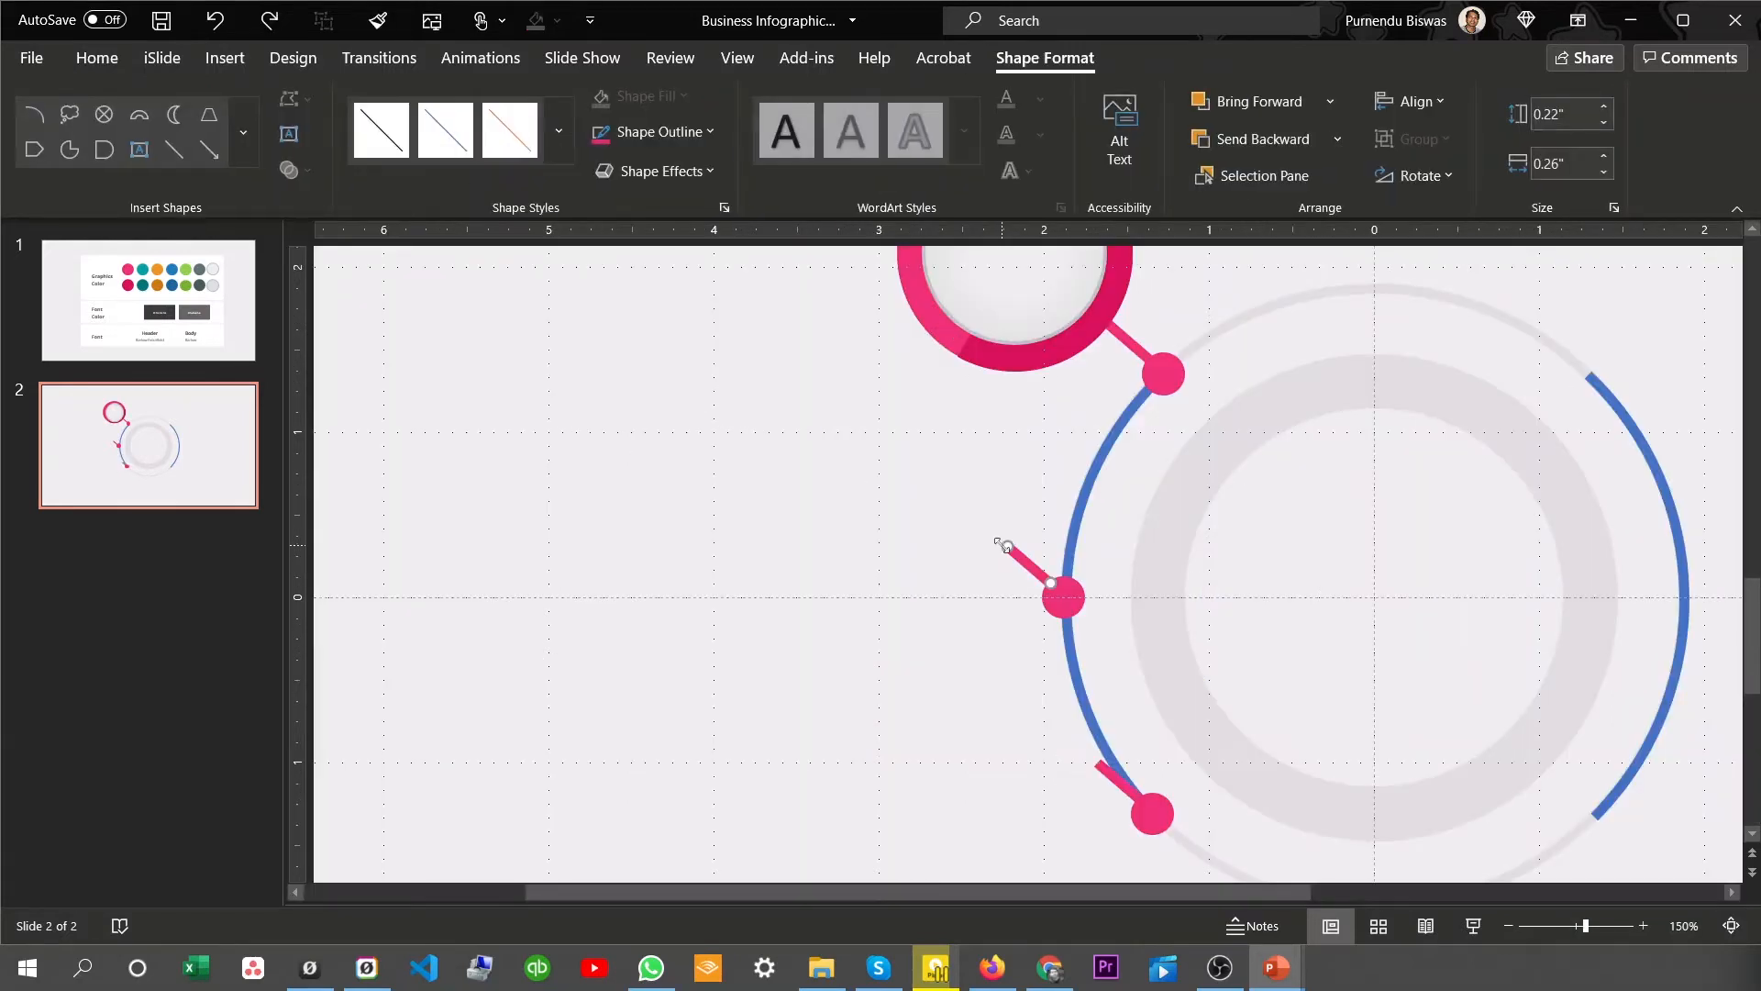
{"action": "left_click_drag", "start_coordinate": [1002, 545], "coordinate": [992, 575]}
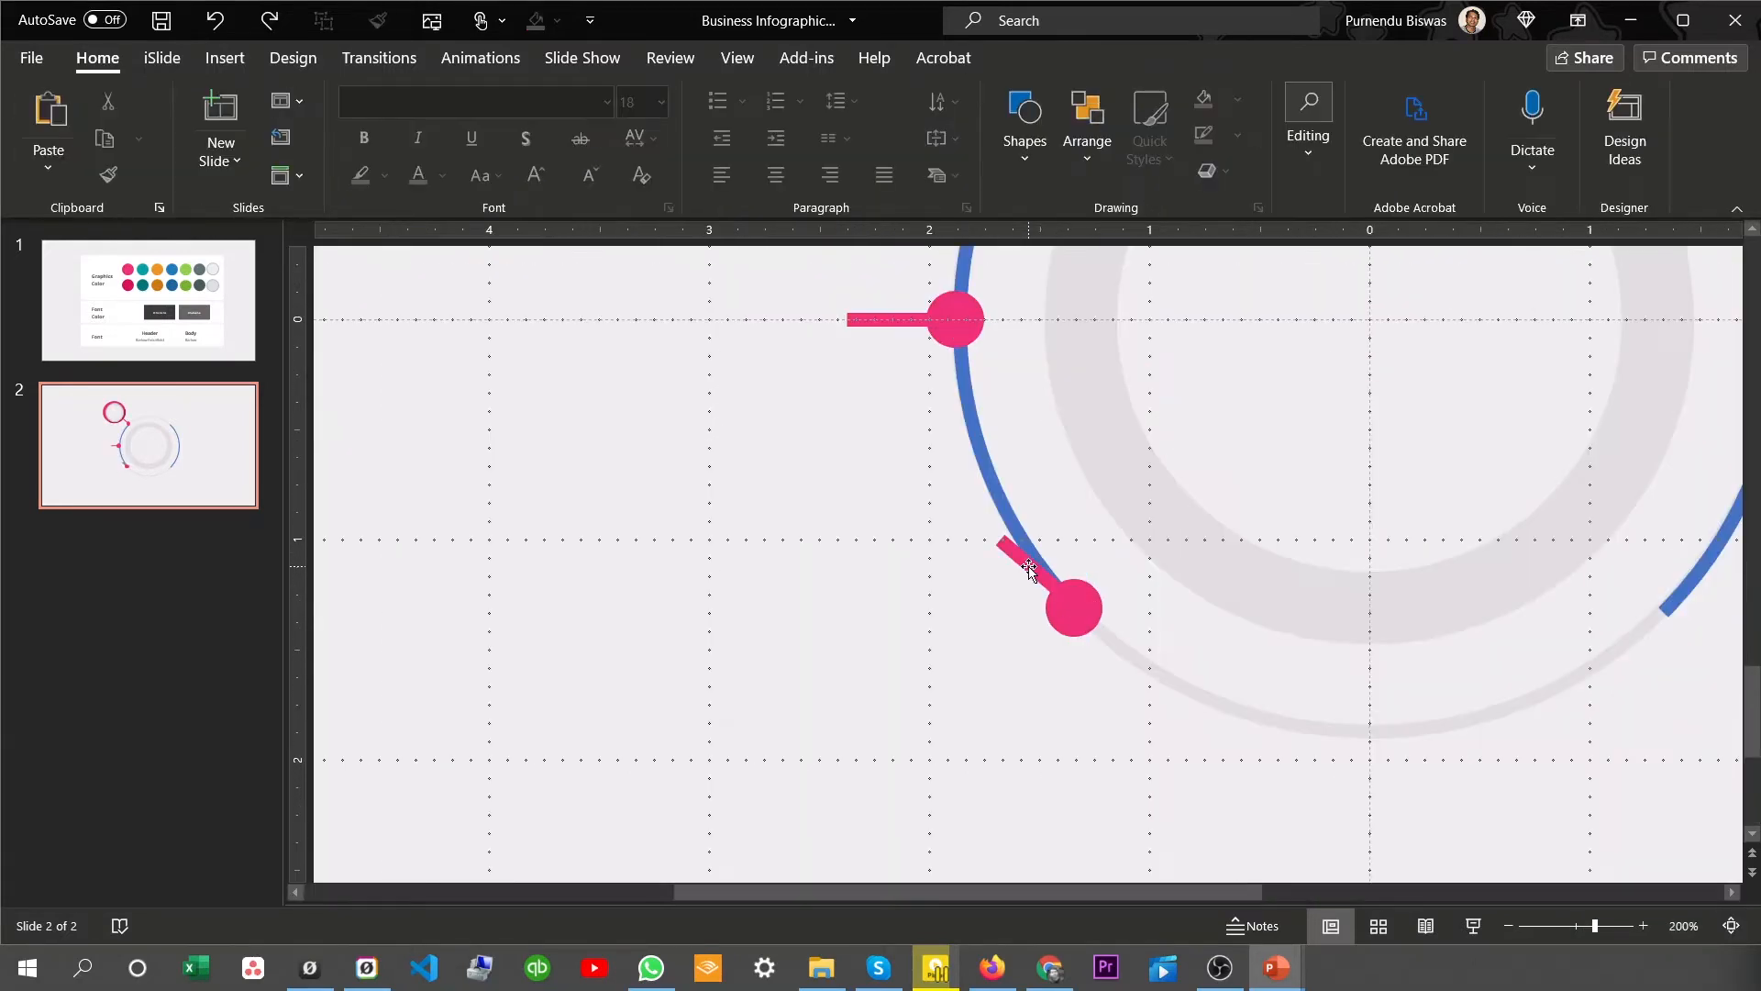
{"action": "left_click", "coordinate": [1027, 563]}
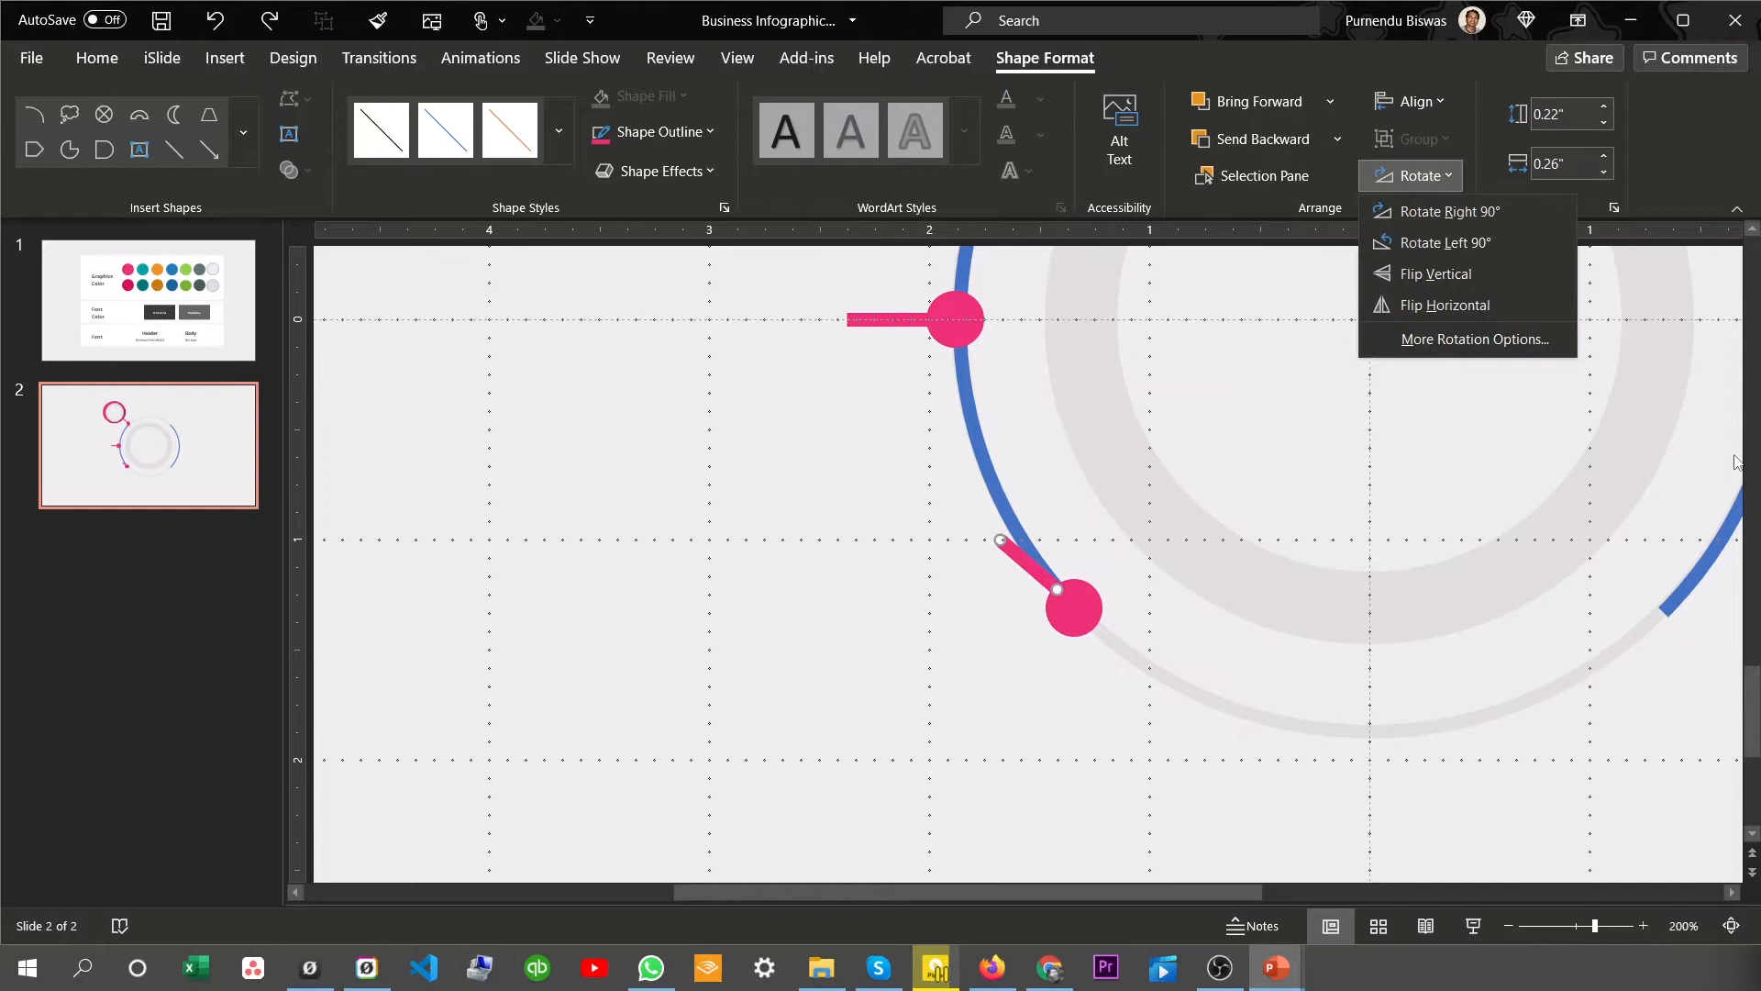
{"action": "left_click", "coordinate": [1445, 305]}
{"action": "left_click_drag", "start_coordinate": [1030, 562], "coordinate": [1041, 635]}
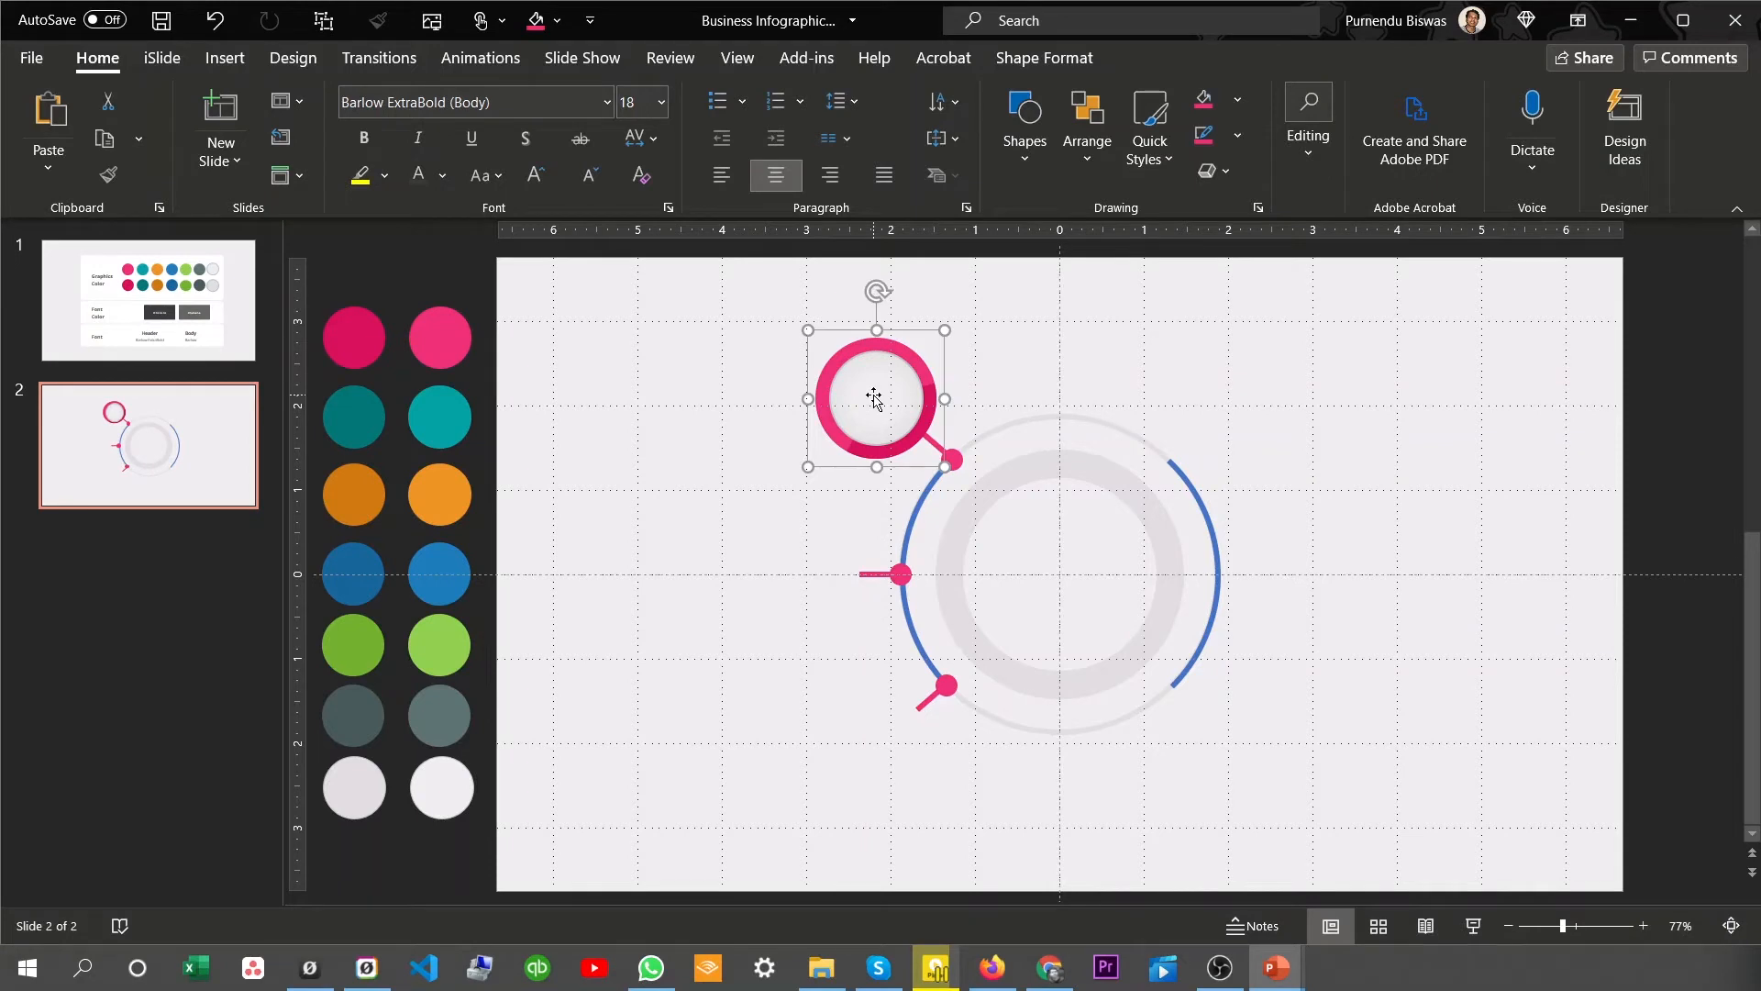
Duplicate the three left dots with their connector lines onto the right arc
{"action": "left_click", "coordinate": [1016, 779]}
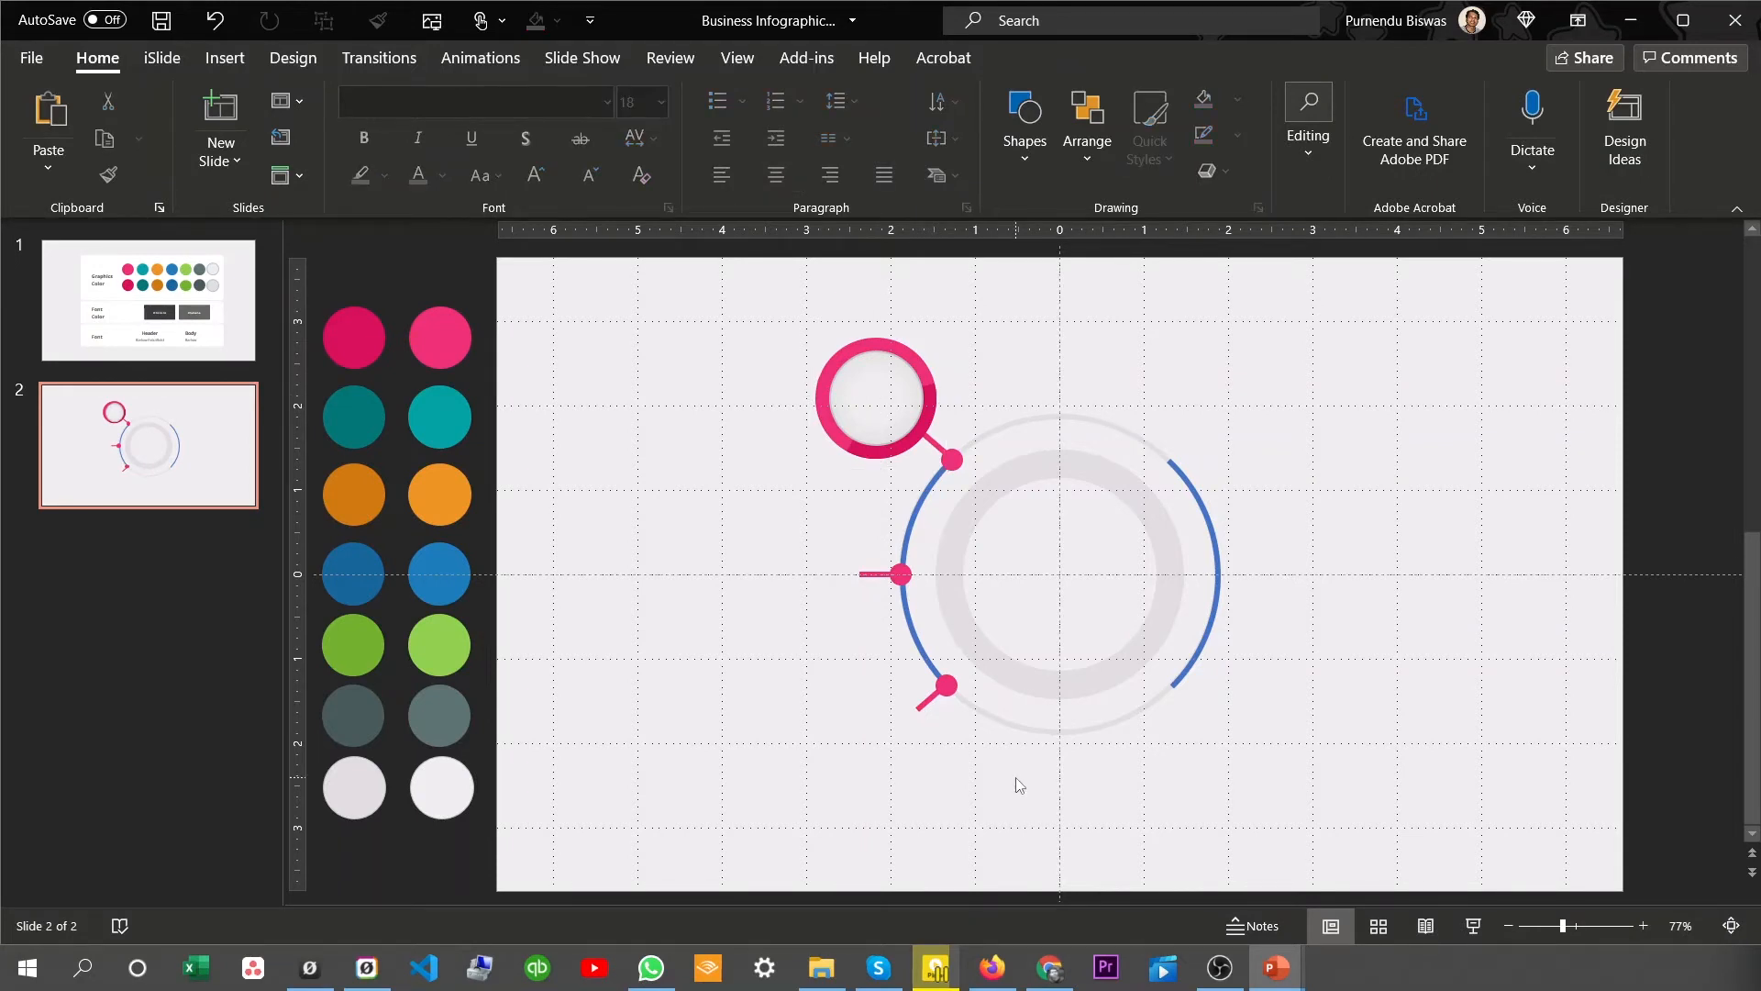
{"action": "left_click_drag", "start_coordinate": [975, 775], "coordinate": [845, 416]}
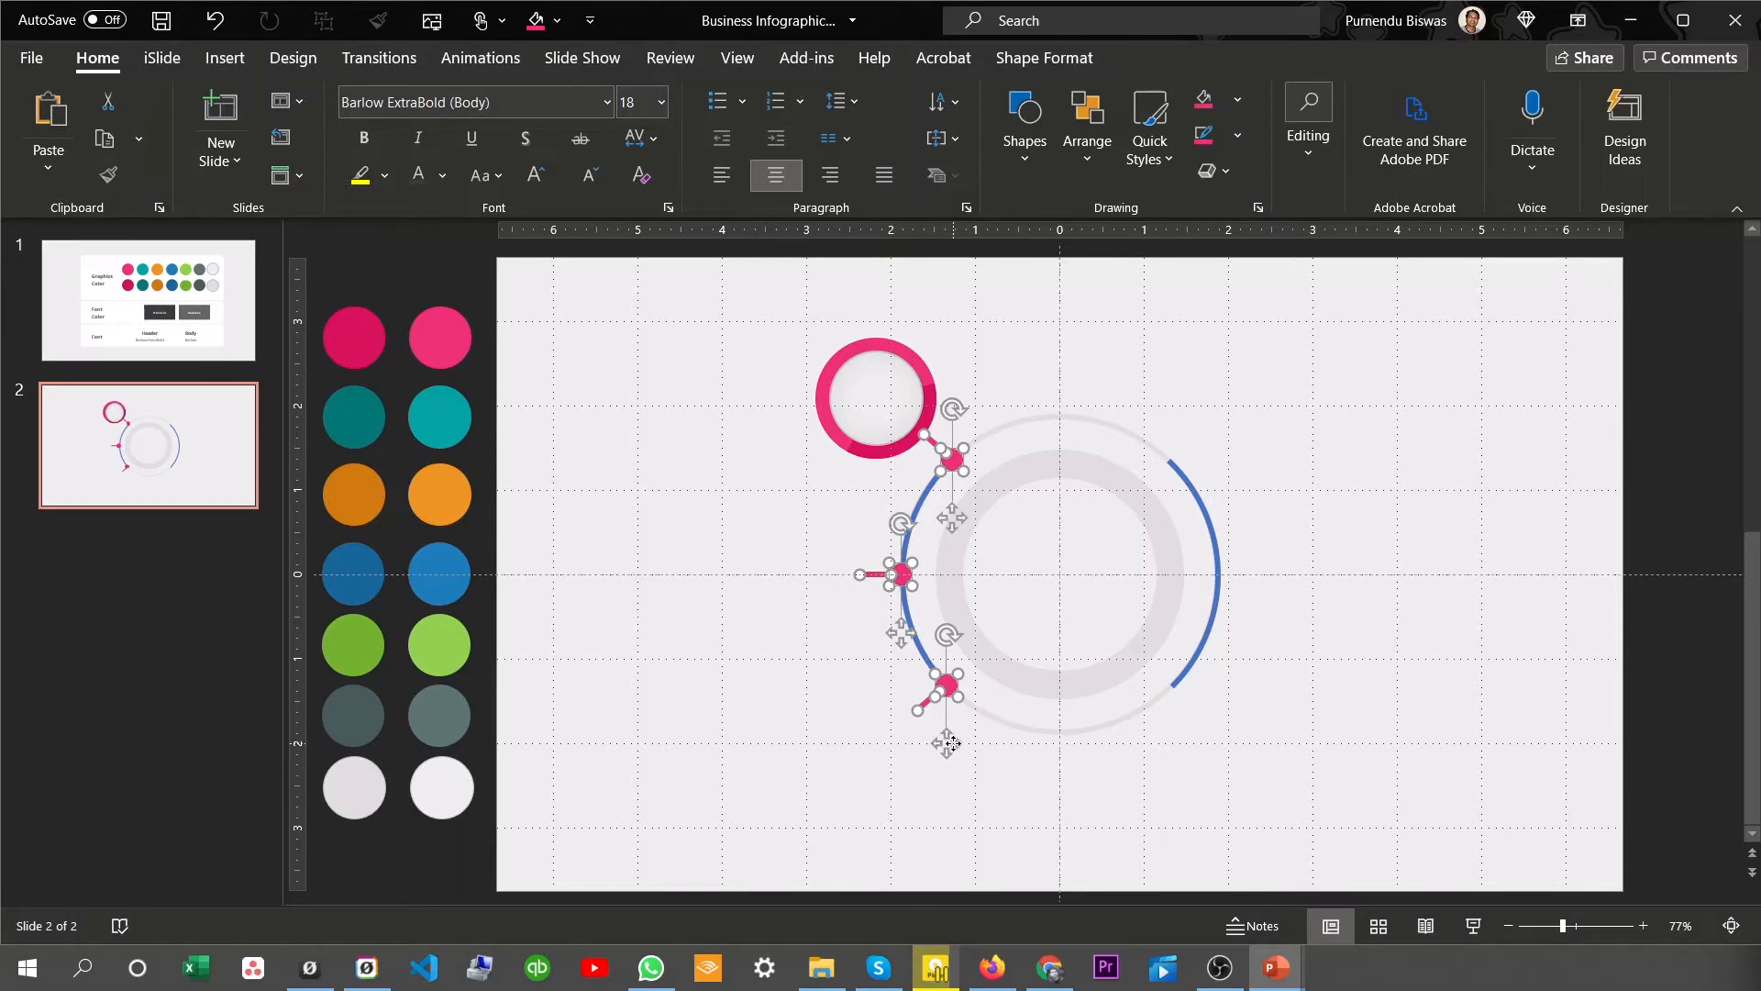
{"action": "left_click_drag", "start_coordinate": [952, 743], "coordinate": [1180, 746]}
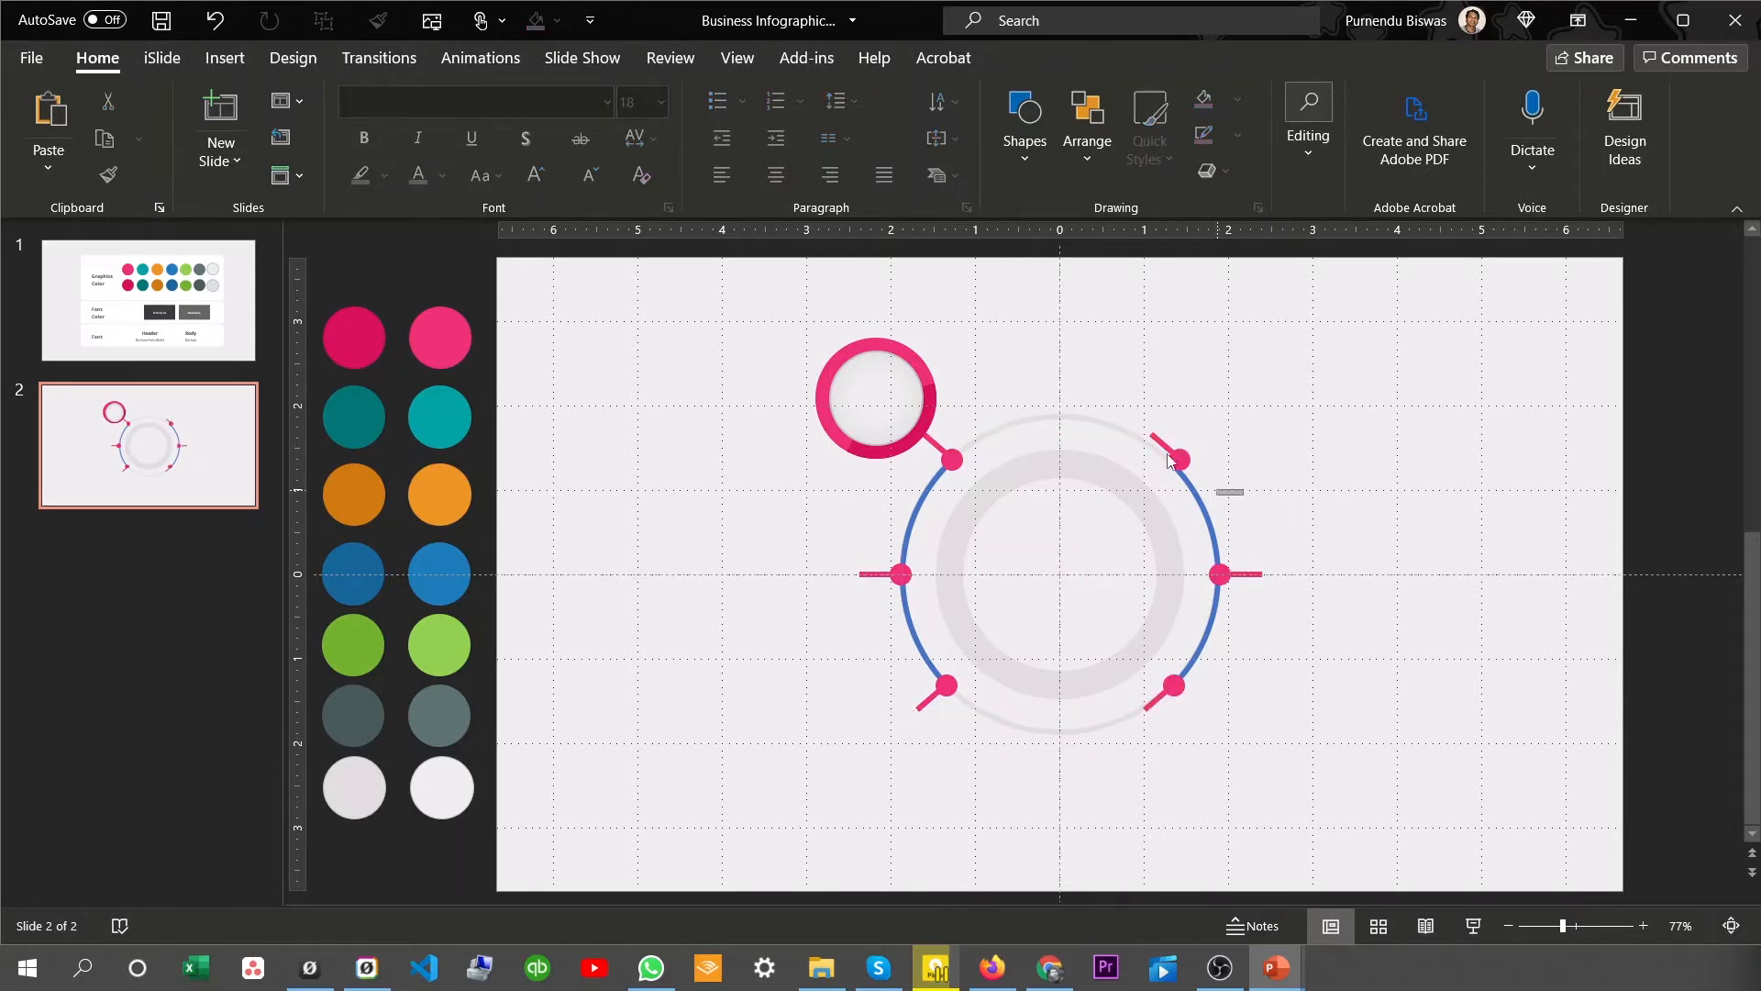
Flip the upper connector on the right arc vertically and attach it pointing up and right from its dot
{"action": "left_click", "coordinate": [1182, 464]}
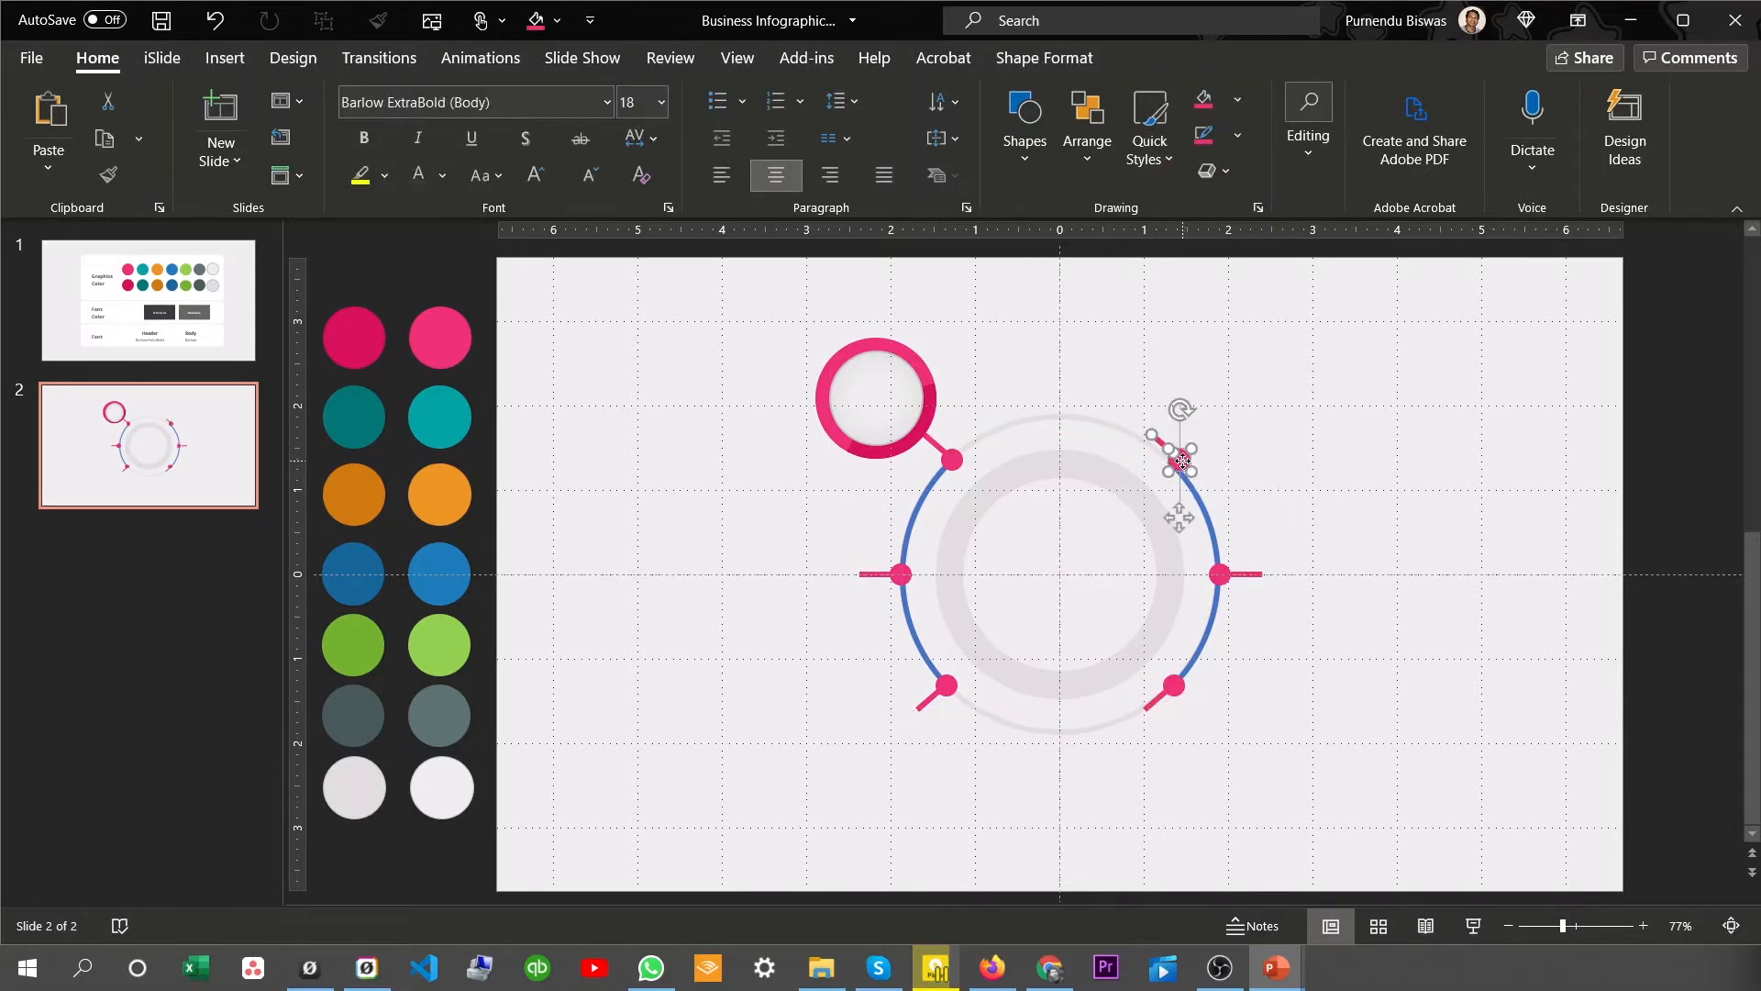
{"action": "key", "text": "ctrl+z"}
{"action": "double_click", "coordinate": [1148, 440]}
{"action": "left_click", "coordinate": [1417, 176]}
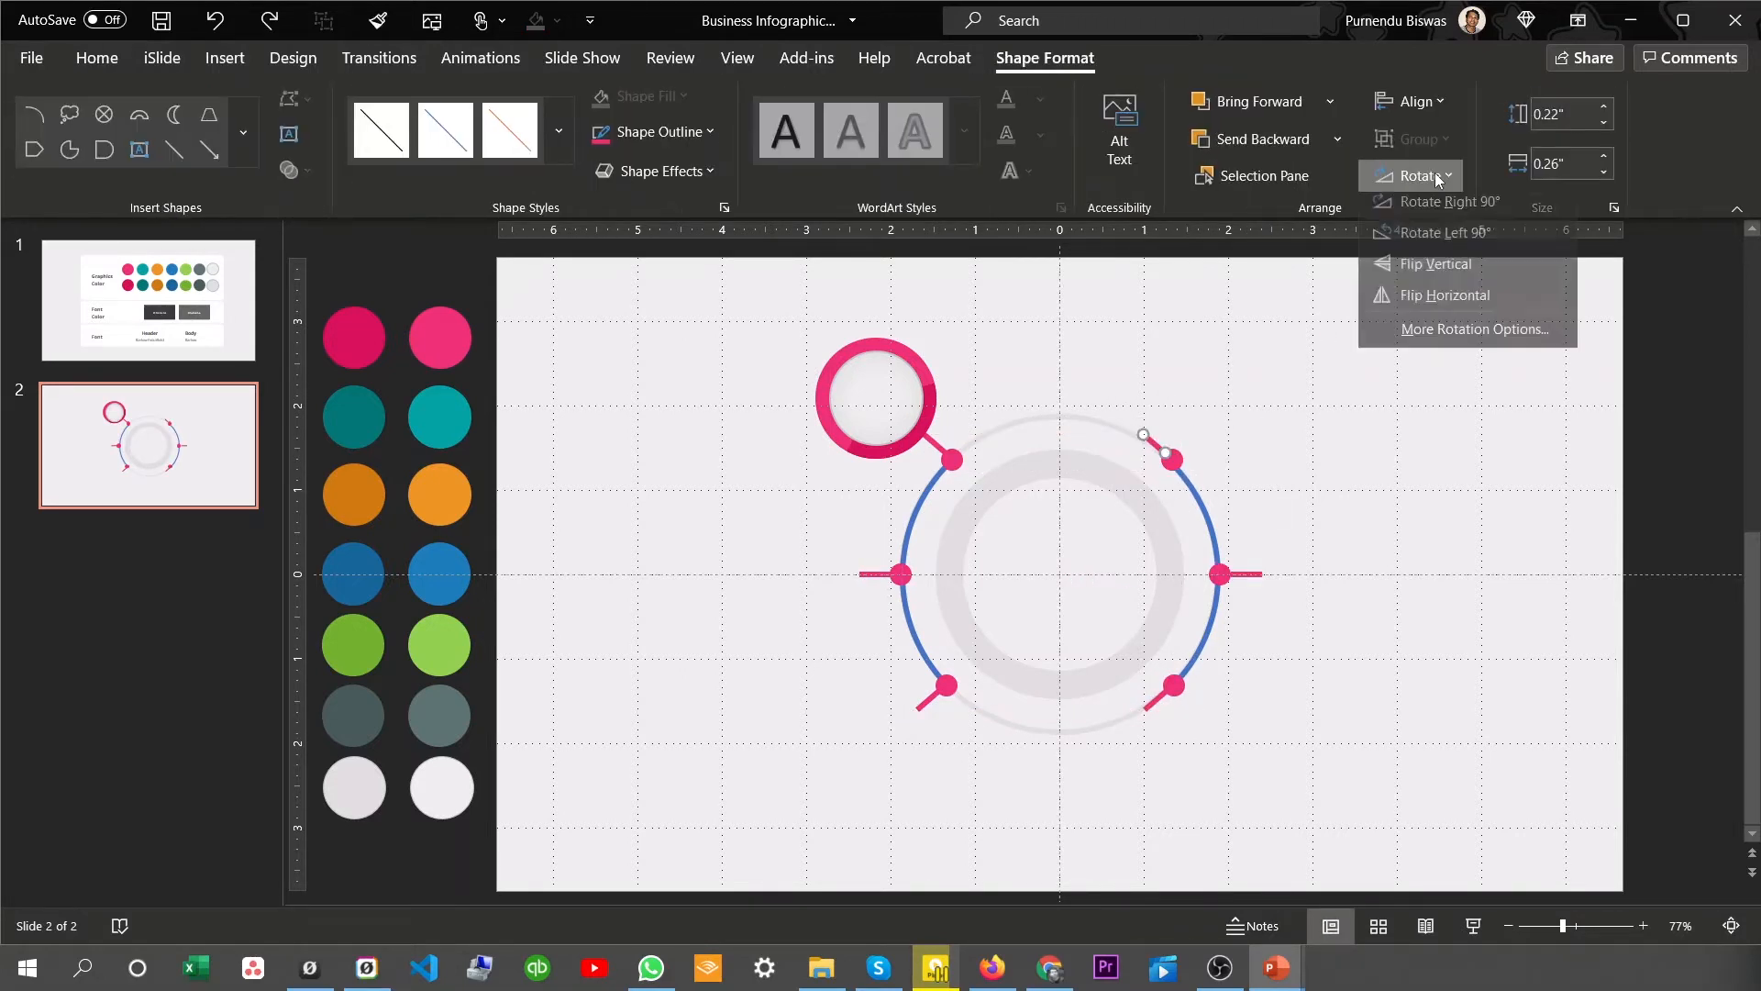
{"action": "left_click", "coordinate": [1436, 264]}
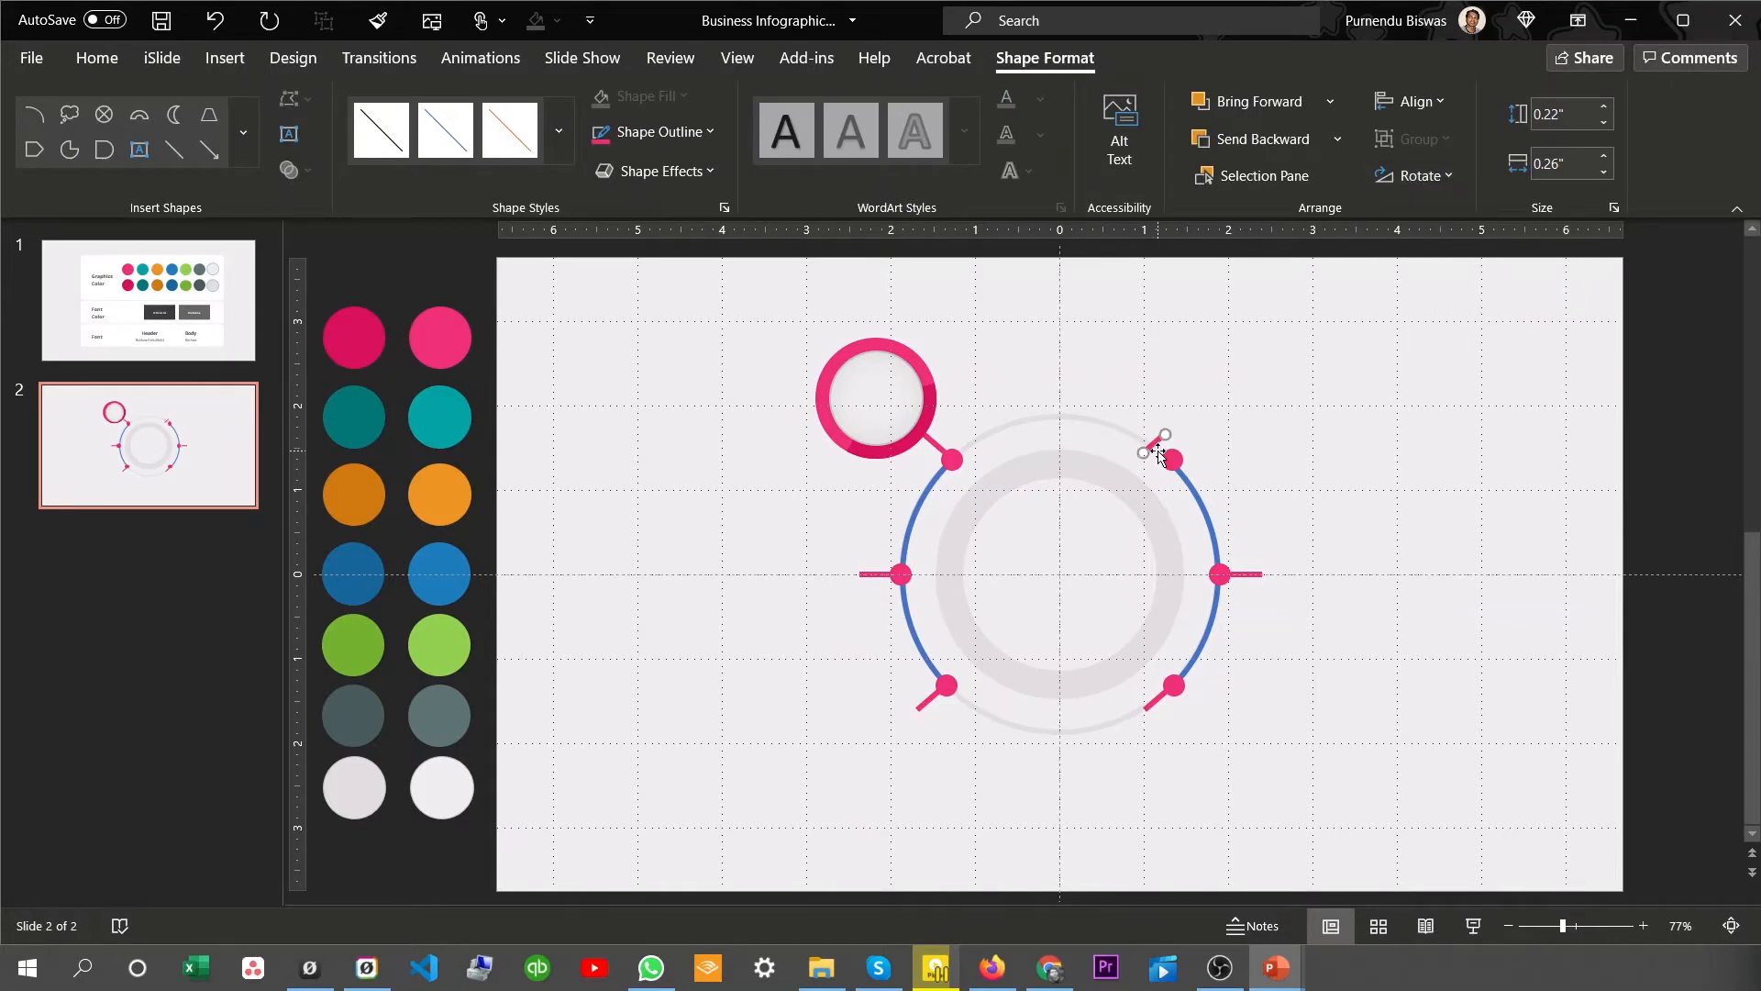
{"action": "left_click_drag", "start_coordinate": [1158, 451], "coordinate": [1191, 450]}
{"action": "left_click", "coordinate": [1287, 681]}
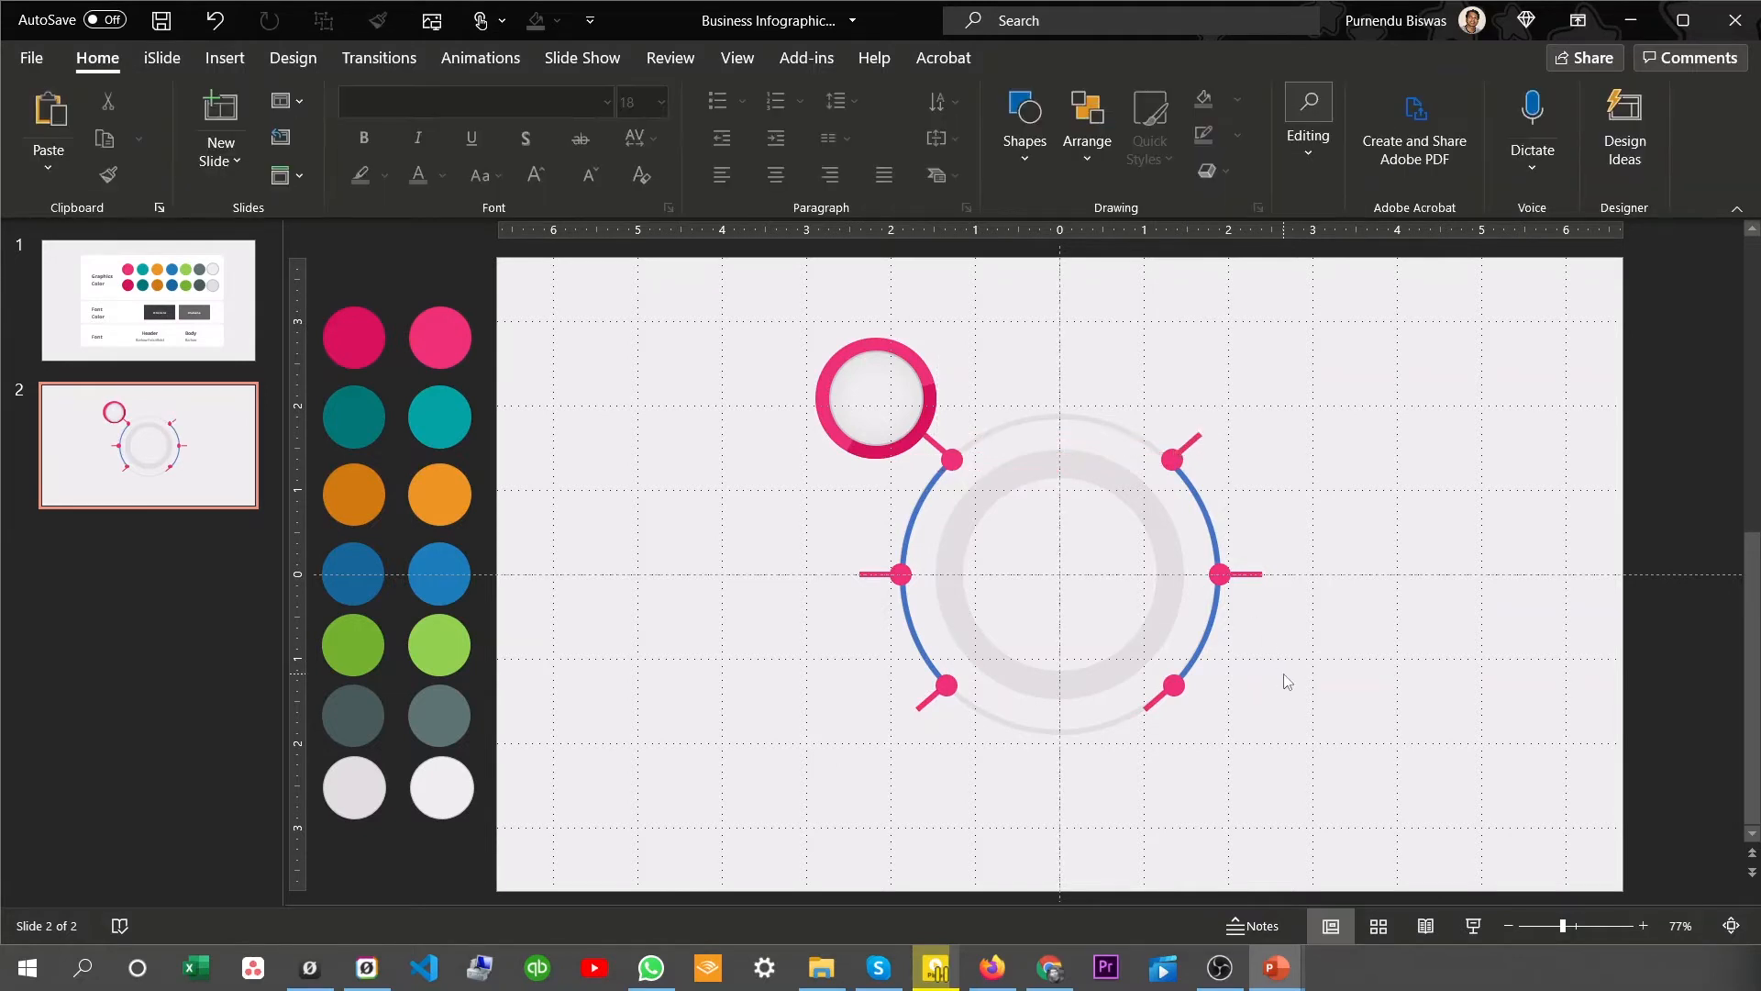
Flip the lower connector on the right arc vertically and attach it pointing down and right from its dot
{"action": "left_click", "coordinate": [1157, 699]}
{"action": "left_click", "coordinate": [1442, 178]}
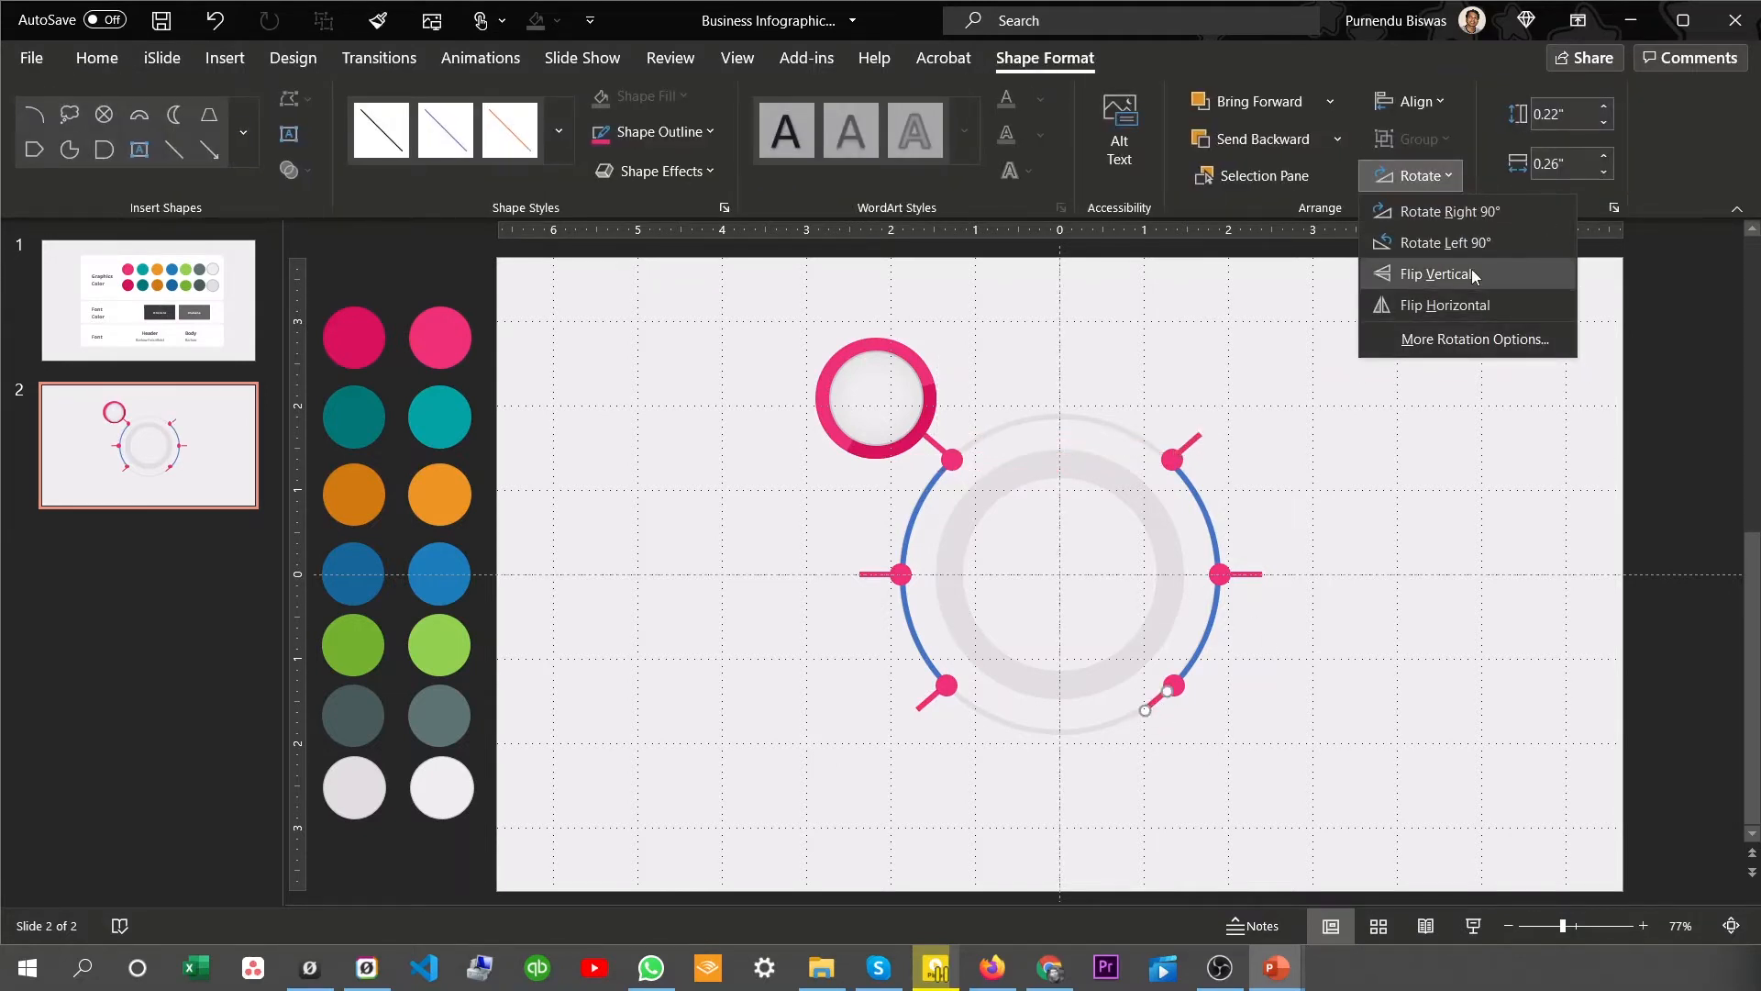
{"action": "left_click", "coordinate": [1433, 268]}
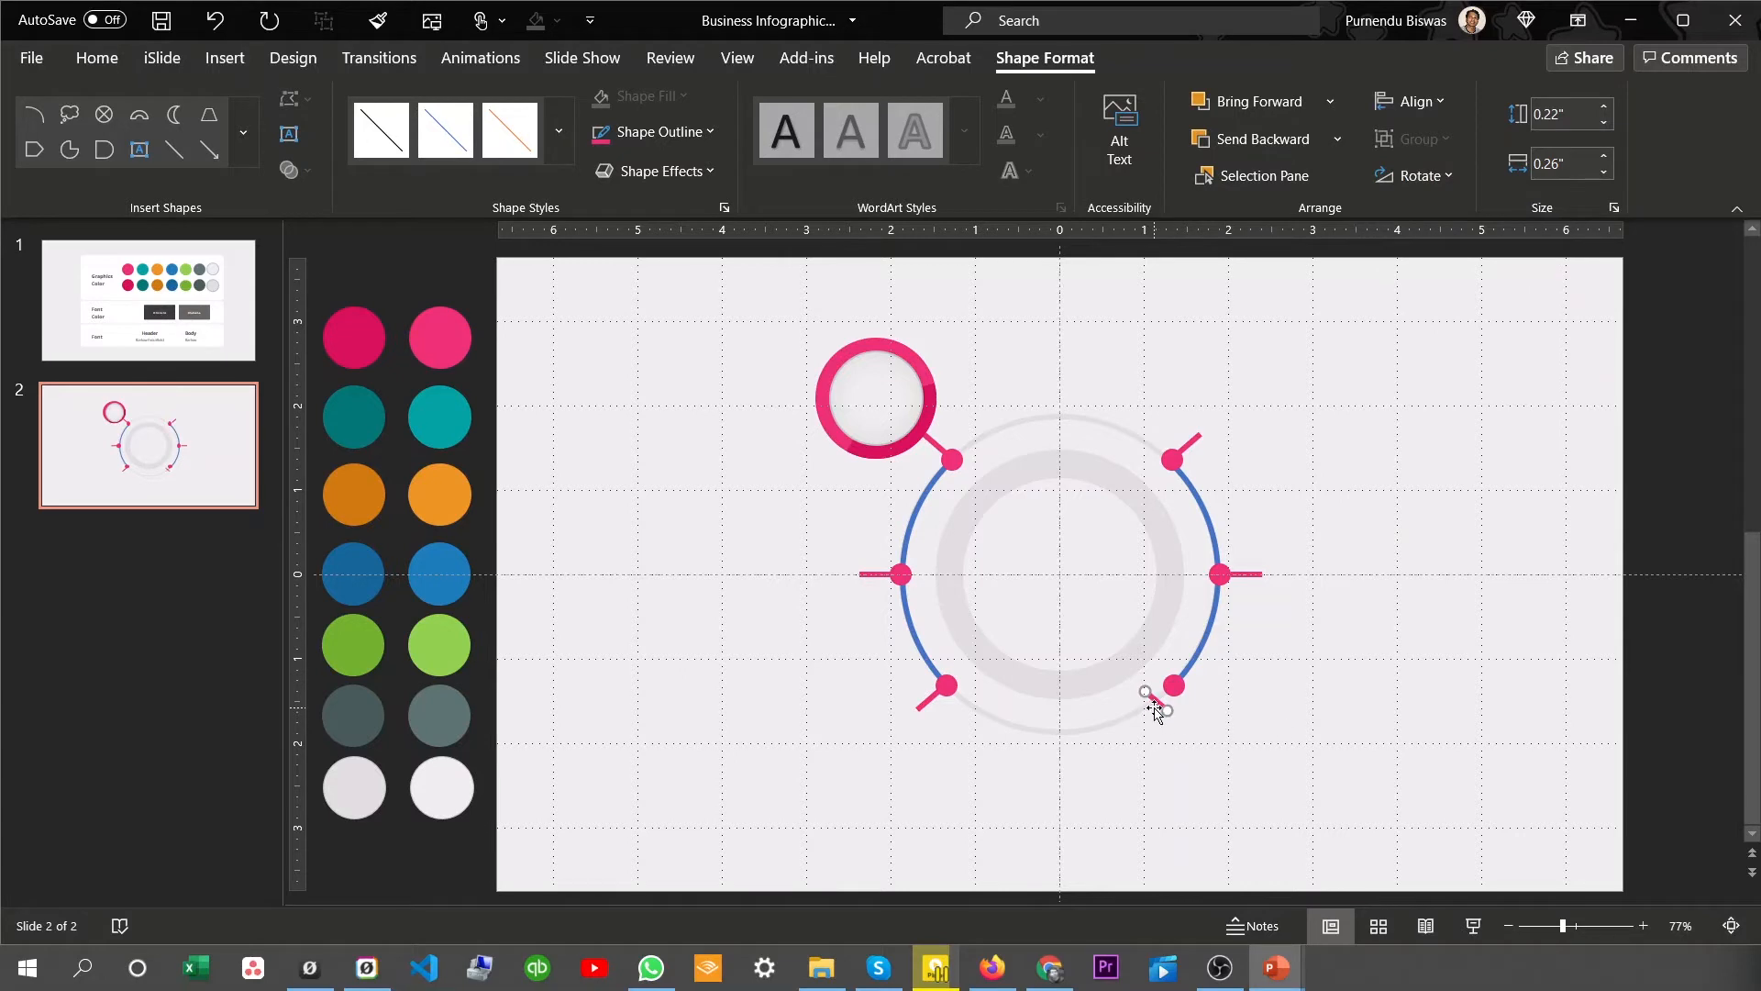
{"action": "left_click_drag", "start_coordinate": [1165, 702], "coordinate": [1199, 706]}
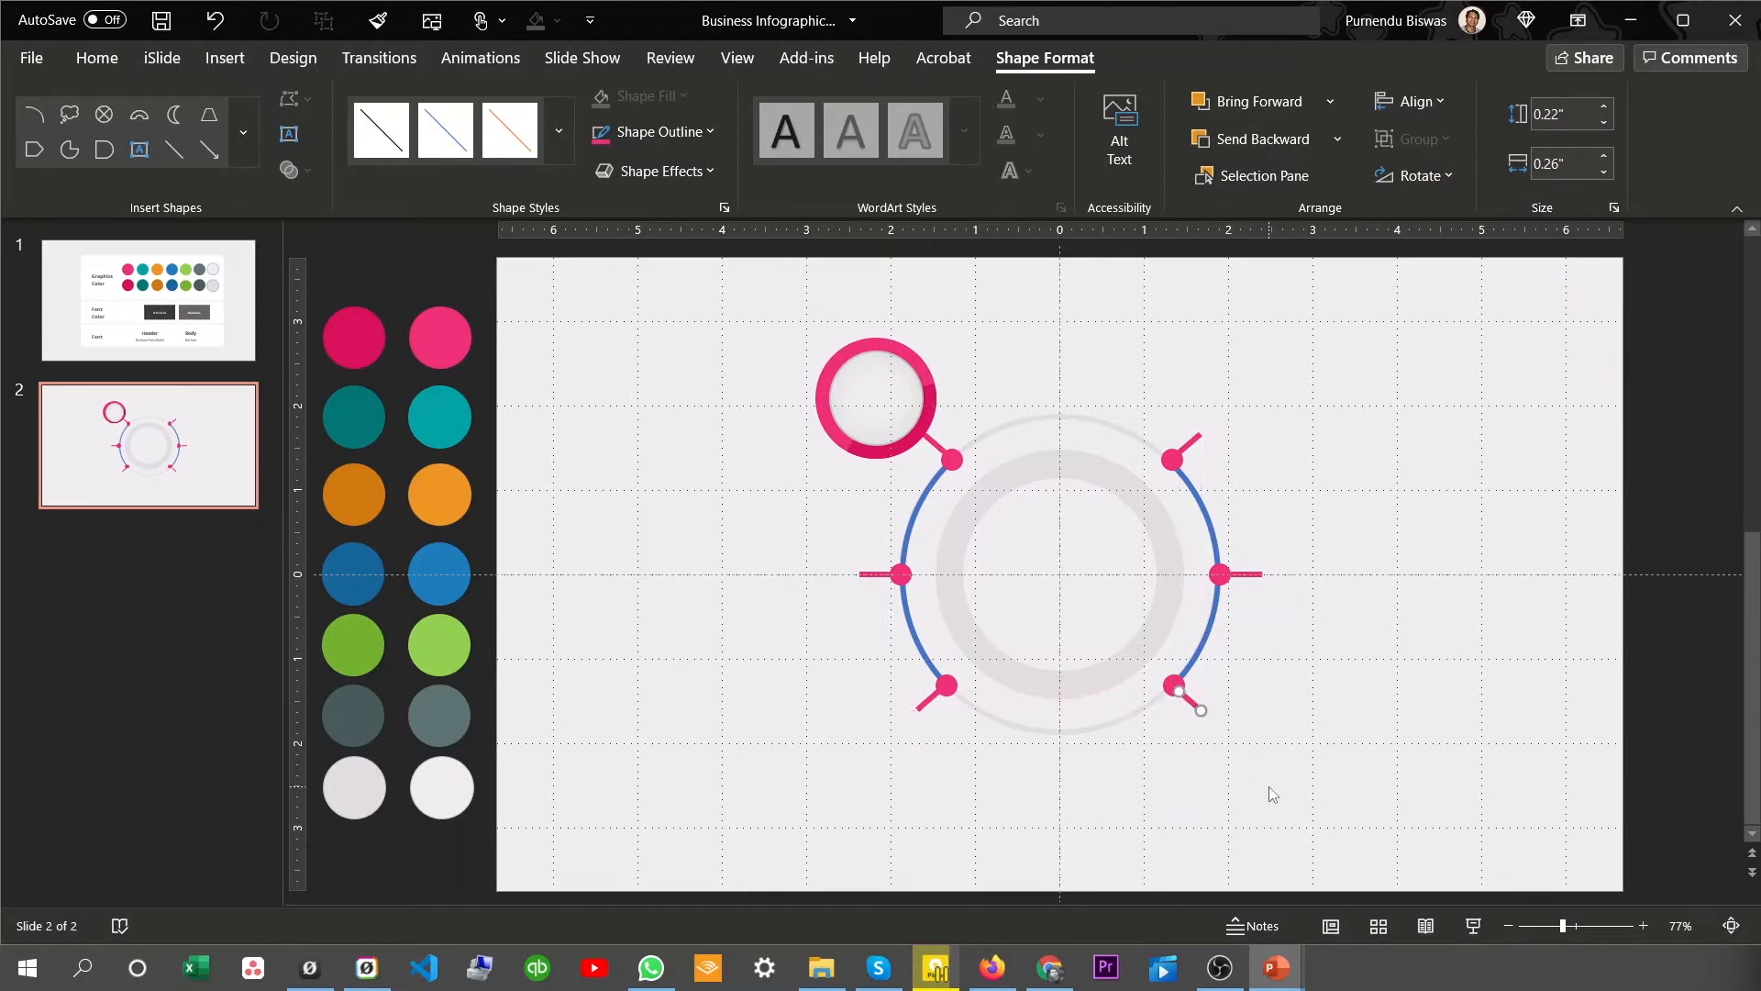
{"action": "left_click", "coordinate": [1273, 773]}
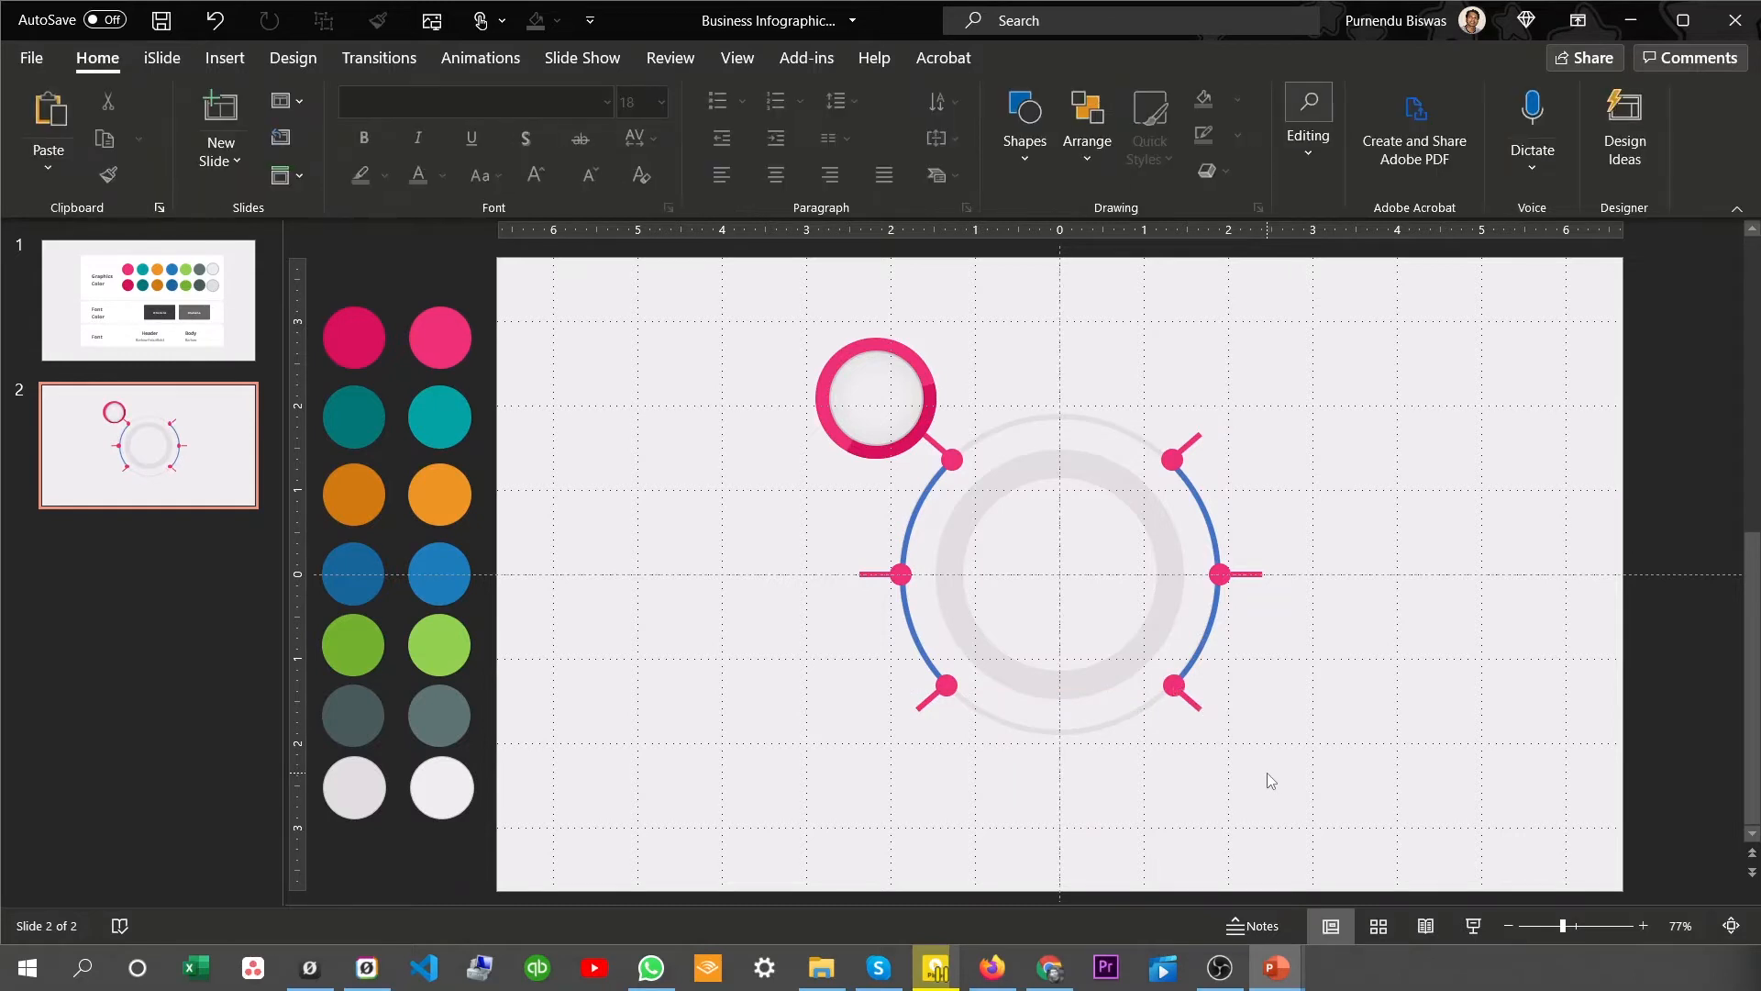
Duplicate the pink ringed circle to the free ends of the other five connector lines
{"action": "left_click", "coordinate": [879, 393]}
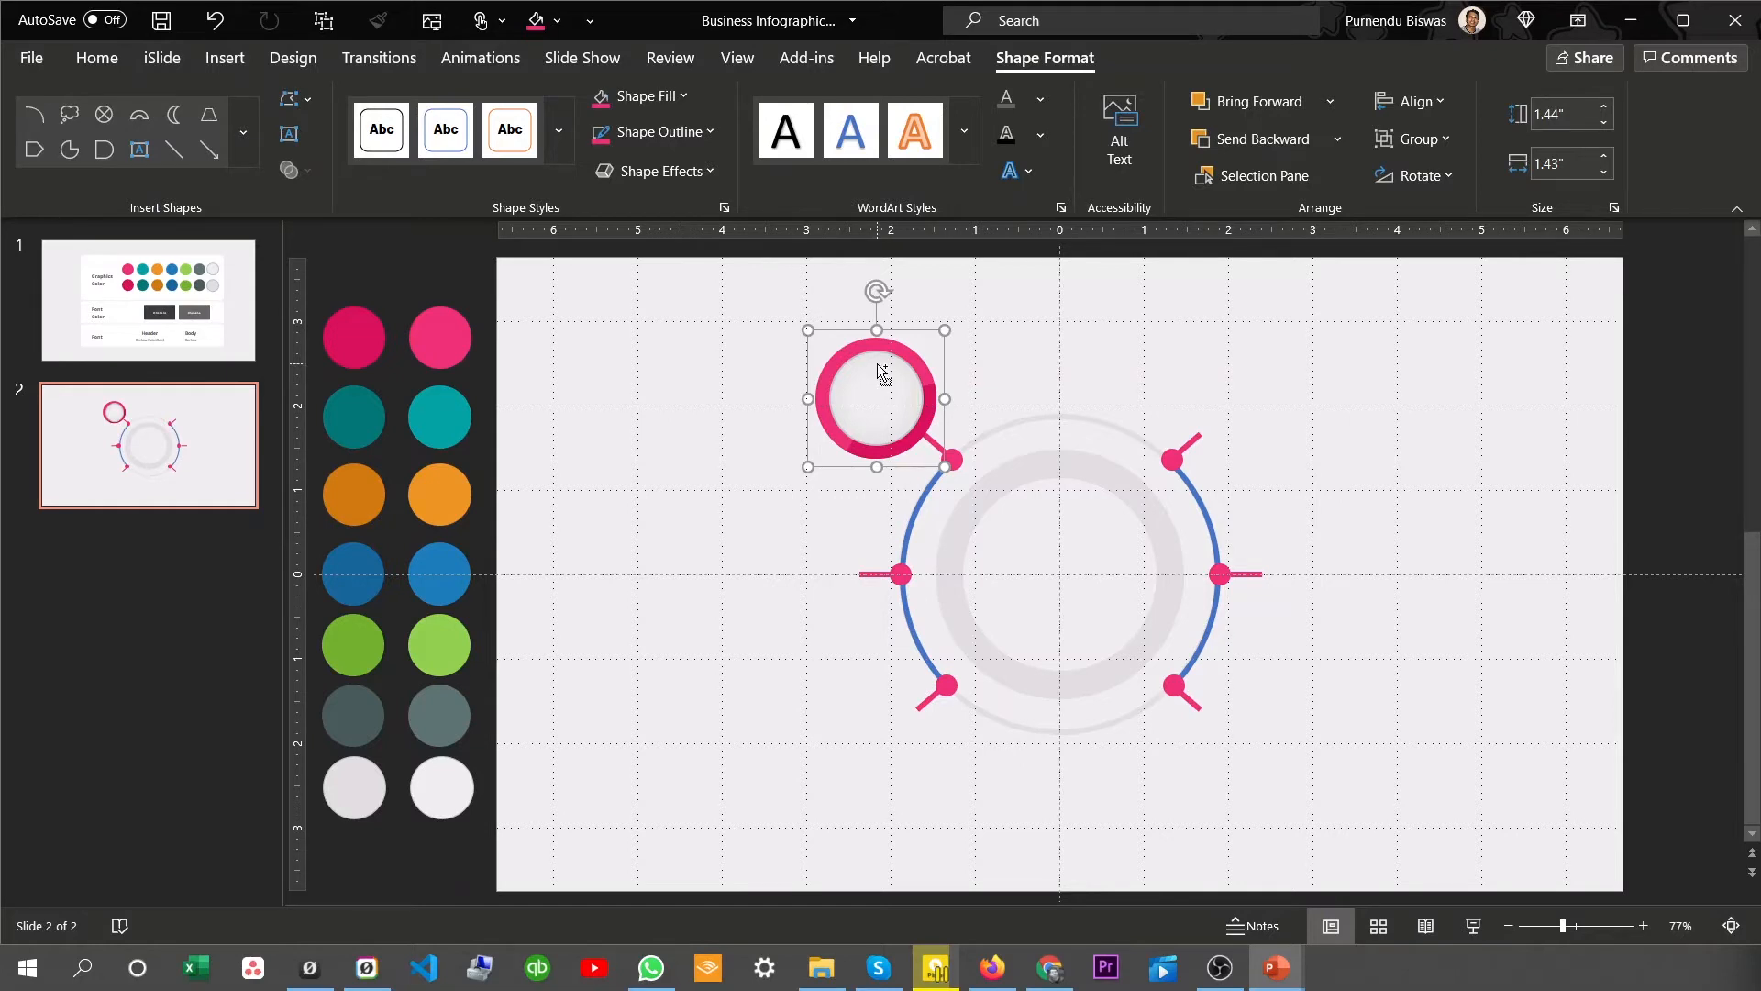
{"action": "left_click_drag", "start_coordinate": [881, 376], "coordinate": [1250, 405]}
{"action": "left_click", "coordinate": [876, 401]}
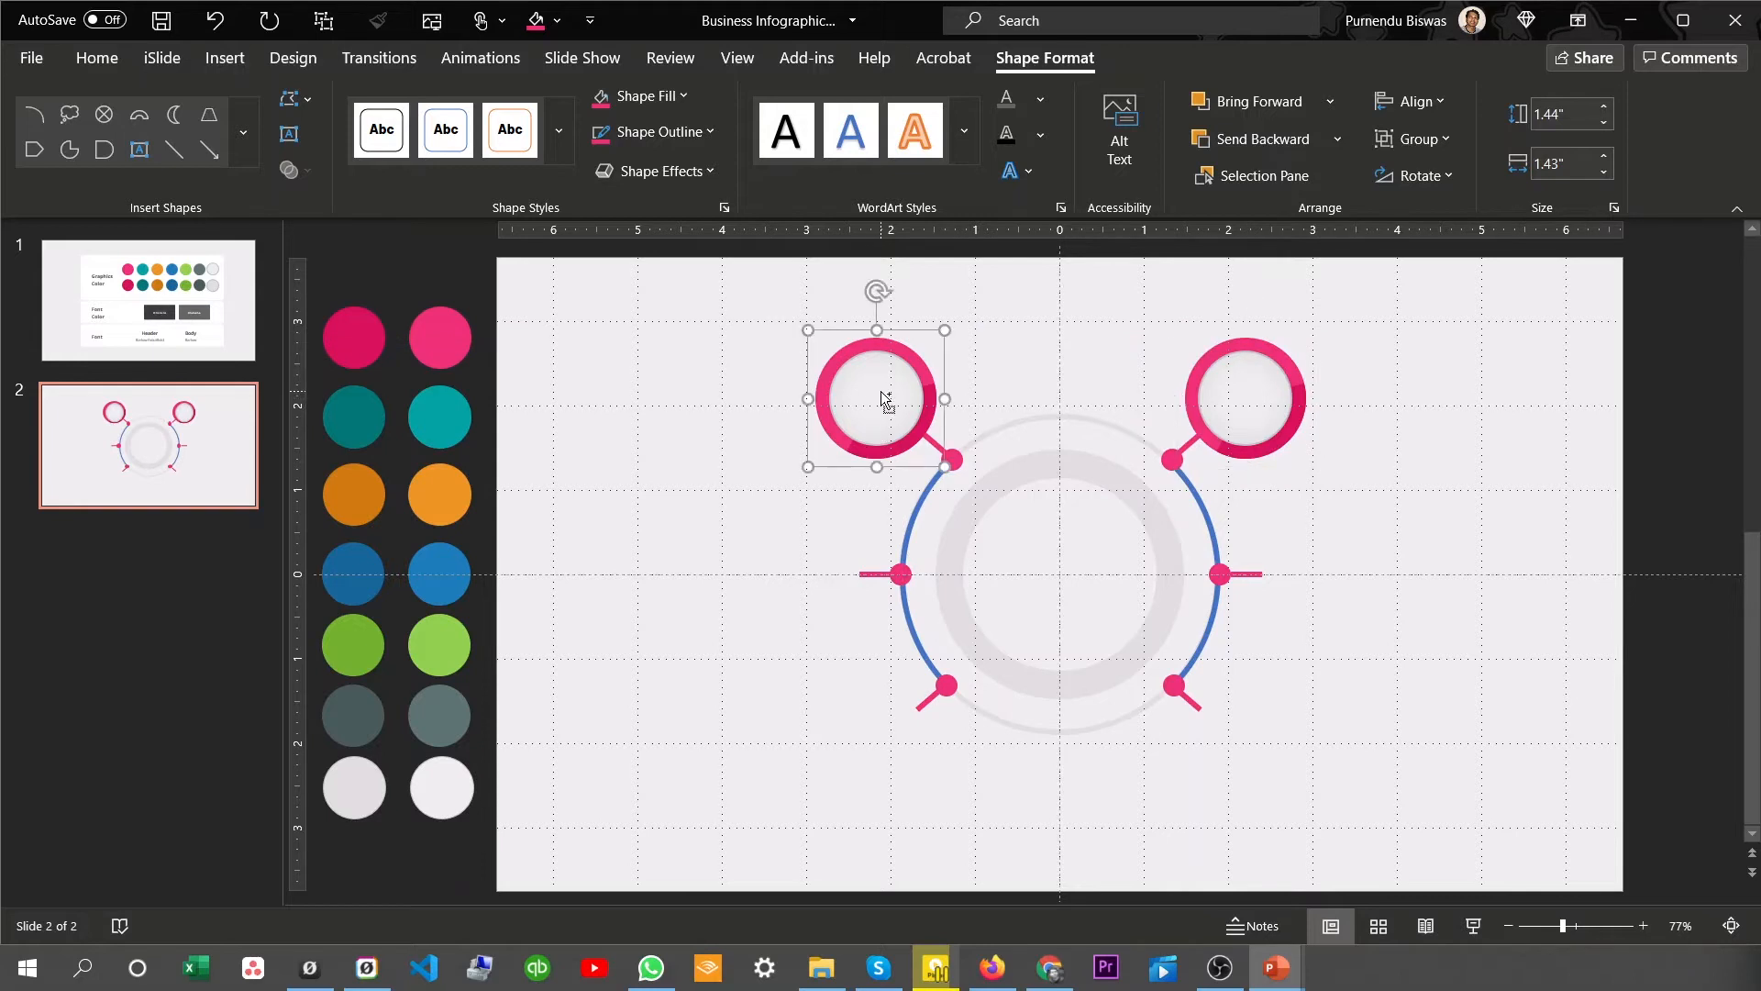
{"action": "left_click_drag", "start_coordinate": [888, 382], "coordinate": [831, 561]}
{"action": "left_click_drag", "start_coordinate": [831, 584], "coordinate": [1345, 659]}
{"action": "left_click", "coordinate": [1401, 731]}
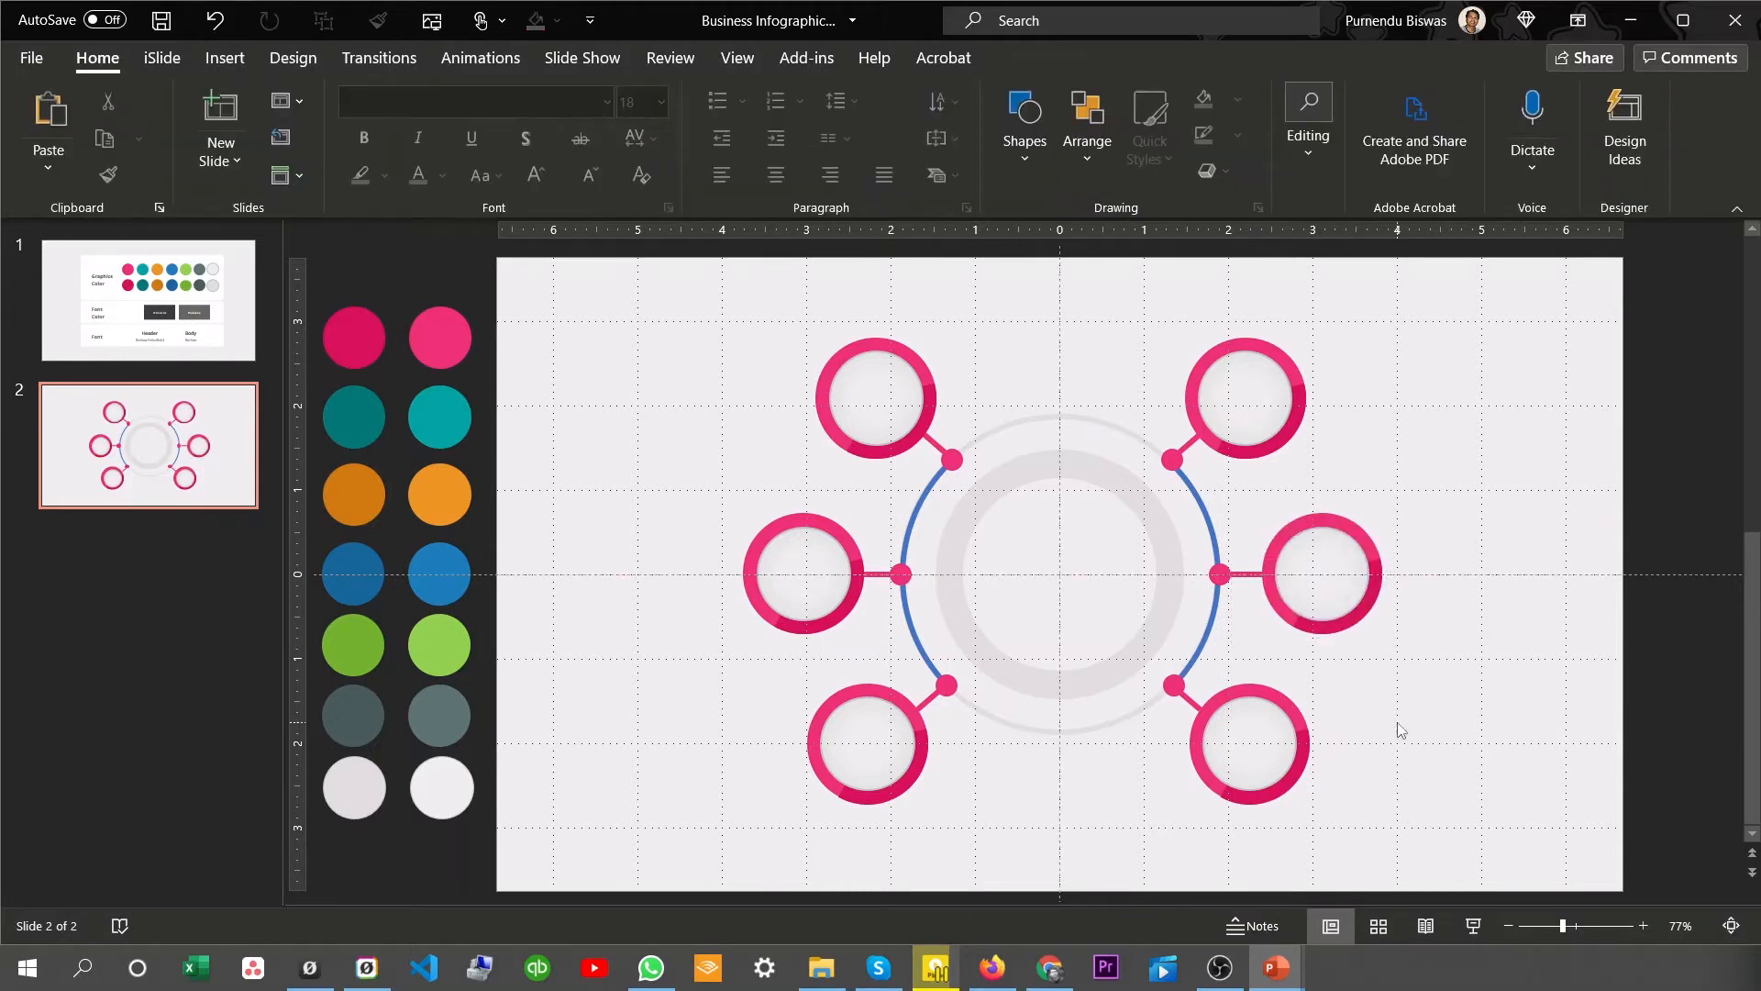
{"action": "left_click", "coordinate": [1288, 767]}
{"action": "left_click", "coordinate": [1335, 594], "text": "shift"}
{"action": "left_click", "coordinate": [1257, 414], "text": "shift"}
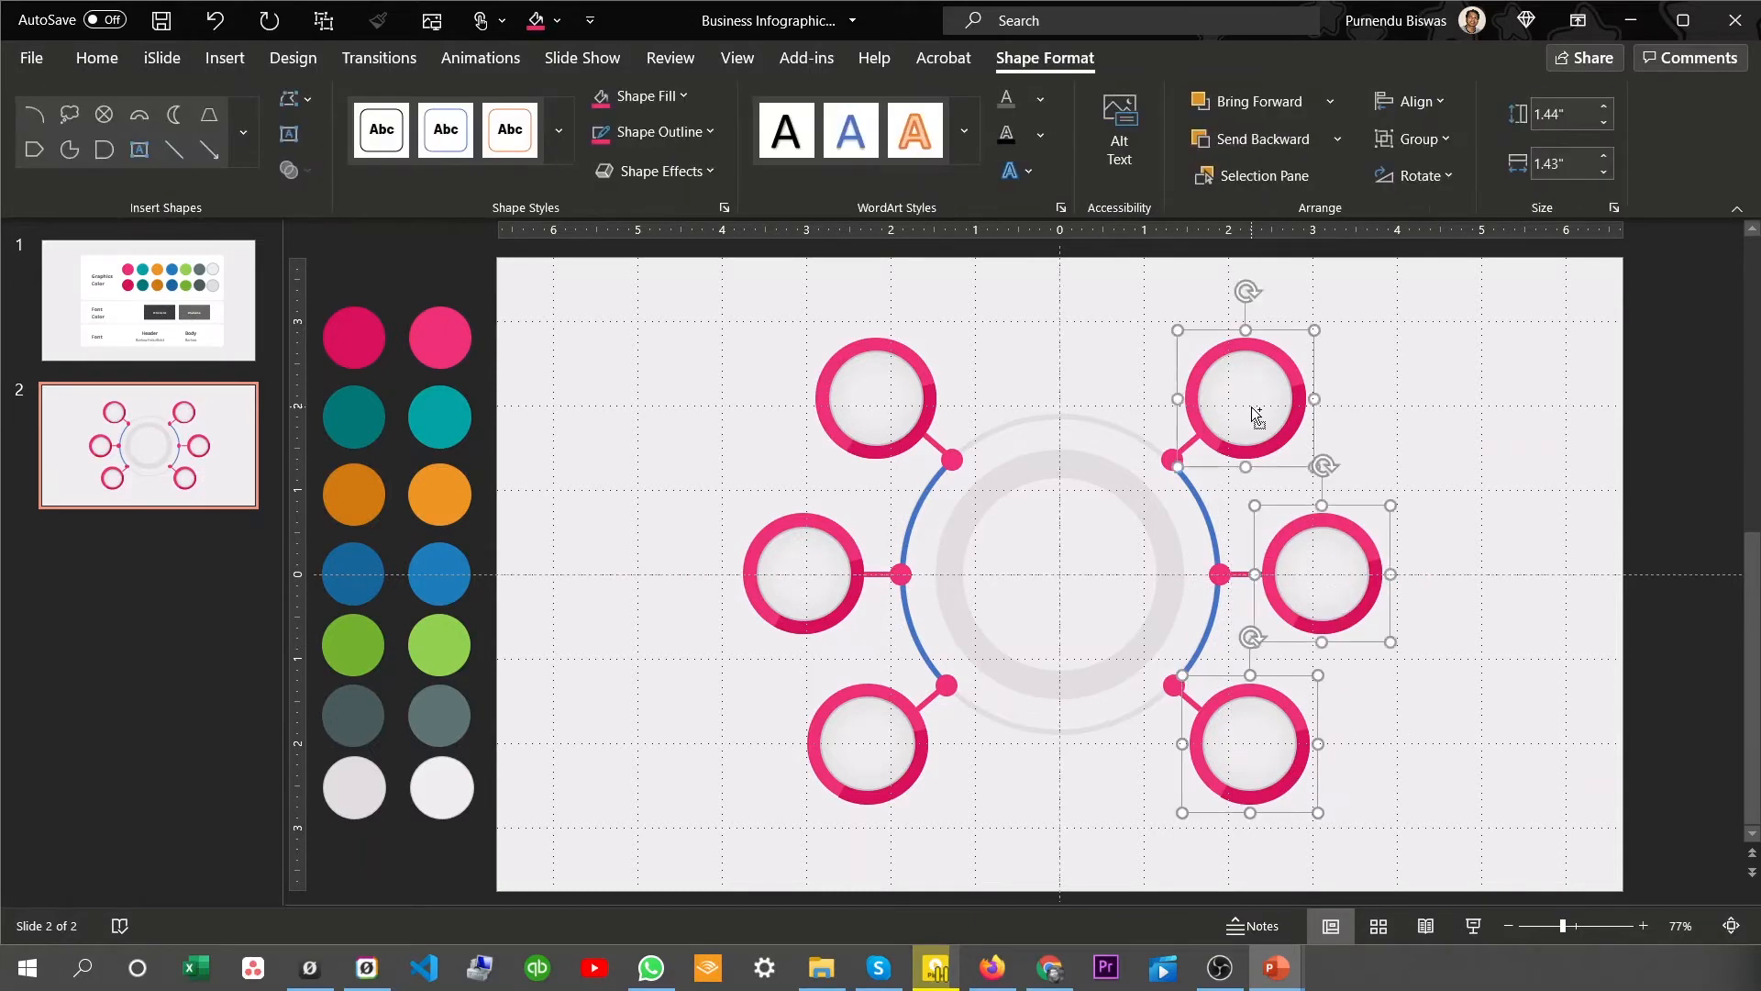
{"action": "left_click", "coordinate": [843, 392], "text": "shift"}
{"action": "left_click", "coordinate": [836, 587], "text": "shift"}
{"action": "left_click", "coordinate": [904, 787], "text": "shift"}
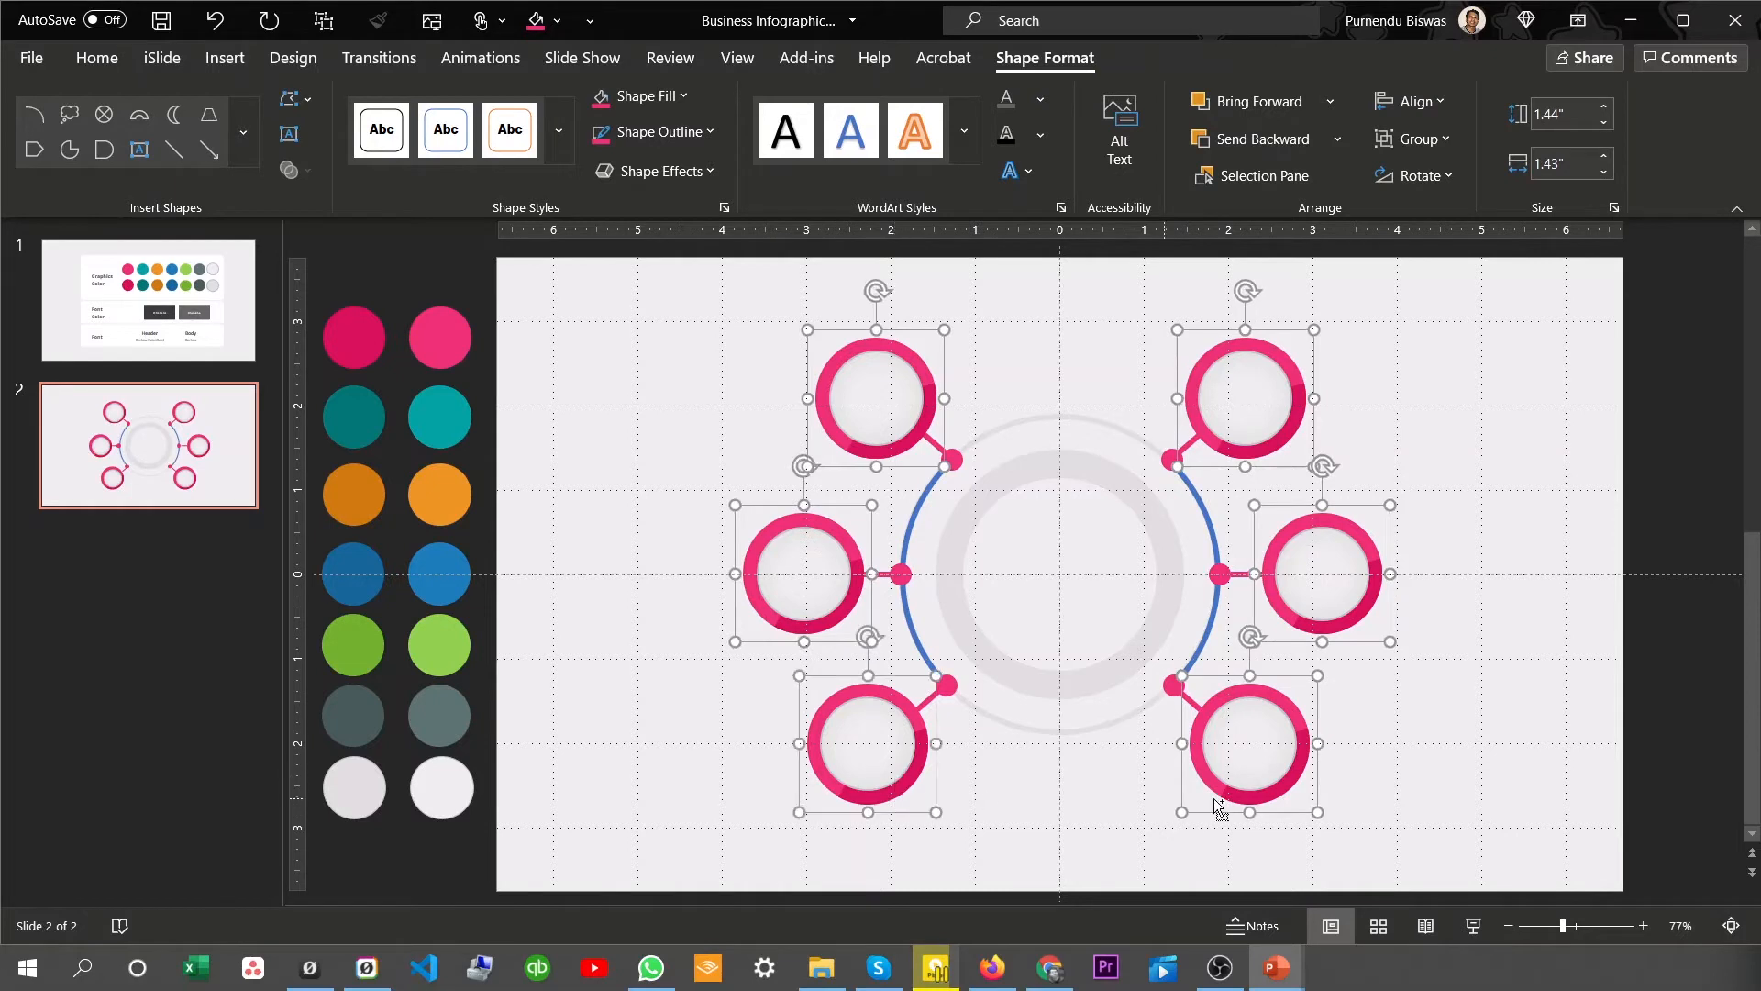
{"action": "left_click", "coordinate": [1291, 837]}
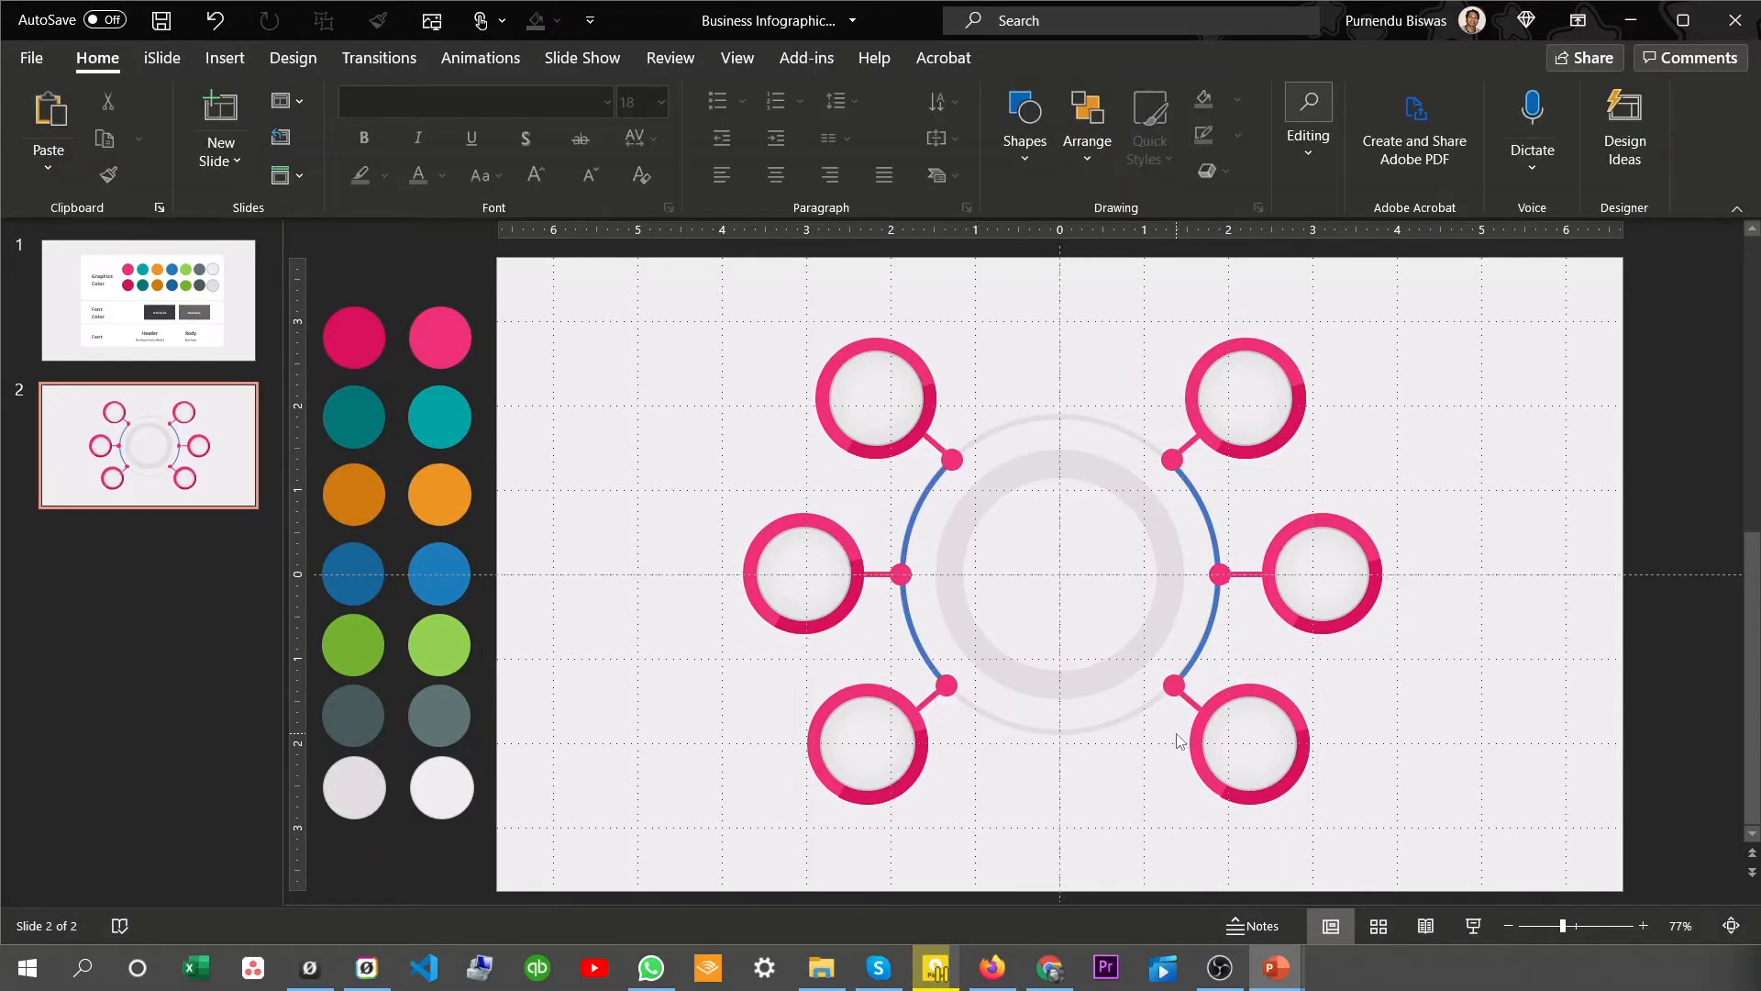
Ungroup all six pink ringed circles so their parts can be coloured separately
{"action": "left_click", "coordinate": [1253, 758]}
{"action": "left_click", "coordinate": [1327, 592], "text": "shift"}
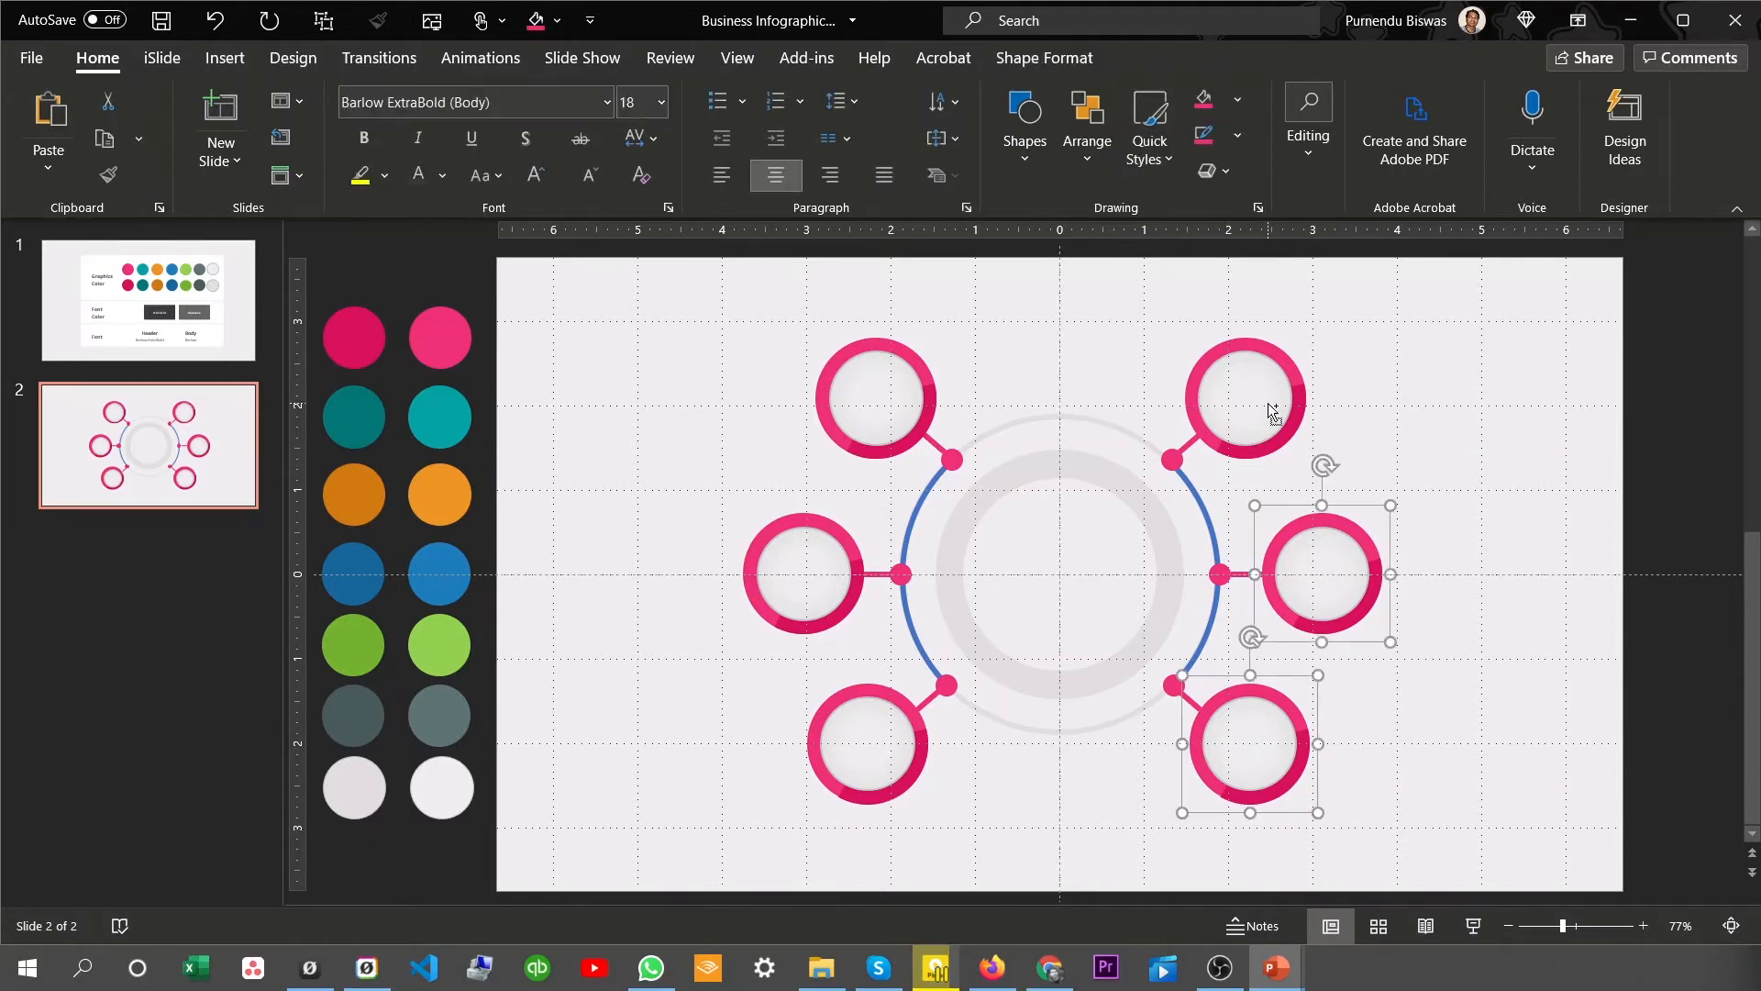
{"action": "left_click", "coordinate": [1271, 403], "text": "shift"}
{"action": "left_click", "coordinate": [901, 393], "text": "shift"}
{"action": "left_click", "coordinate": [814, 587], "text": "shift"}
{"action": "left_click", "coordinate": [863, 765], "text": "shift"}
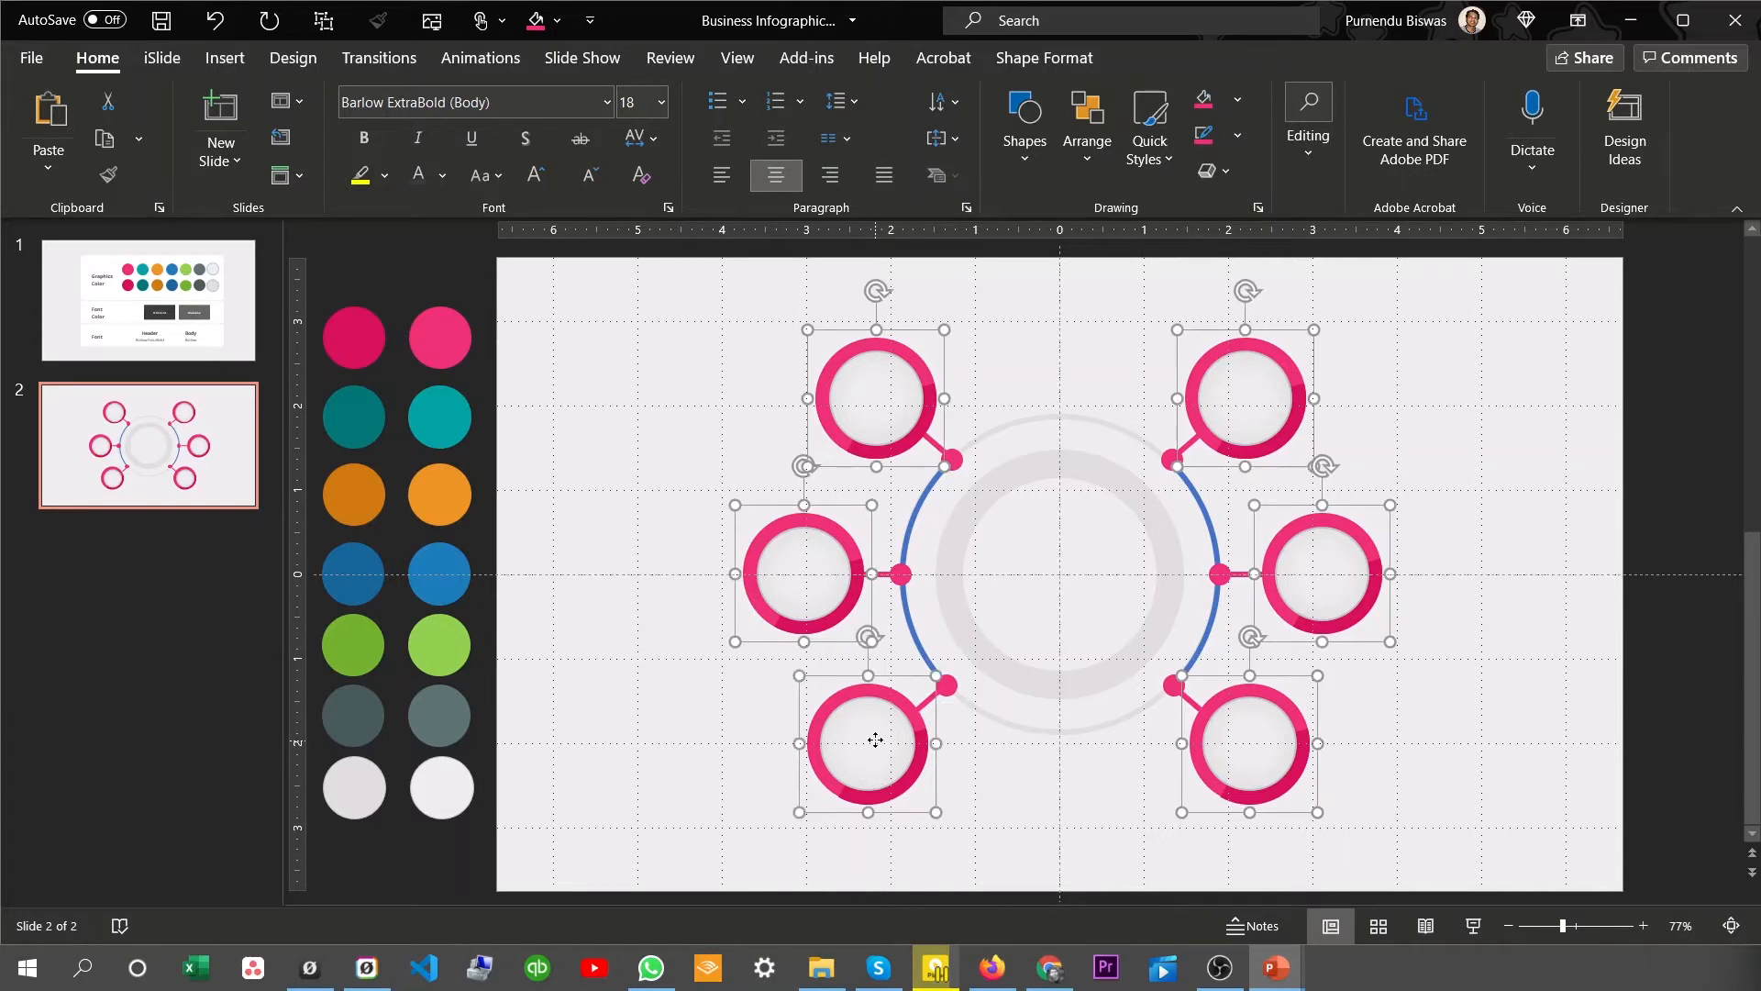
{"action": "right_click", "coordinate": [875, 739]}
{"action": "mouse_move", "coordinate": [1020, 453]}
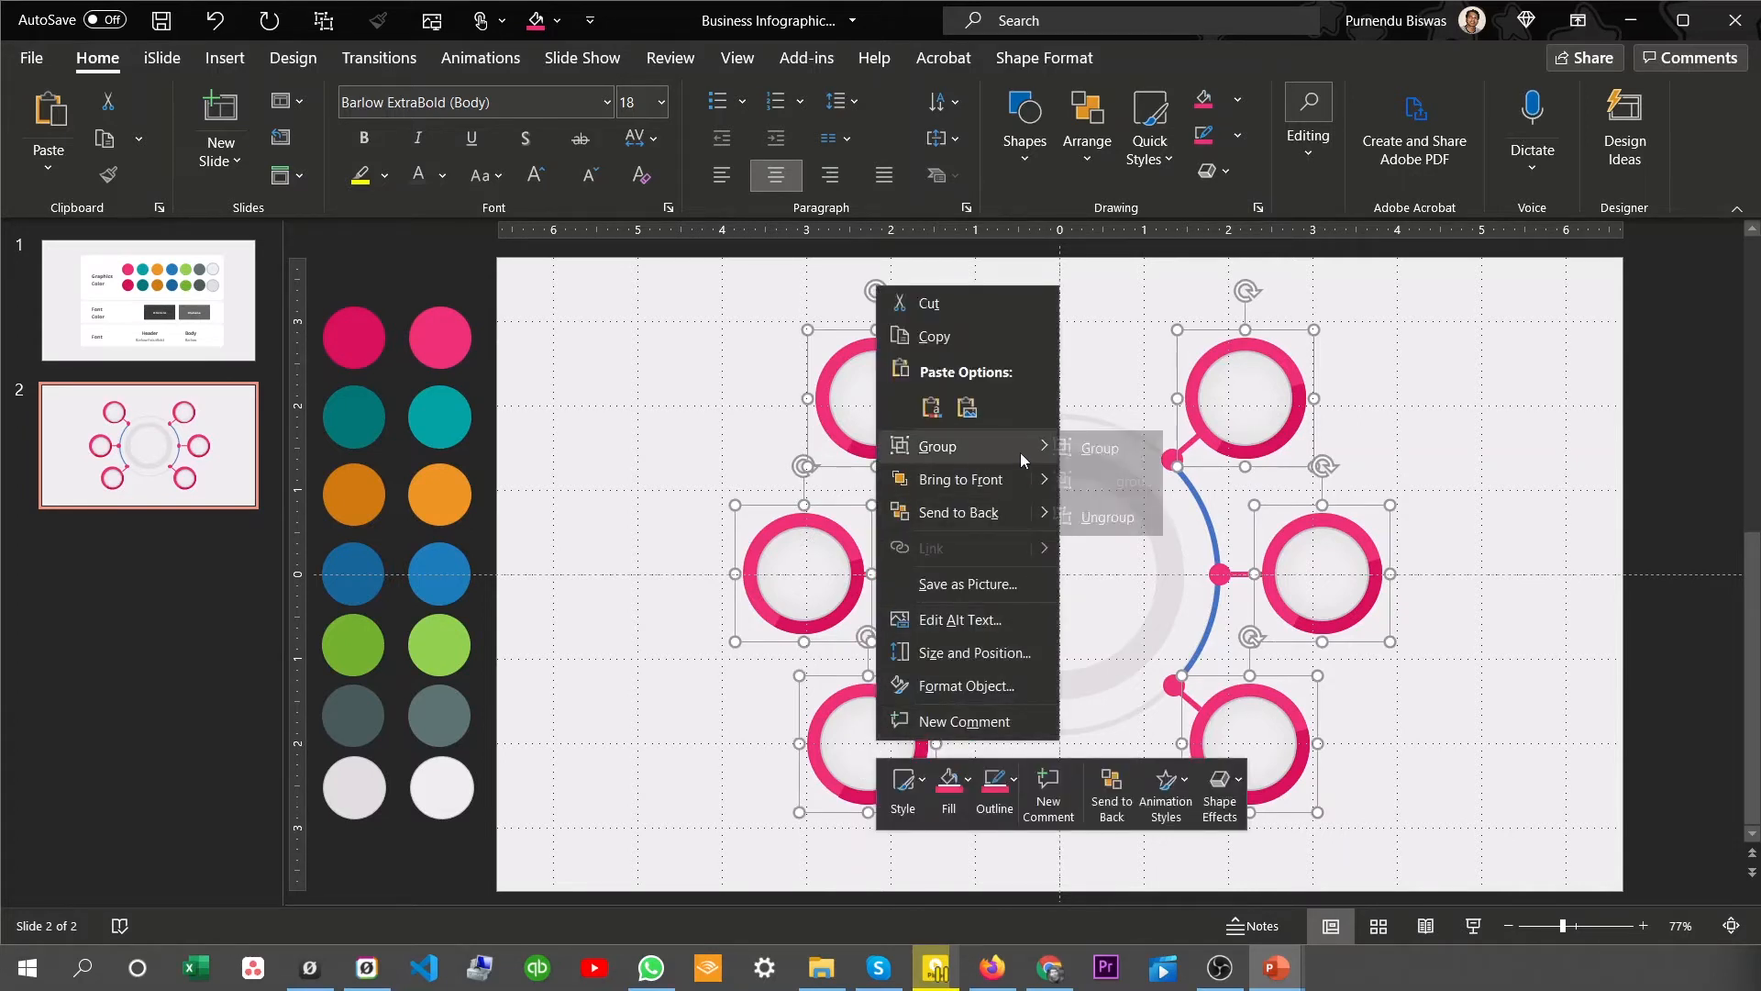
{"action": "left_click", "coordinate": [1126, 517]}
Recolour the middle-left ring with the light teal swatch and its shaded segment with the dark teal swatch
{"action": "left_click", "coordinate": [867, 734]}
{"action": "left_click", "coordinate": [803, 573]}
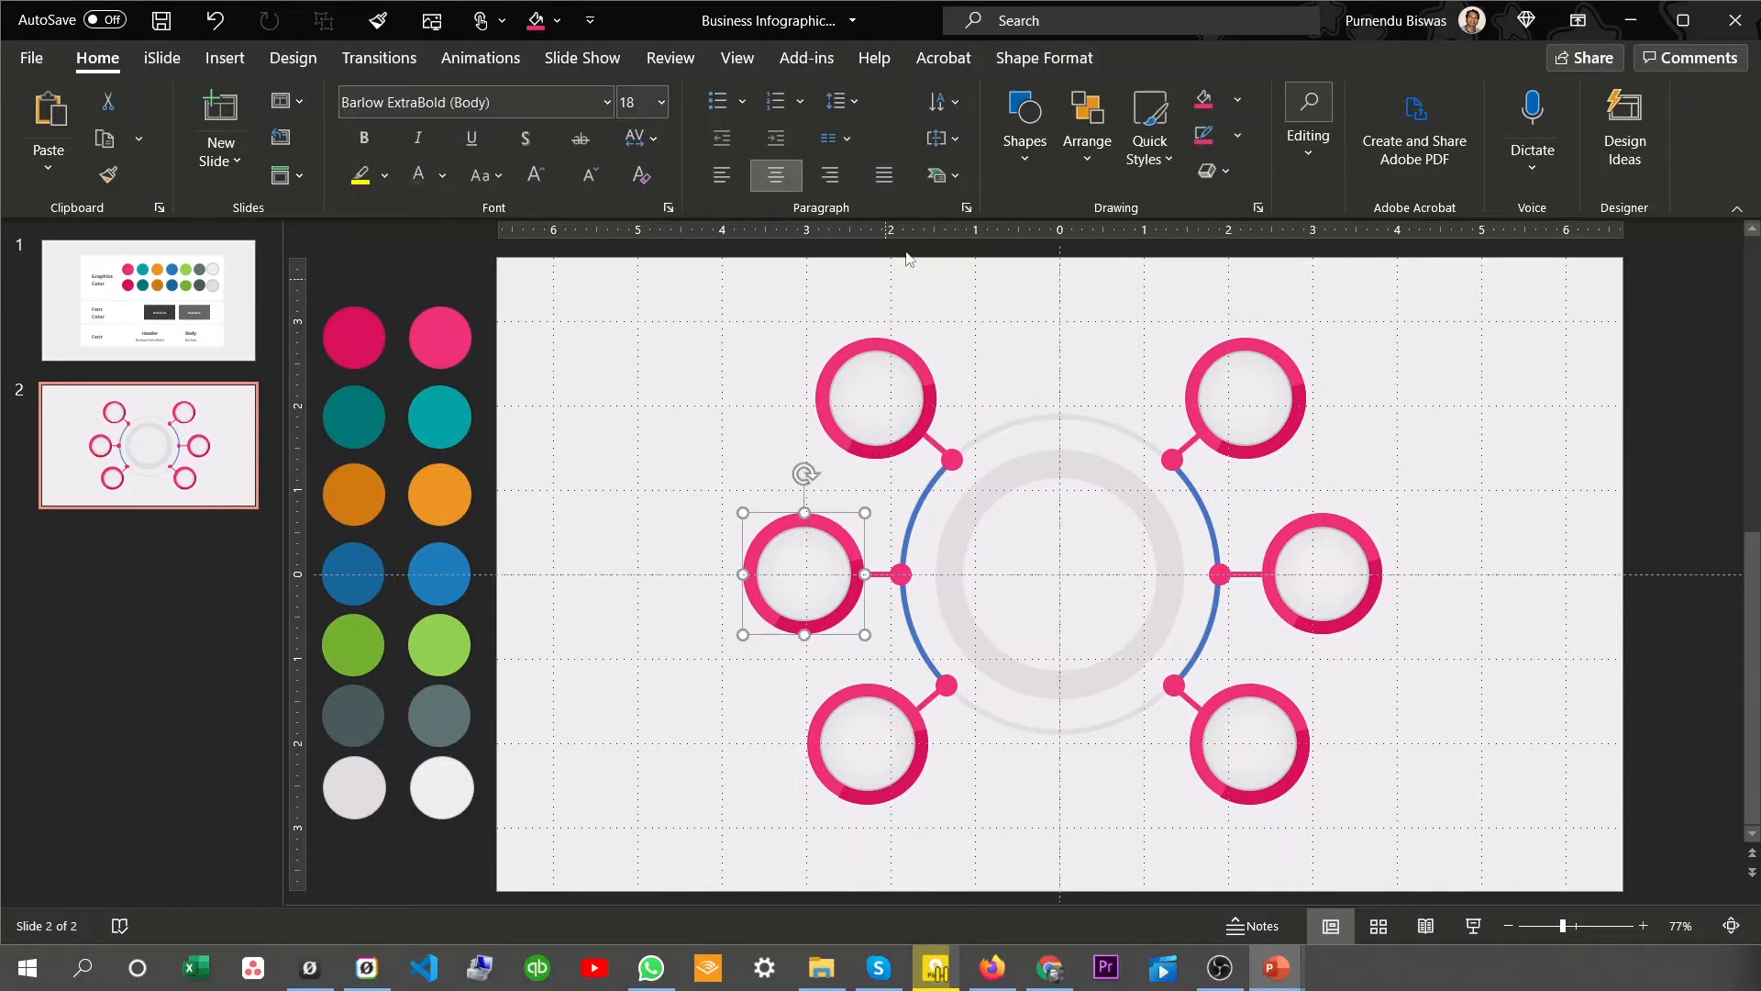
{"action": "left_click", "coordinate": [1038, 58]}
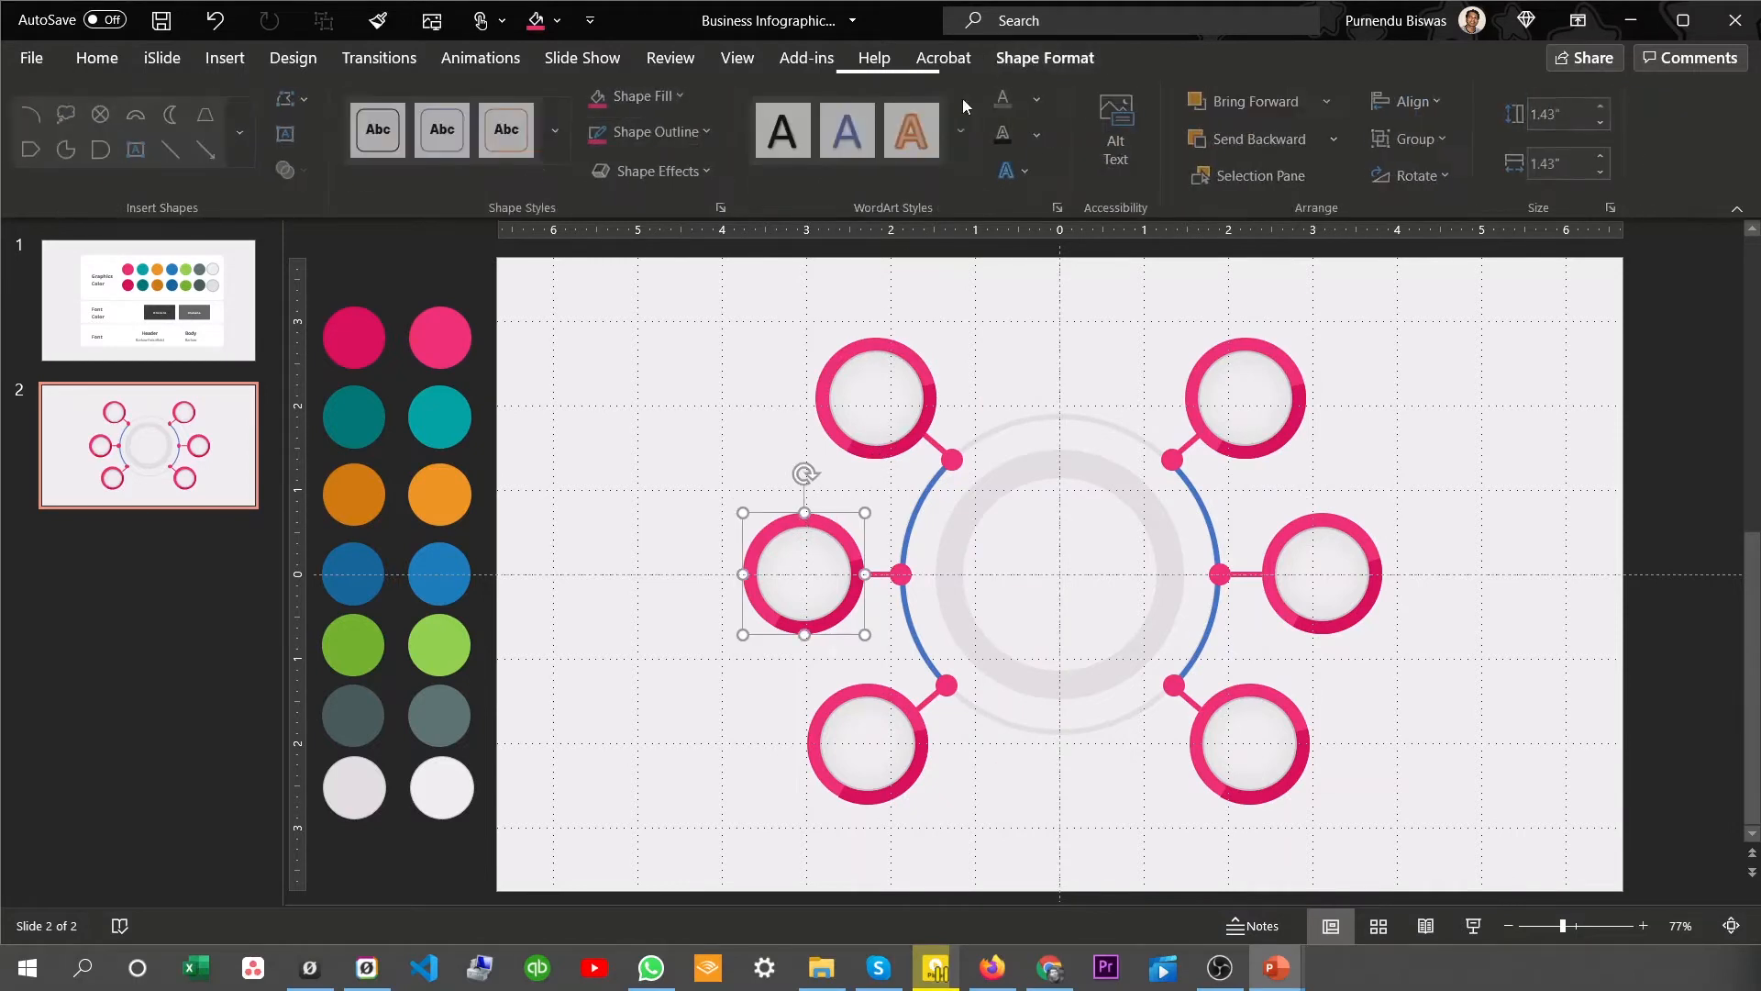
{"action": "left_click", "coordinate": [669, 101]}
{"action": "left_click", "coordinate": [654, 493]}
{"action": "left_click", "coordinate": [440, 415]}
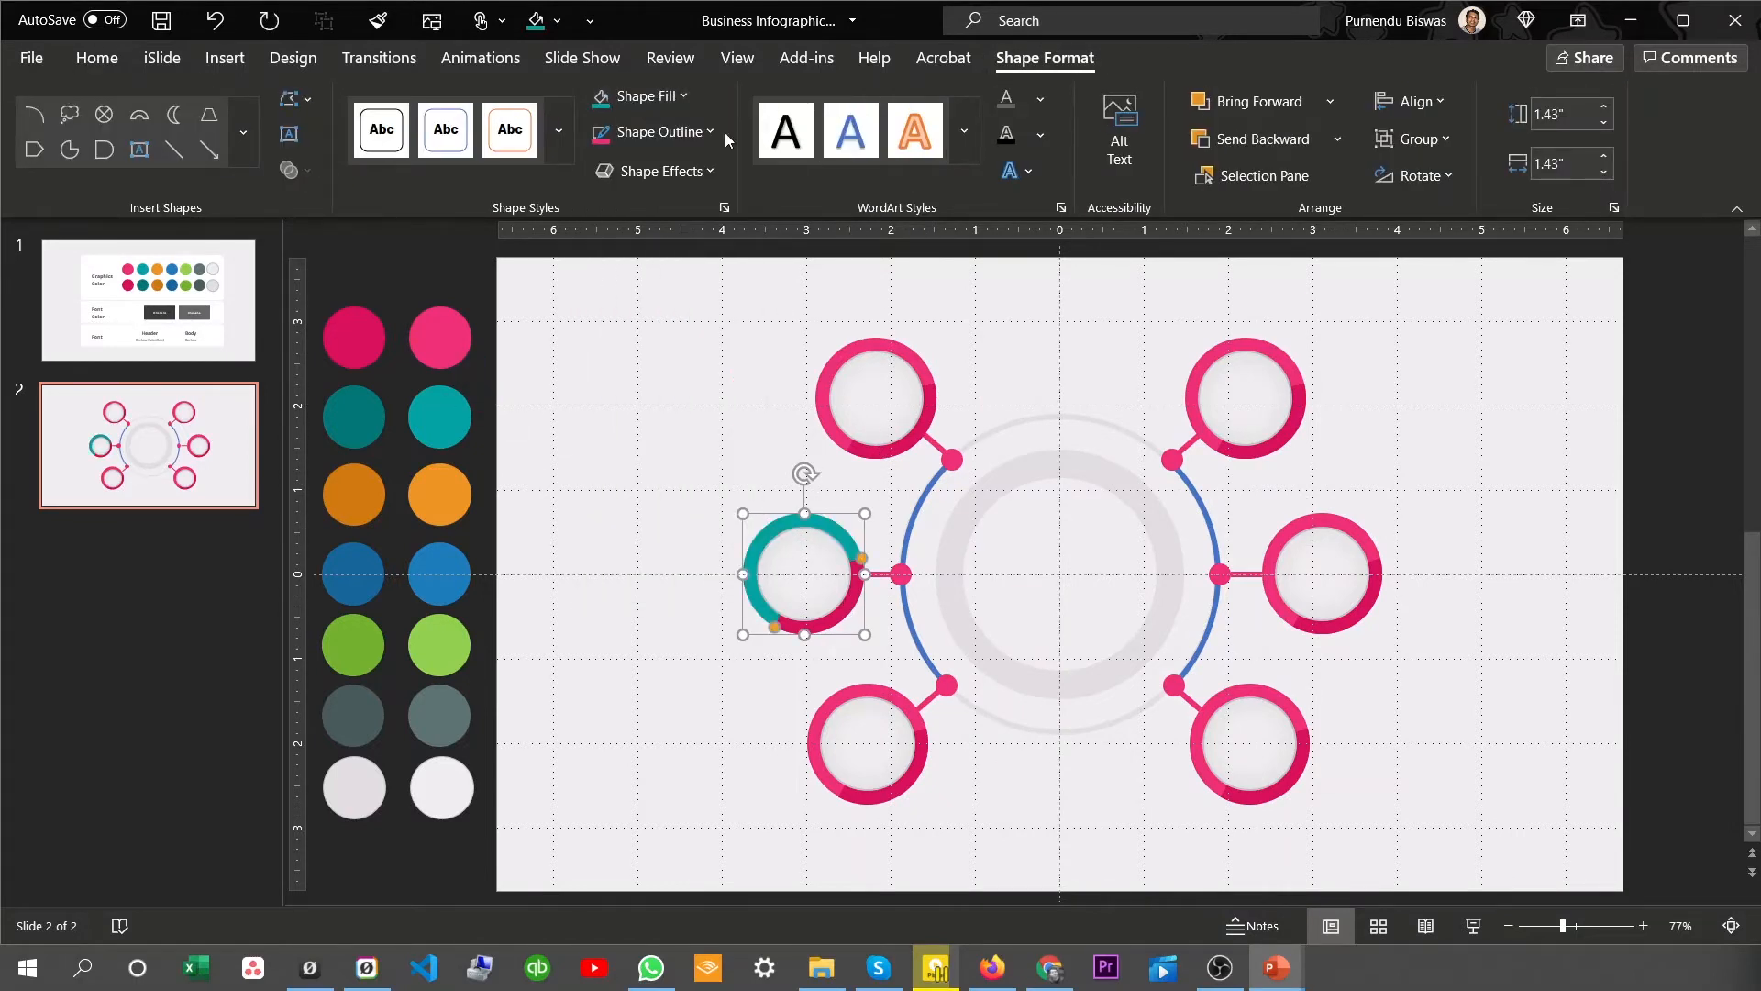
{"action": "left_click", "coordinate": [647, 96]}
{"action": "left_click", "coordinate": [657, 494]}
{"action": "left_click", "coordinate": [362, 409]}
Recolour the lower-left ring with the light orange swatch and its shaded segment with the dark orange swatch
{"action": "left_click", "coordinate": [843, 703]}
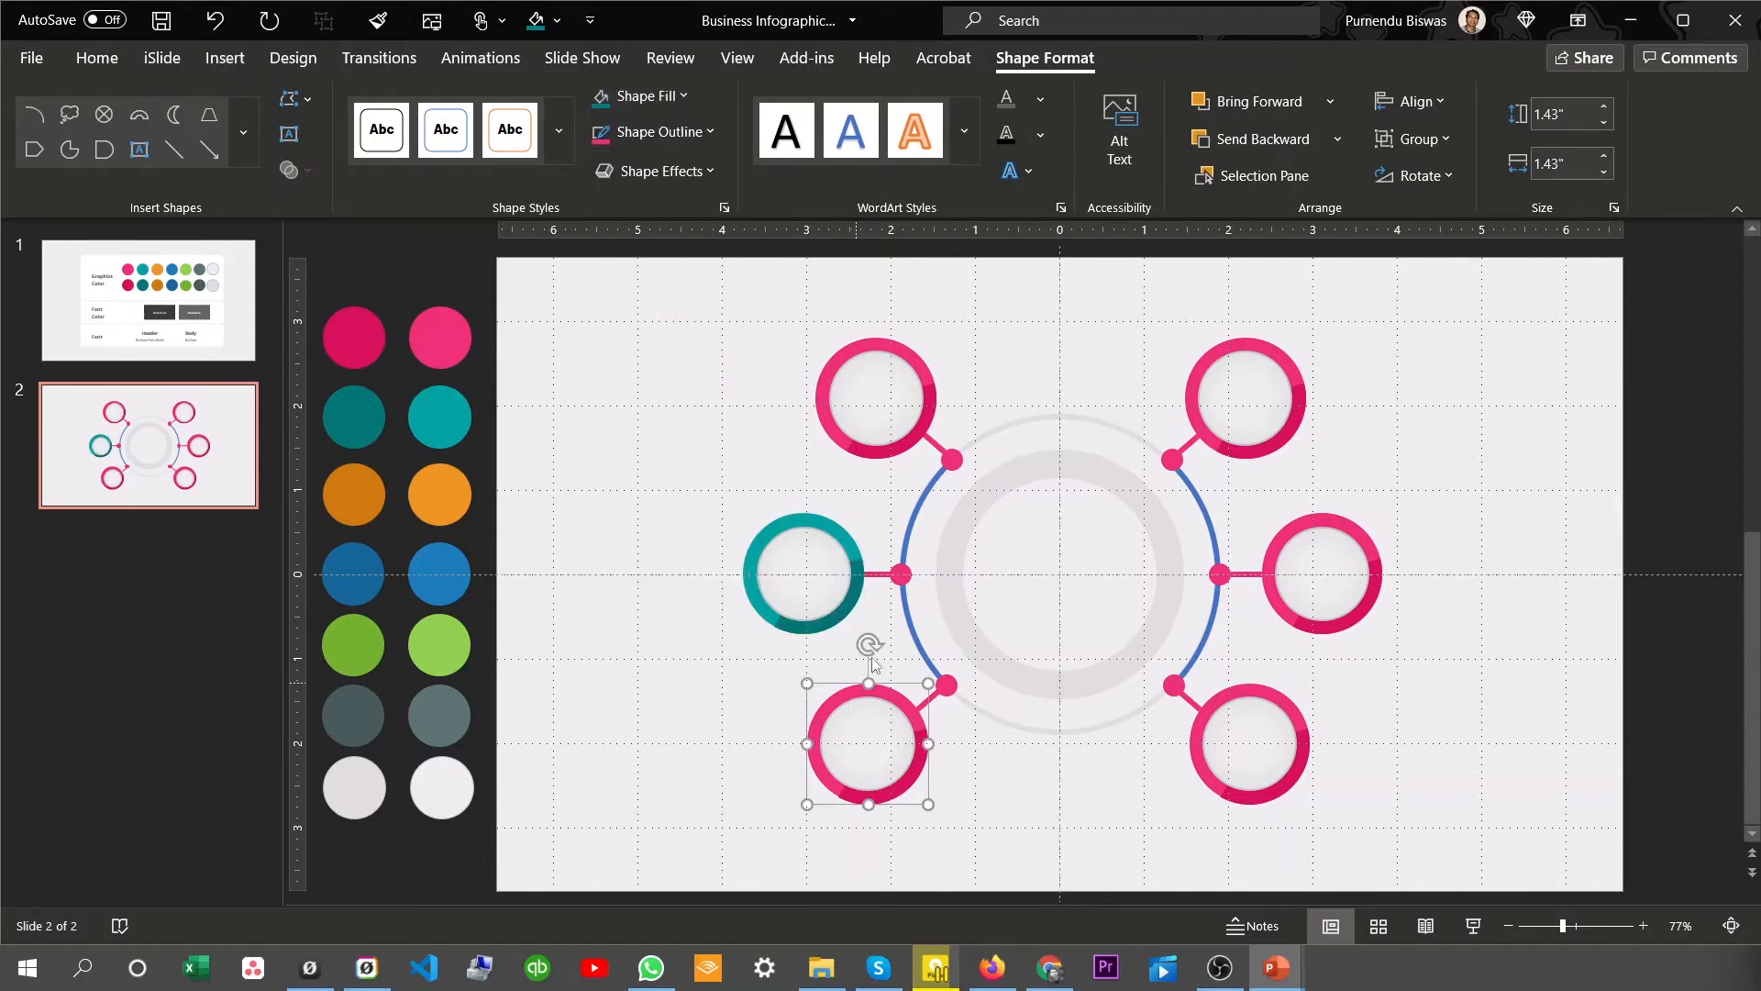
{"action": "left_click", "coordinate": [646, 96]}
{"action": "left_click", "coordinate": [656, 493]}
{"action": "left_click", "coordinate": [440, 493]}
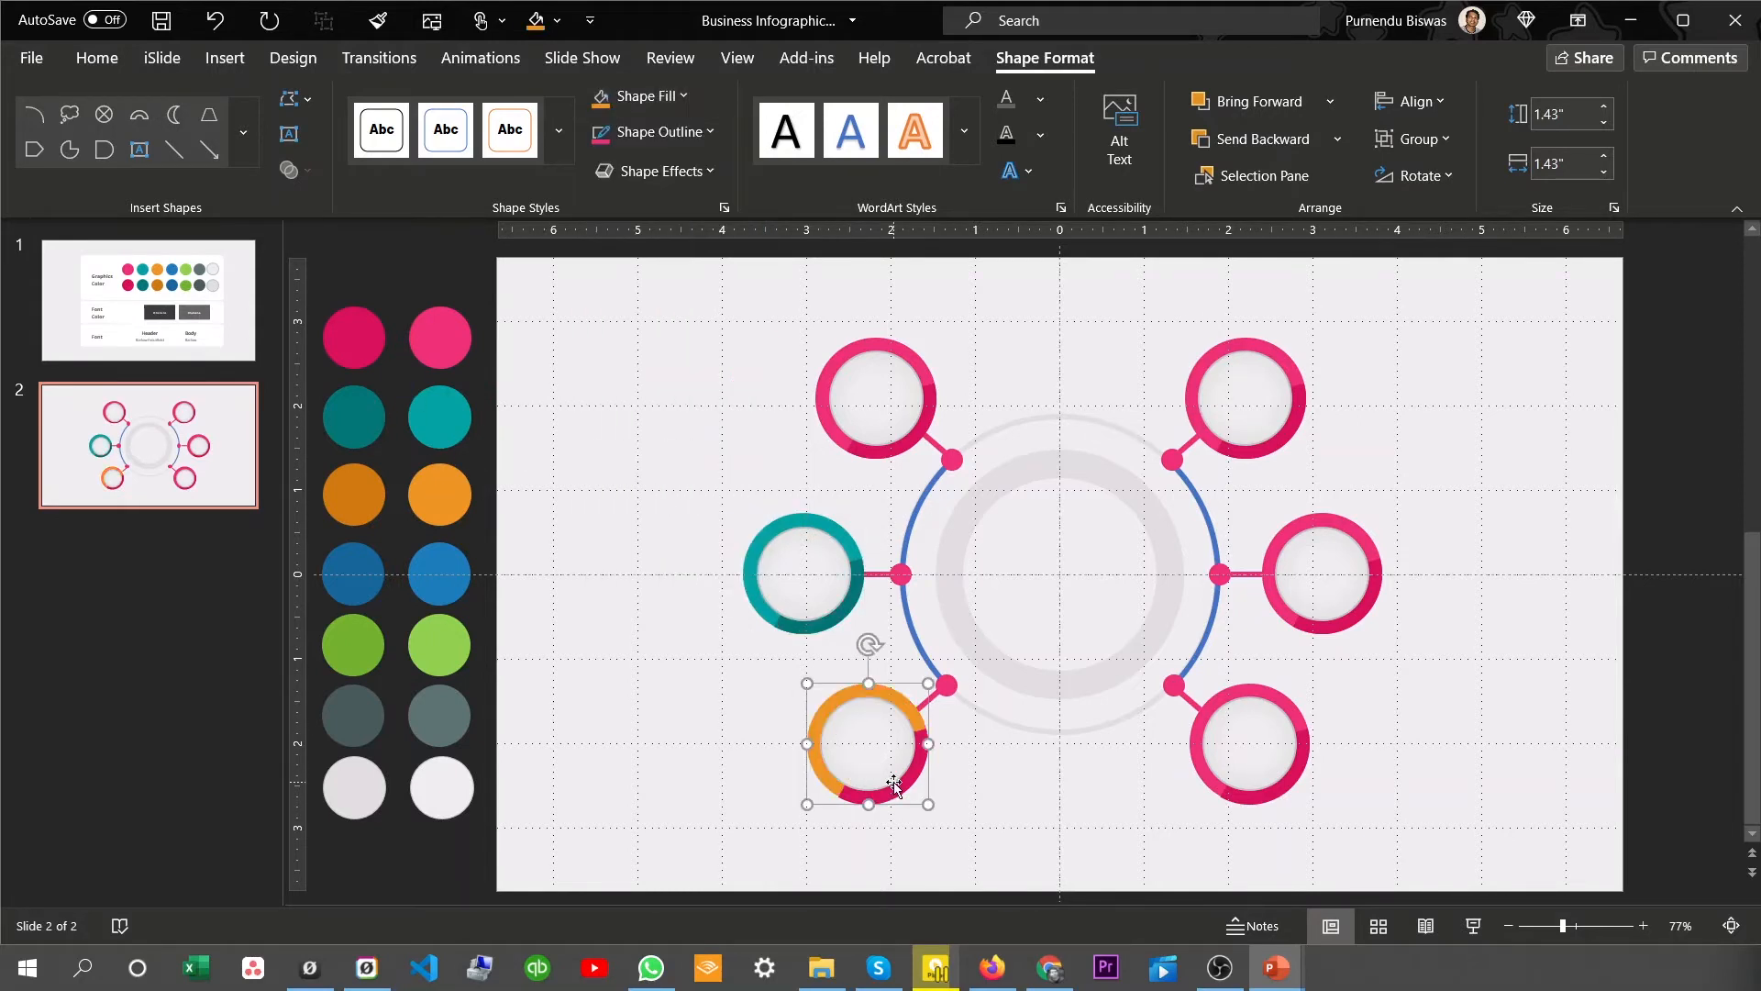
{"action": "left_click", "coordinate": [895, 784]}
{"action": "left_click", "coordinate": [647, 95]}
{"action": "left_click", "coordinate": [657, 491]}
{"action": "left_click", "coordinate": [353, 494]}
Recolour the upper-right ring with the light blue swatch and its shaded segment with the dark blue swatch
{"action": "left_click", "coordinate": [1192, 388]}
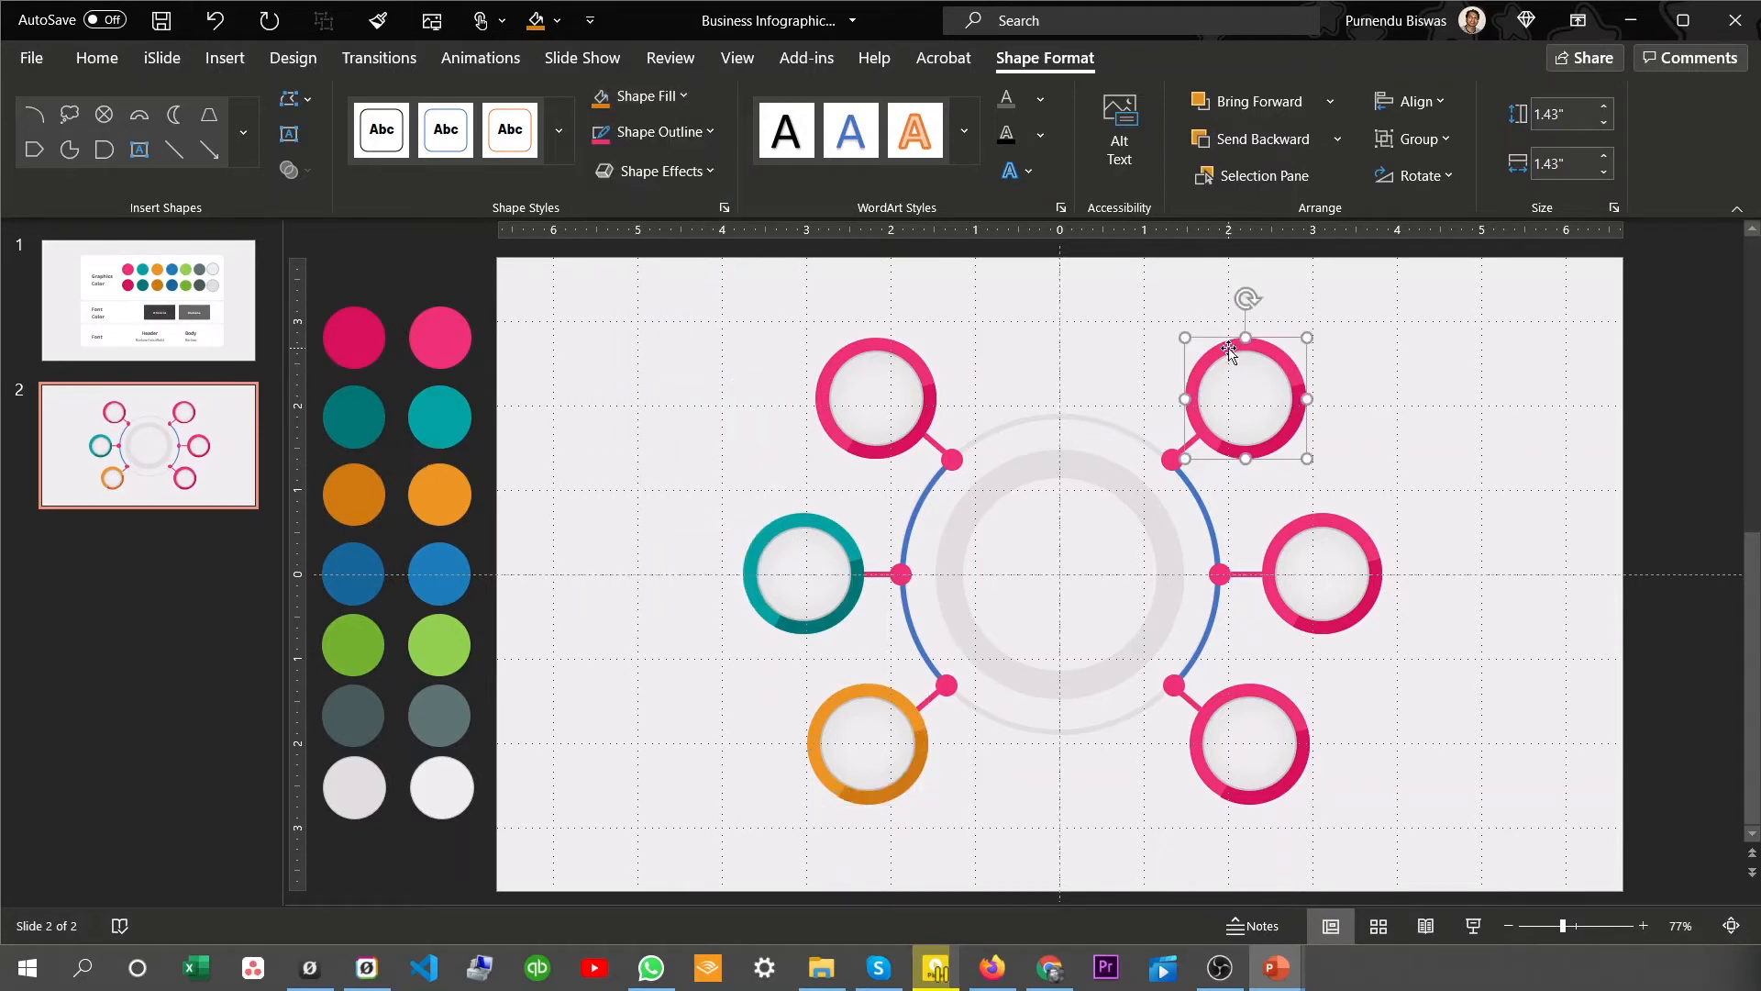
{"action": "left_click", "coordinate": [647, 96]}
{"action": "left_click", "coordinate": [656, 491]}
{"action": "left_click", "coordinate": [440, 557]}
{"action": "left_click", "coordinate": [1259, 445]}
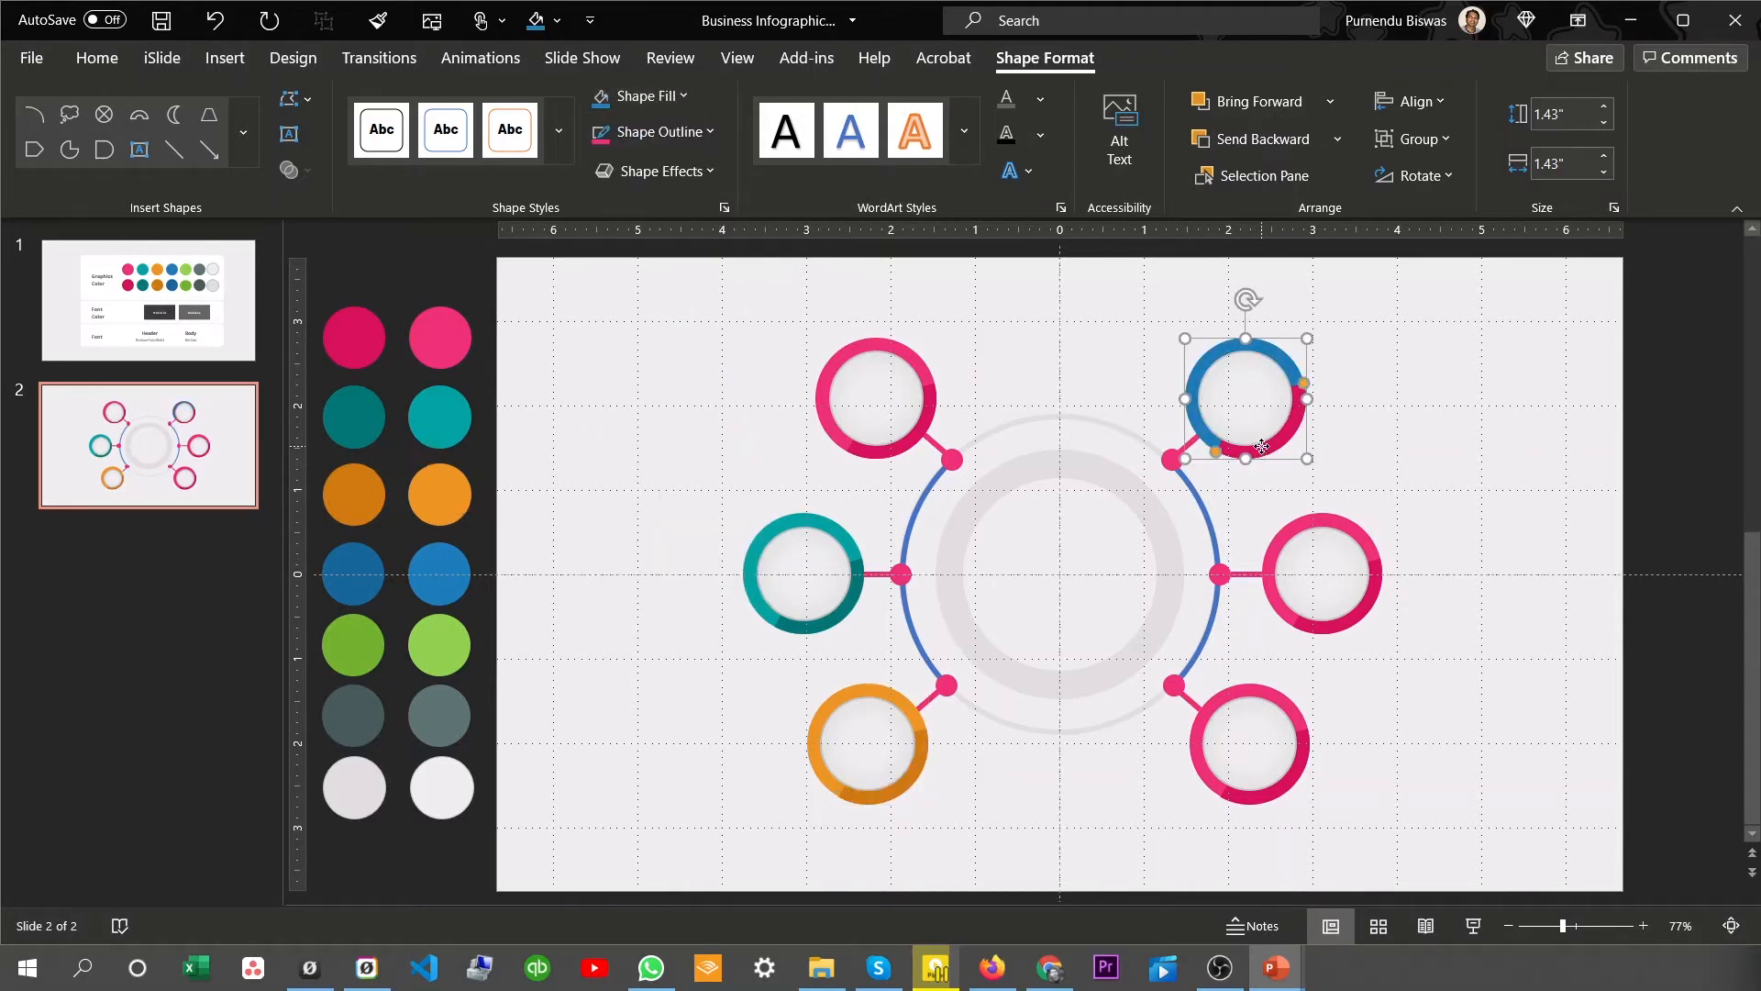
{"action": "left_click", "coordinate": [668, 97]}
{"action": "left_click", "coordinate": [654, 490]}
{"action": "left_click", "coordinate": [358, 562]}
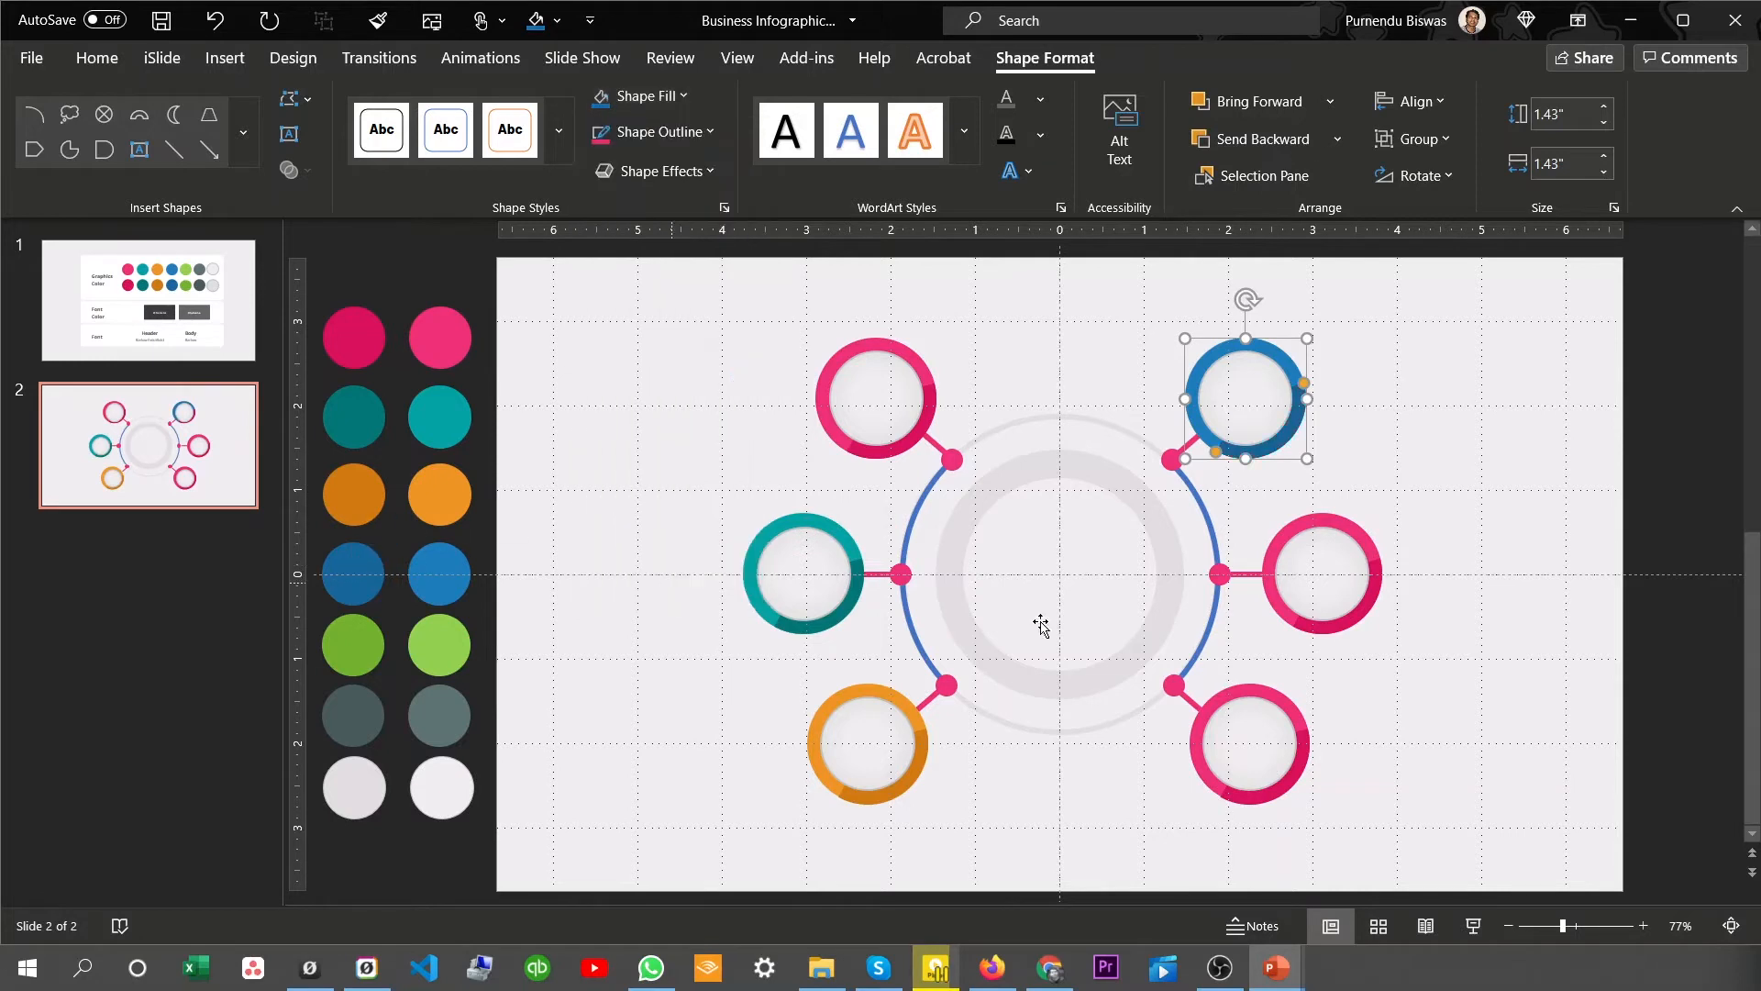
Recolour the middle-right ring with the light green swatch and its shaded segment with the dark green swatch
{"action": "left_click", "coordinate": [1339, 521]}
{"action": "left_click", "coordinate": [682, 97]}
{"action": "left_click", "coordinate": [647, 525]}
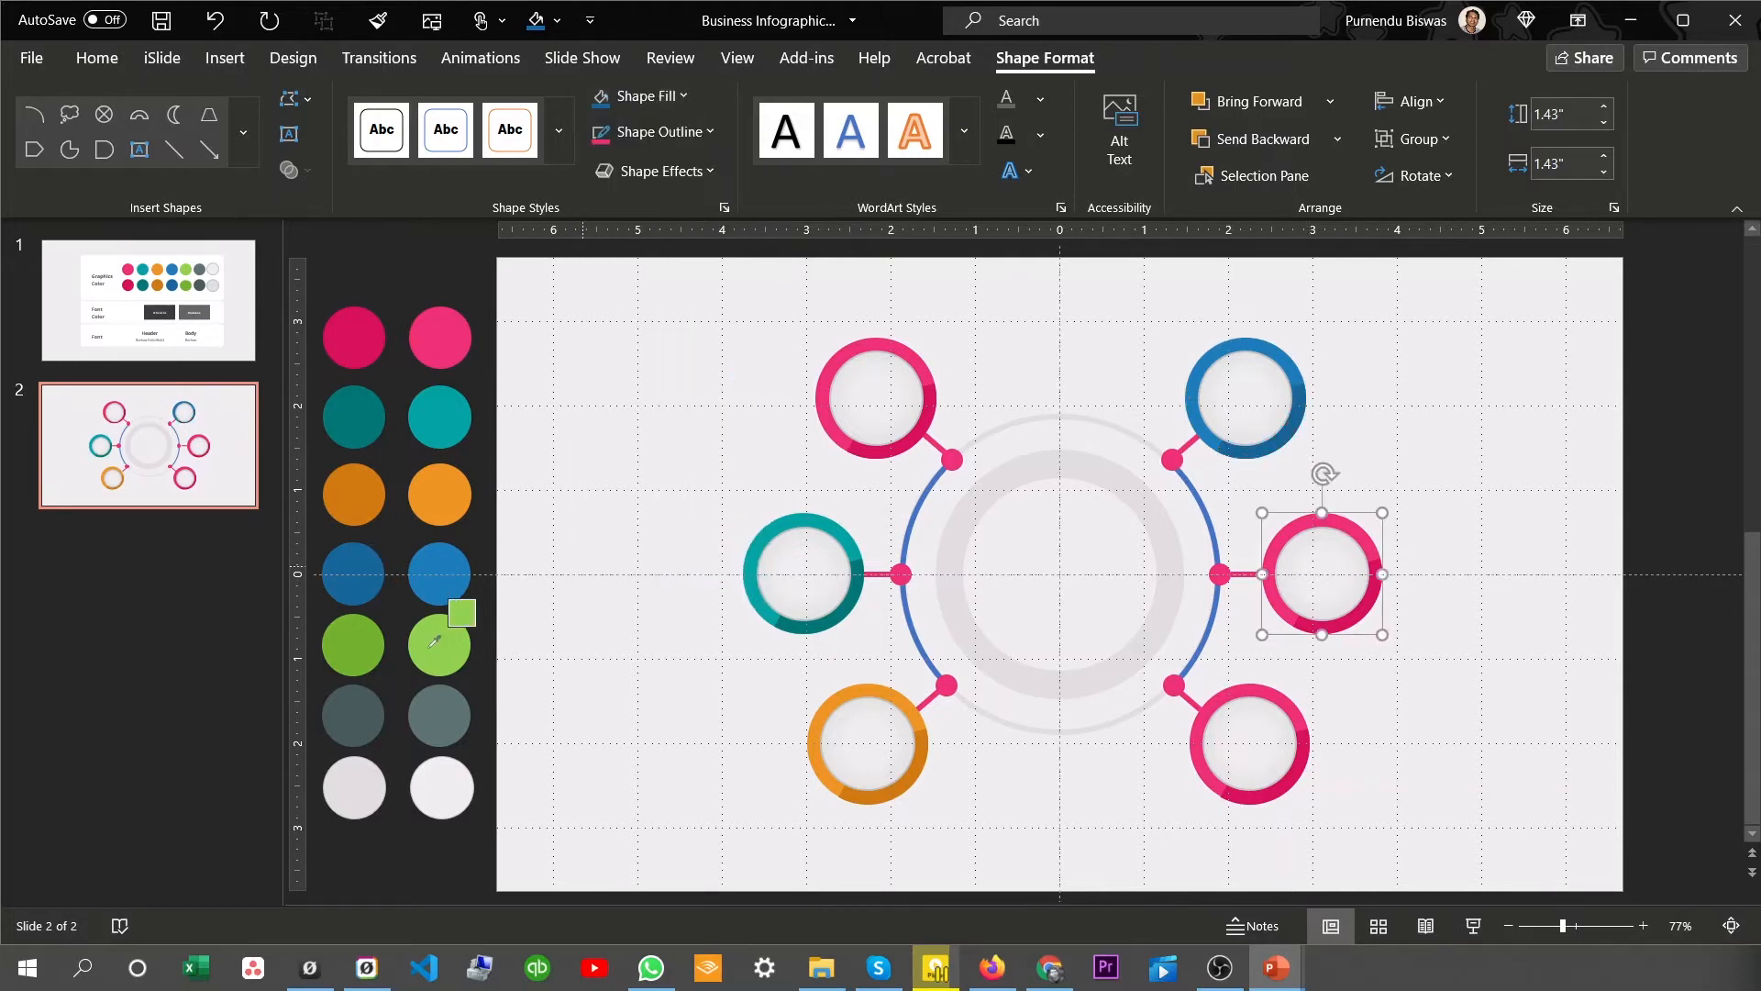
{"action": "left_click", "coordinate": [439, 637]}
{"action": "left_click", "coordinate": [1327, 621]}
{"action": "left_click", "coordinate": [683, 96]}
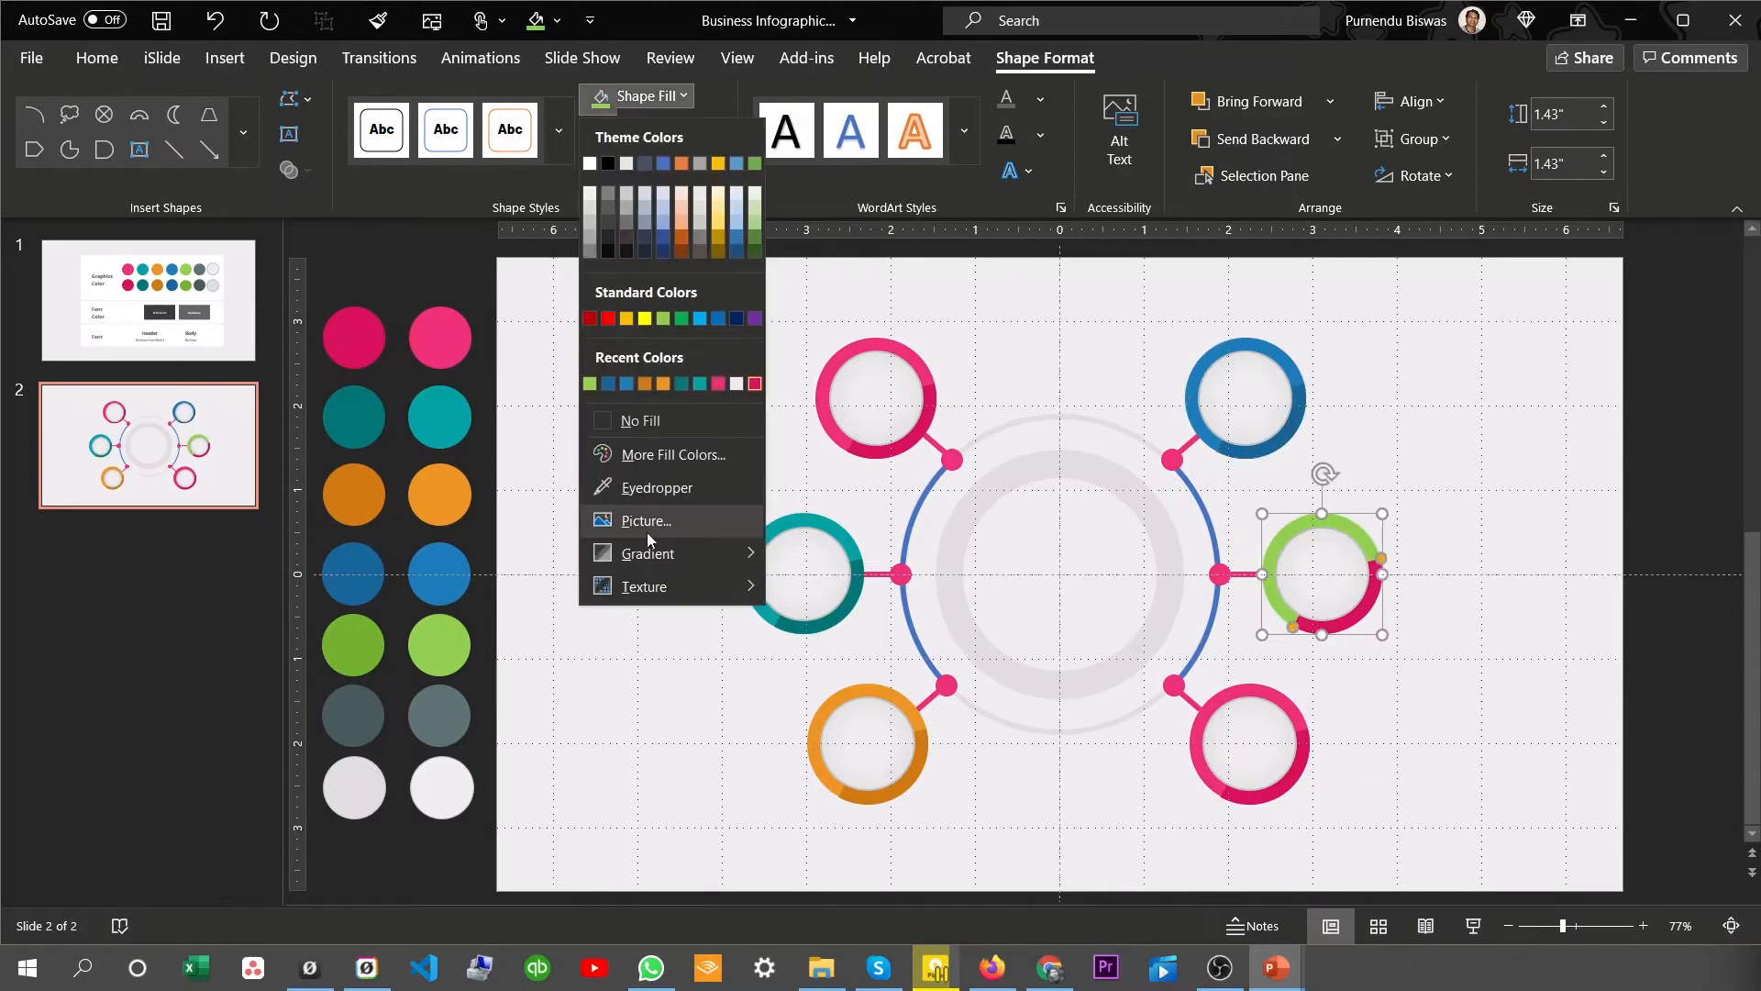
{"action": "left_click", "coordinate": [646, 530]}
{"action": "left_click", "coordinate": [347, 637]}
Recolour the lower-right ring with the light slate-grey swatch and its shaded segment with the dark slate-grey swatch
{"action": "left_click", "coordinate": [1218, 707]}
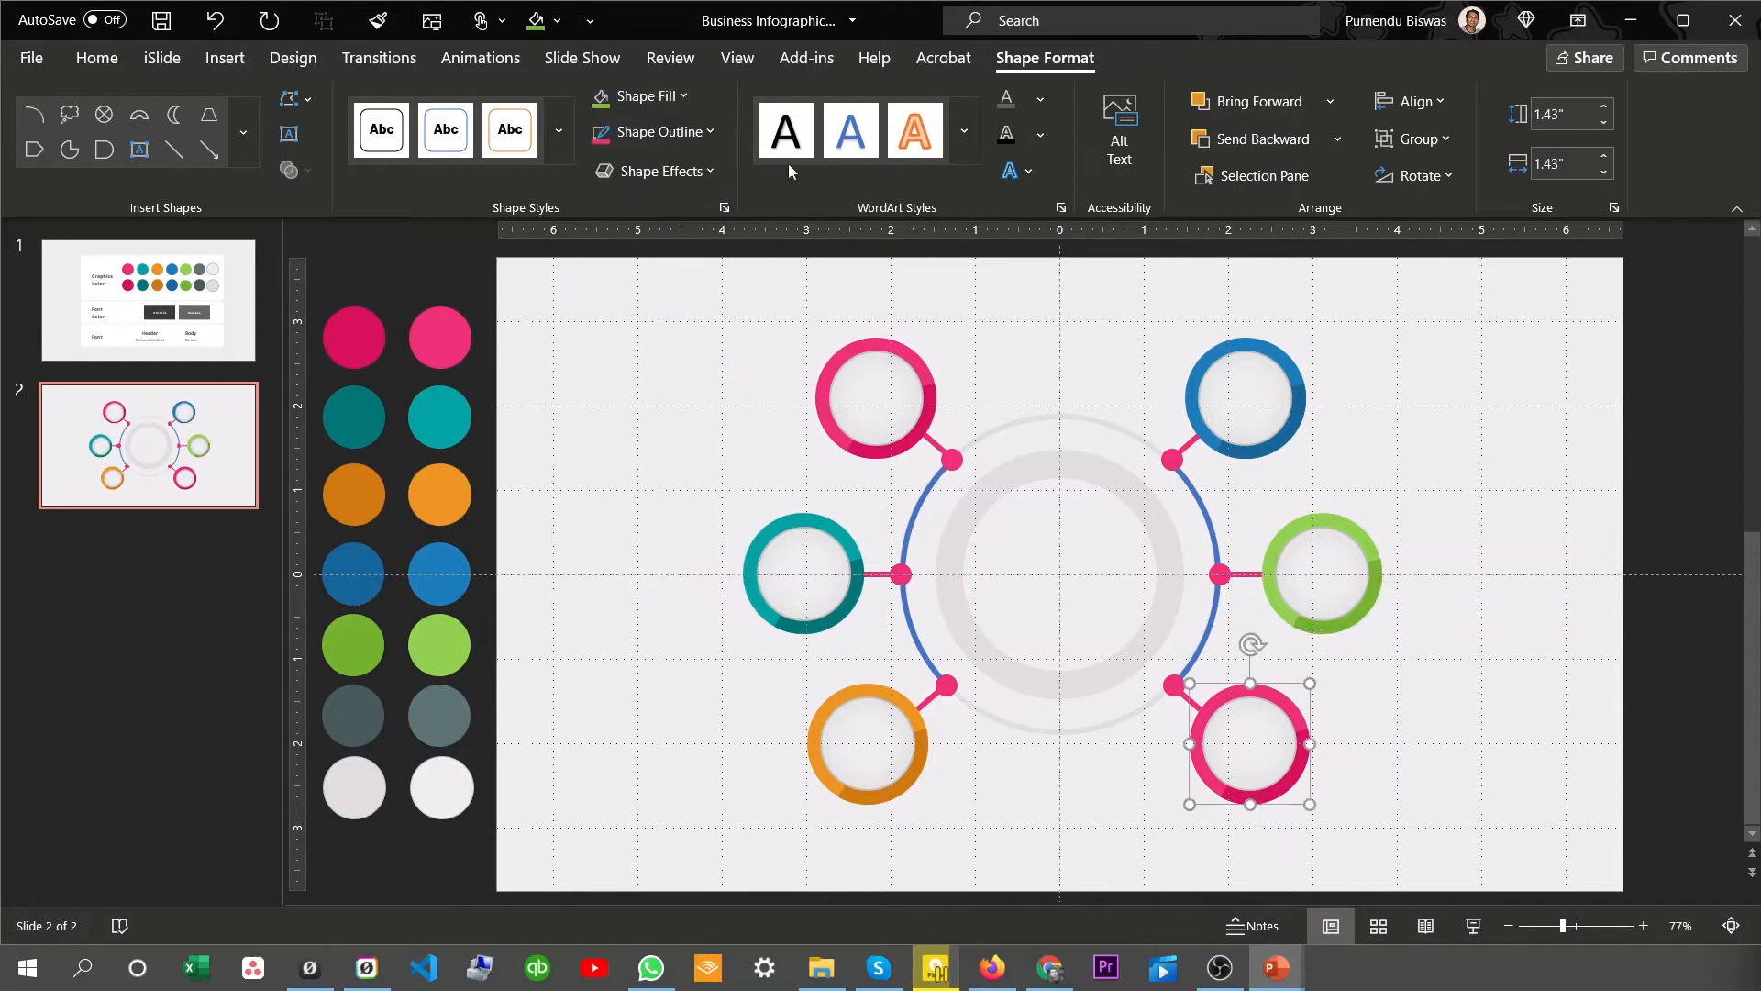
{"action": "left_click", "coordinate": [683, 96]}
{"action": "left_click", "coordinate": [657, 487]}
{"action": "left_click", "coordinate": [448, 704]}
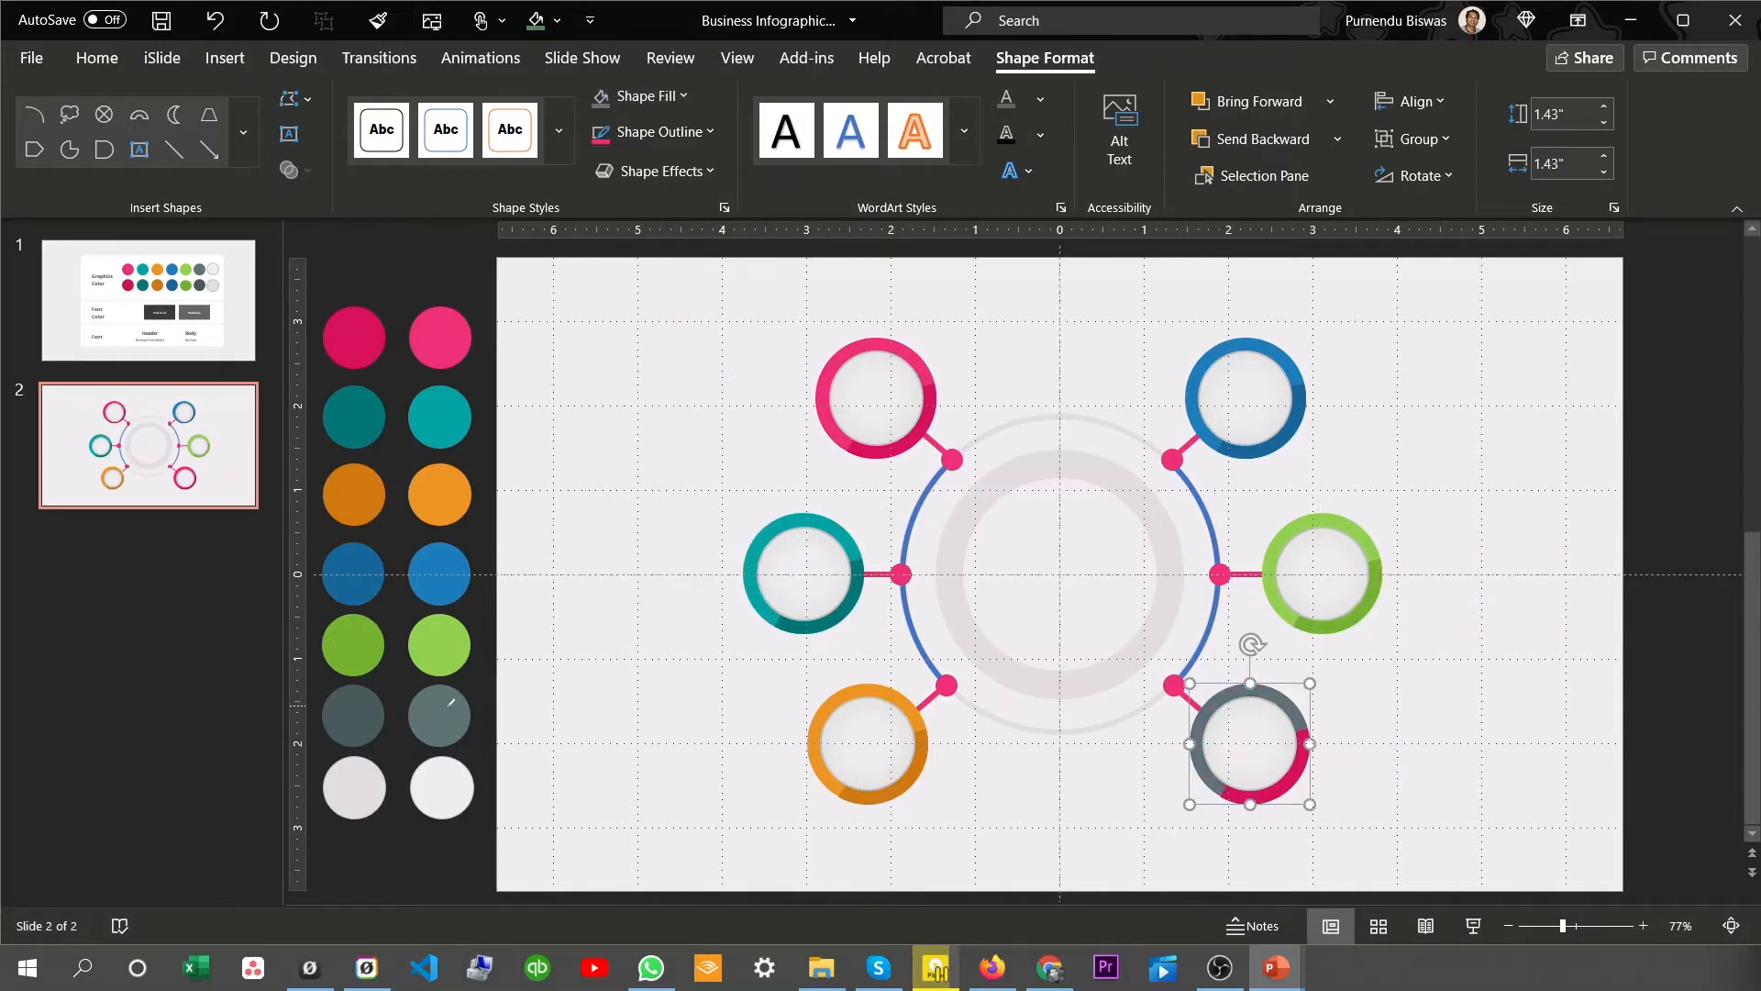
{"action": "left_click", "coordinate": [1293, 781]}
{"action": "left_click", "coordinate": [647, 98]}
{"action": "left_click", "coordinate": [657, 487]}
{"action": "left_click", "coordinate": [373, 695]}
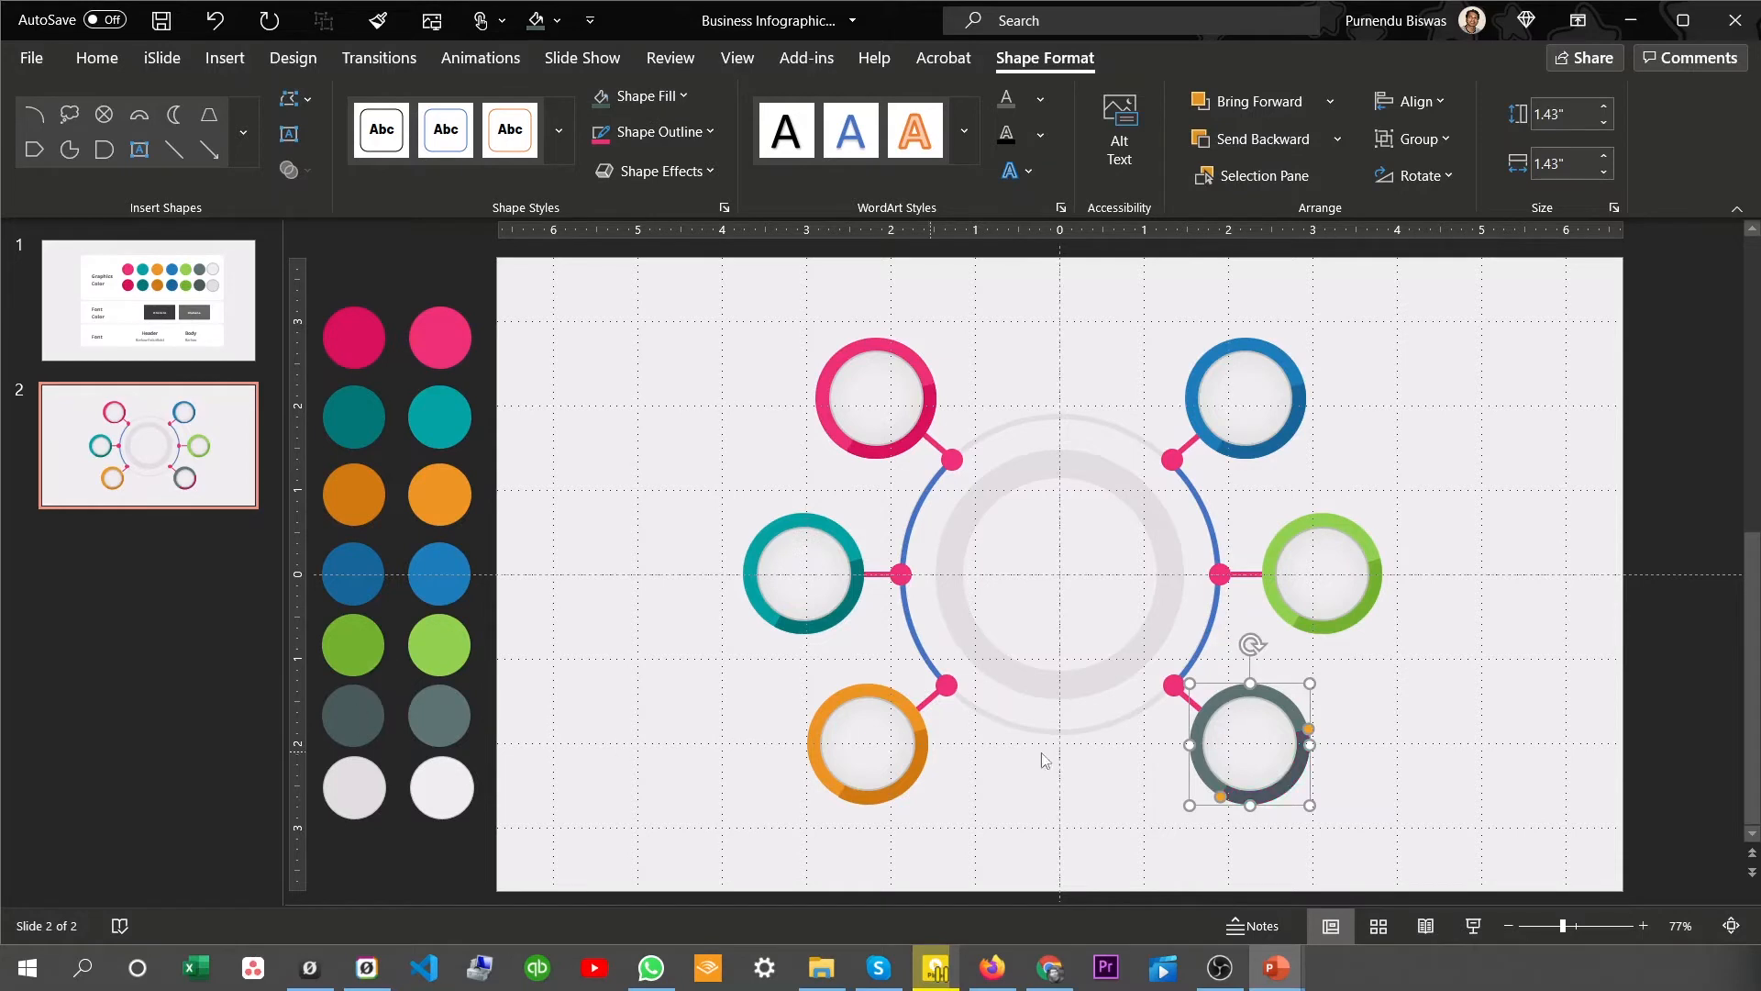
{"action": "left_click", "coordinate": [1387, 772]}
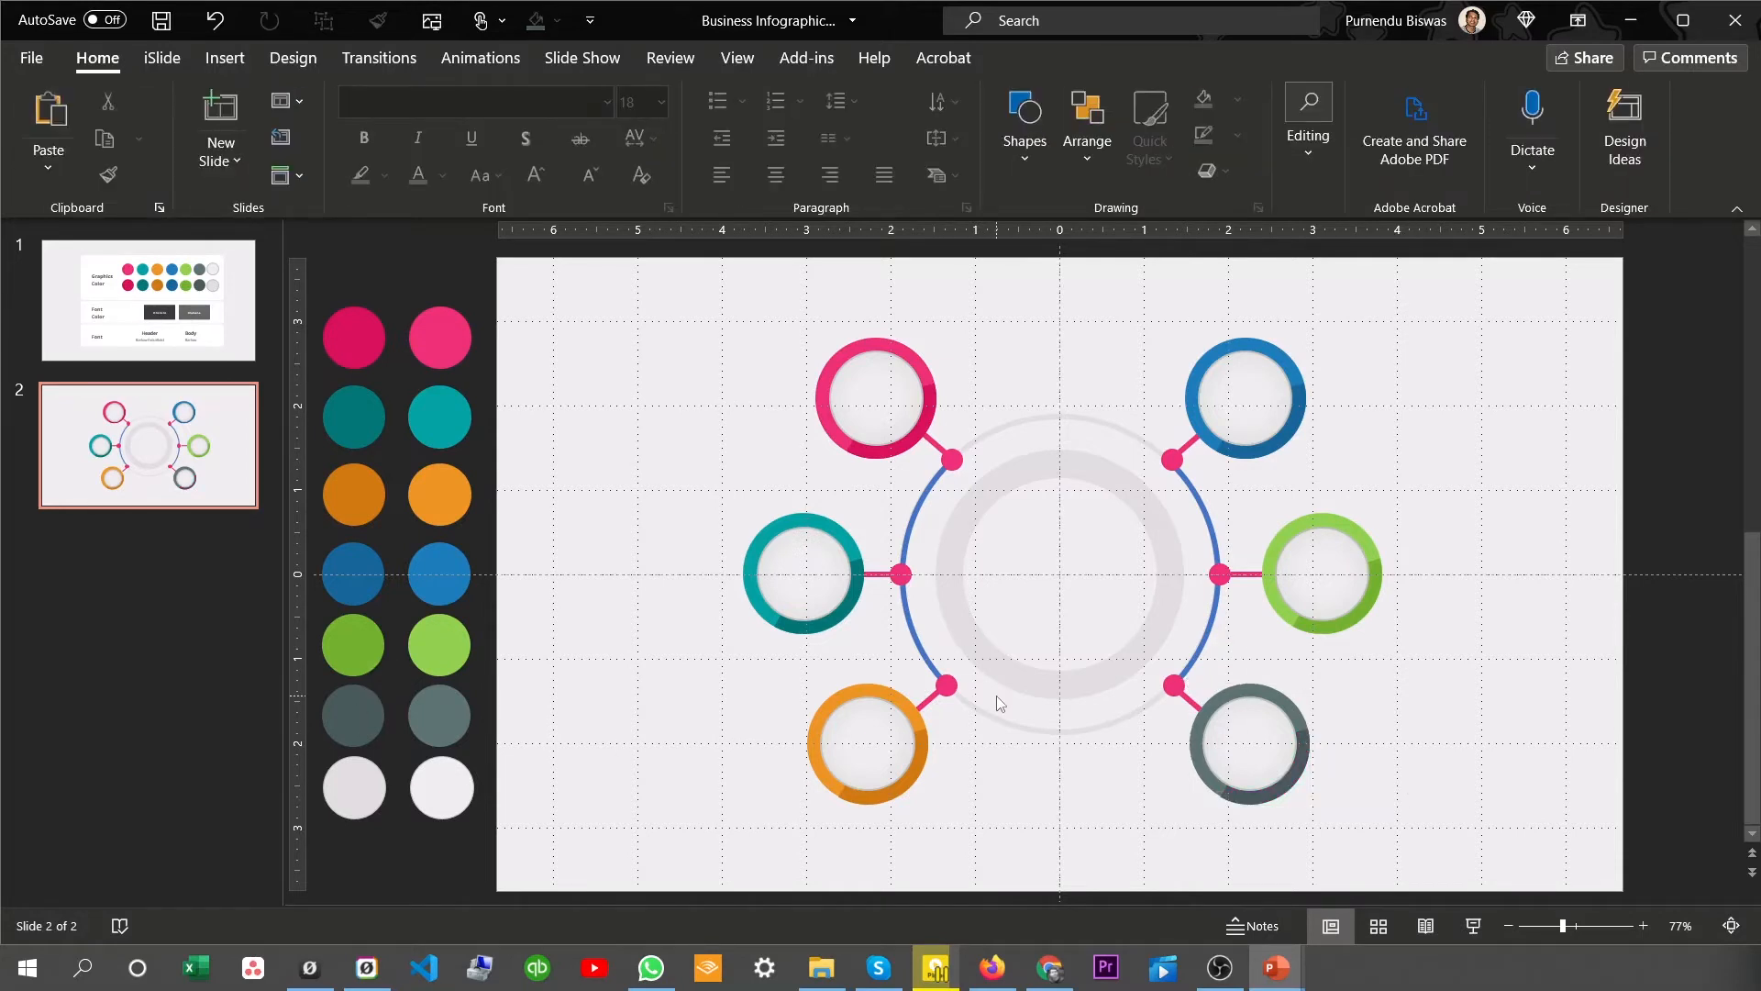
Recolour the middle-left dot's fill and its connector line with teal sampled from the adjoining ring
{"action": "key", "text": "ctrl+z"}
{"action": "left_click", "coordinate": [891, 579]}
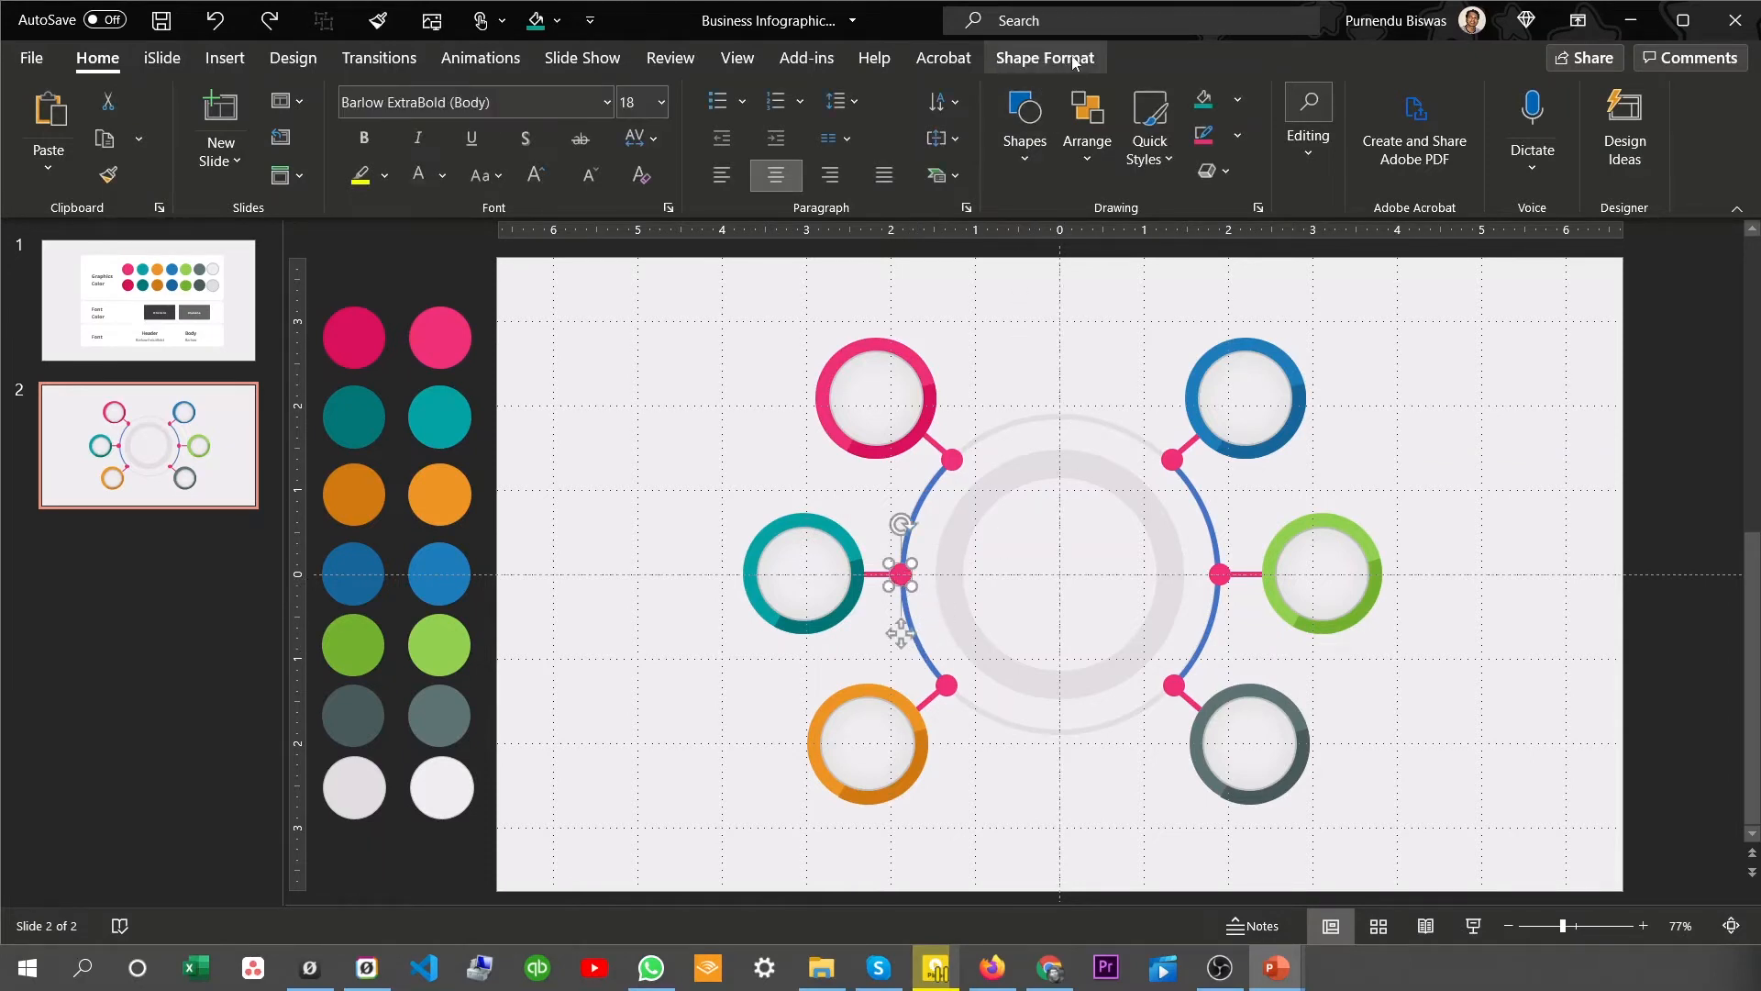
{"action": "left_click", "coordinate": [1071, 57]}
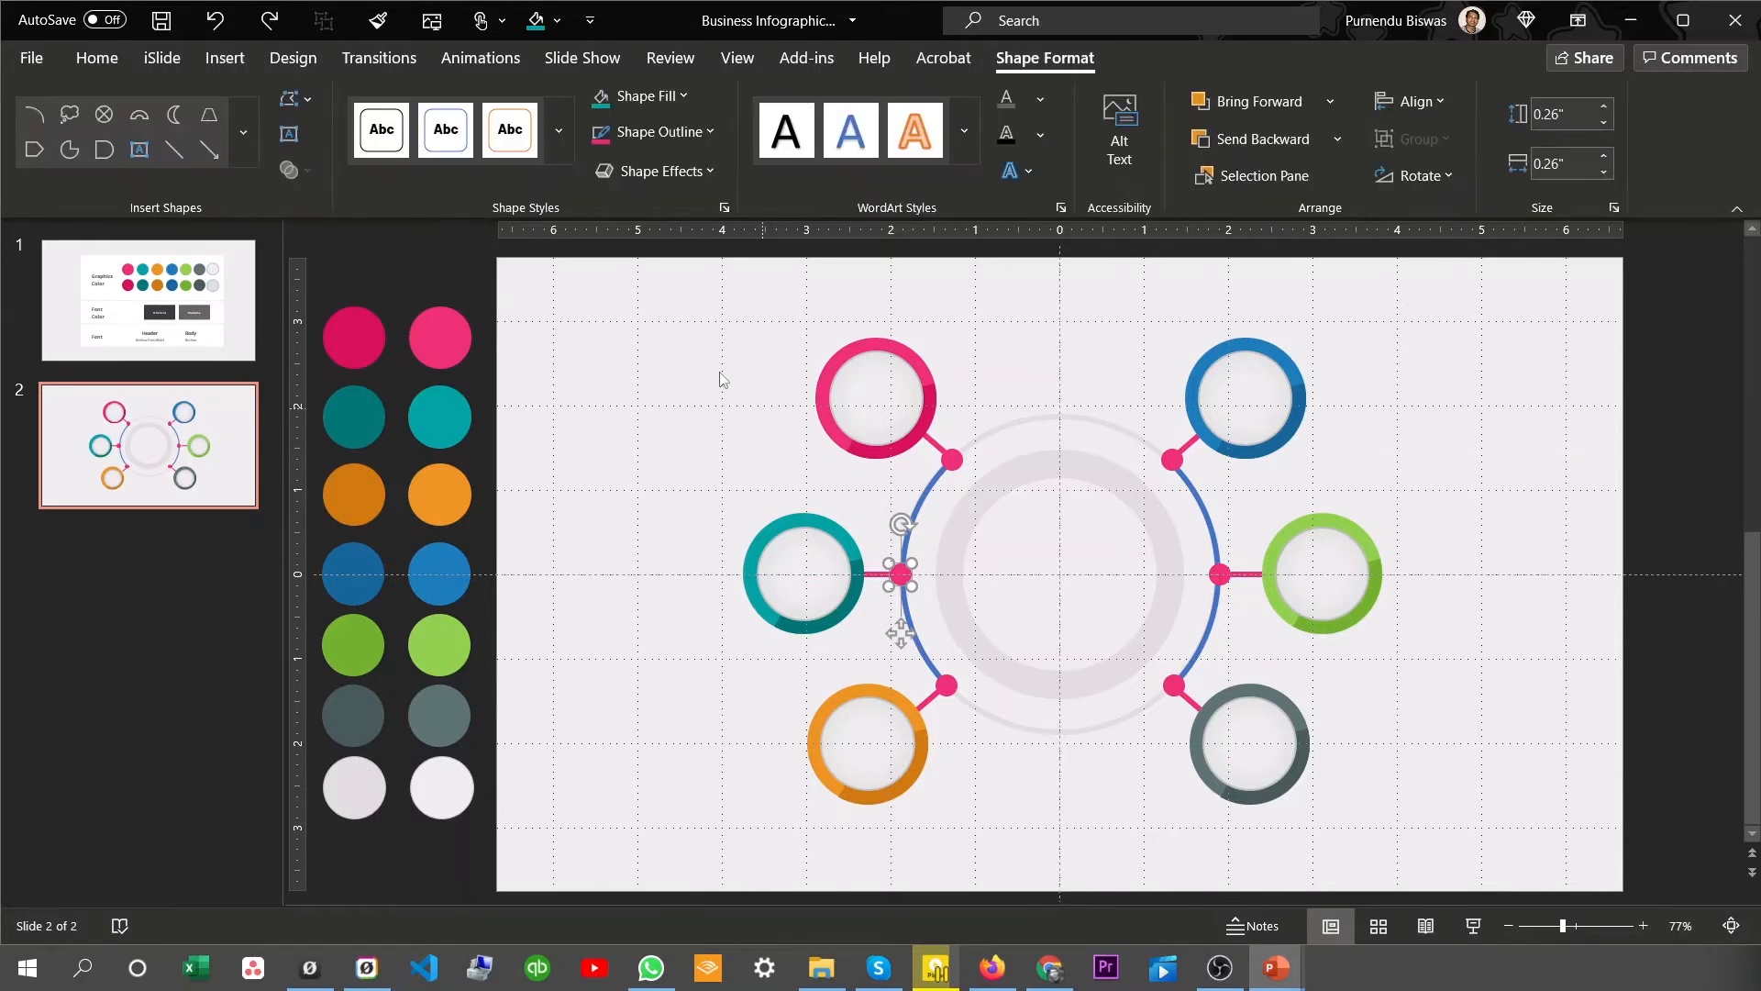
{"action": "left_click", "coordinate": [684, 96]}
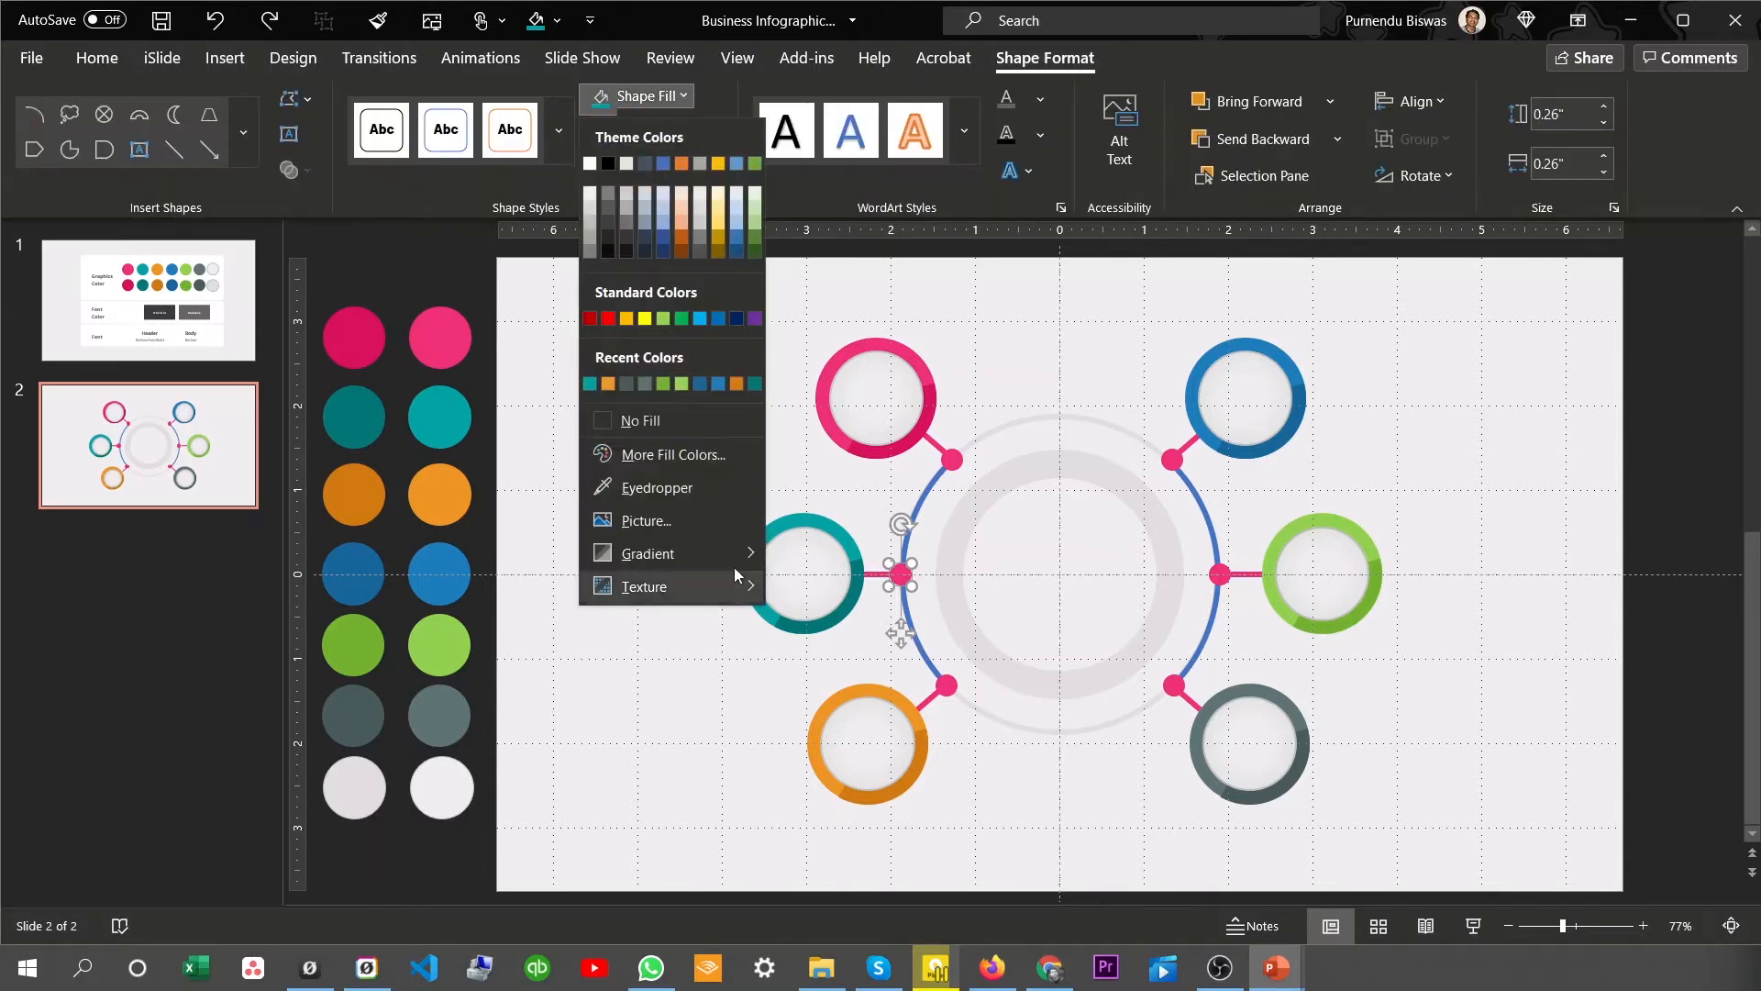
{"action": "left_click", "coordinate": [696, 488]}
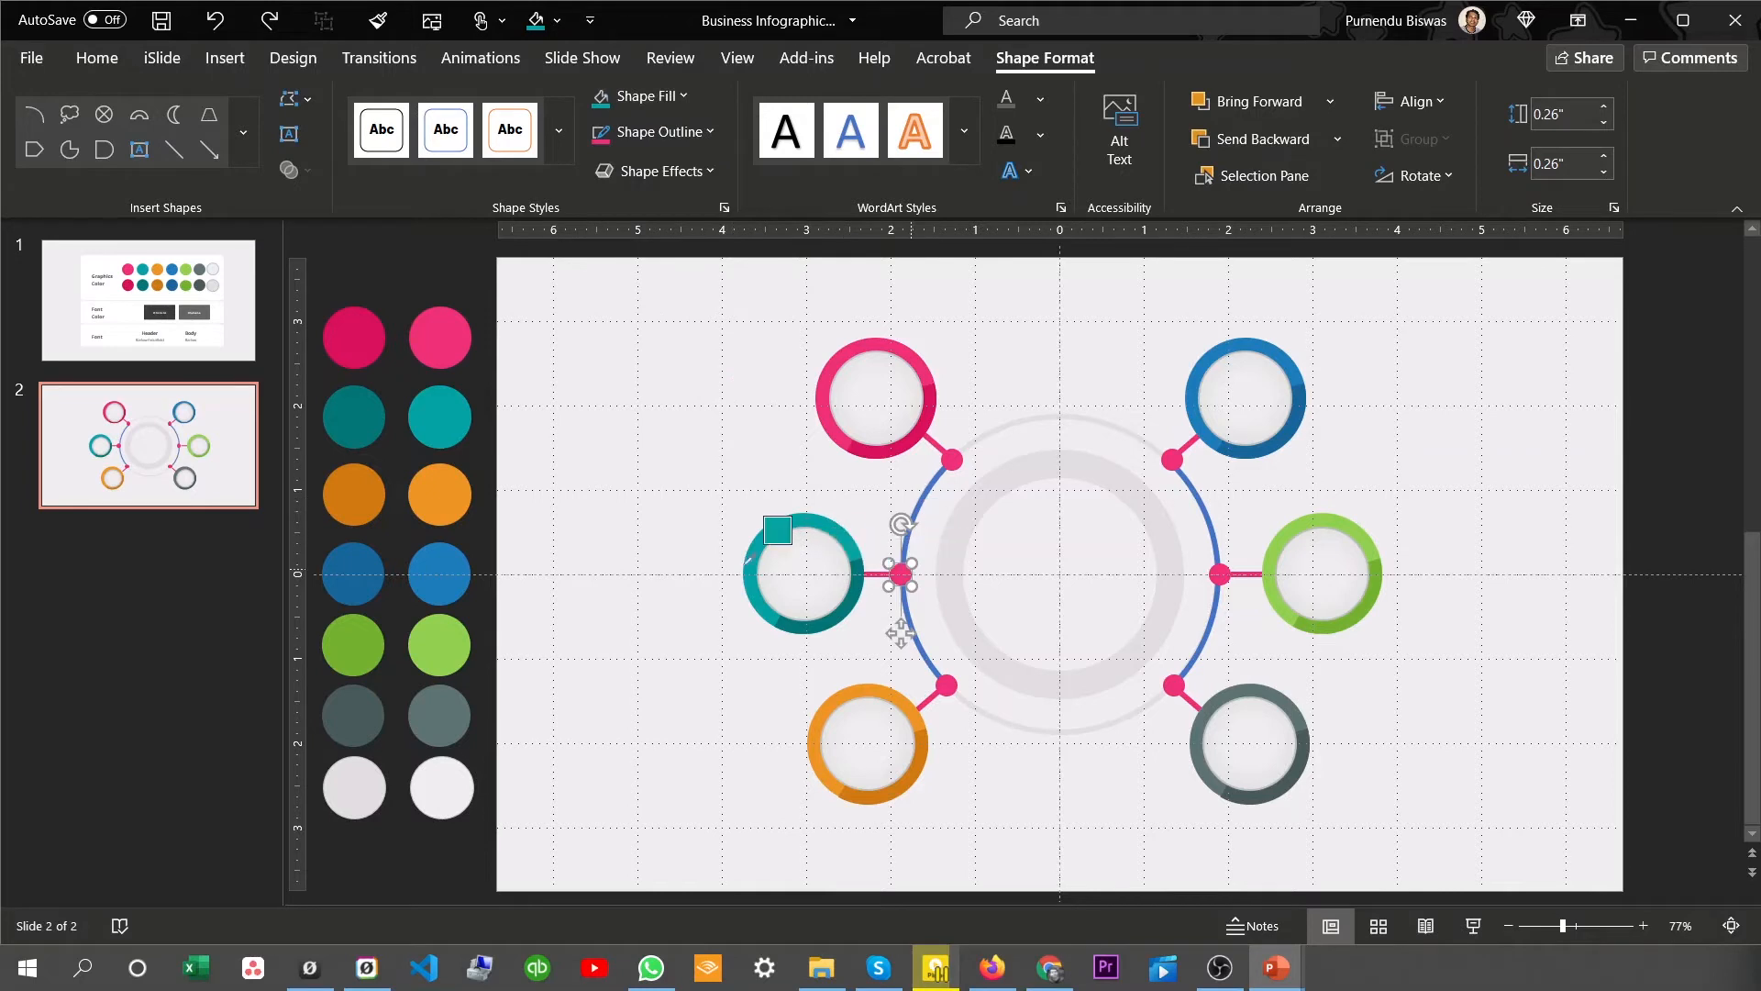
{"action": "left_click", "coordinate": [758, 543]}
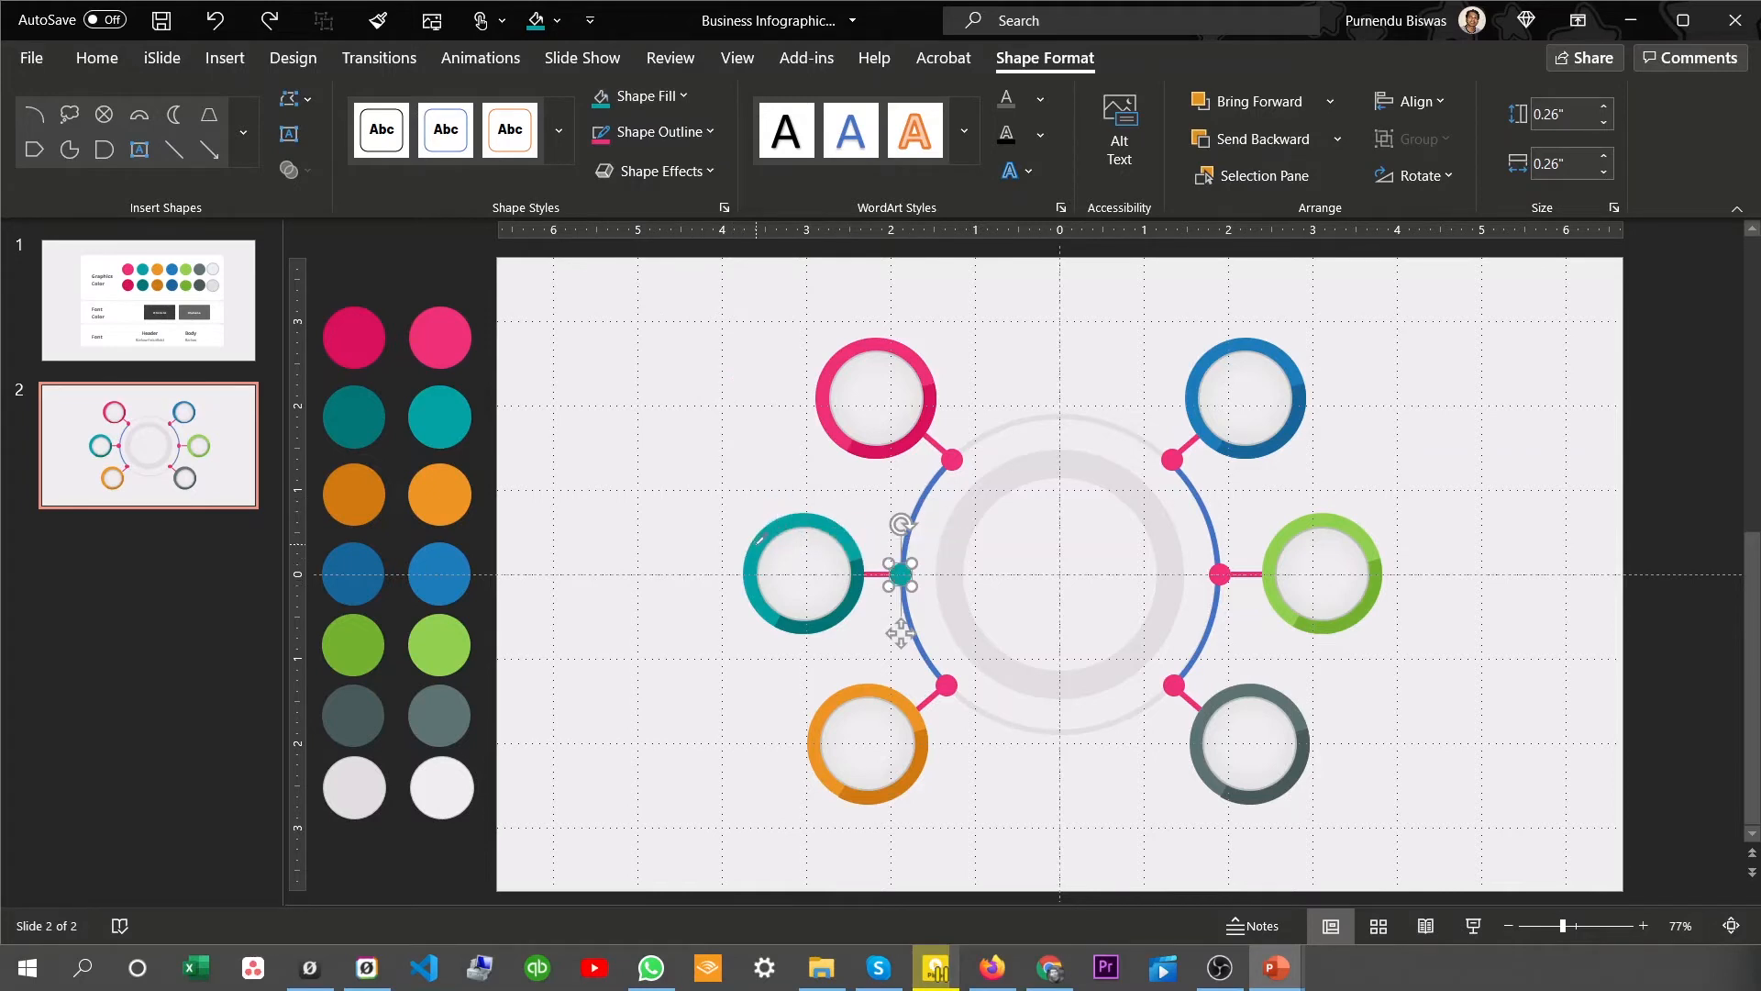
{"action": "left_click", "coordinate": [875, 574]}
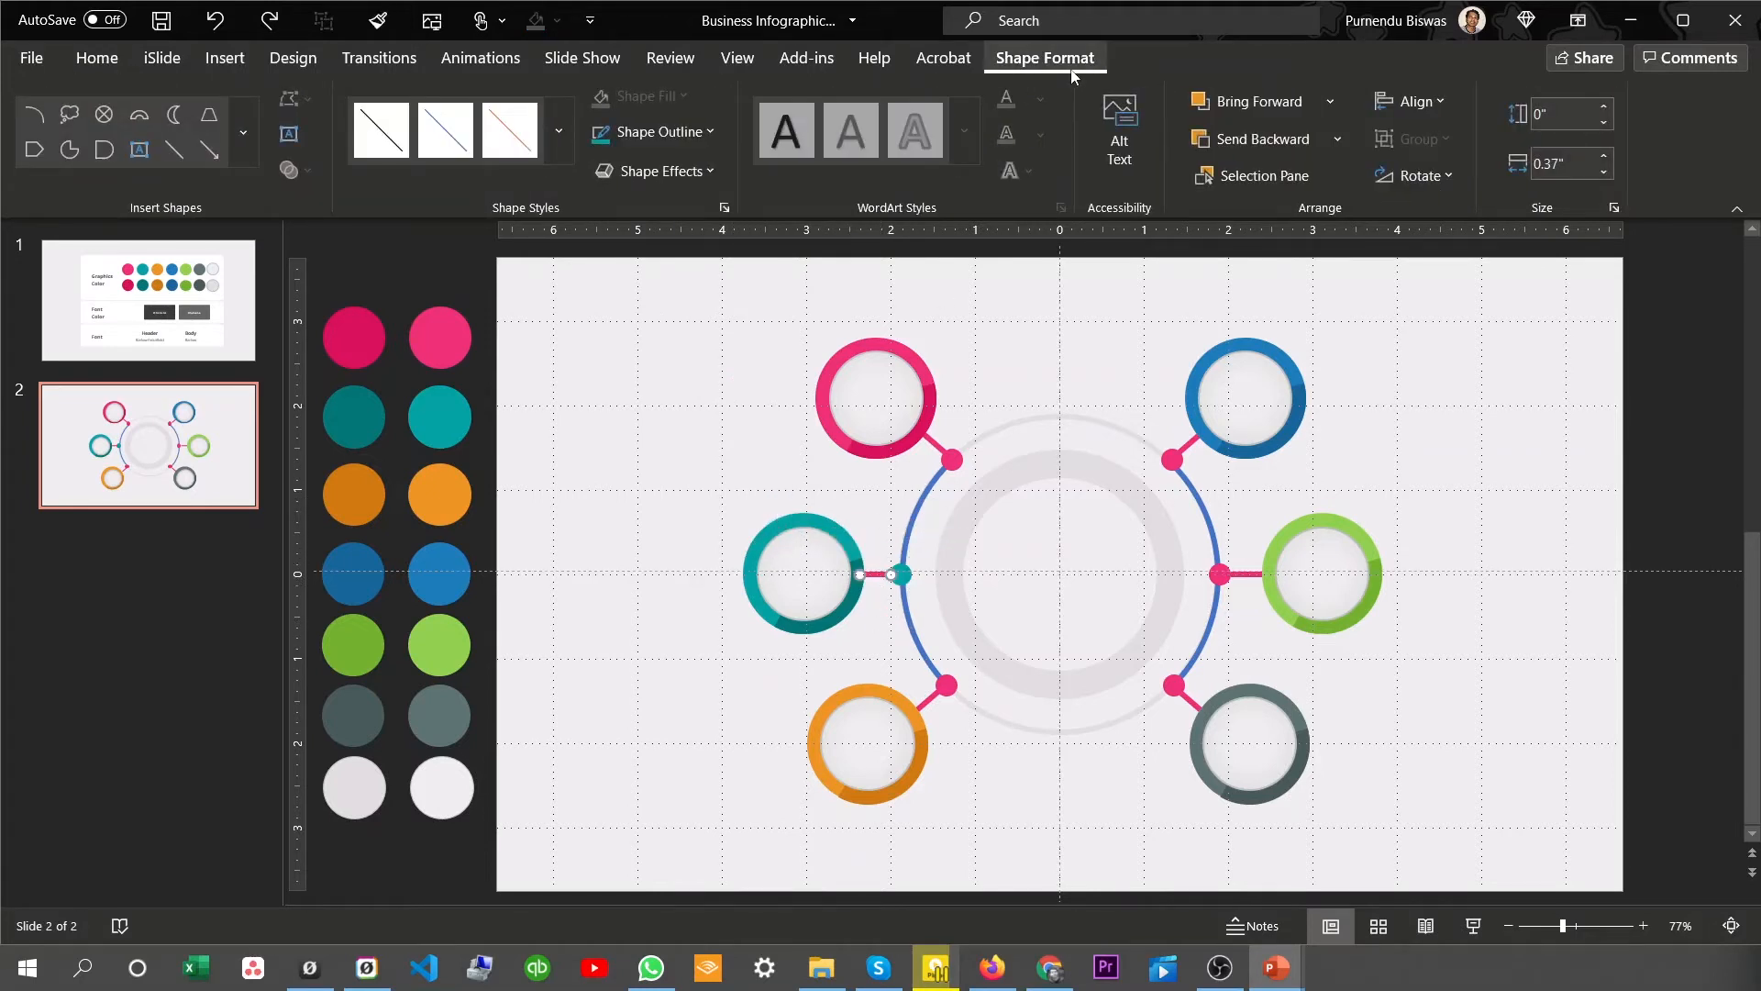
{"action": "left_click", "coordinate": [701, 132]}
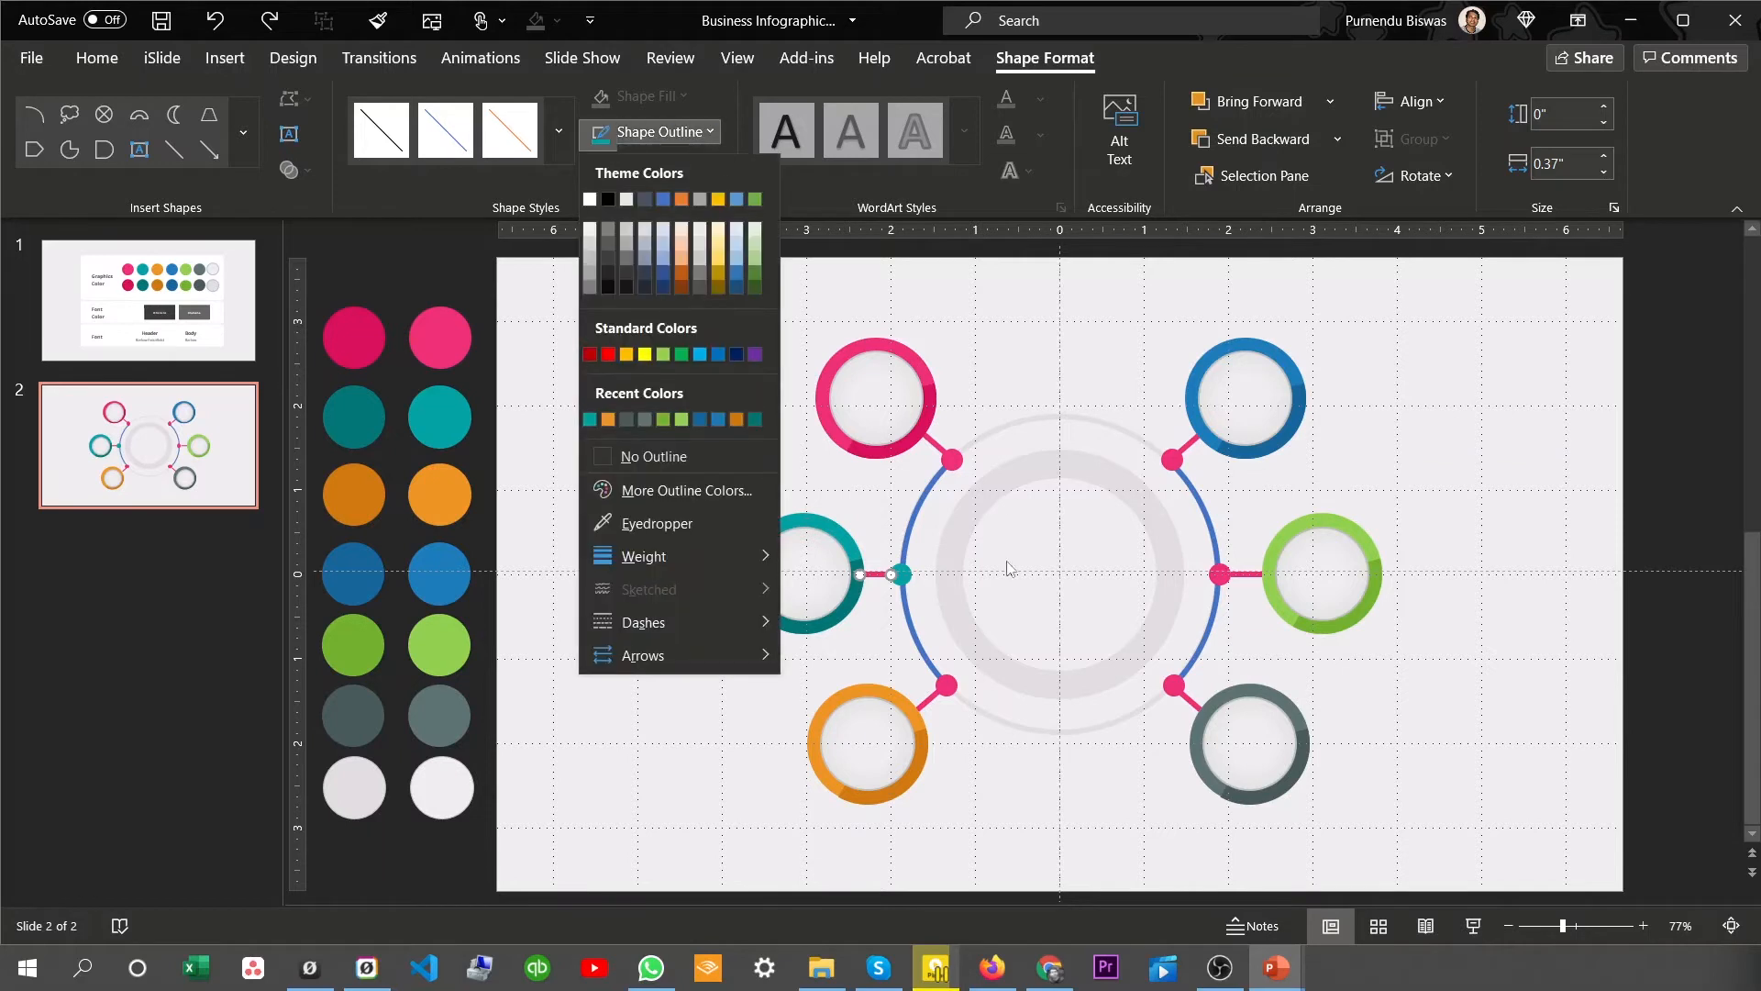
{"action": "left_click", "coordinate": [657, 523]}
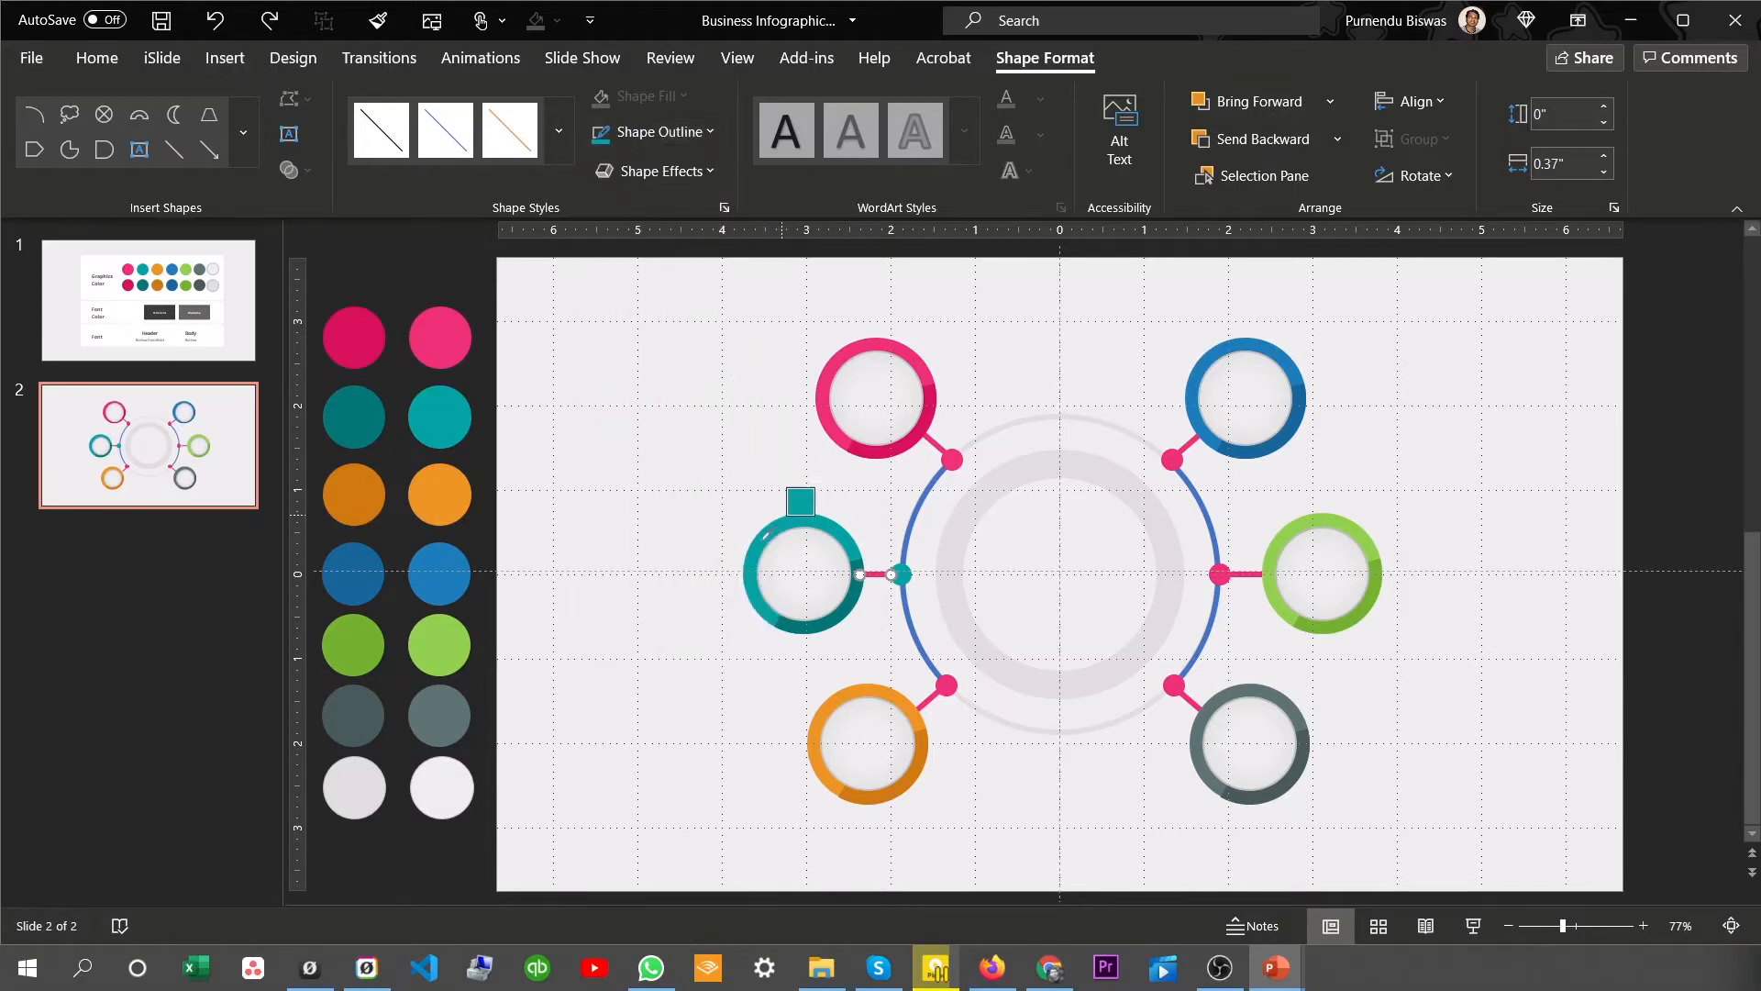
{"action": "left_click", "coordinate": [754, 555]}
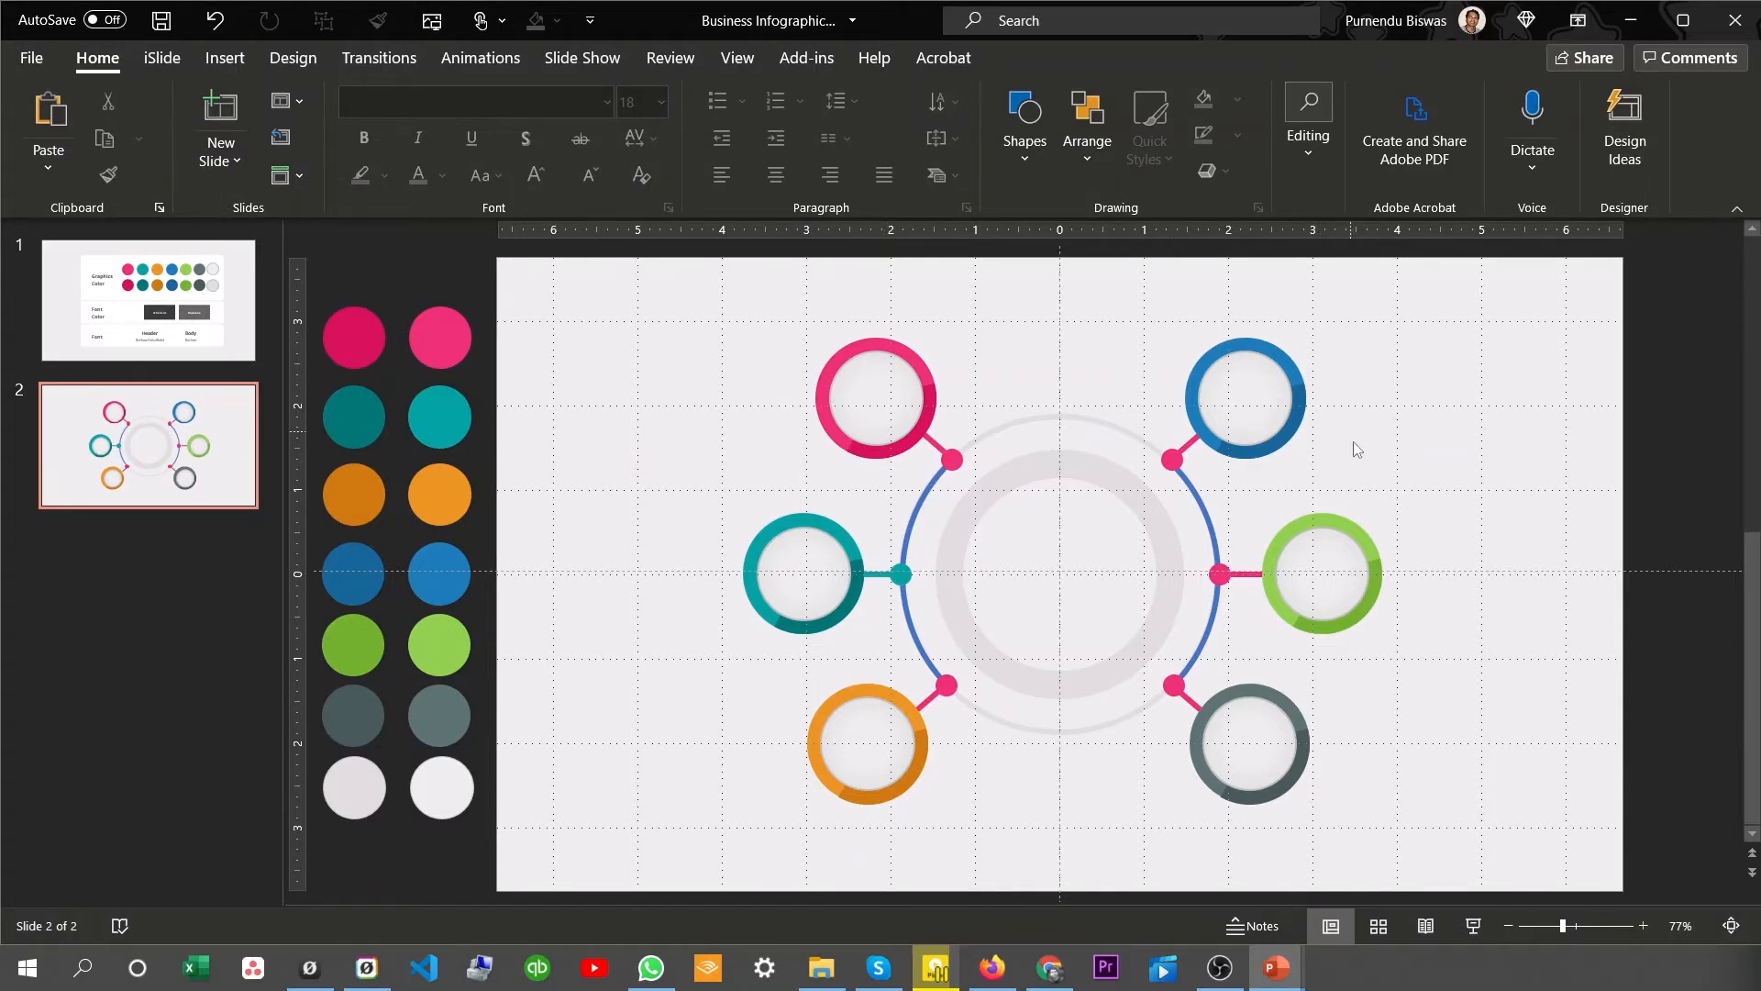
Recolour the lower-left dot's fill and its connector line with light orange sampled from the adjoining ring
{"action": "left_click", "coordinate": [946, 687]}
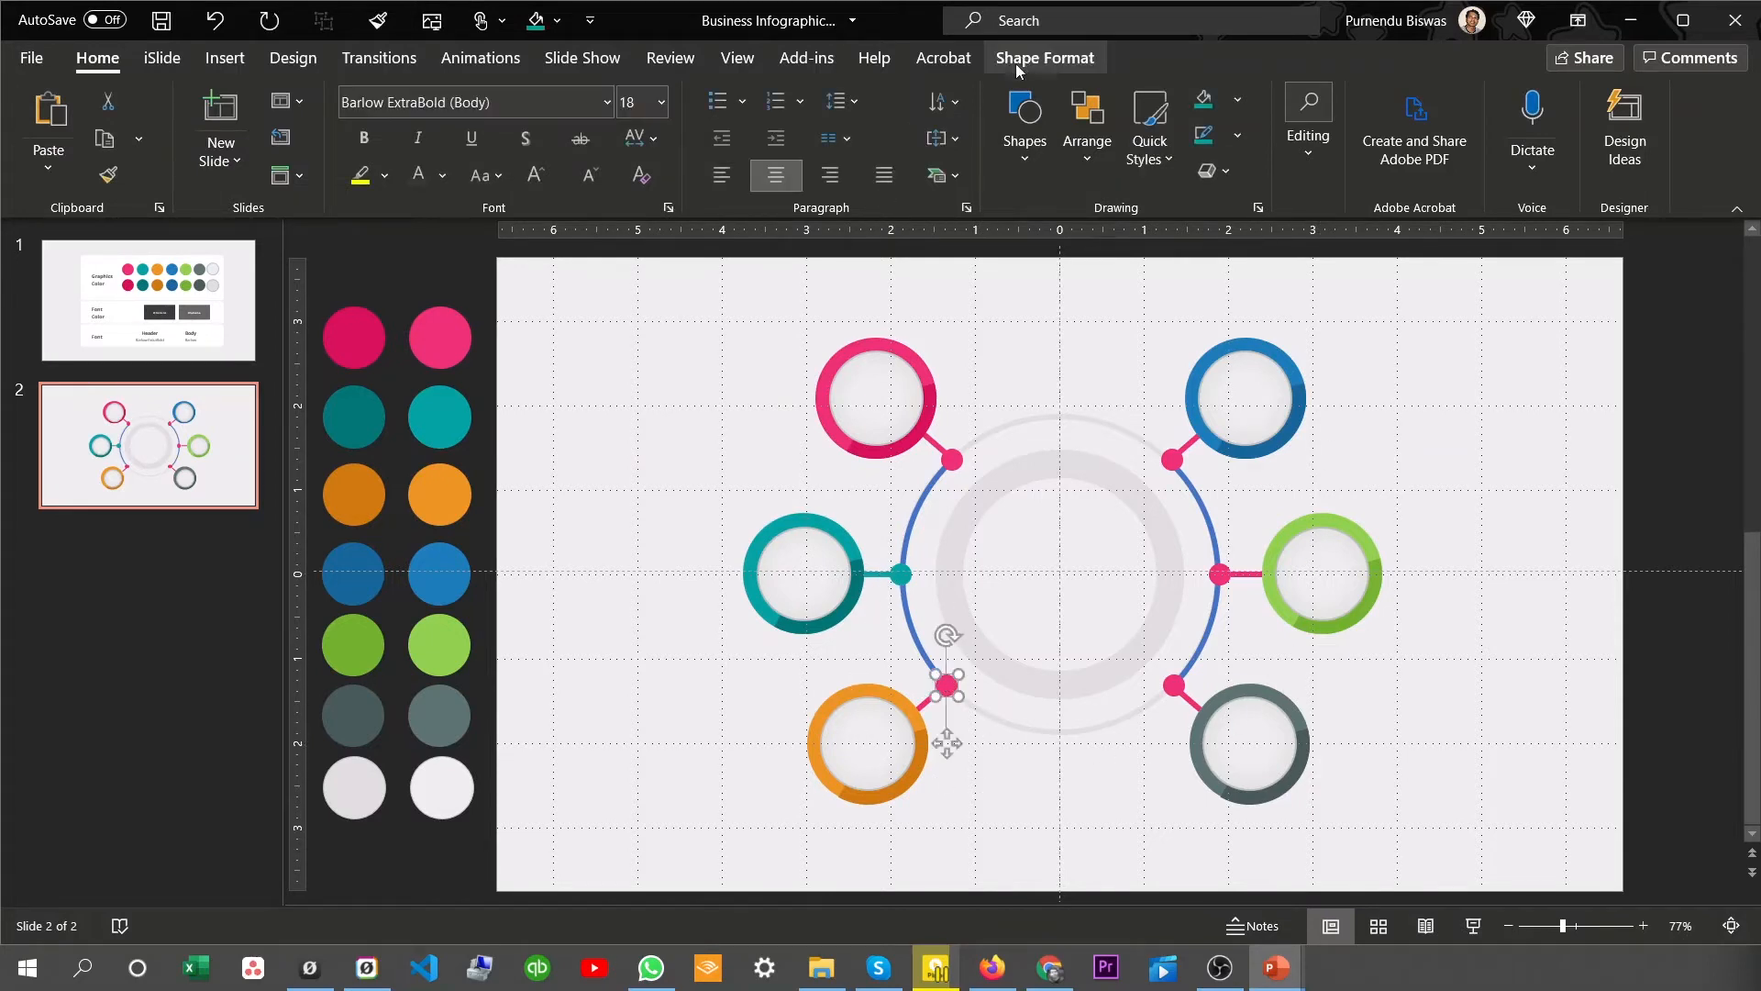
{"action": "left_click", "coordinate": [1045, 57]}
{"action": "left_click", "coordinate": [832, 704]}
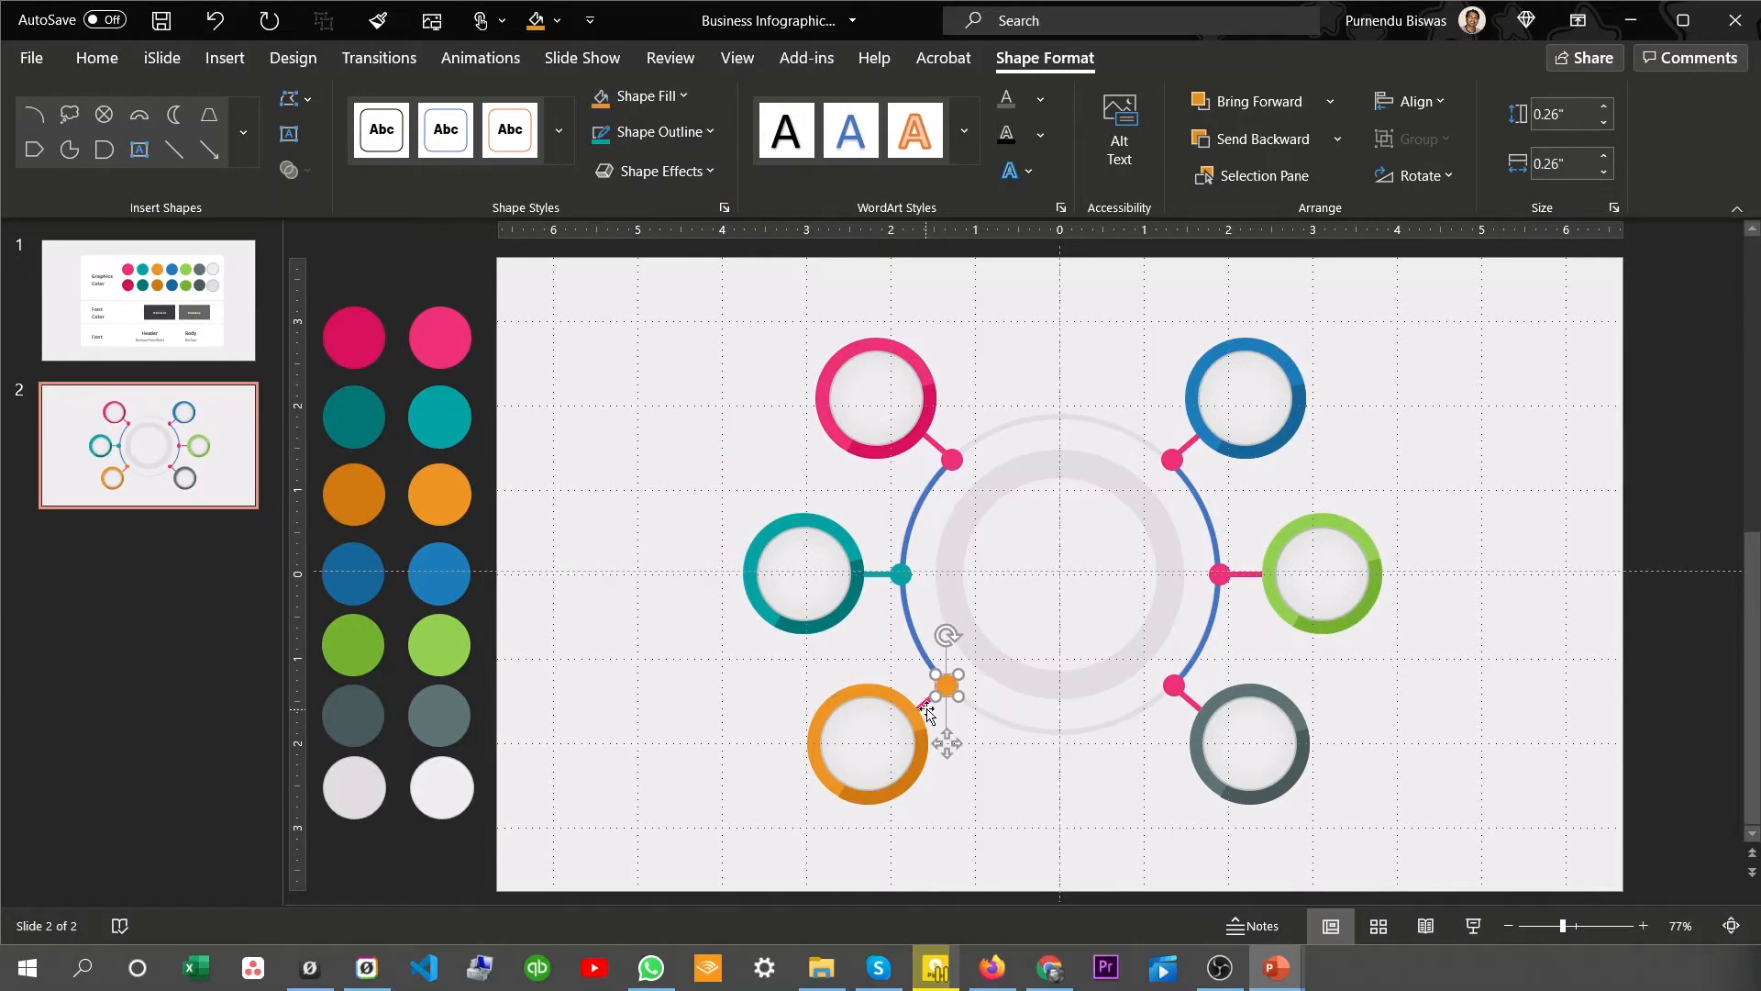
{"action": "left_click", "coordinate": [927, 703]}
{"action": "left_click", "coordinate": [706, 133]}
{"action": "left_click", "coordinate": [655, 537]}
{"action": "left_click", "coordinate": [830, 720]}
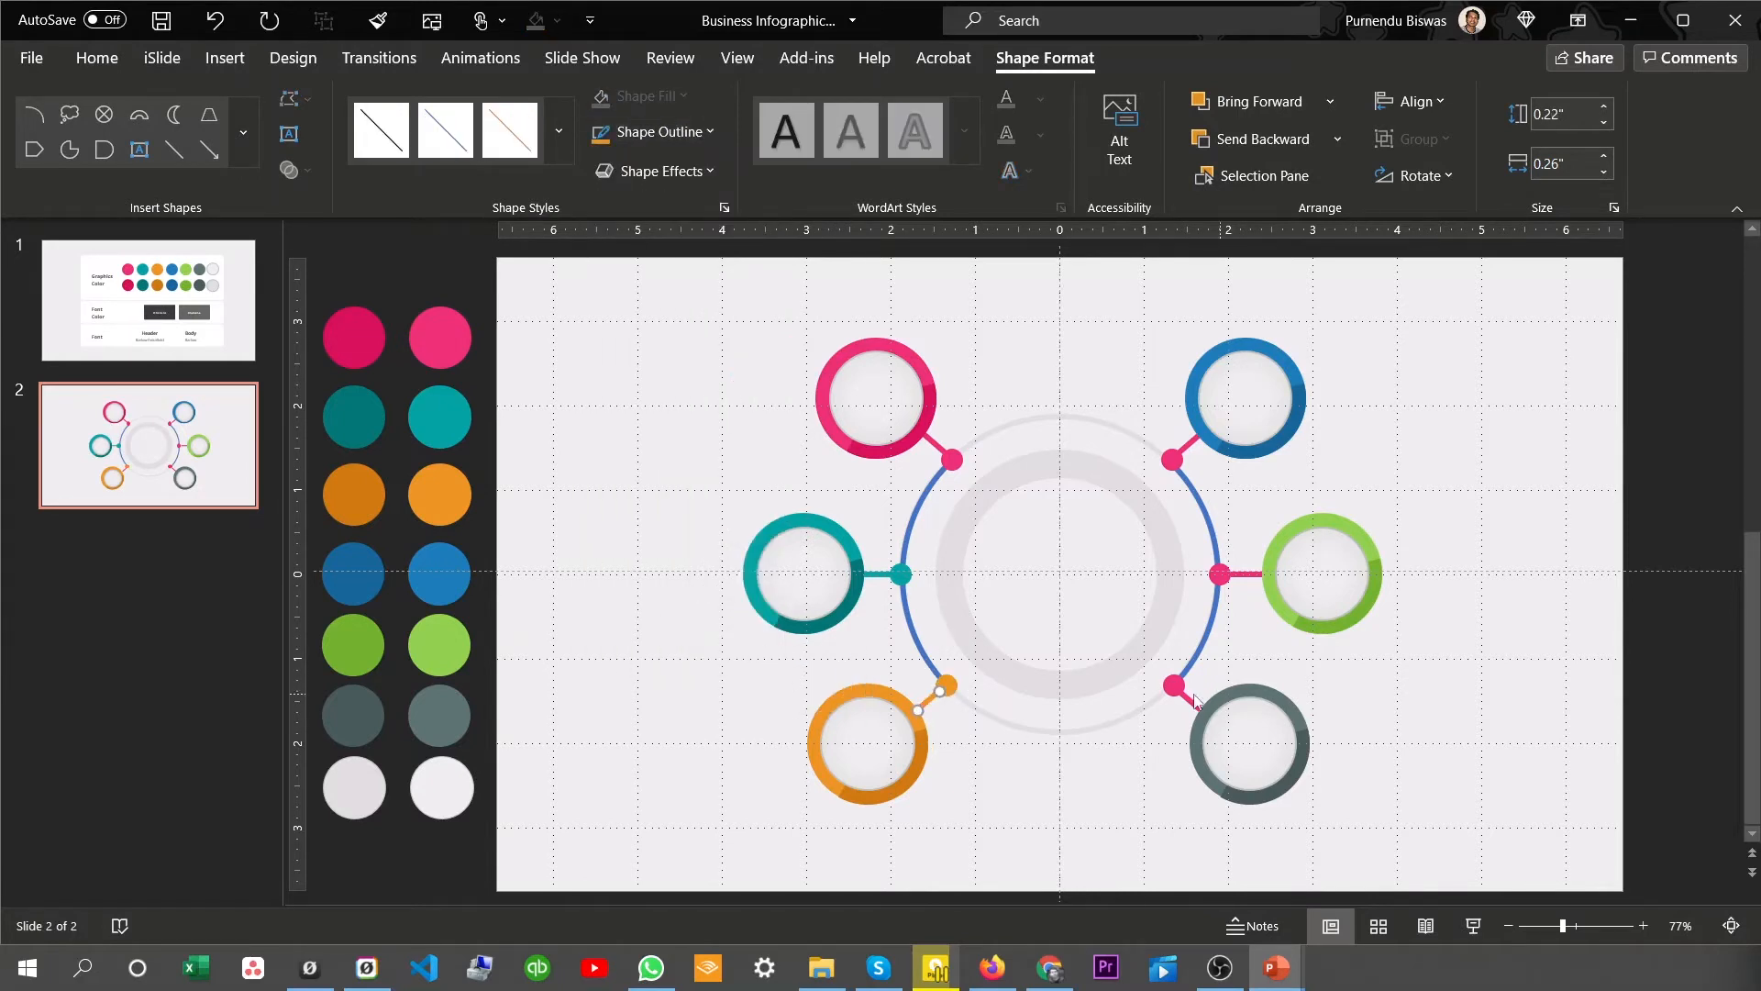
Recolour the lower-right dot's fill and its connector line with light slate-grey sampled from the adjoining ring
{"action": "left_click", "coordinate": [1170, 686]}
{"action": "left_click", "coordinate": [650, 96]}
{"action": "left_click", "coordinate": [647, 502]}
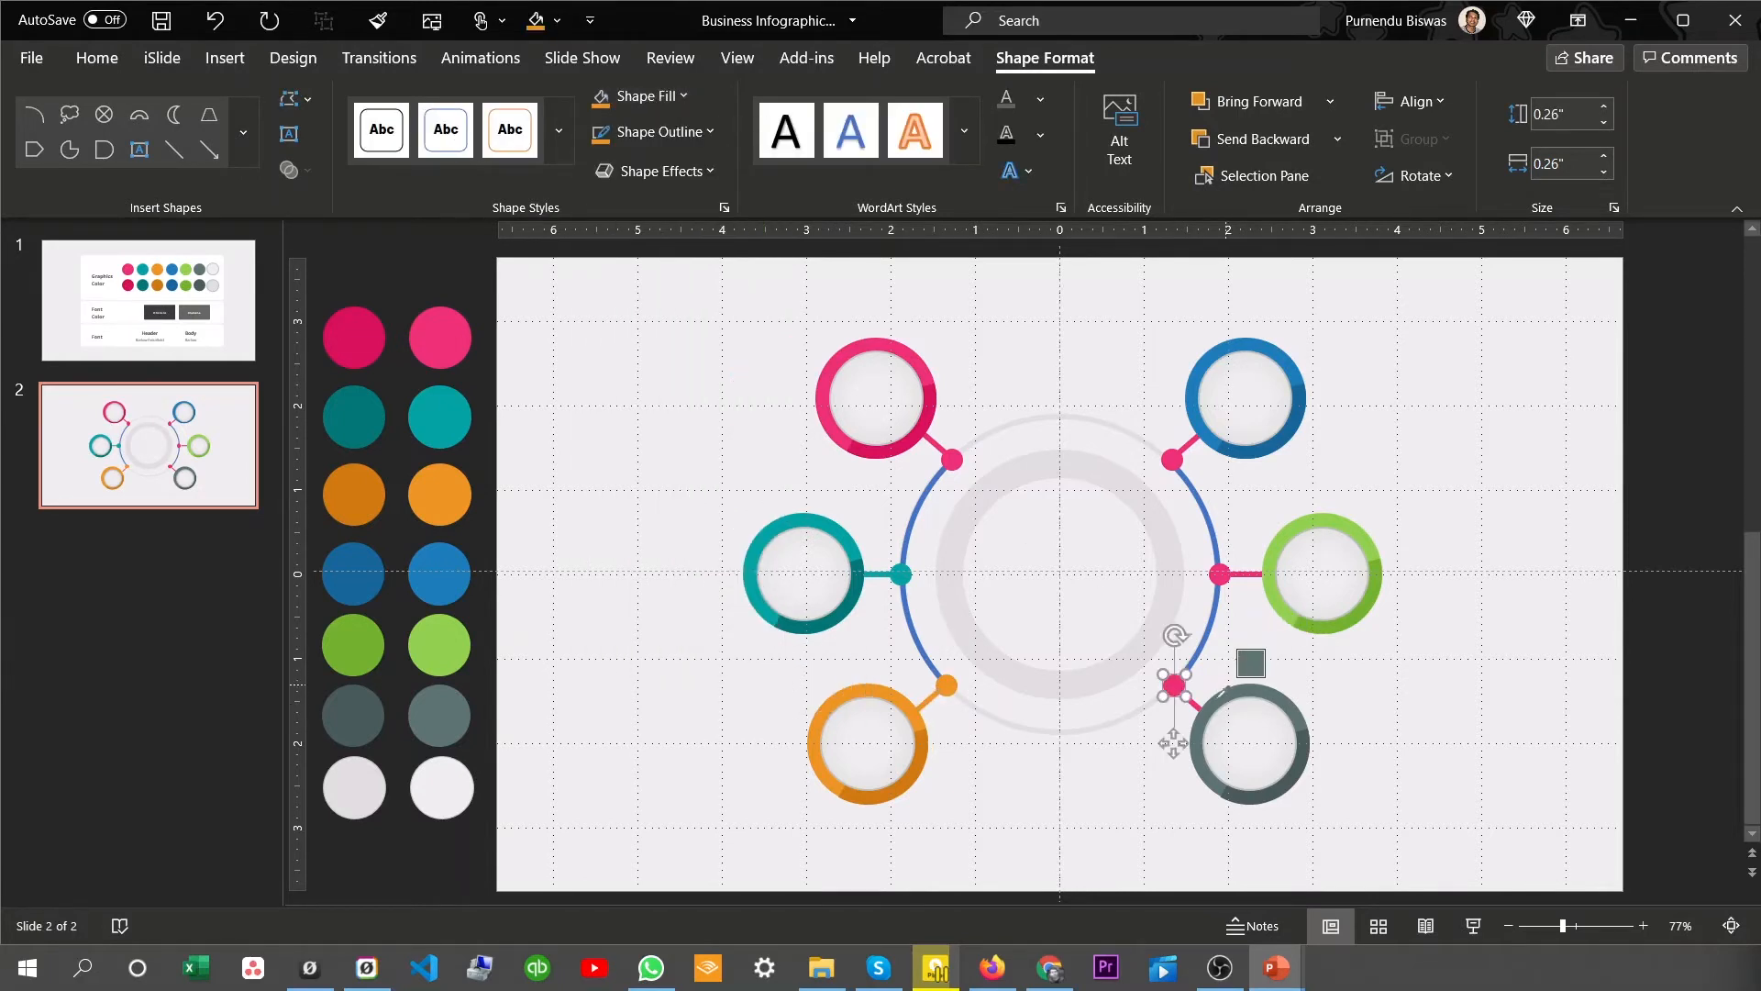
{"action": "left_click", "coordinate": [1222, 696]}
{"action": "left_click", "coordinate": [1193, 704]}
{"action": "left_click", "coordinate": [707, 133]}
{"action": "left_click", "coordinate": [655, 538]}
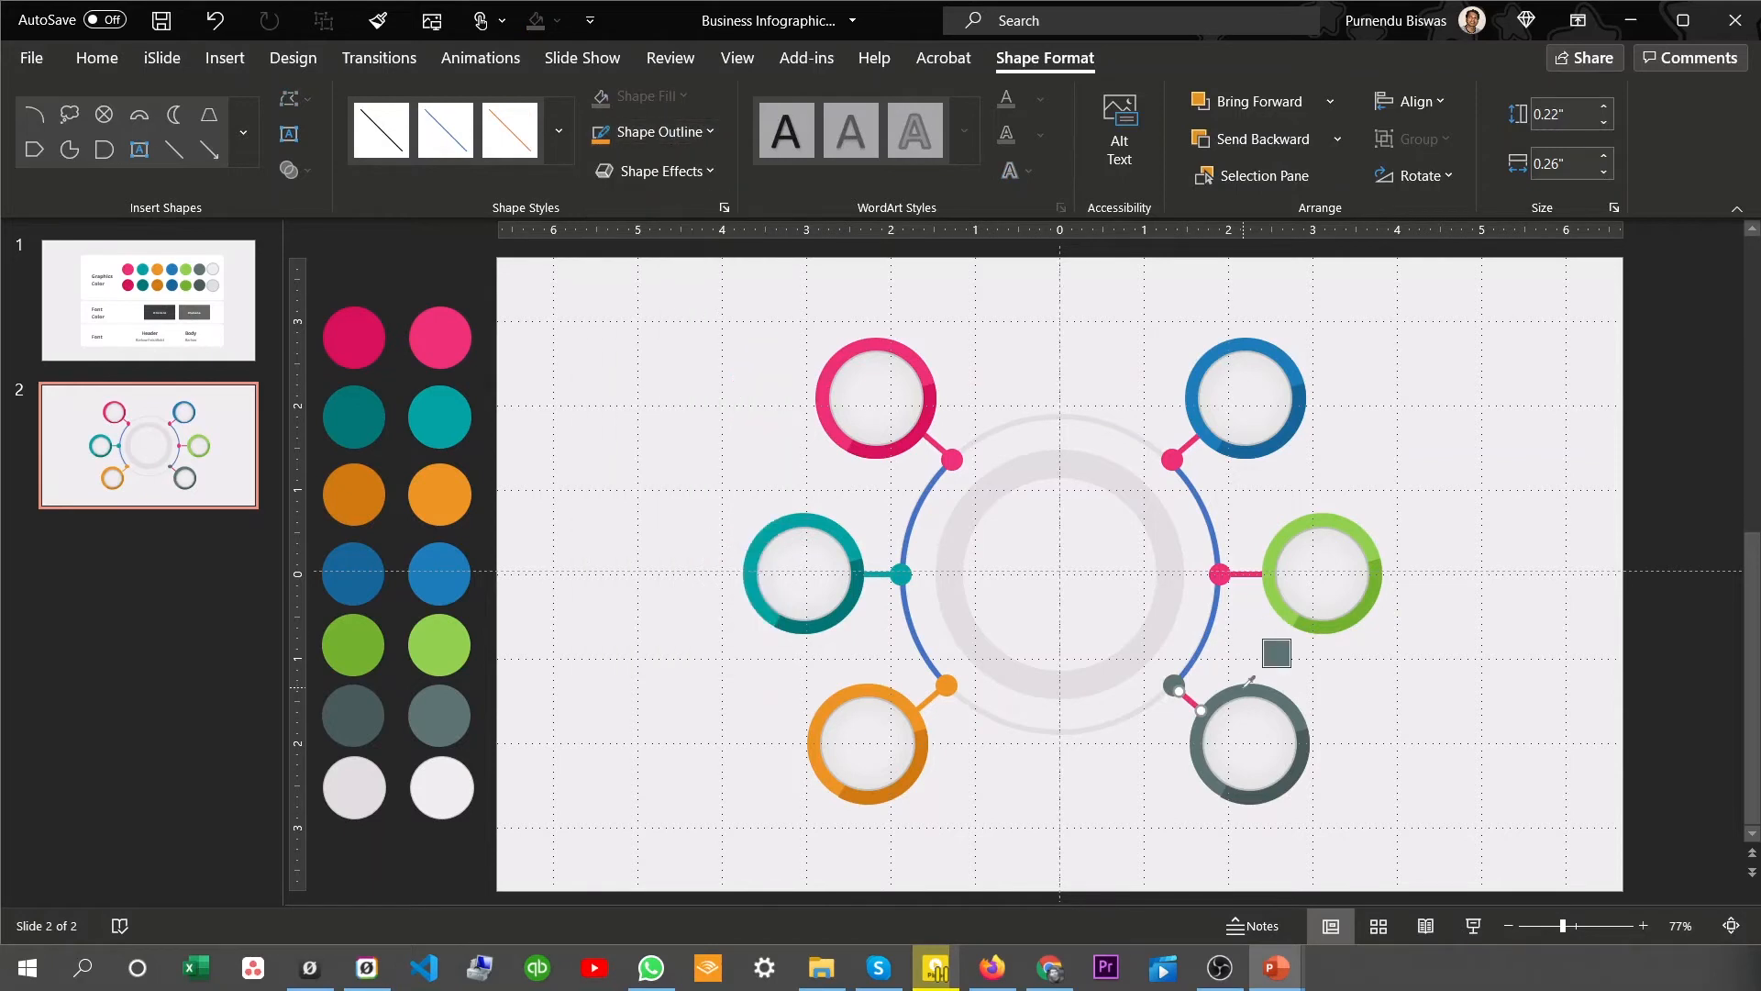
{"action": "left_click", "coordinate": [1249, 689]}
Recolour the middle-right dot's fill and its connector line with light green sampled from the adjoining ring
{"action": "left_click", "coordinate": [1220, 573]}
{"action": "left_click", "coordinate": [649, 97]}
{"action": "left_click", "coordinate": [651, 491]}
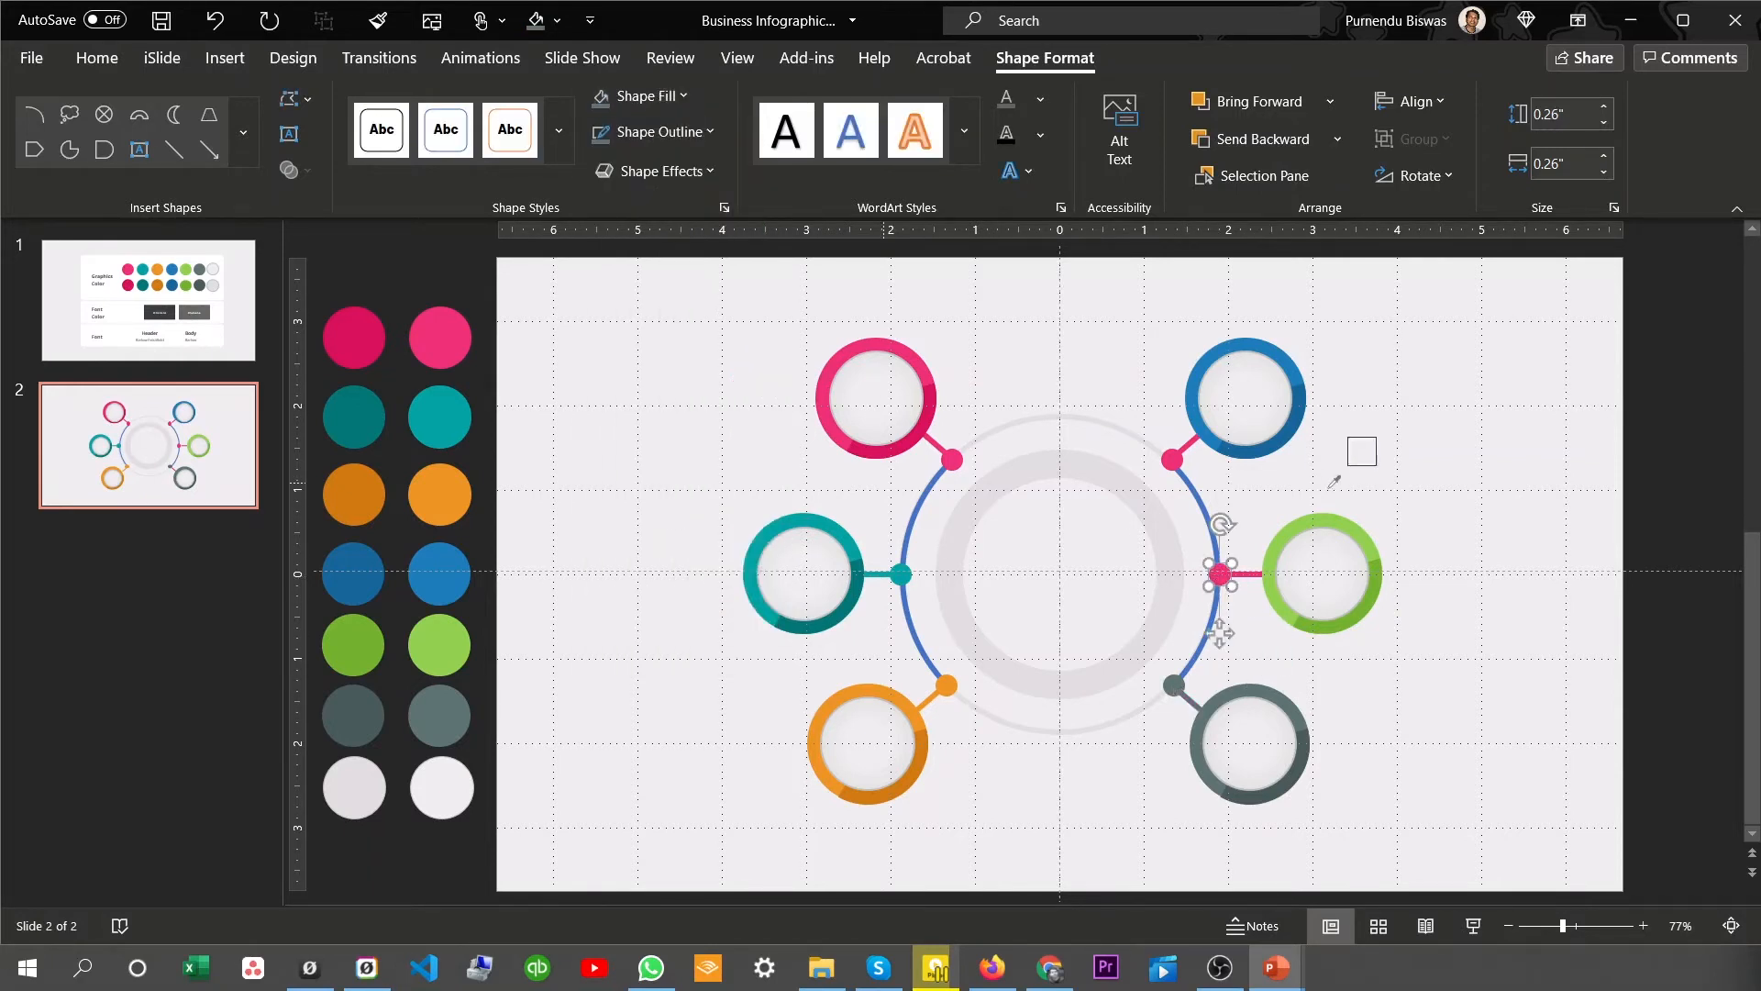
{"action": "left_click", "coordinate": [1286, 536]}
{"action": "left_click", "coordinate": [1243, 574]}
{"action": "left_click", "coordinate": [706, 133]}
{"action": "left_click", "coordinate": [655, 537]}
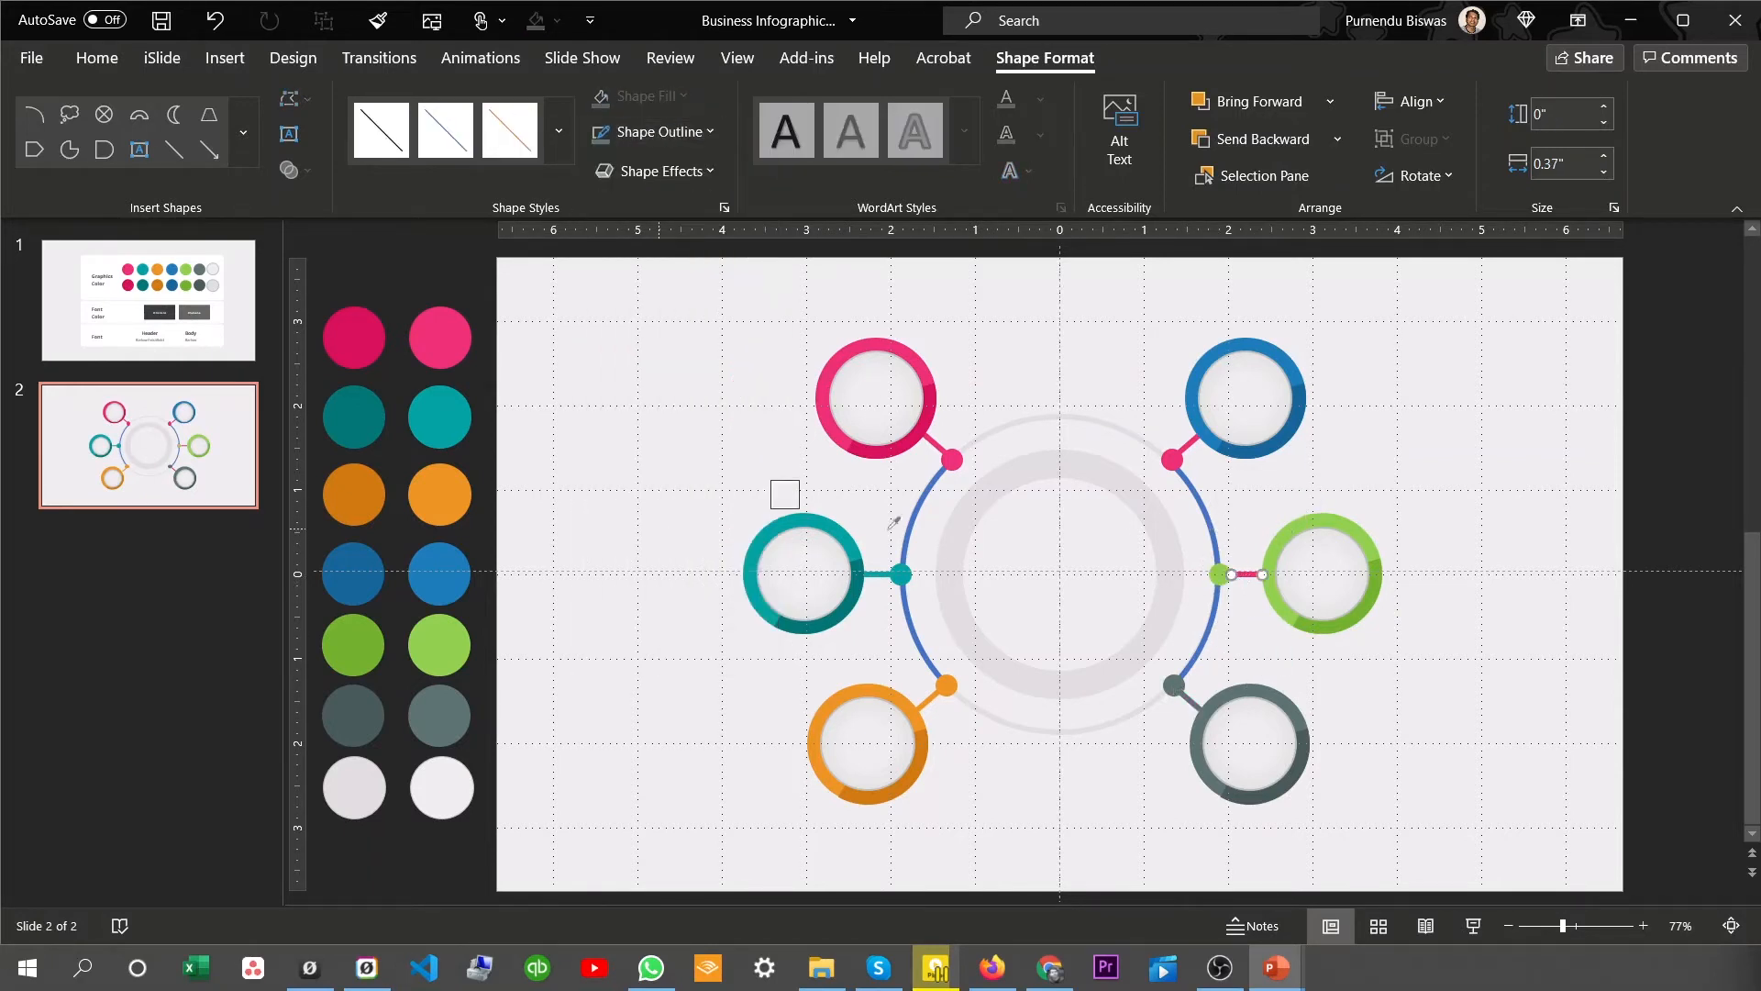
{"action": "left_click", "coordinate": [1287, 538]}
Recolour the upper-right dot's fill and its connector line with light blue sampled from the adjoining ring
{"action": "left_click", "coordinate": [1172, 459]}
{"action": "left_click", "coordinate": [650, 97]}
{"action": "left_click", "coordinate": [652, 490]}
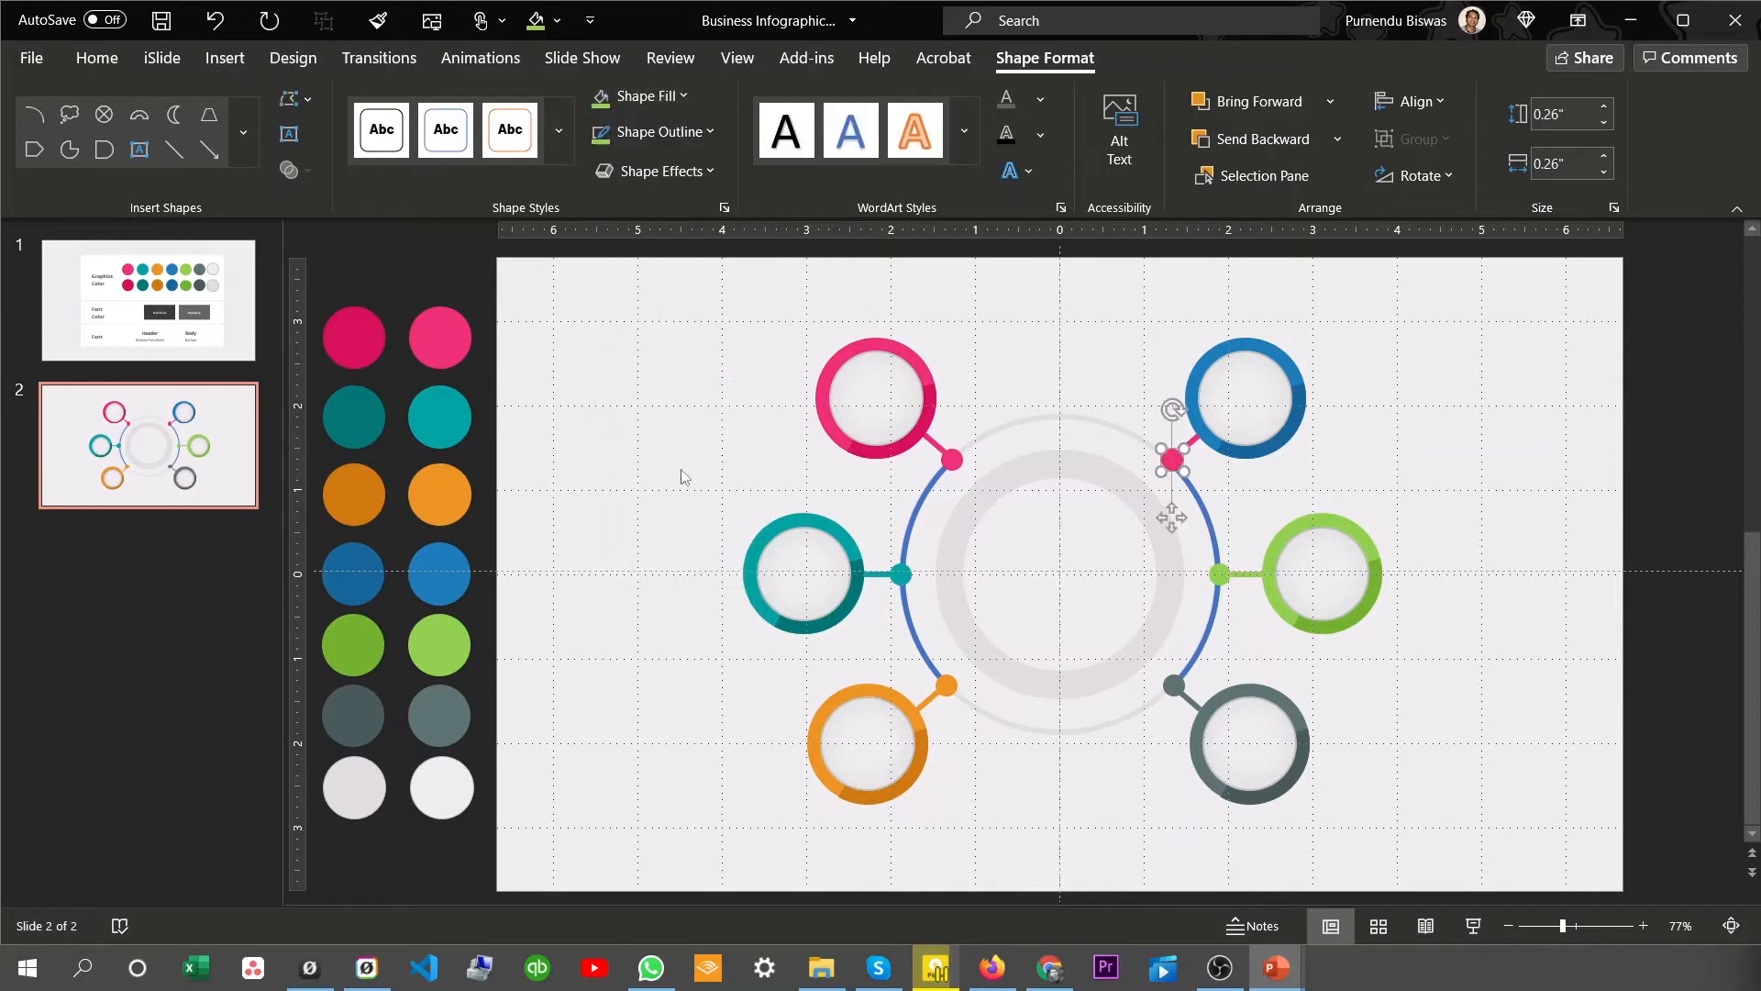
{"action": "left_click", "coordinate": [1197, 383]}
{"action": "left_click", "coordinate": [1189, 443]}
{"action": "left_click", "coordinate": [707, 133]}
{"action": "left_click", "coordinate": [655, 538]}
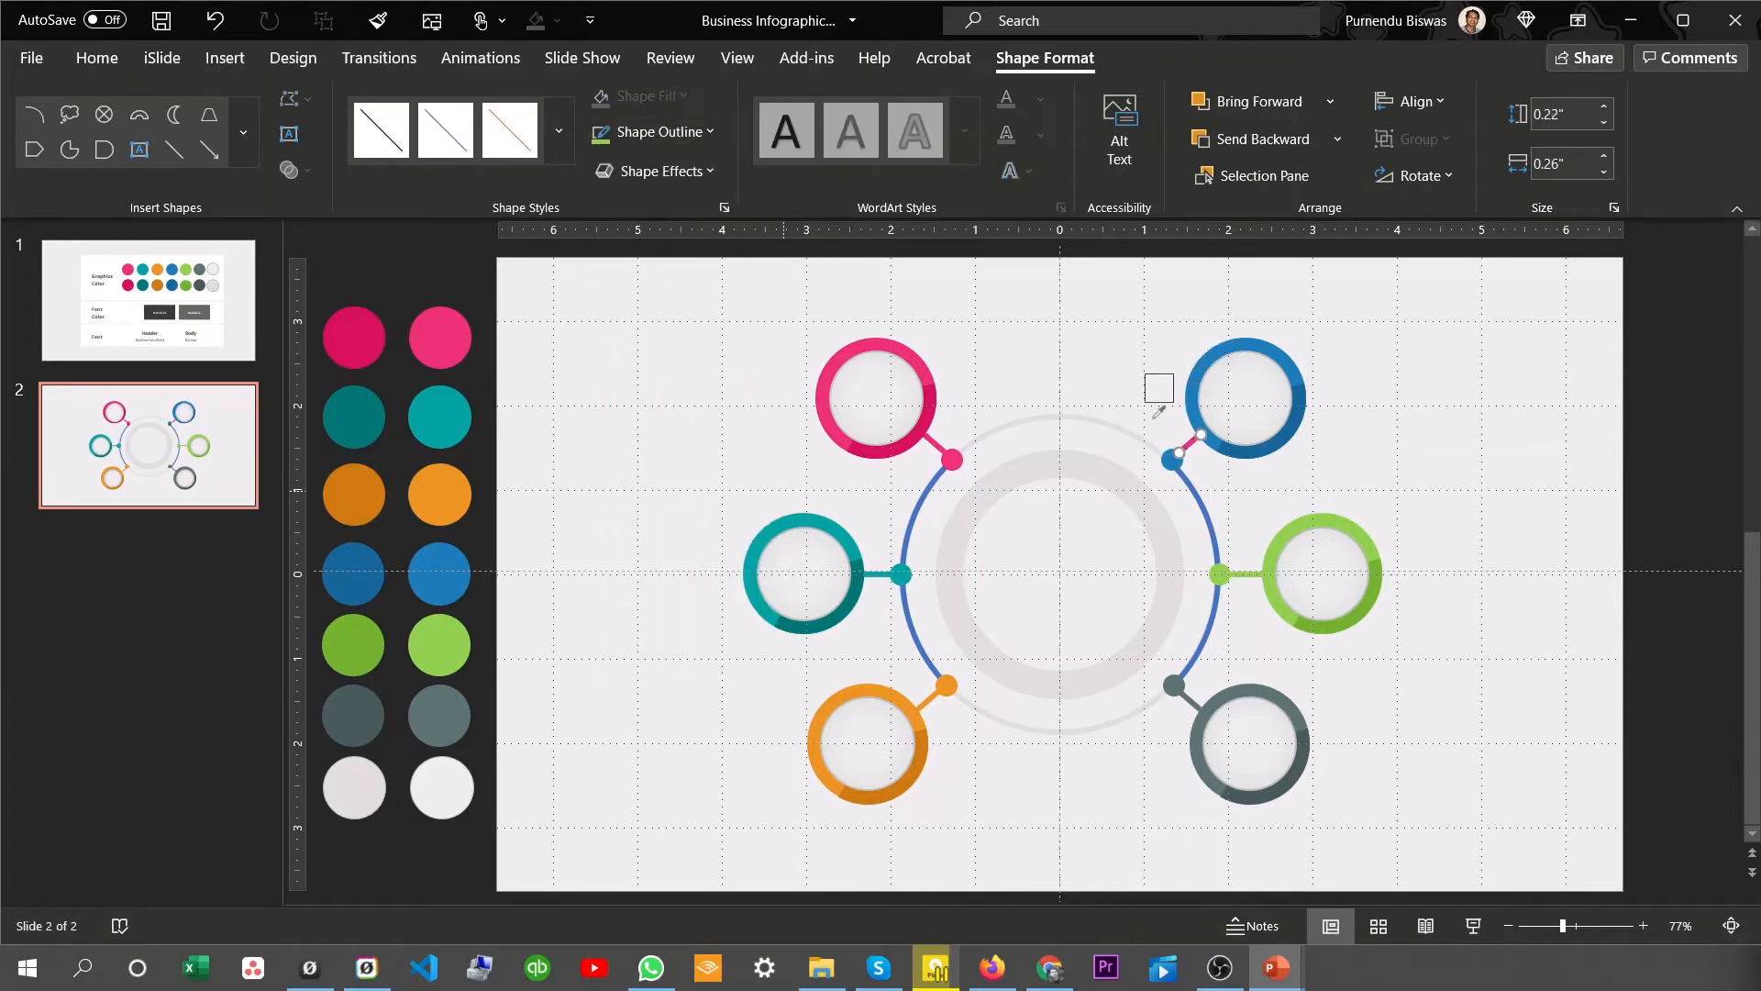
{"action": "left_click", "coordinate": [1199, 370]}
{"action": "left_click", "coordinate": [1333, 496]}
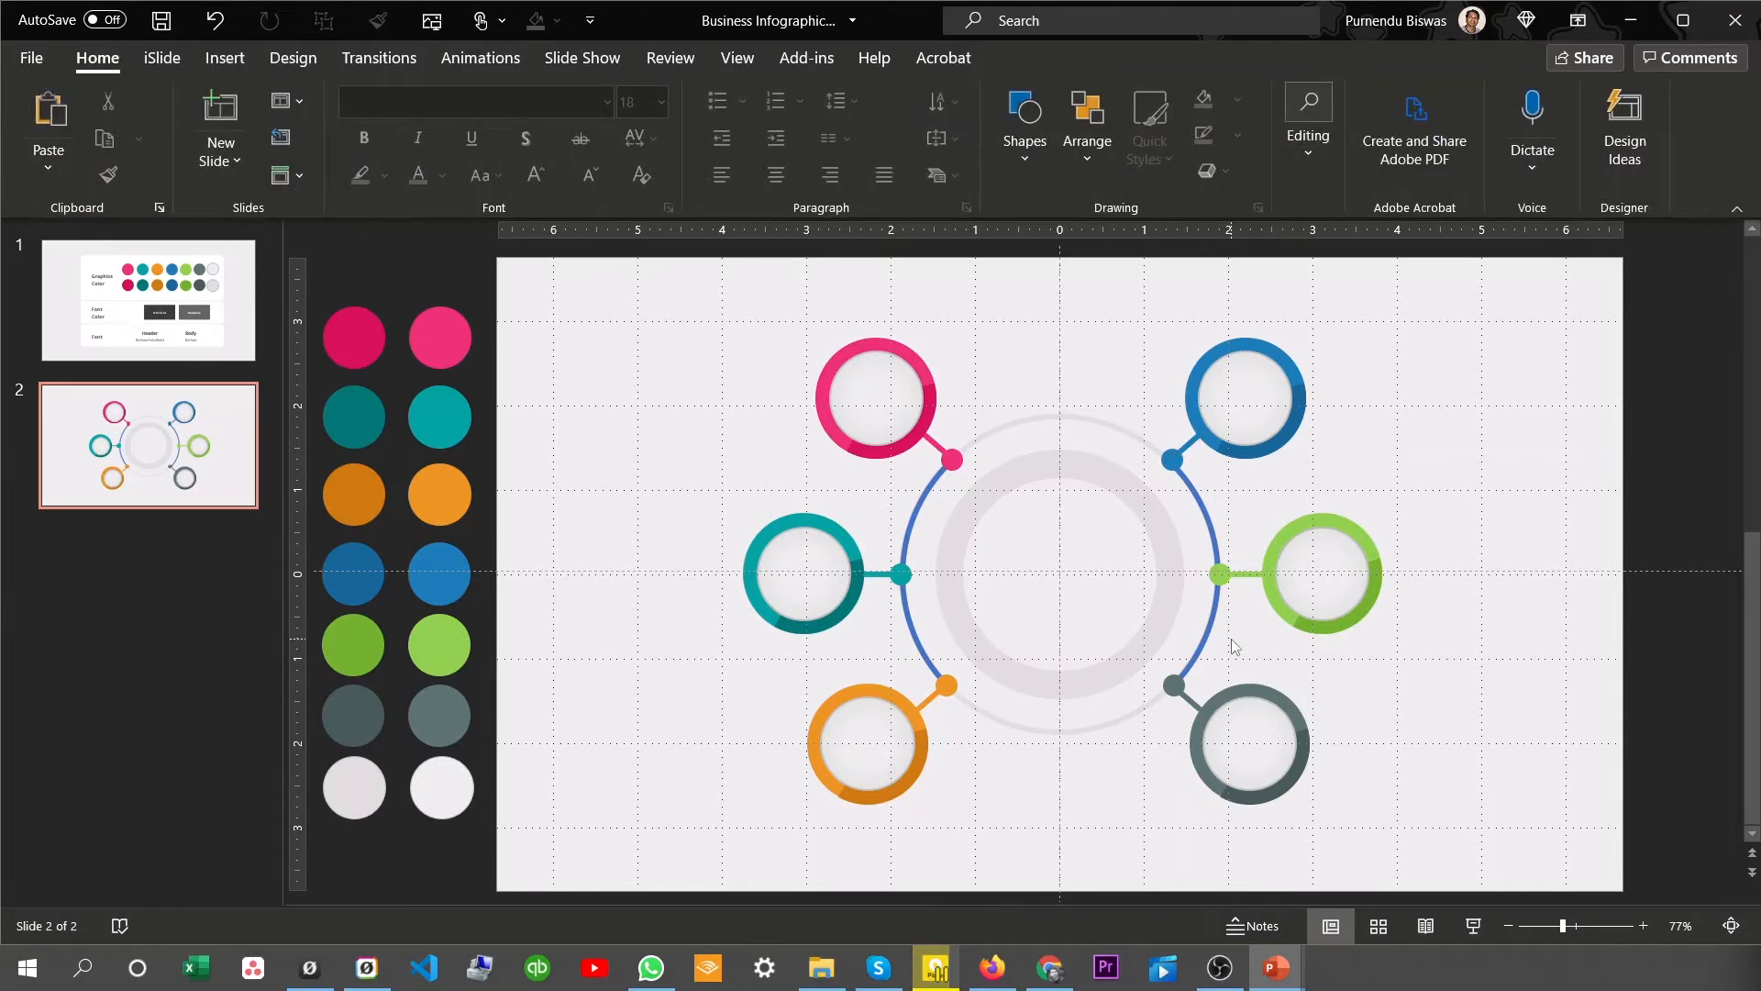
Give the left side arc a gradient line of type Linear with a downward 90° direction
{"action": "left_click", "coordinate": [912, 519]}
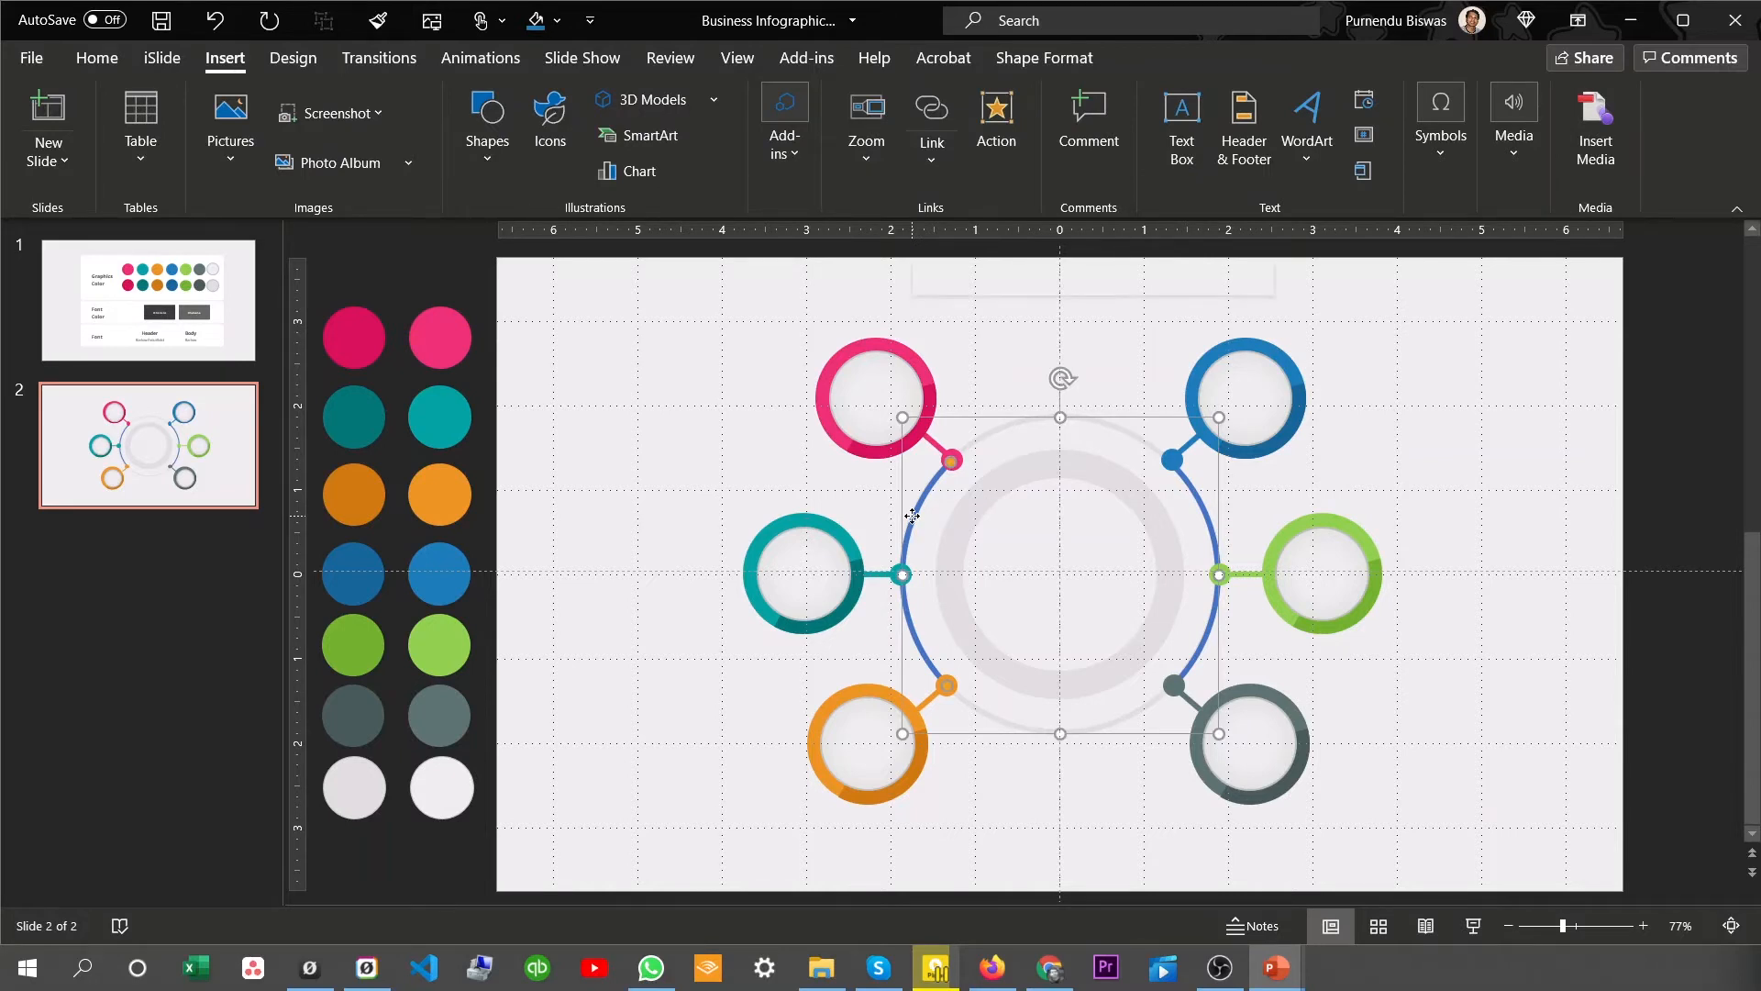
{"action": "right_click", "coordinate": [913, 518]}
{"action": "left_click", "coordinate": [1002, 886]}
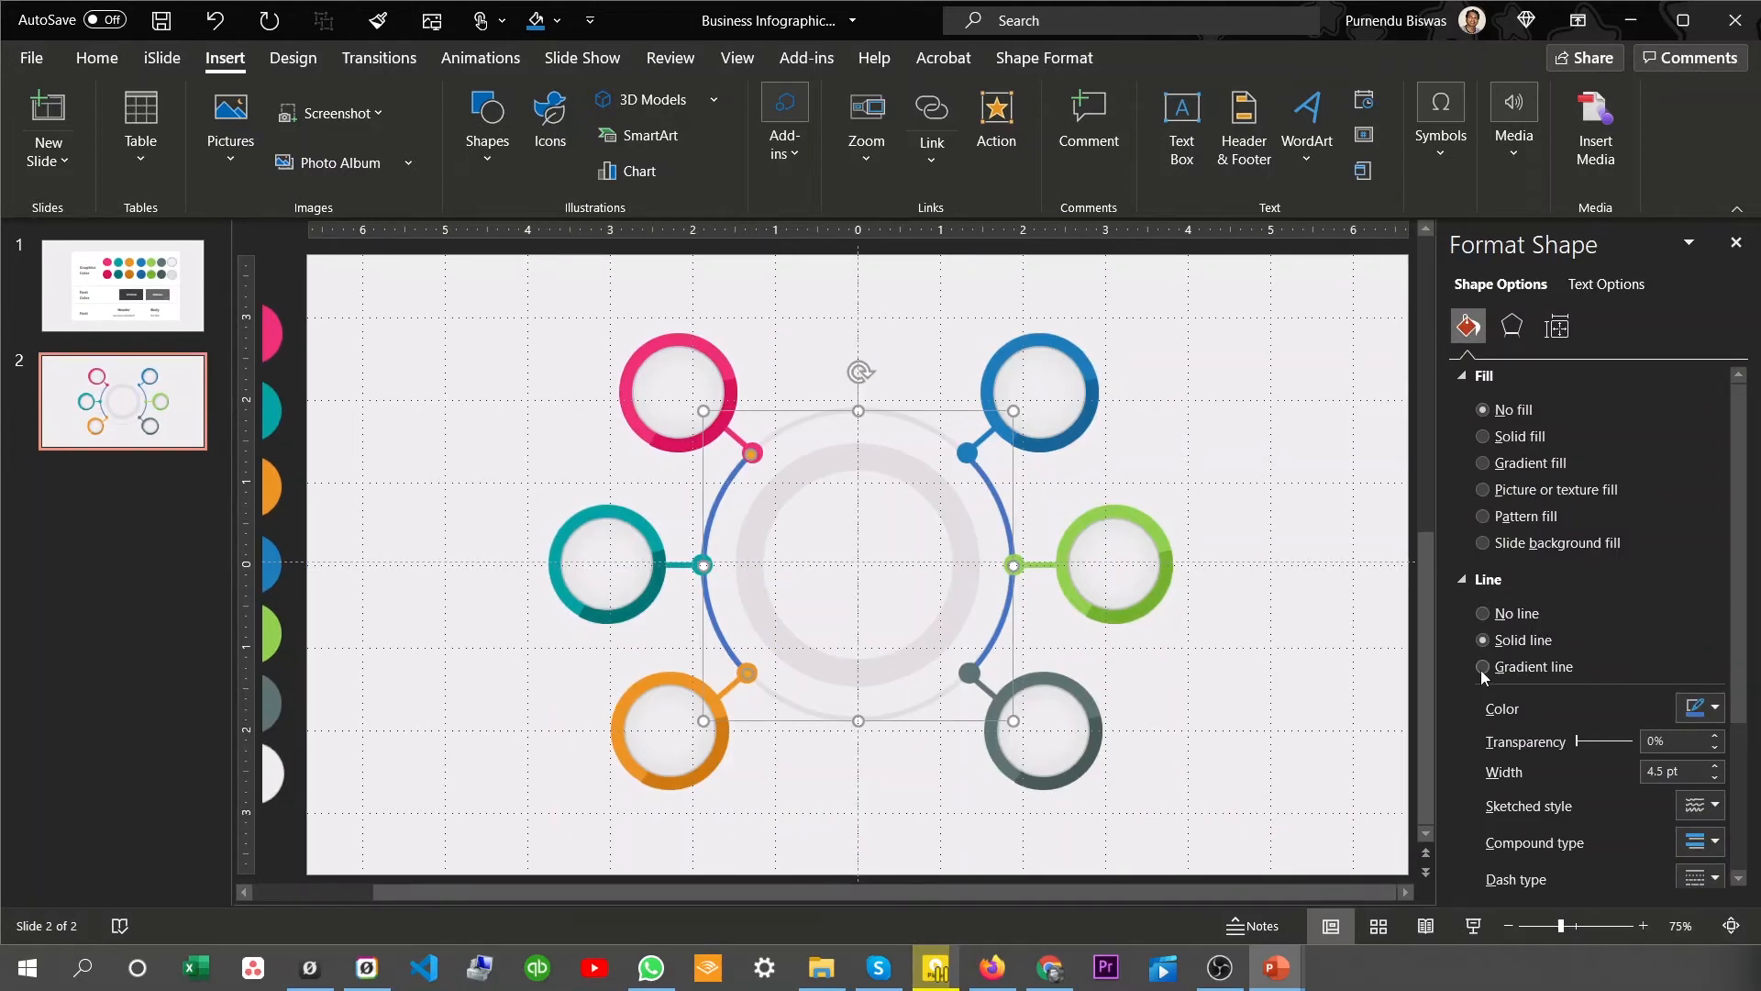
{"action": "left_click", "coordinate": [1482, 666]}
{"action": "scroll", "coordinate": [1554, 541], "scroll_direction": "down", "scroll_amount": 3}
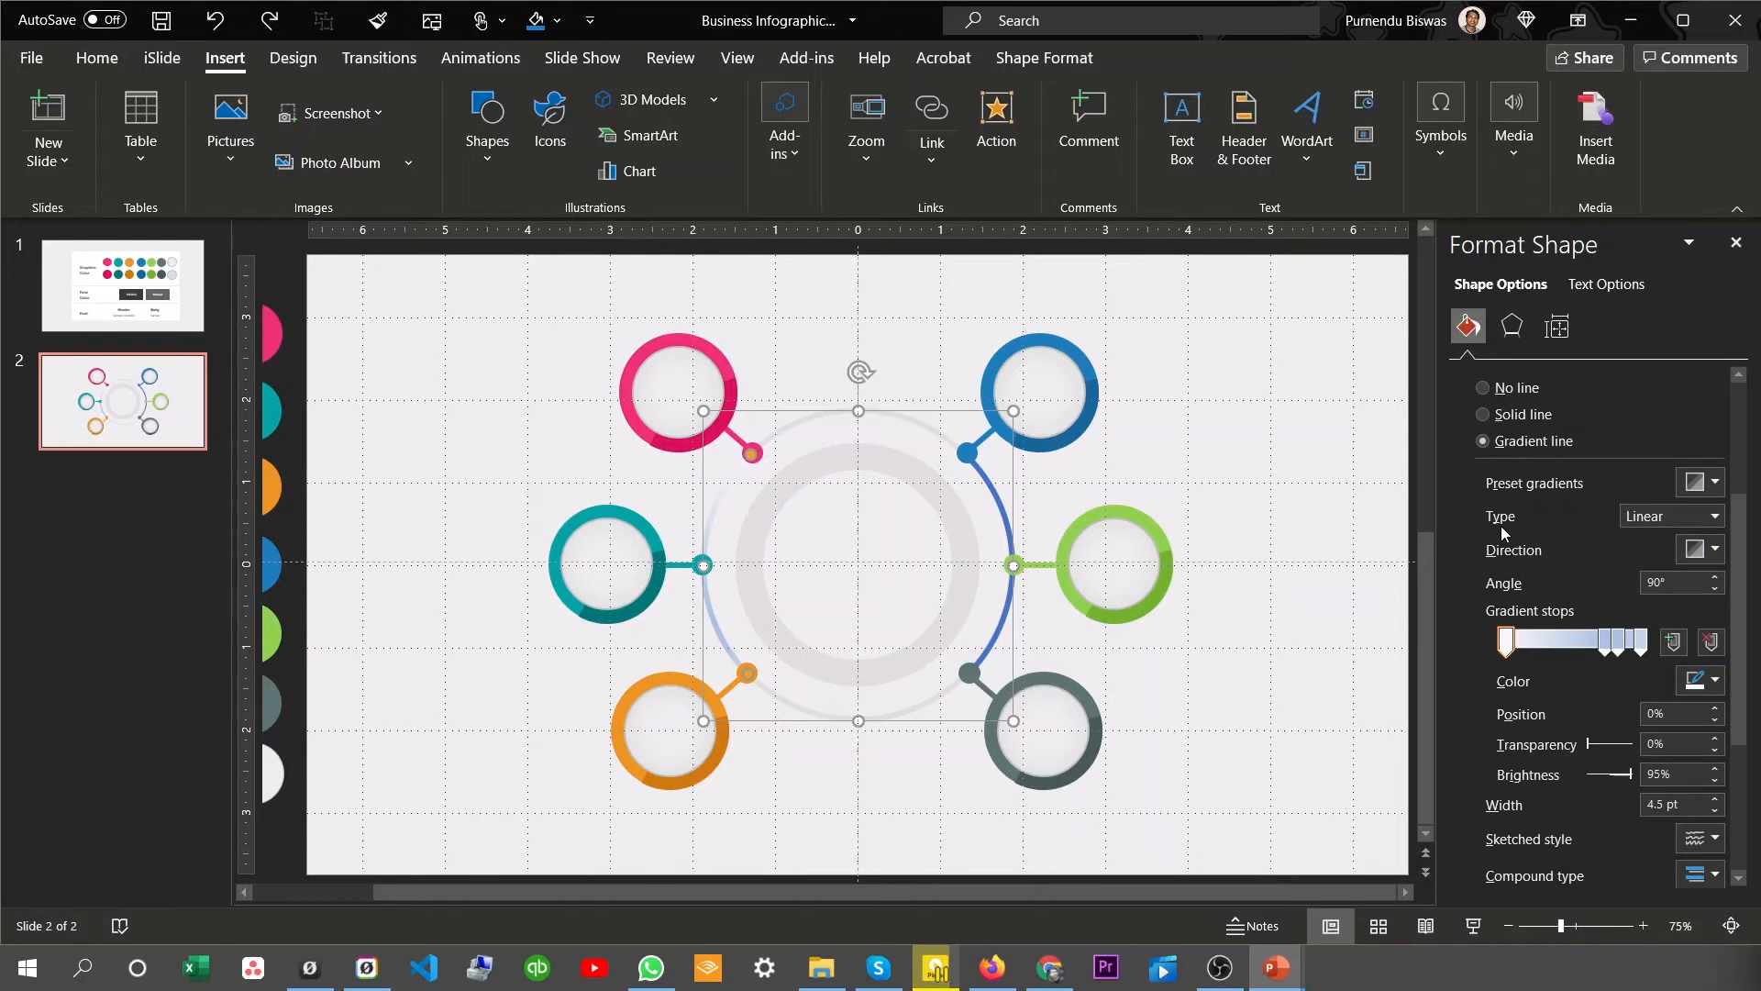
{"action": "left_click", "coordinate": [1662, 516]}
{"action": "left_click", "coordinate": [1660, 536]}
{"action": "left_click", "coordinate": [1703, 548]}
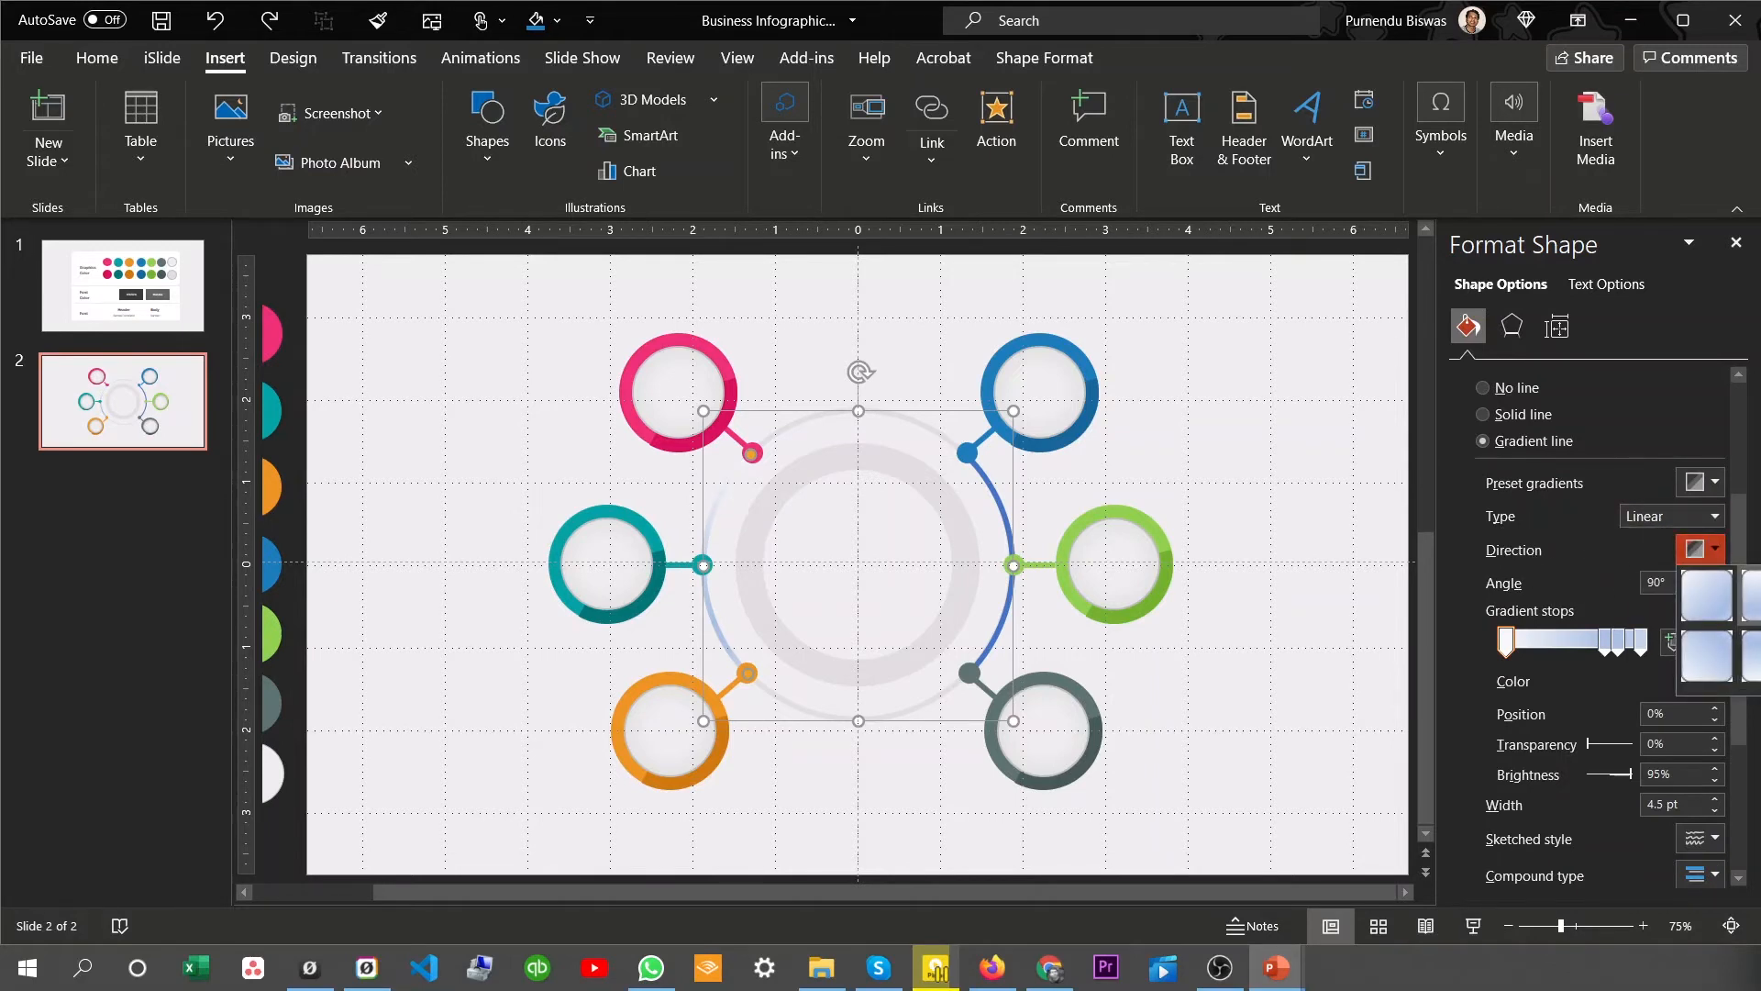
{"action": "left_click", "coordinate": [1754, 596]}
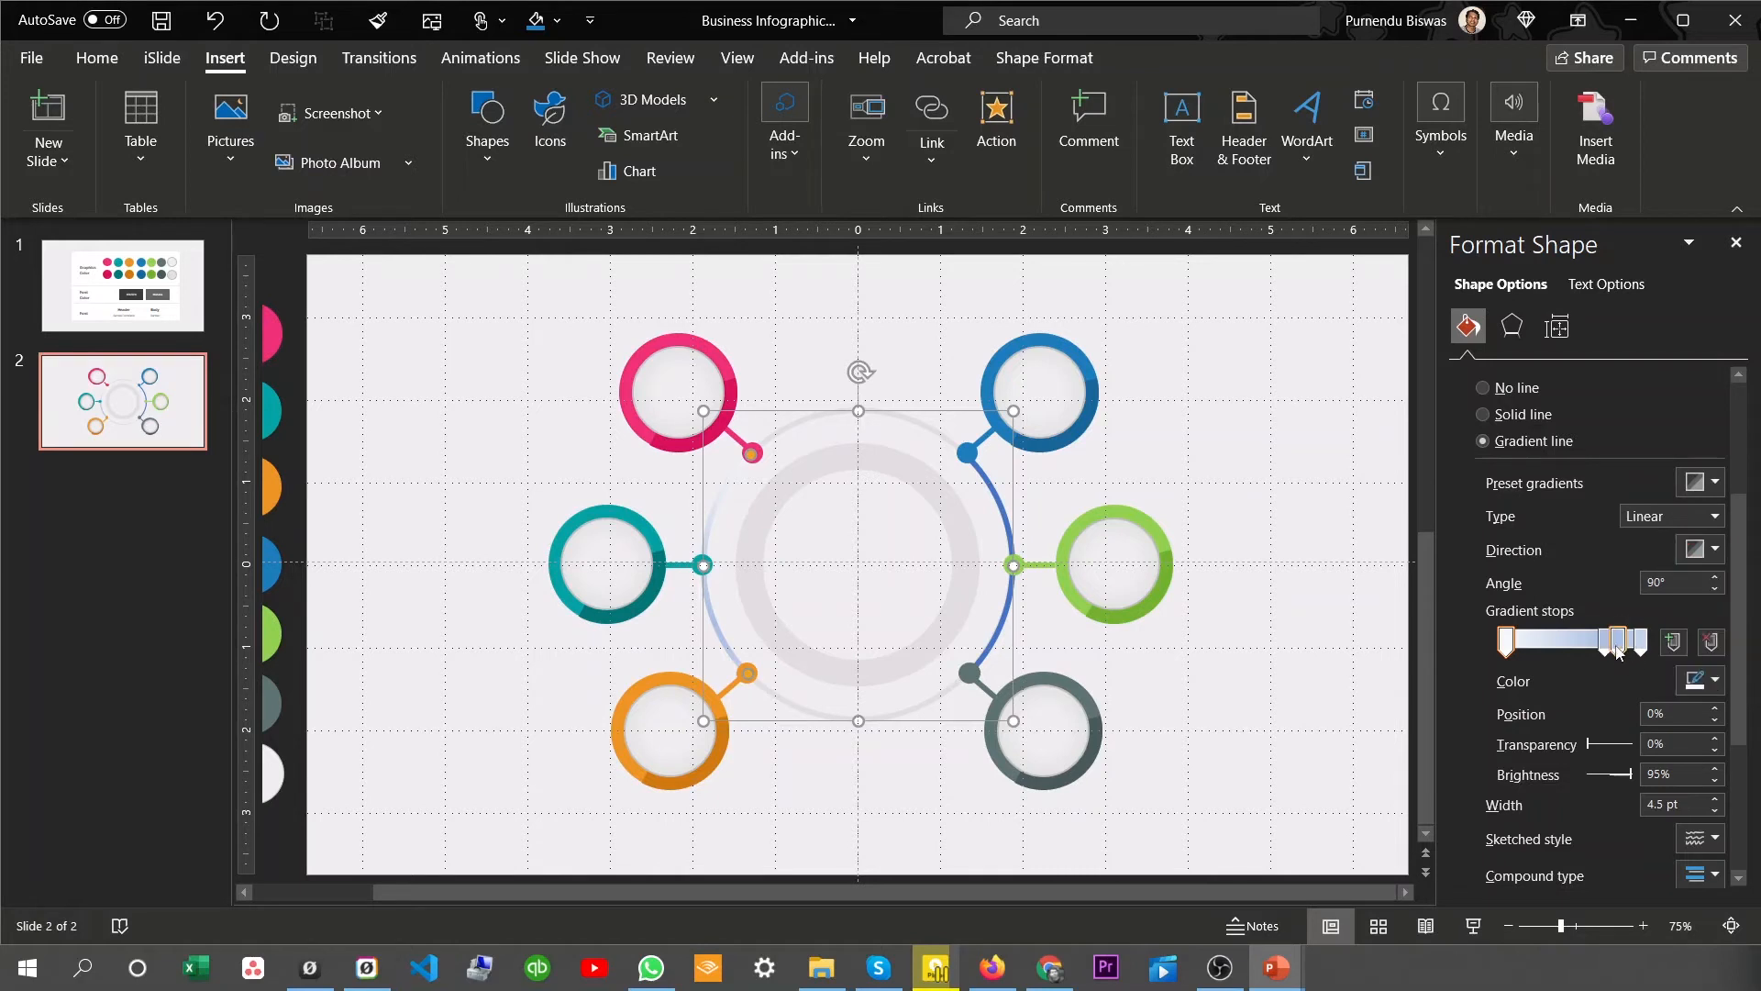
Remove the left arc's 74% gradient stop and move the remaining middle stop to 60%
{"action": "left_click", "coordinate": [1604, 642]}
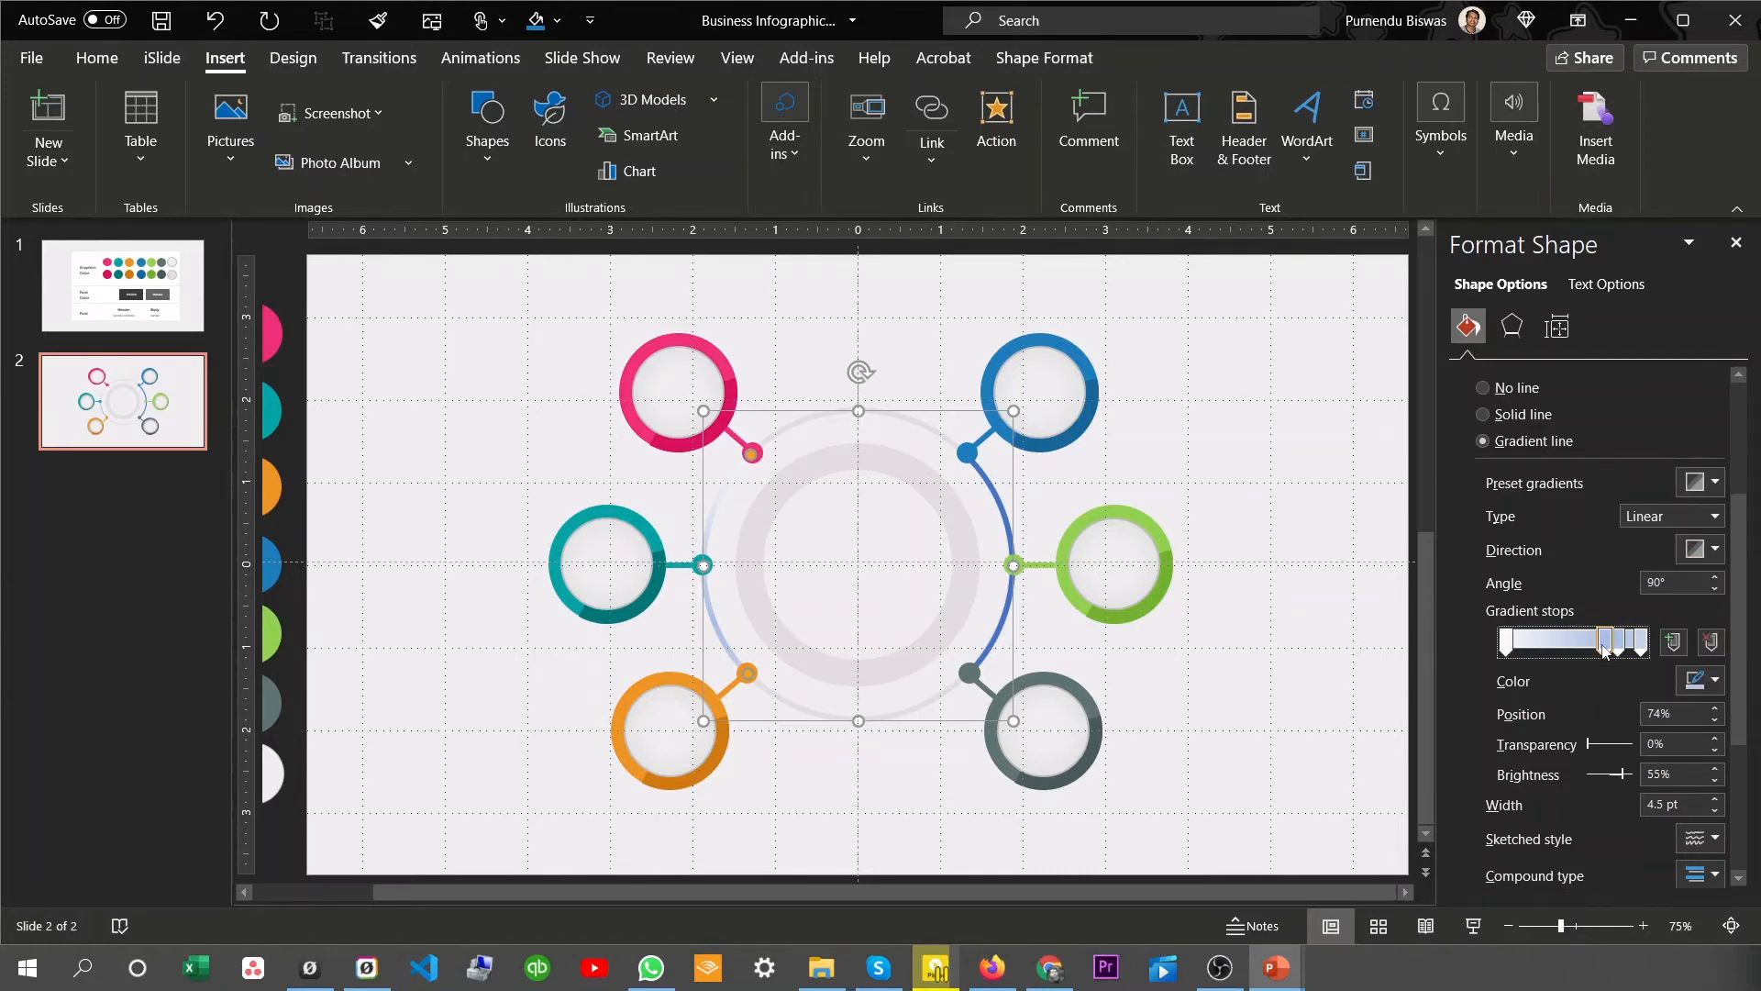
{"action": "left_click", "coordinate": [1713, 646]}
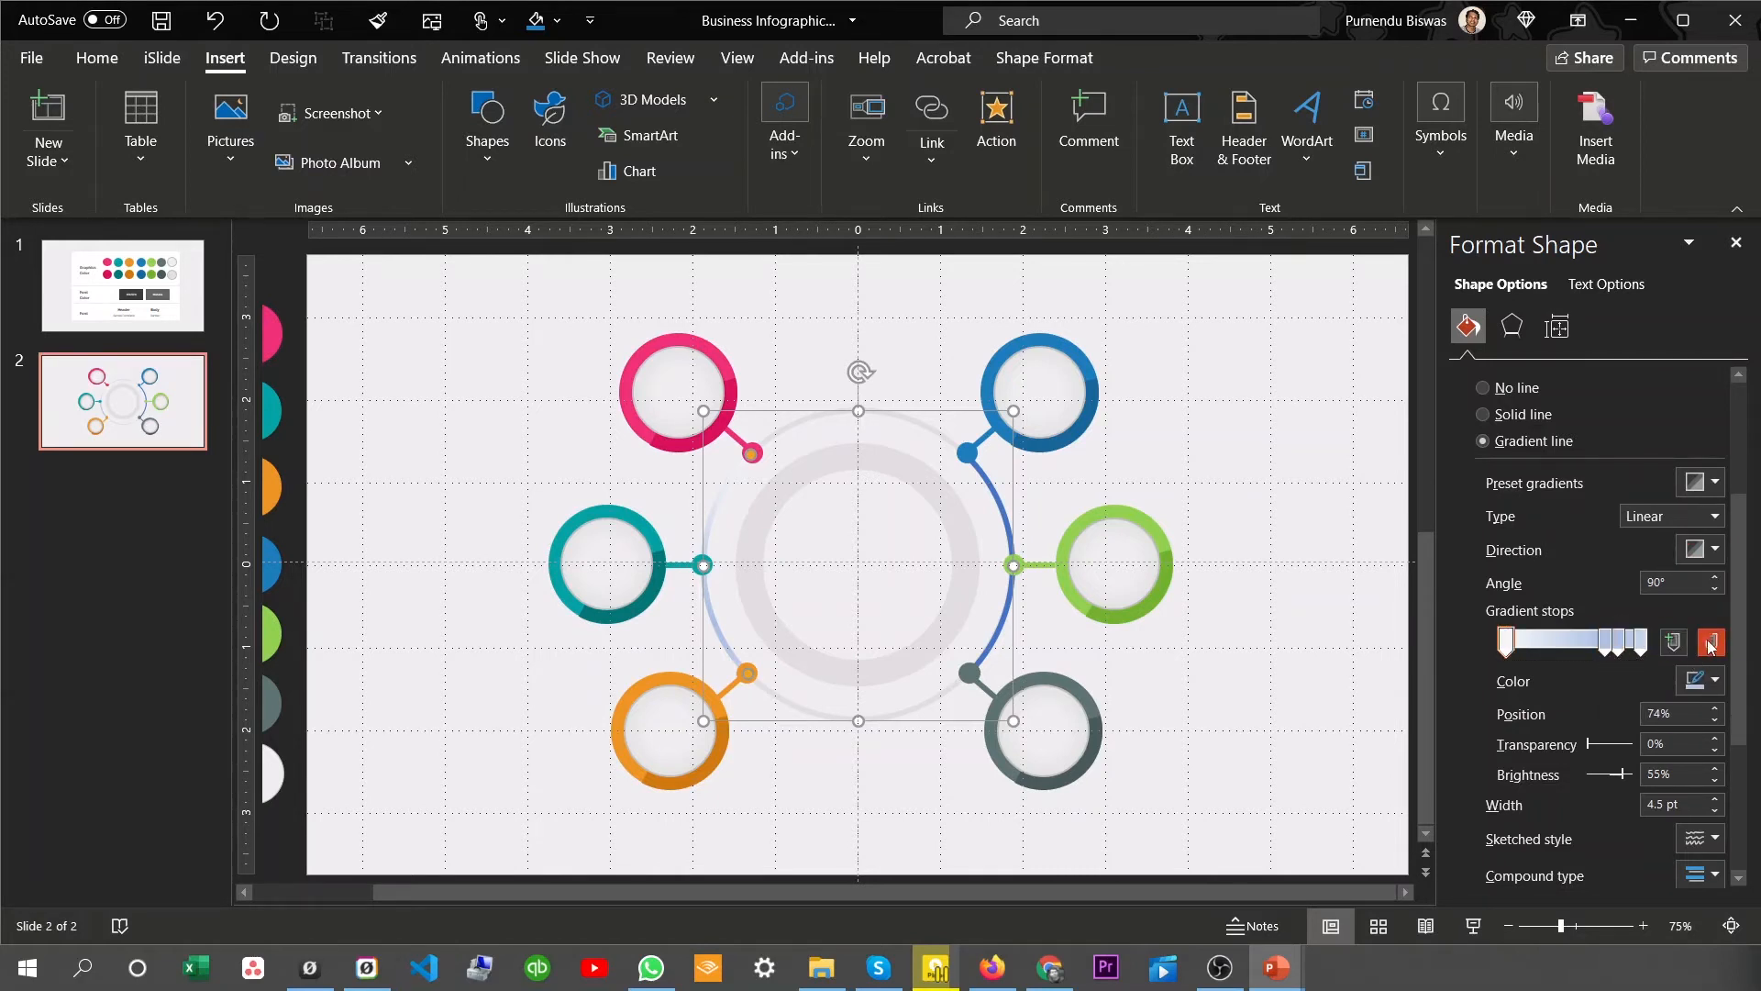
{"action": "left_click_drag", "start_coordinate": [1619, 644], "coordinate": [1587, 647]}
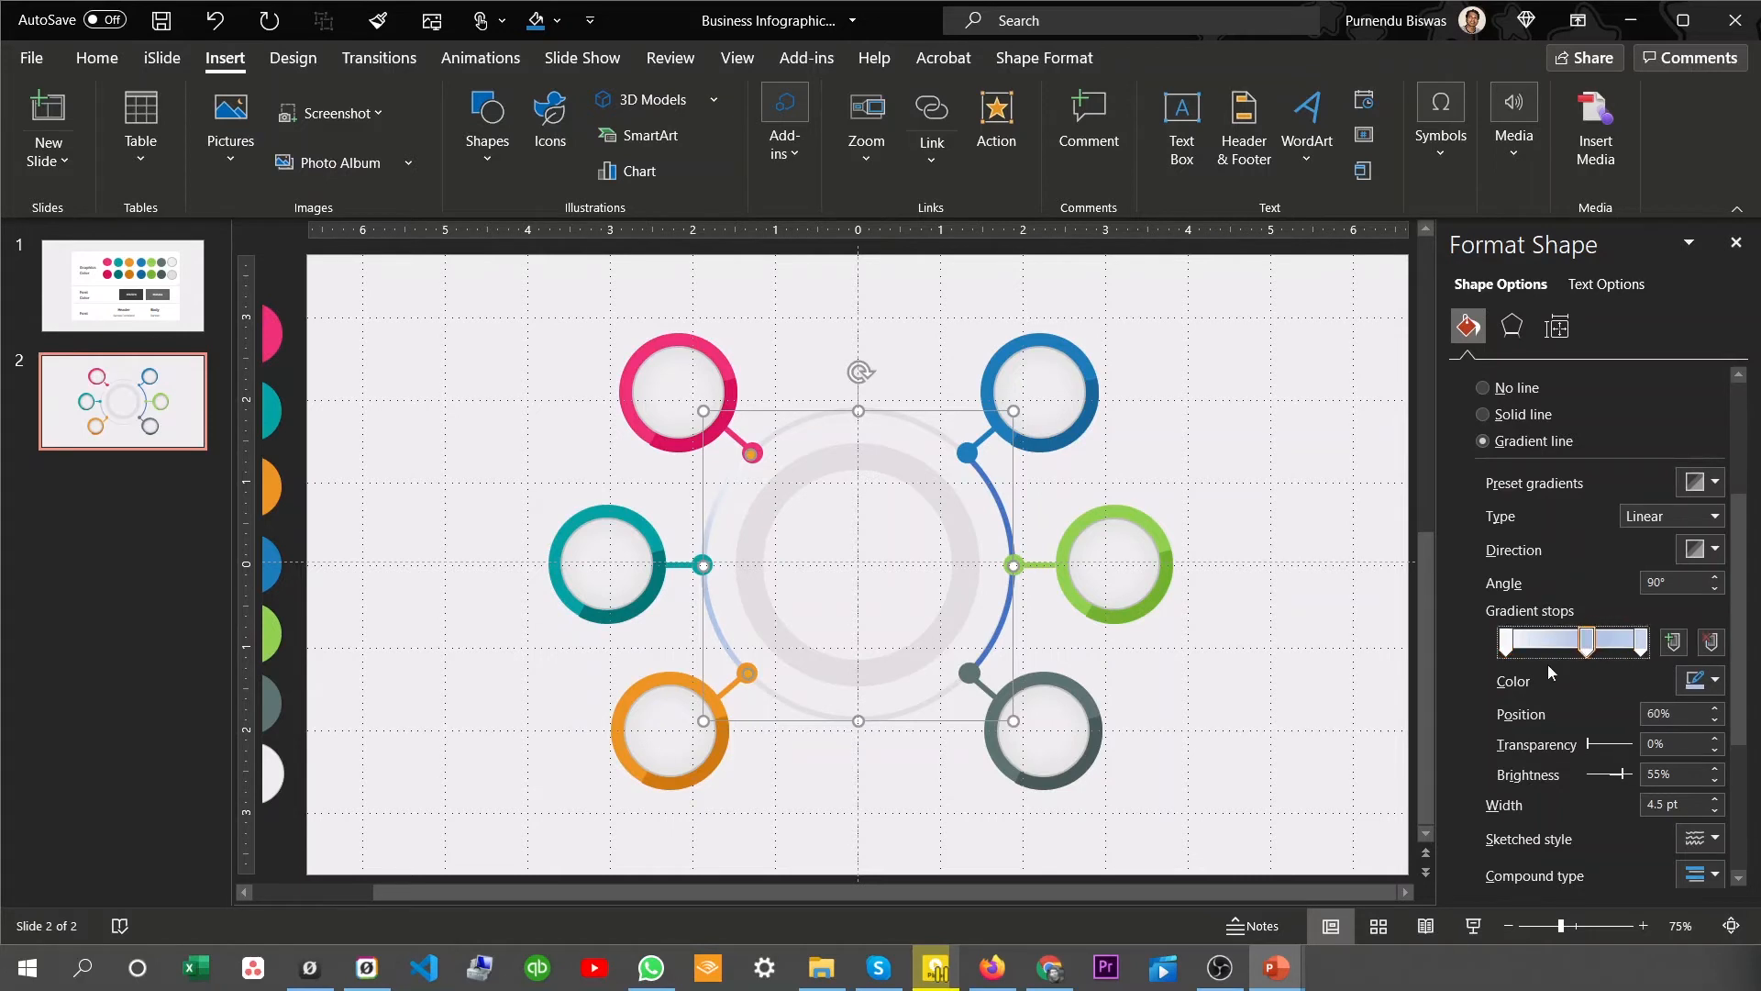
Colour the left arc's first gradient stop with light pink sampled from the upper-left ring
{"action": "left_click", "coordinate": [1507, 642]}
{"action": "left_click", "coordinate": [1712, 680]}
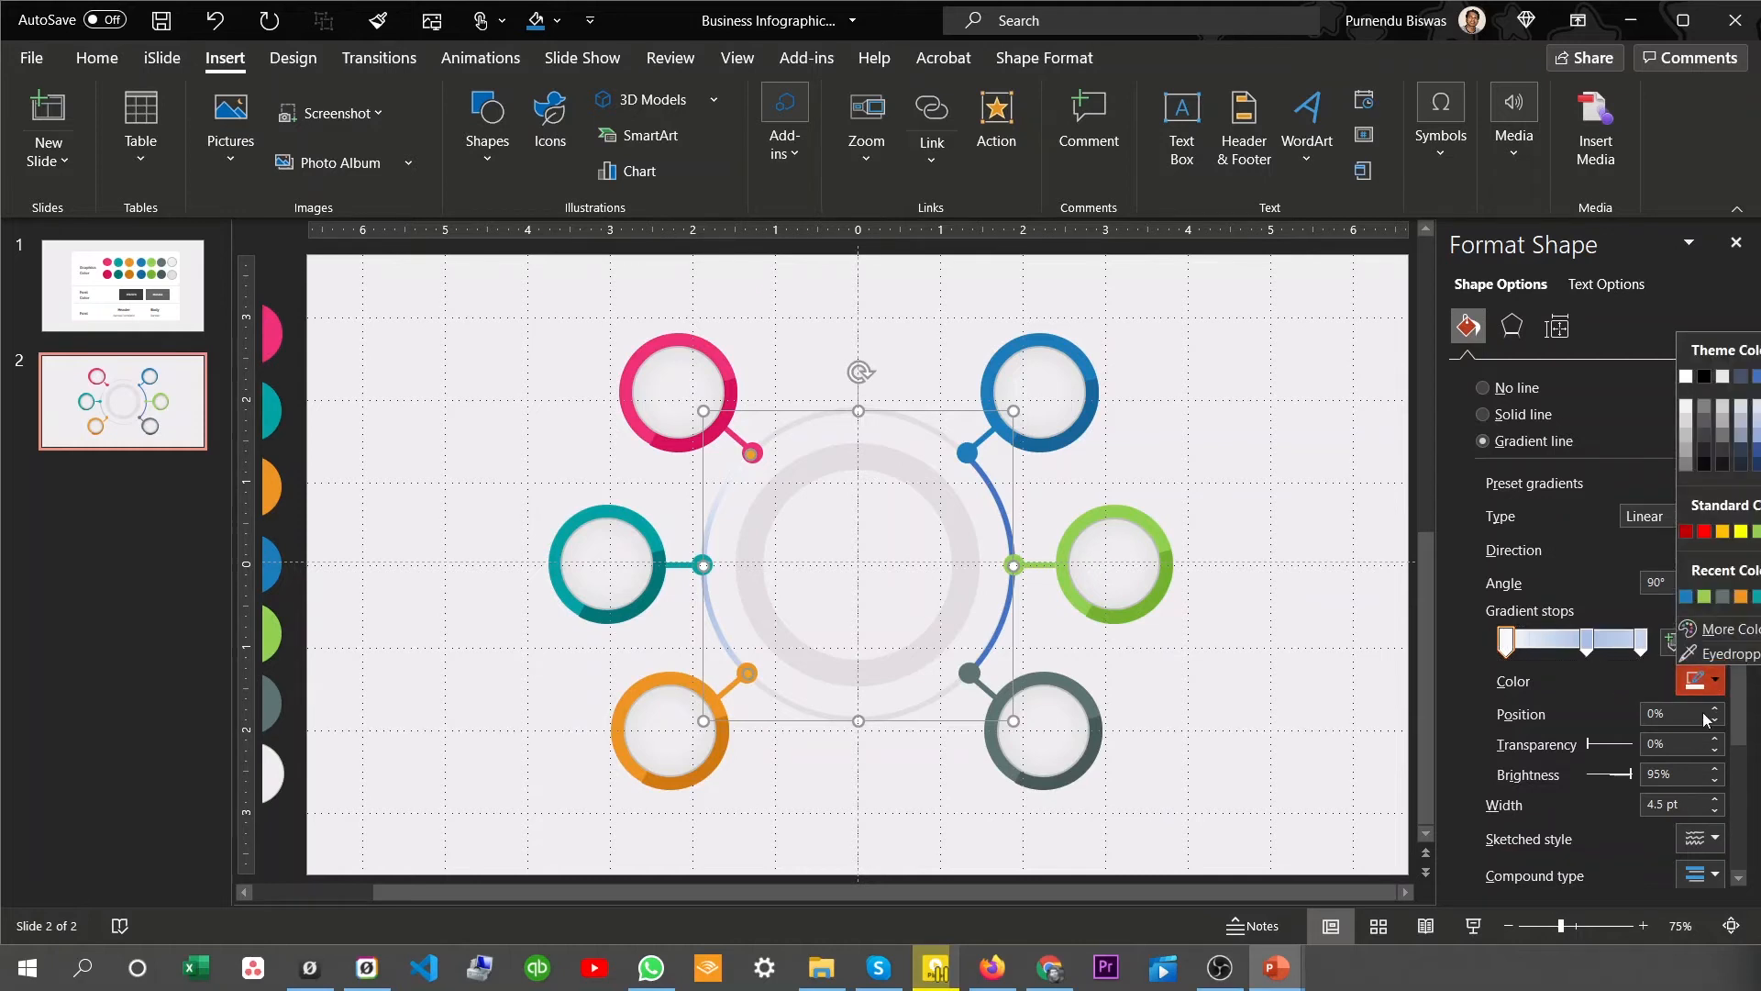
{"action": "left_click", "coordinate": [1731, 654]}
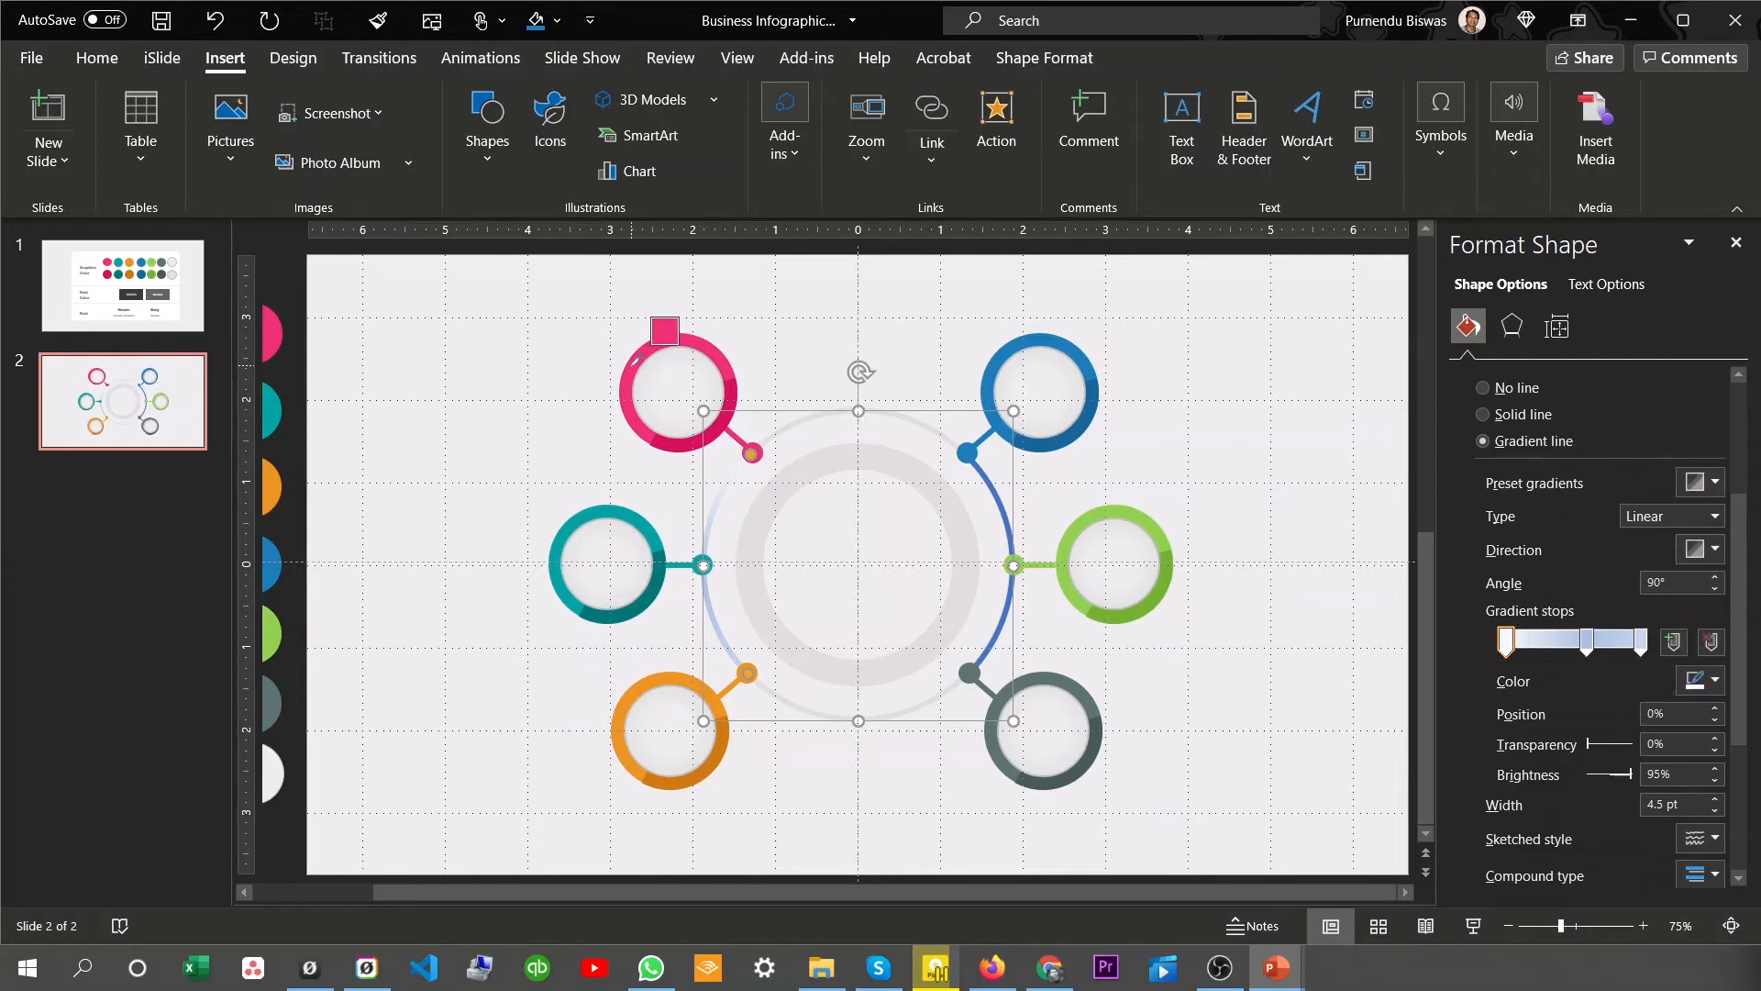
{"action": "left_click", "coordinate": [632, 363]}
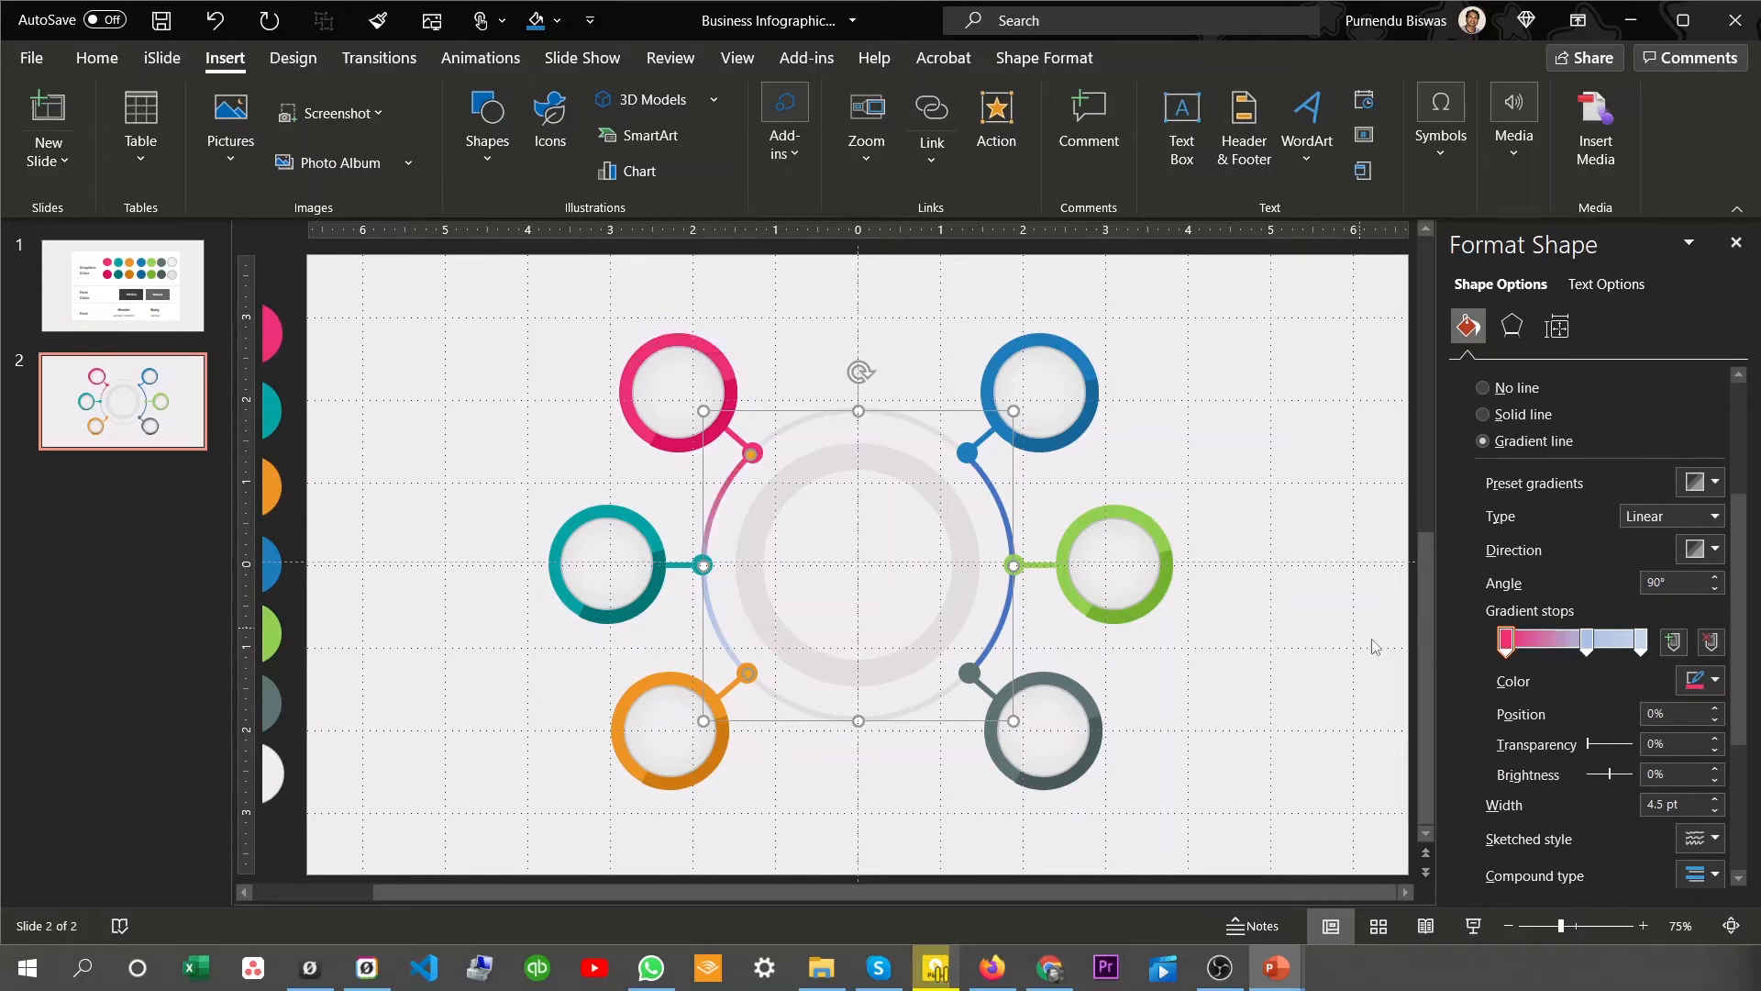
Colour the left arc's middle gradient stop with light teal sampled from the middle-left ring
{"action": "left_click", "coordinate": [1588, 645]}
{"action": "left_click", "coordinate": [1702, 679]}
{"action": "left_click", "coordinate": [1715, 654]}
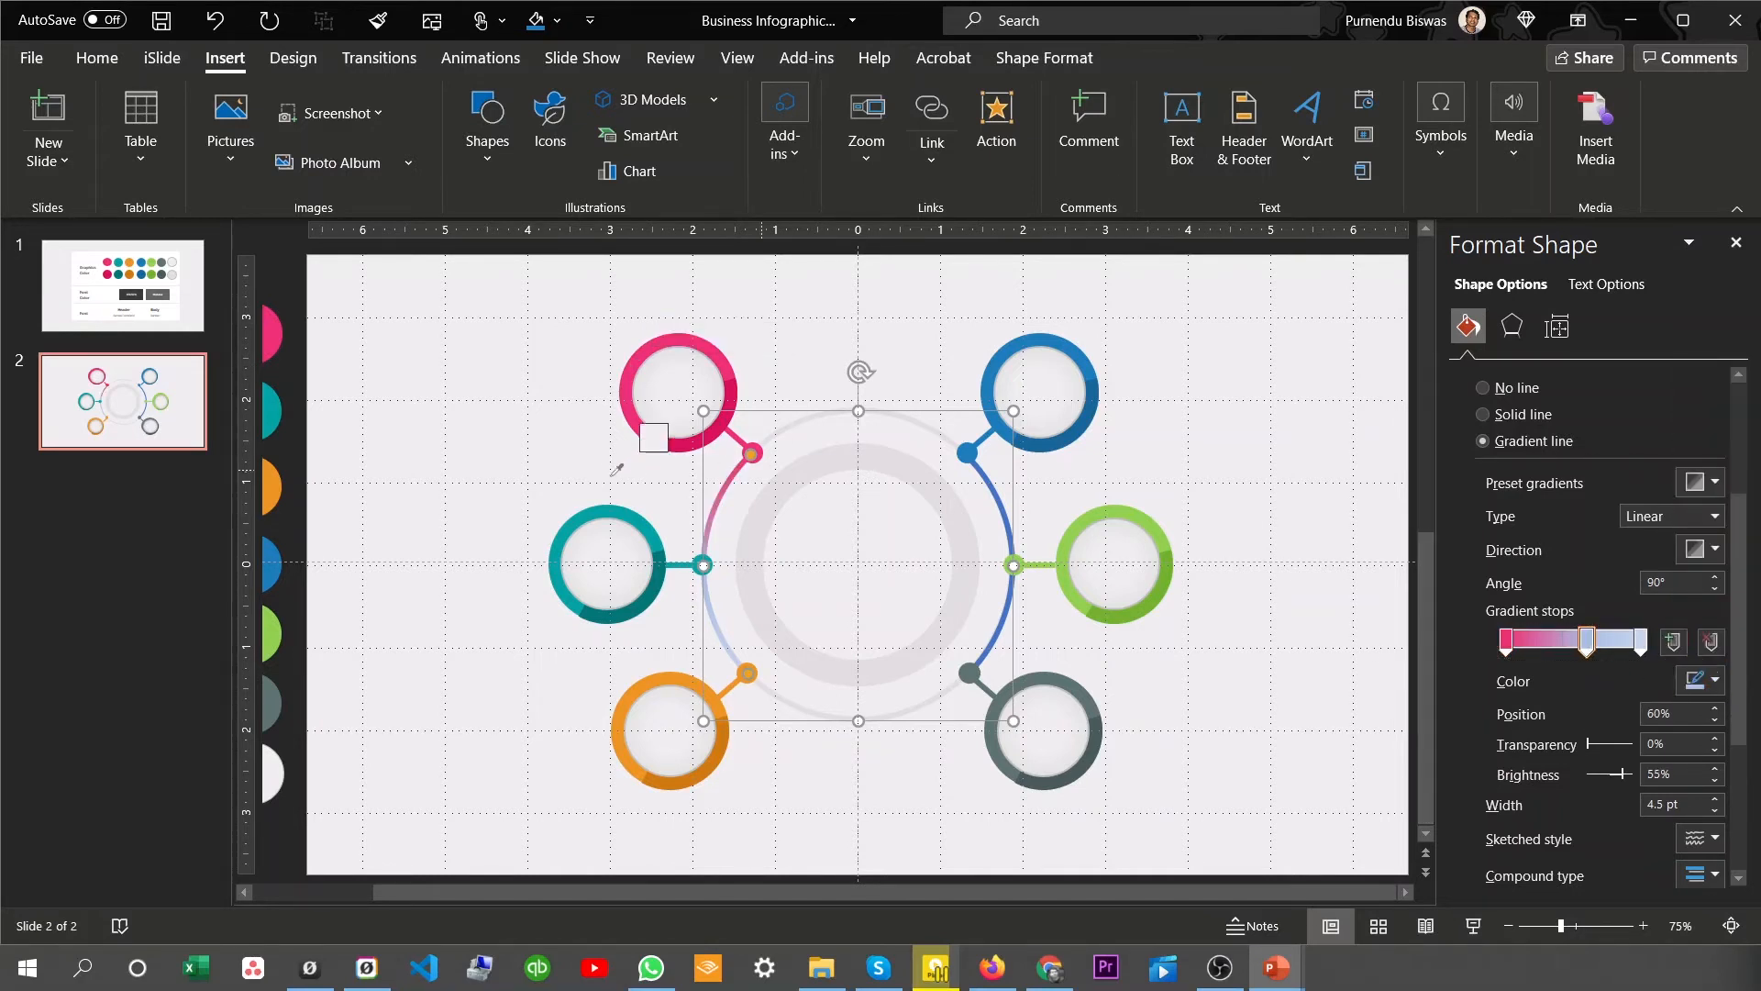
{"action": "left_click", "coordinate": [573, 519]}
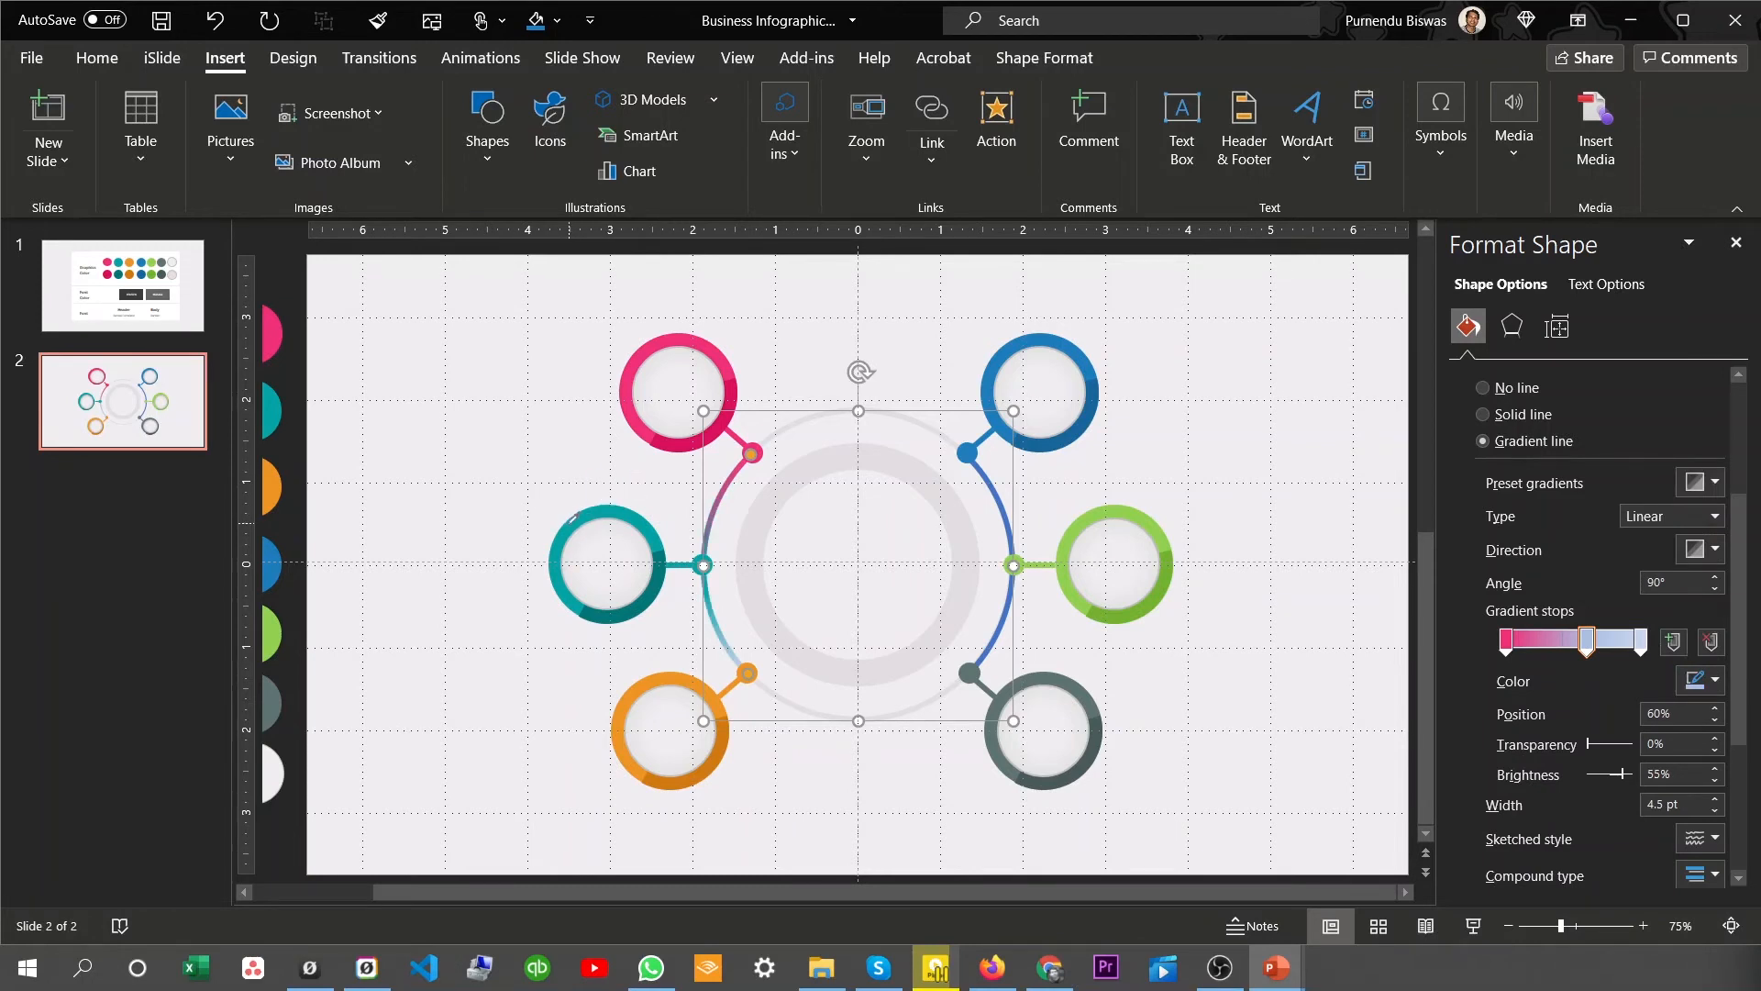
Colour the left arc's last gradient stop with light orange sampled from the lower-left ring
{"action": "left_click", "coordinate": [1642, 638]}
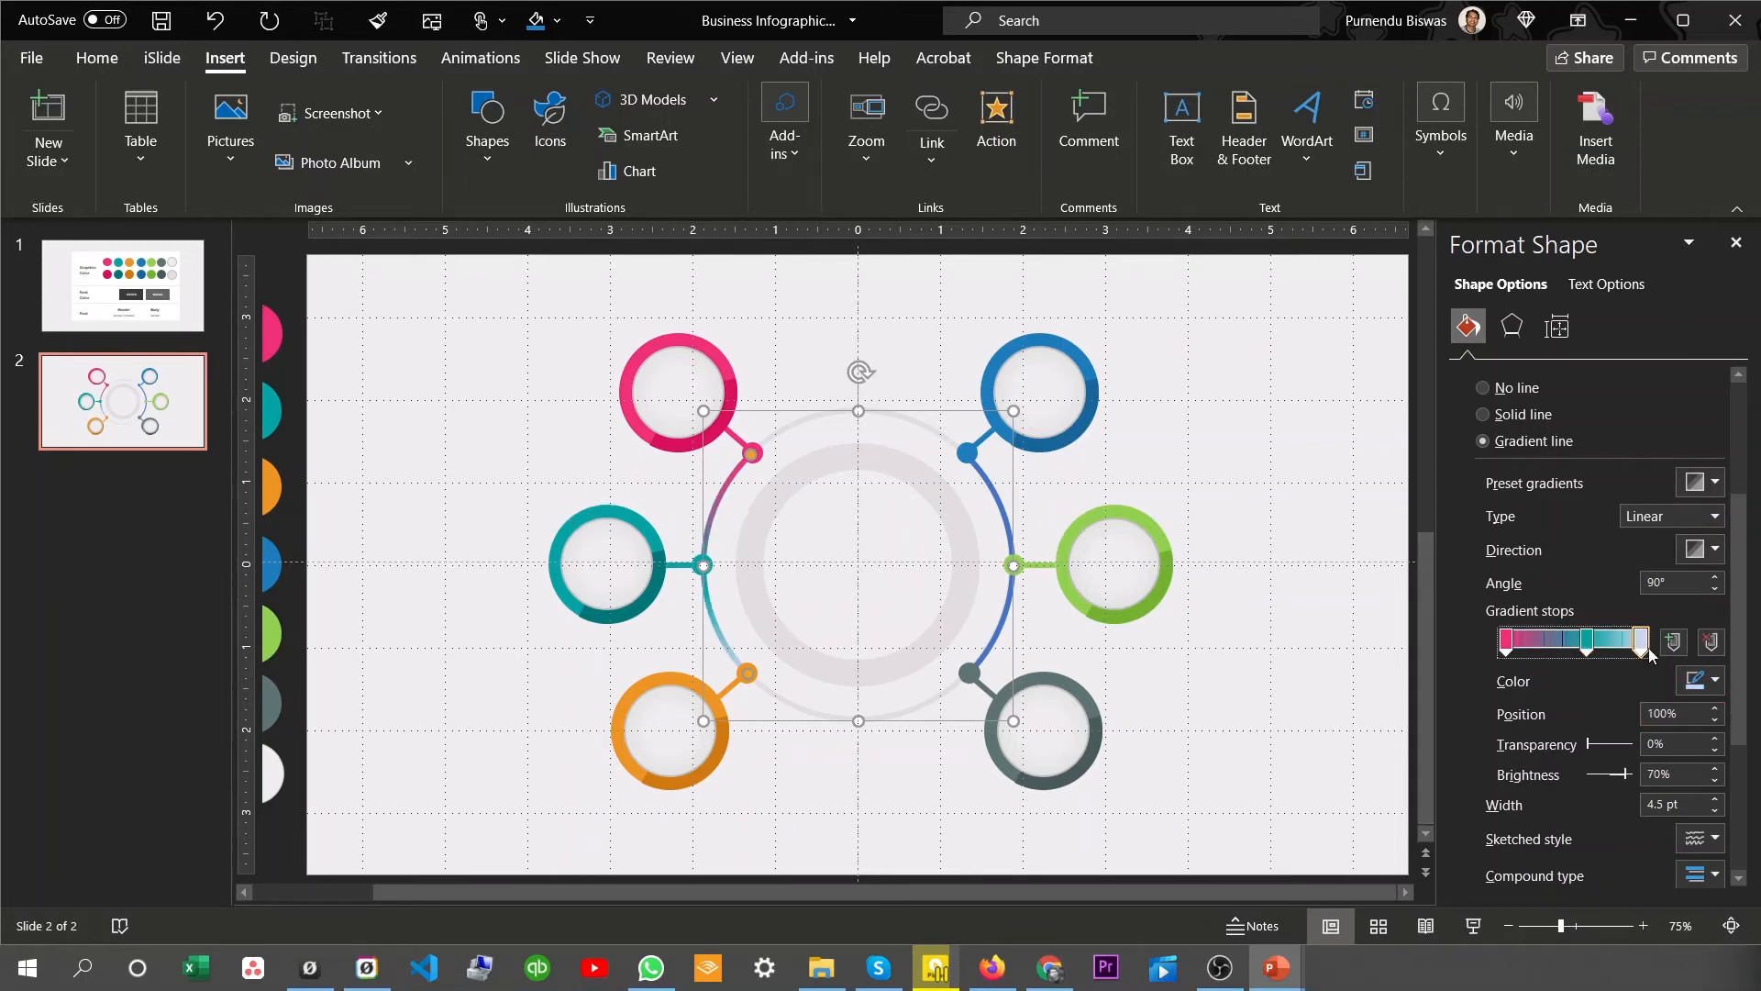
{"action": "left_click", "coordinate": [1704, 682]}
{"action": "left_click", "coordinate": [1718, 654]}
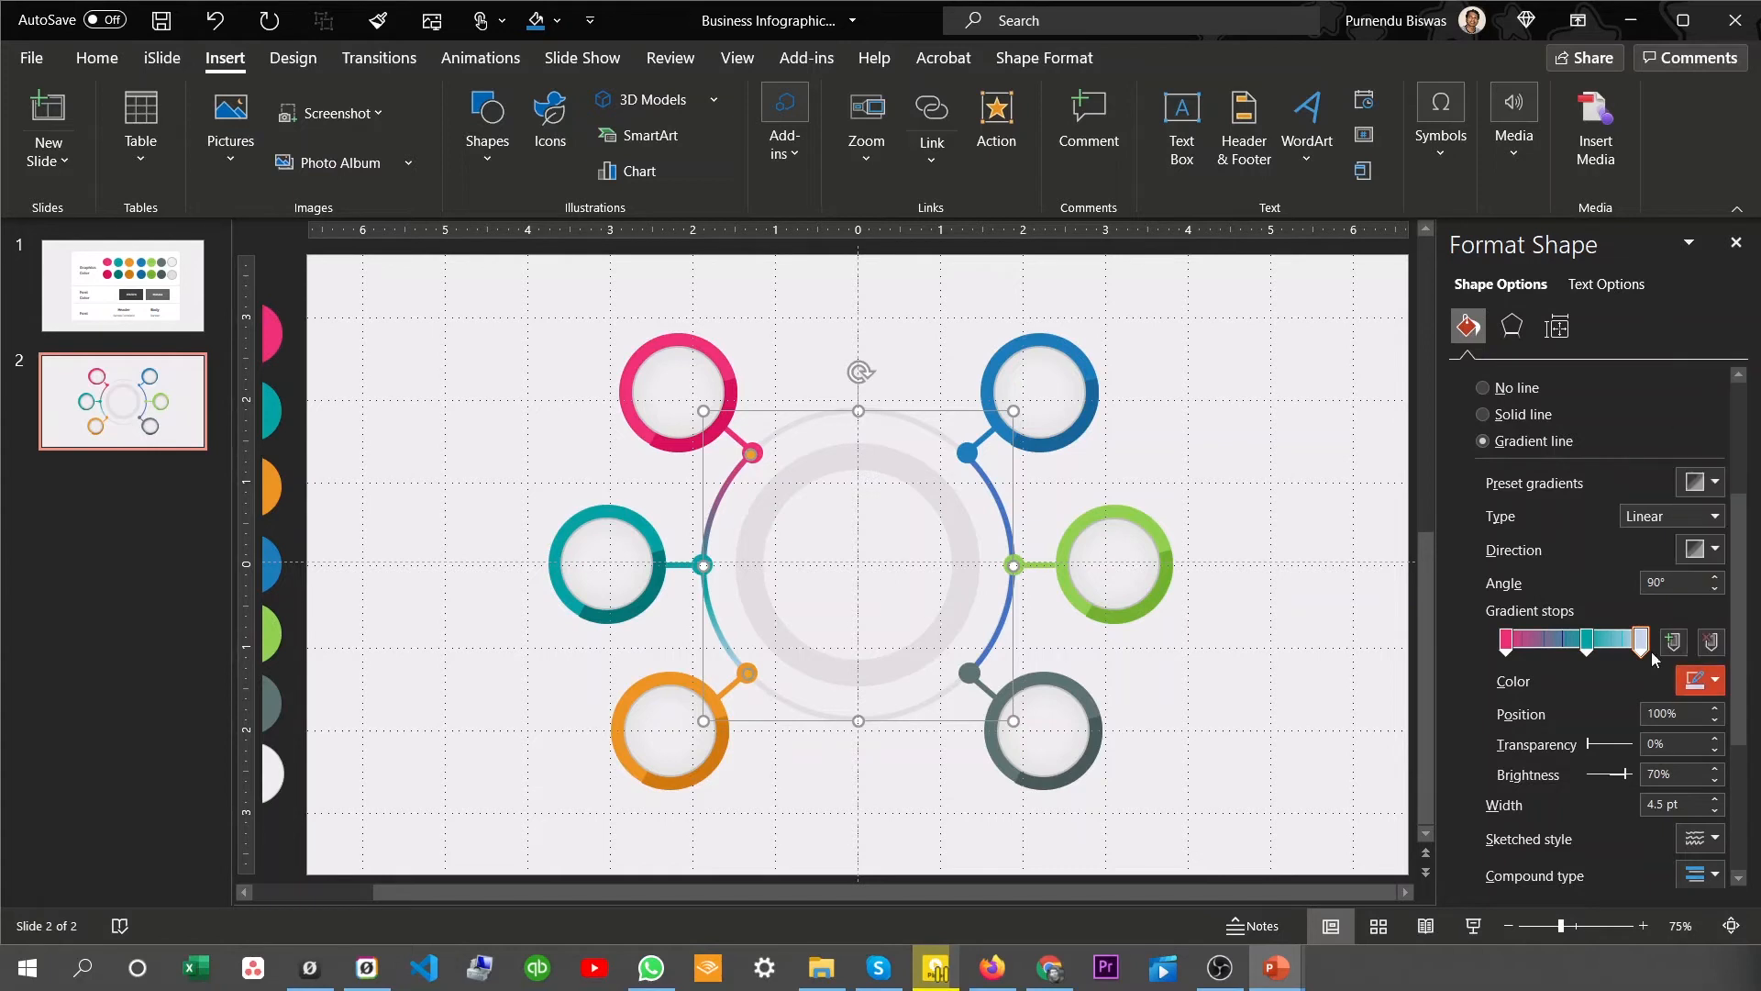
{"action": "left_click", "coordinate": [626, 708]}
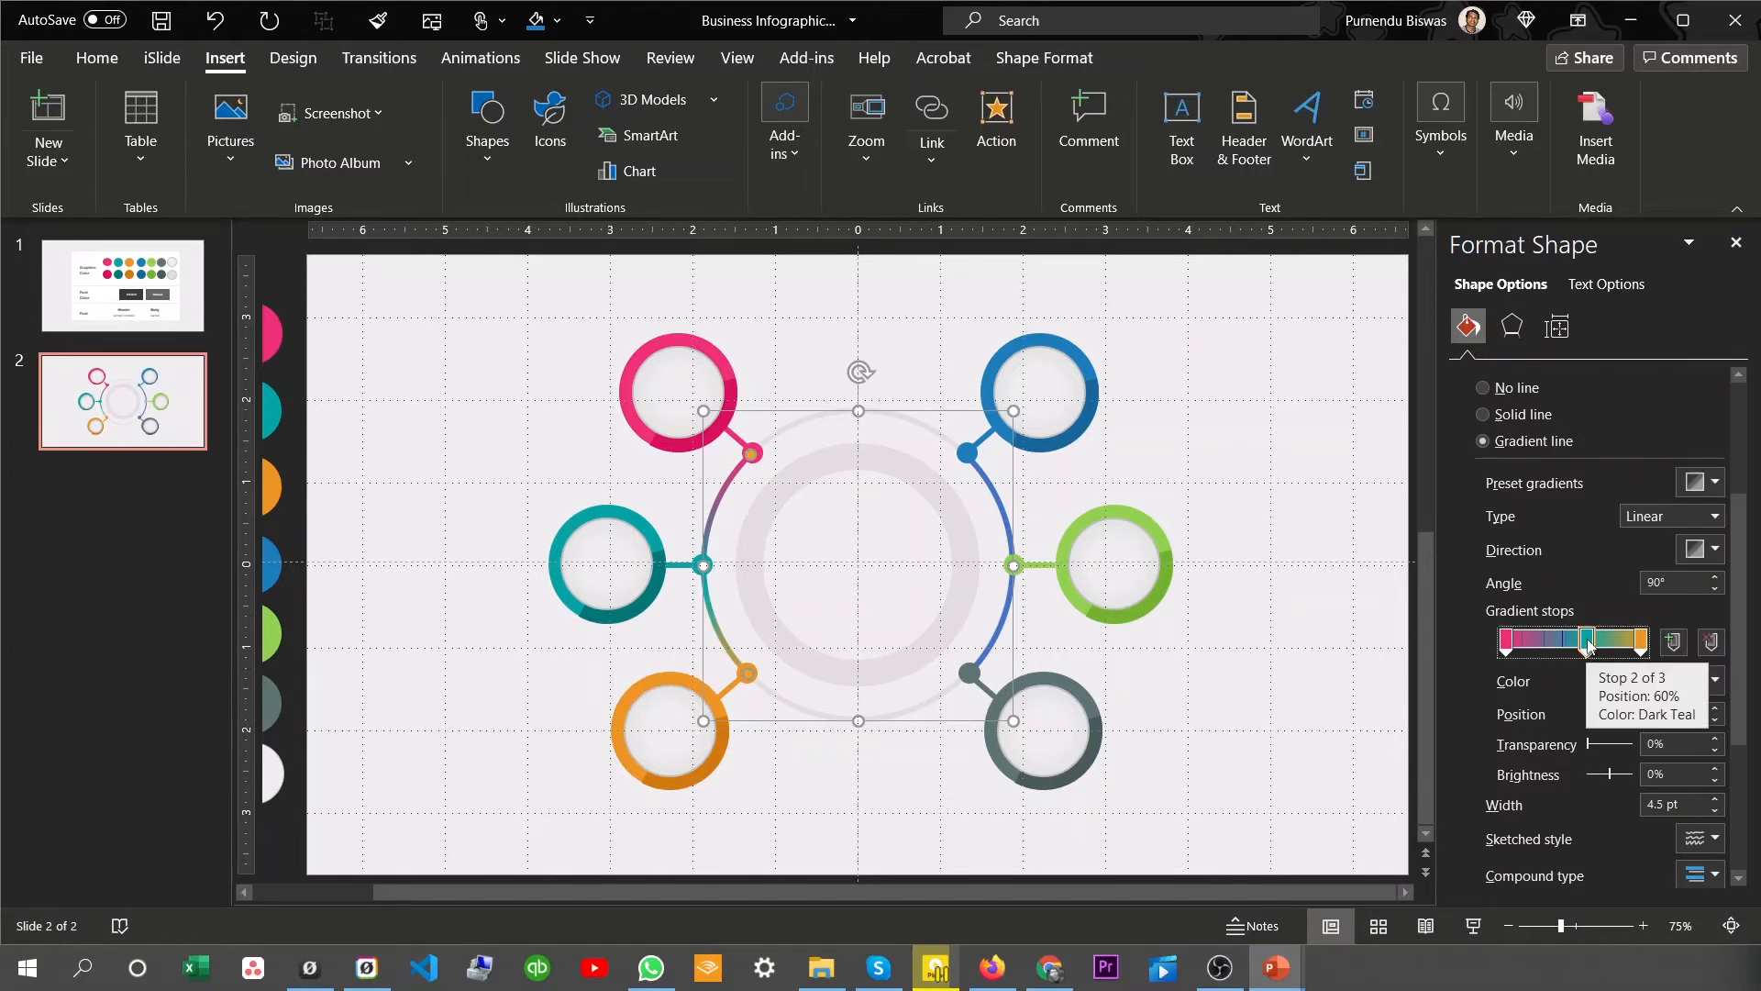
Open the position of the left arc's middle gradient stop for editing
{"action": "left_click", "coordinate": [1586, 640]}
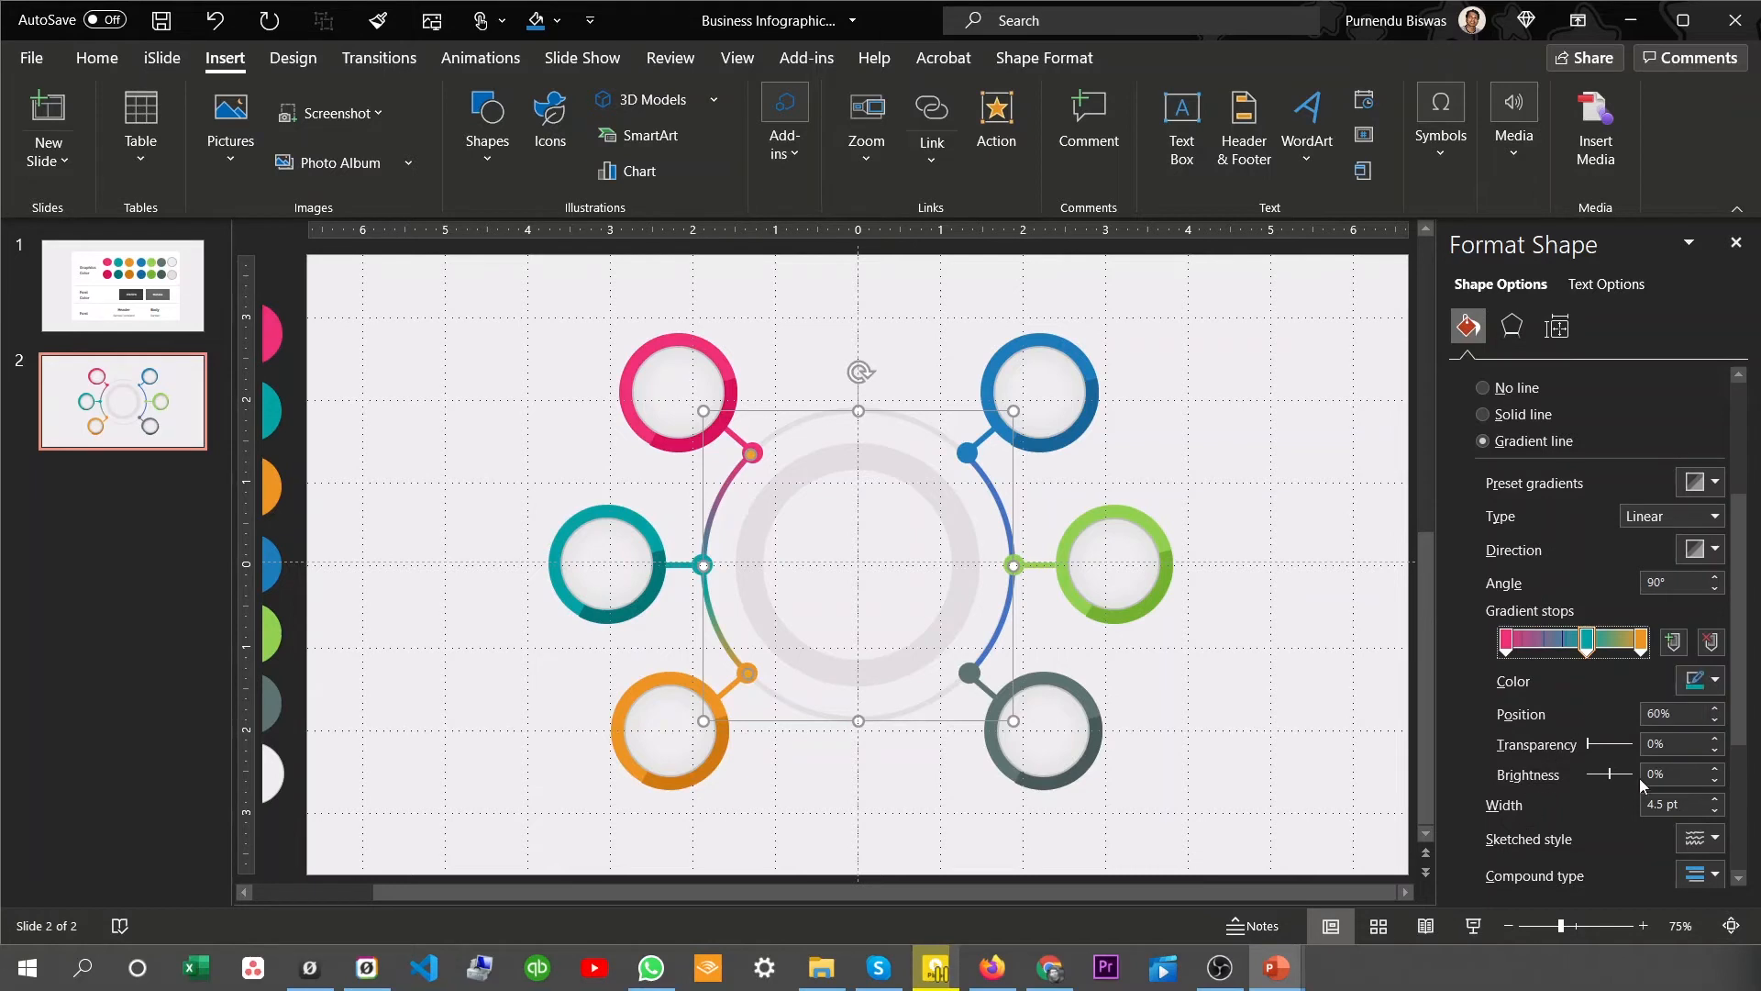
{"action": "left_click_drag", "start_coordinate": [1678, 715], "coordinate": [1592, 715]}
{"action": "left_click", "coordinate": [1053, 626]}
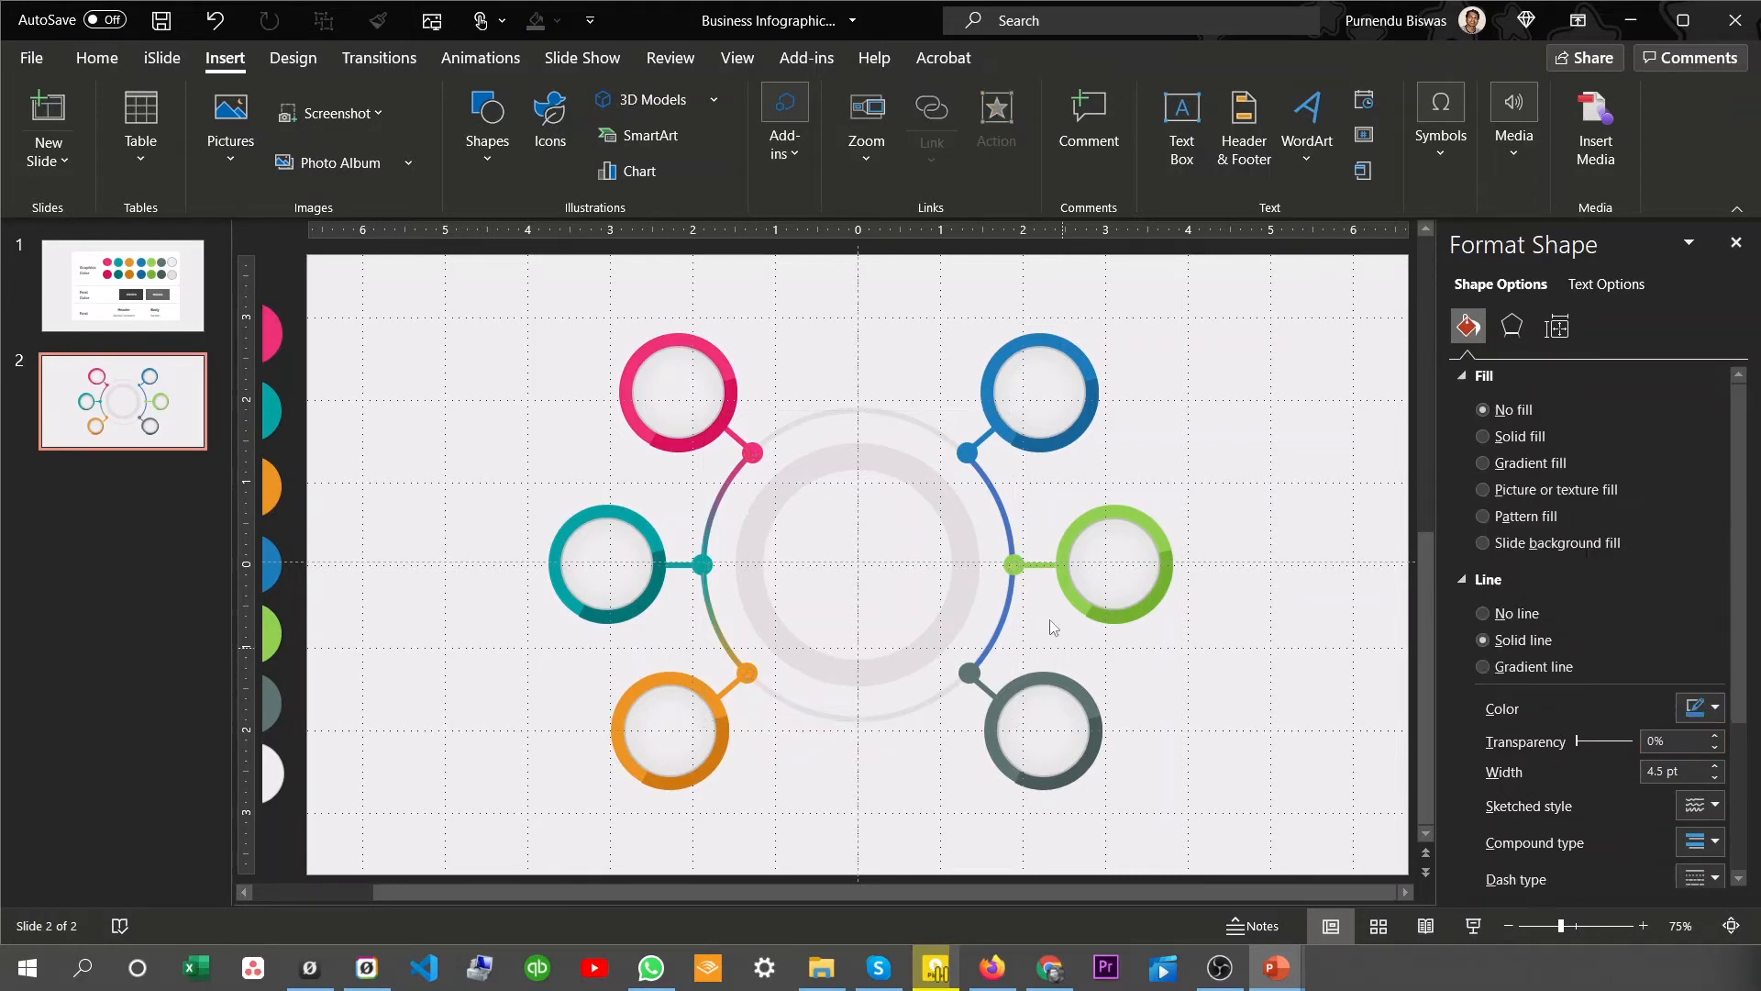
Give the right arc a linear gradient line running downward at a 90° angle
{"action": "left_click", "coordinate": [1000, 514]}
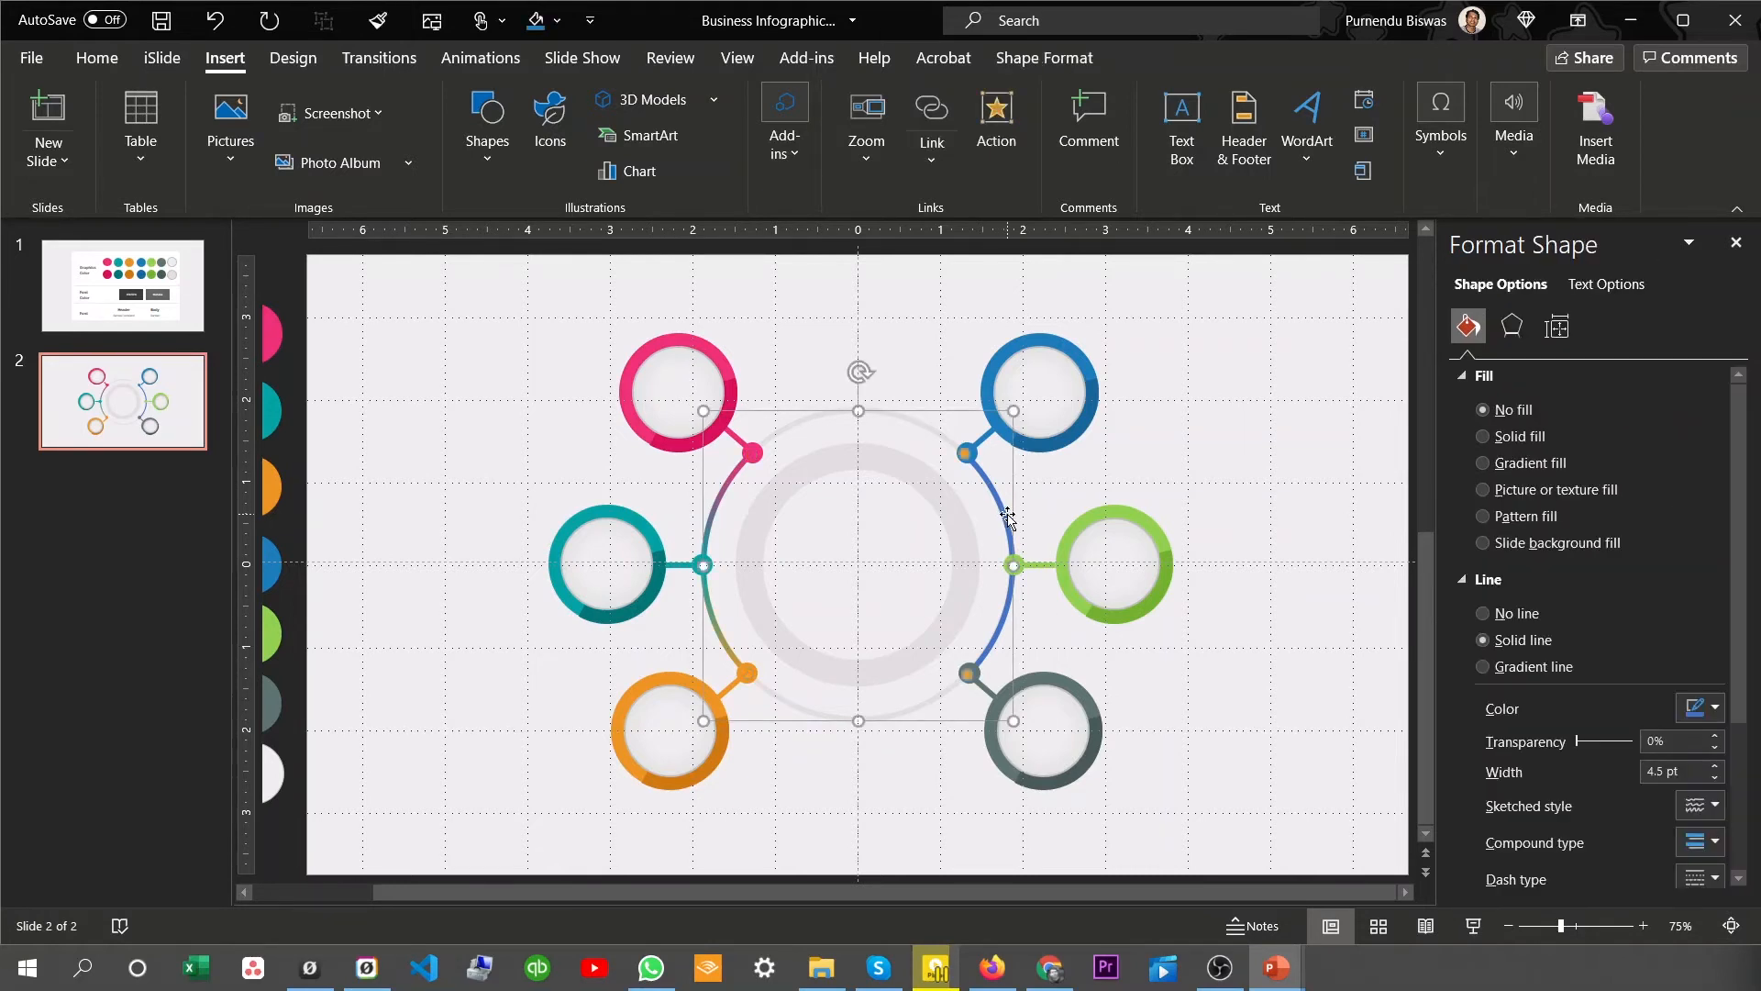
{"action": "scroll", "coordinate": [1498, 451], "scroll_direction": "down", "scroll_amount": 3}
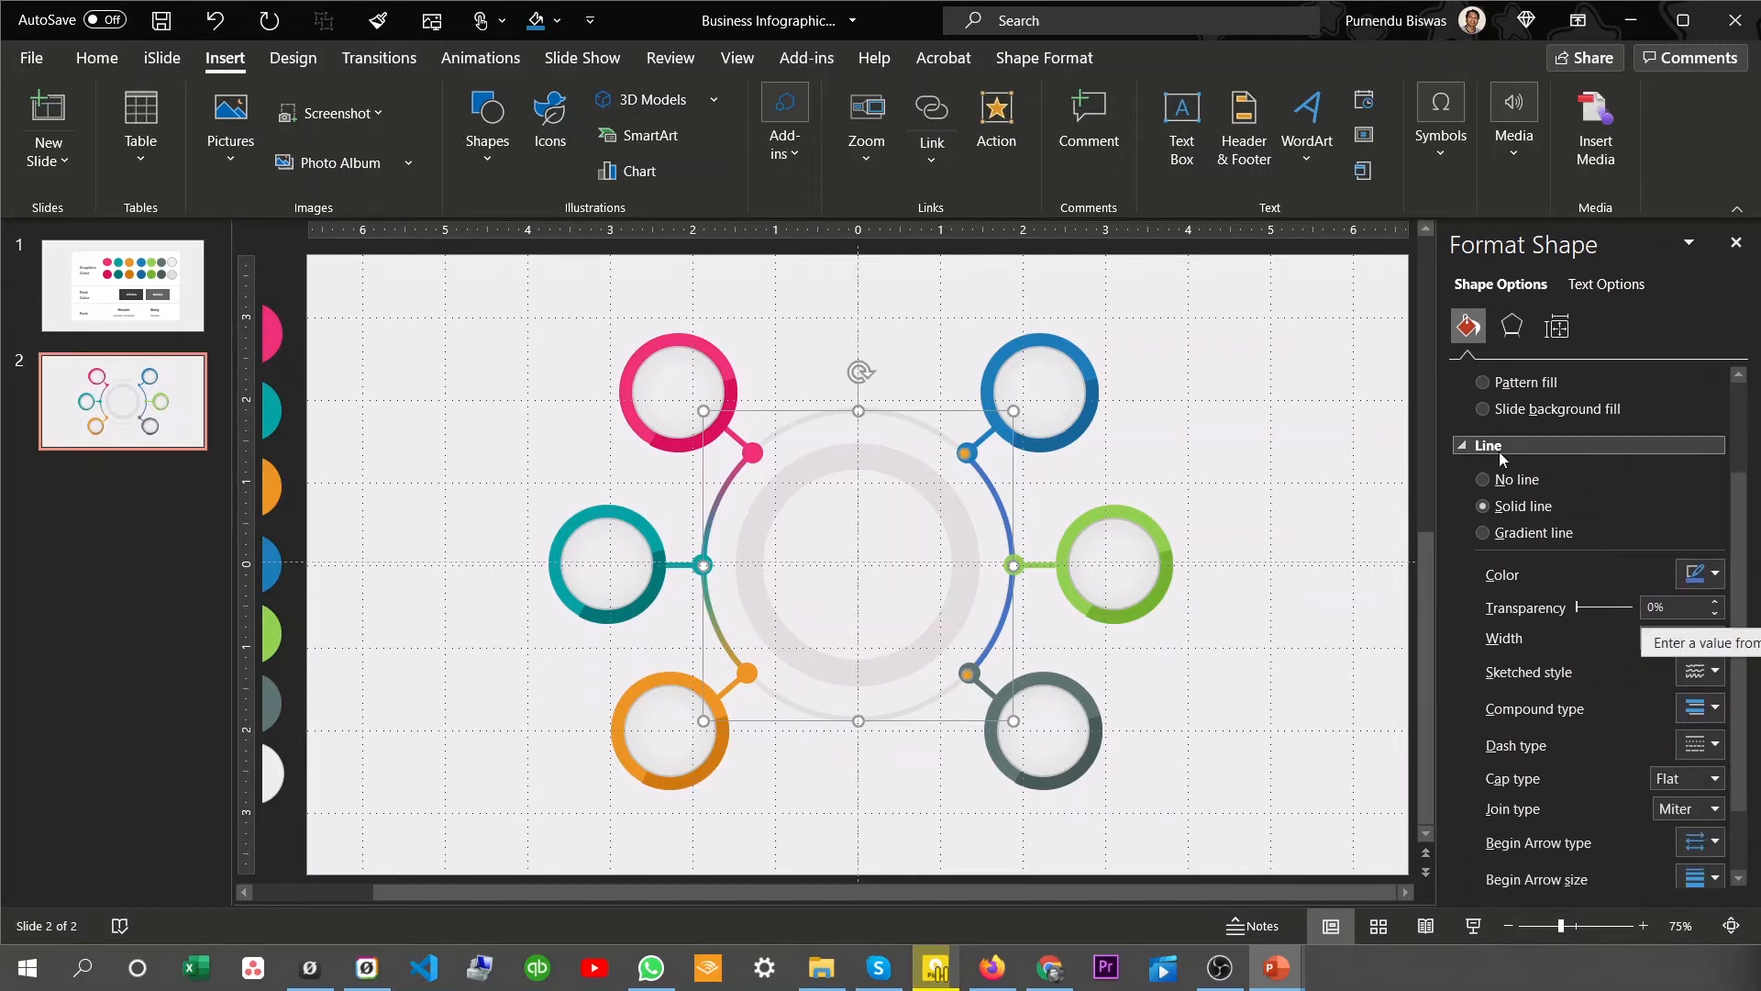
{"action": "left_click", "coordinate": [1483, 533]}
{"action": "scroll", "coordinate": [1614, 571], "scroll_direction": "down", "scroll_amount": 2}
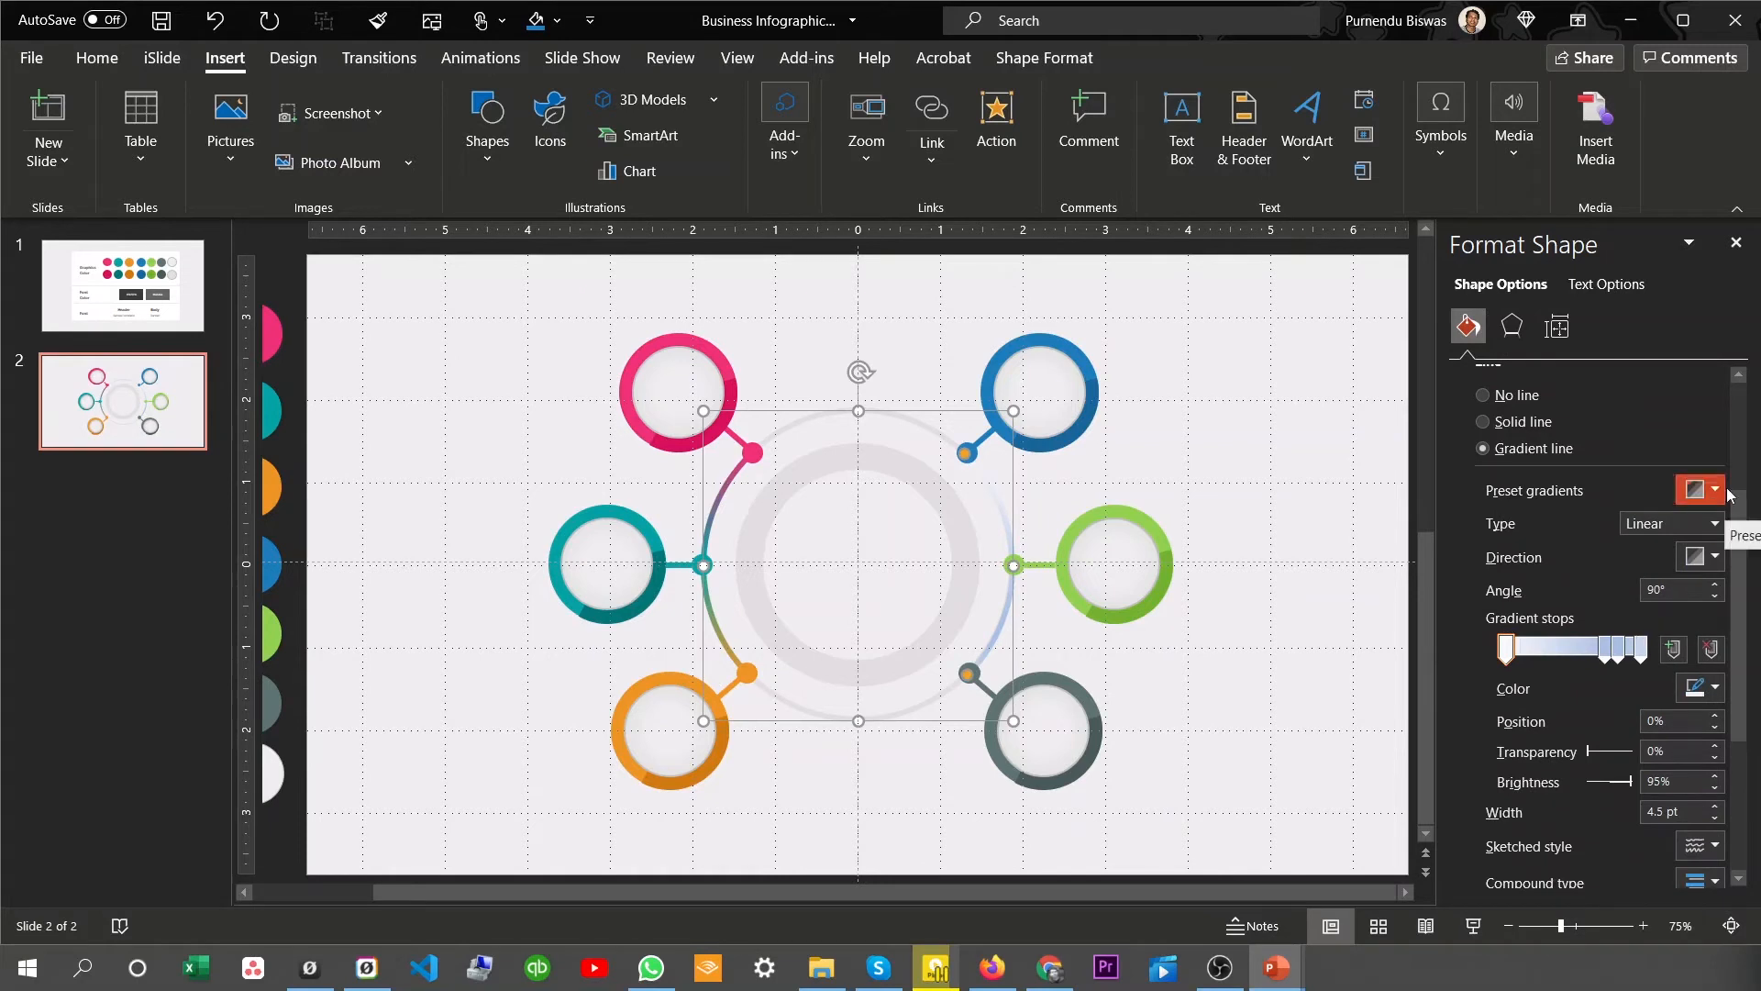
{"action": "left_click", "coordinate": [1505, 530]}
{"action": "left_click", "coordinate": [1665, 526]}
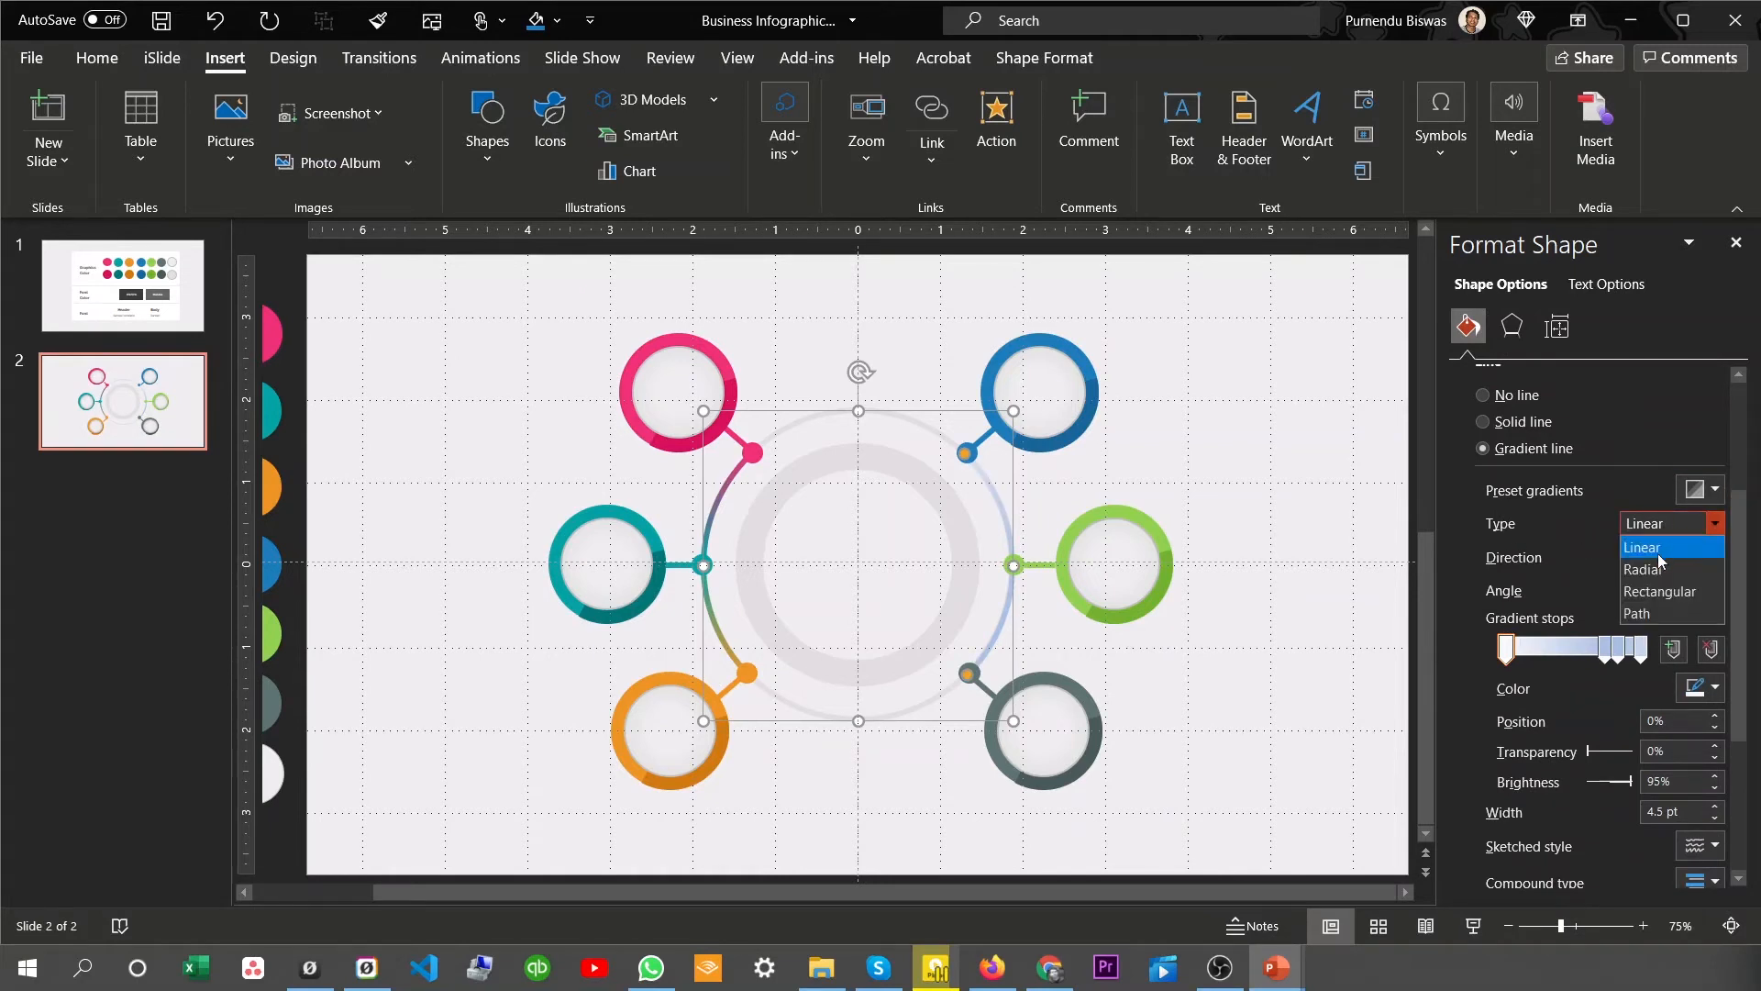
{"action": "left_click", "coordinate": [1658, 546]}
{"action": "left_click", "coordinate": [1707, 556]}
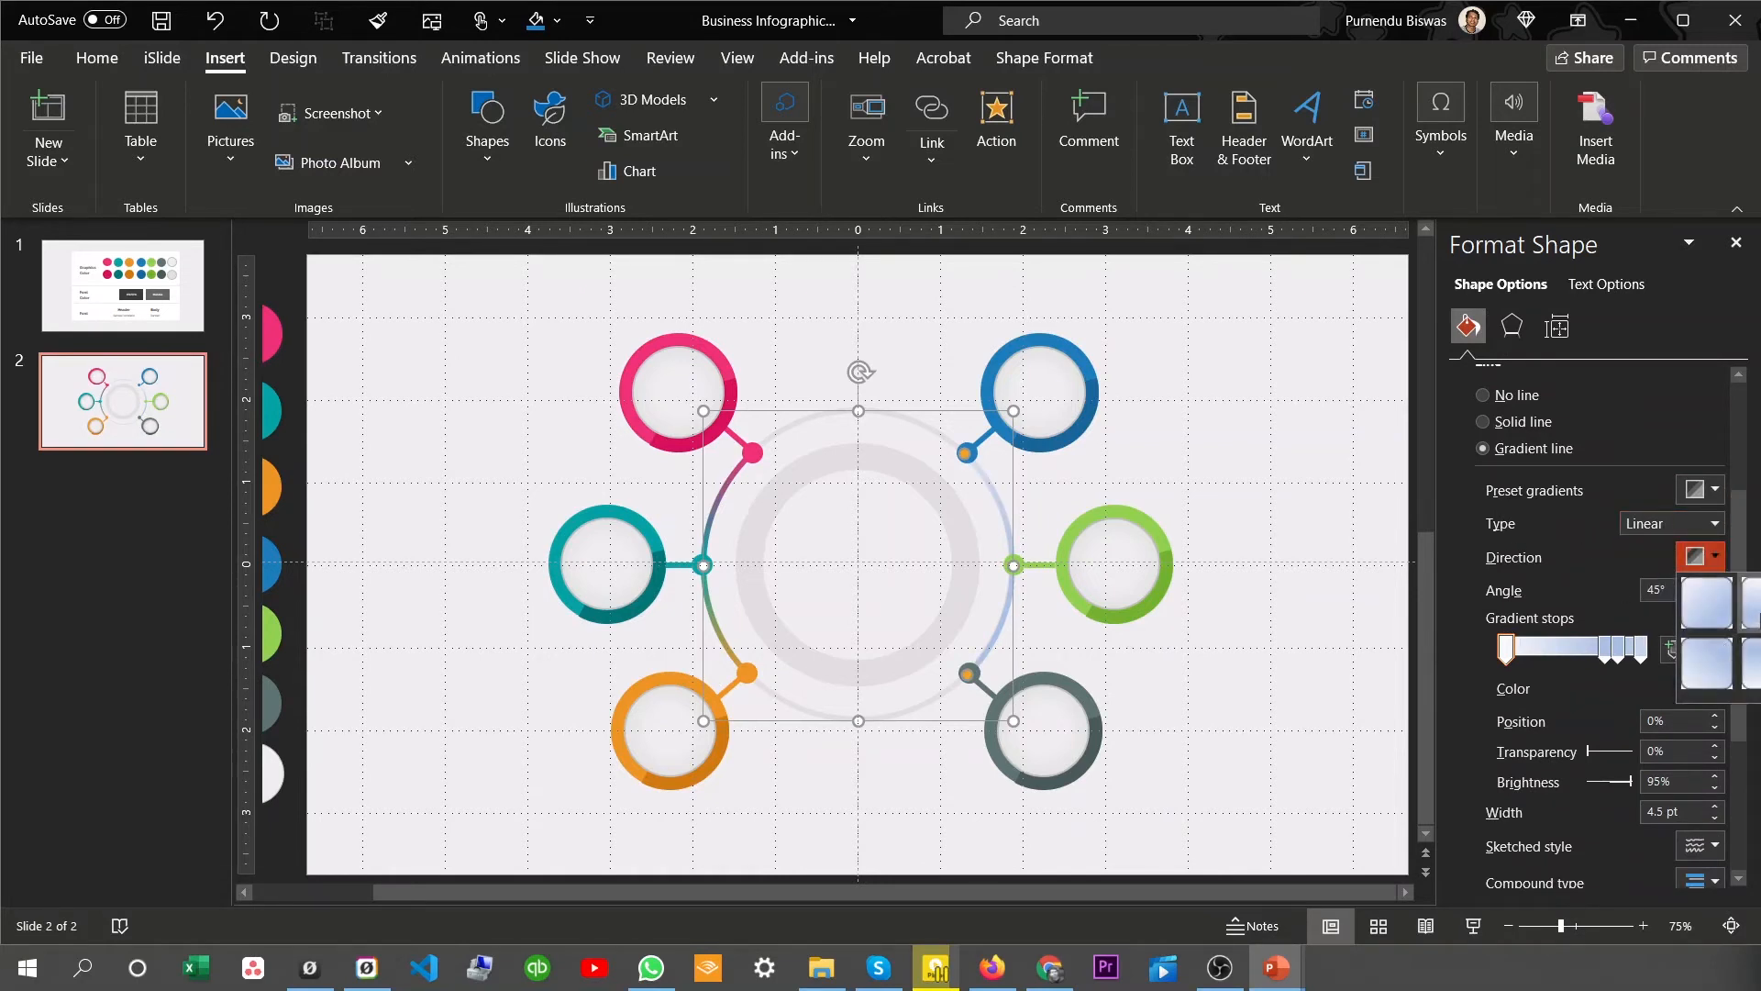
{"action": "left_click", "coordinate": [1747, 606]}
Remove the right arc's 83% gradient stop and set the remaining middle stop's position to 48%
{"action": "left_click", "coordinate": [1617, 656]}
{"action": "left_click", "coordinate": [1605, 649]}
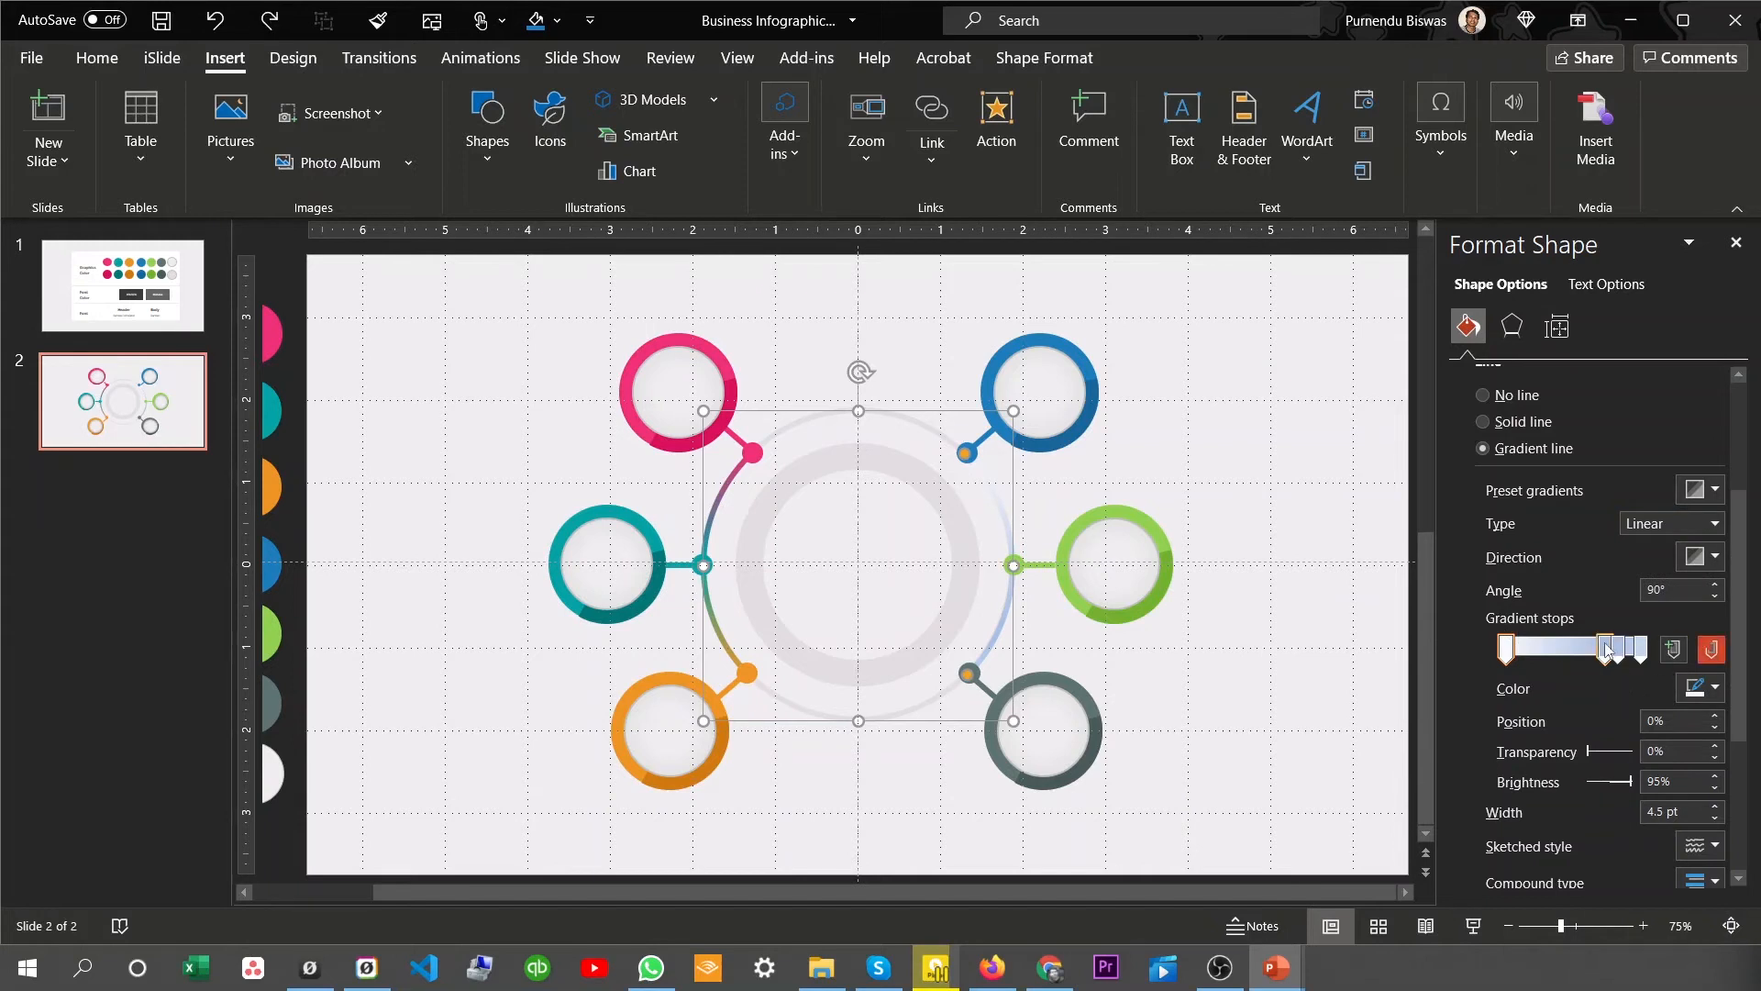
{"action": "left_click", "coordinate": [1605, 653]}
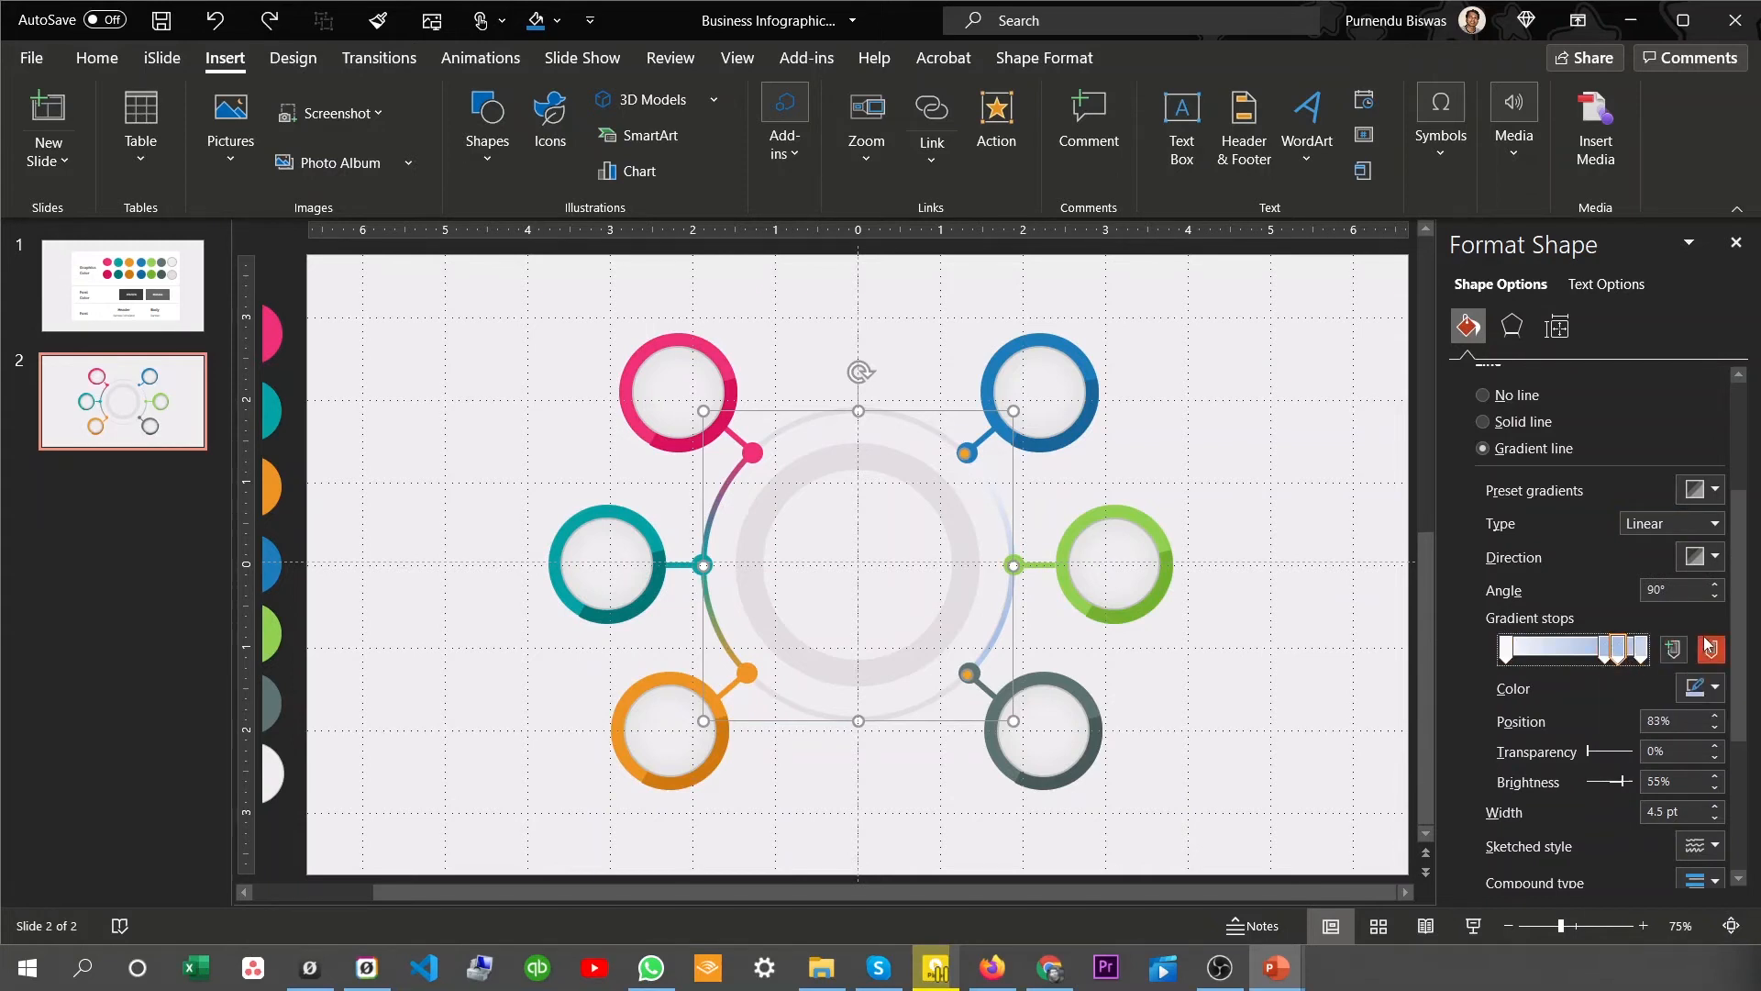
{"action": "left_click_drag", "start_coordinate": [1606, 654], "coordinate": [1587, 653]}
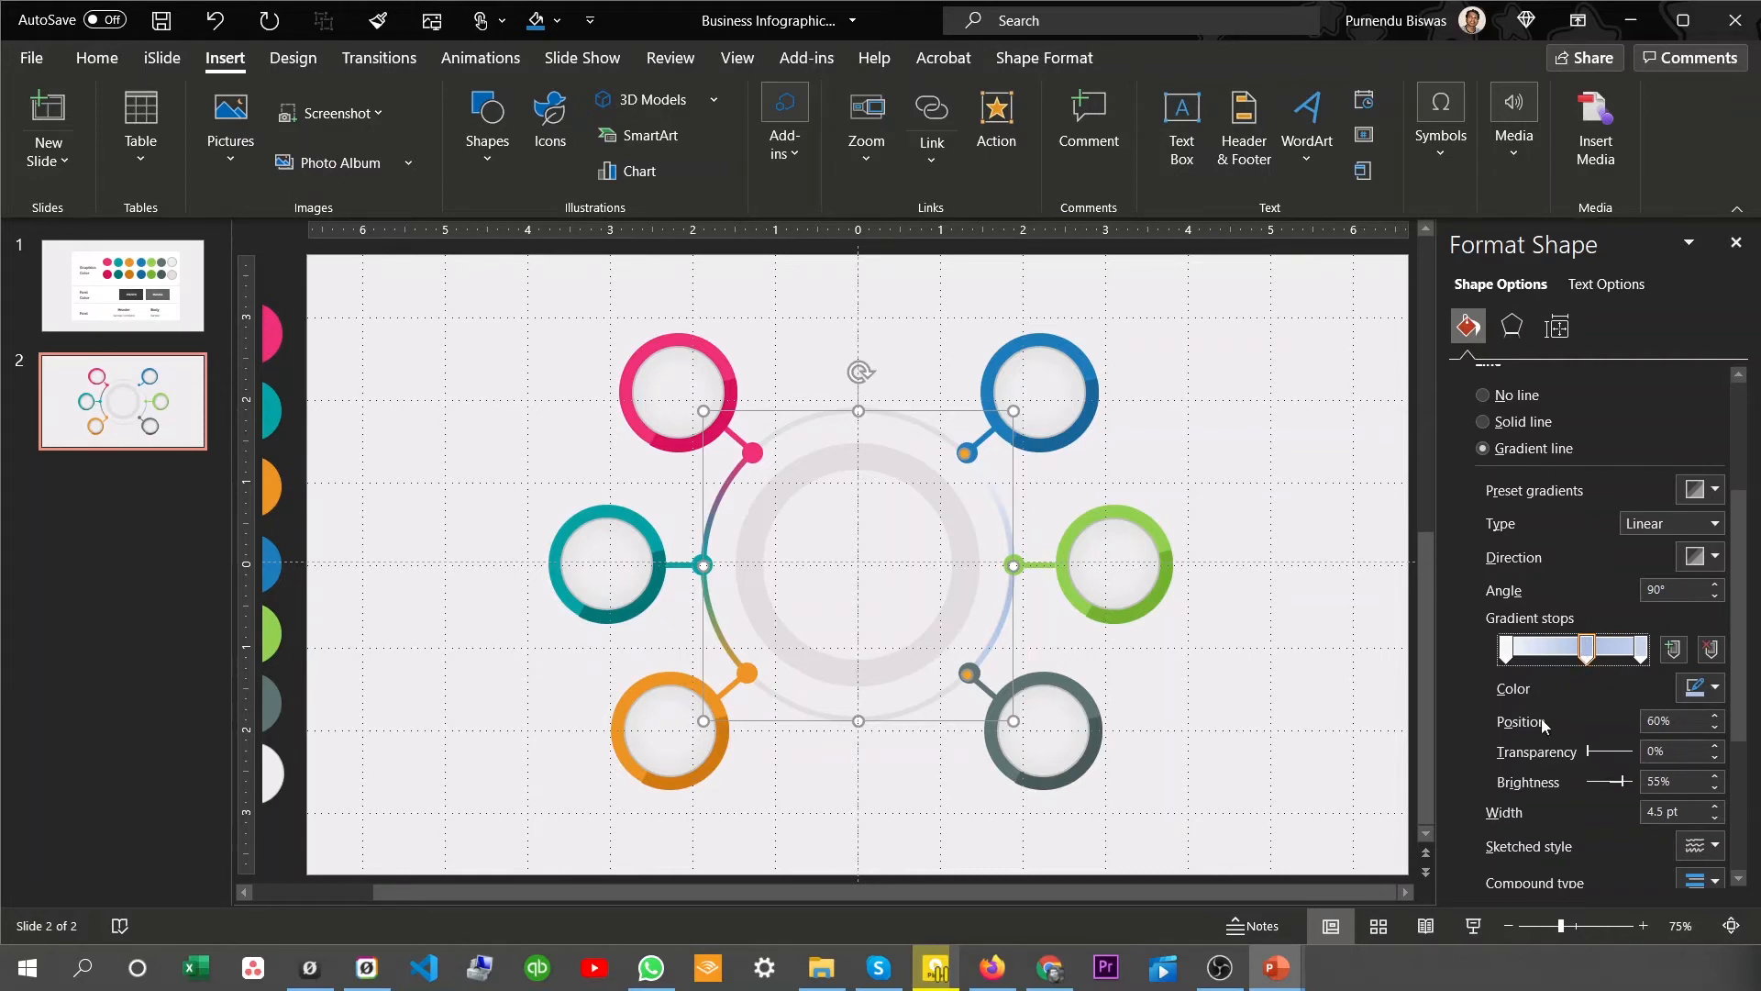
{"action": "left_click_drag", "start_coordinate": [1666, 723], "coordinate": [1622, 725]}
{"action": "type", "text": "48"}
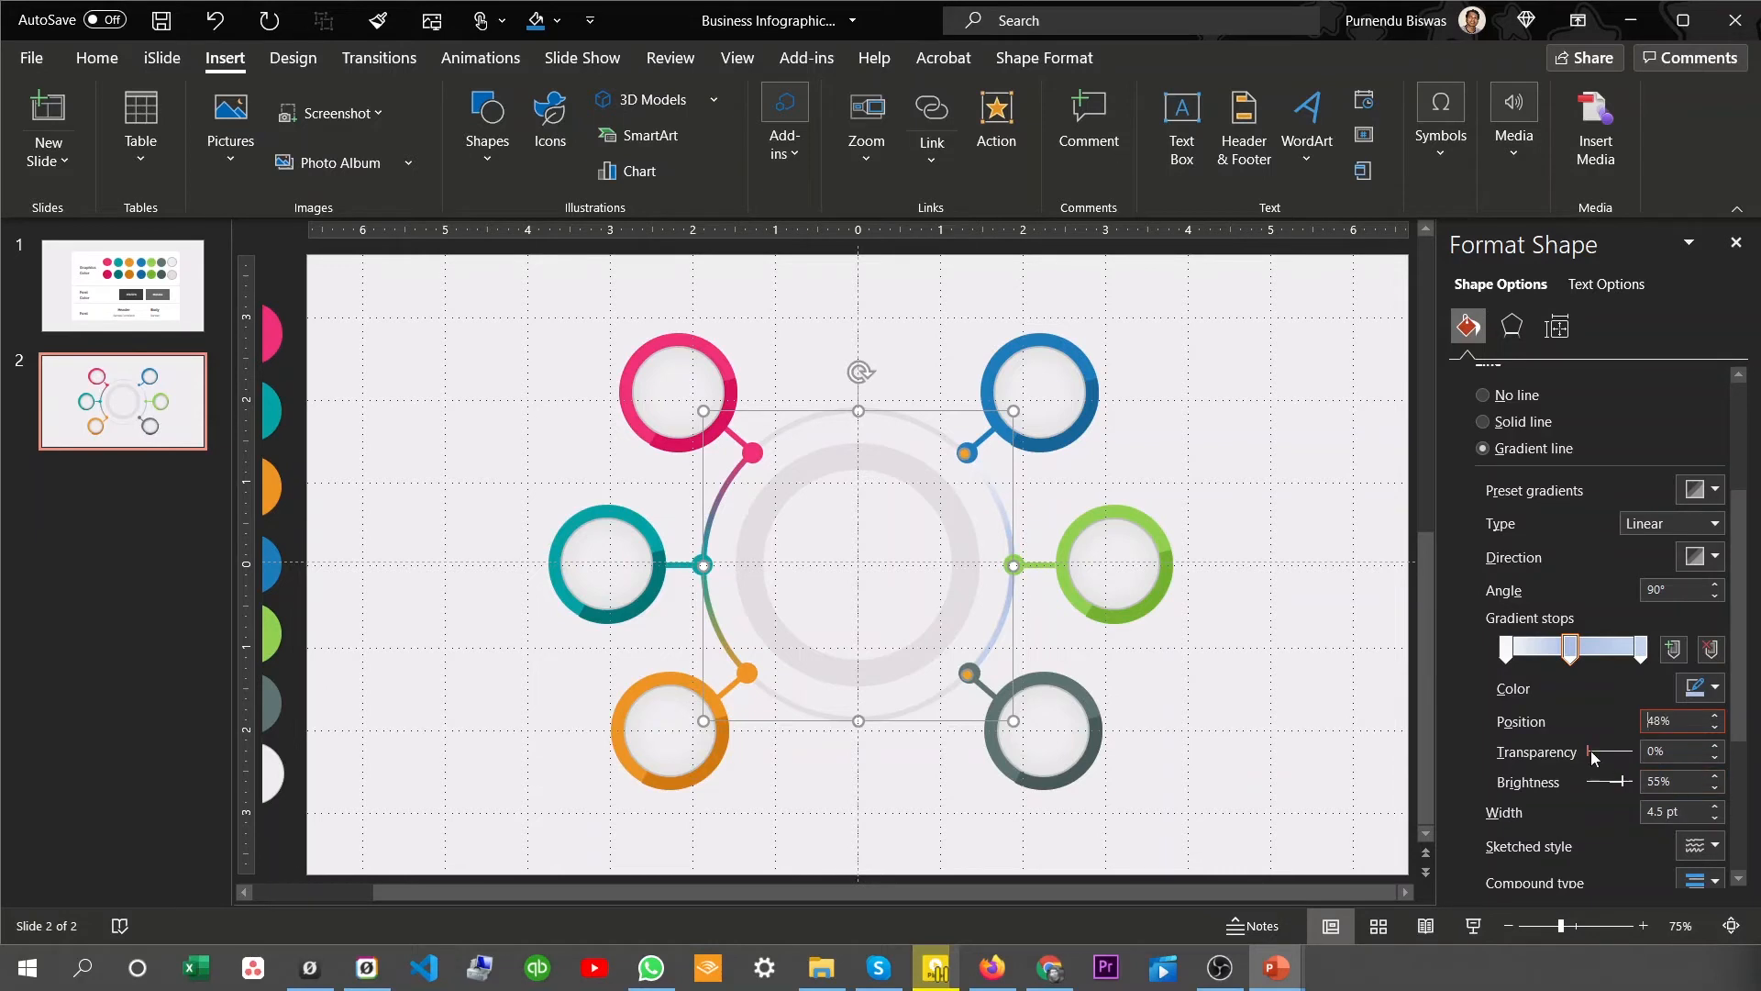
Colour the right arc's first gradient stop with light blue sampled from the upper-right ring
{"action": "left_click", "coordinate": [1506, 649]}
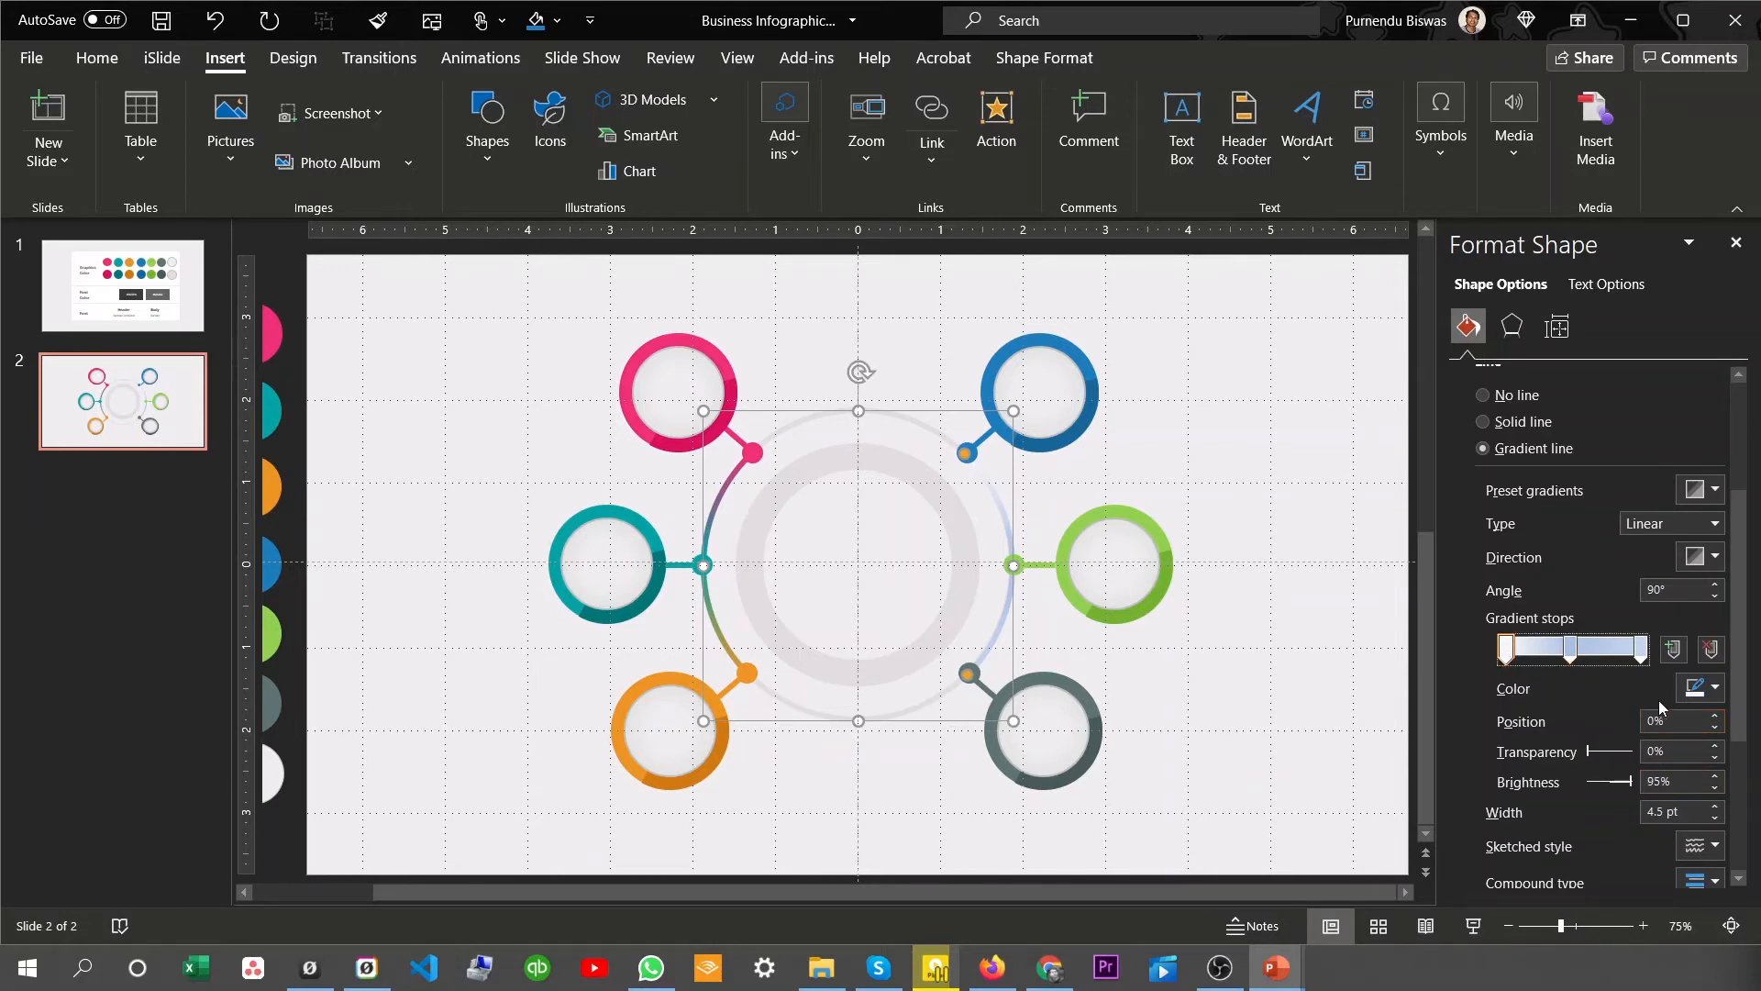
{"action": "left_click", "coordinate": [1714, 689]}
{"action": "left_click", "coordinate": [1726, 660]}
{"action": "left_click", "coordinate": [1048, 335]}
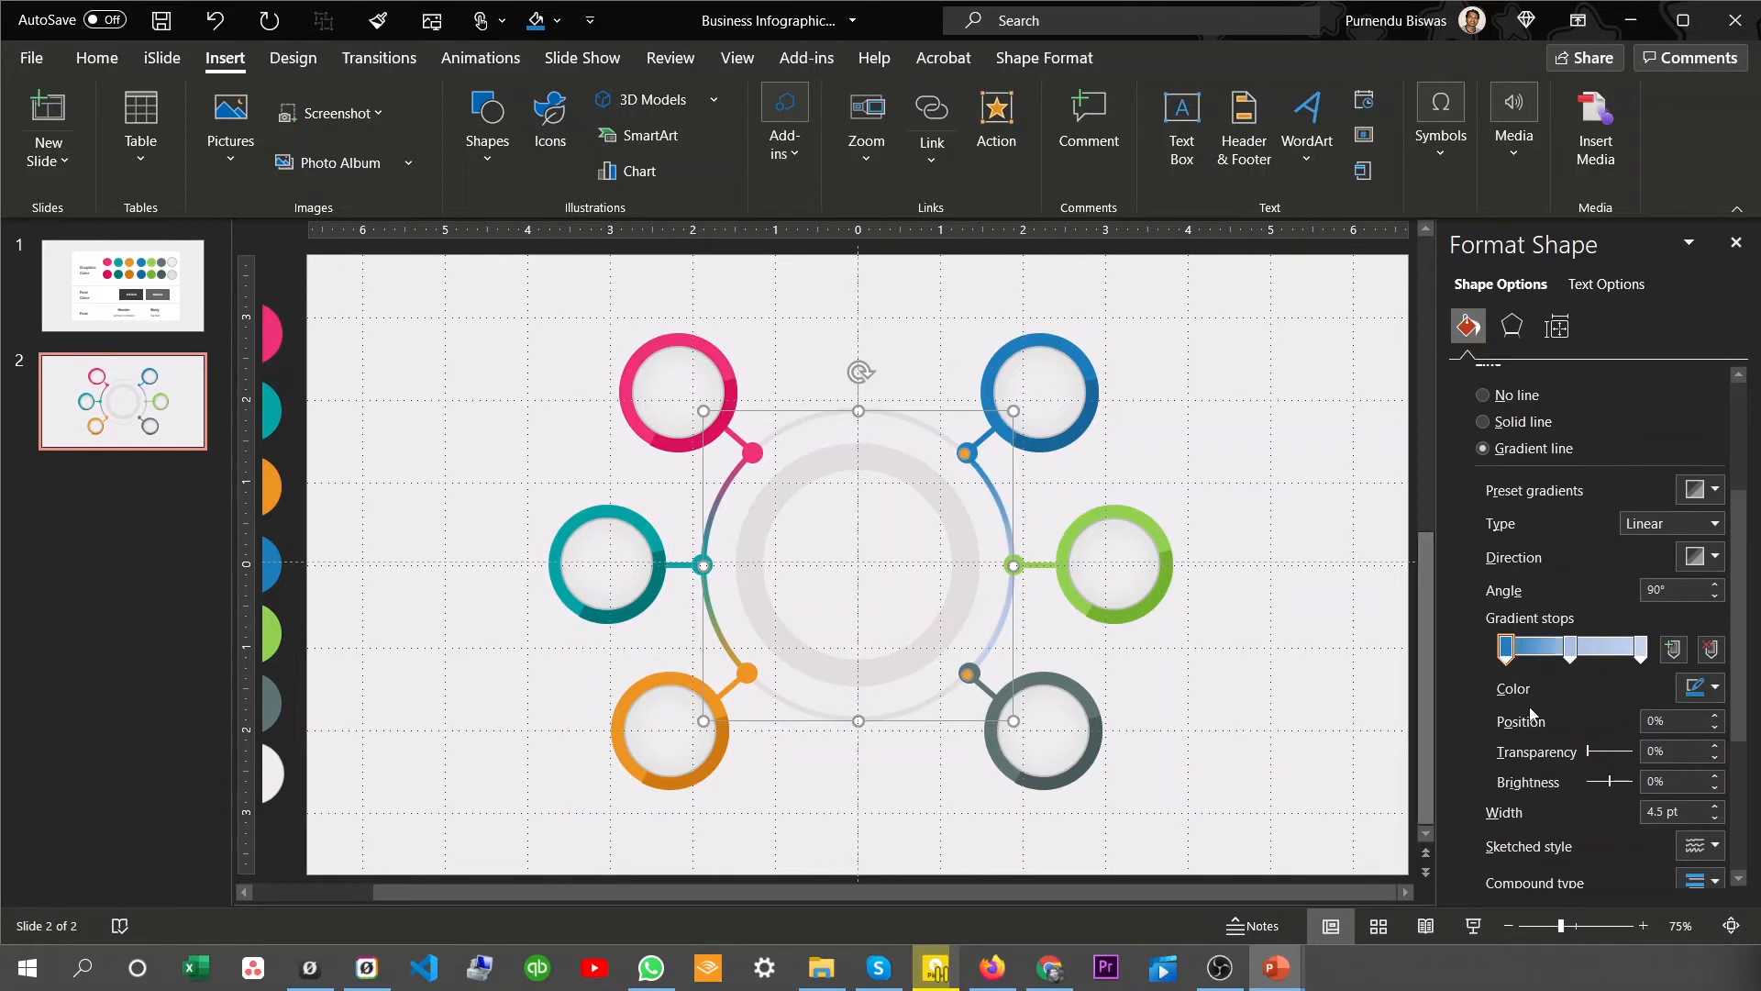
Colour the right arc's middle gradient stop with light green sampled from the middle-right ring
{"action": "left_click", "coordinate": [1570, 648]}
{"action": "left_click", "coordinate": [1711, 689]}
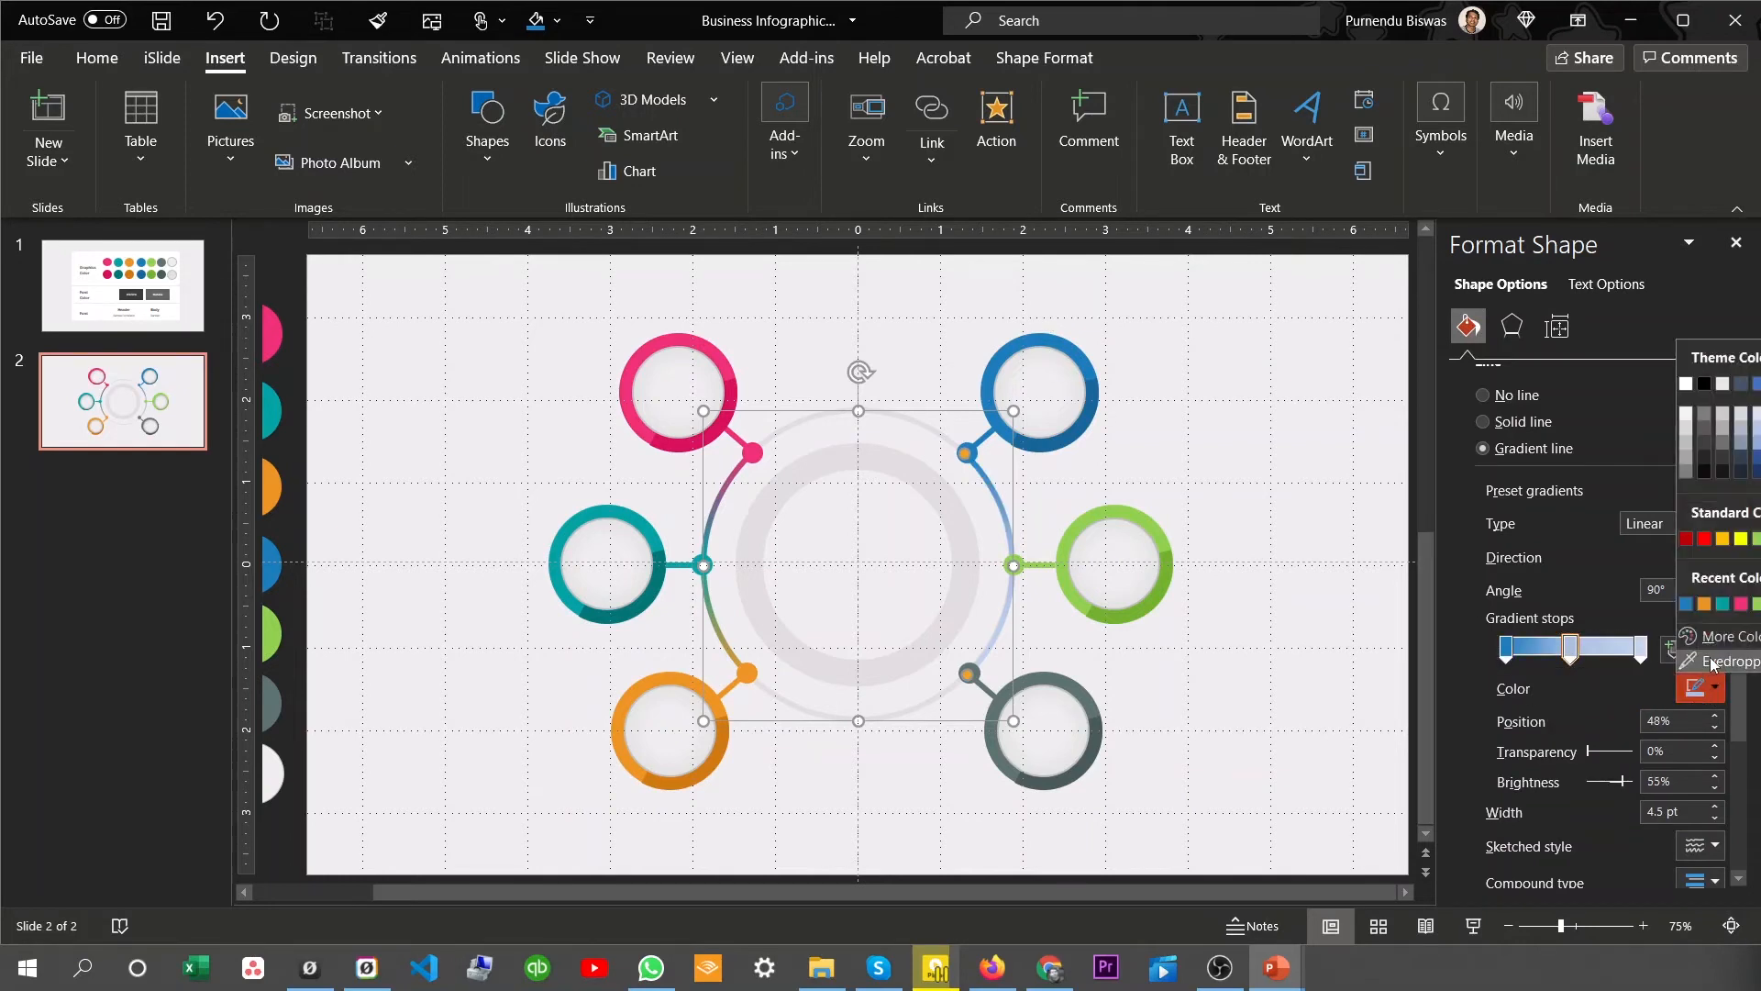
{"action": "left_click", "coordinate": [1727, 660]}
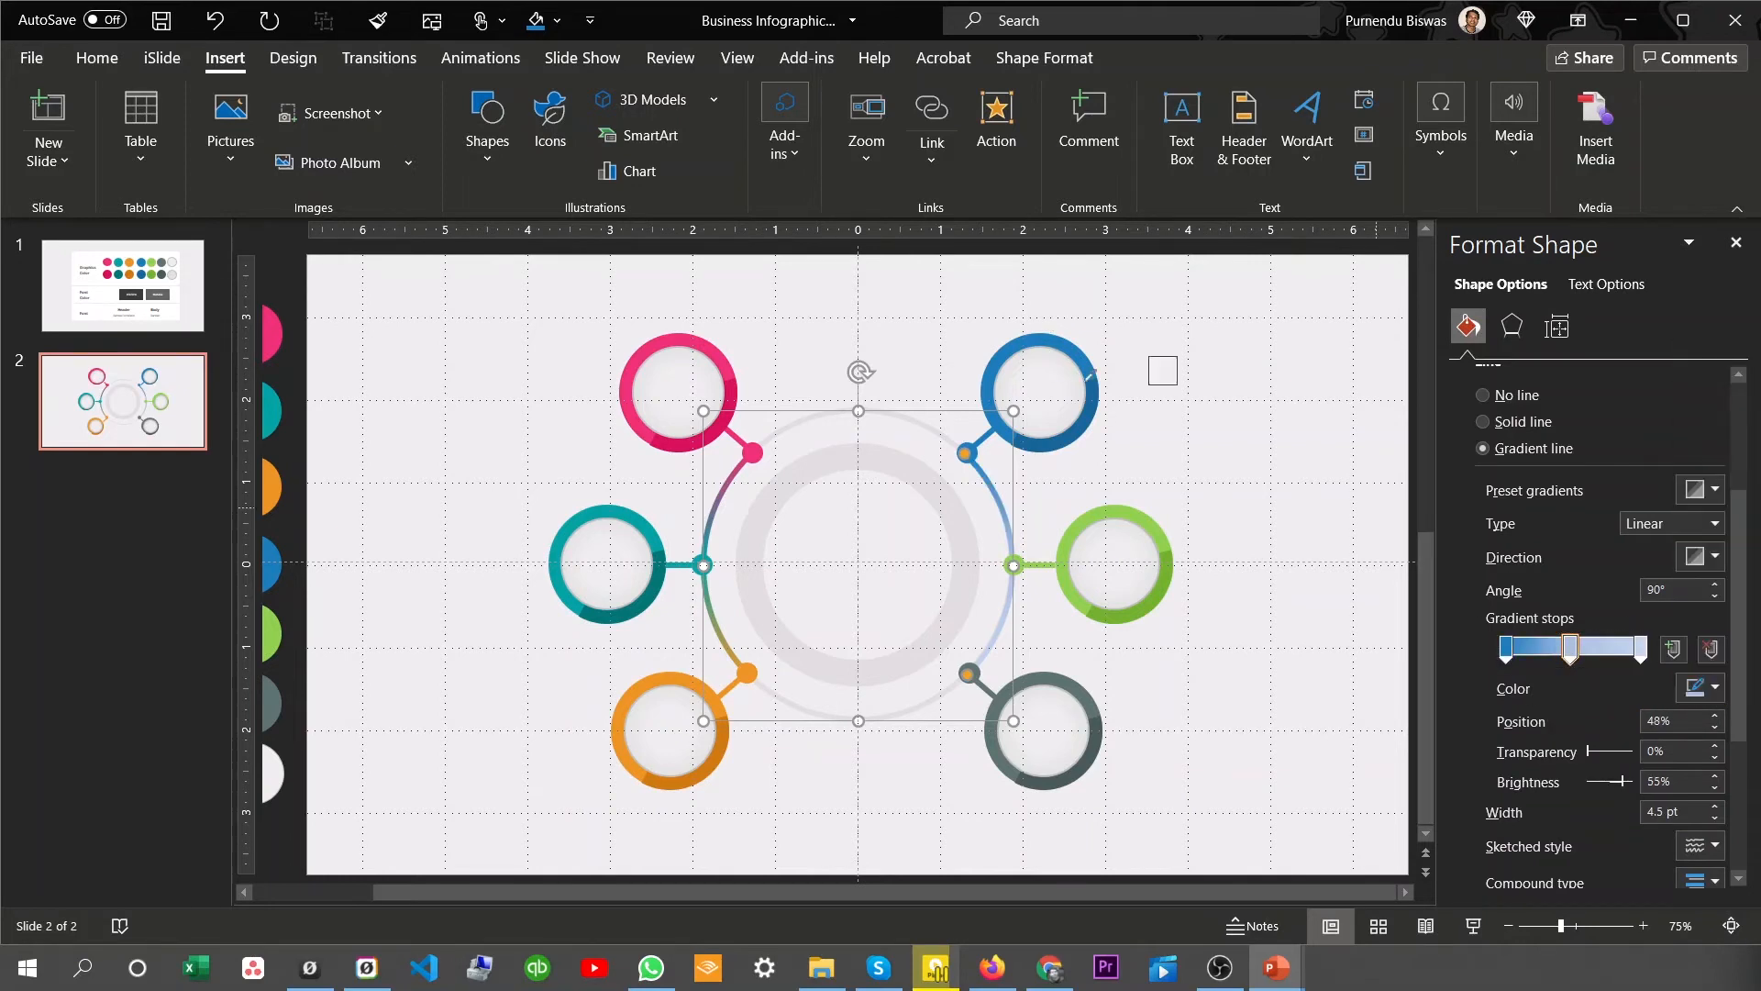
{"action": "left_click", "coordinate": [1139, 506]}
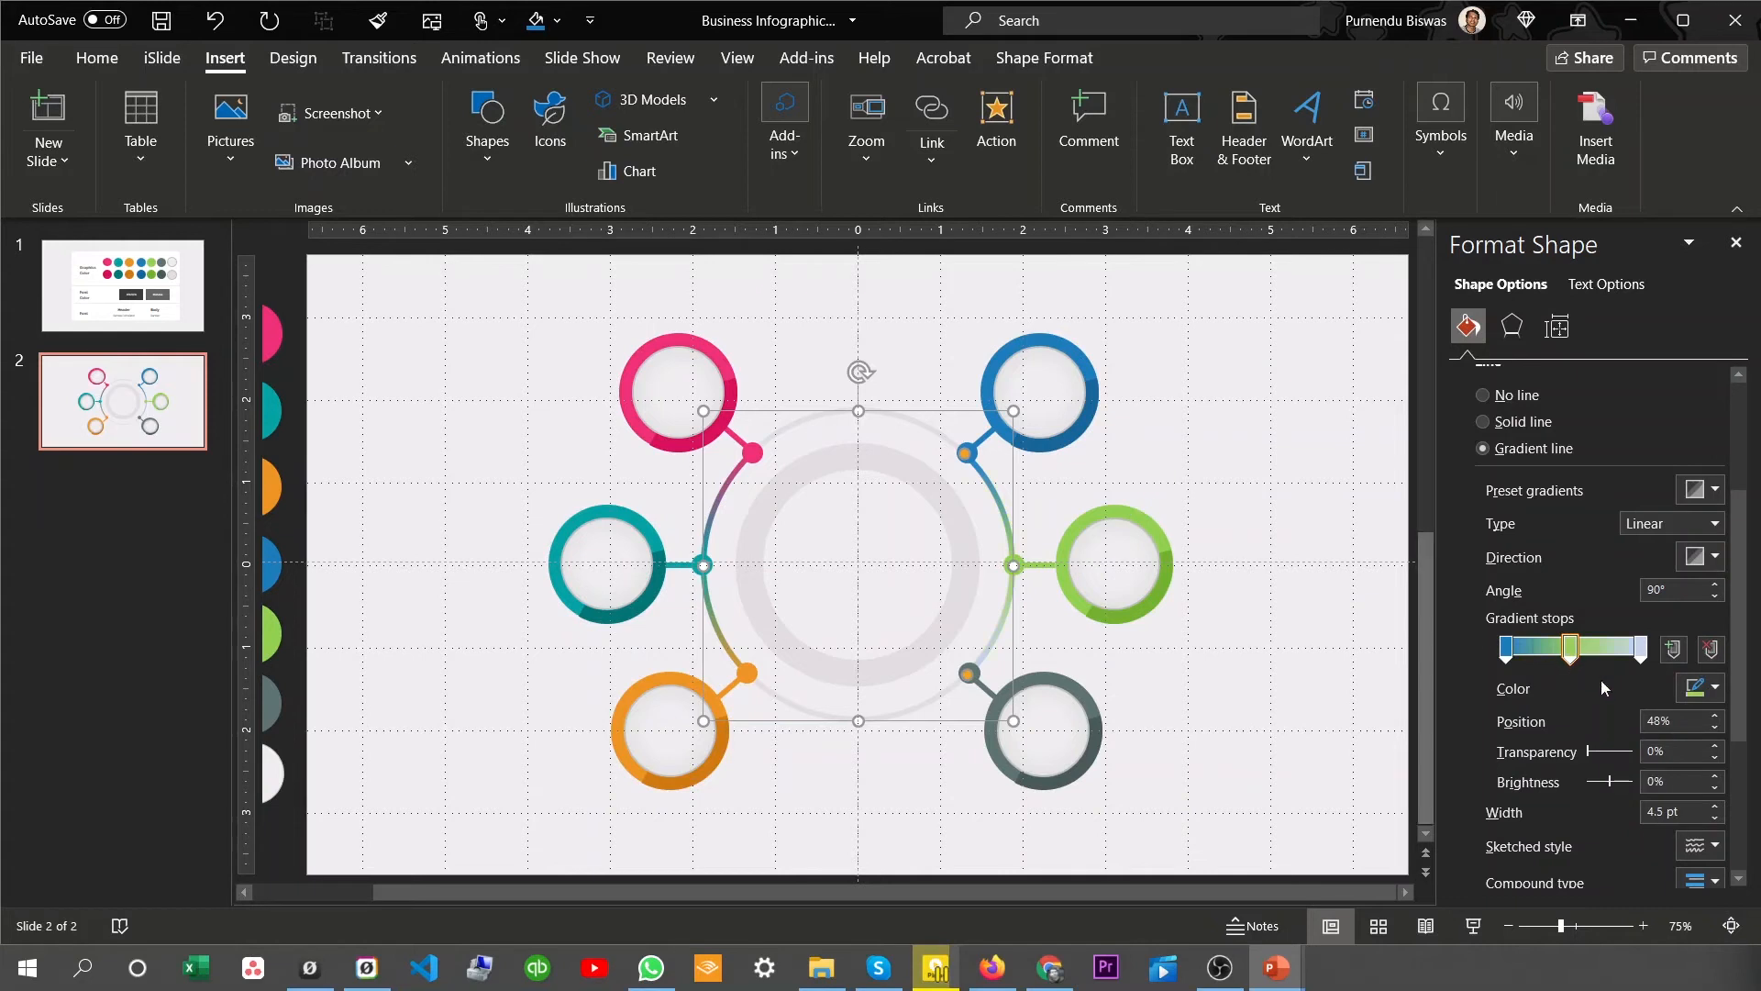
Colour the right arc's last gradient stop with slate grey sampled from the lower-right ring and set its position to 95%
{"action": "left_click", "coordinate": [1641, 649]}
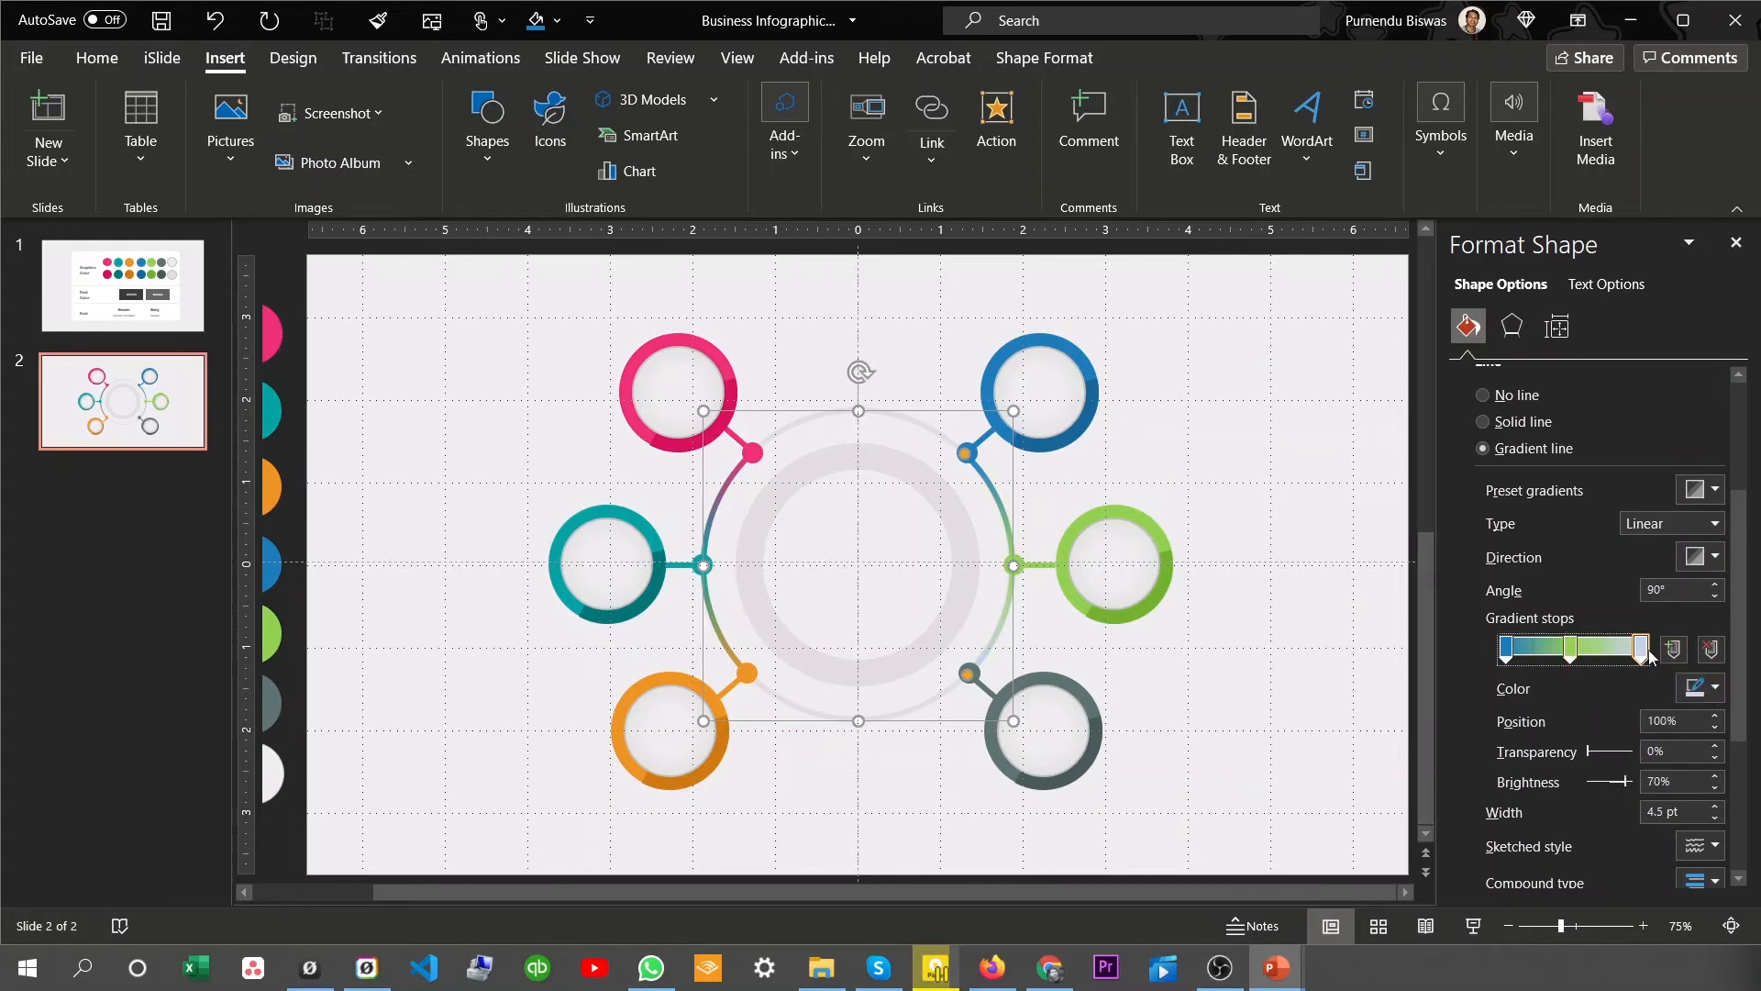
{"action": "left_click", "coordinate": [1704, 688]}
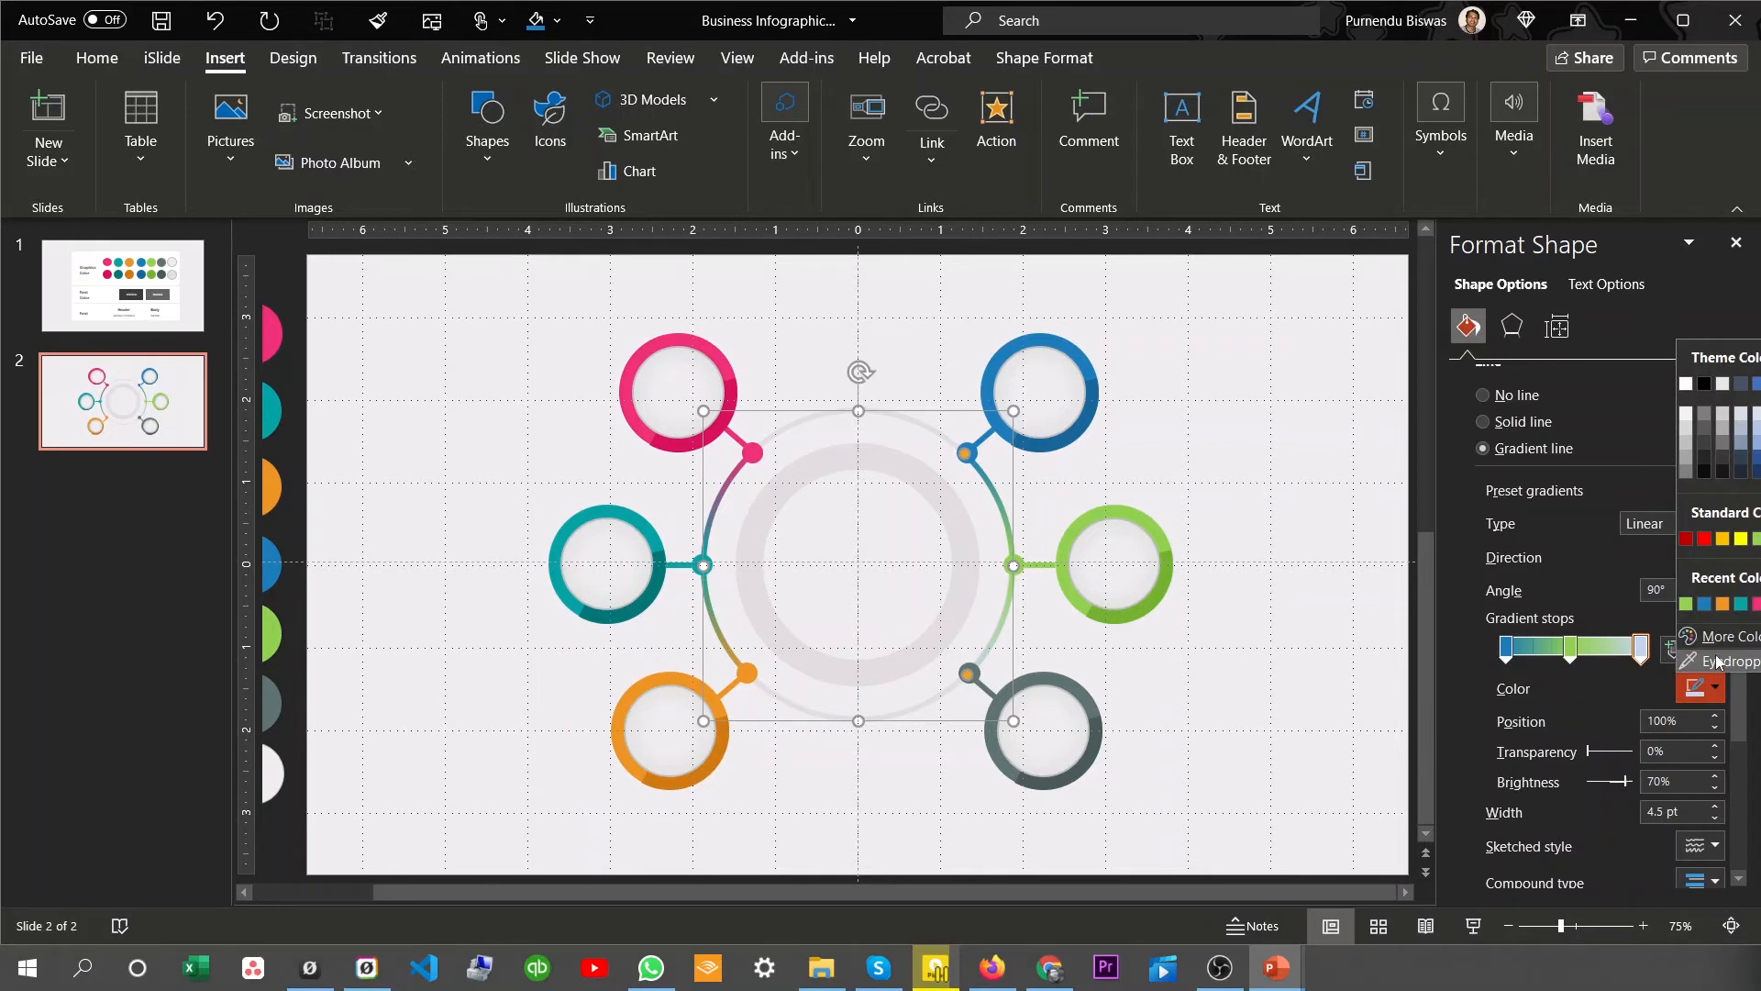
{"action": "left_click", "coordinate": [1718, 660]}
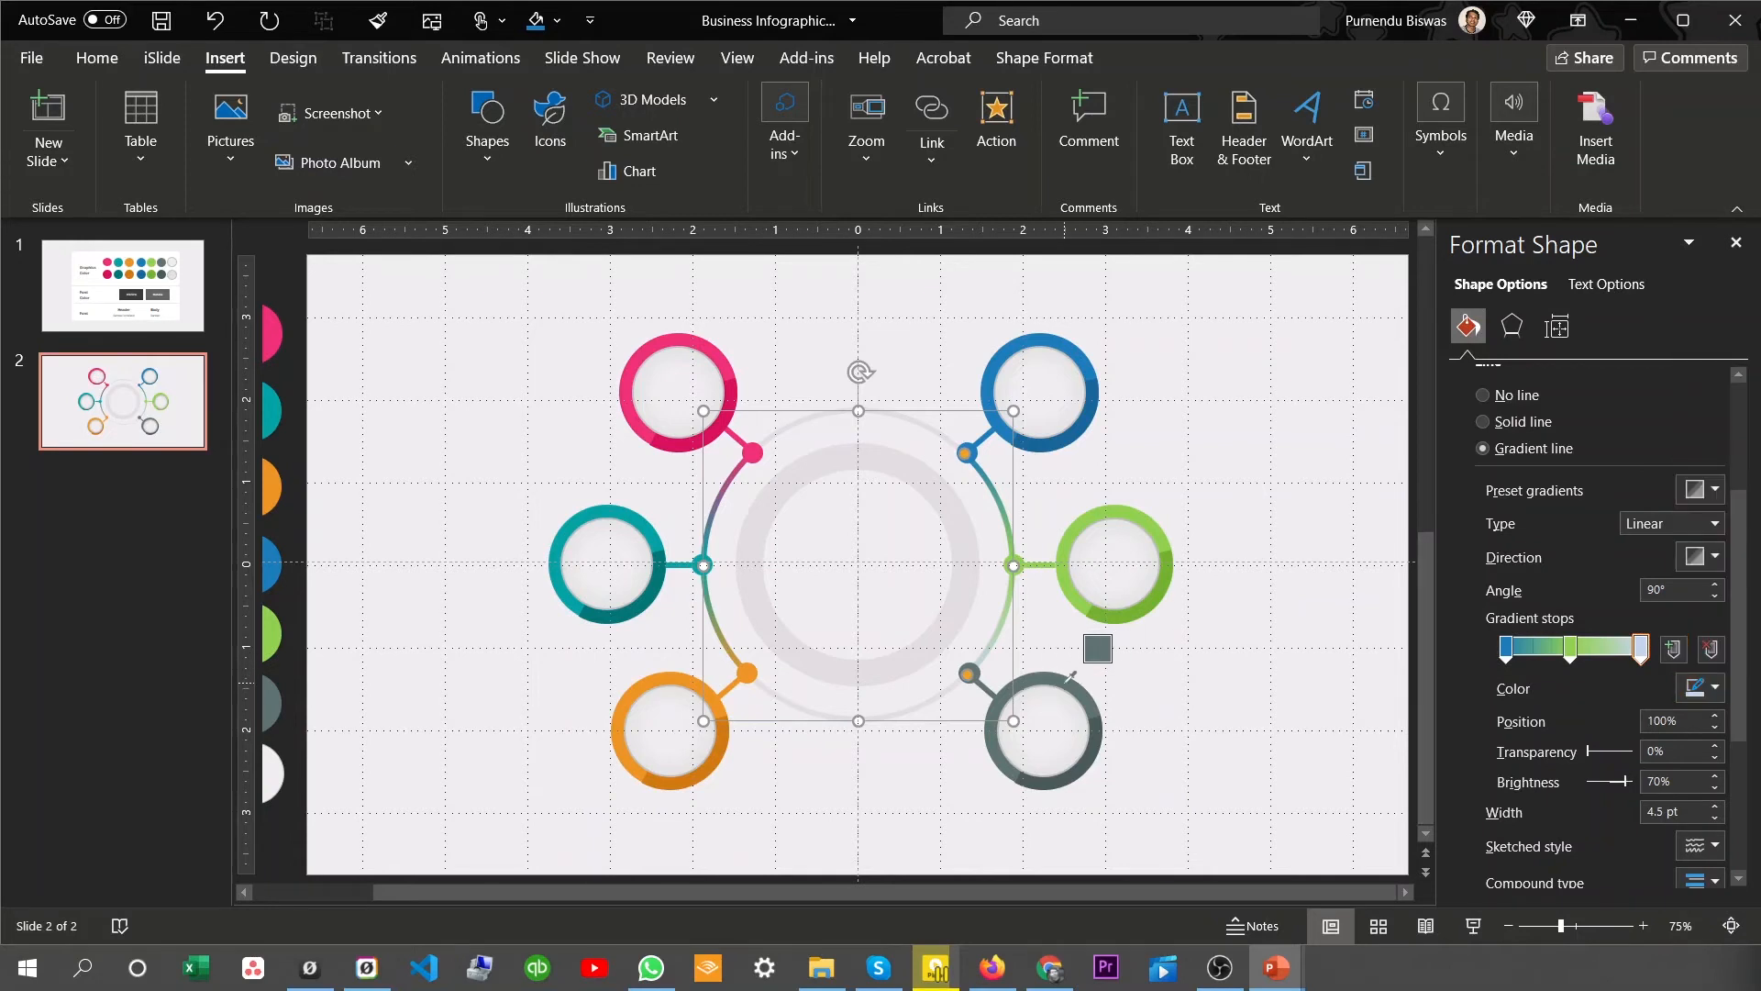
{"action": "left_click", "coordinate": [1068, 680]}
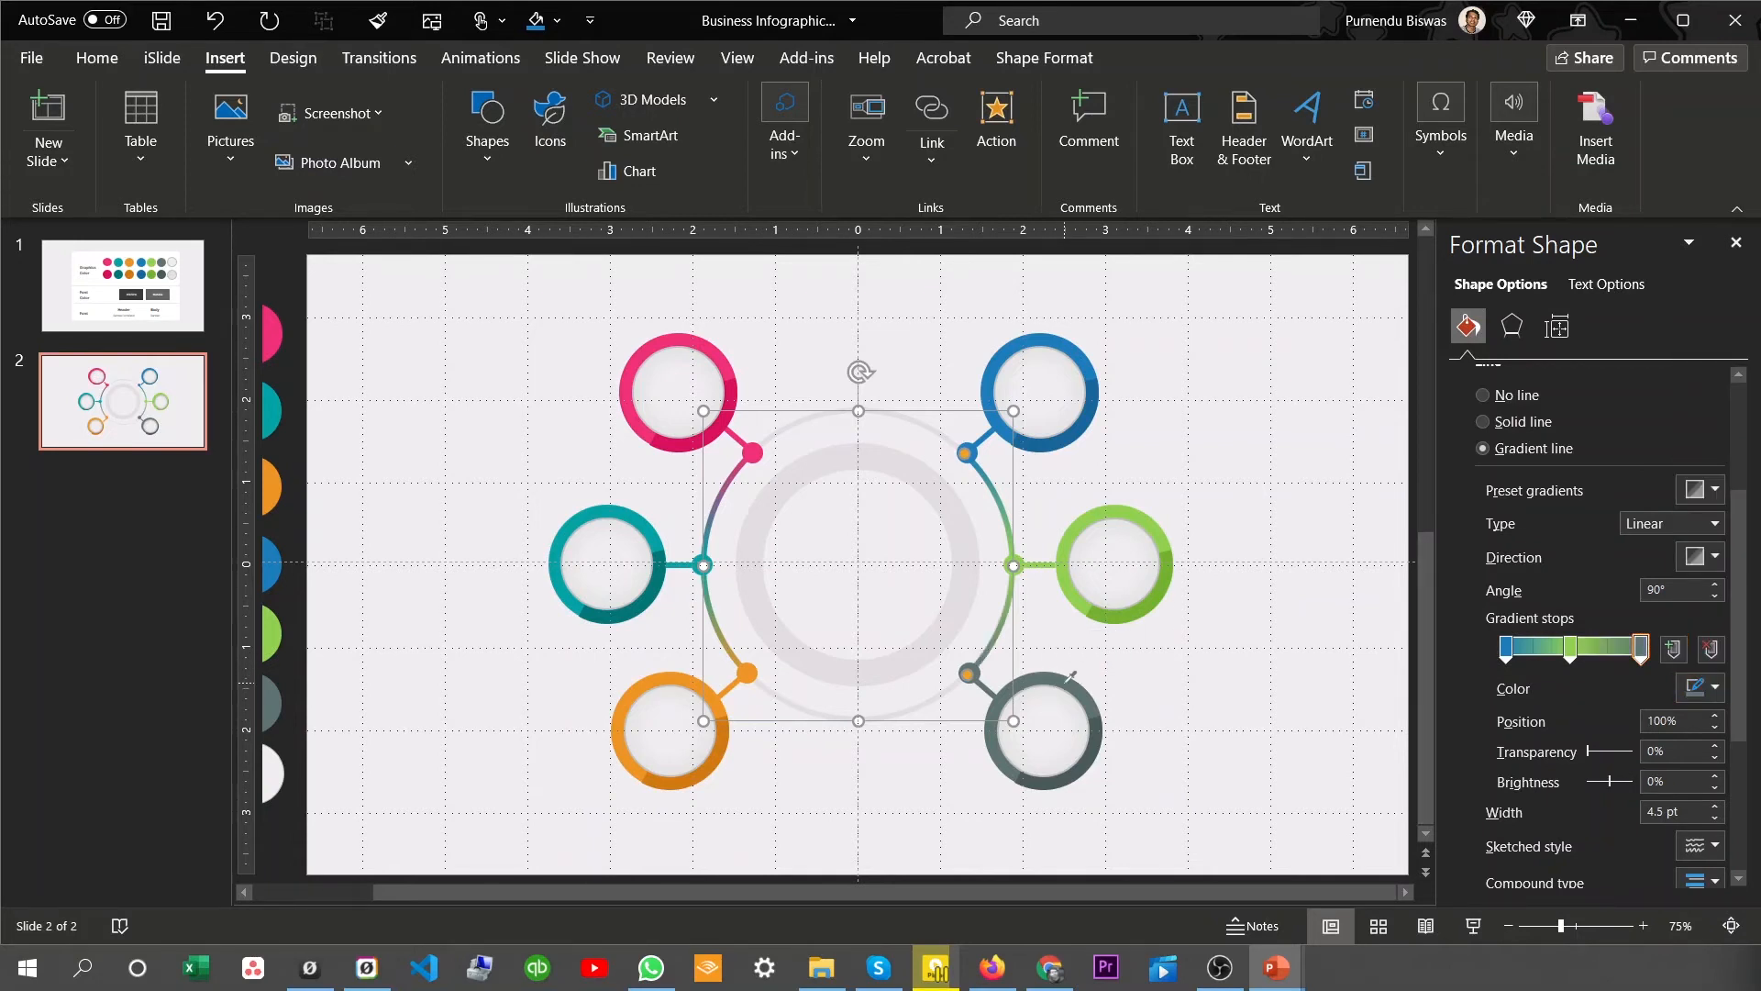
{"action": "left_click_drag", "start_coordinate": [1641, 648], "coordinate": [1636, 648]}
{"action": "left_click_drag", "start_coordinate": [1679, 716], "coordinate": [1623, 724]}
{"action": "type", "text": "95"}
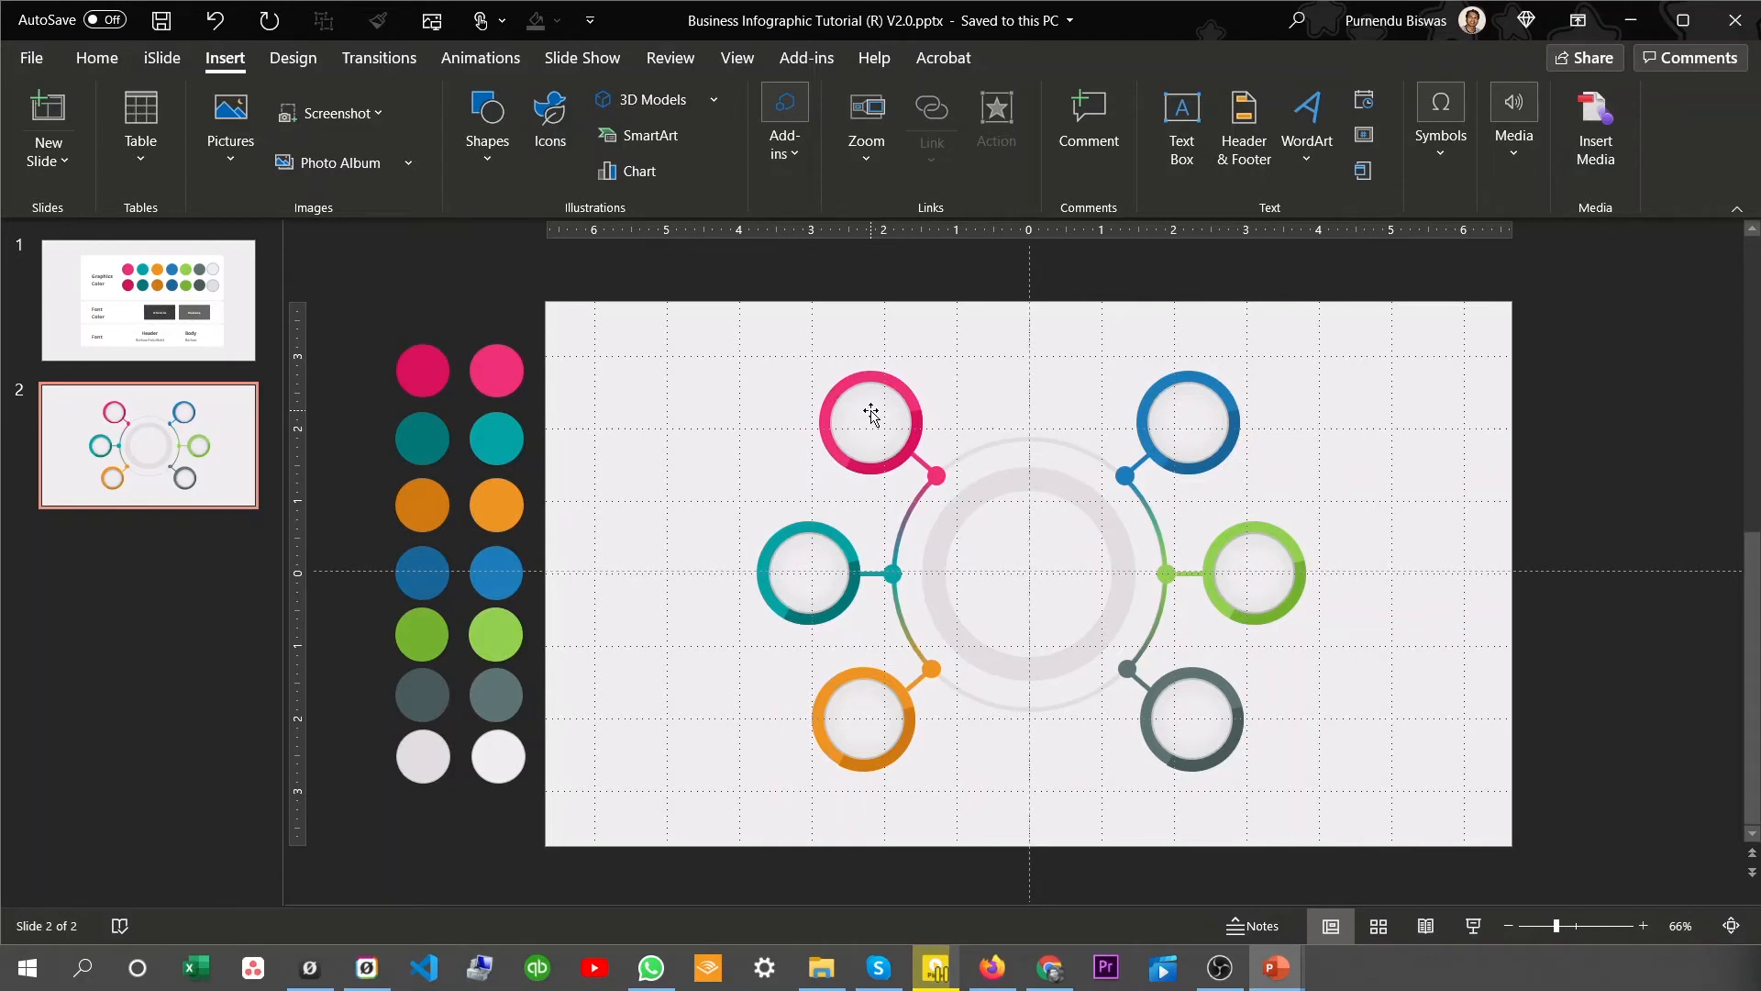
Give the inner circles of all six rings a shadow with 70% transparency, 60 pt blur and 20 pt distance
{"action": "left_click", "coordinate": [872, 415]}
{"action": "left_click", "coordinate": [1192, 415], "text": "shift"}
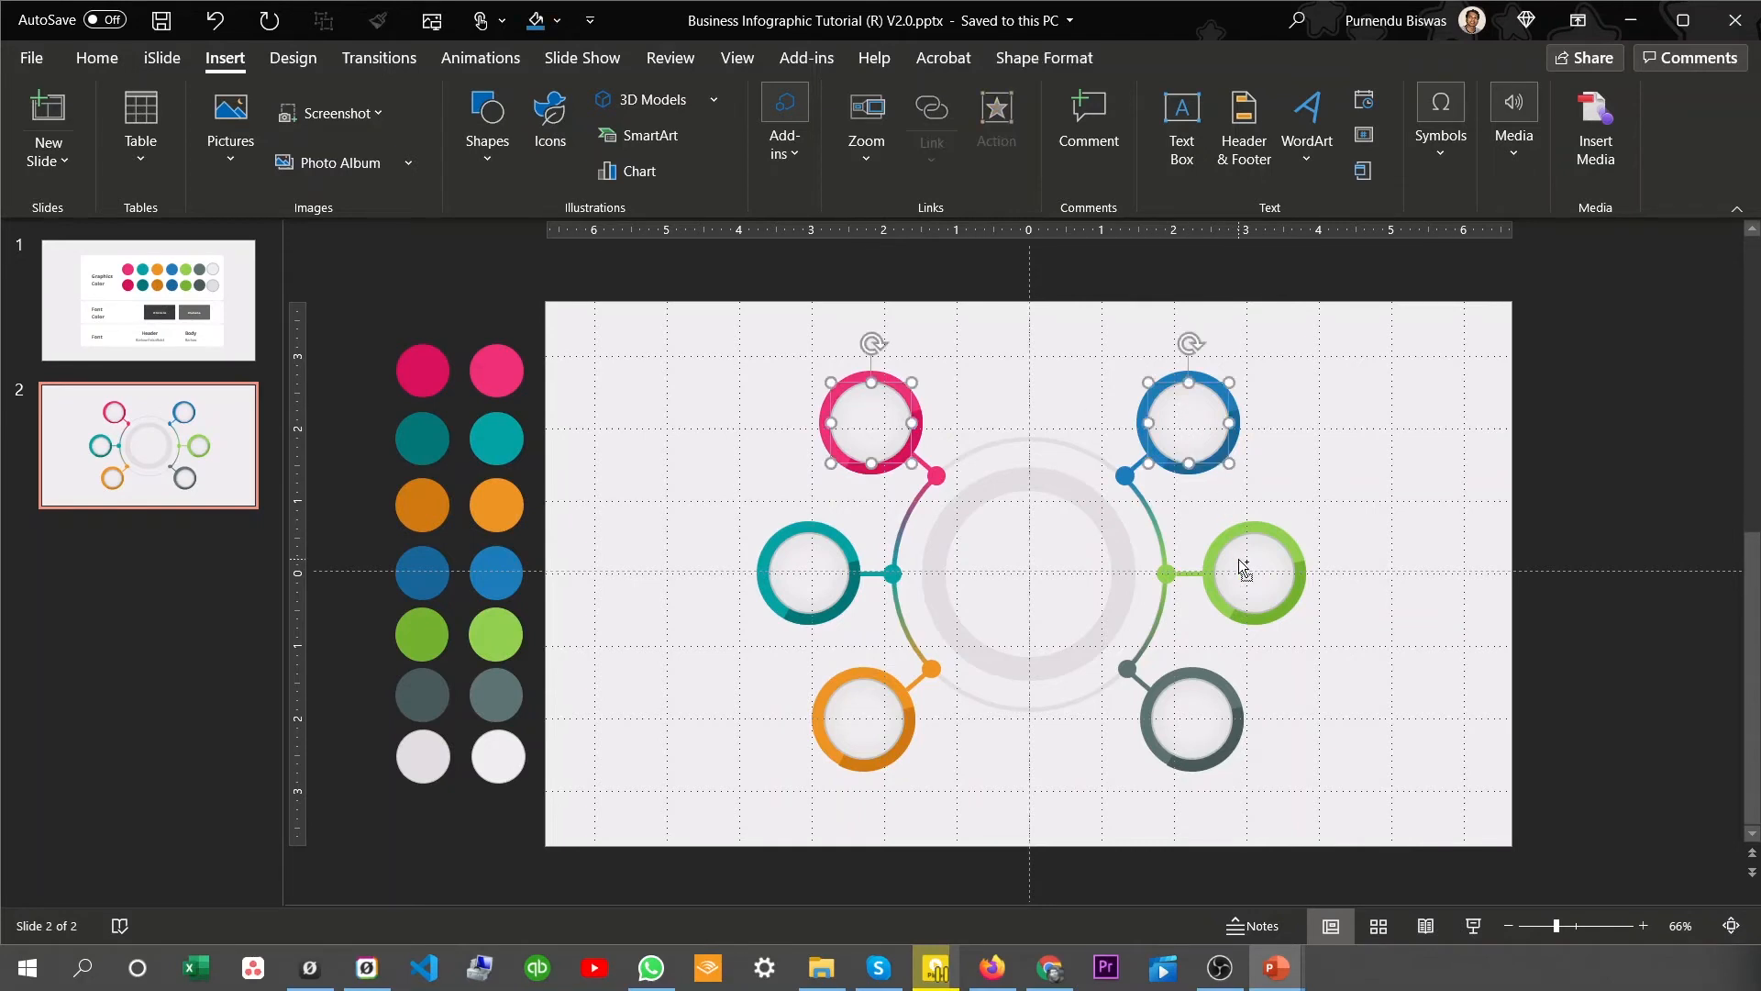
{"action": "left_click", "coordinate": [1245, 569], "text": "shift"}
{"action": "left_click", "coordinate": [1201, 715], "text": "shift"}
{"action": "left_click", "coordinate": [867, 716], "text": "shift"}
{"action": "left_click", "coordinate": [813, 589], "text": "shift"}
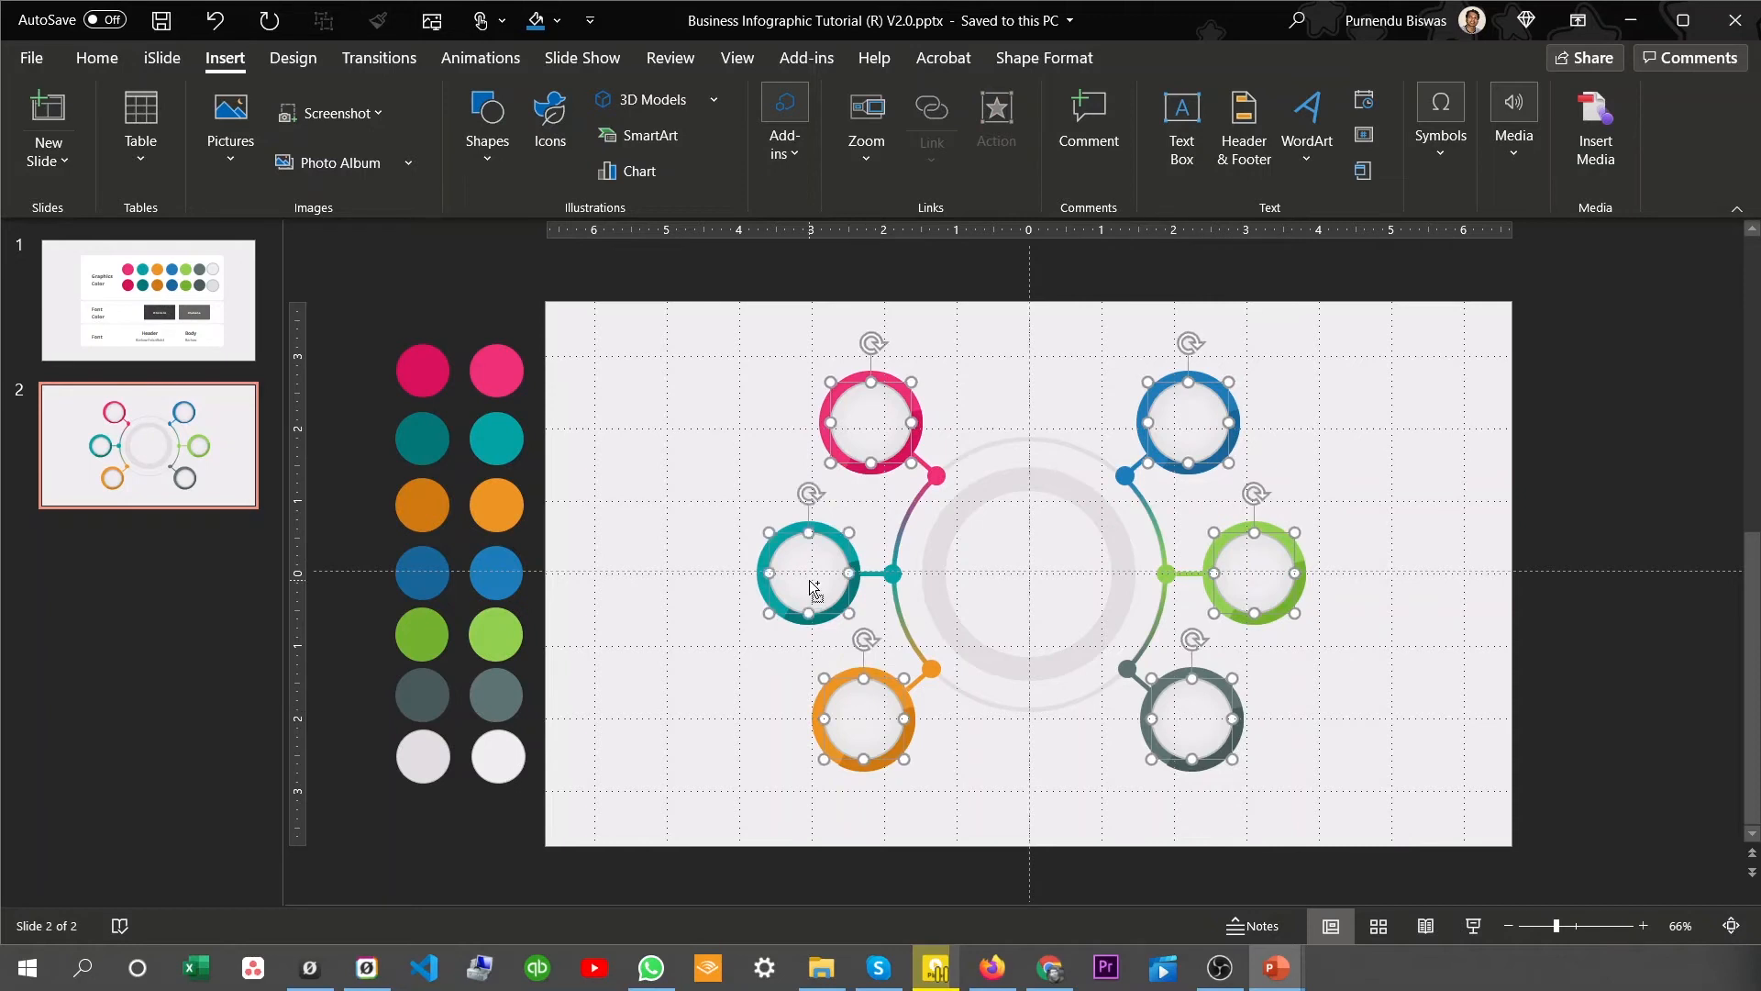
{"action": "right_click", "coordinate": [867, 417]}
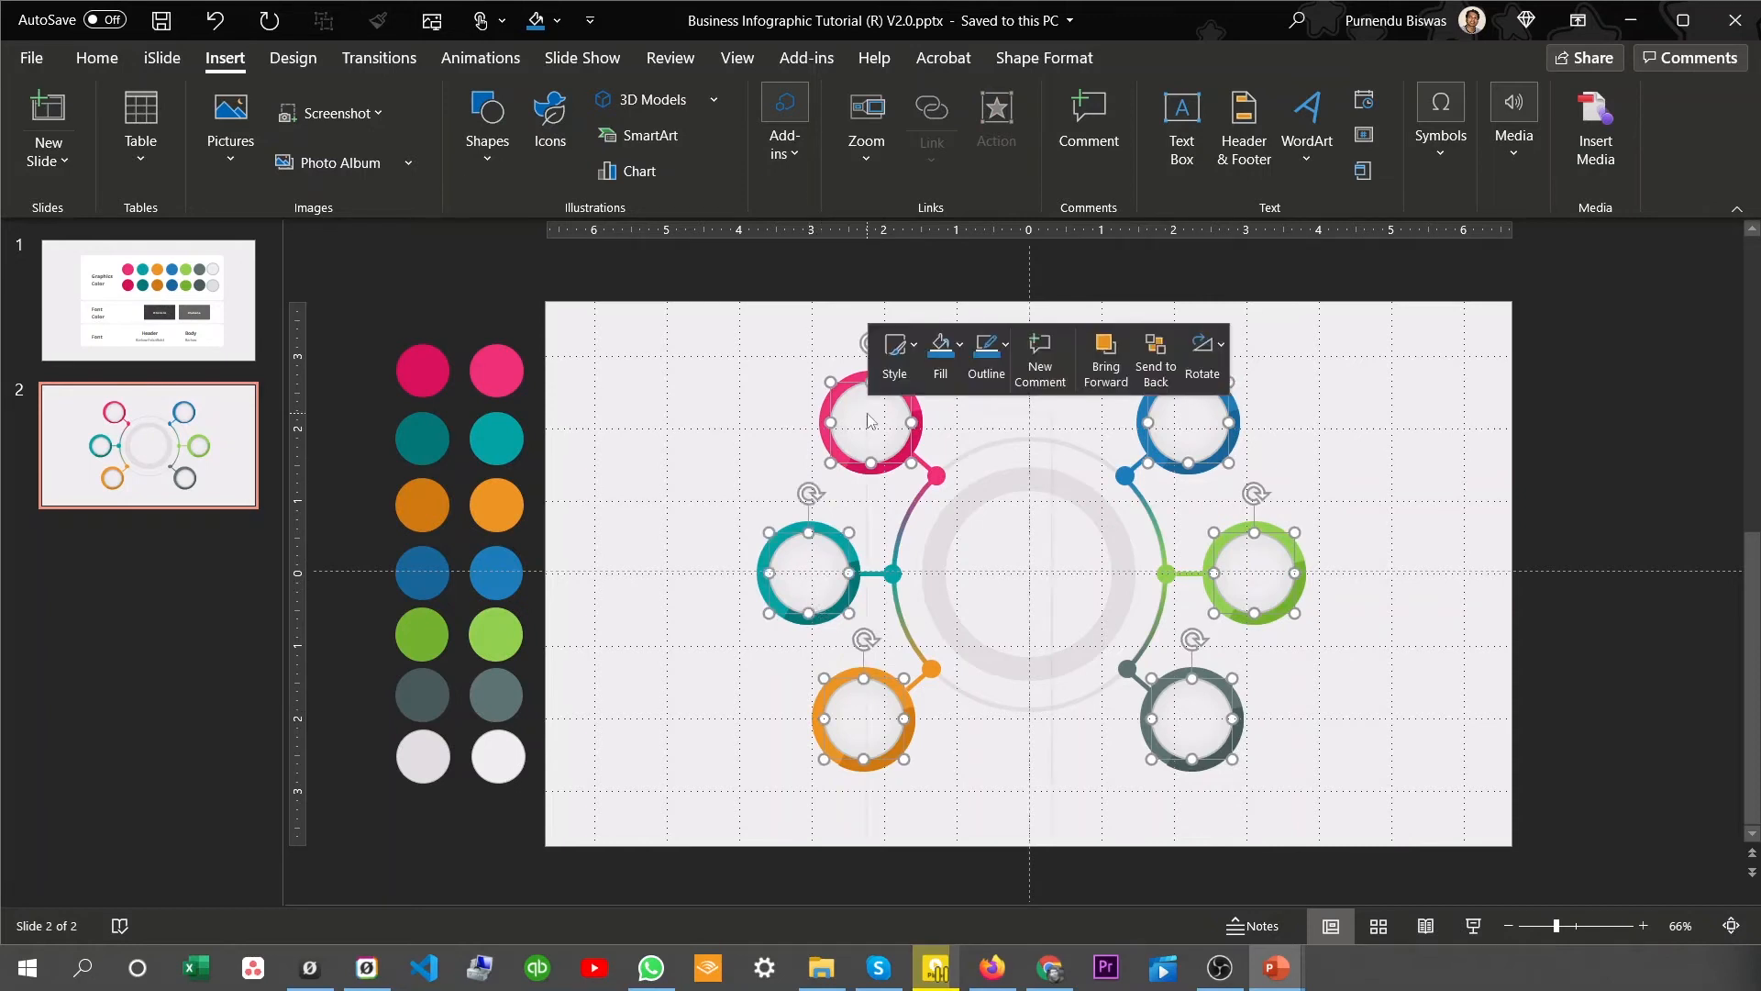
{"action": "left_click", "coordinate": [958, 814]}
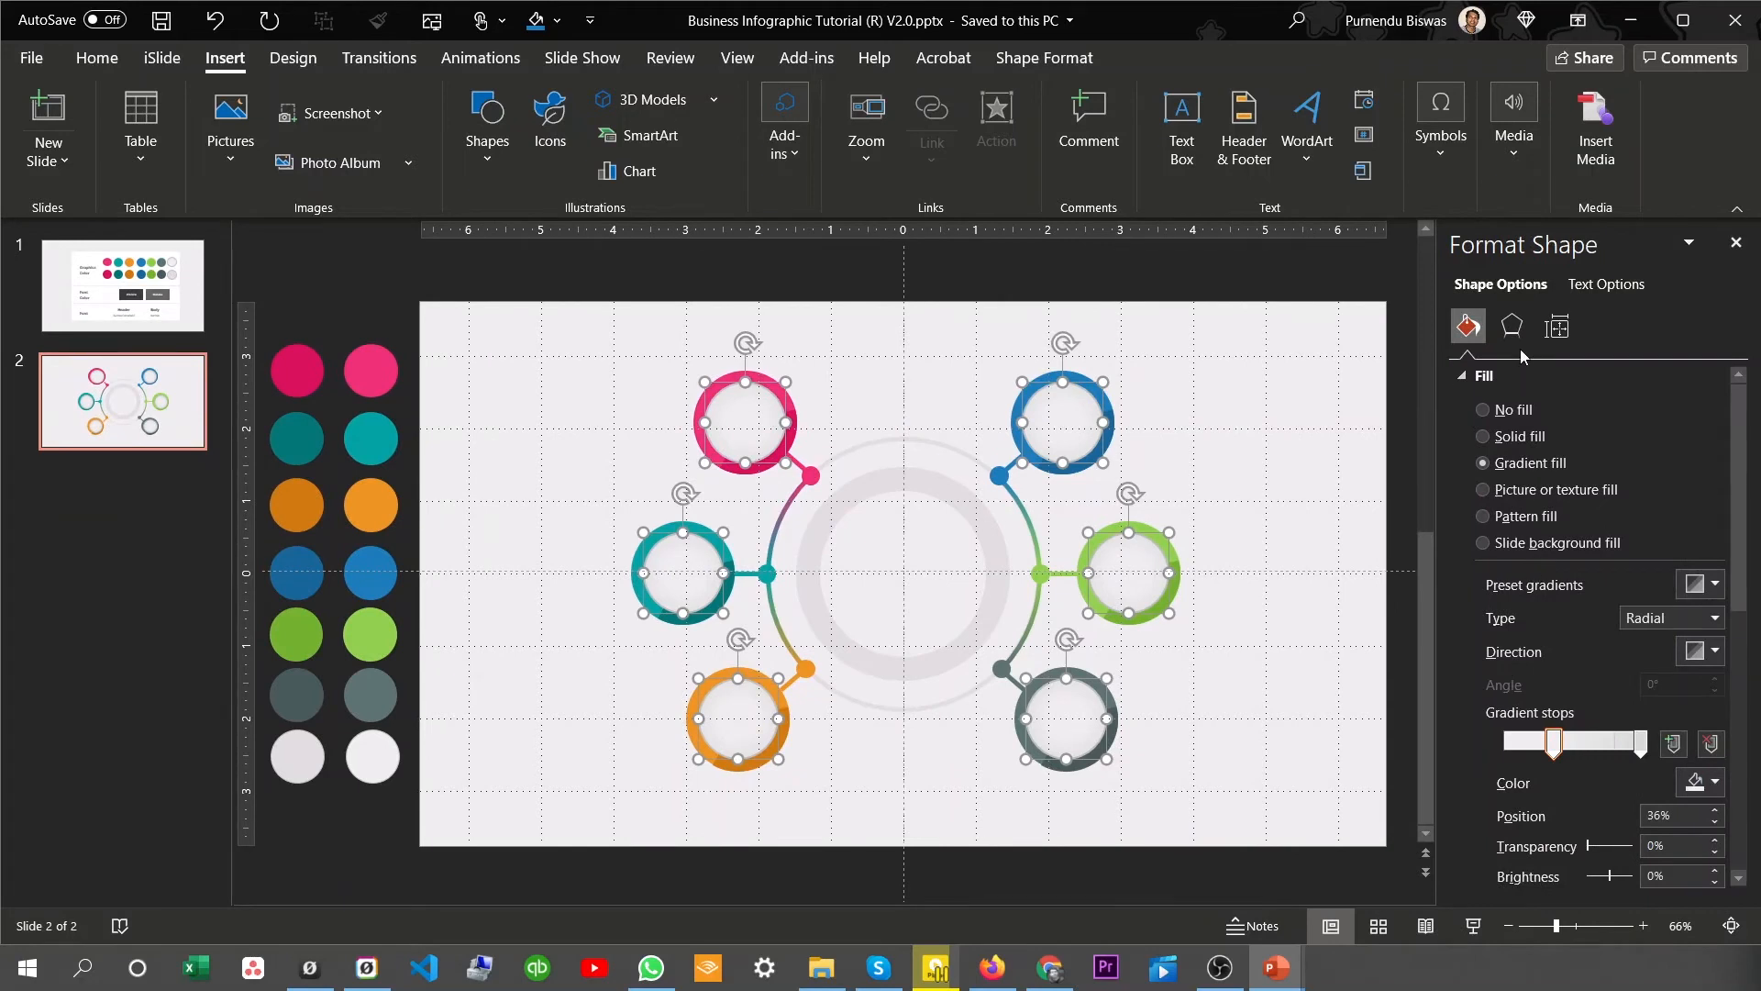
{"action": "left_click", "coordinate": [1512, 329]}
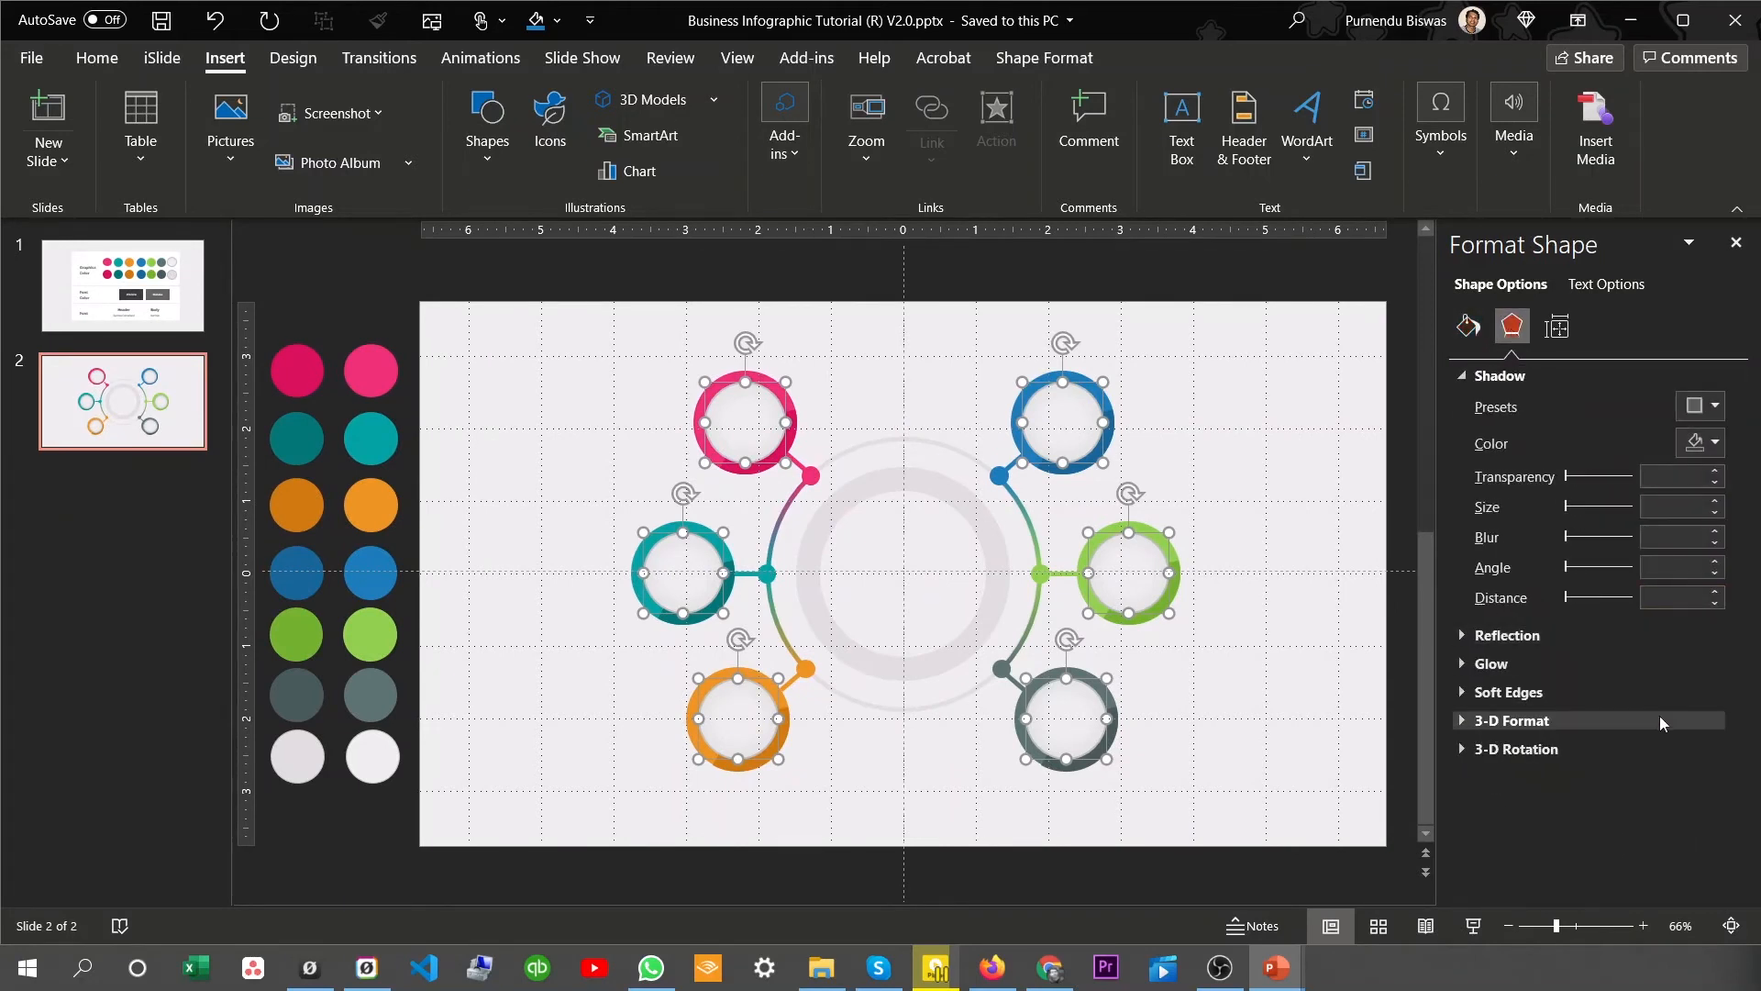
{"action": "left_click", "coordinate": [1654, 474]}
{"action": "type", "text": "70"}
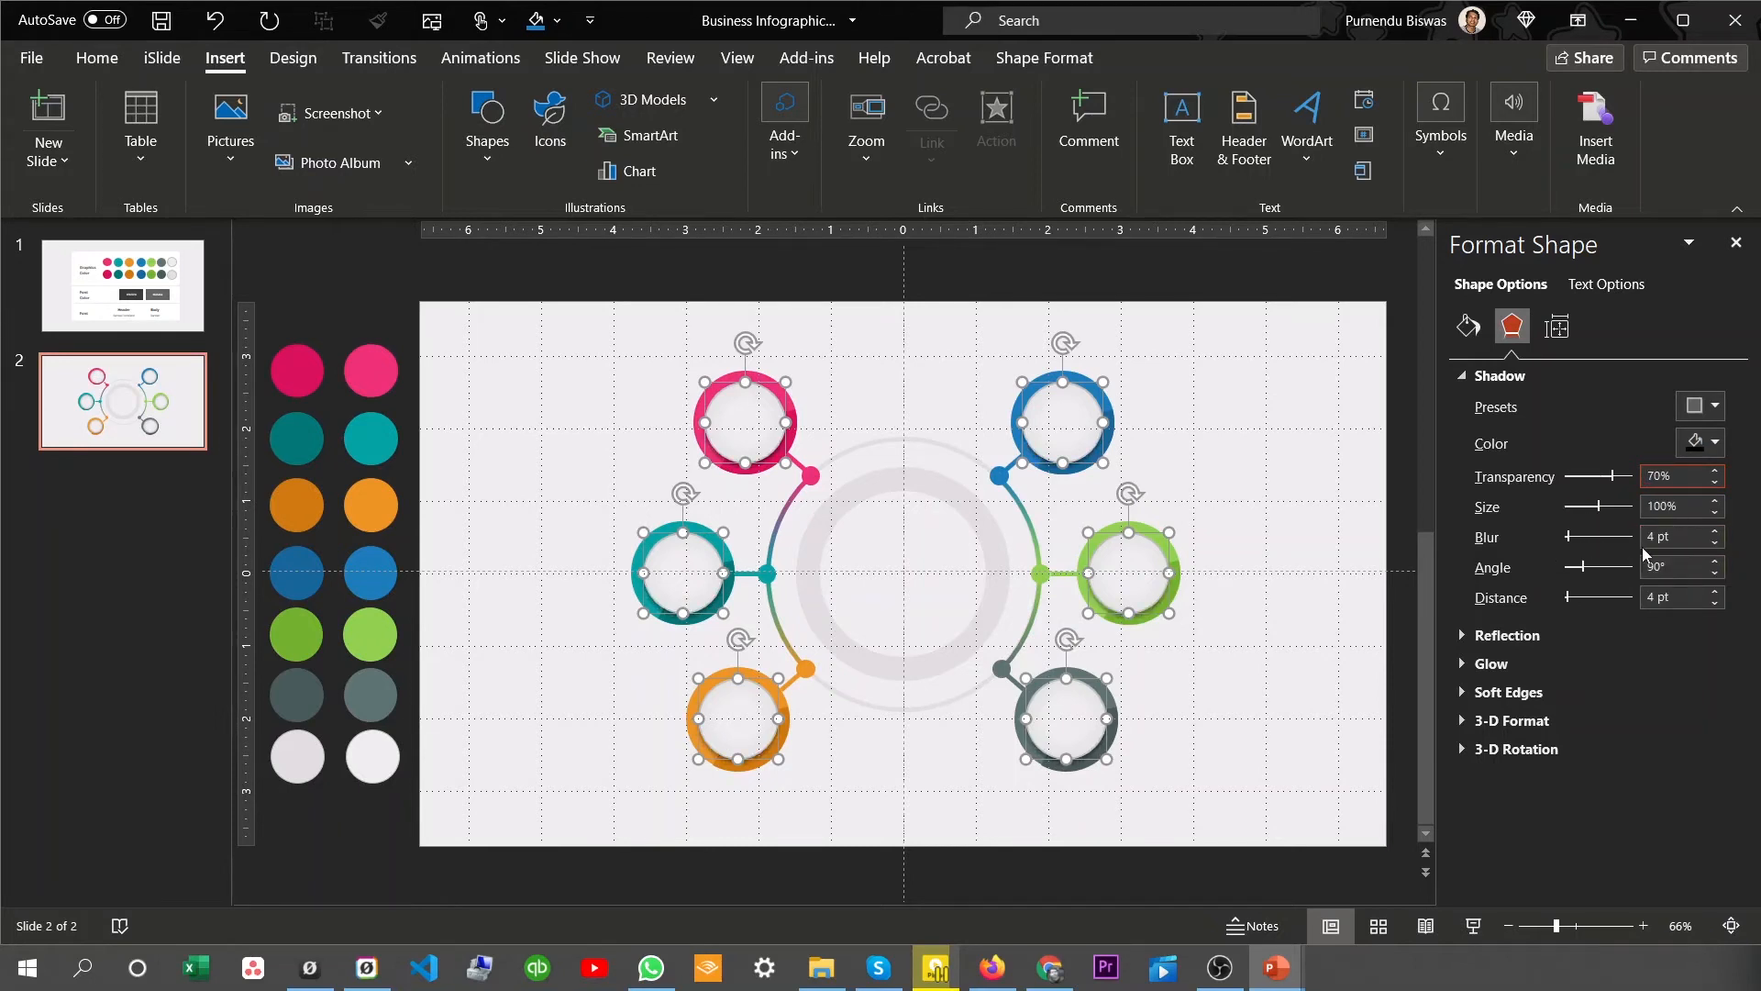
{"action": "type", "text": "60"}
{"action": "key", "text": "Return"}
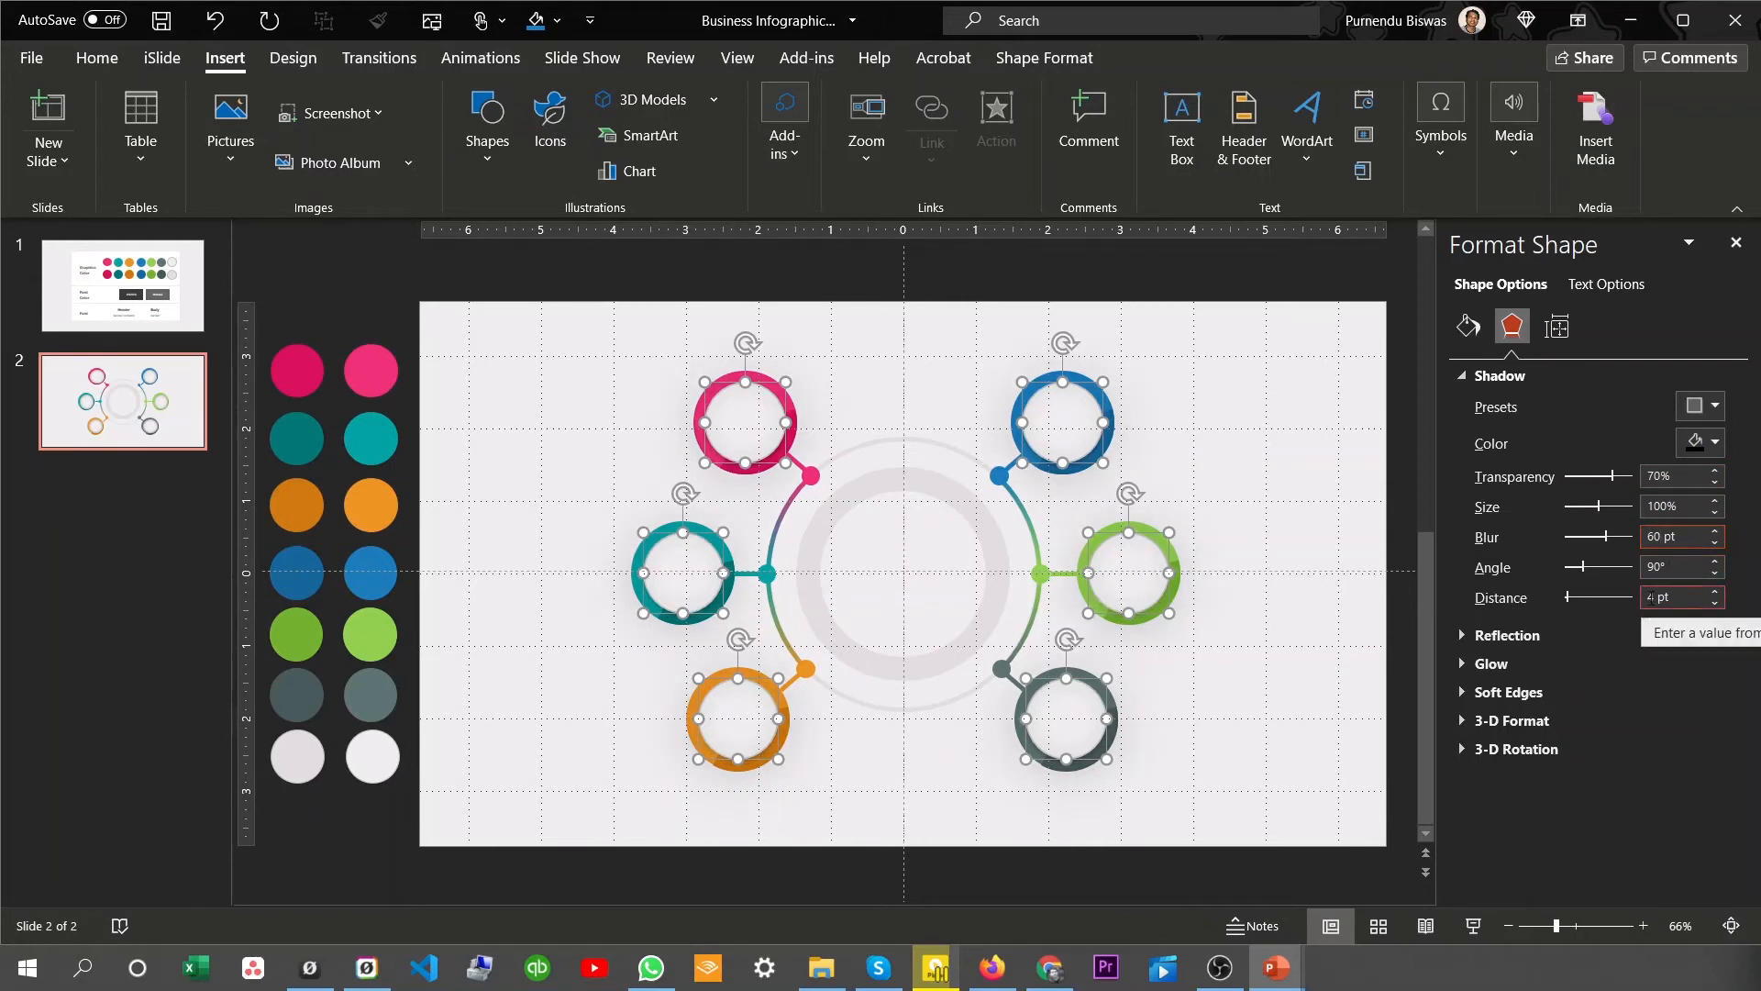
{"action": "type", "text": "20"}
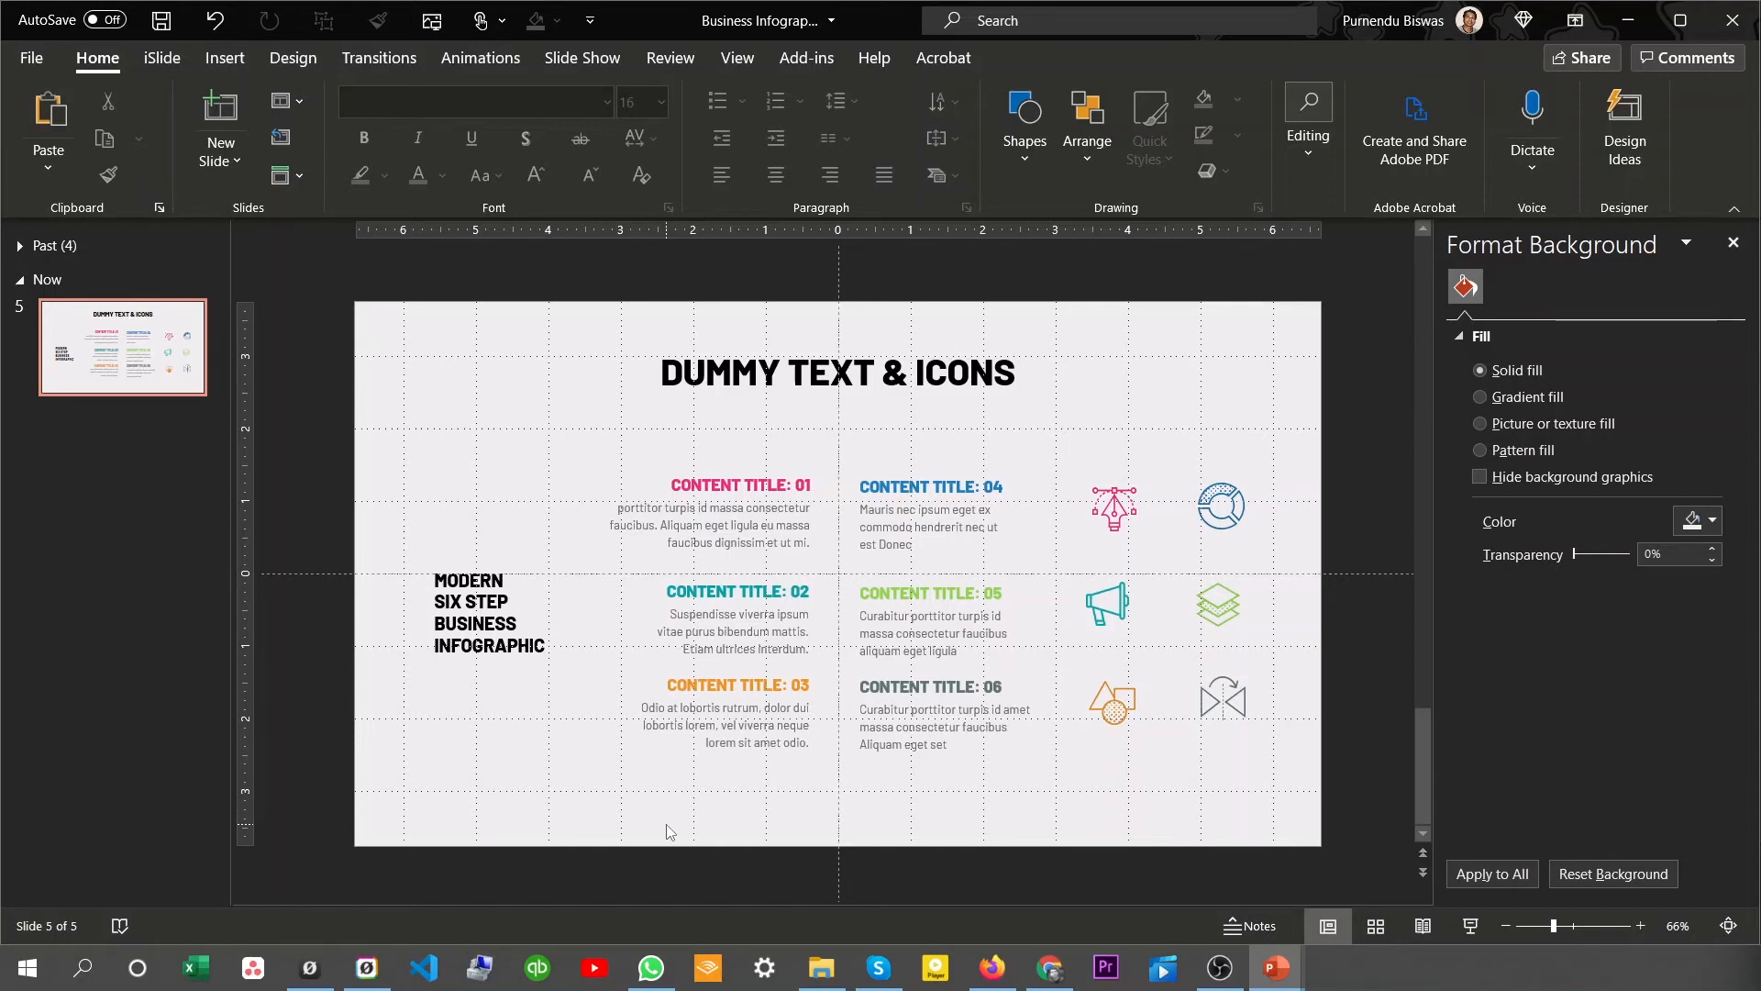
Copy the DUMMY TEXT & ICONS slide from the other presentation and paste it as slide 3 of the infographic presentation
{"action": "right_click", "coordinate": [96, 376]}
{"action": "left_click", "coordinate": [152, 425]}
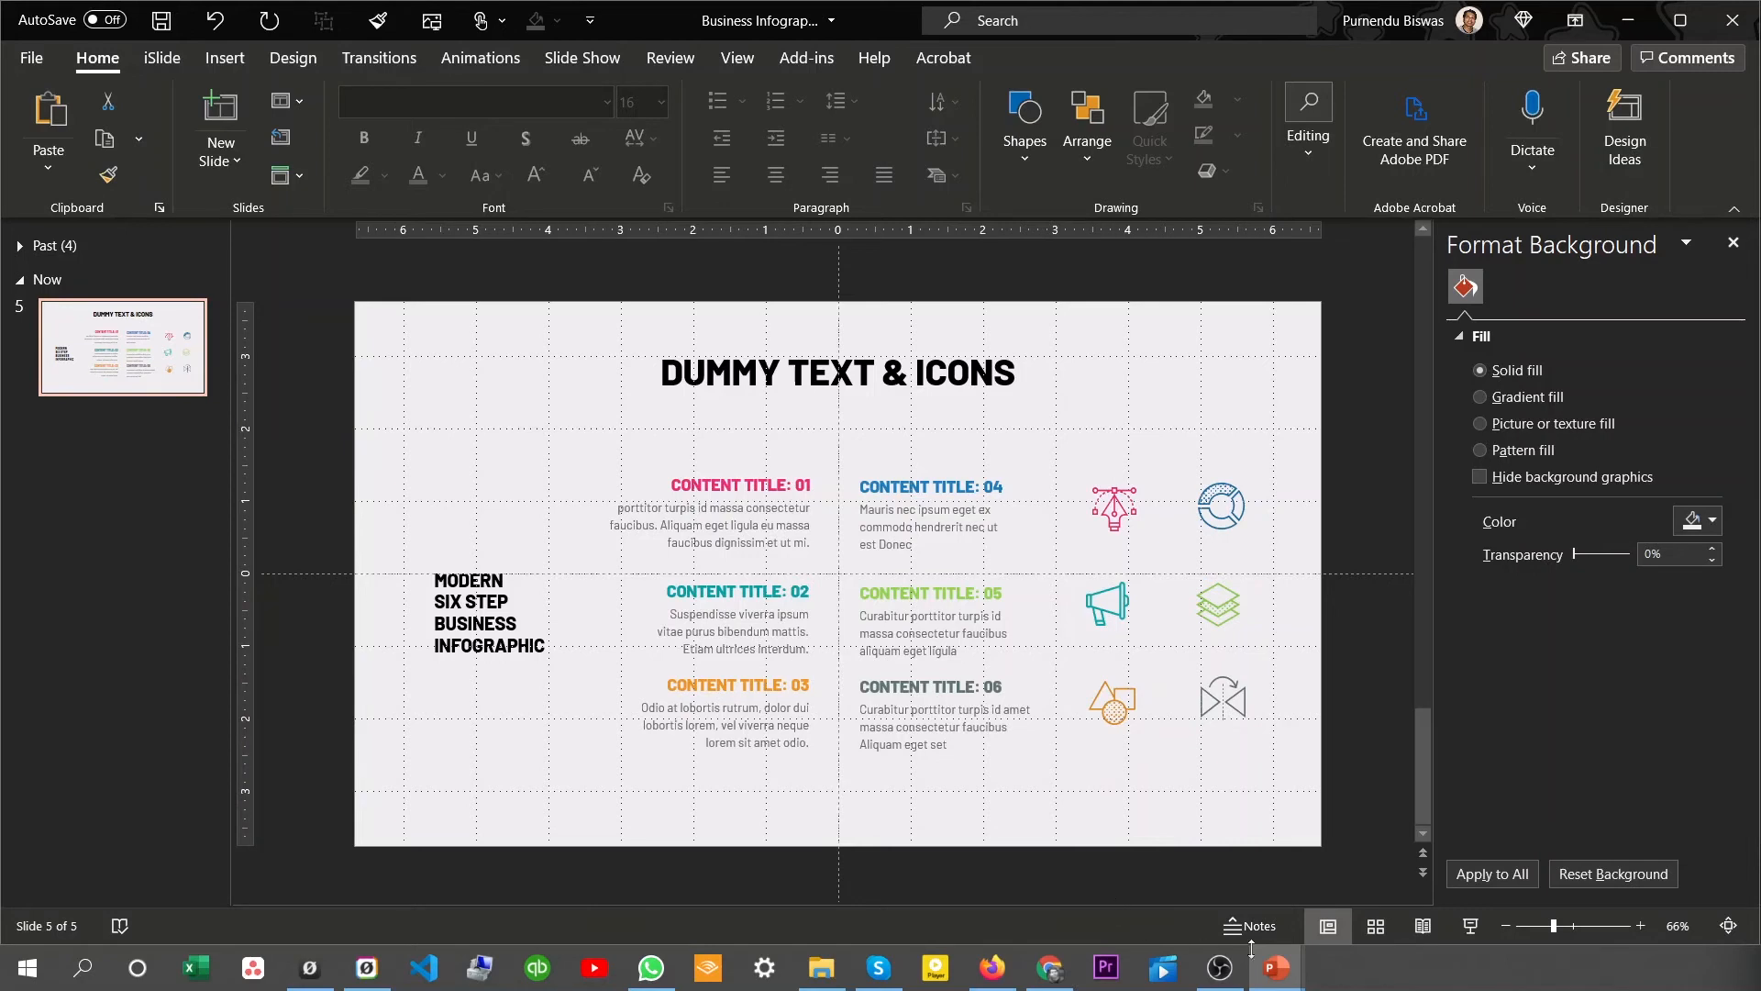
{"action": "left_click", "coordinate": [1276, 969]}
{"action": "left_click", "coordinate": [1366, 925]}
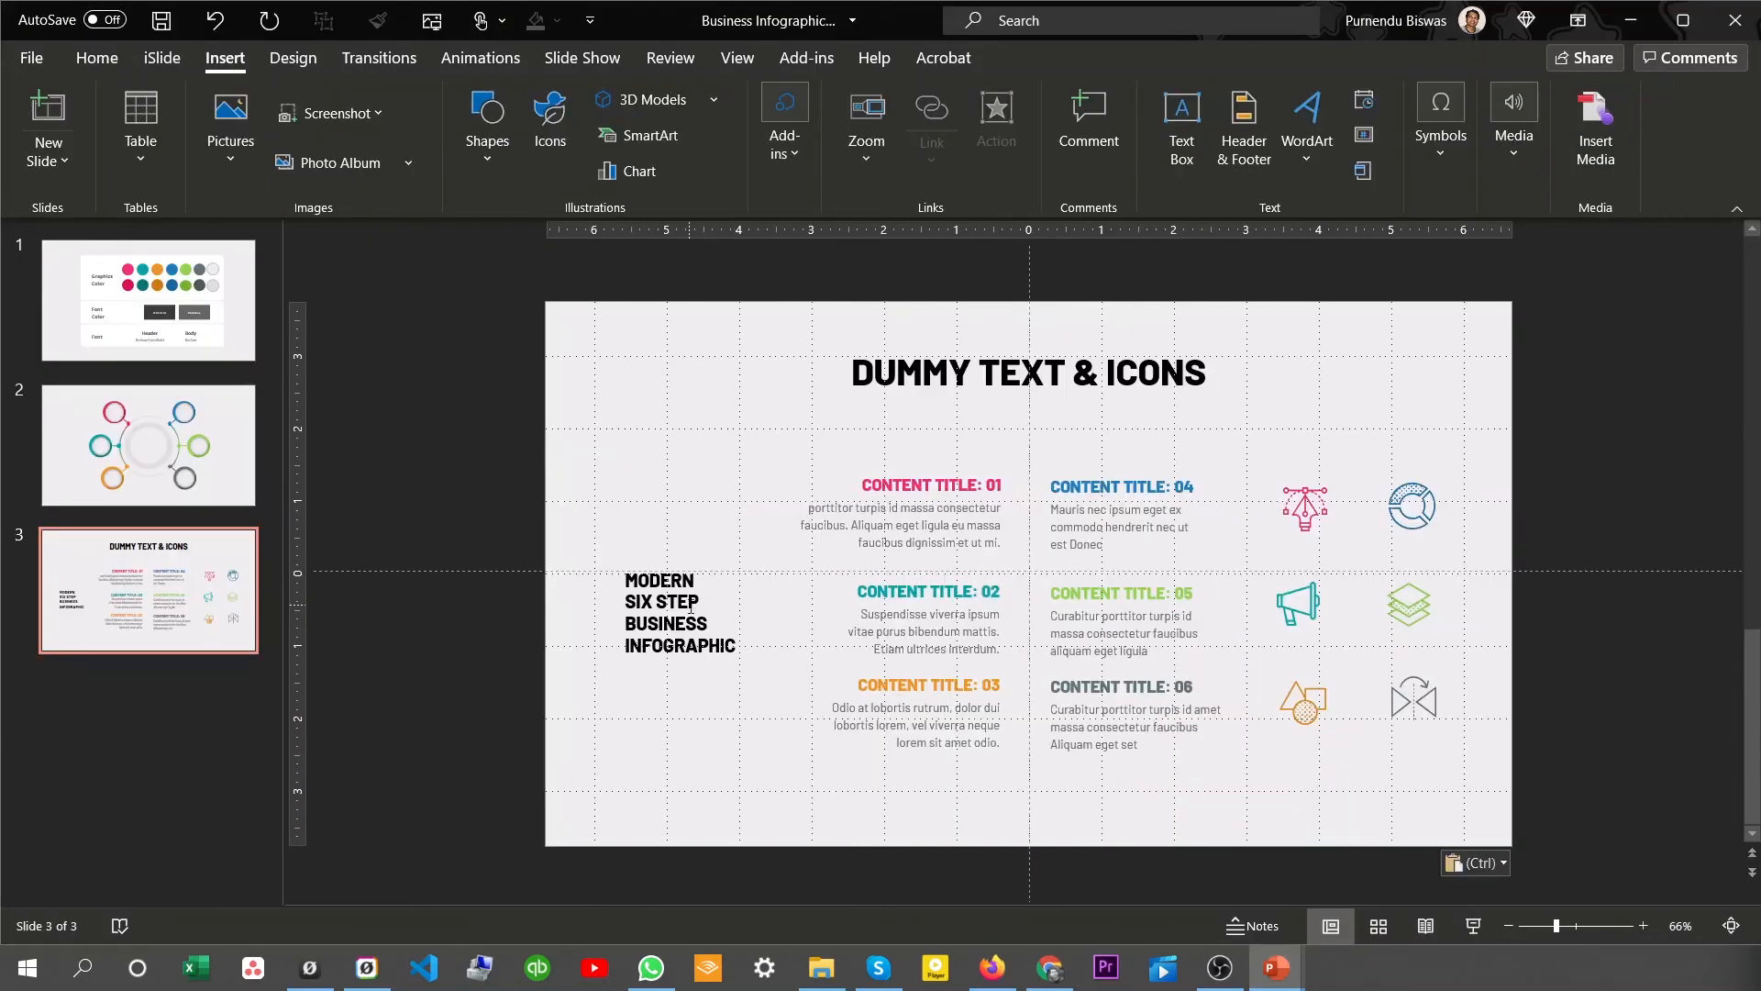
Copy the MODERN SIX STEP BUSINESS INFOGRAPHIC text box into the central circle on slide 2 and centre-align its text
{"action": "left_click", "coordinate": [676, 624]}
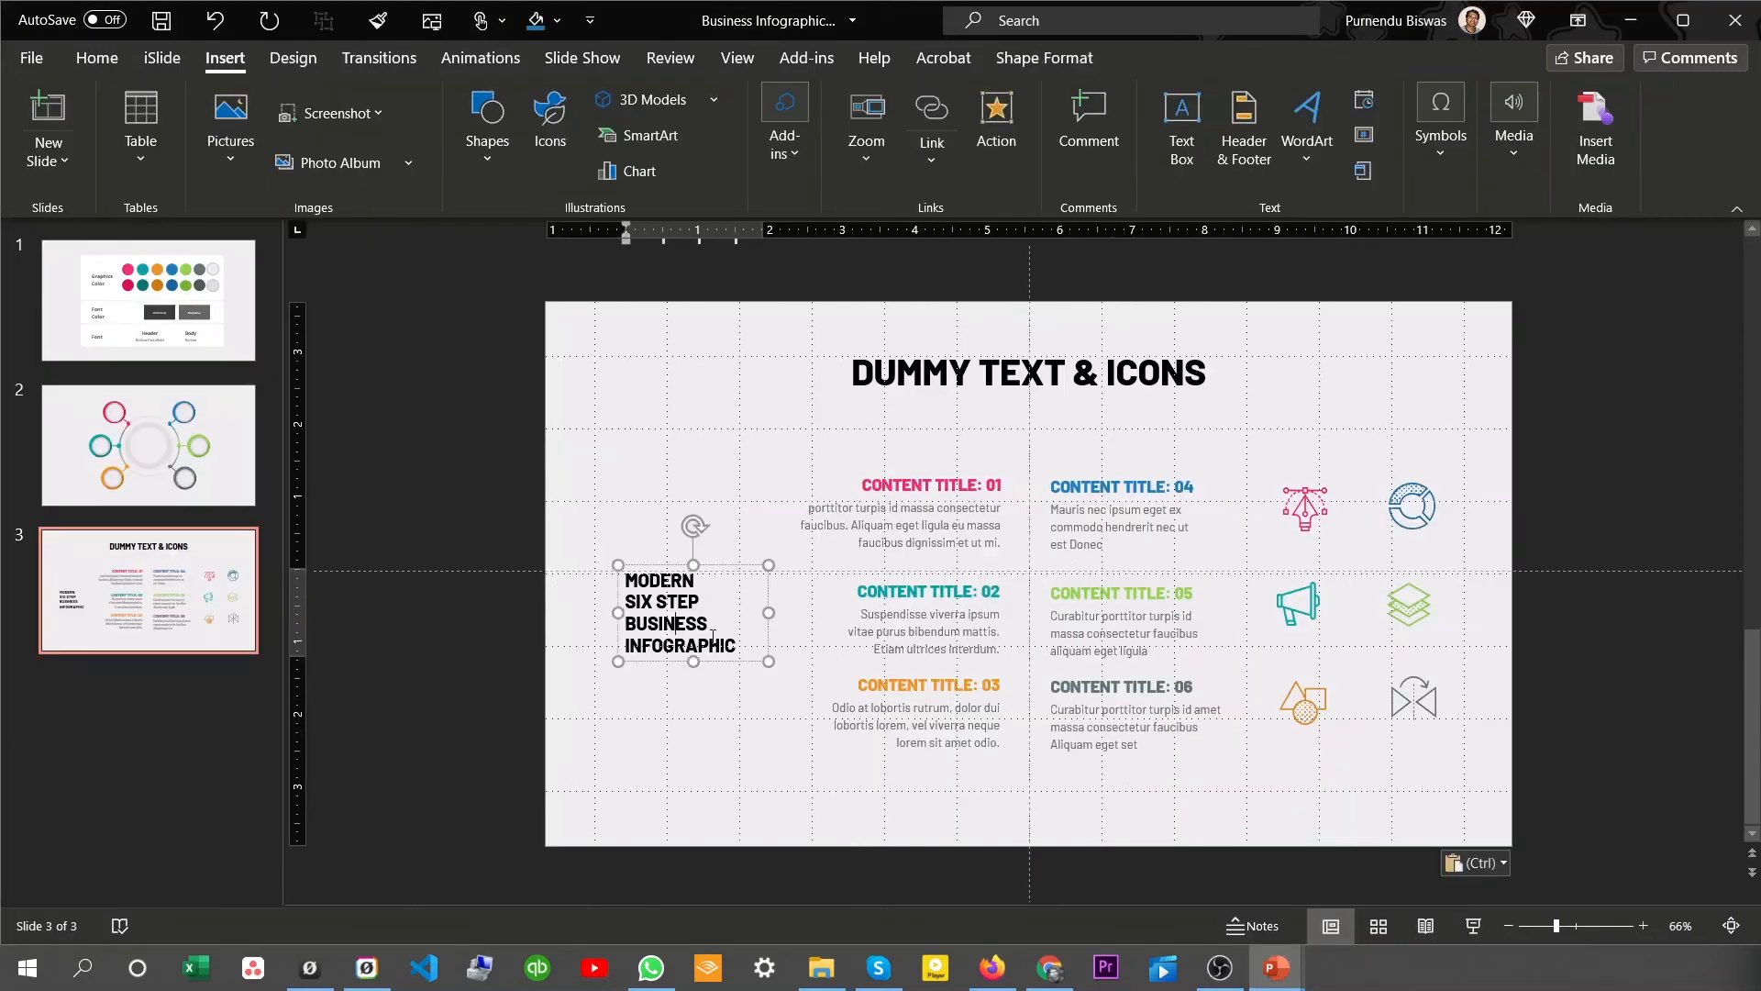
{"action": "left_click", "coordinate": [769, 642]}
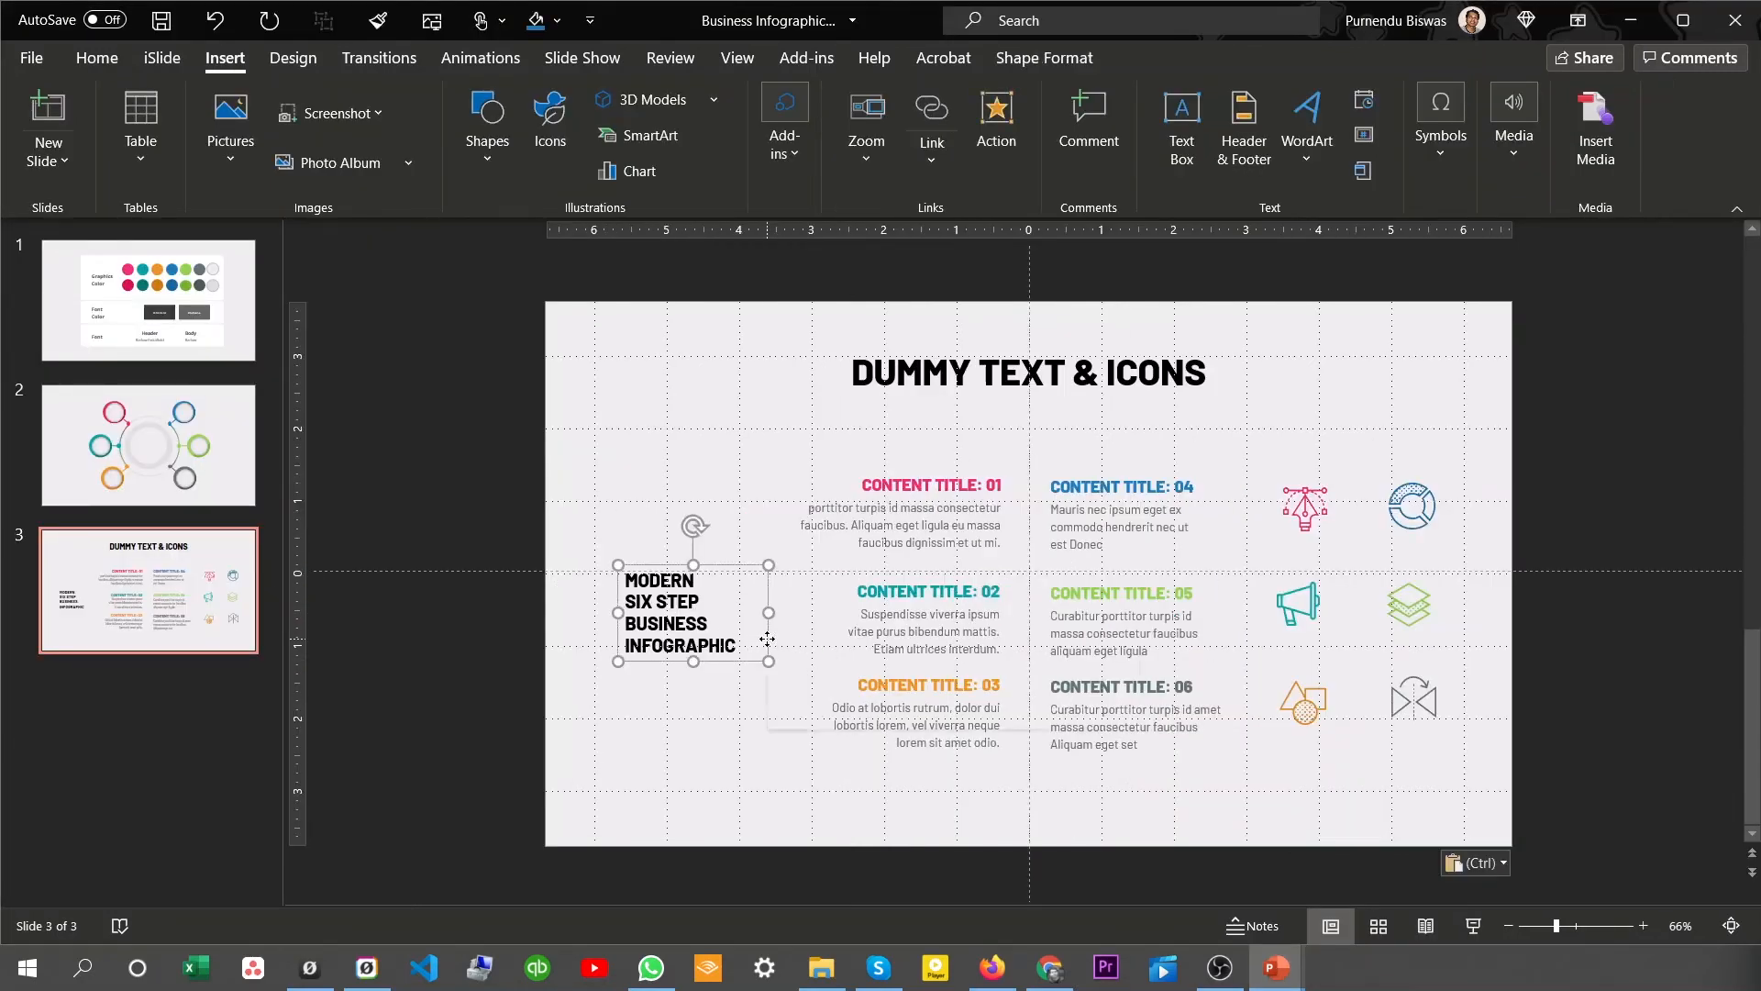
{"action": "right_click", "coordinate": [768, 641]}
{"action": "left_click", "coordinate": [825, 63]}
{"action": "left_click", "coordinate": [218, 470]}
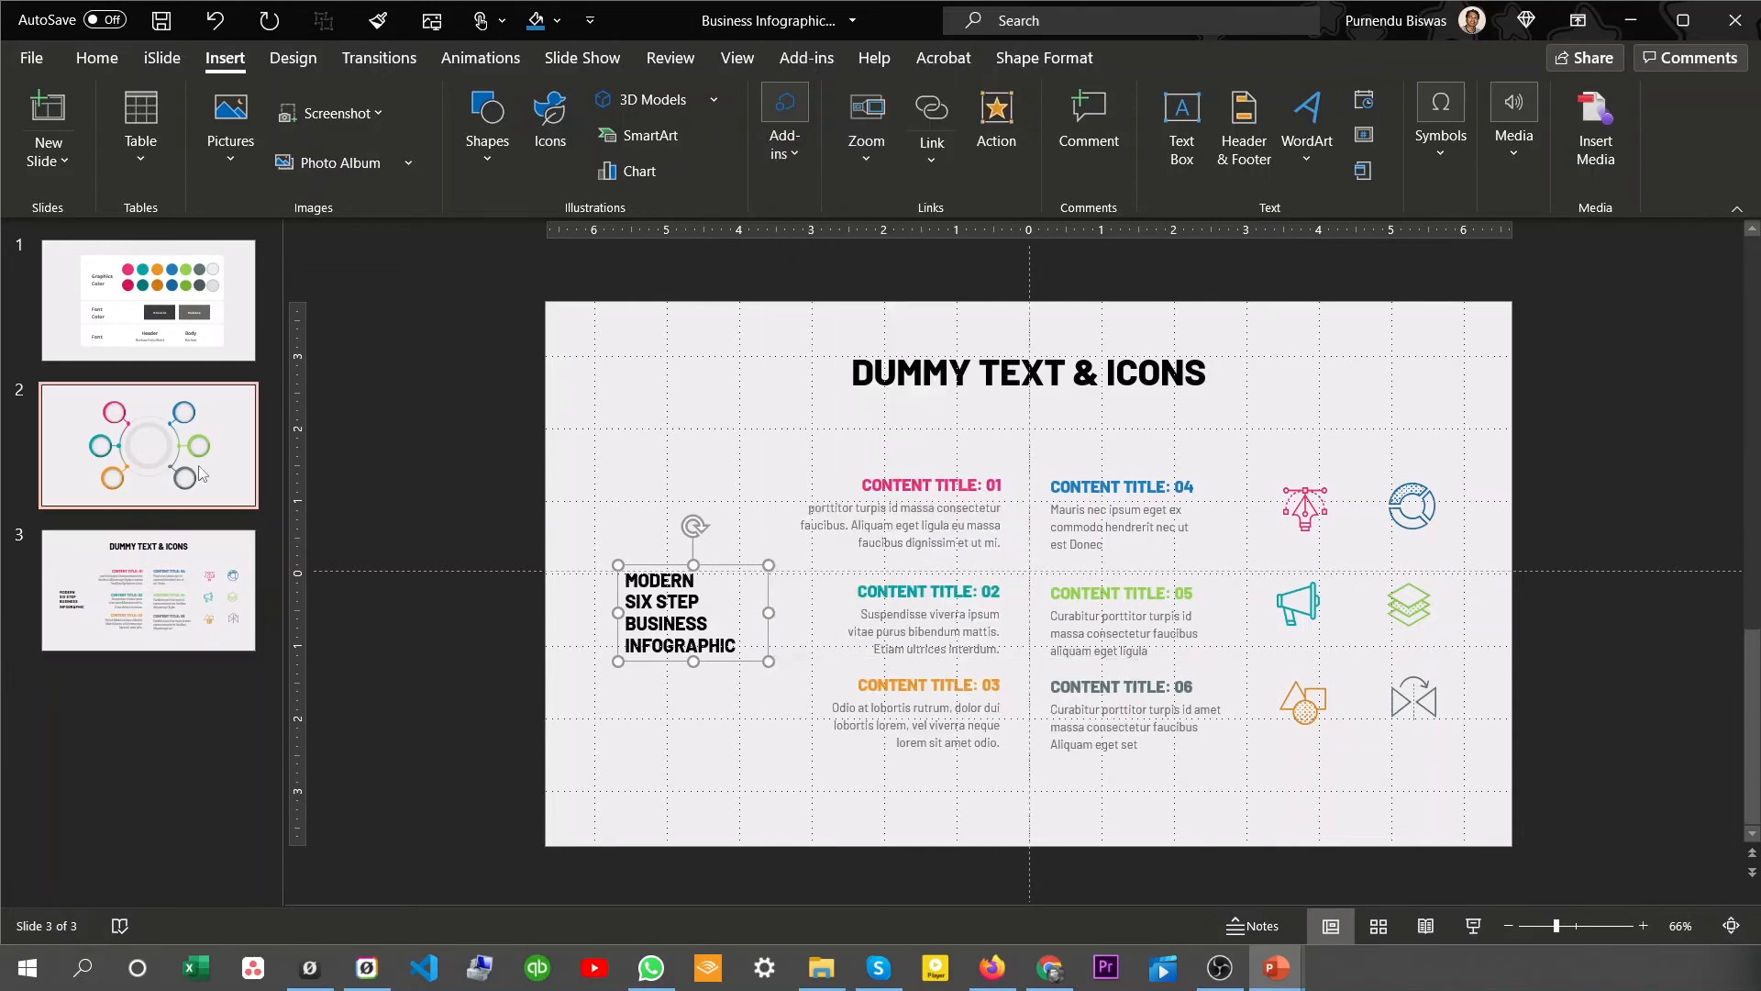
{"action": "right_click", "coordinate": [668, 635]}
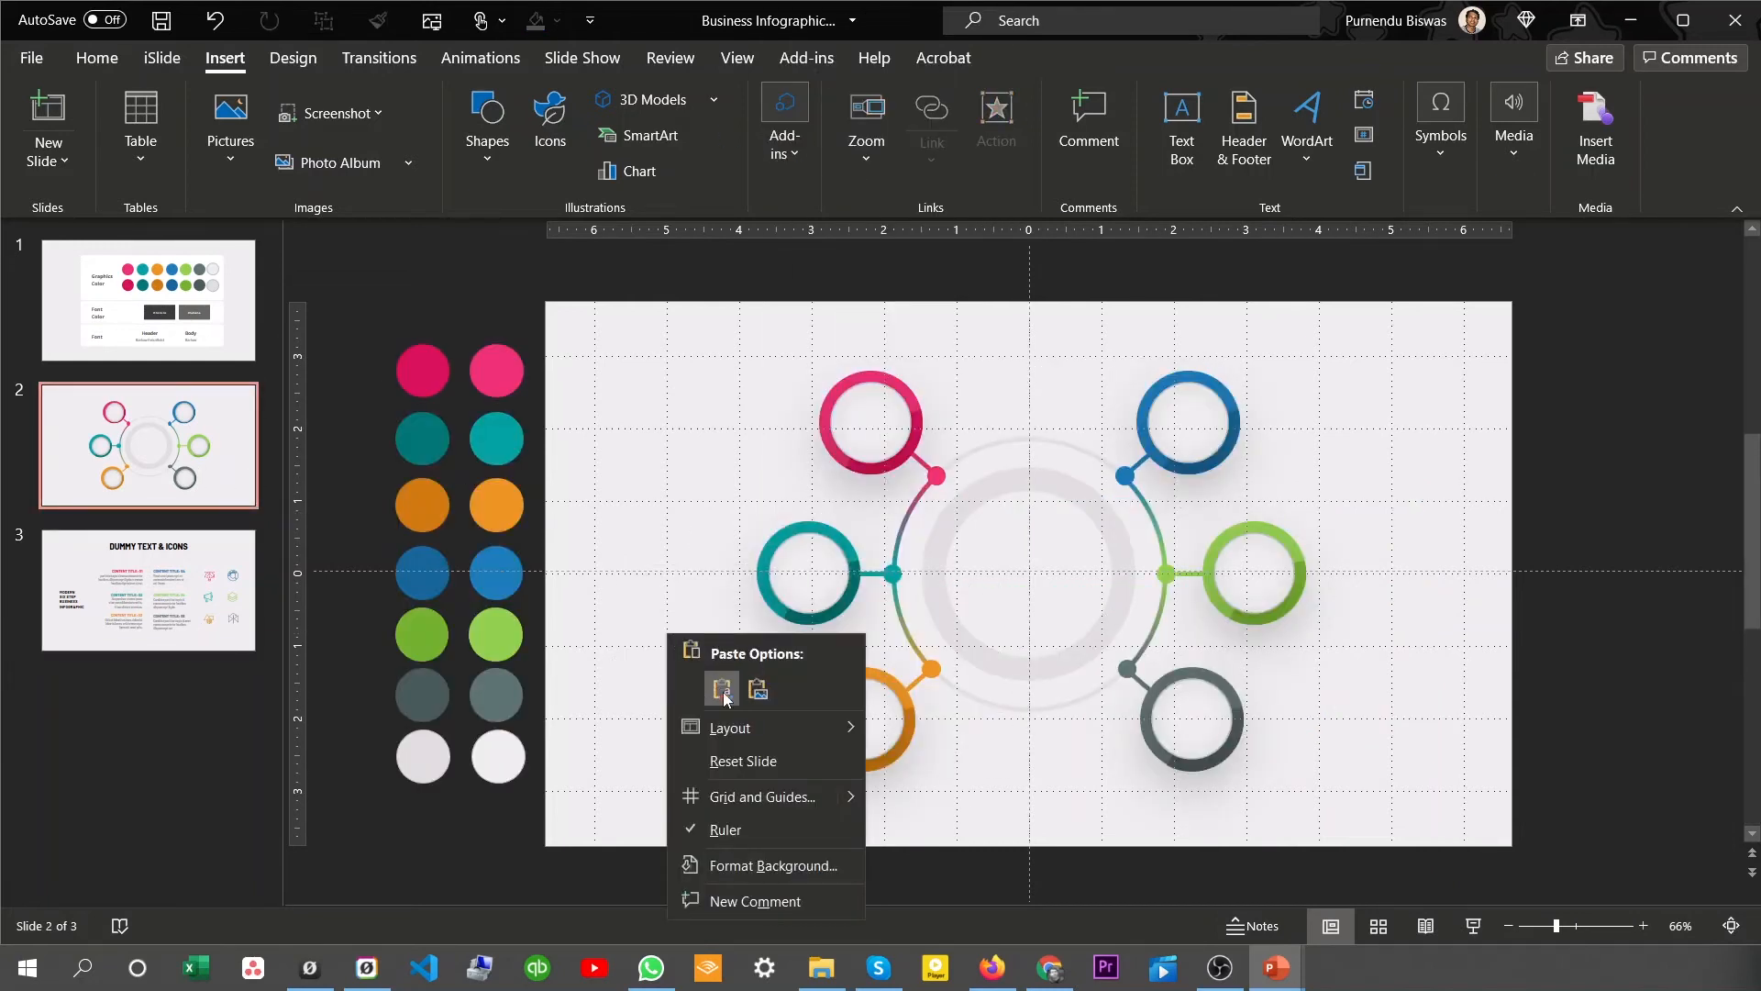
{"action": "left_click", "coordinate": [722, 688]}
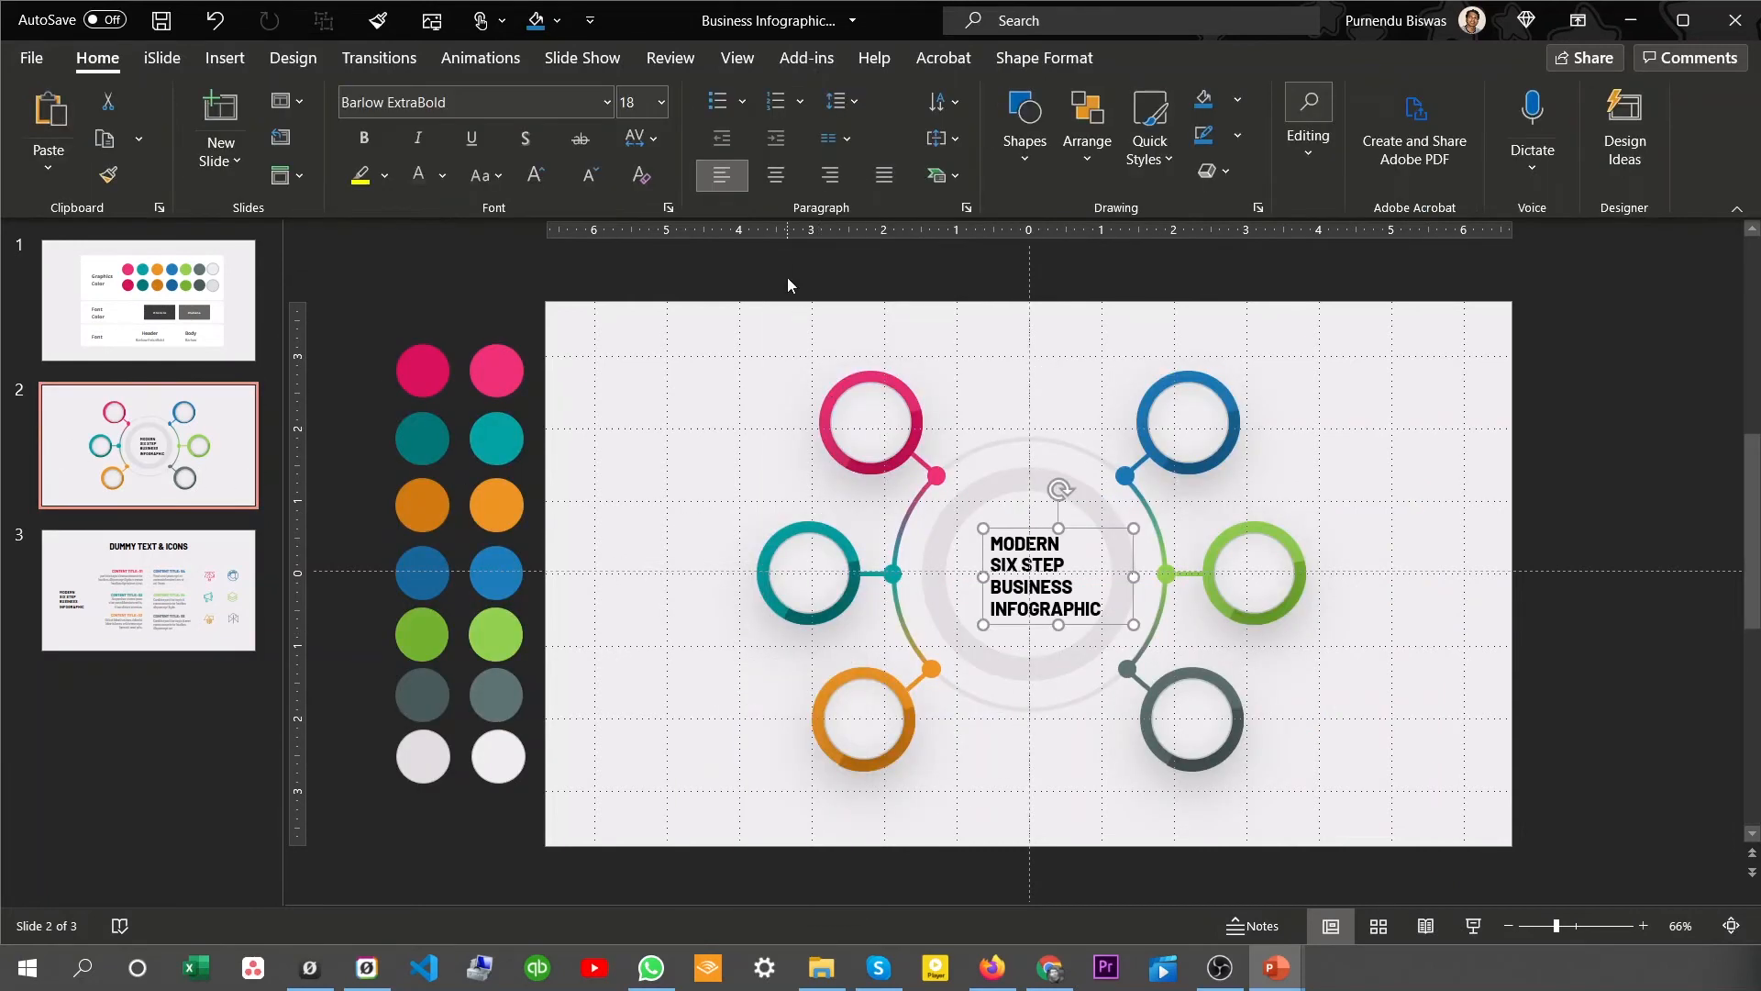
{"action": "left_click", "coordinate": [769, 180]}
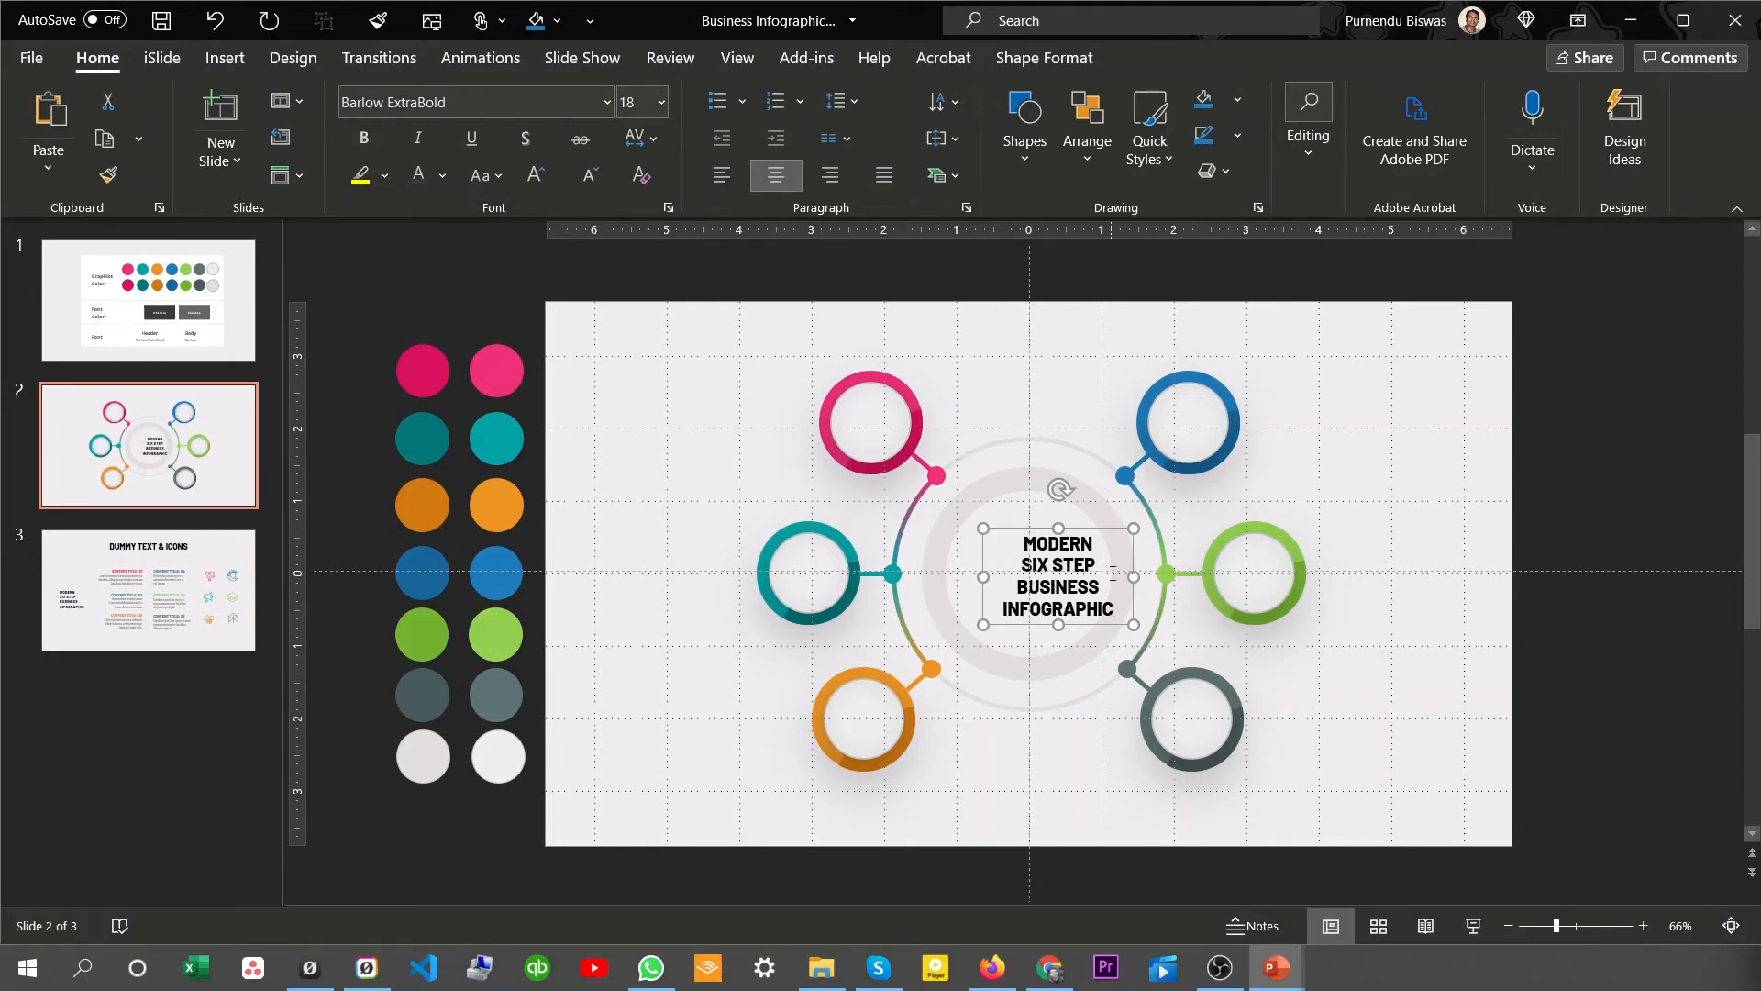